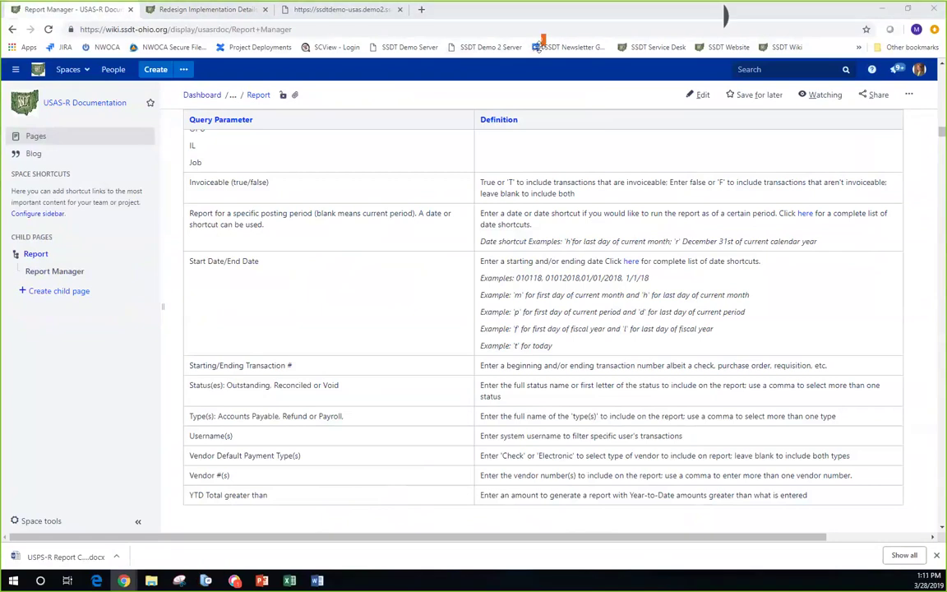
- Switch to the ssdtdemo-usas browser tab to show the USAS-R welcome page with its report links
{"action": "left_click", "coordinate": [297, 11]}
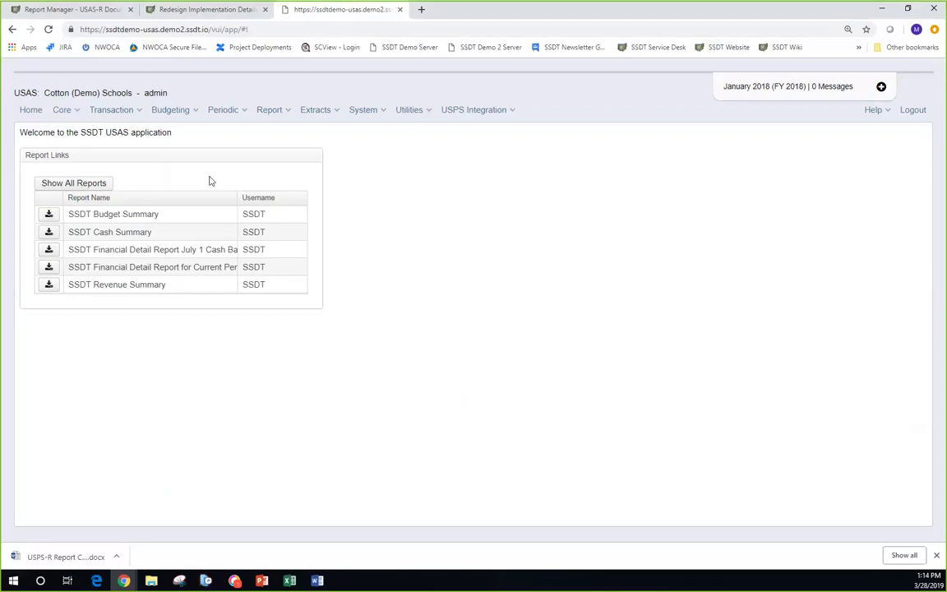
- Show all reports instead of only favourites and scroll down through the full list
{"action": "left_click", "coordinate": [96, 184]}
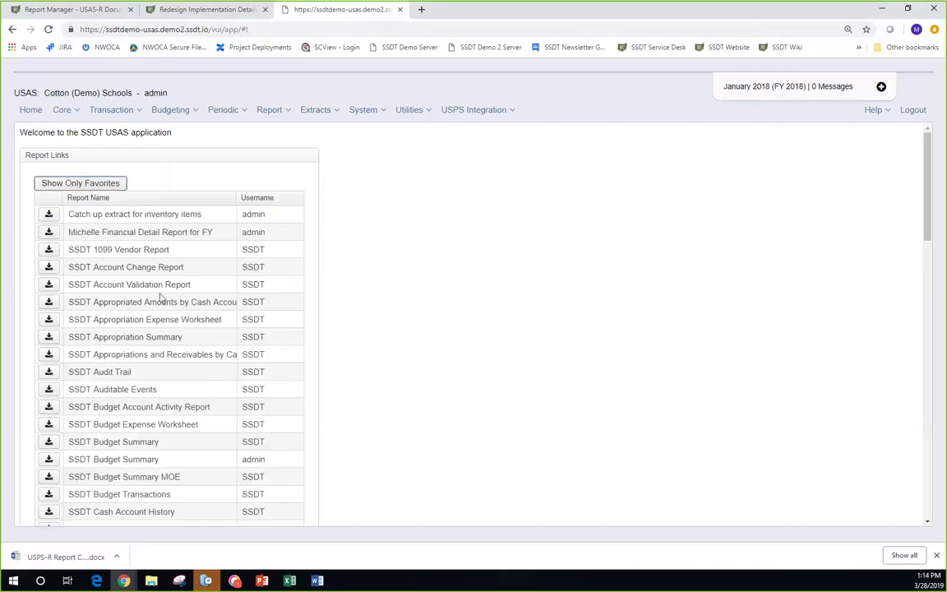
{"action": "scroll", "coordinate": [161, 299], "scroll_direction": "down", "scroll_amount": 1}
{"action": "scroll", "coordinate": [161, 298], "scroll_direction": "down", "scroll_amount": 4}
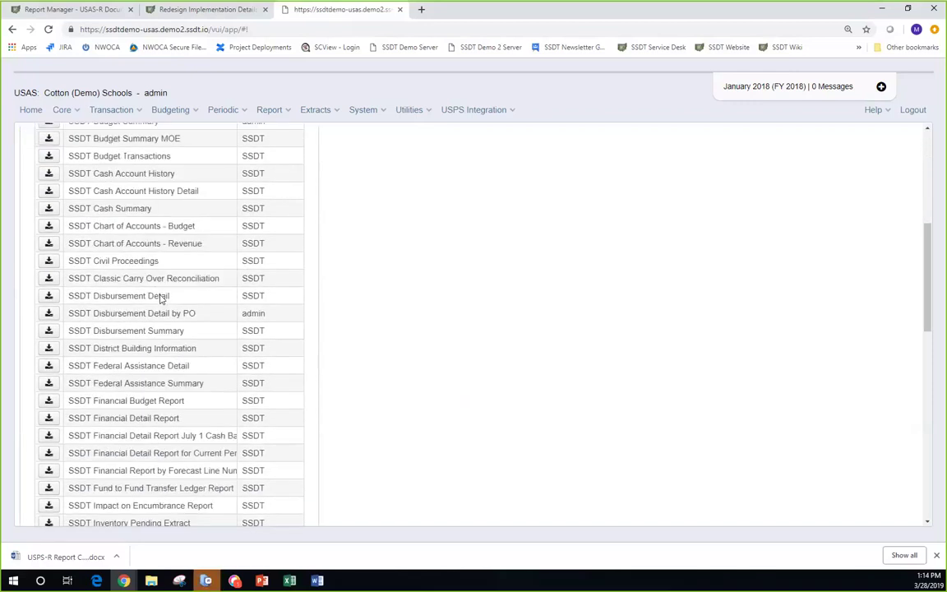
{"action": "scroll", "coordinate": [161, 300], "scroll_direction": "down", "scroll_amount": 4}
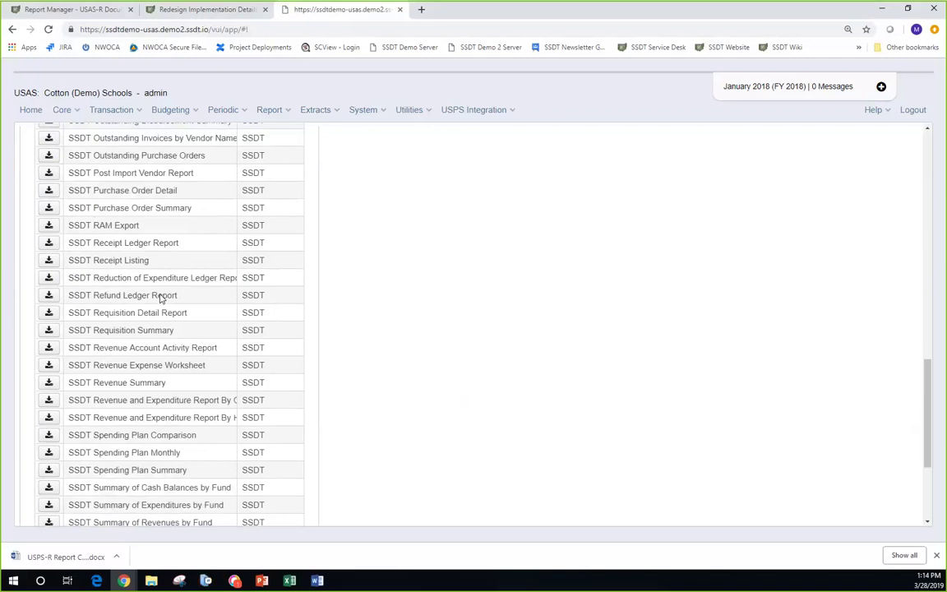
{"action": "scroll", "coordinate": [161, 300], "scroll_direction": "down", "scroll_amount": 2}
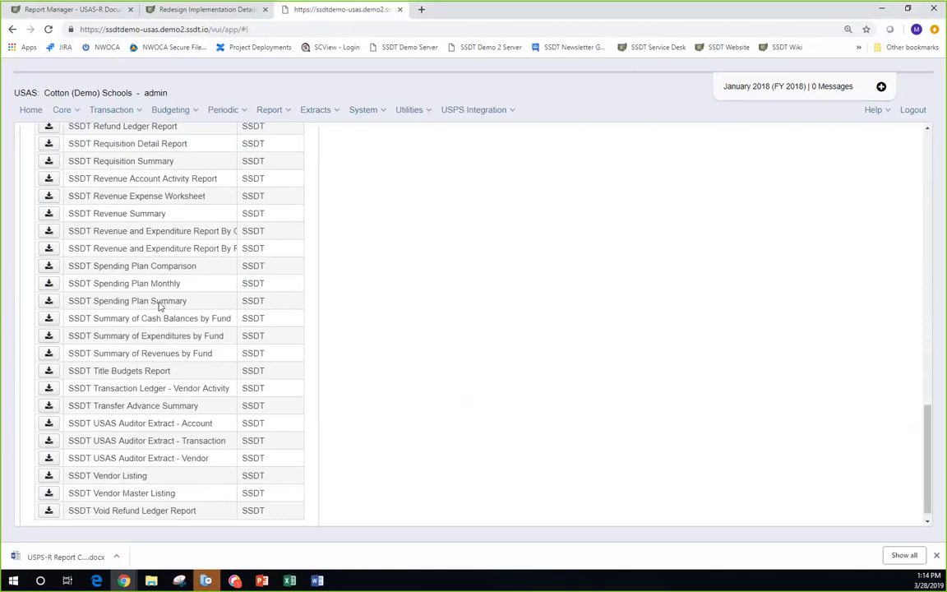
- Scroll back through the report list, then return to the Report Manager wiki tab
{"action": "scroll", "coordinate": [158, 358], "scroll_direction": "up", "scroll_amount": 1}
{"action": "scroll", "coordinate": [158, 358], "scroll_direction": "up", "scroll_amount": 15}
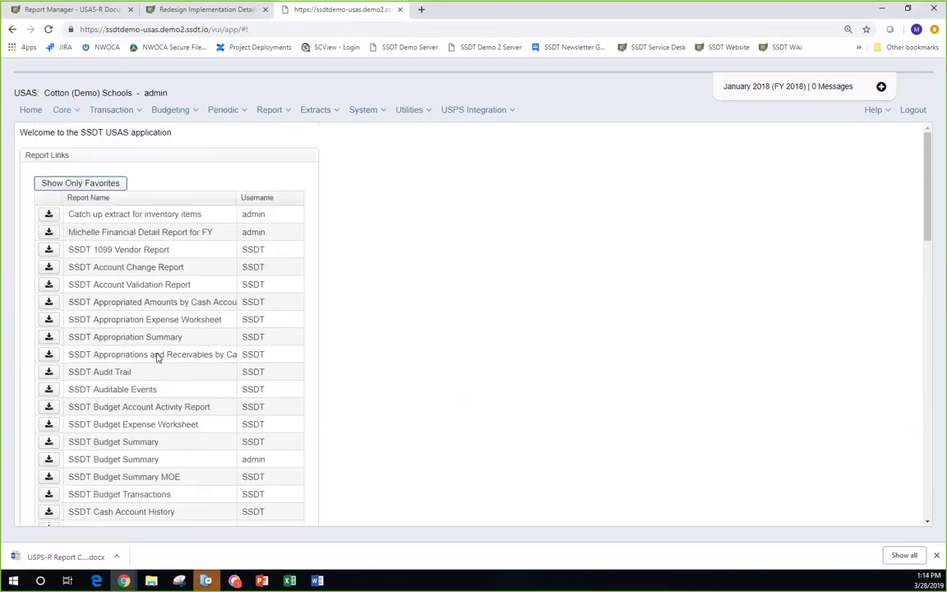
{"action": "scroll", "coordinate": [158, 358], "scroll_direction": "down", "scroll_amount": 2}
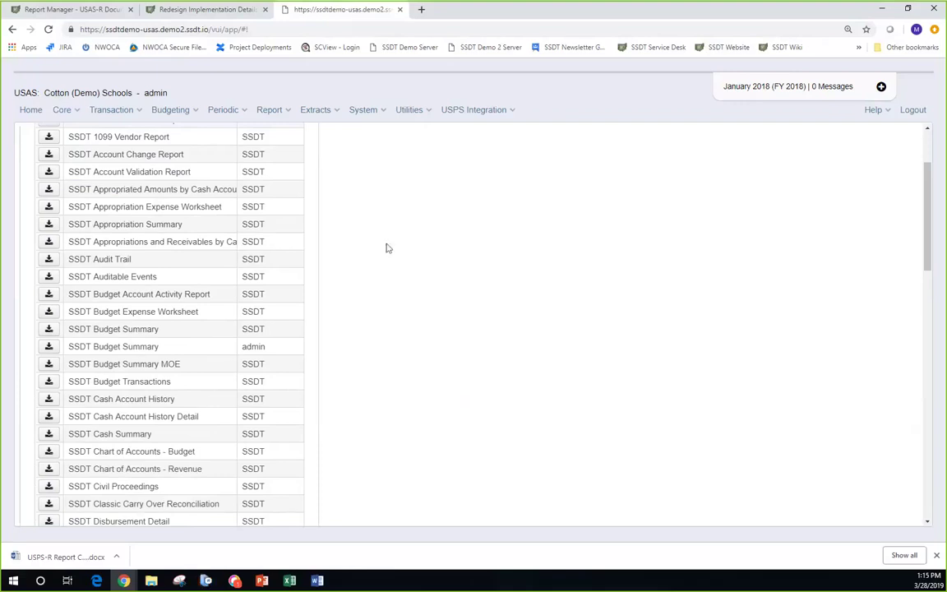
{"action": "left_click", "coordinate": [83, 9]}
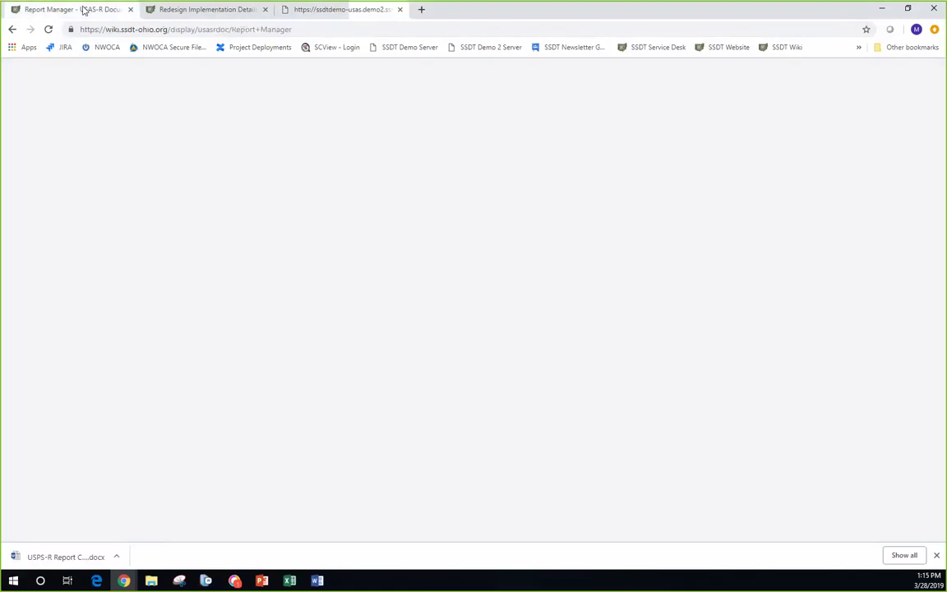
- Jump to the Template SSDT Reports section from the Report Manager page's table of contents
{"action": "scroll", "coordinate": [406, 353], "scroll_direction": "up", "scroll_amount": 4}
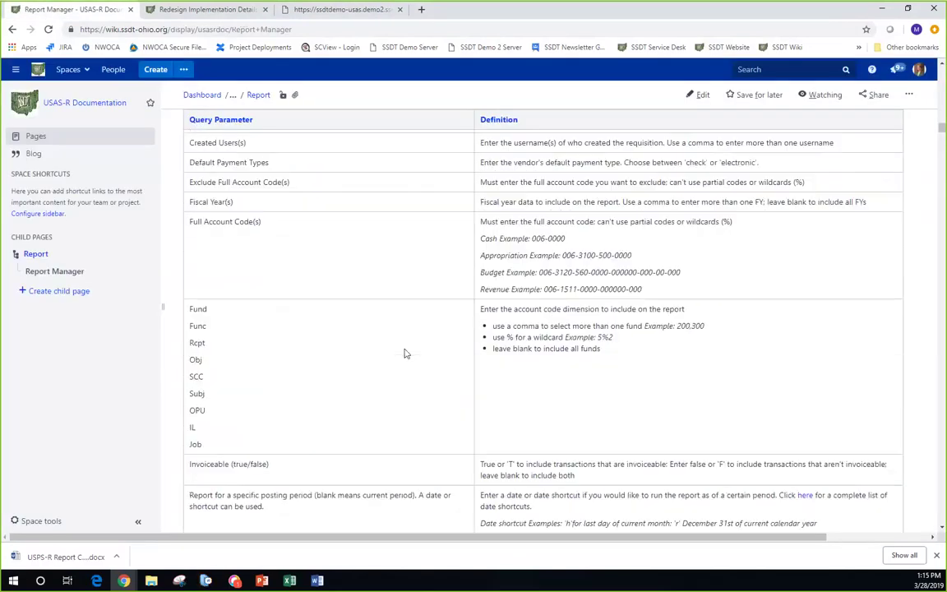
{"action": "scroll", "coordinate": [402, 354], "scroll_direction": "up", "scroll_amount": 3}
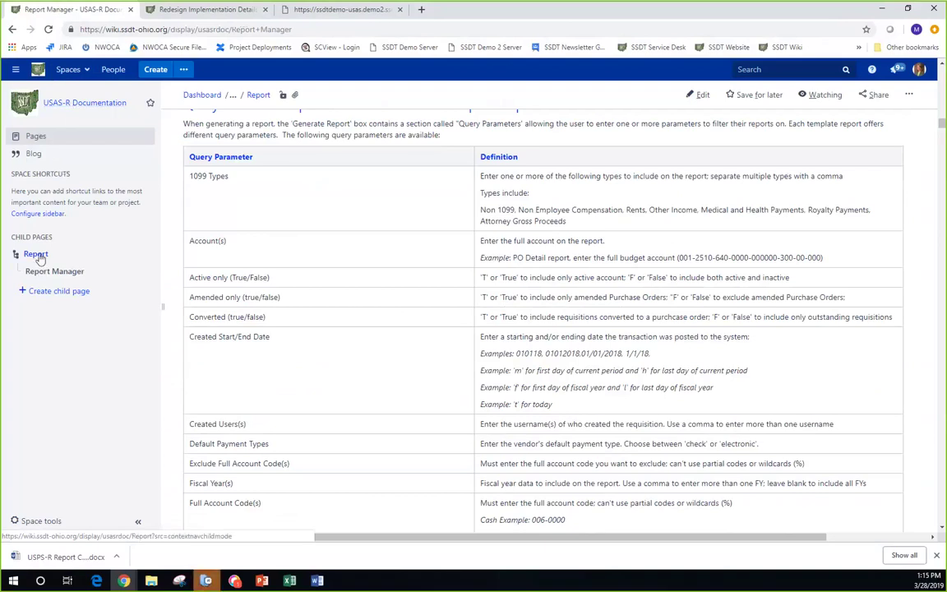
{"action": "scroll", "coordinate": [345, 339], "scroll_direction": "up", "scroll_amount": 1}
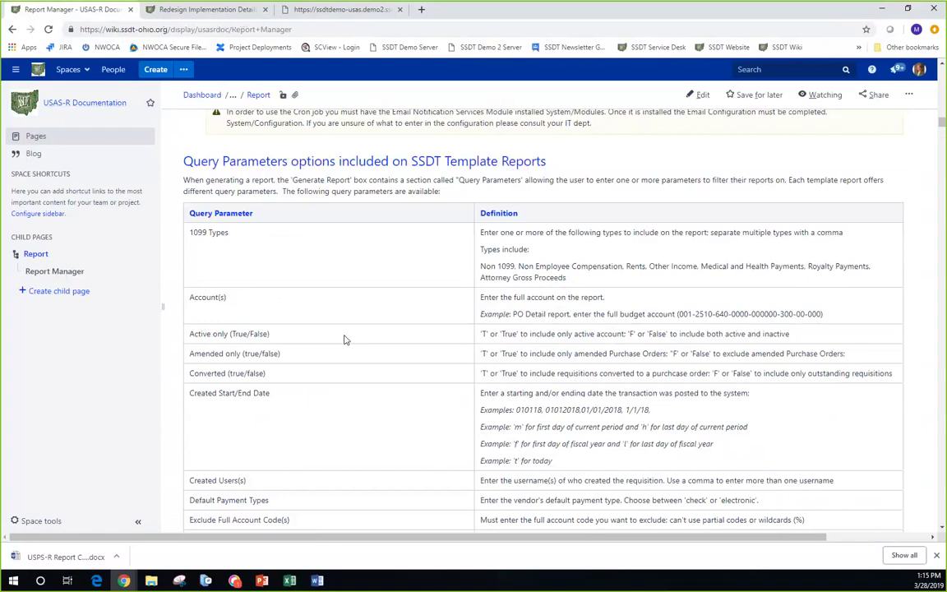
{"action": "scroll", "coordinate": [345, 340], "scroll_direction": "up", "scroll_amount": 20}
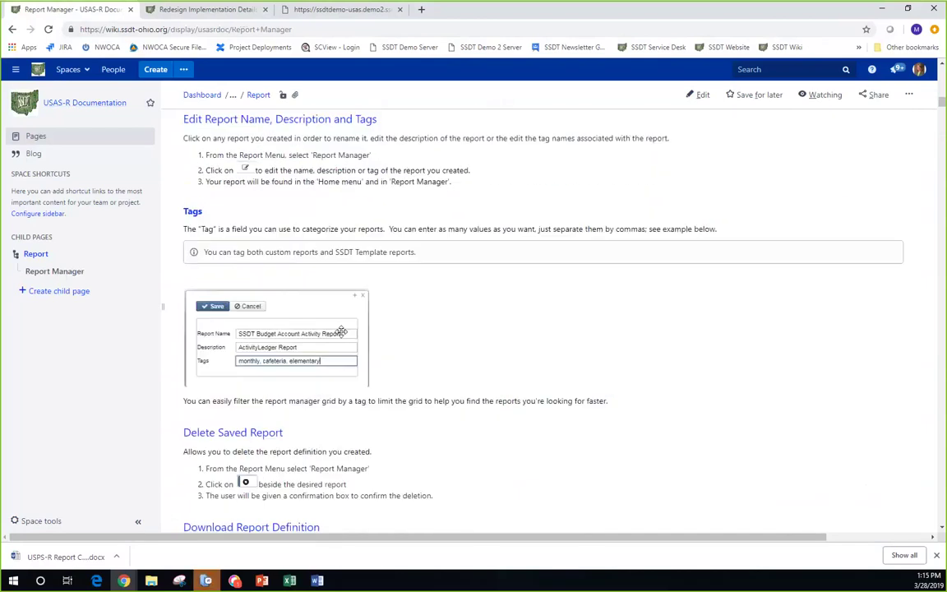
{"action": "scroll", "coordinate": [341, 332], "scroll_direction": "up", "scroll_amount": 20}
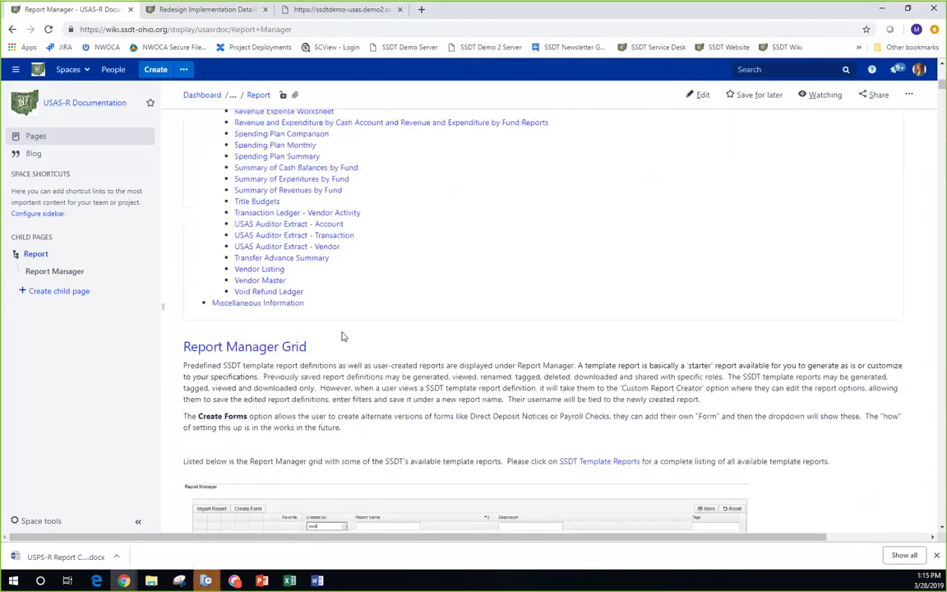
{"action": "scroll", "coordinate": [342, 335], "scroll_direction": "down", "scroll_amount": 1}
{"action": "scroll", "coordinate": [341, 332], "scroll_direction": "down", "scroll_amount": 1}
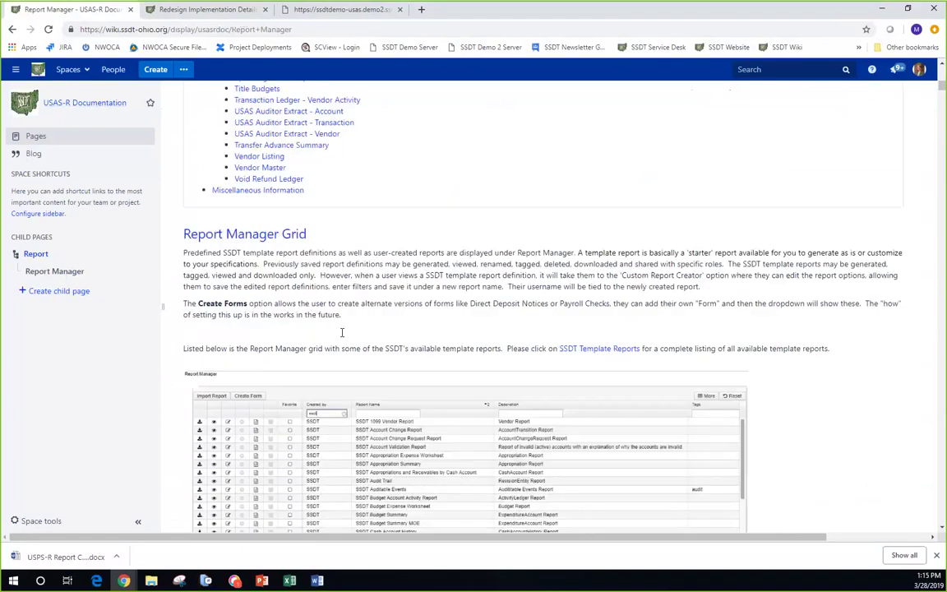
{"action": "scroll", "coordinate": [341, 332], "scroll_direction": "down", "scroll_amount": 4}
{"action": "scroll", "coordinate": [342, 333], "scroll_direction": "up", "scroll_amount": 16}
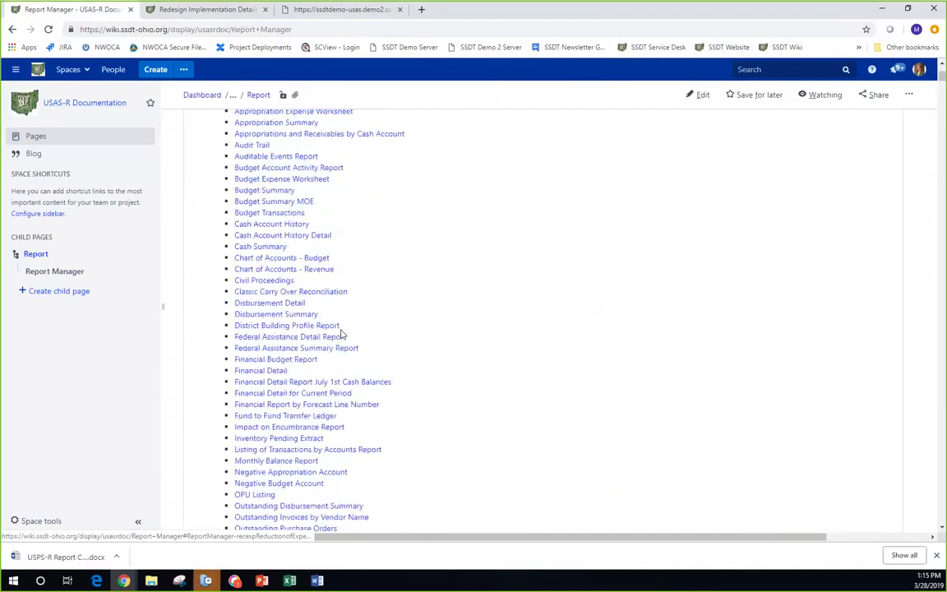
{"action": "scroll", "coordinate": [342, 336], "scroll_direction": "up", "scroll_amount": 4}
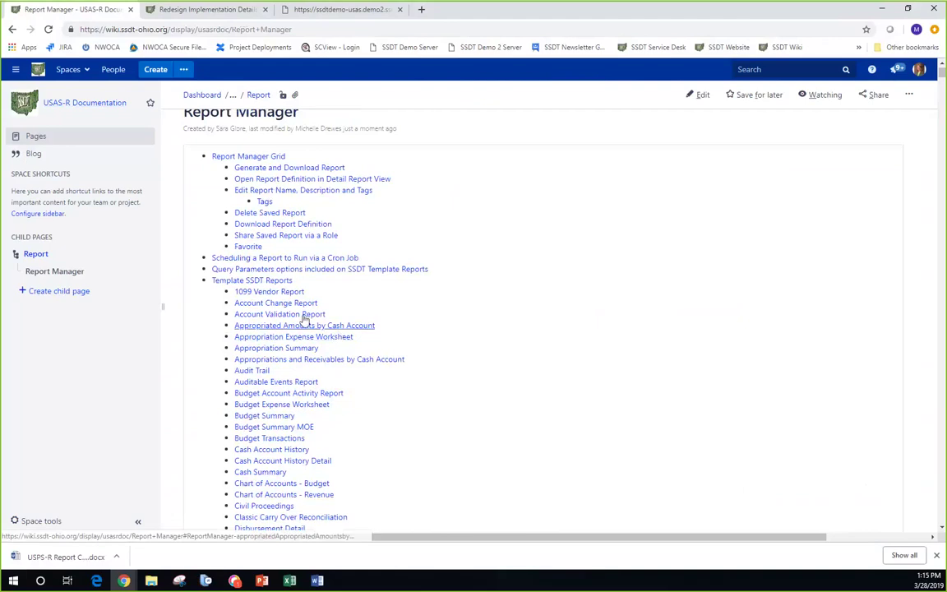
{"action": "left_click", "coordinate": [267, 282]}
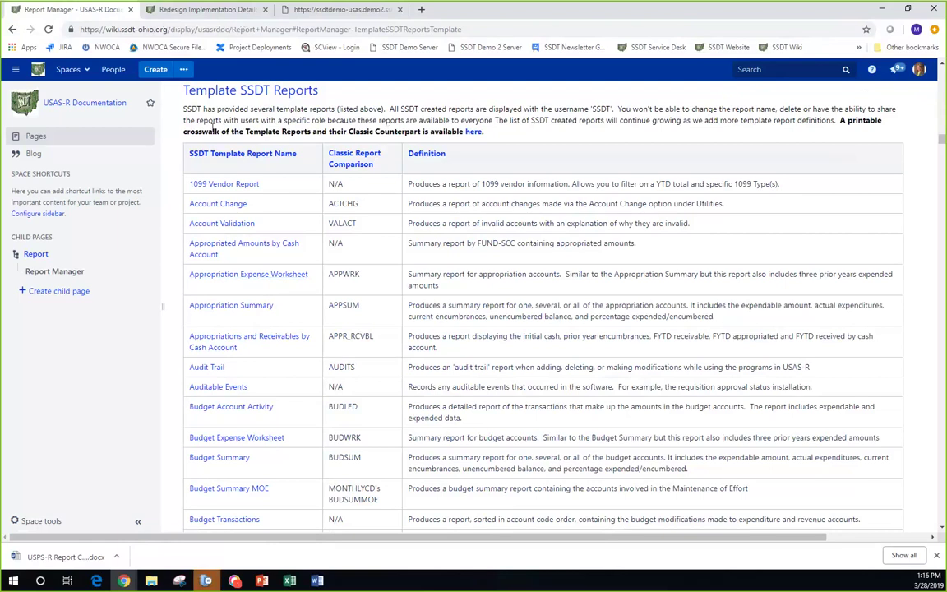
{"action": "left_click", "coordinate": [475, 134]}
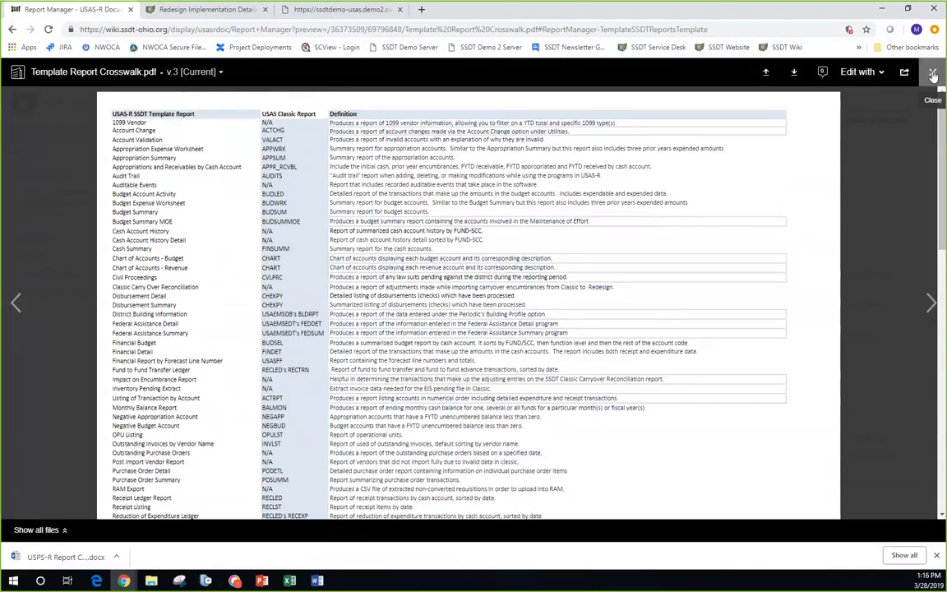
{"action": "left_click", "coordinate": [933, 75]}
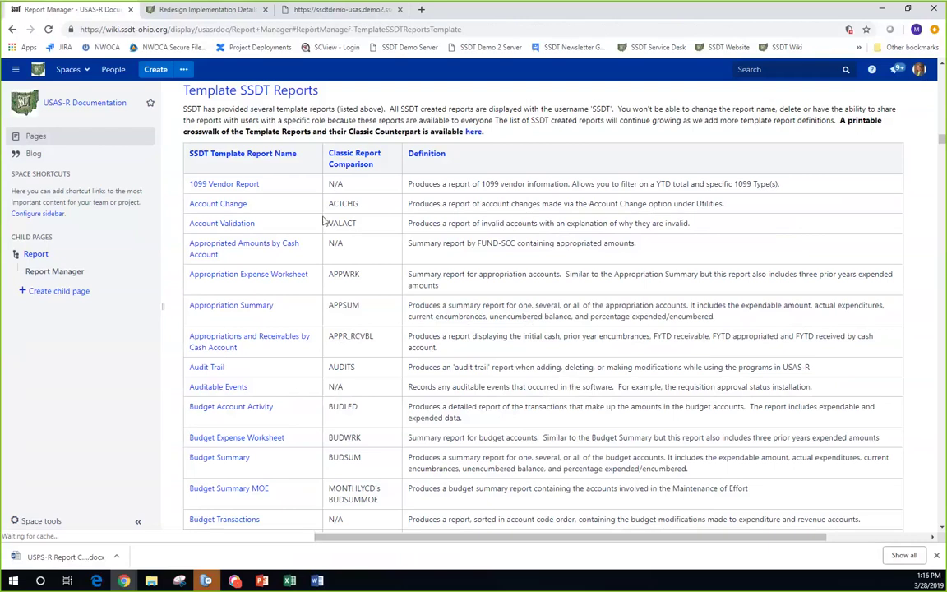
- Back in the USAS tab, limit Report Links to the five favorite SSDT reports
{"action": "left_click", "coordinate": [337, 9]}
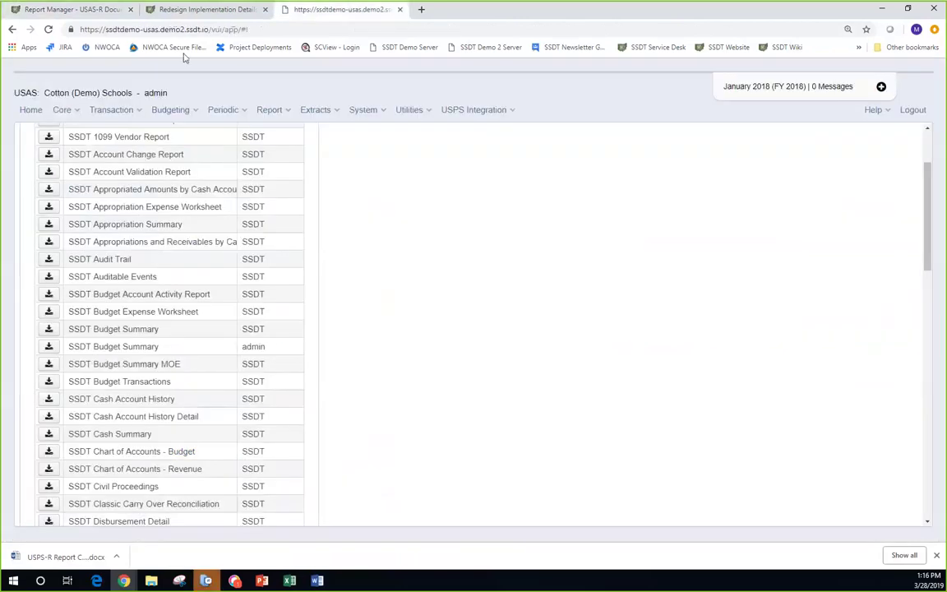
{"action": "scroll", "coordinate": [469, 336], "scroll_direction": "up", "scroll_amount": 3}
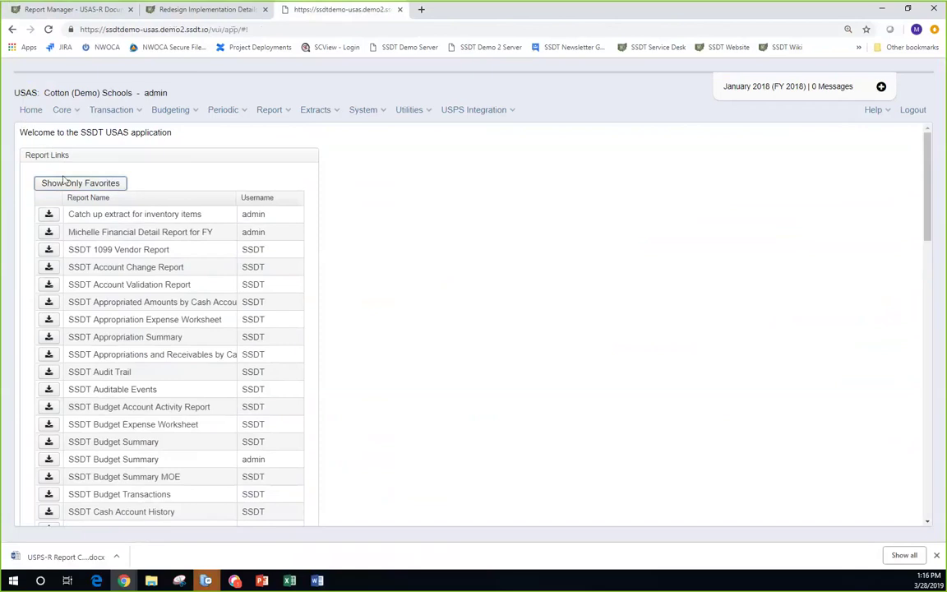
{"action": "left_click", "coordinate": [66, 186]}
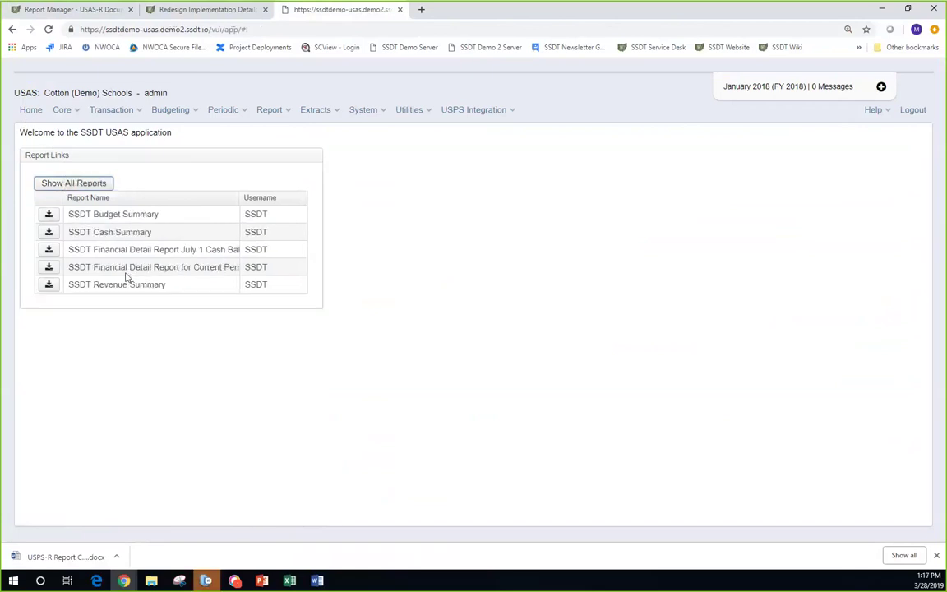
{"action": "left_click", "coordinate": [78, 113]}
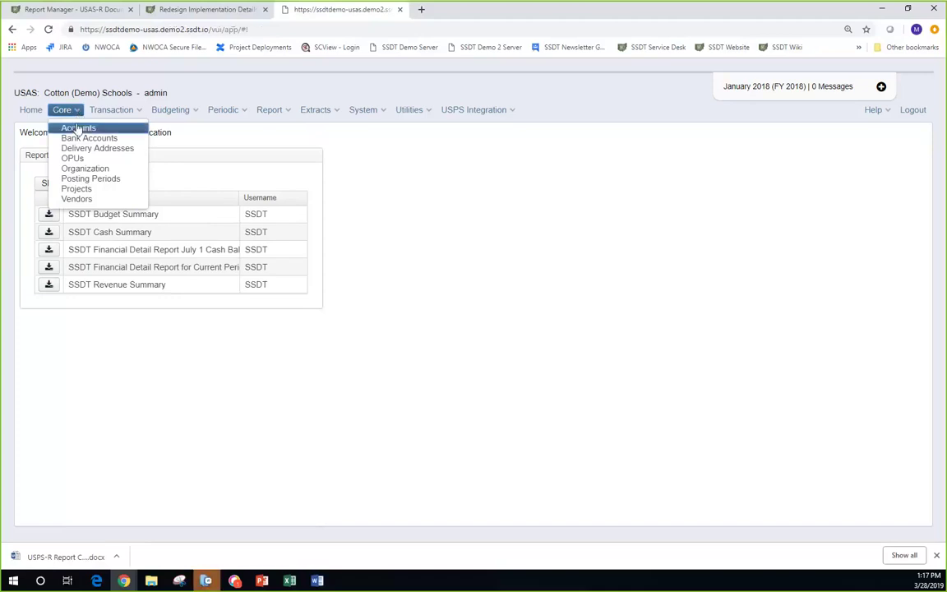
- Choose Core > Accounts to list the funds, such as 001 GENERAL and 002 BOND RETIREMENT
{"action": "left_click", "coordinate": [77, 127]}
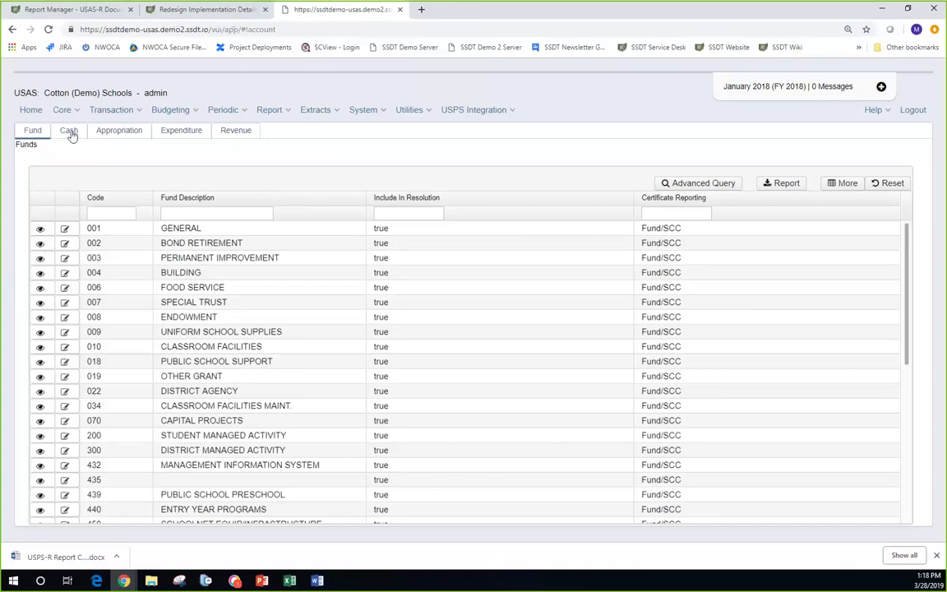
- Show the Cash Accounts table and bring up its Column Selection panel
{"action": "left_click", "coordinate": [69, 133]}
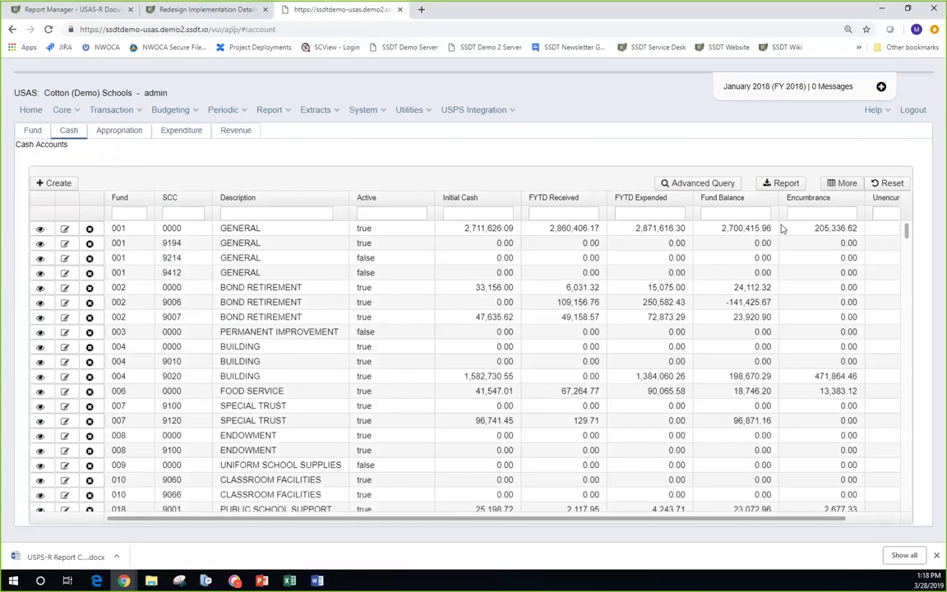
{"action": "left_click", "coordinate": [847, 184]}
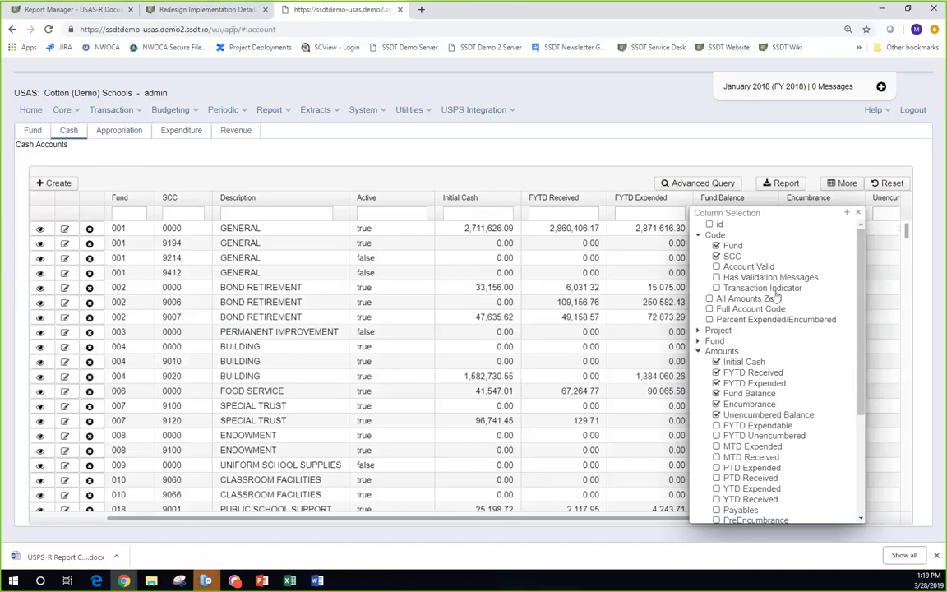
- Close the column choices and scroll the Cash Accounts table sideways to check Unencumbered Balance
{"action": "left_click", "coordinate": [855, 213]}
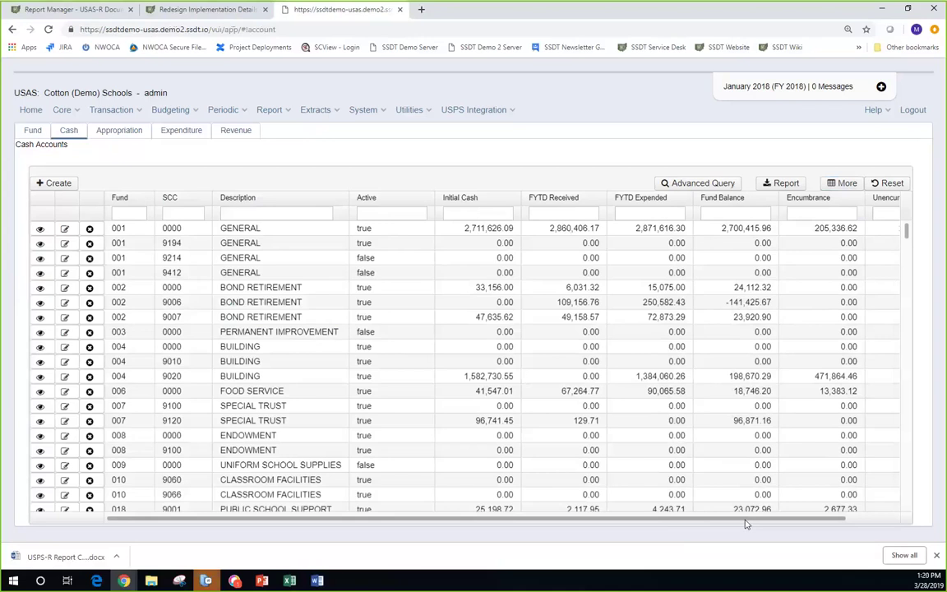
{"action": "left_click_drag", "start_coordinate": [746, 523], "coordinate": [814, 535]}
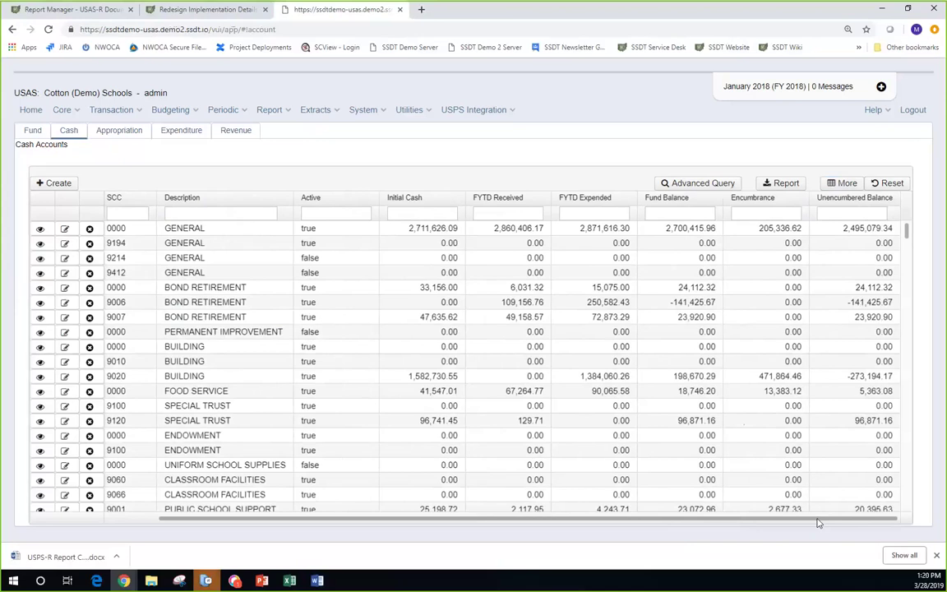
{"action": "left_click_drag", "start_coordinate": [818, 523], "coordinate": [651, 510]}
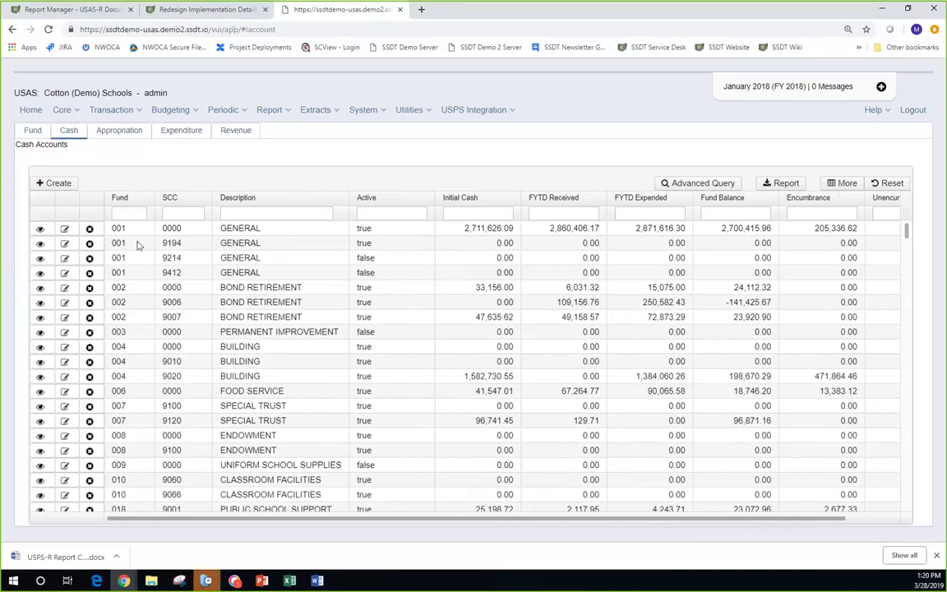
- Filter the Cash Accounts by fund 200 to show the Student Managed Activity accounts
{"action": "left_click", "coordinate": [132, 214]}
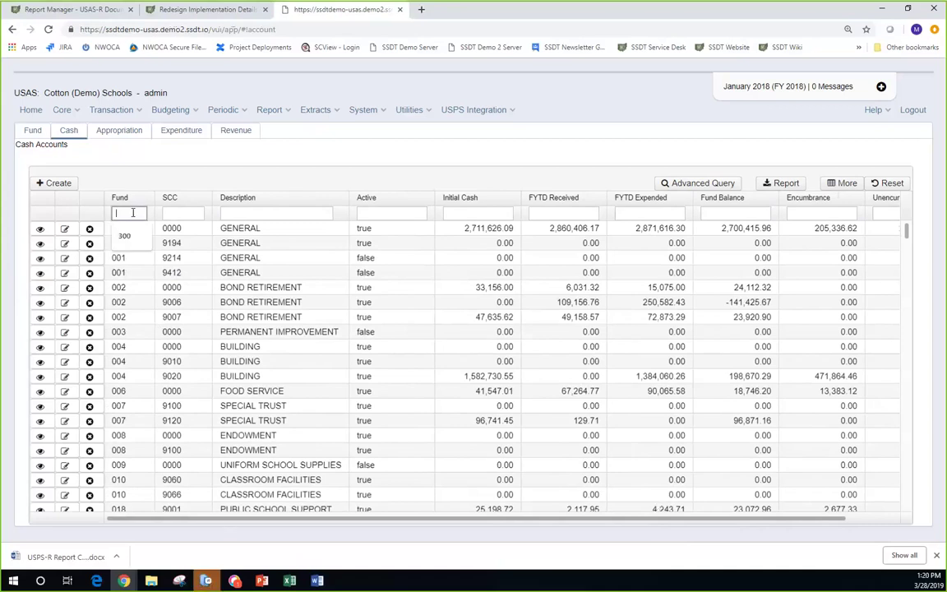
{"action": "type", "text": "200"}
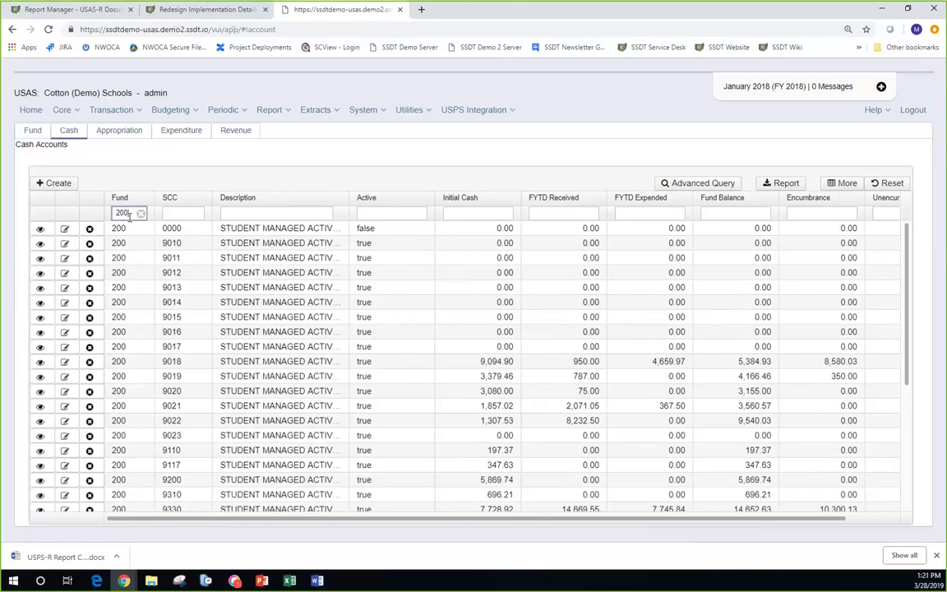
{"action": "left_click", "coordinate": [369, 213]}
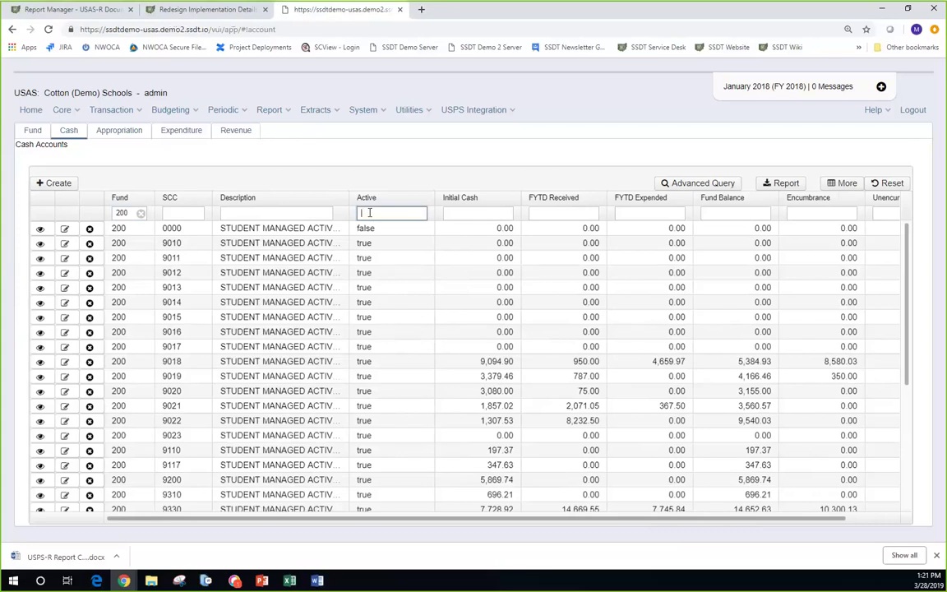
- Enter 't' in the Active filter so only active fund 200 accounts remain
{"action": "type", "text": "t"}
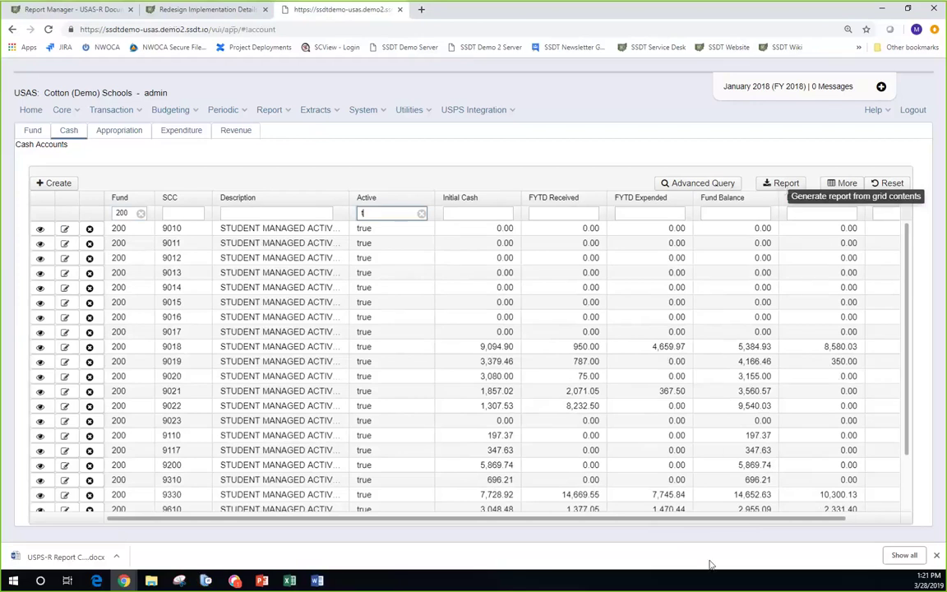
{"action": "left_click_drag", "start_coordinate": [723, 522], "coordinate": [633, 515]}
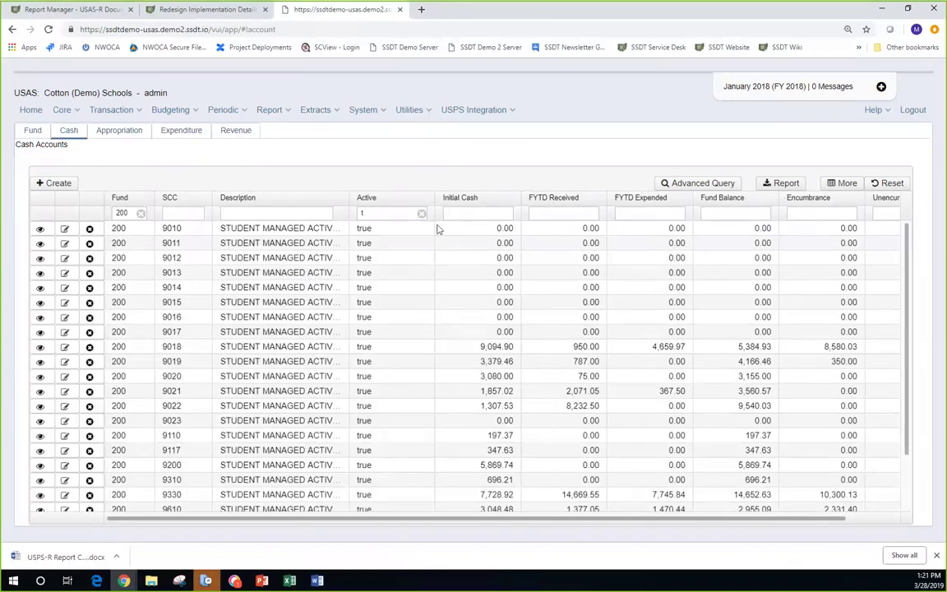
- Open Generate Report for the filtered cash accounts, reviewing formats but keeping PDF (download)
{"action": "left_click", "coordinate": [780, 186]}
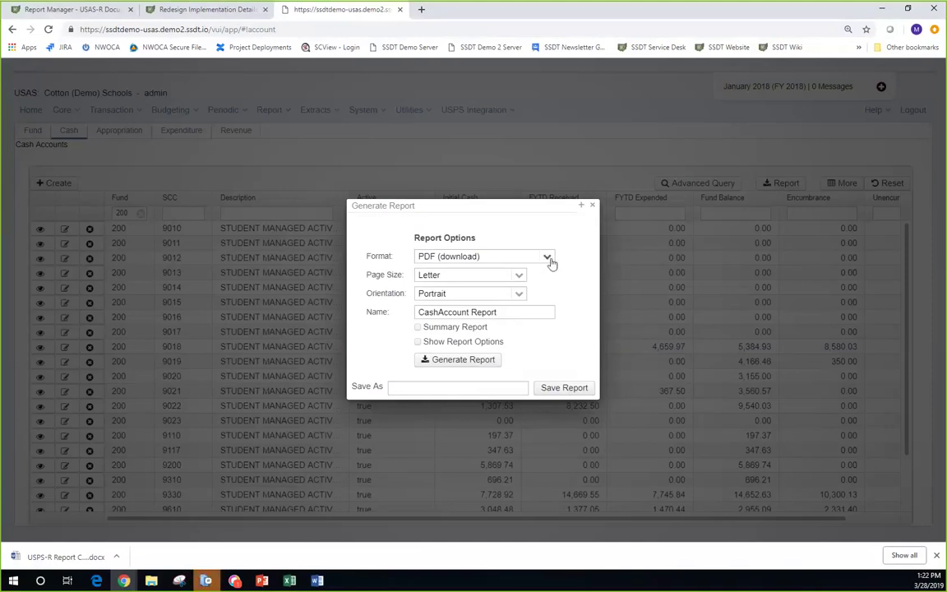
{"action": "left_click", "coordinate": [547, 258]}
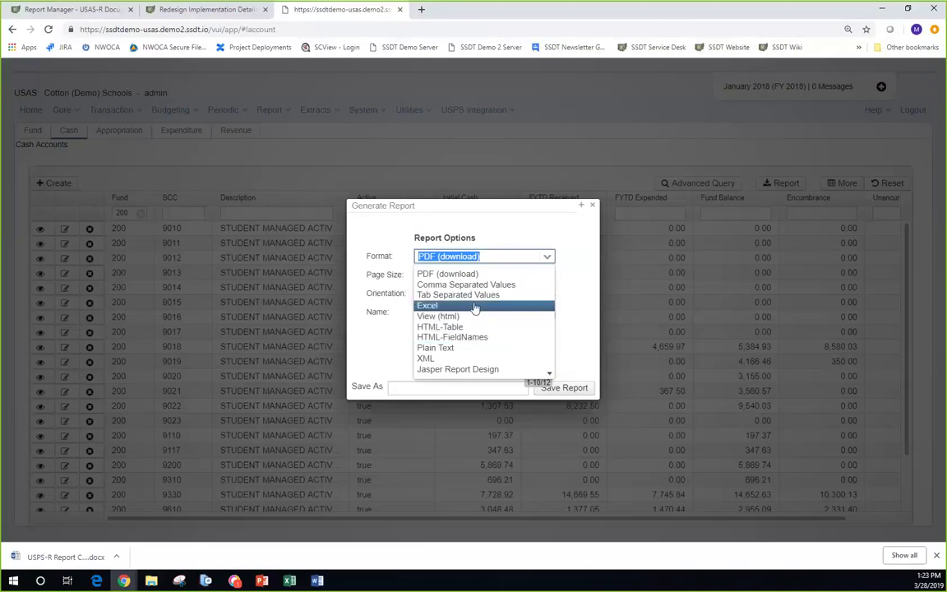
{"action": "left_click", "coordinate": [571, 306]}
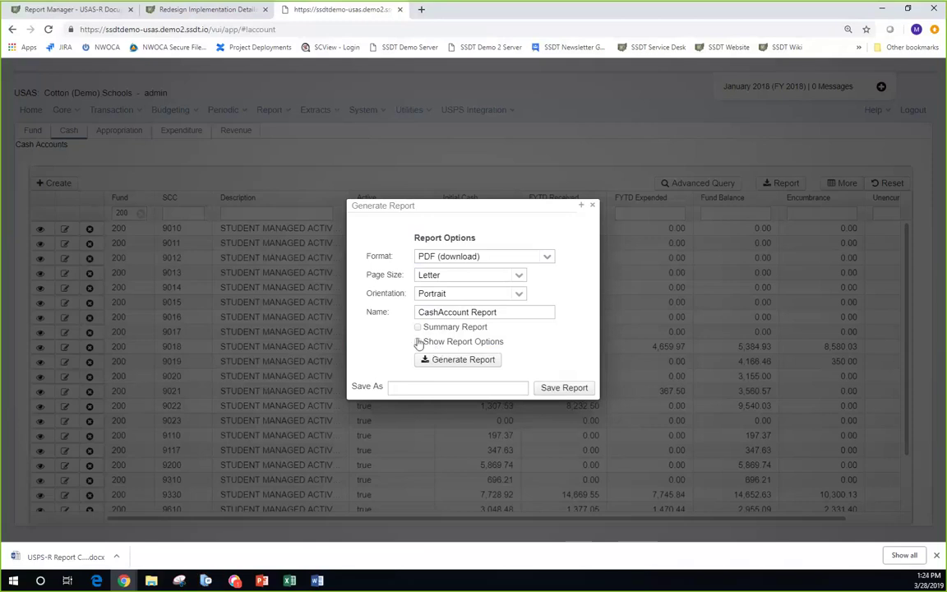
- Turn on Show Report Options and save the report setup as 'Student Activity 200 fund'
{"action": "left_click", "coordinate": [418, 342]}
{"action": "left_click", "coordinate": [394, 388]}
{"action": "type", "text": "St"}
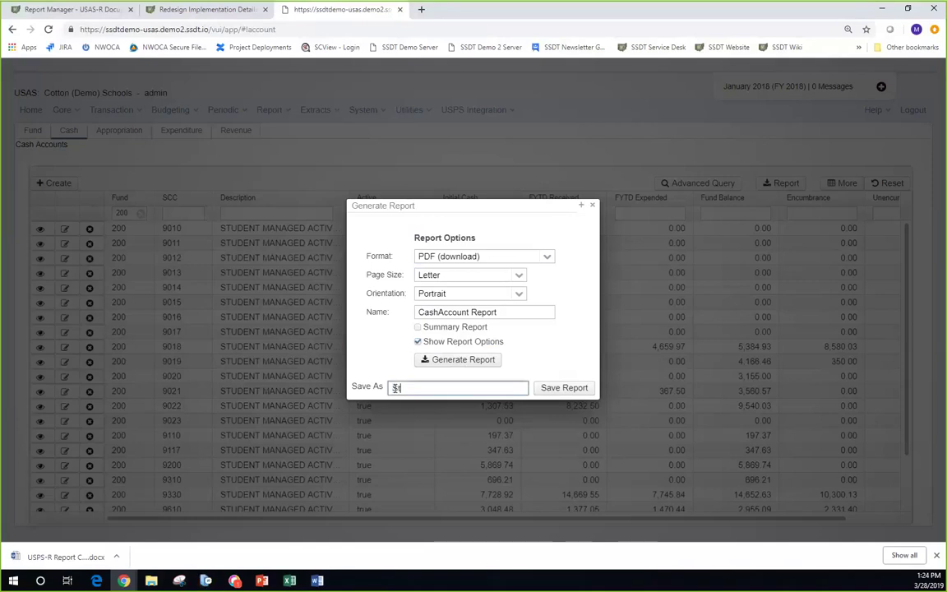
{"action": "type", "text": "udent Activig"}
{"action": "key", "text": "BackSpace"}
{"action": "type", "text": "ty 200 "}
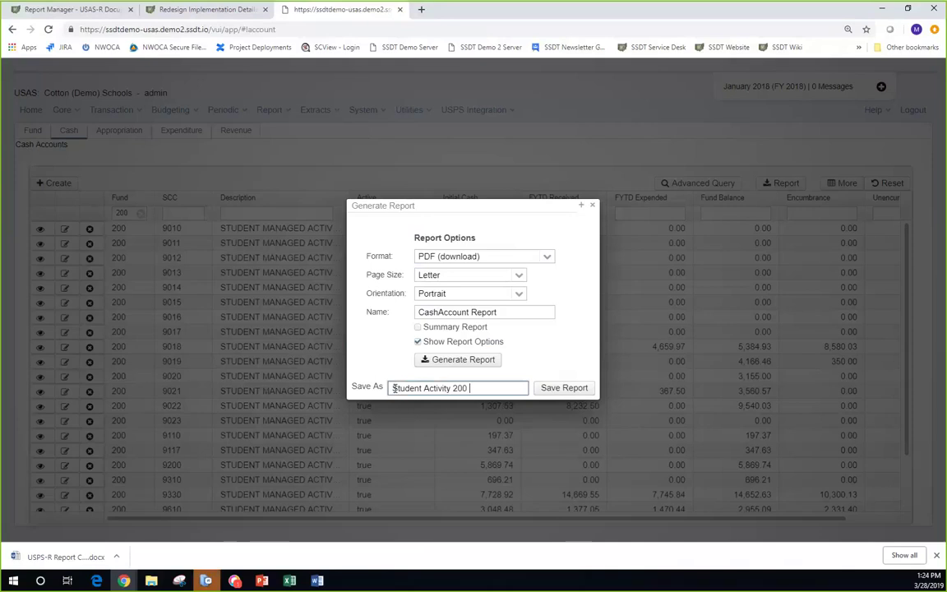
{"action": "type", "text": "fund"}
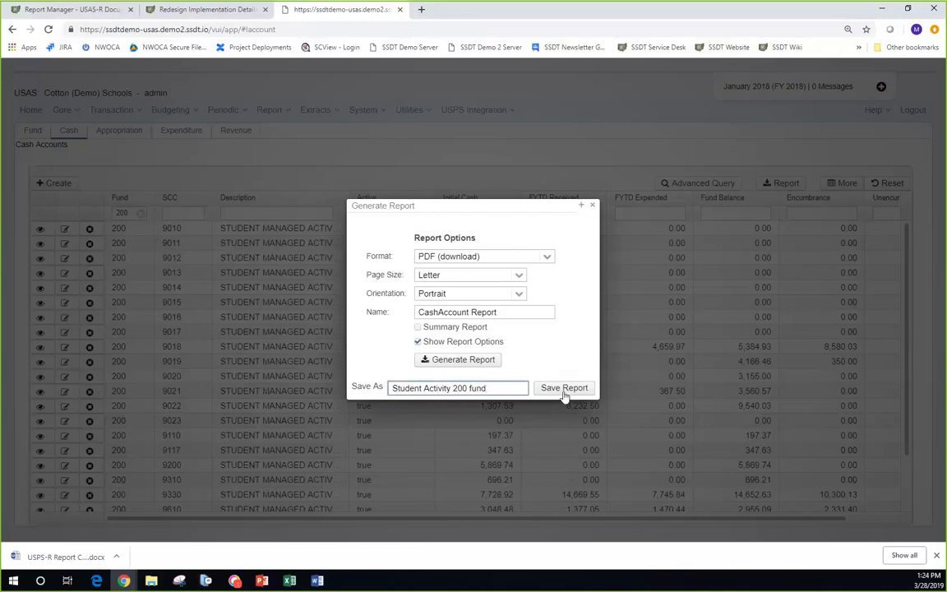
{"action": "left_click", "coordinate": [564, 388]}
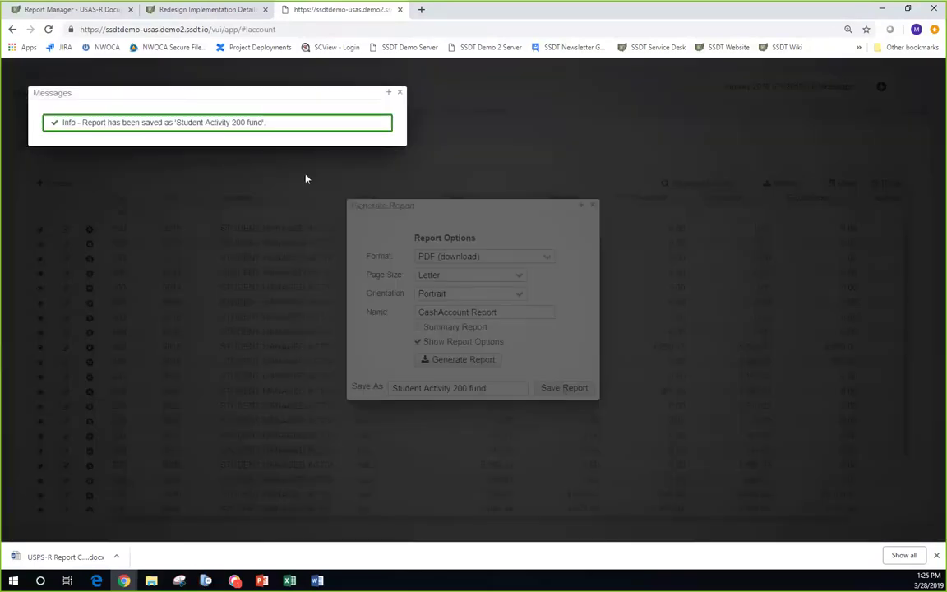
- Dismiss the saved-report message, then generate the report and save CashAccount Report.pdf to Downloads
{"action": "left_click", "coordinate": [400, 92]}
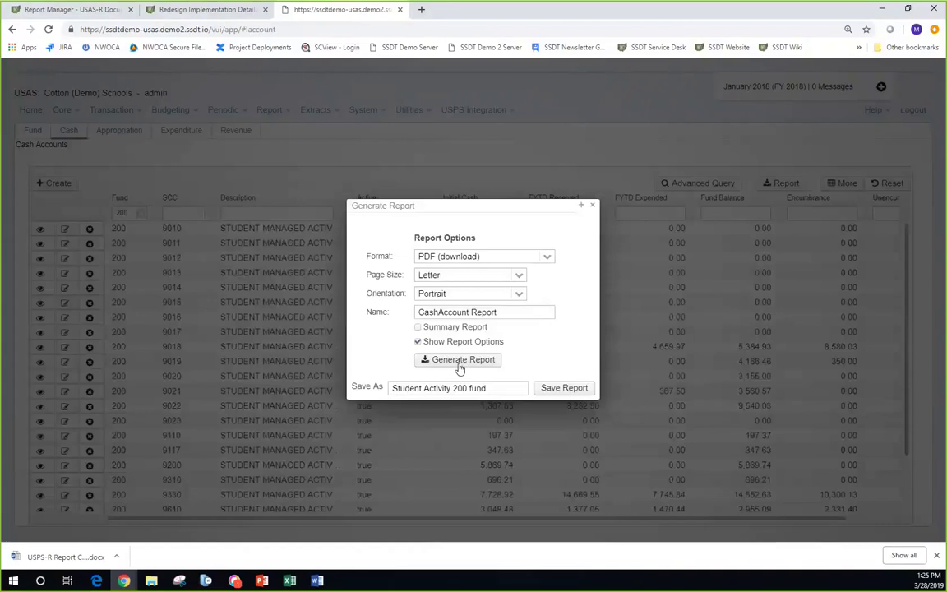
{"action": "left_click", "coordinate": [459, 362]}
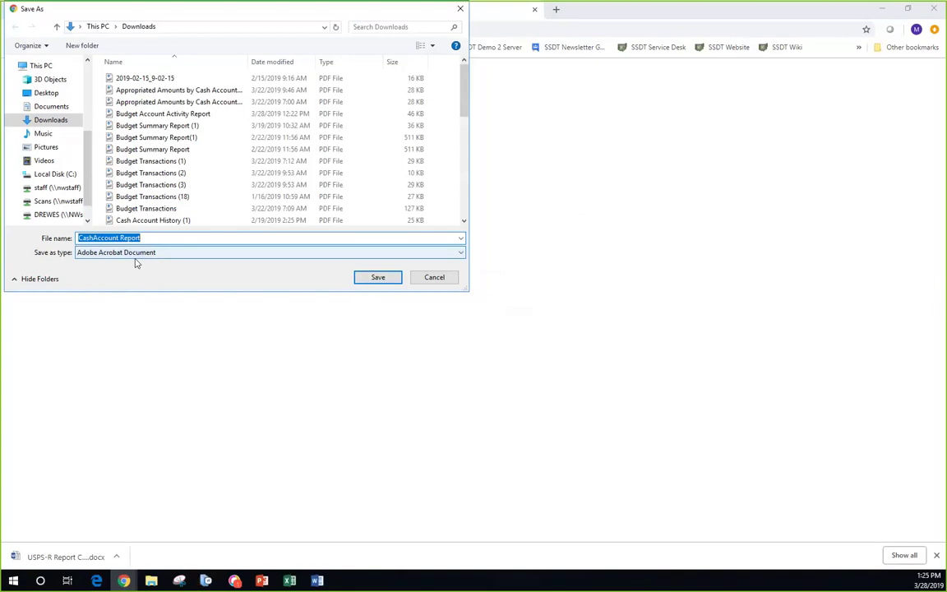
{"action": "left_click", "coordinate": [381, 281]}
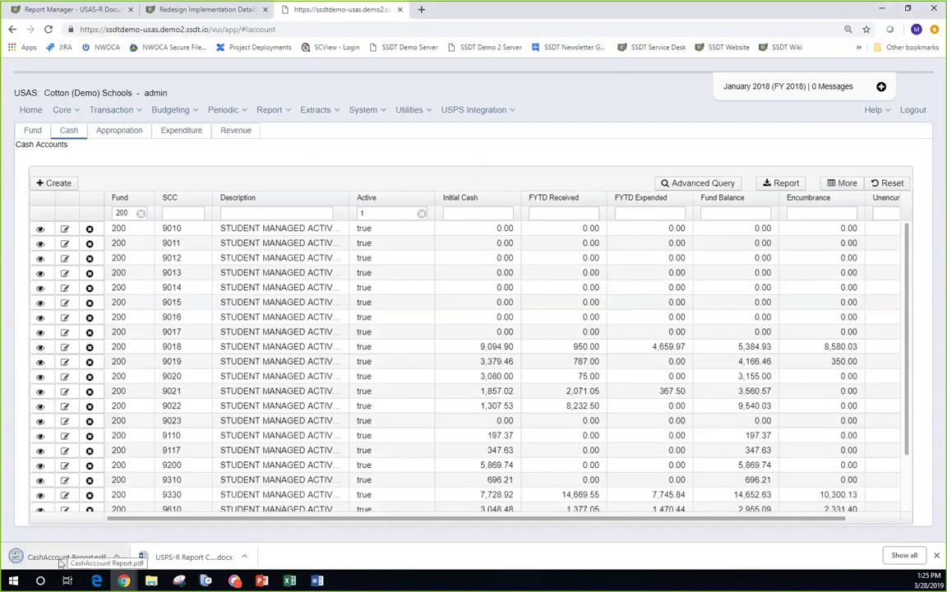
- Open CashAccount Report.pdf and scroll to the fund 200 table's $29,990.62 grand total
{"action": "left_click", "coordinate": [55, 559]}
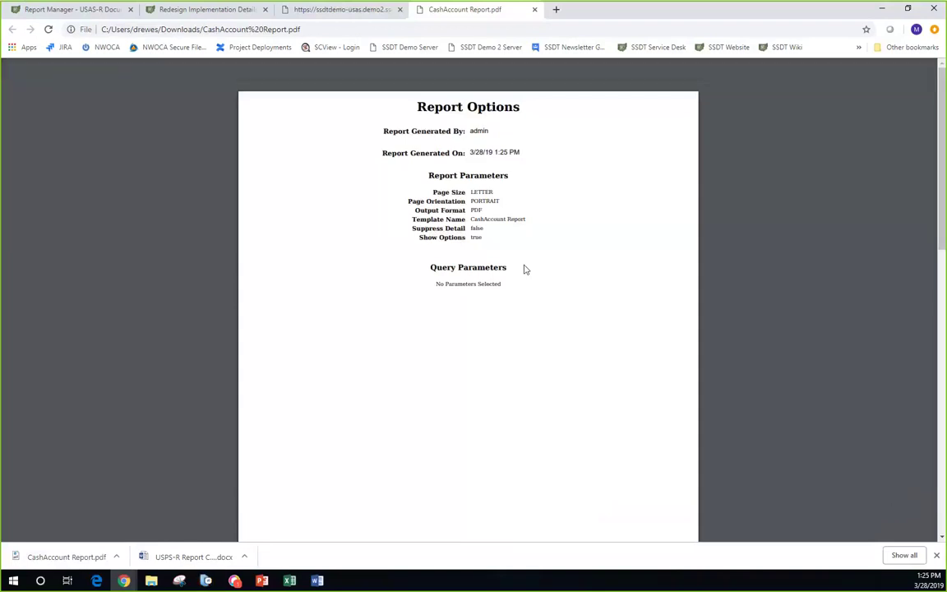
{"action": "scroll", "coordinate": [525, 269], "scroll_direction": "down", "scroll_amount": 5}
{"action": "scroll", "coordinate": [525, 271], "scroll_direction": "down", "scroll_amount": 5}
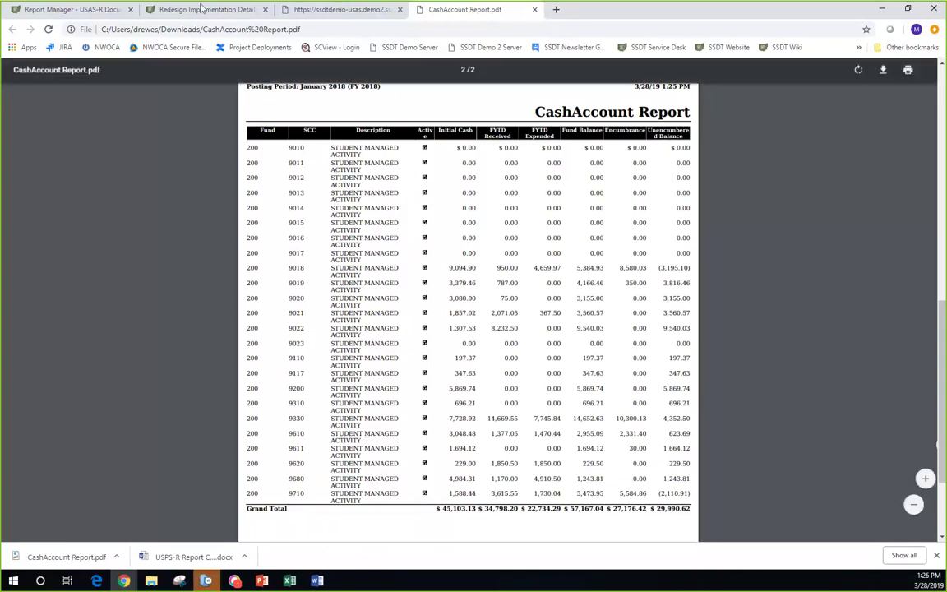
- Back on Cash Accounts, clear the Active filter and remove a trial '>' FYTD Received filter
{"action": "left_click", "coordinate": [316, 11]}
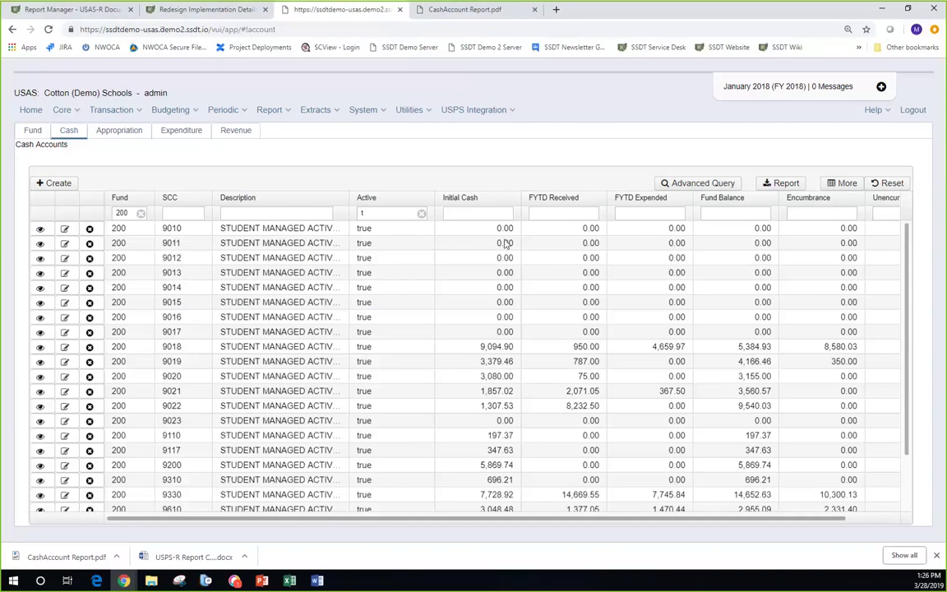
{"action": "left_click", "coordinate": [366, 213]}
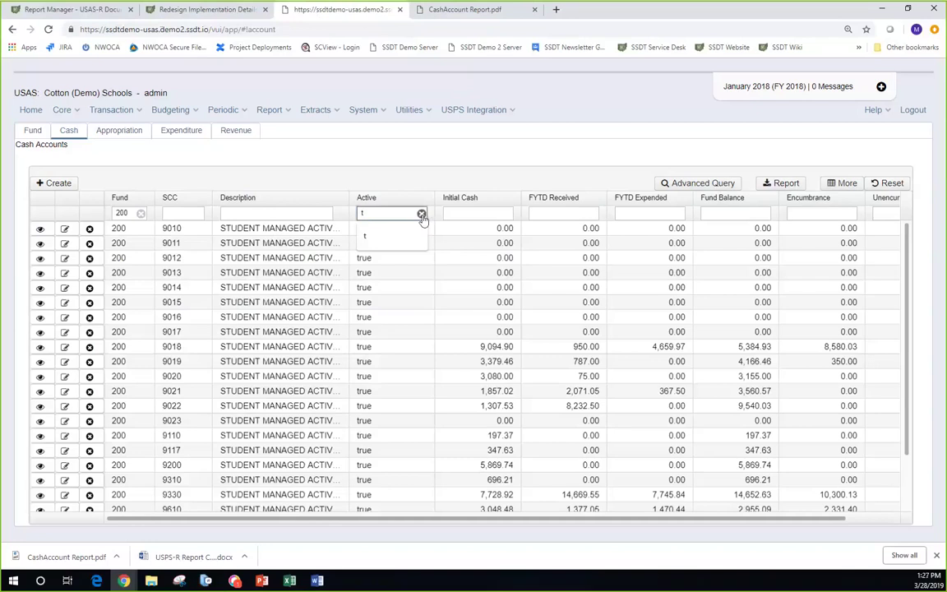
{"action": "left_click", "coordinate": [420, 214]}
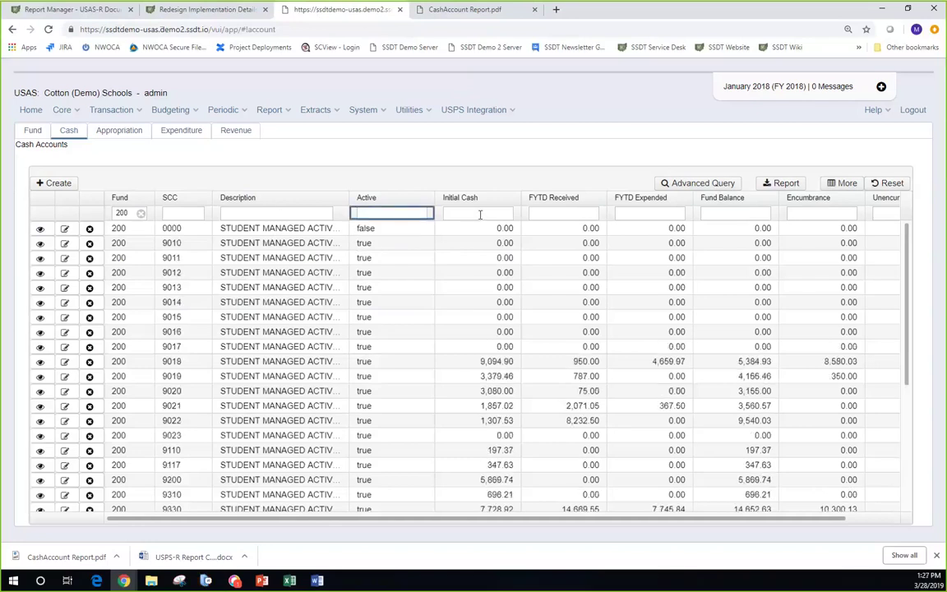
{"action": "left_click", "coordinate": [545, 214]}
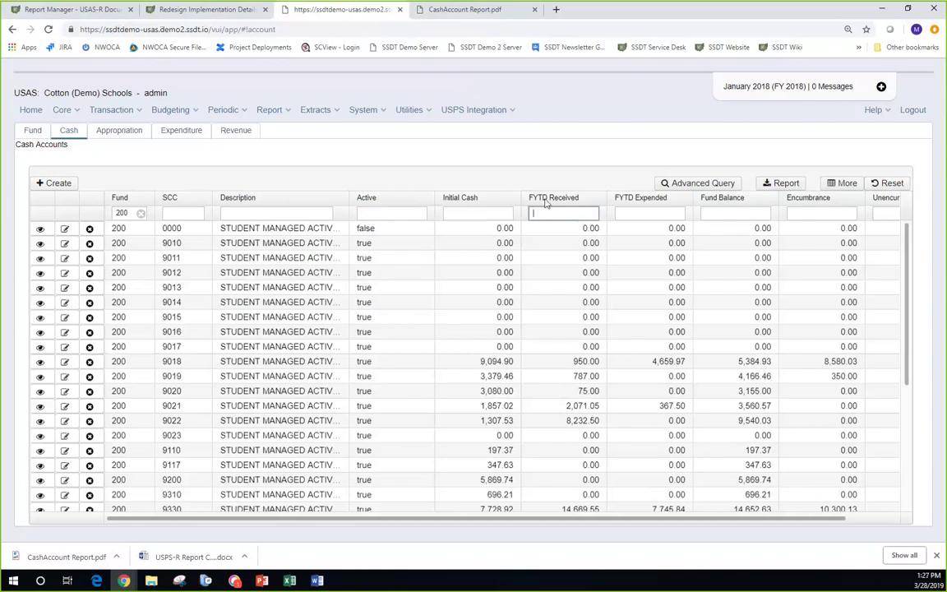
{"action": "type", "text": ">"}
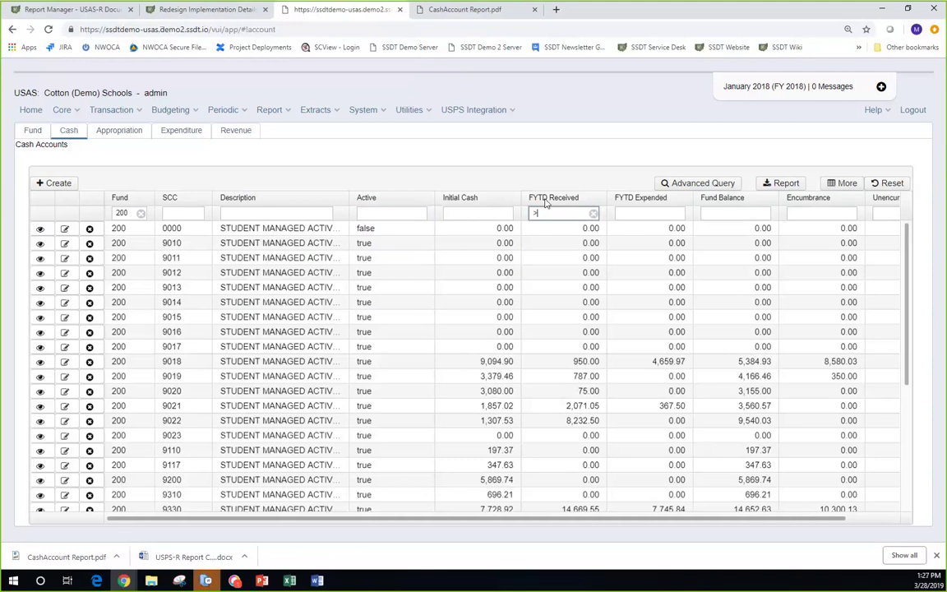
{"action": "key", "text": "BackSpace"}
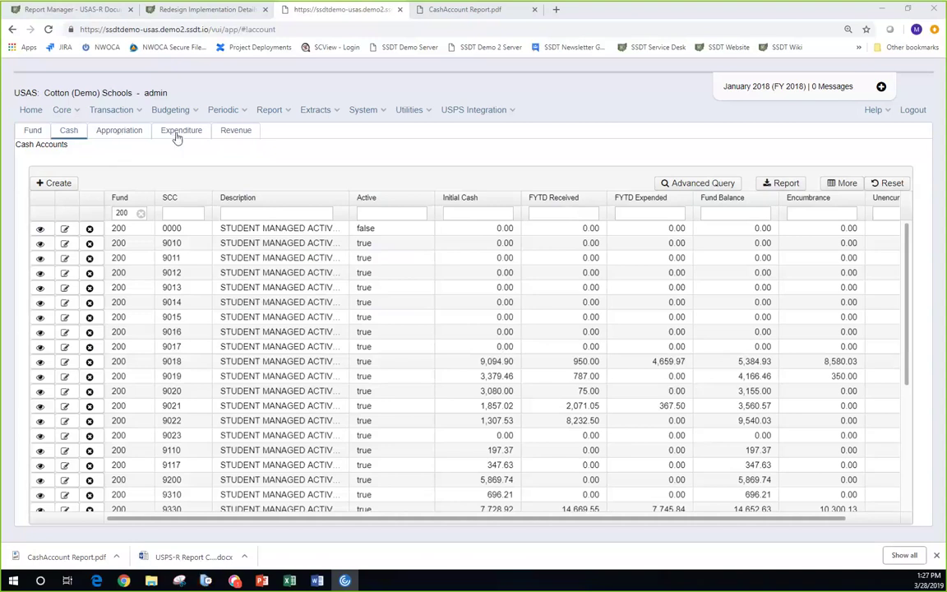
- Switch to the Revenue accounts list and move the Line column ahead of Description
{"action": "left_click", "coordinate": [234, 133]}
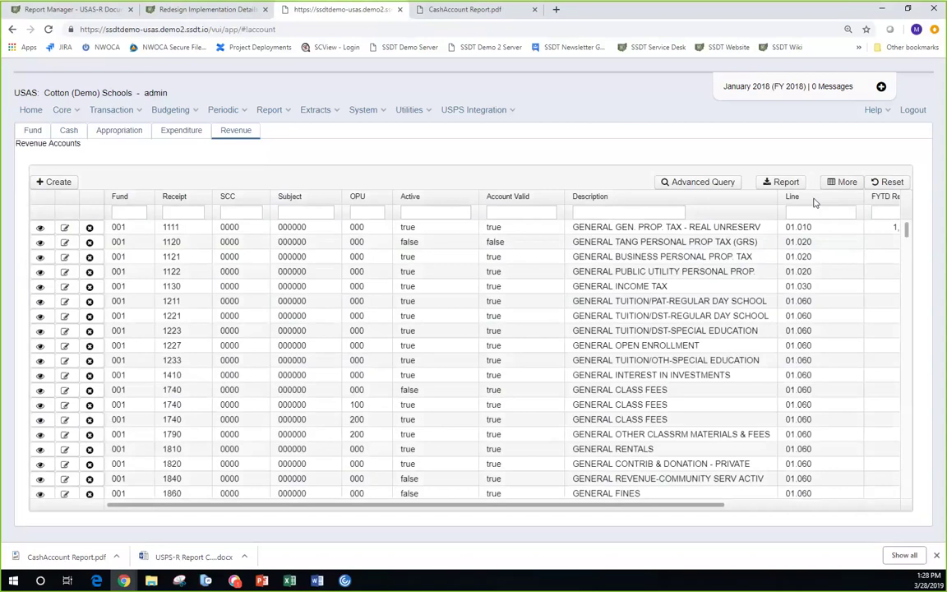
{"action": "left_click_drag", "start_coordinate": [815, 202], "coordinate": [567, 198]}
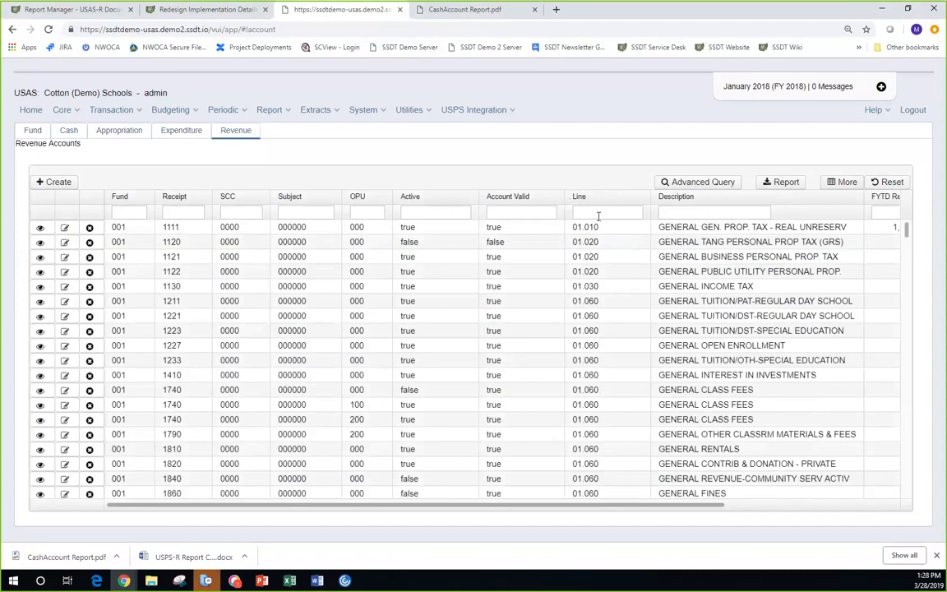
{"action": "left_click", "coordinate": [596, 213]}
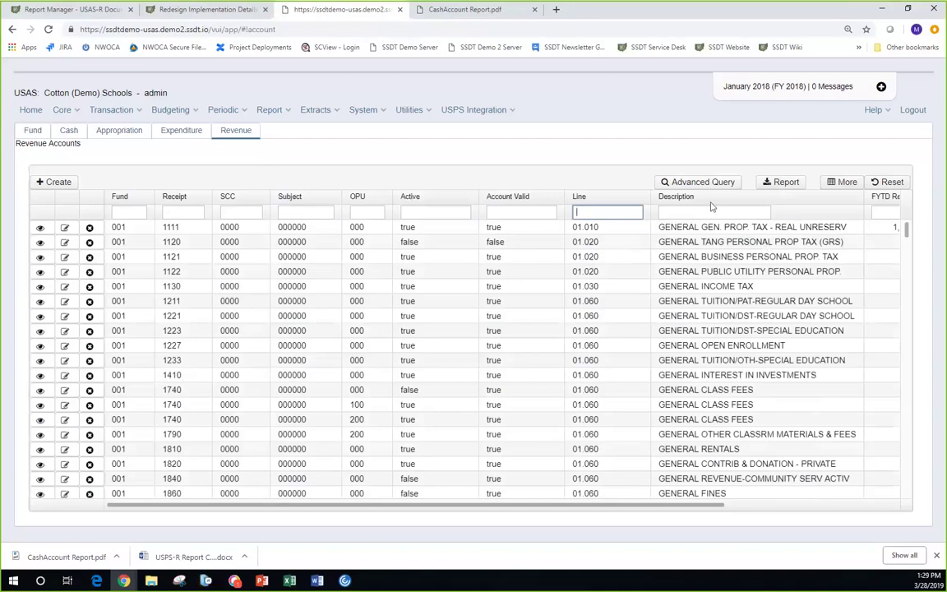
- Order the Revenue Accounts list by the Receipt column, ascending
{"action": "left_click", "coordinate": [643, 201]}
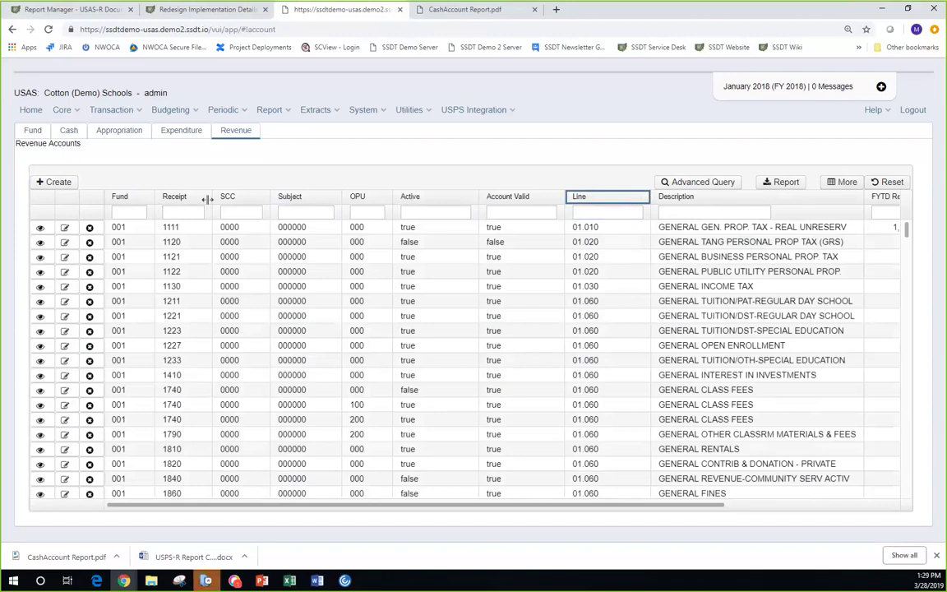
{"action": "left_click", "coordinate": [202, 201]}
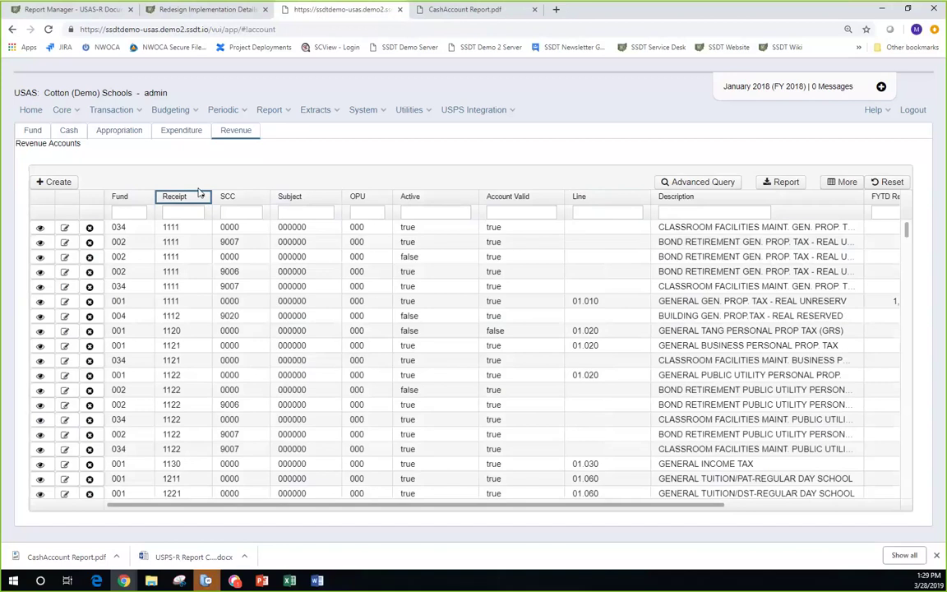
{"action": "left_click", "coordinate": [200, 194]}
- View account 001-1211 General Tuition in an enlarged panel, showing 24,198.13 received of 35,000.00
{"action": "left_click", "coordinate": [39, 484]}
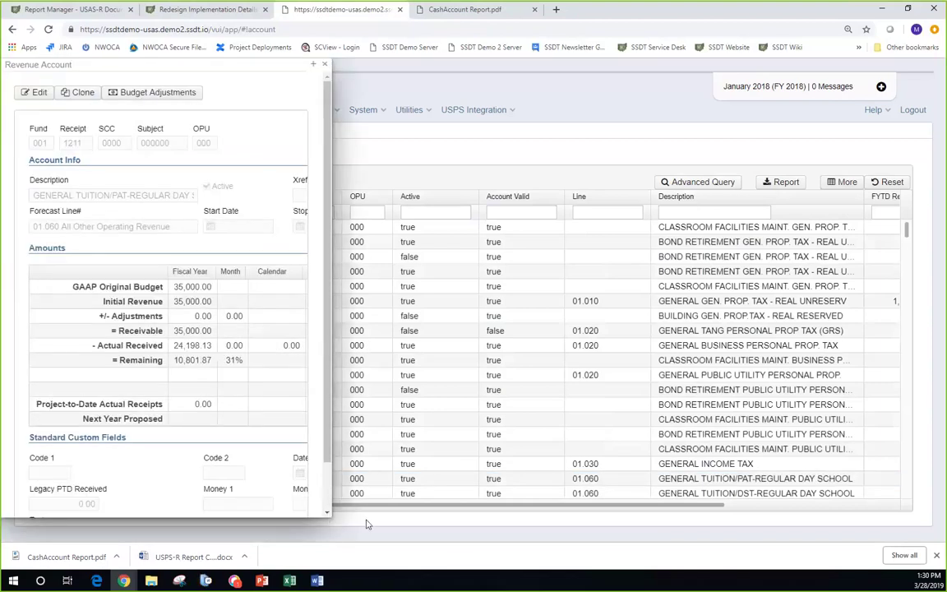
{"action": "left_click_drag", "start_coordinate": [367, 524], "coordinate": [498, 534]}
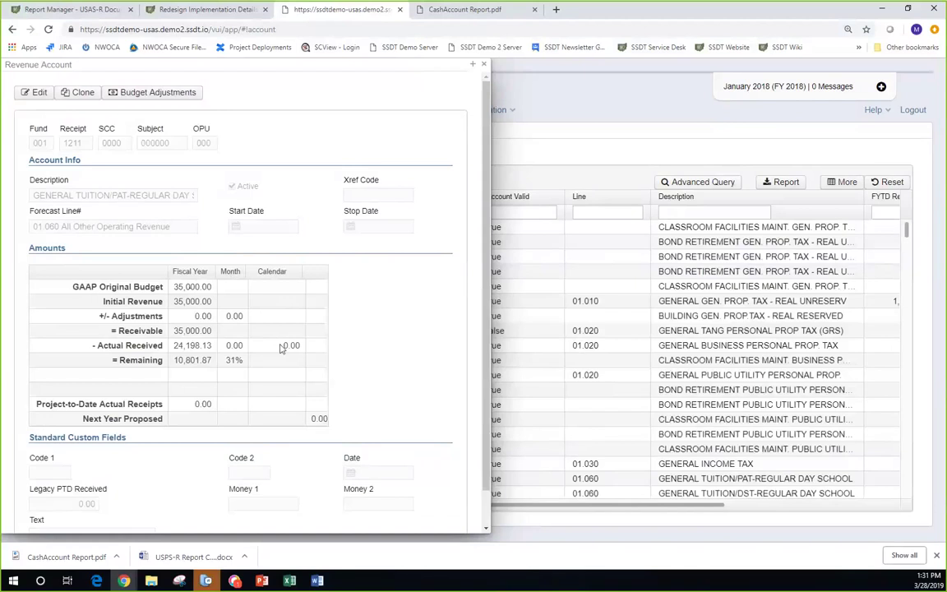
{"action": "scroll", "coordinate": [283, 363], "scroll_direction": "down", "scroll_amount": 1}
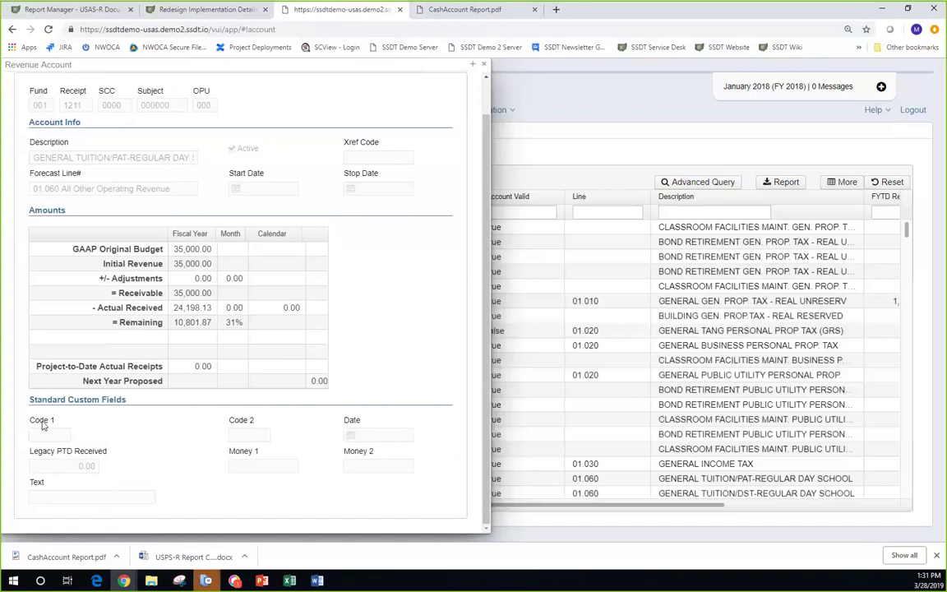
{"action": "scroll", "coordinate": [49, 423], "scroll_direction": "up", "scroll_amount": 1}
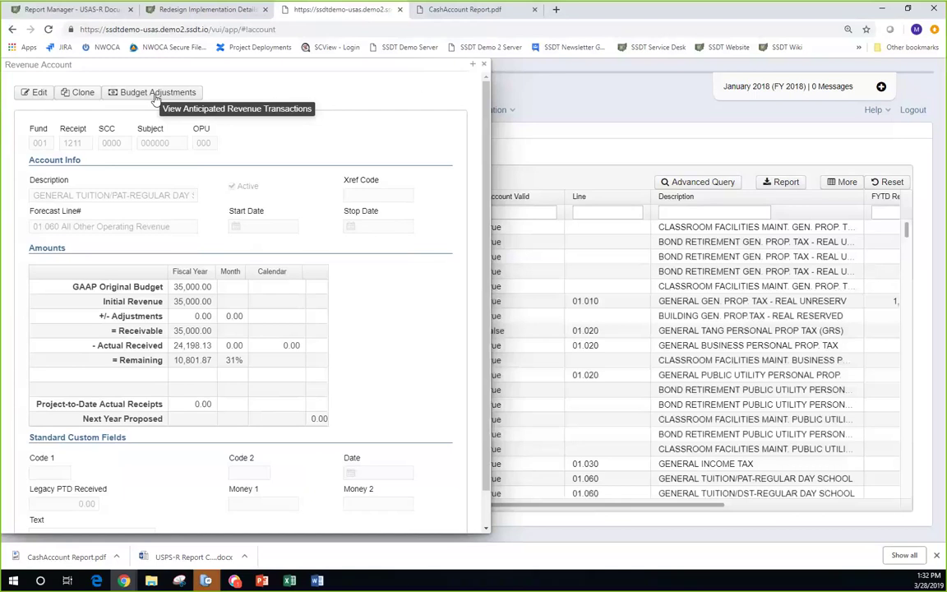
- List 001-1211's Budget Adjustments transactions and move that window aside to uncover the account
{"action": "left_click", "coordinate": [156, 97]}
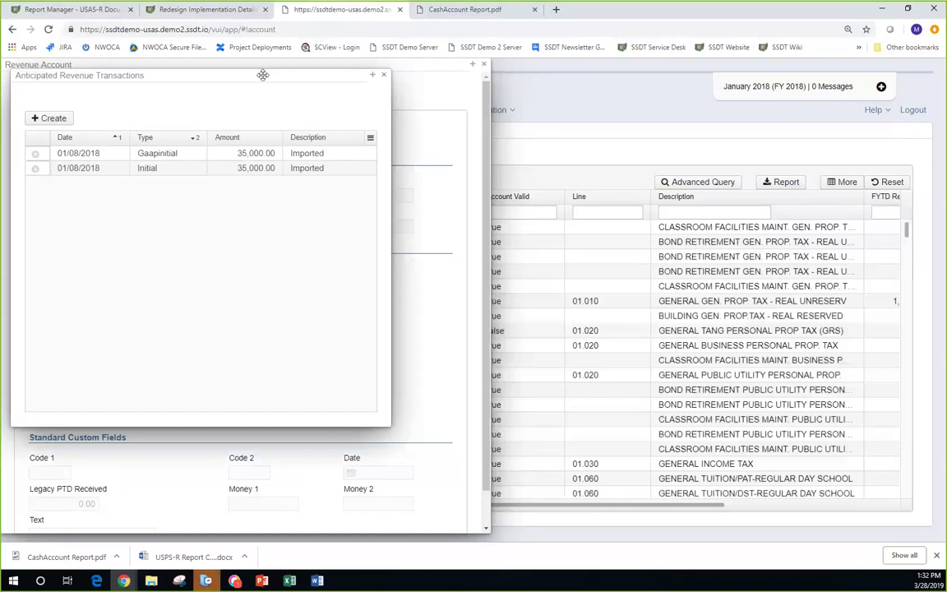
{"action": "left_click_drag", "start_coordinate": [262, 75], "coordinate": [630, 108]}
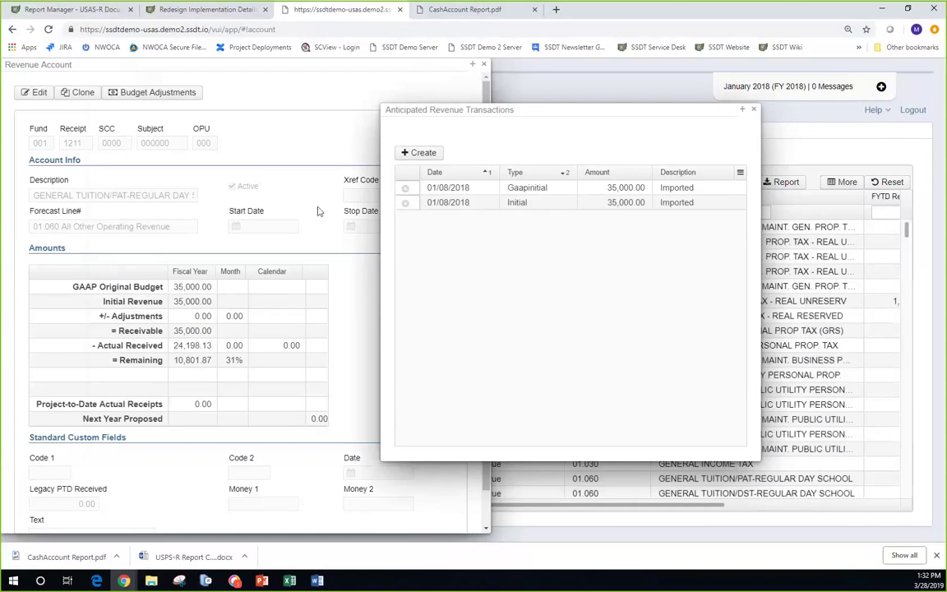
- Add and post an Adjustment dated 01/15/2018 for 1000, described 'Increase by $1000'
{"action": "left_click", "coordinate": [422, 154]}
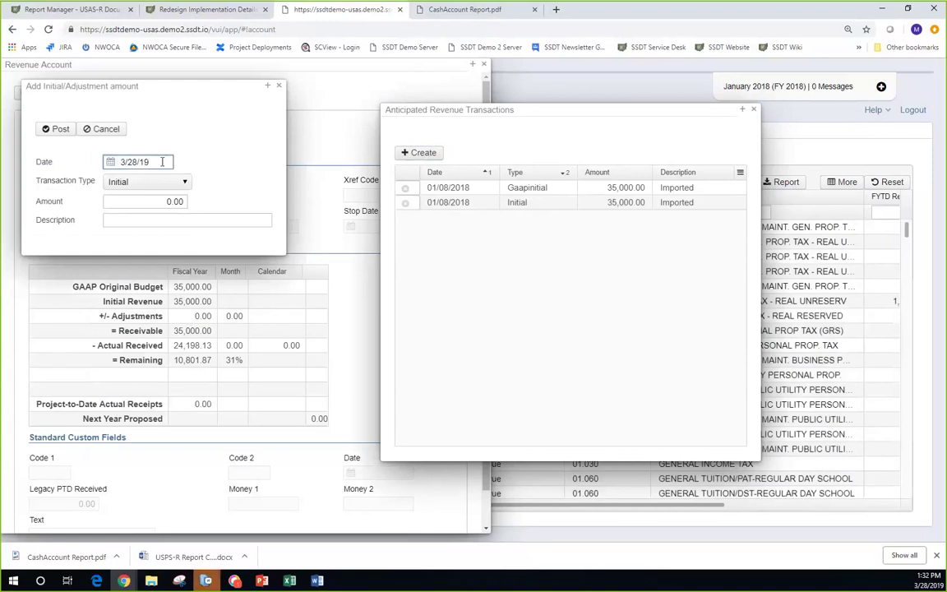
{"action": "left_click_drag", "start_coordinate": [162, 162], "coordinate": [109, 154]}
{"action": "type", "text": "01/15/2018"}
{"action": "key", "text": "Tab"}
{"action": "key", "text": "Down"}
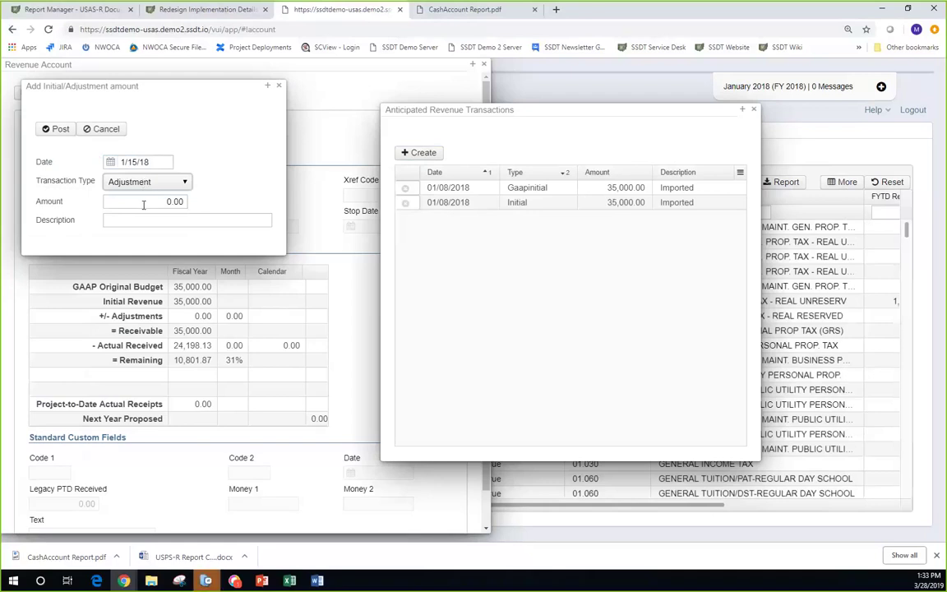
{"action": "left_click", "coordinate": [143, 205]}
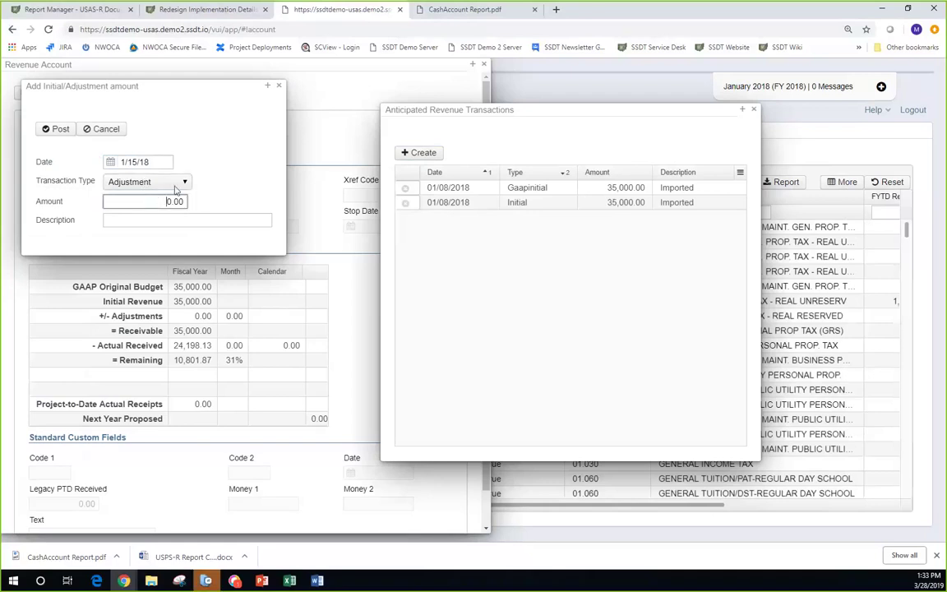
{"action": "type", "text": "1000"}
{"action": "left_click", "coordinate": [155, 218]}
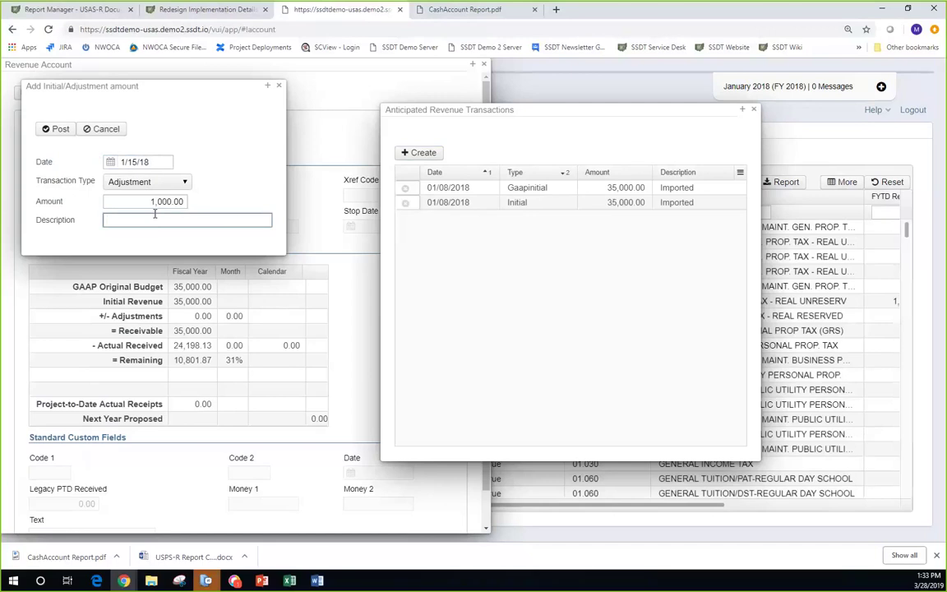
{"action": "type", "text": "Increase by $1000"}
{"action": "left_click", "coordinate": [60, 131]}
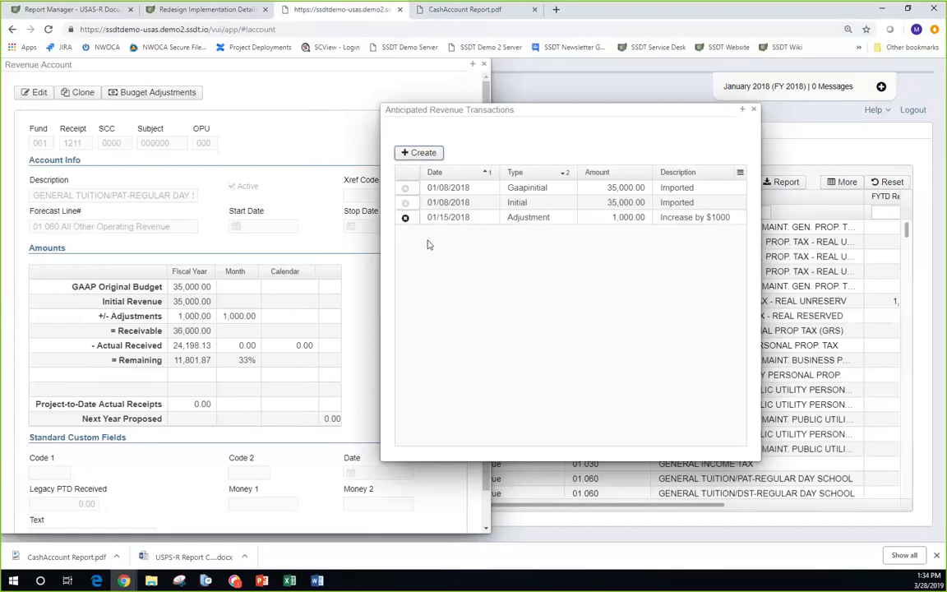
- Check transaction type choices in a new entry, discard it, and close the transactions window
{"action": "left_click", "coordinate": [432, 155]}
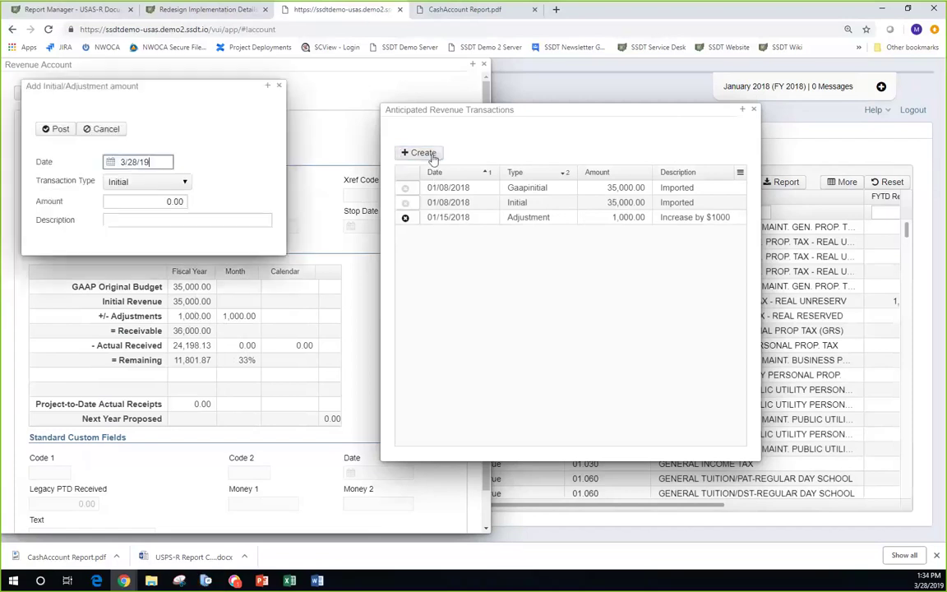
{"action": "left_click", "coordinate": [184, 181]}
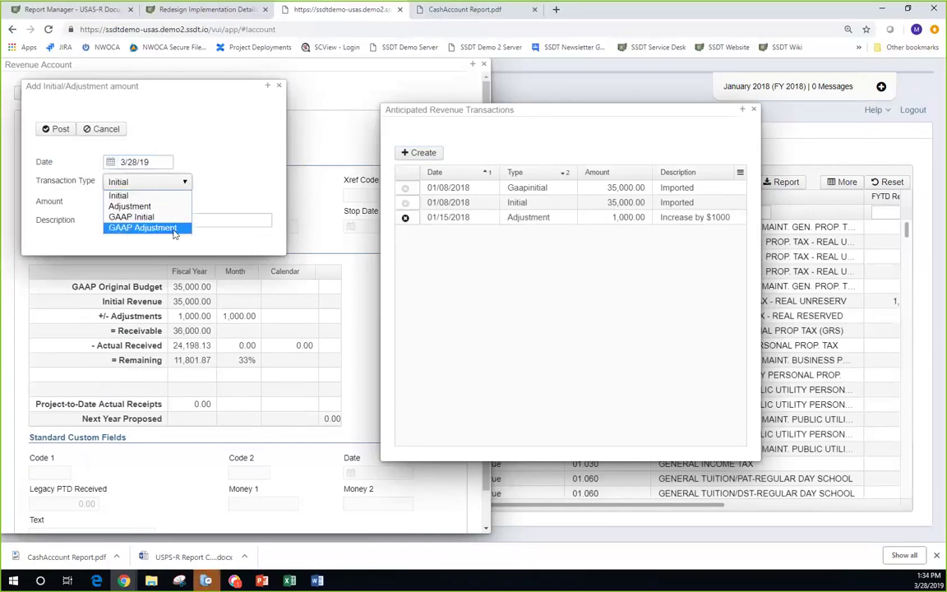
{"action": "left_click", "coordinate": [280, 88]}
{"action": "left_click", "coordinate": [280, 88]}
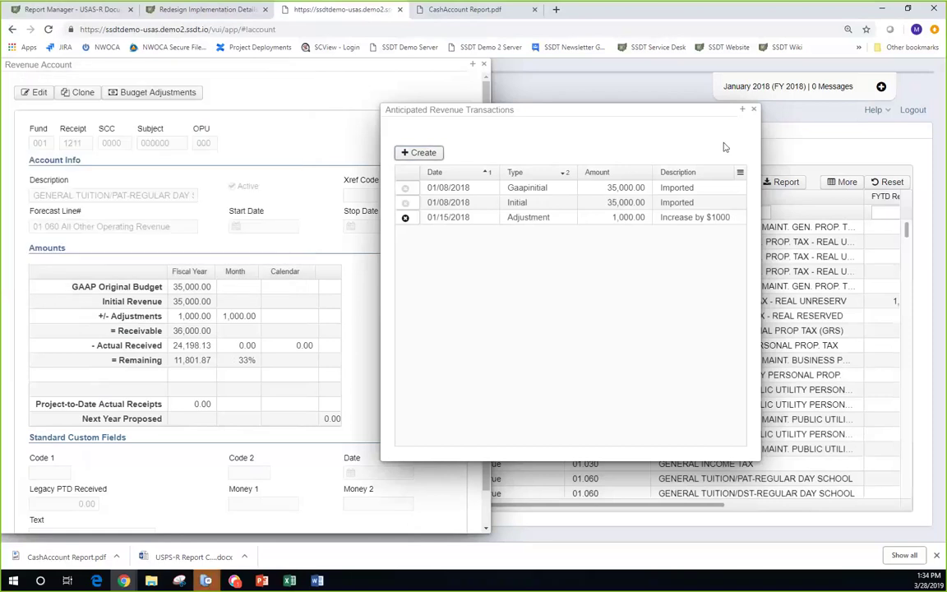
{"action": "left_click", "coordinate": [754, 111]}
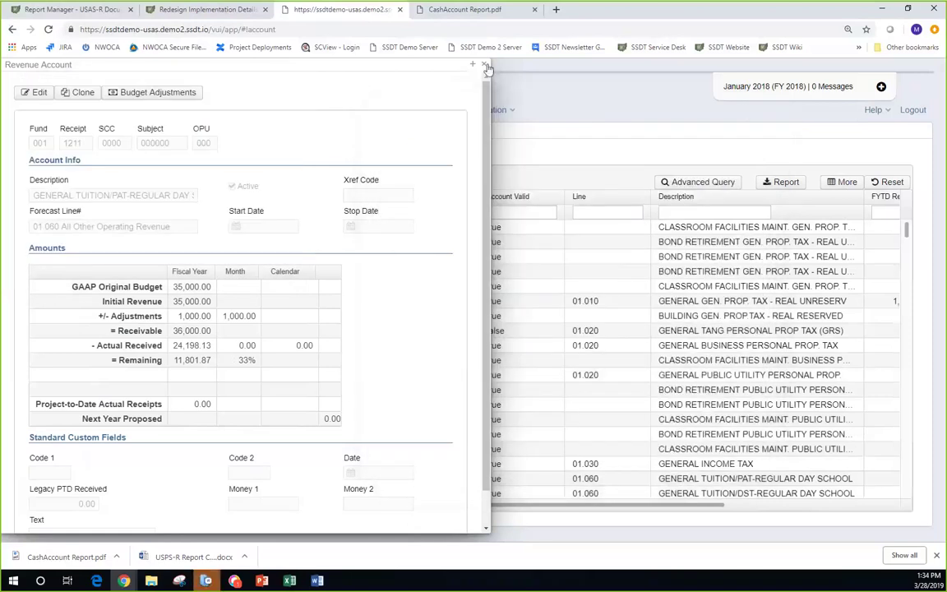
- Close revenue account 001-1211's detail panel to return to the Revenue Accounts list, and show the Core menu
{"action": "left_click", "coordinate": [484, 66]}
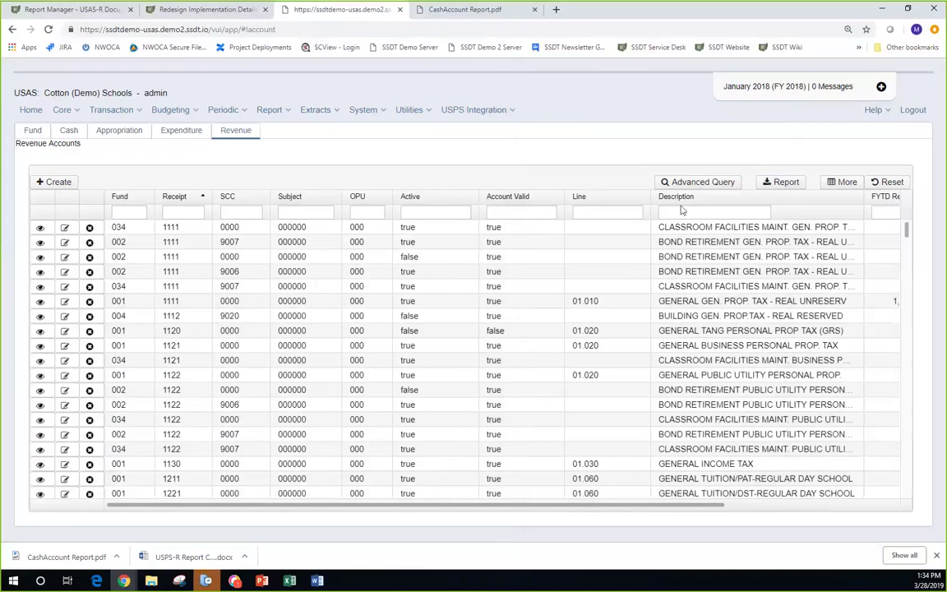
{"action": "left_click", "coordinate": [76, 112]}
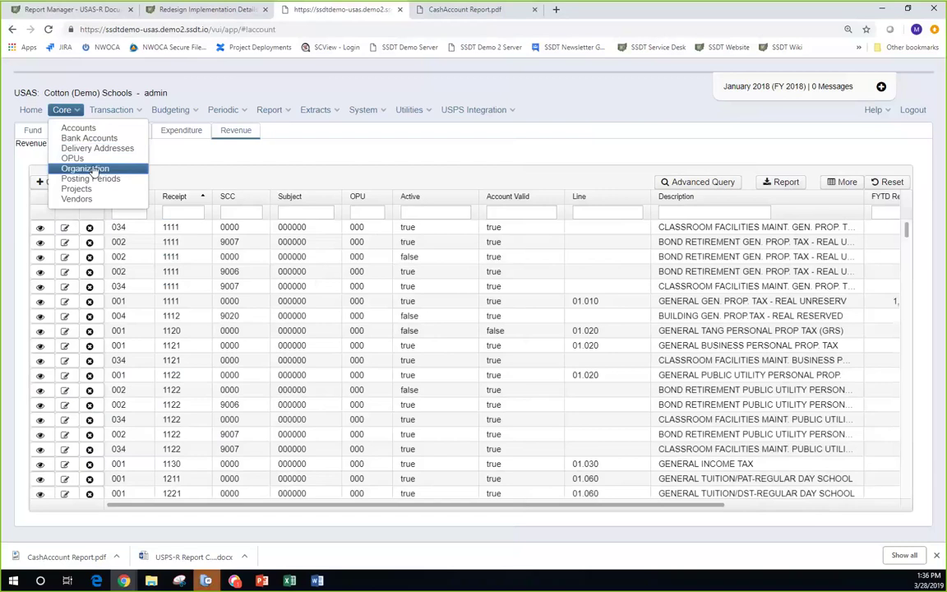
- Open the Organization Detail page for Cotton (Demo) Schools and review its IRN, address, county and tax ID fields
{"action": "left_click", "coordinate": [93, 169]}
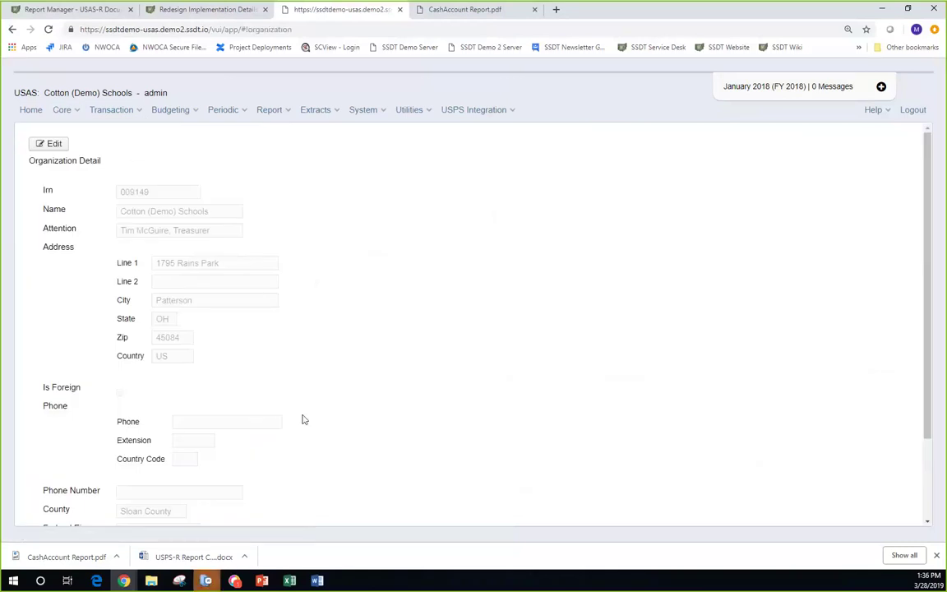
{"action": "scroll", "coordinate": [287, 440], "scroll_direction": "down", "scroll_amount": 3}
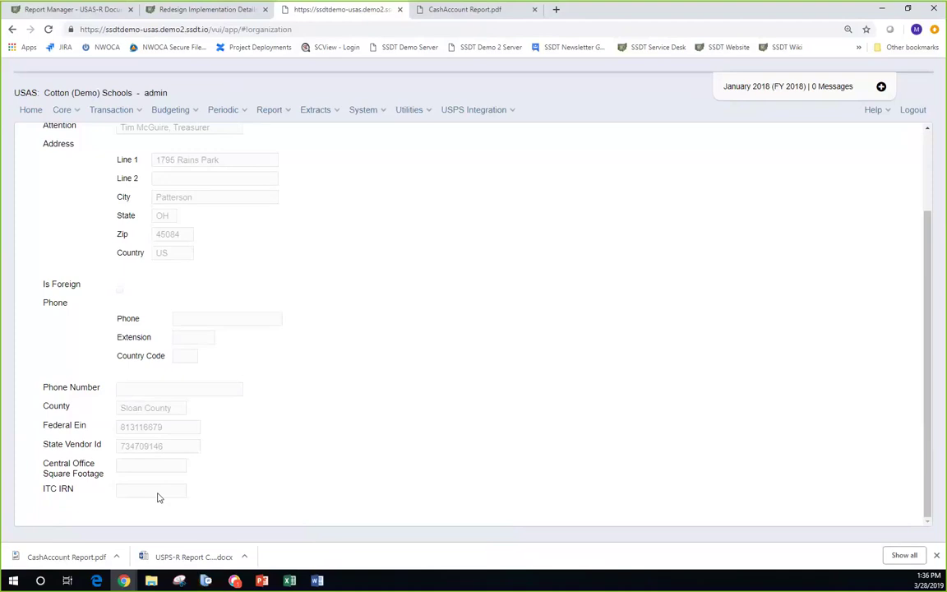
{"action": "scroll", "coordinate": [341, 377], "scroll_direction": "up", "scroll_amount": 2}
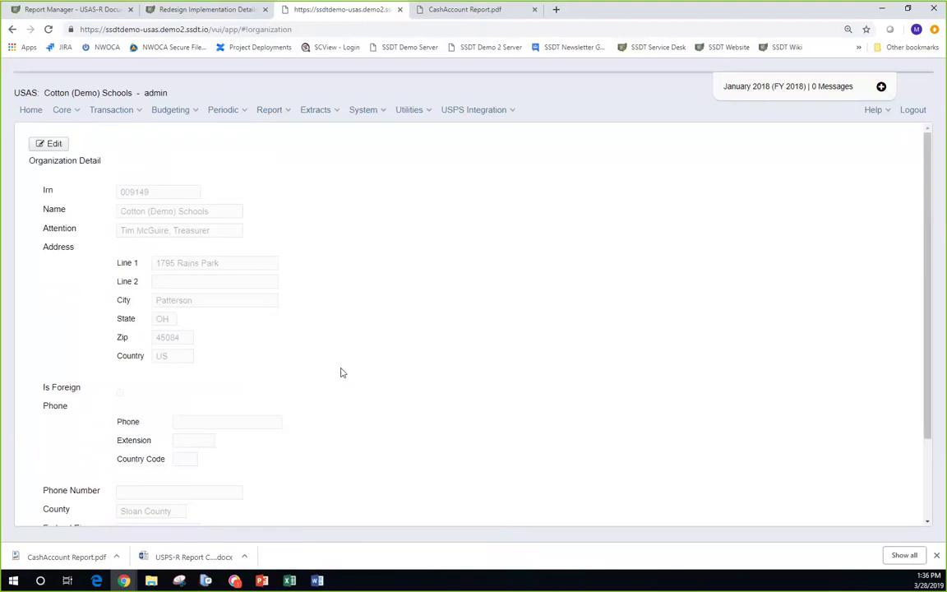
- Go to Core > Posting Periods to list the periods, with January 2018 open and current
{"action": "left_click", "coordinate": [79, 115]}
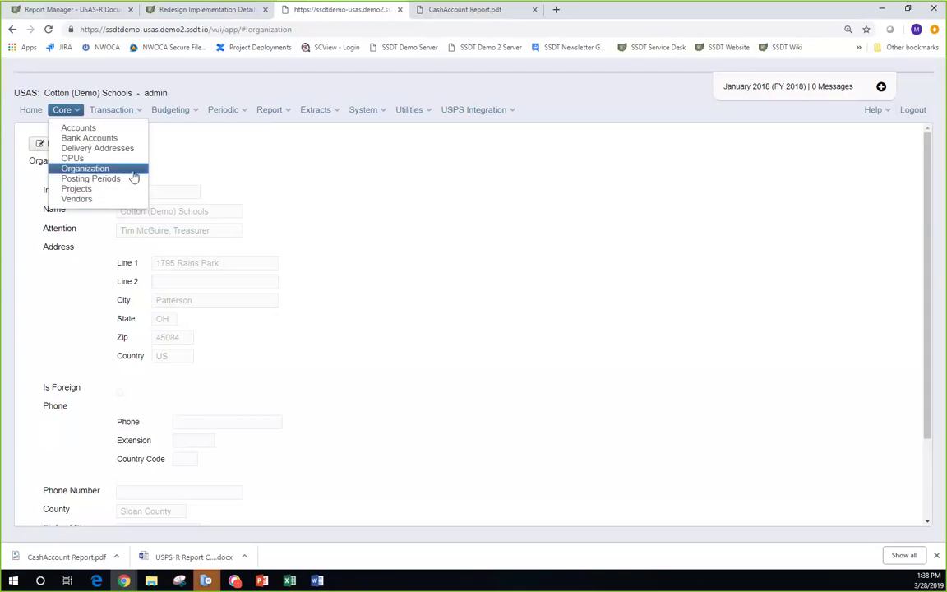
{"action": "left_click", "coordinate": [114, 181]}
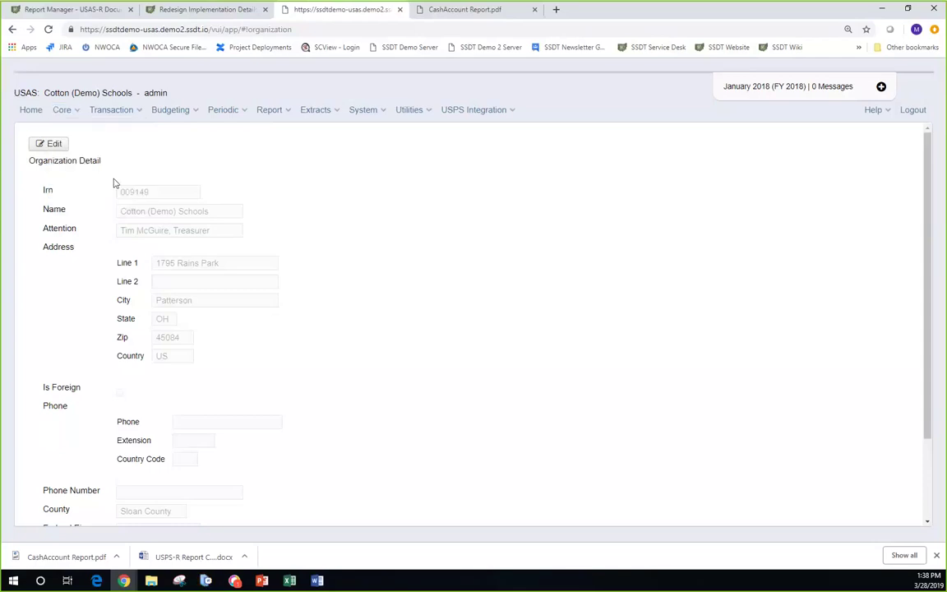
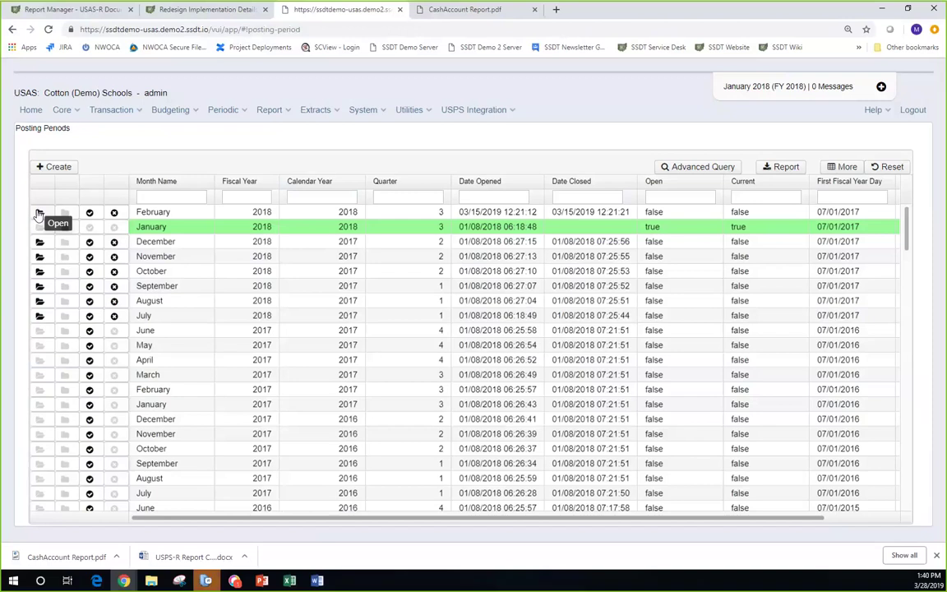
- From Posting Periods, go through the Core menu to the Transaction menu
{"action": "left_click", "coordinate": [76, 113]}
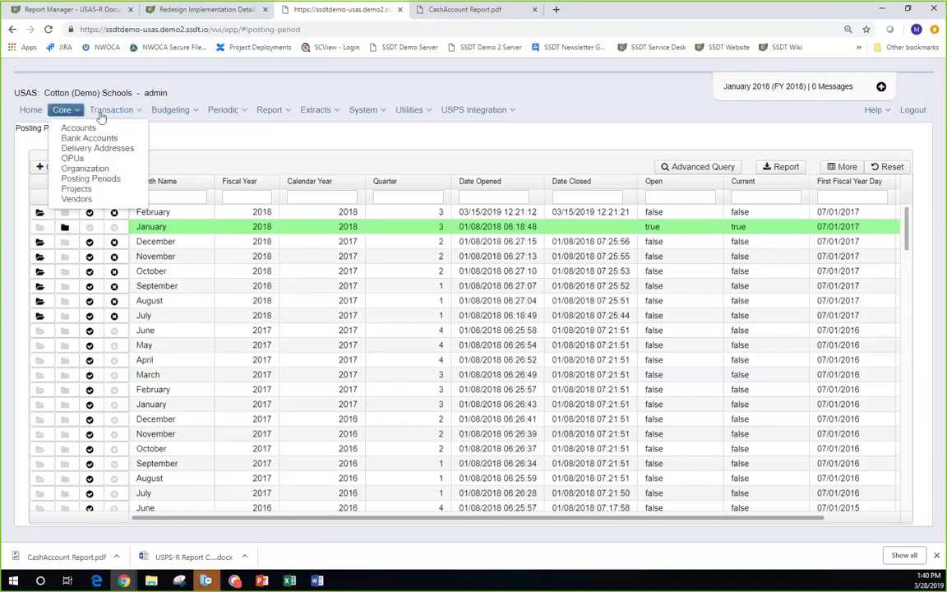
{"action": "left_click", "coordinate": [99, 114]}
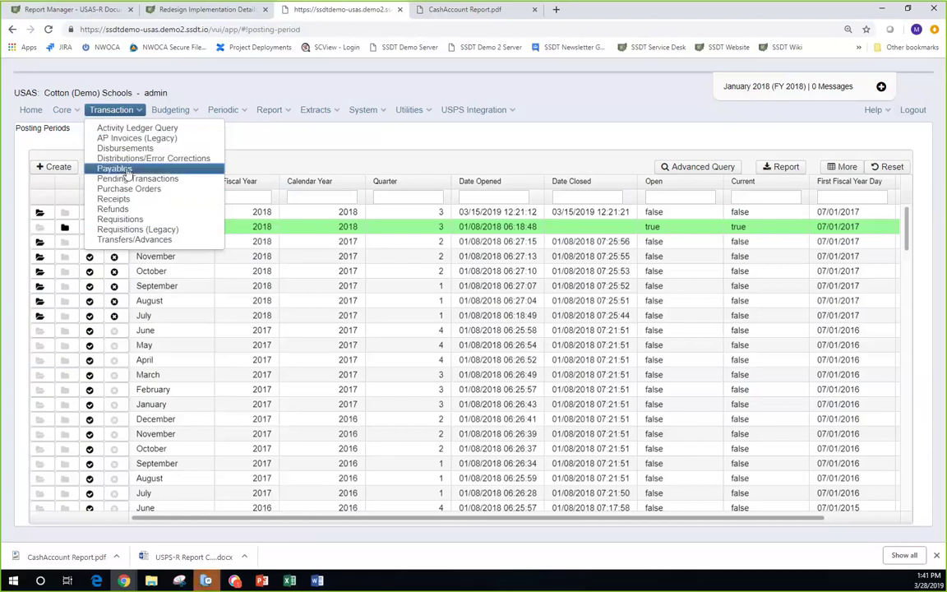
- Open Transaction > Payables to show the Payables by Vendor list
{"action": "left_click", "coordinate": [125, 169]}
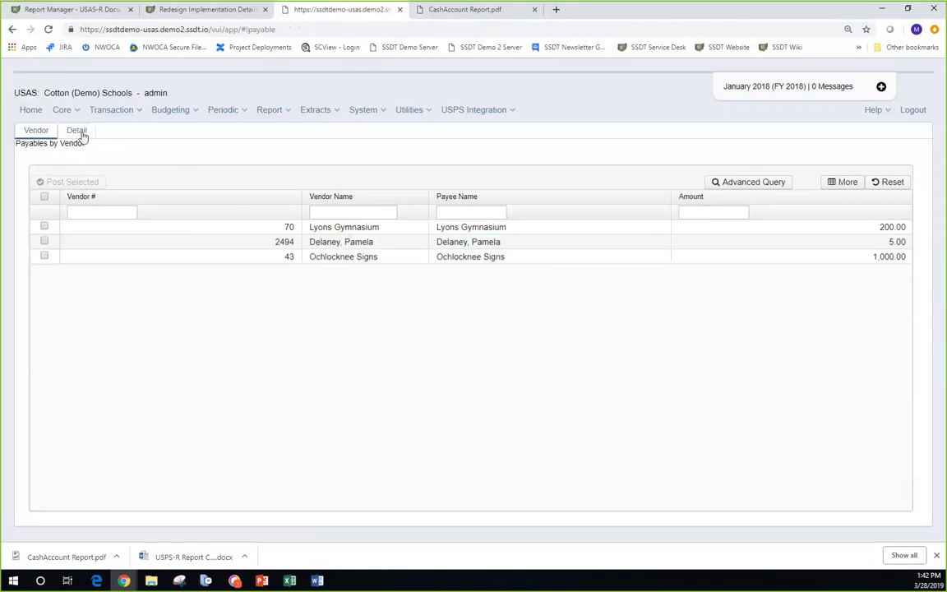
{"action": "left_click", "coordinate": [77, 131]}
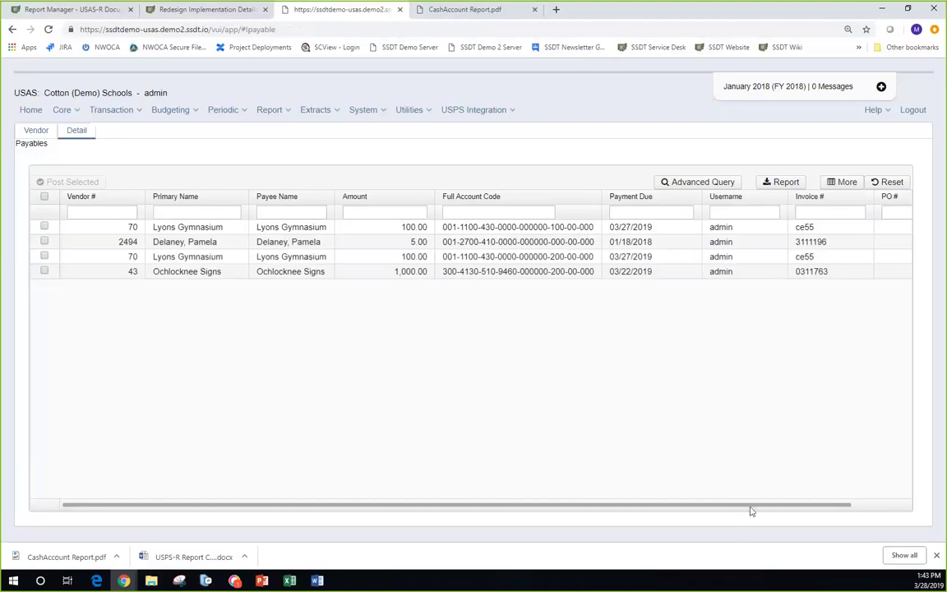
{"action": "scroll", "coordinate": [765, 511], "scroll_direction": "right", "scroll_amount": 1}
{"action": "scroll", "coordinate": [784, 515], "scroll_direction": "right", "scroll_amount": 2}
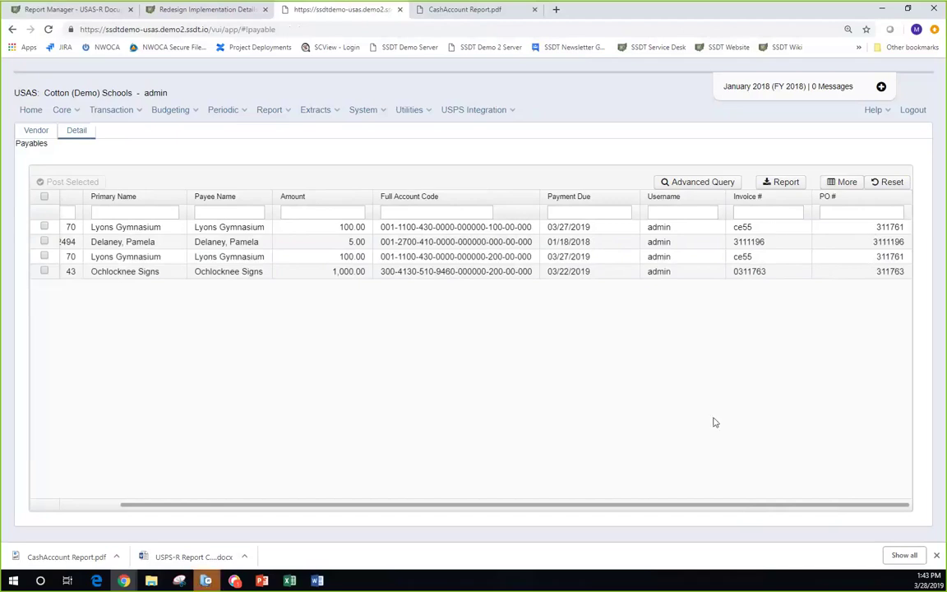
{"action": "scroll", "coordinate": [678, 510], "scroll_direction": "left", "scroll_amount": 3}
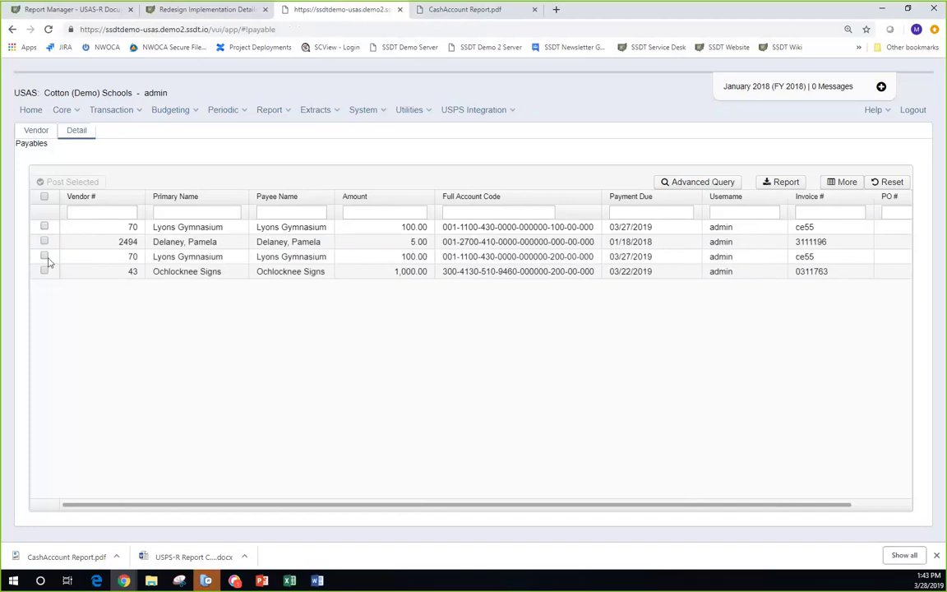
{"action": "left_click", "coordinate": [37, 131]}
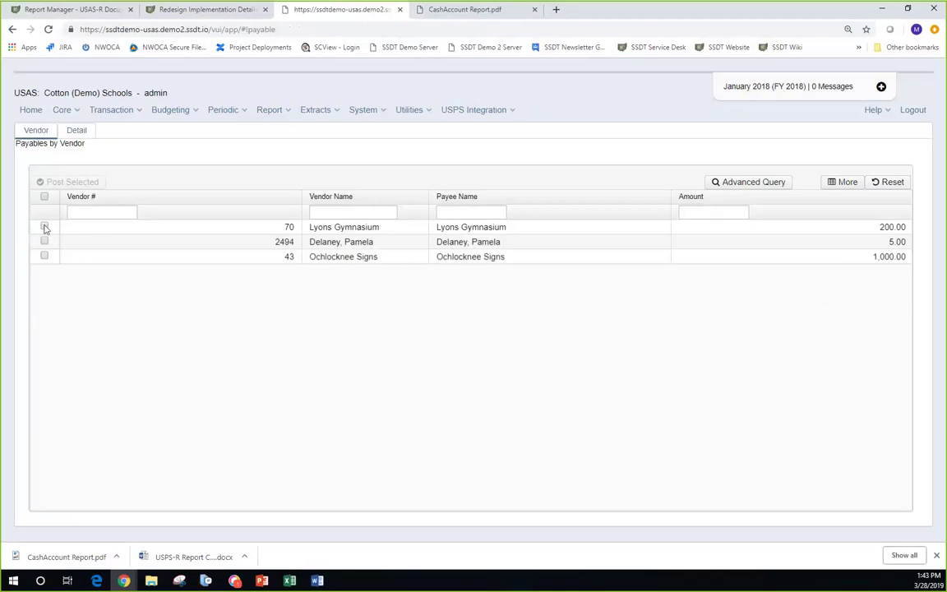
- Tick the 70 Lyons Gymnasium payable for posting, then bring up the Transaction menu
{"action": "left_click", "coordinate": [44, 227]}
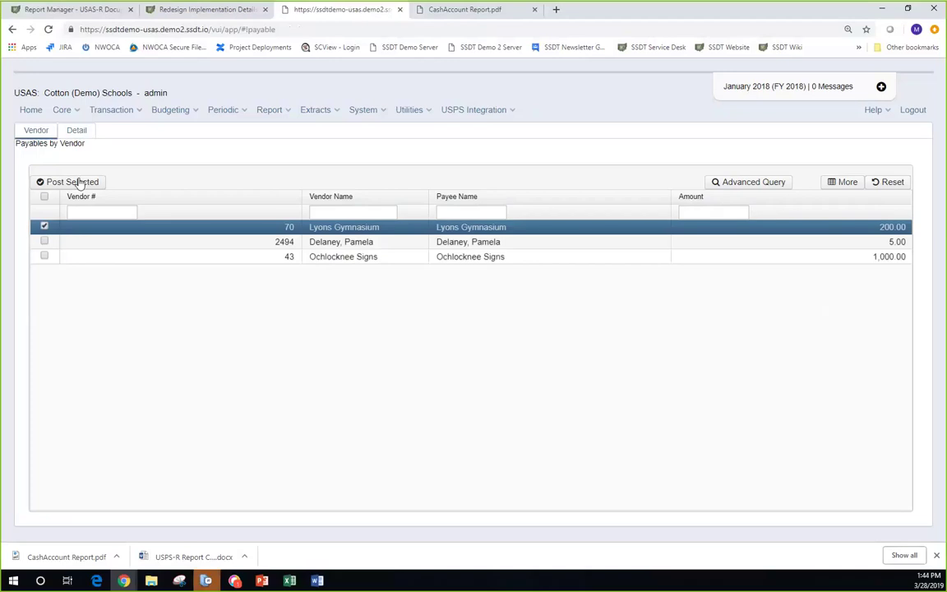
{"action": "left_click", "coordinate": [133, 116]}
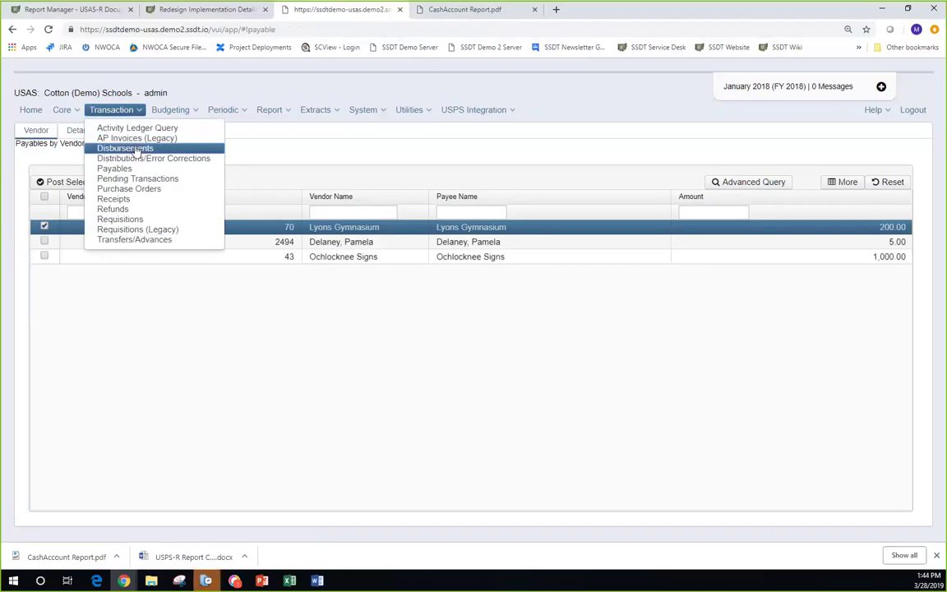
- Open Disbursements and enable Show Printable, leaving the list empty
{"action": "left_click", "coordinate": [135, 149]}
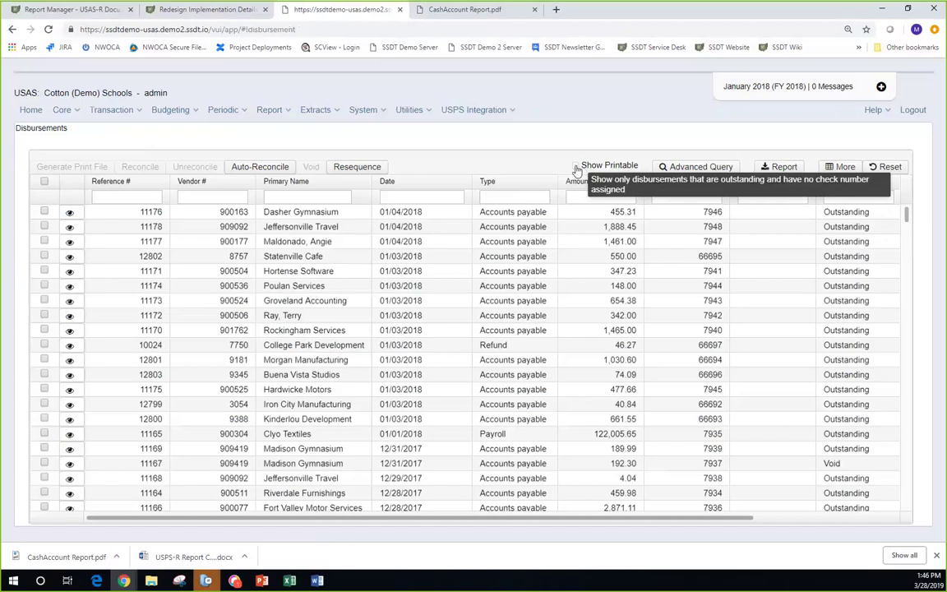
{"action": "left_click", "coordinate": [576, 167]}
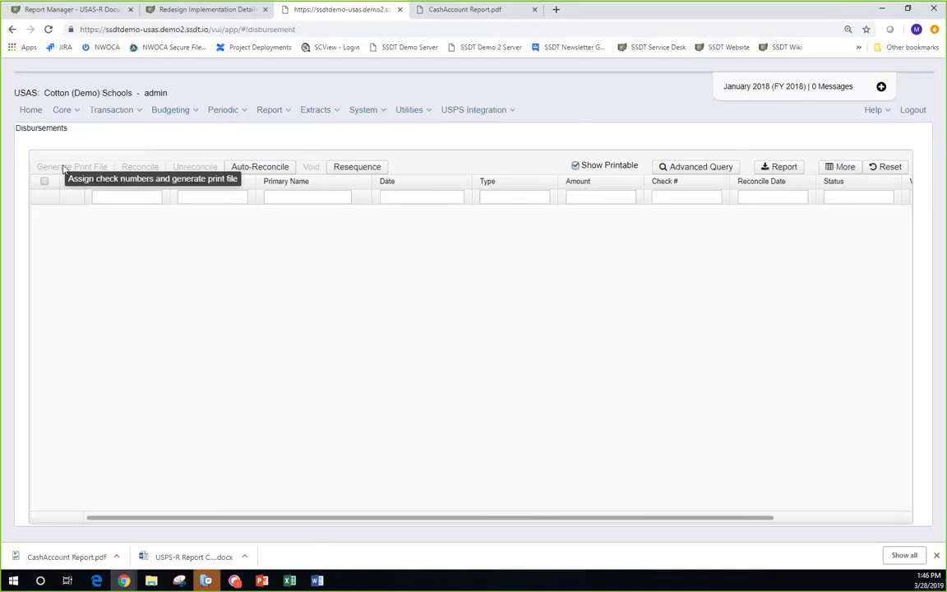
- Turn off Show Printable to list all disbursements and tick 11176 Dasher Gymnasium
{"action": "left_click", "coordinate": [575, 166]}
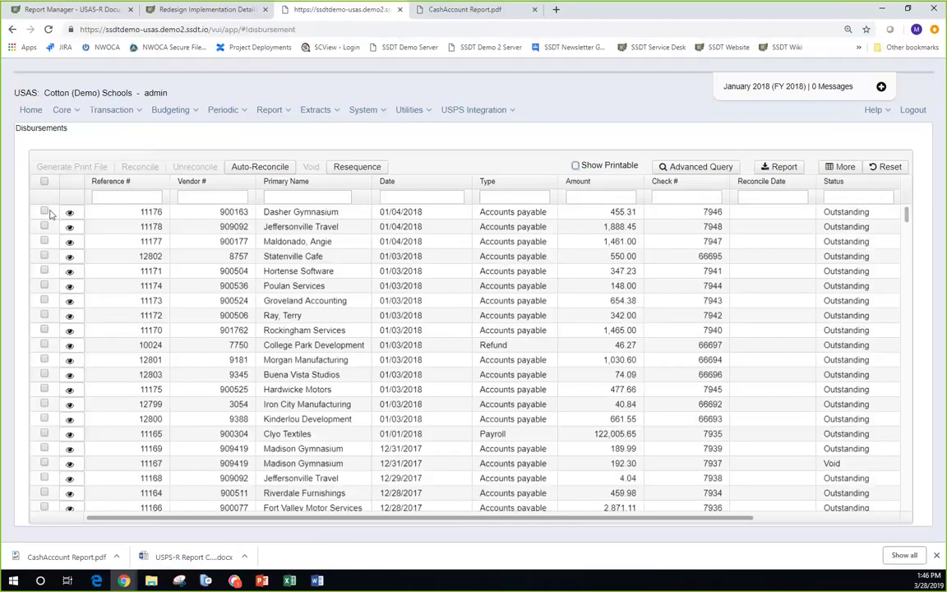
{"action": "left_click", "coordinate": [44, 211]}
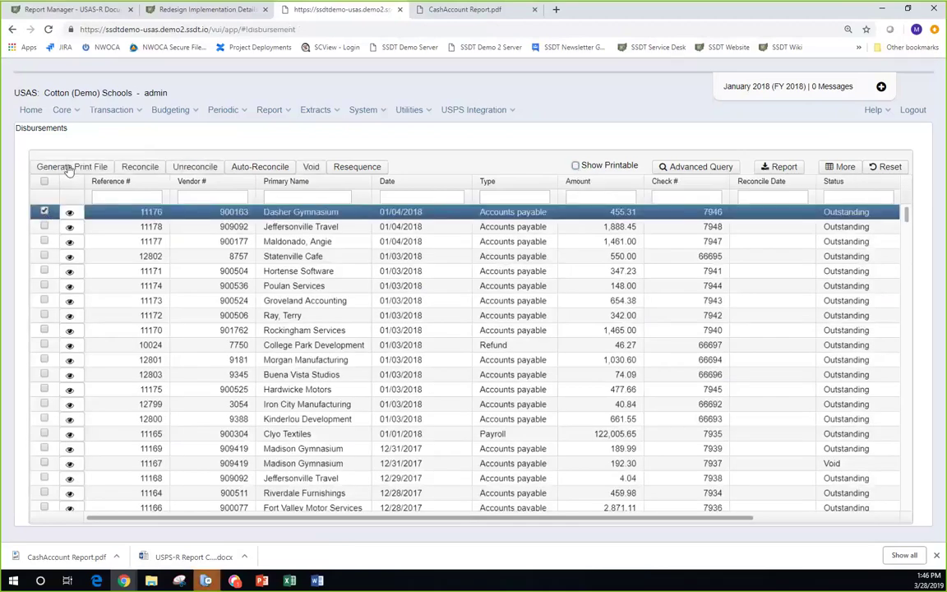
- Open Generate Print File and keep Vendor number as the sorting option
{"action": "left_click", "coordinate": [69, 168]}
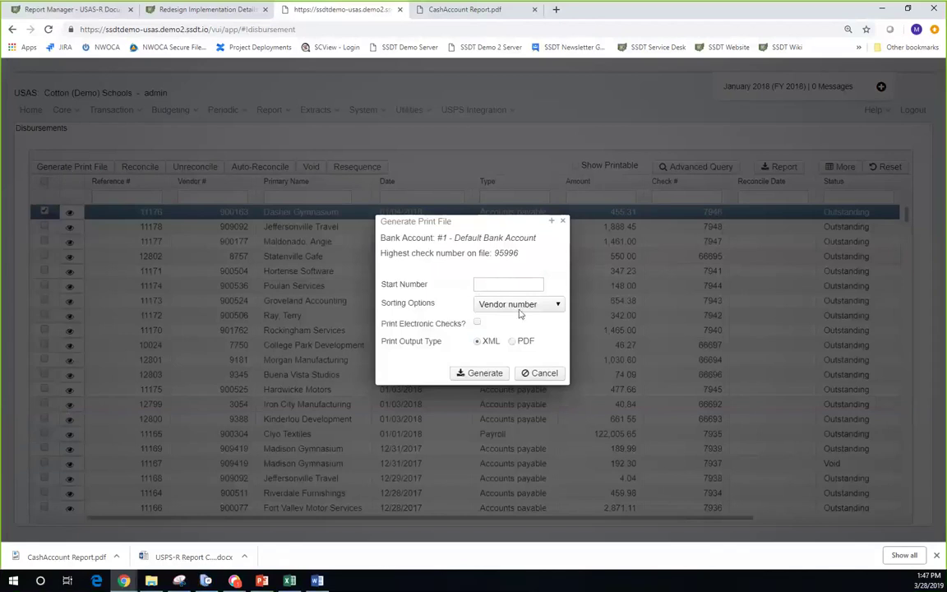
{"action": "left_click", "coordinate": [558, 305]}
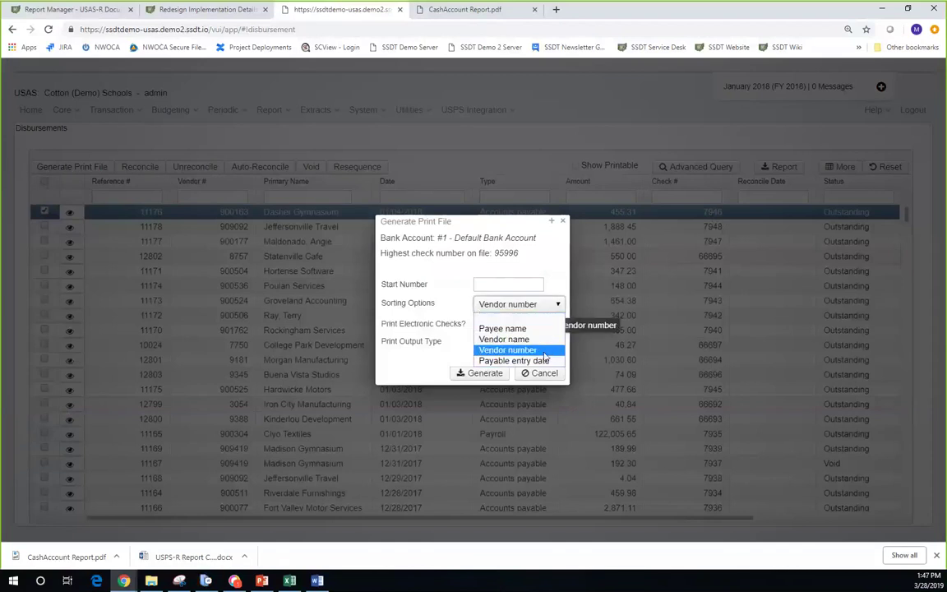
{"action": "left_click", "coordinate": [550, 275]}
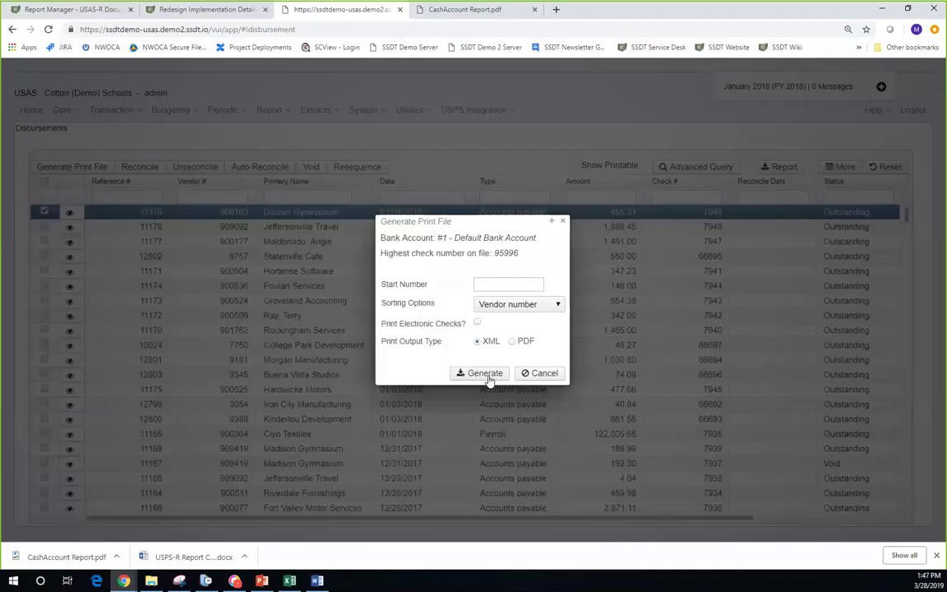
- Close the Generate Print File dialog without generating and go to Transaction > Receipts
{"action": "left_click", "coordinate": [563, 222]}
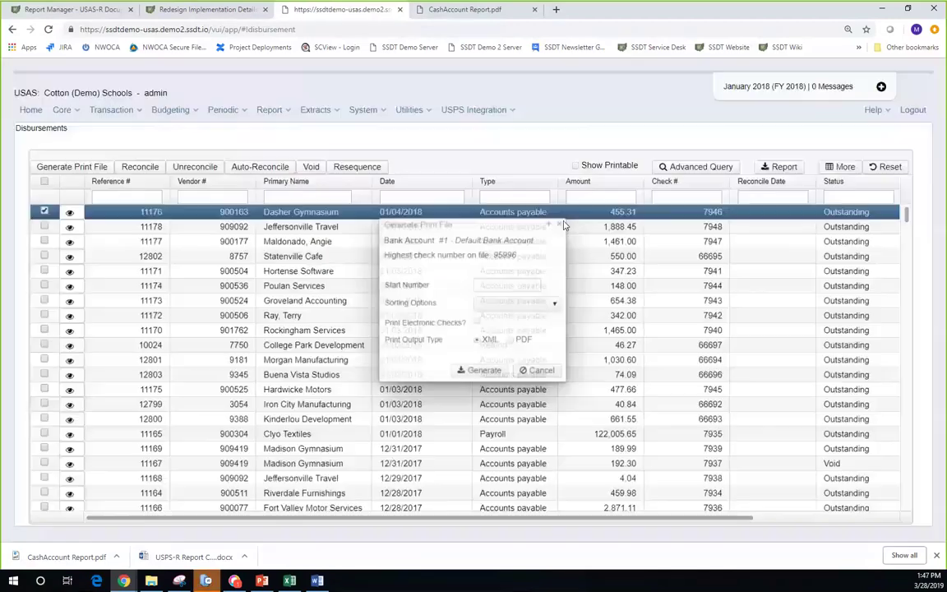
{"action": "left_click", "coordinate": [135, 115]}
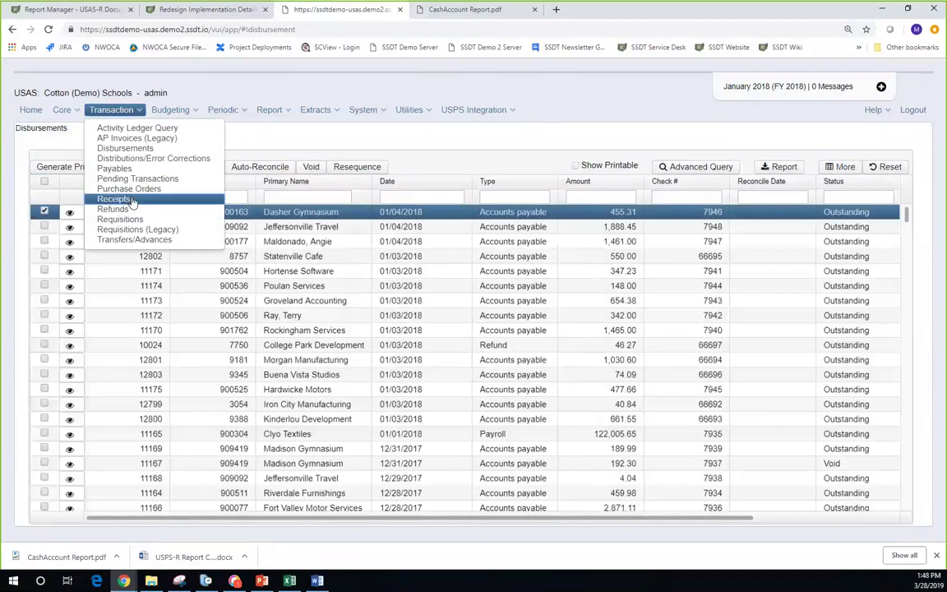
{"action": "left_click", "coordinate": [131, 200]}
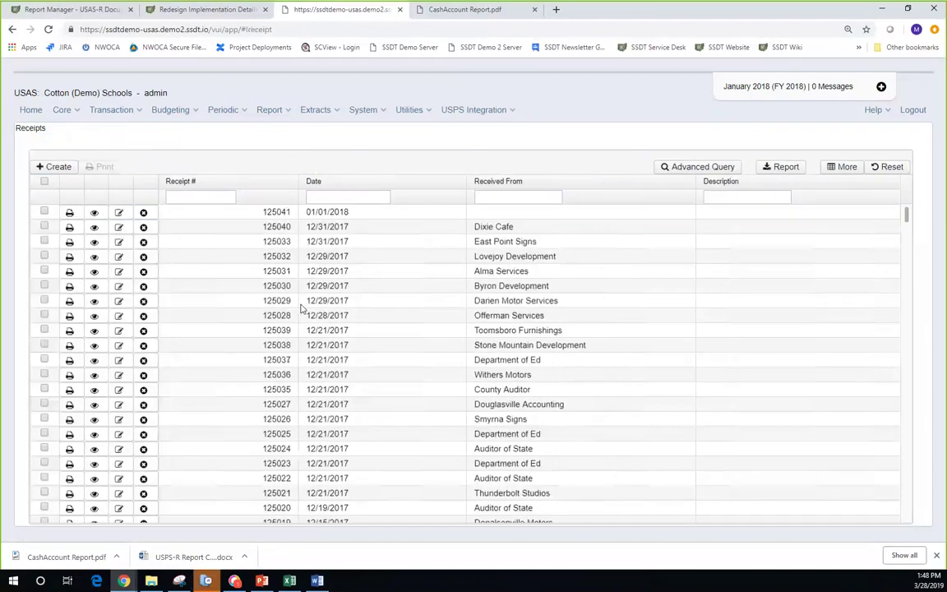
- Create a new blank receipt from the Receipts page
{"action": "left_click", "coordinate": [53, 166]}
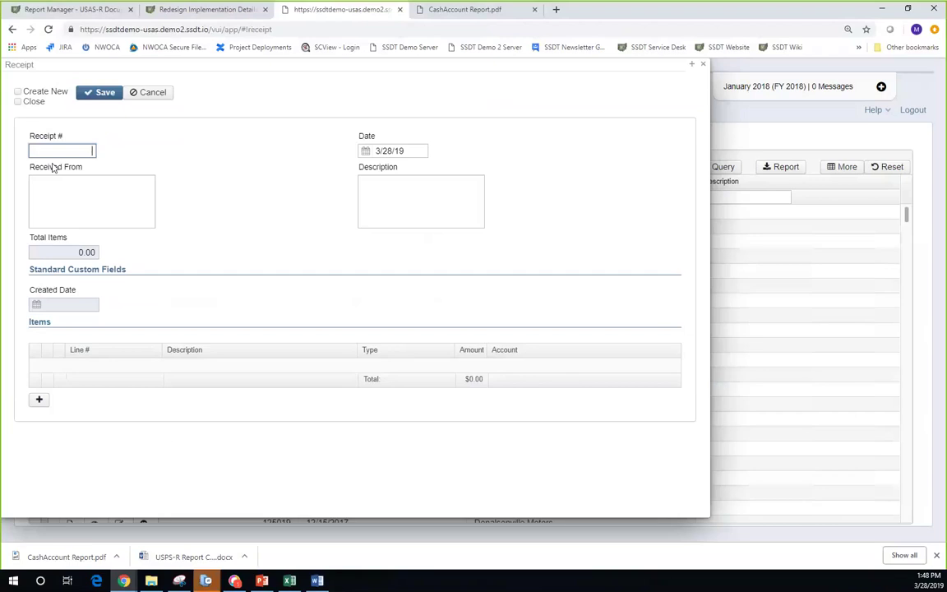
- Date the new receipt 01/10/18 and add item line 1
{"action": "key", "text": "Tab"}
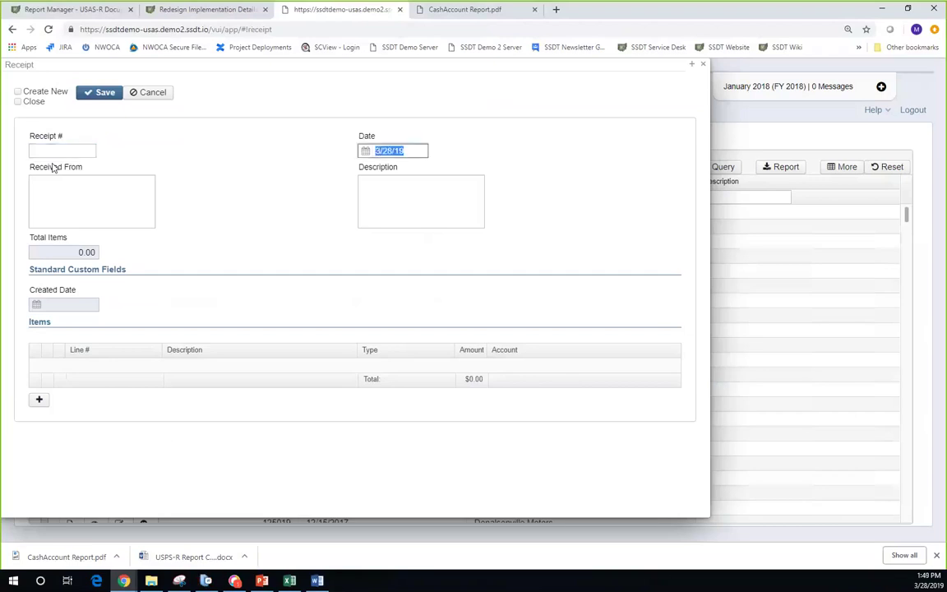
{"action": "type", "text": "01/10/18"}
{"action": "key", "text": "Tab"}
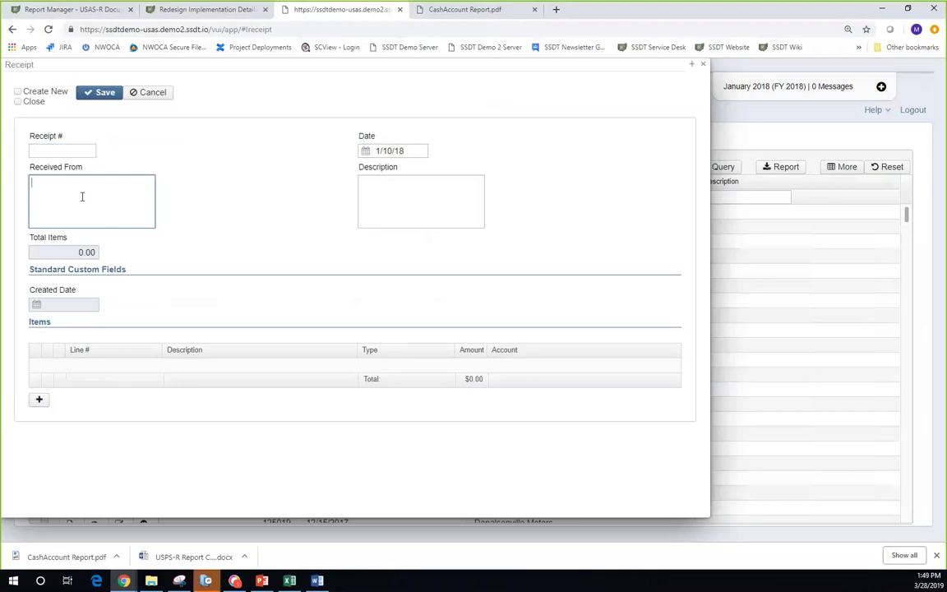
{"action": "left_click", "coordinate": [40, 401]}
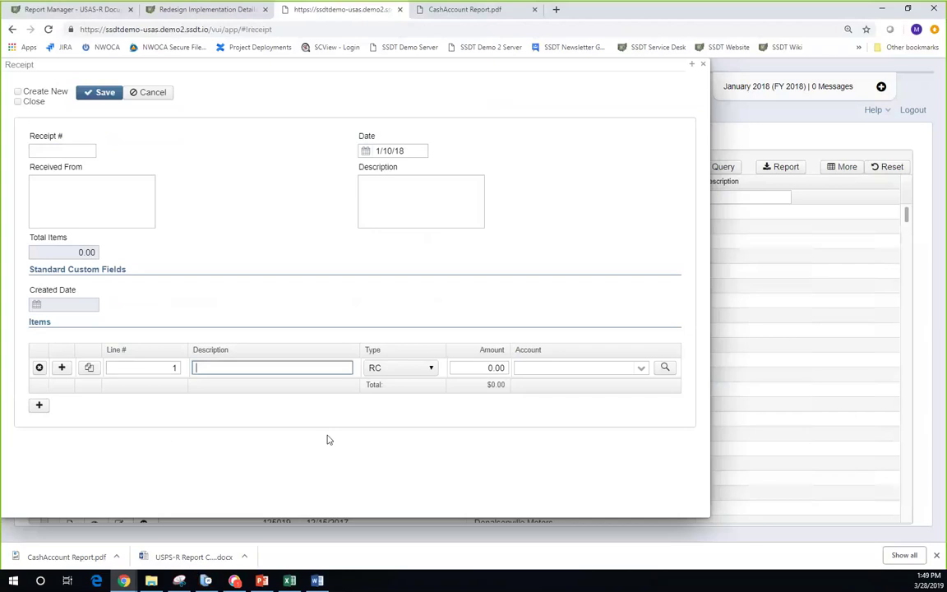
- Give receipt line 1 the description 'Cafeteria Lunch Student' and amount 100
{"action": "type", "text": "Cafeteria Lunch Student"}
{"action": "key", "text": "Tab"}
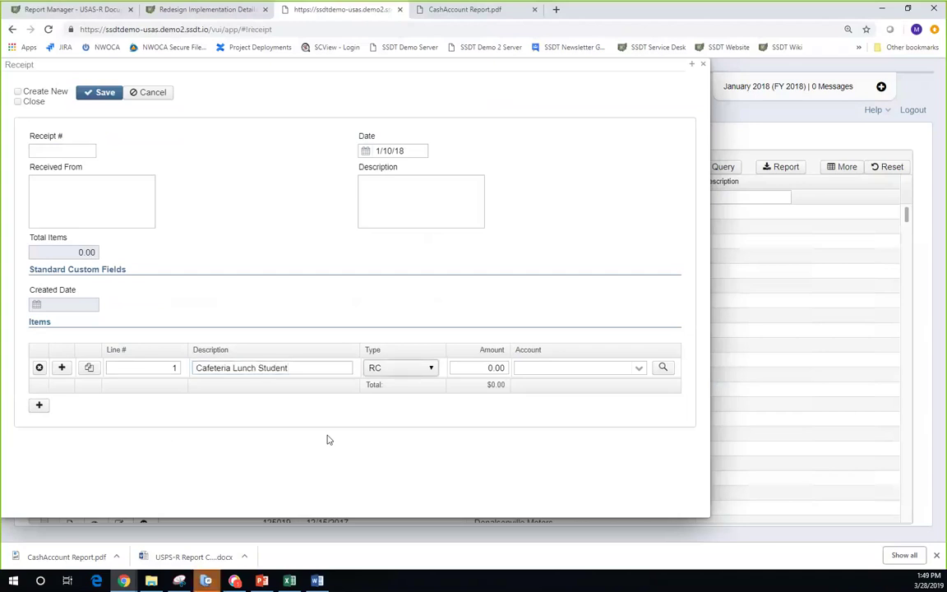
{"action": "key", "text": "Tab"}
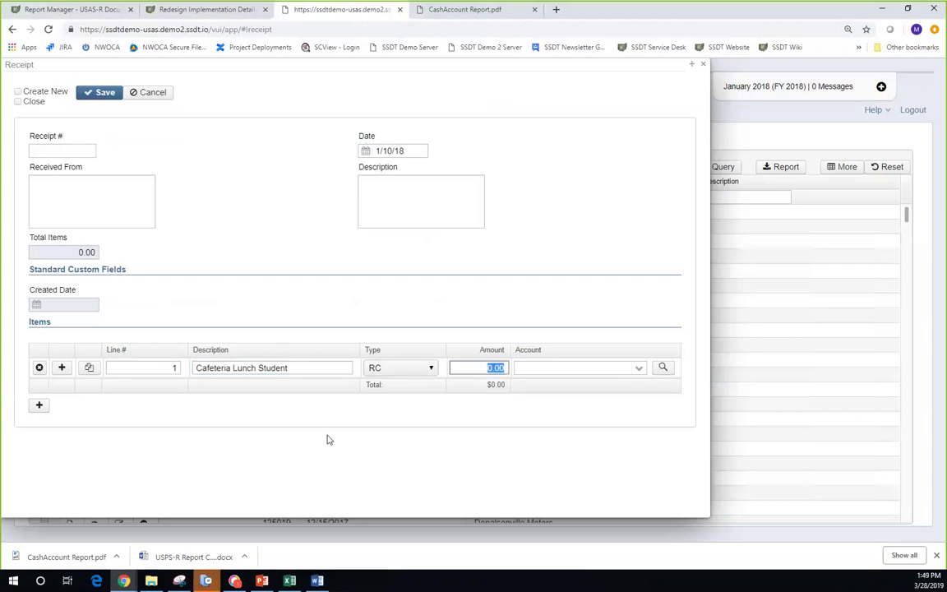
{"action": "type", "text": "100"}
{"action": "key", "text": "Tab"}
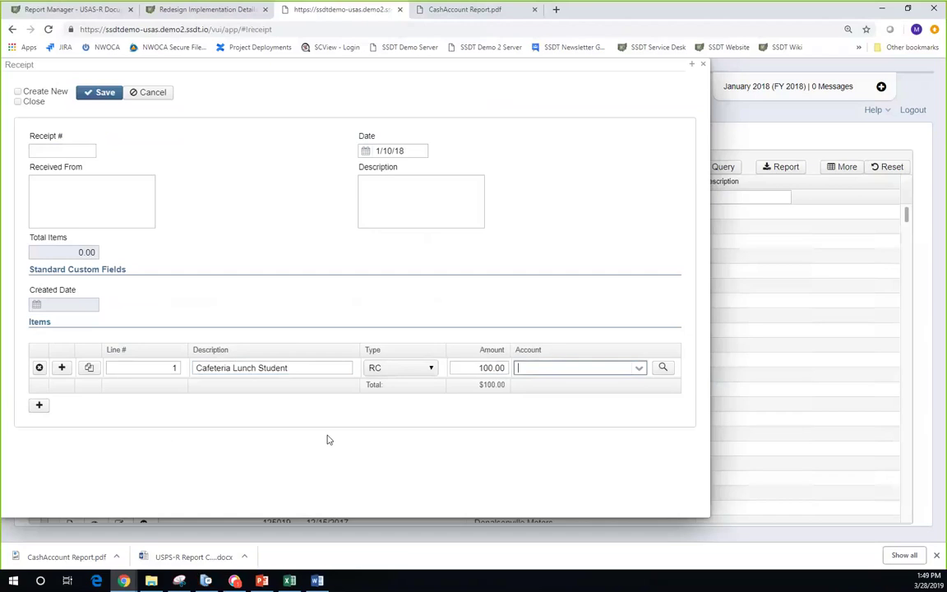
- Clear the partial account entry 006-15 and open the account search
{"action": "type", "text": "006"}
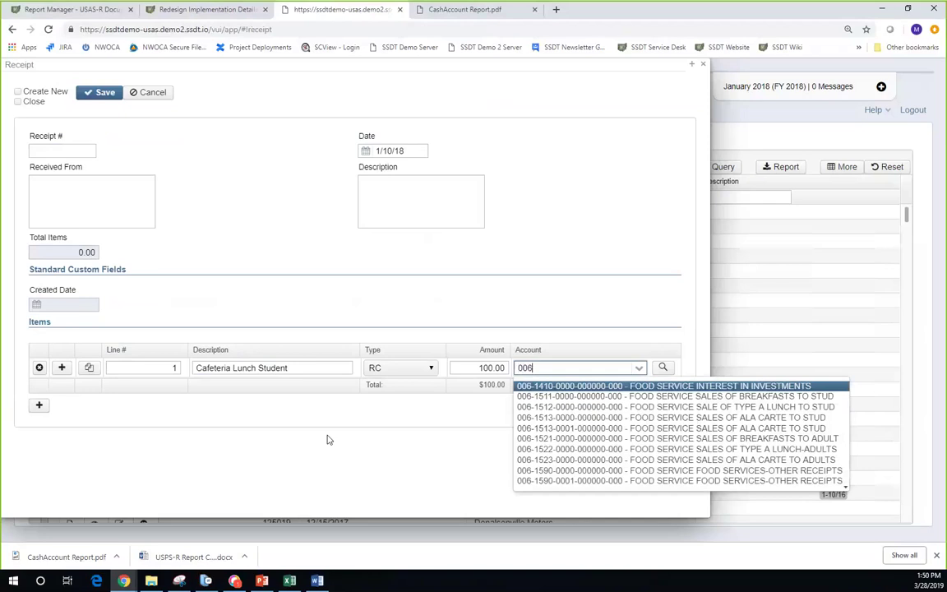
{"action": "type", "text": "-15"}
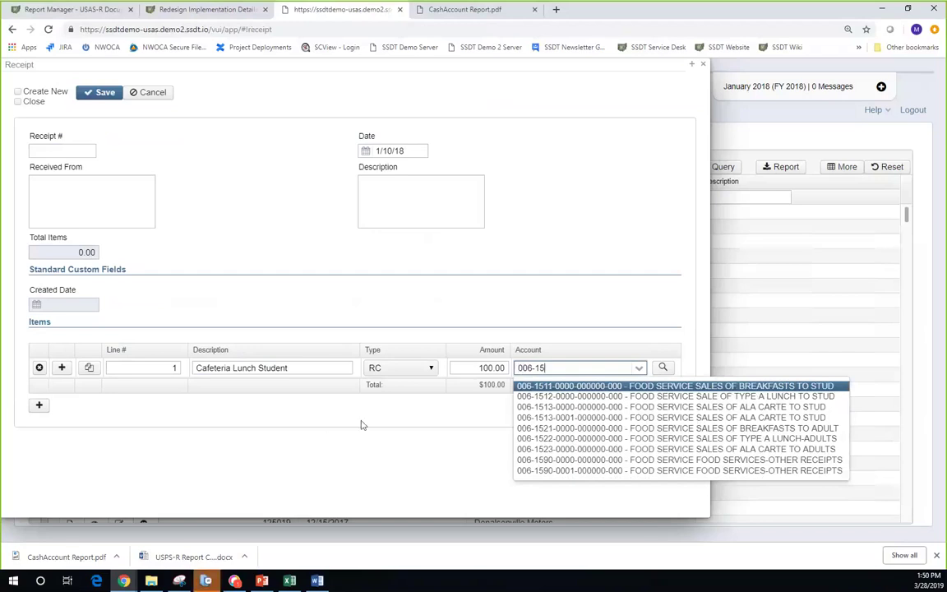
{"action": "double_click", "coordinate": [575, 367]}
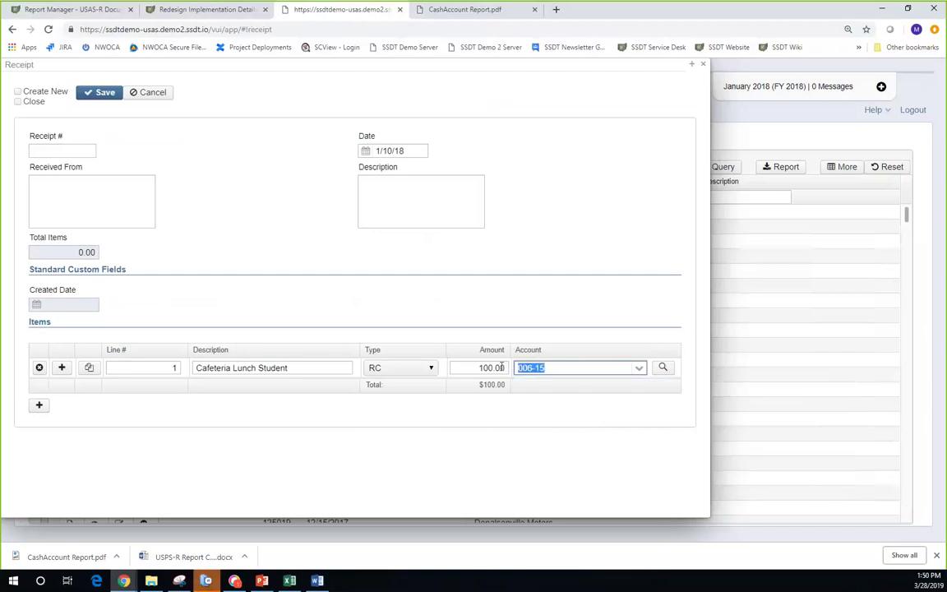
{"action": "key", "text": "BackSpace"}
{"action": "left_click", "coordinate": [663, 369]}
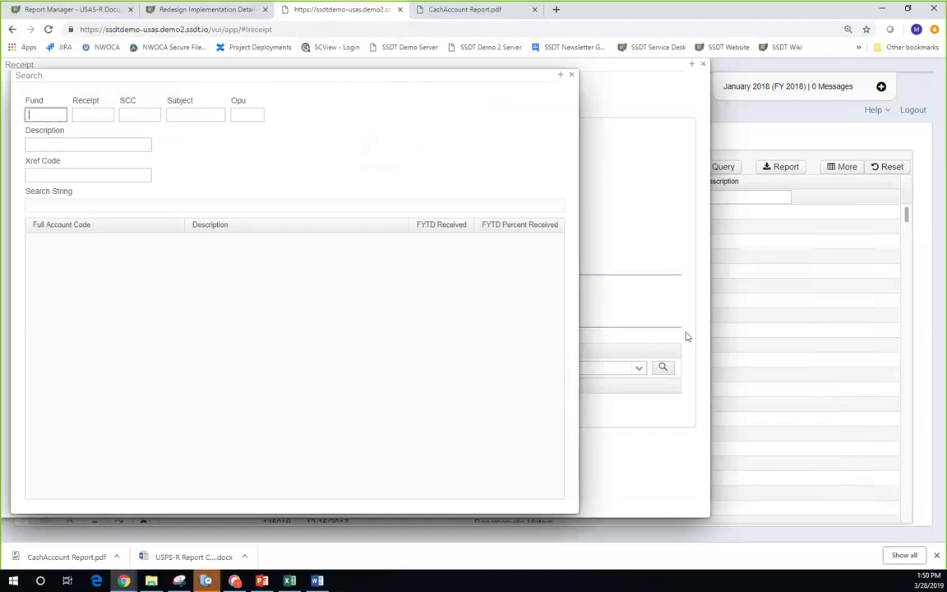
{"action": "type", "text": "006"}
{"action": "key", "text": "Tab"}
{"action": "type", "text": "15"}
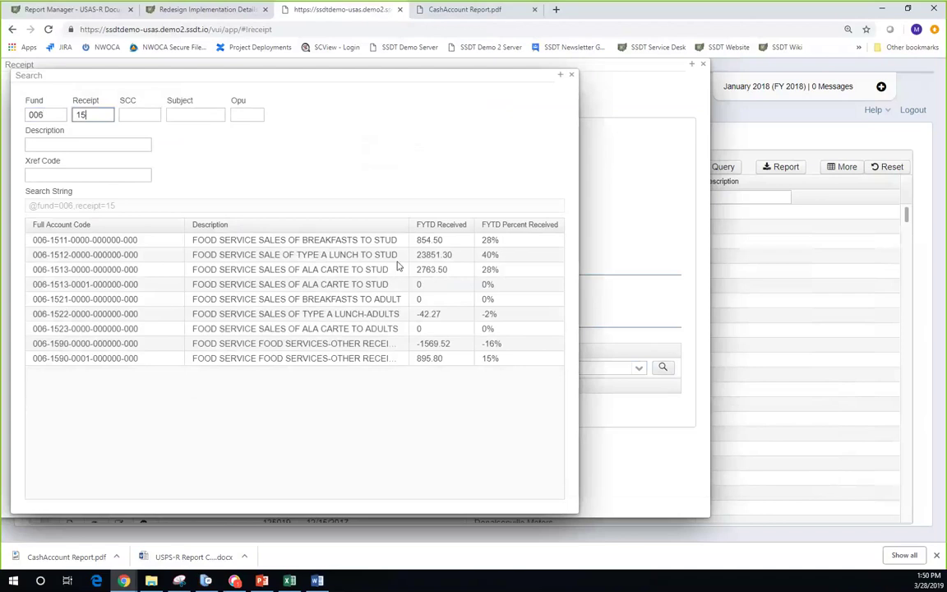
{"action": "double_click", "coordinate": [123, 244]}
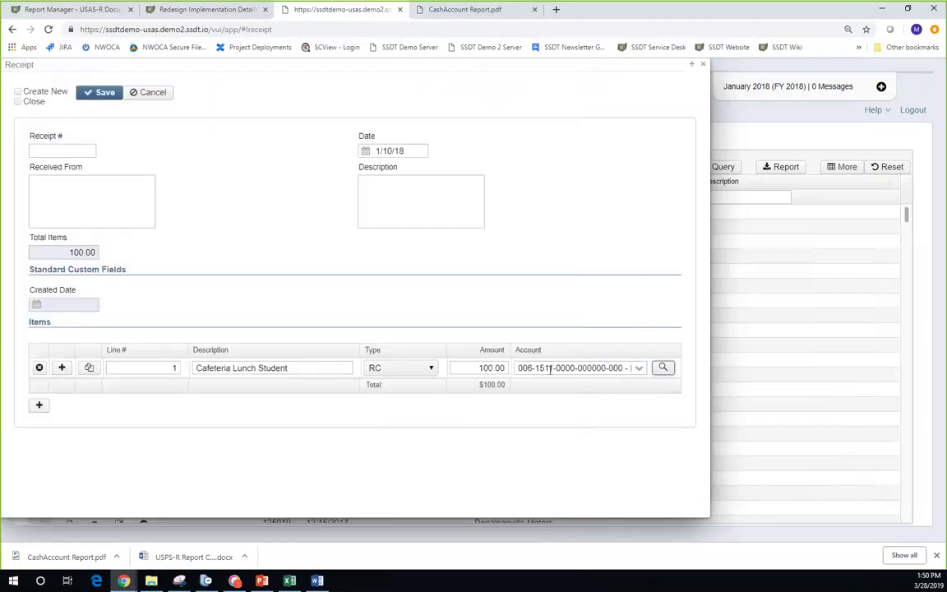
{"action": "left_click", "coordinate": [663, 368]}
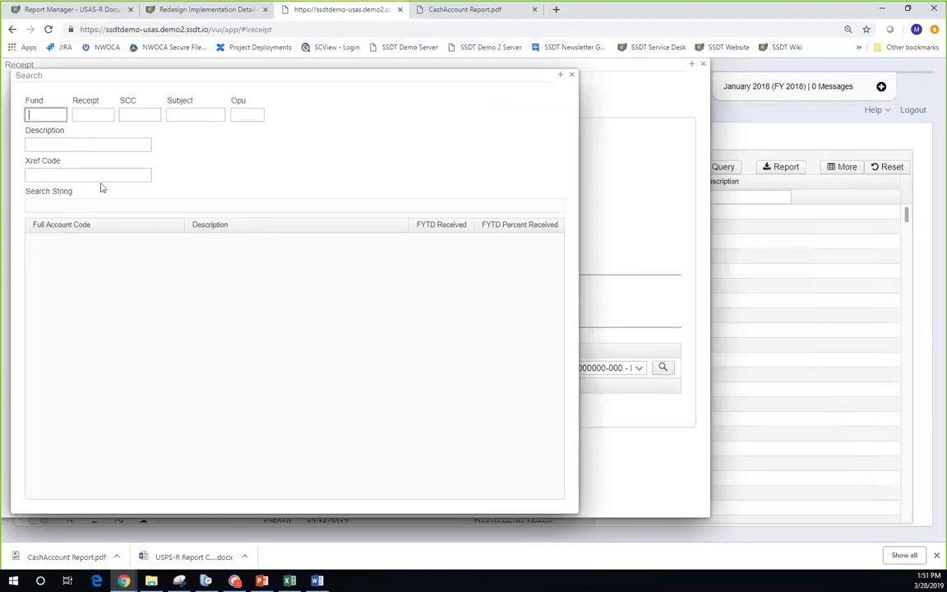
- Dismiss the account search without picking an account, back to the 100.00 receipt
{"action": "left_click", "coordinate": [573, 75]}
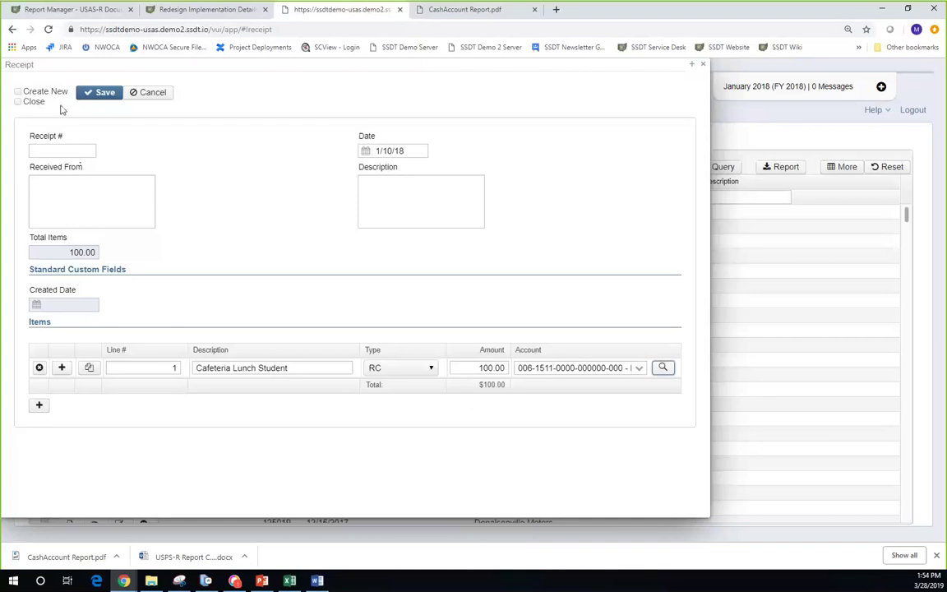
- Save the 100.00 Cafeteria Lunch Student receipt with Close after saving, returning to Receipts
{"action": "left_click", "coordinate": [18, 92]}
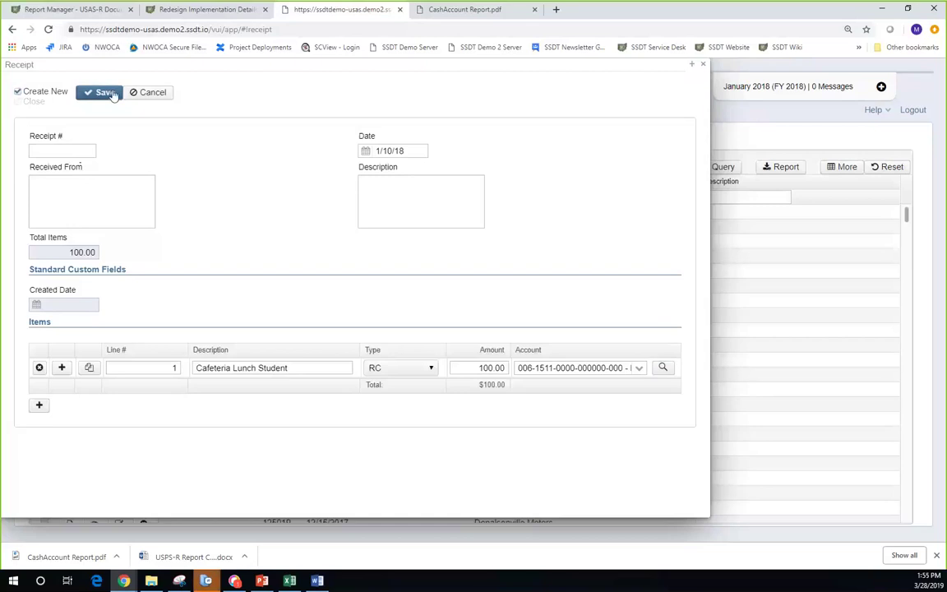
{"action": "left_click", "coordinate": [104, 92]}
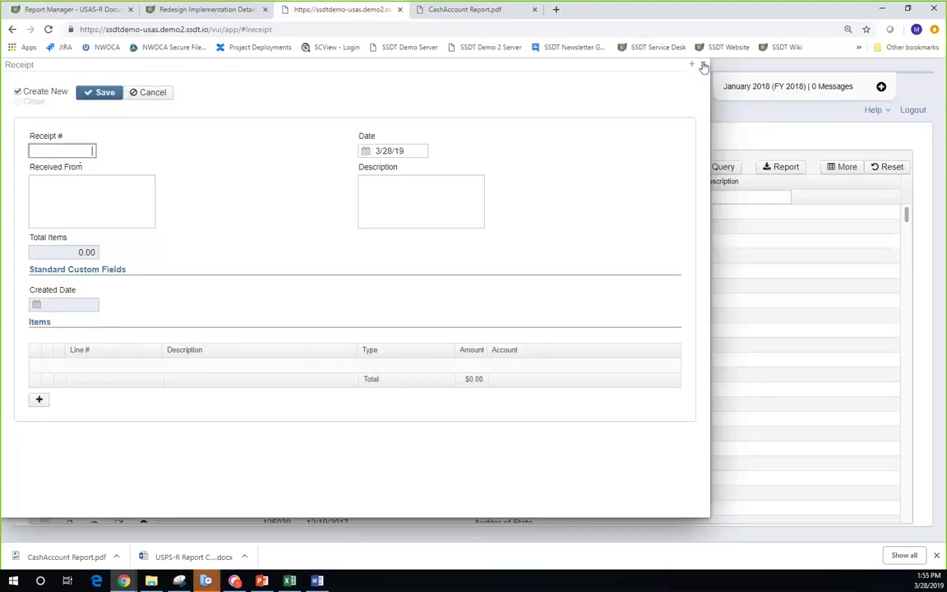
{"action": "left_click", "coordinate": [18, 105]}
{"action": "left_click", "coordinate": [18, 92]}
{"action": "left_click", "coordinate": [18, 102]}
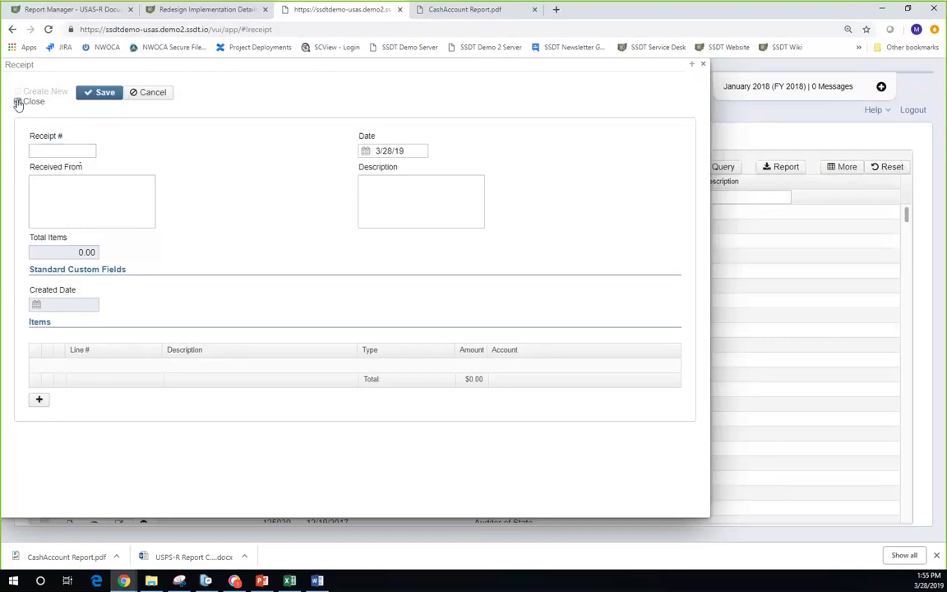
{"action": "left_click", "coordinate": [18, 102]}
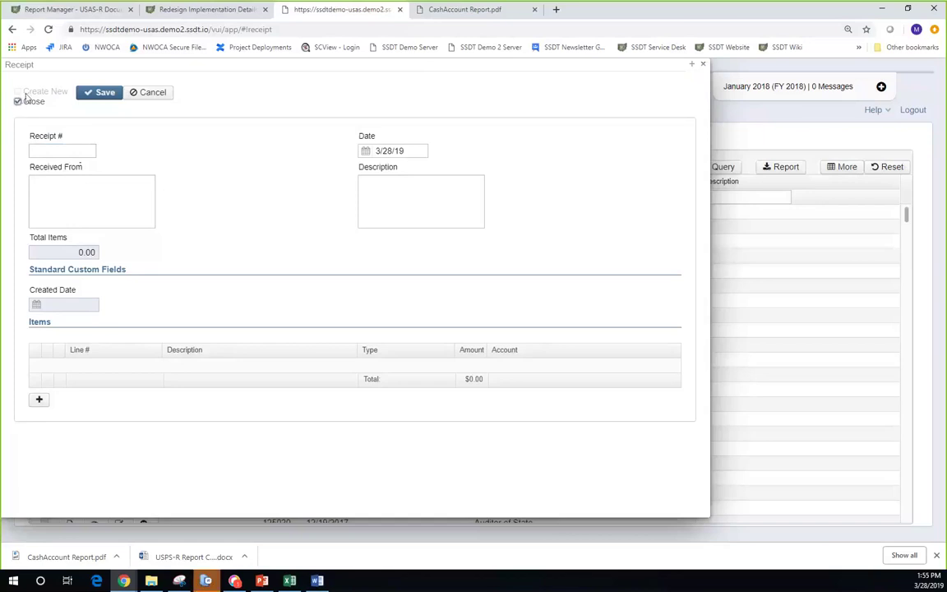
{"action": "left_click", "coordinate": [704, 65]}
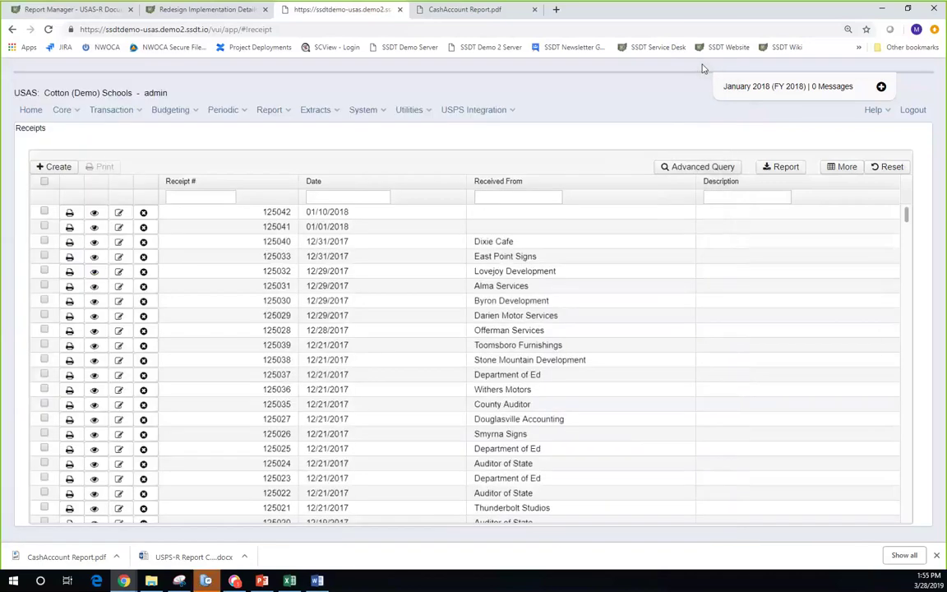
{"action": "left_click", "coordinate": [74, 111]}
{"action": "left_click", "coordinate": [97, 116]}
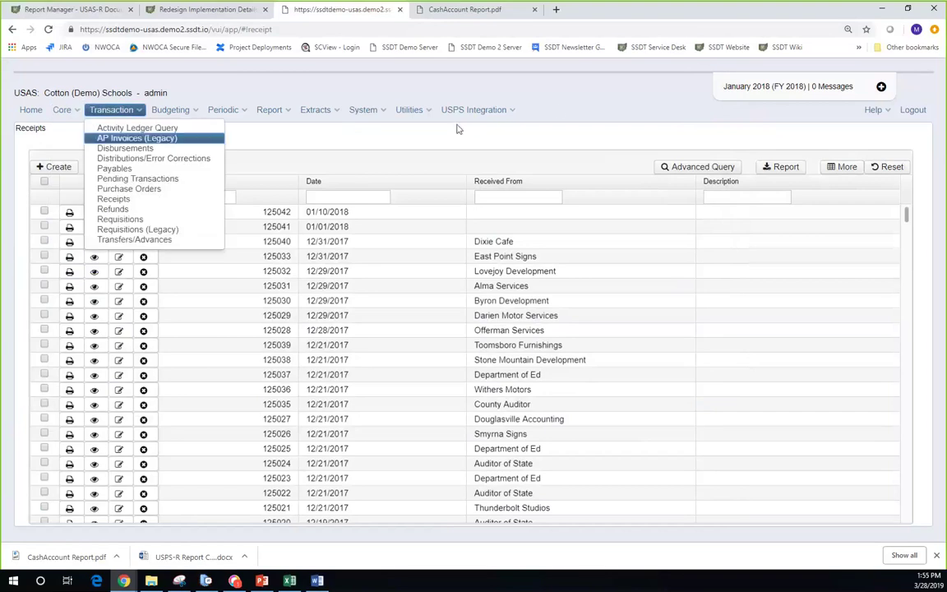
{"action": "left_click", "coordinate": [42, 226]}
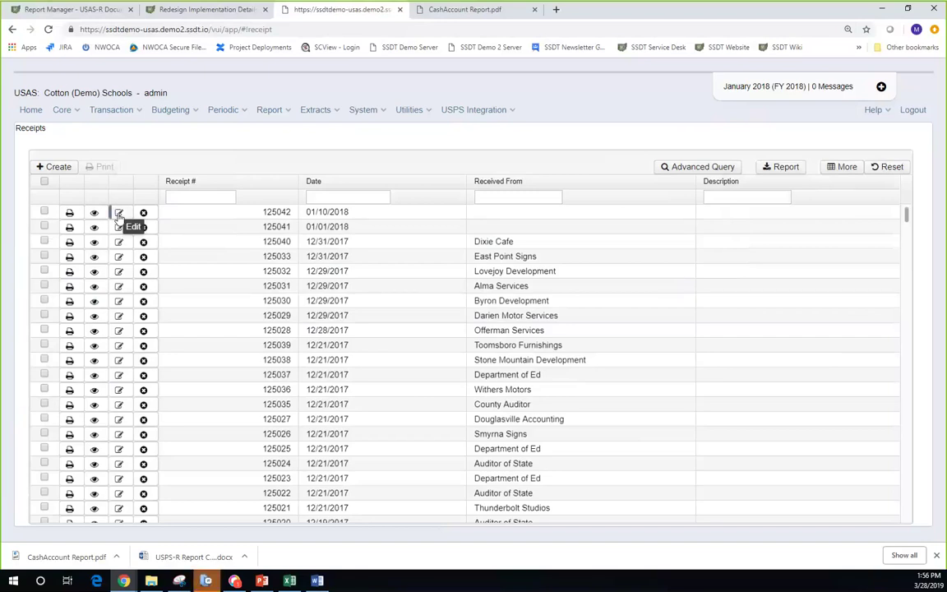
{"action": "left_click", "coordinate": [119, 213]}
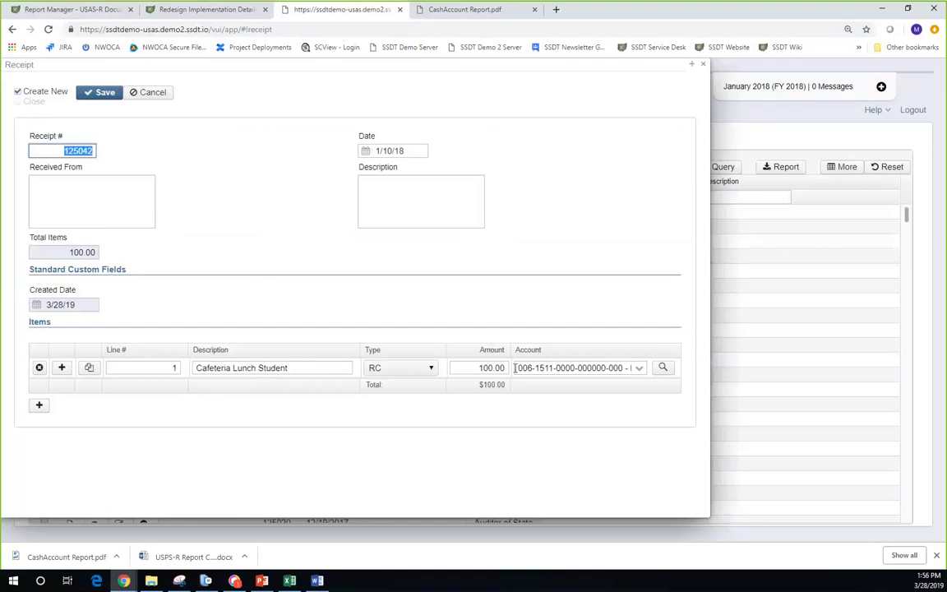
{"action": "left_click", "coordinate": [153, 94]}
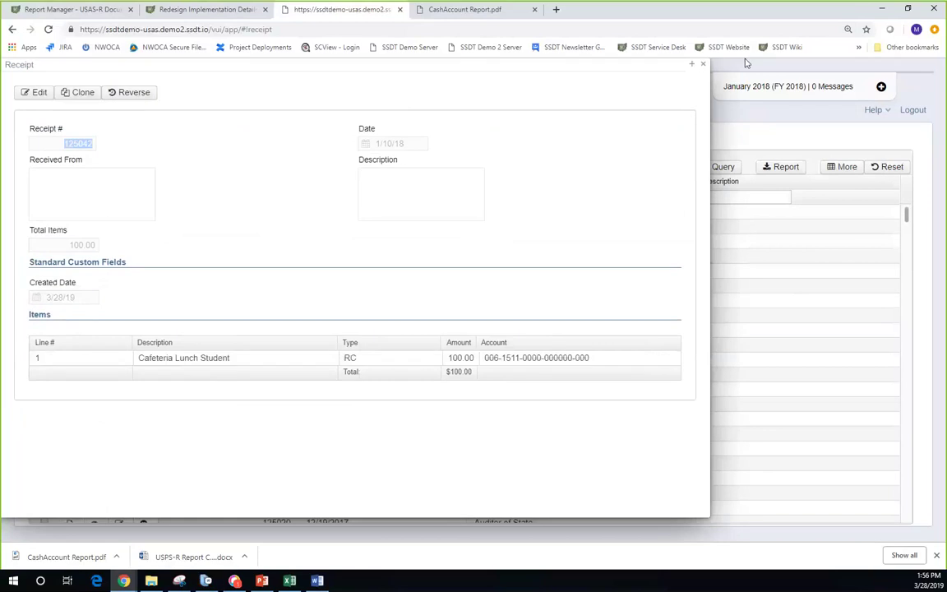
{"action": "left_click", "coordinate": [703, 65]}
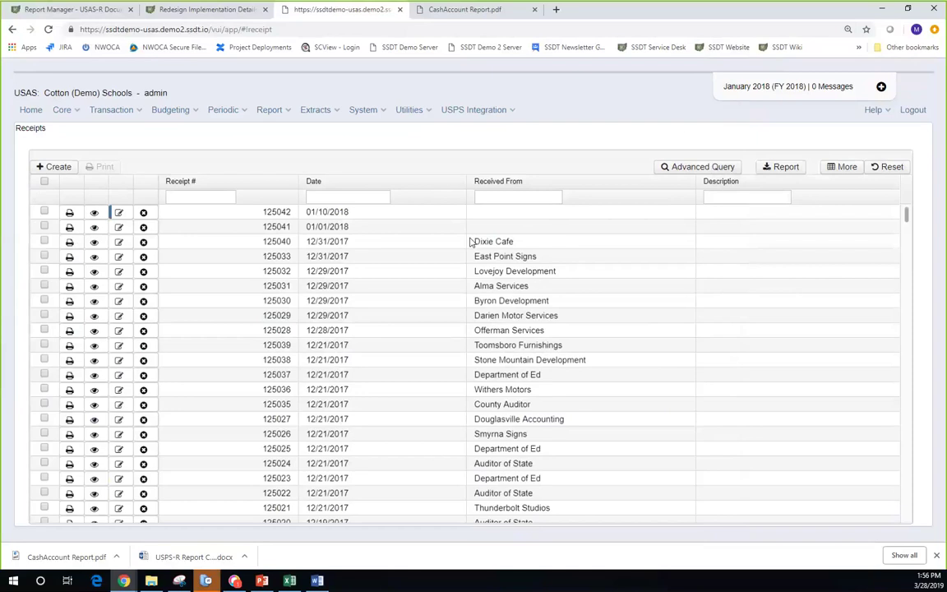
- Go to Transfers/Advances and preview a new transfer form, closing it unsaved
{"action": "left_click", "coordinate": [126, 114]}
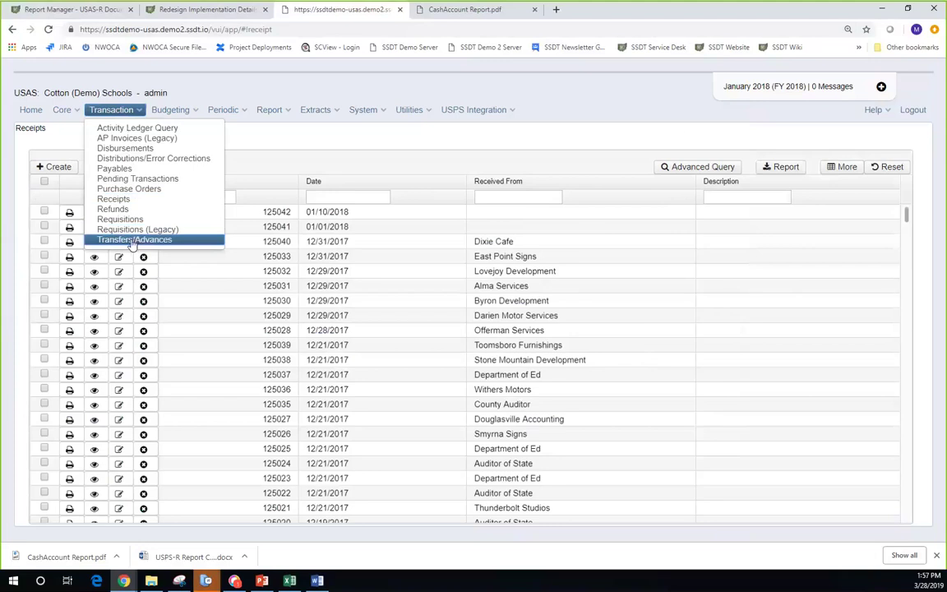
{"action": "left_click", "coordinate": [131, 240]}
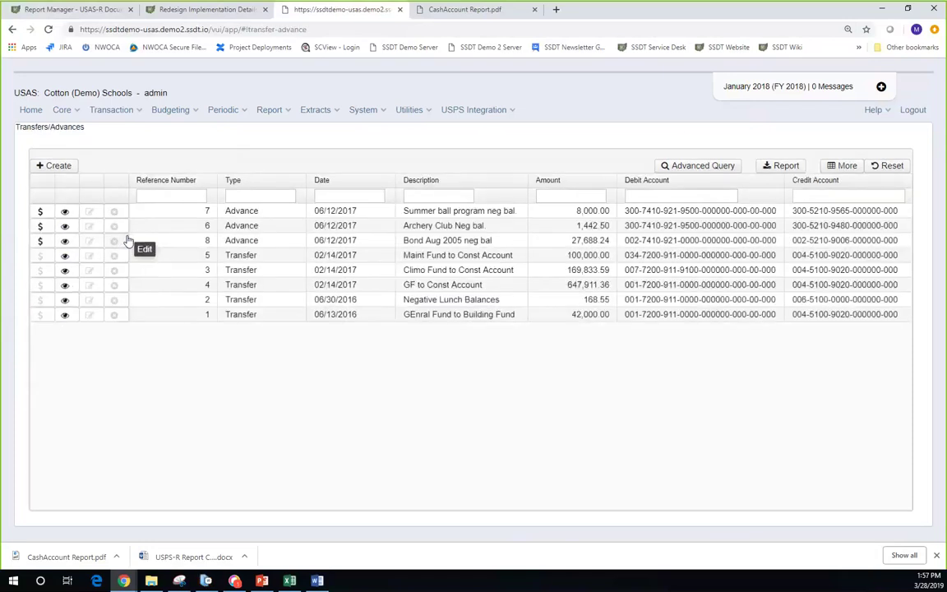
{"action": "left_click", "coordinate": [59, 167]}
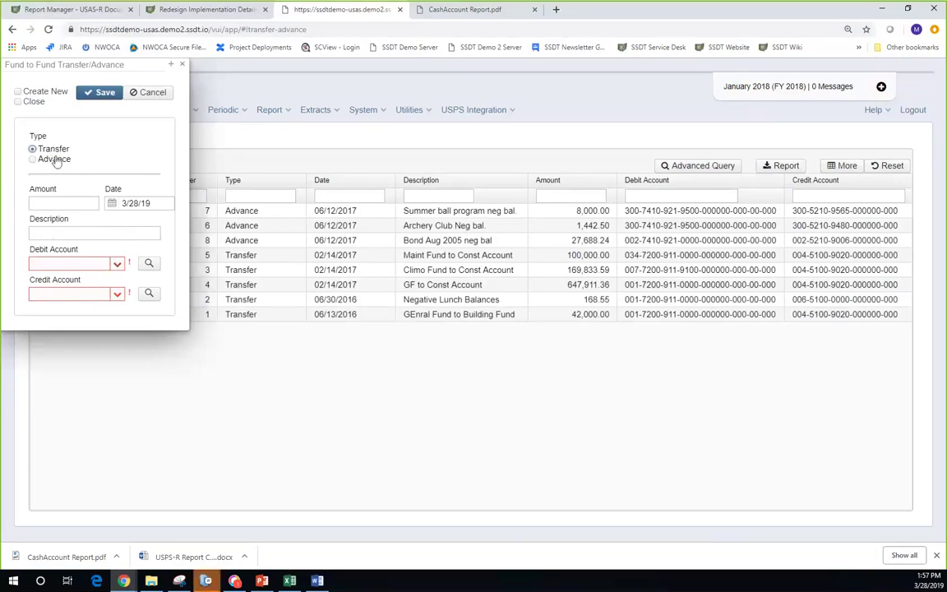
{"action": "mouse_move", "coordinate": [118, 270]}
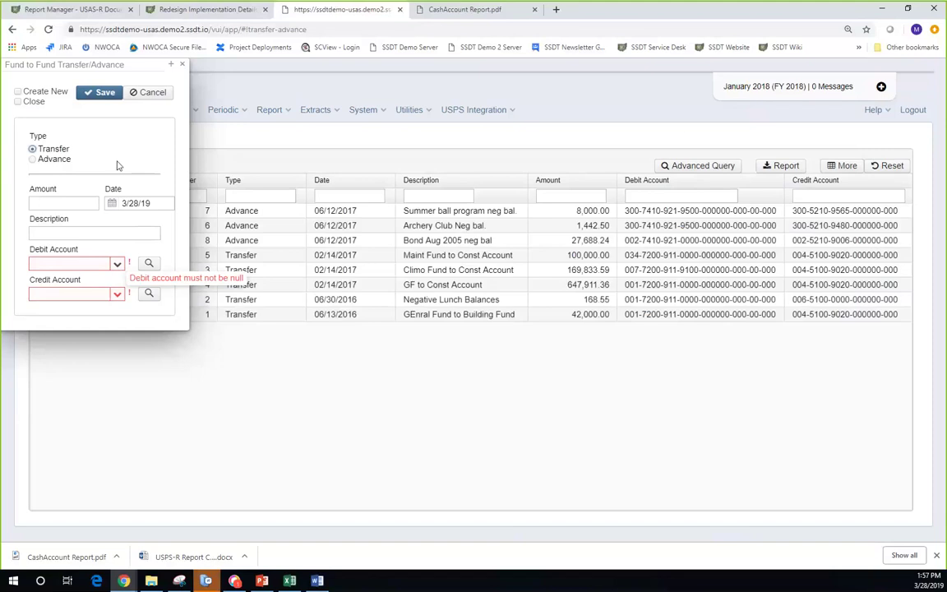
{"action": "left_click", "coordinate": [184, 65]}
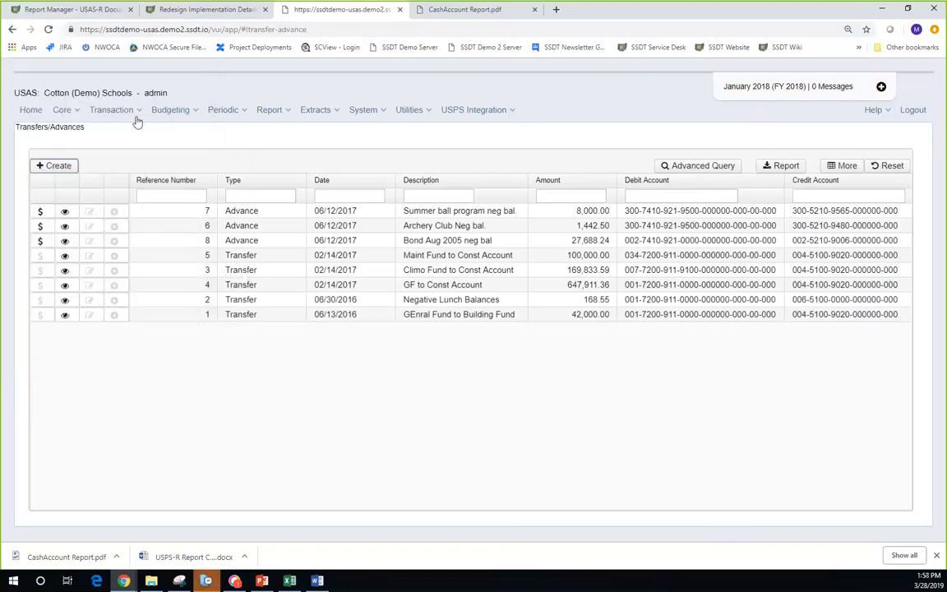
- Go to Distributions/Error Corrections and discard a blank new distribution unsaved
{"action": "left_click", "coordinate": [138, 113]}
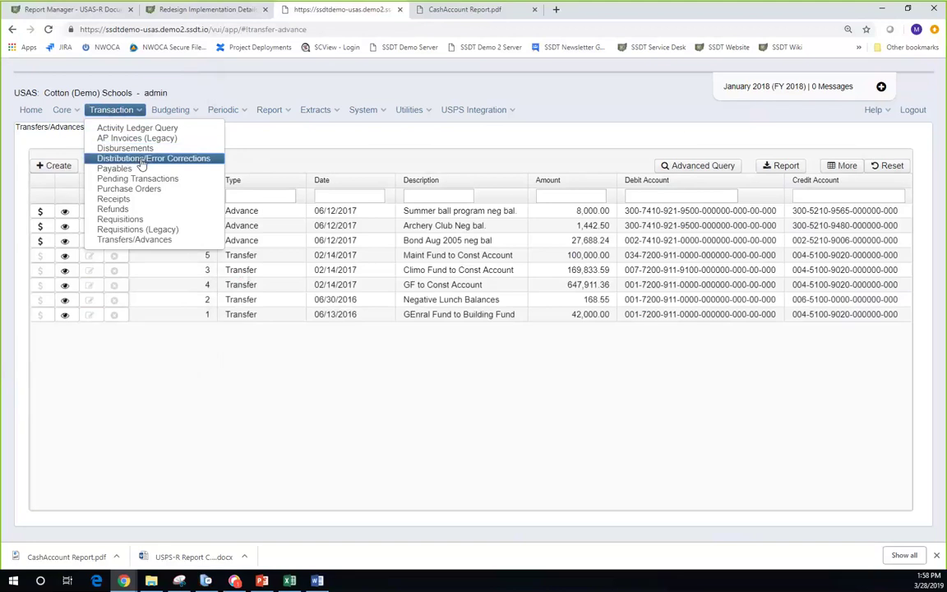
{"action": "left_click", "coordinate": [141, 161]}
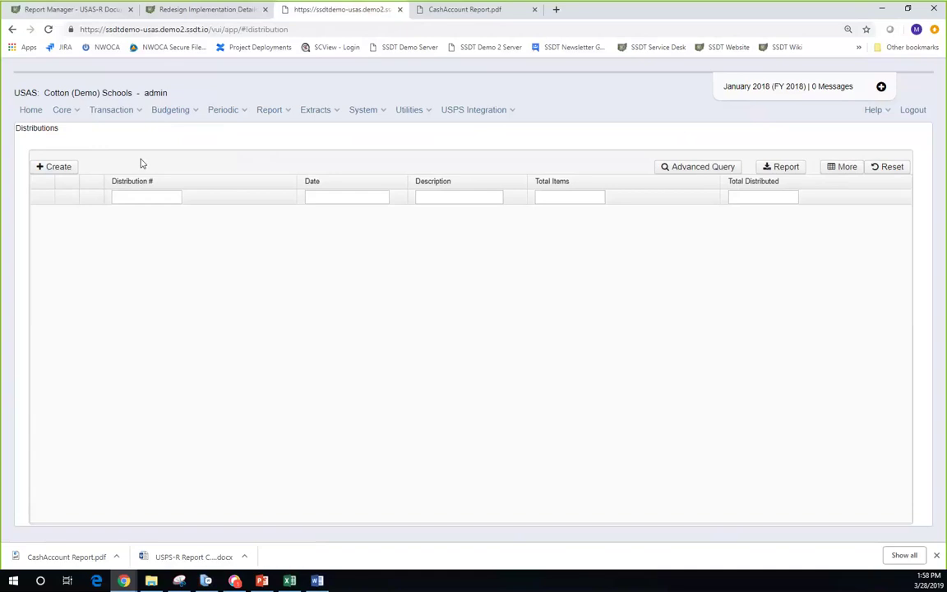
{"action": "left_click", "coordinate": [51, 168]}
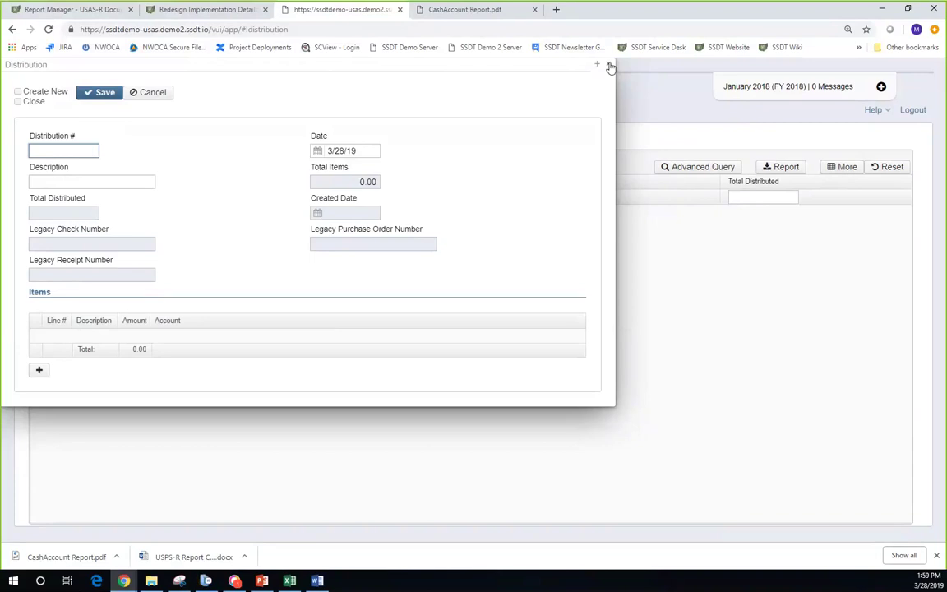
{"action": "left_click", "coordinate": [609, 65]}
{"action": "left_click", "coordinate": [132, 115]}
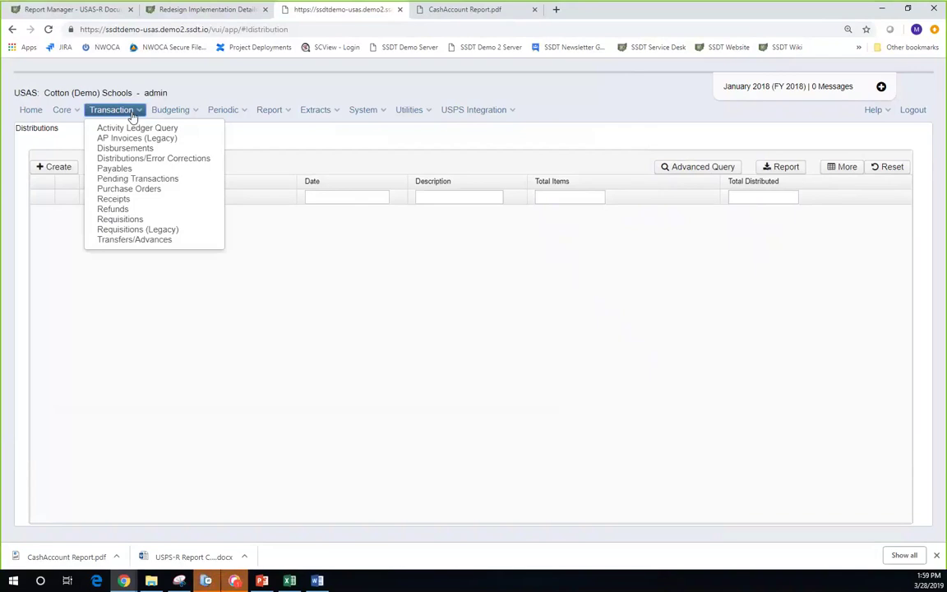
- Open the Activity Ledger Query and scroll through its disbursement and invoice entries
{"action": "mouse_move", "coordinate": [176, 111]}
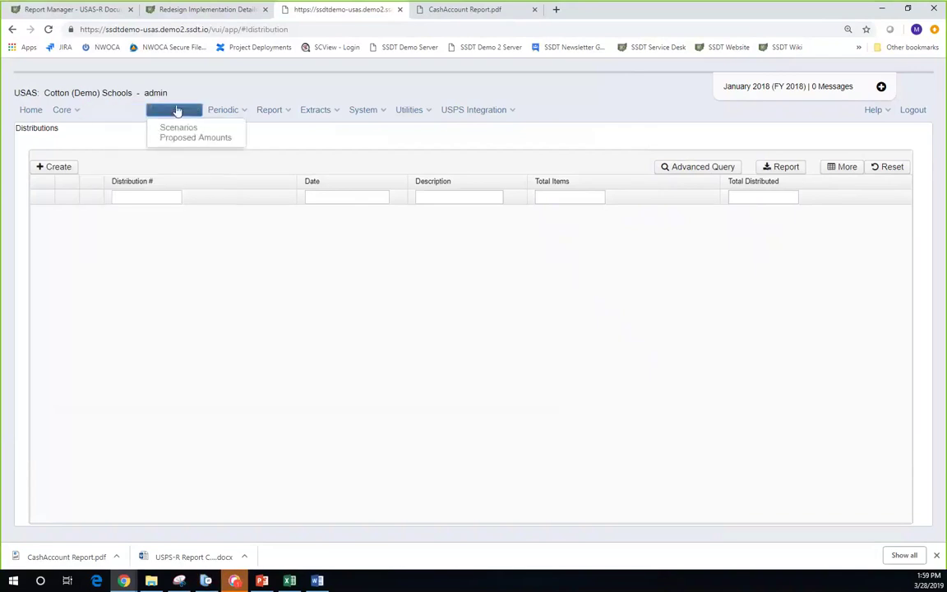
{"action": "mouse_move", "coordinate": [115, 110]}
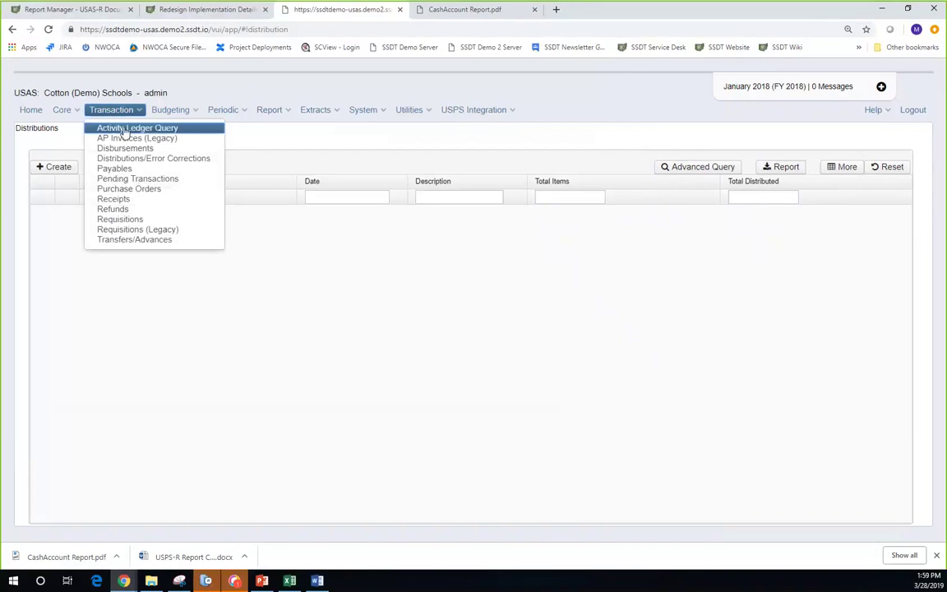
{"action": "left_click", "coordinate": [123, 129]}
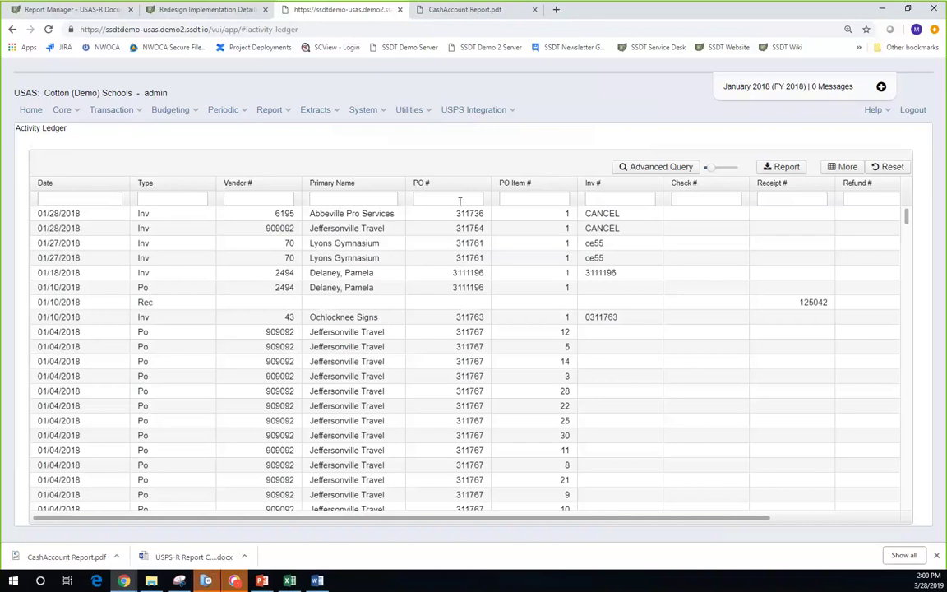
{"action": "scroll", "coordinate": [459, 329], "scroll_direction": "down", "scroll_amount": 5}
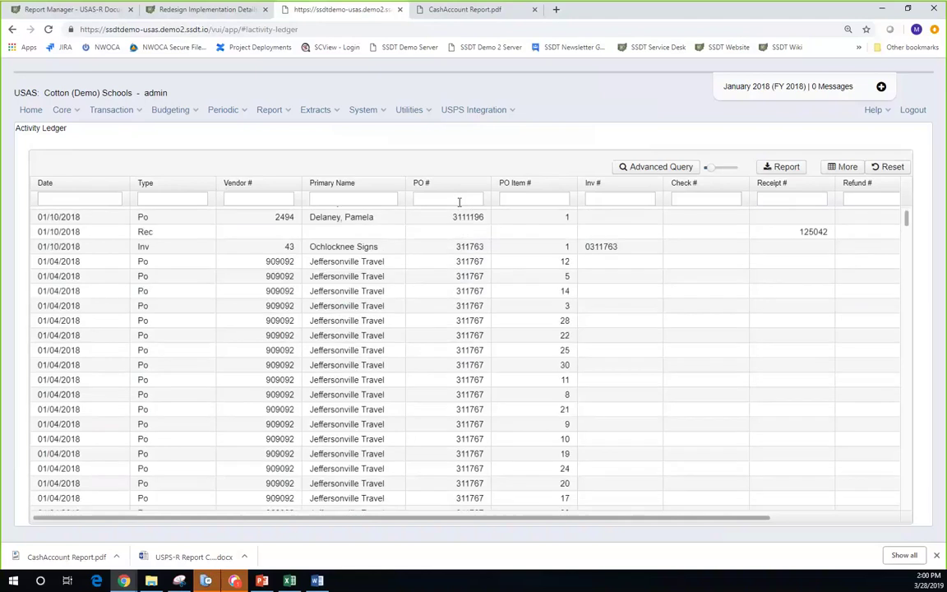
{"action": "scroll", "coordinate": [457, 202], "scroll_direction": "down", "scroll_amount": 2}
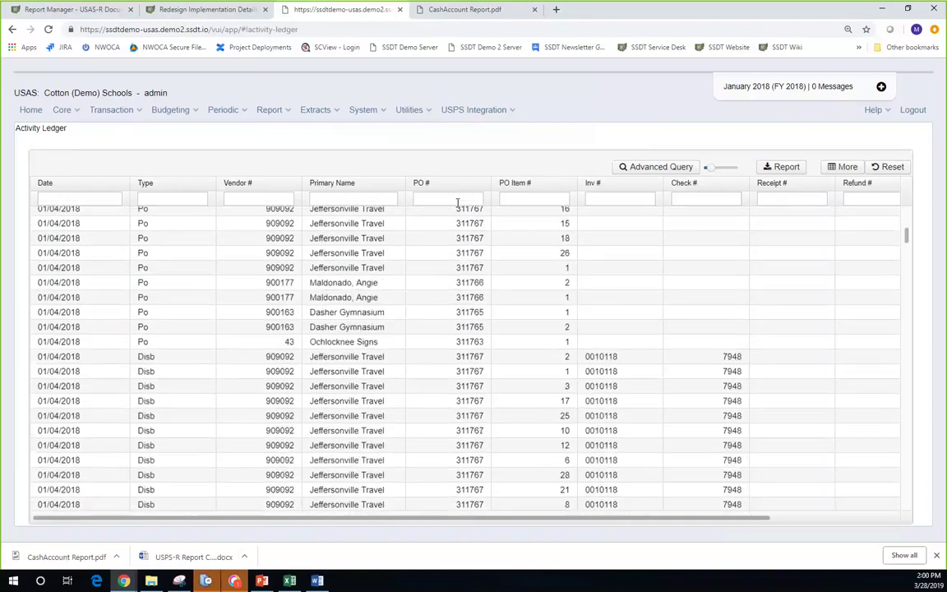
{"action": "scroll", "coordinate": [456, 202], "scroll_direction": "down", "scroll_amount": 4}
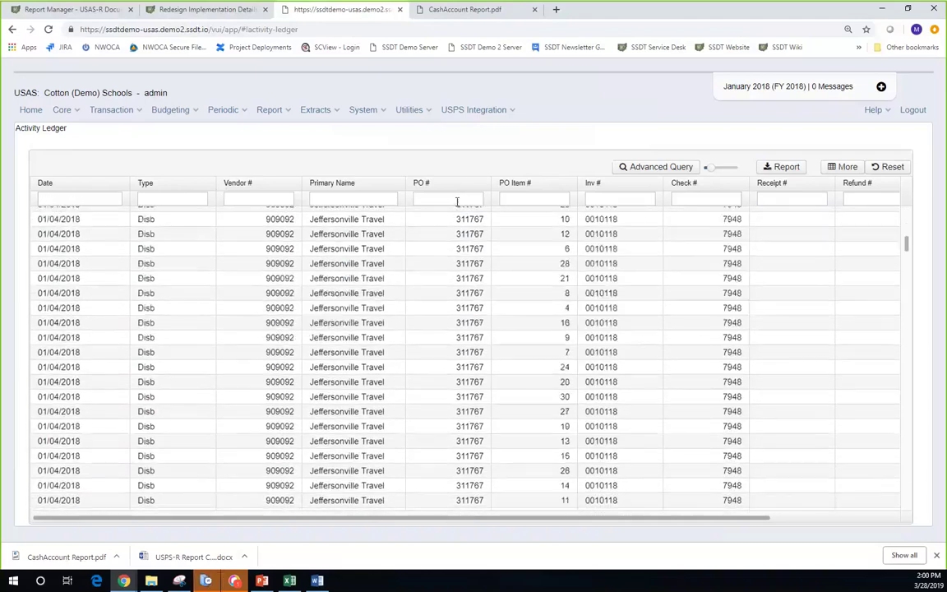
{"action": "scroll", "coordinate": [457, 203], "scroll_direction": "down", "scroll_amount": 1}
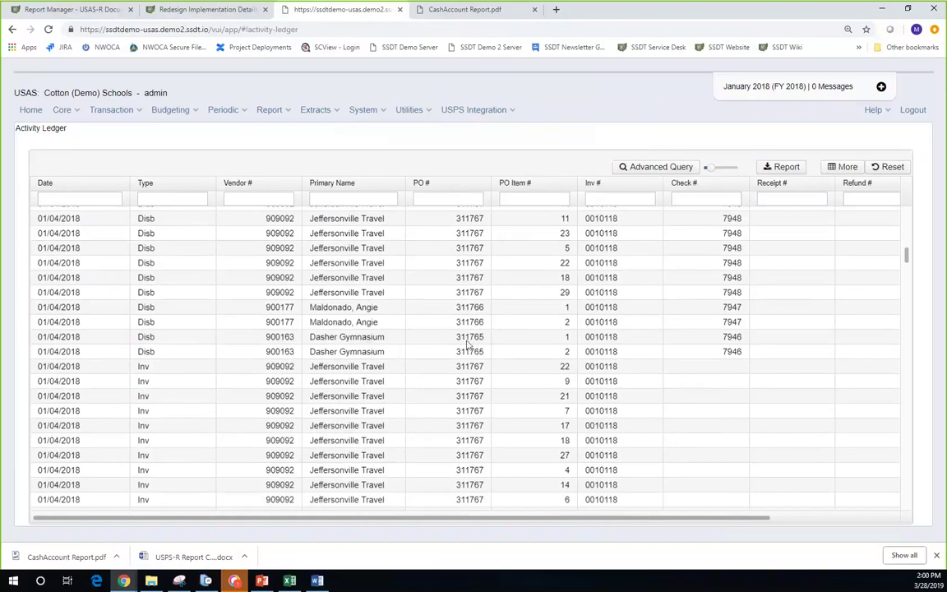
- Filter the Activity Ledger's PO # column to =311765 and sort the rows by Type
{"action": "left_click", "coordinate": [463, 199]}
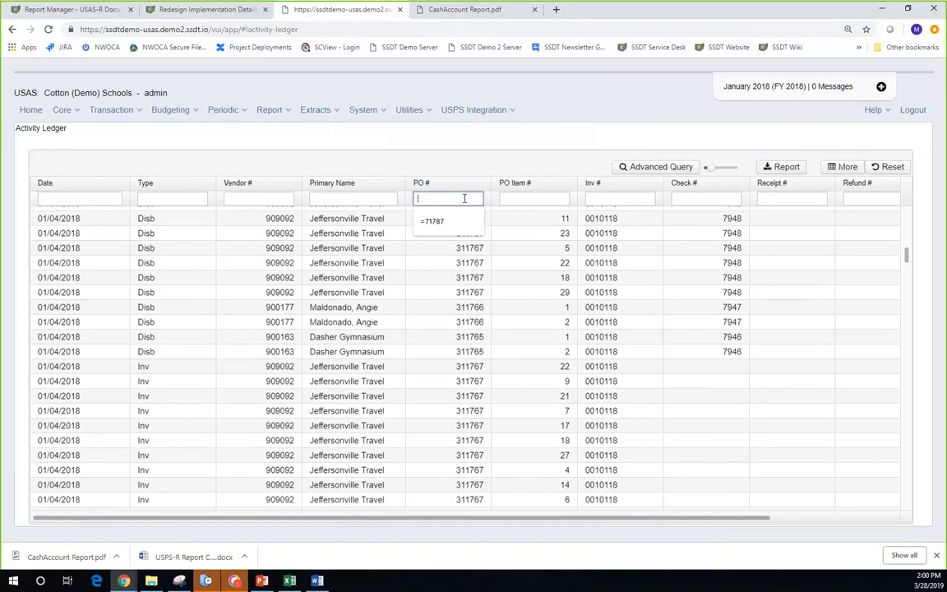
{"action": "type", "text": "=31"}
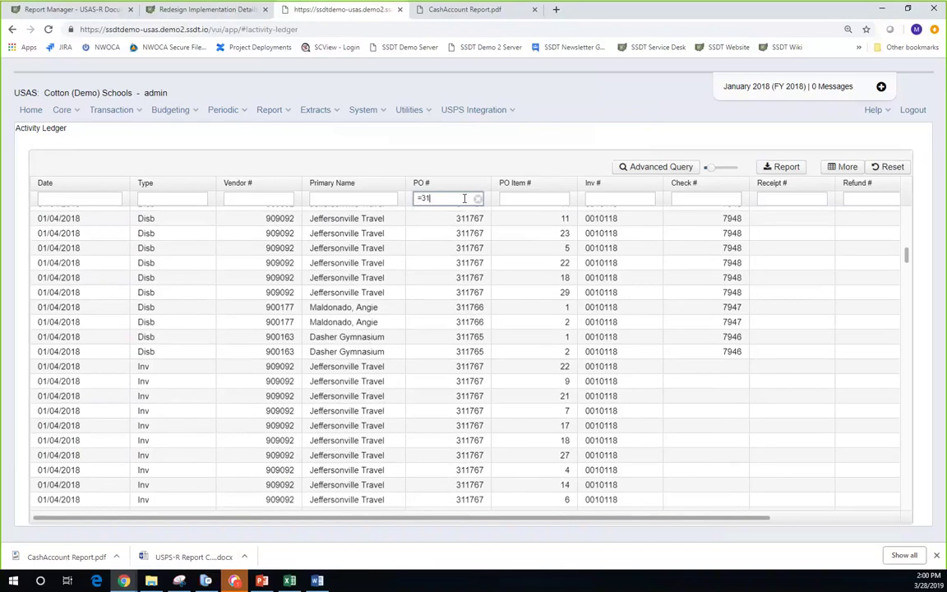
{"action": "type", "text": "1765"}
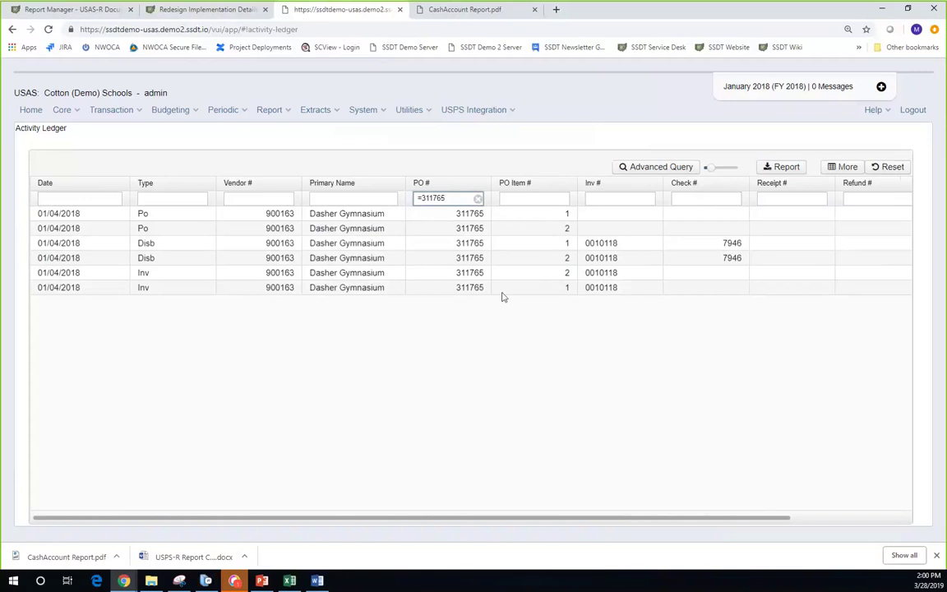
{"action": "left_click", "coordinate": [208, 186]}
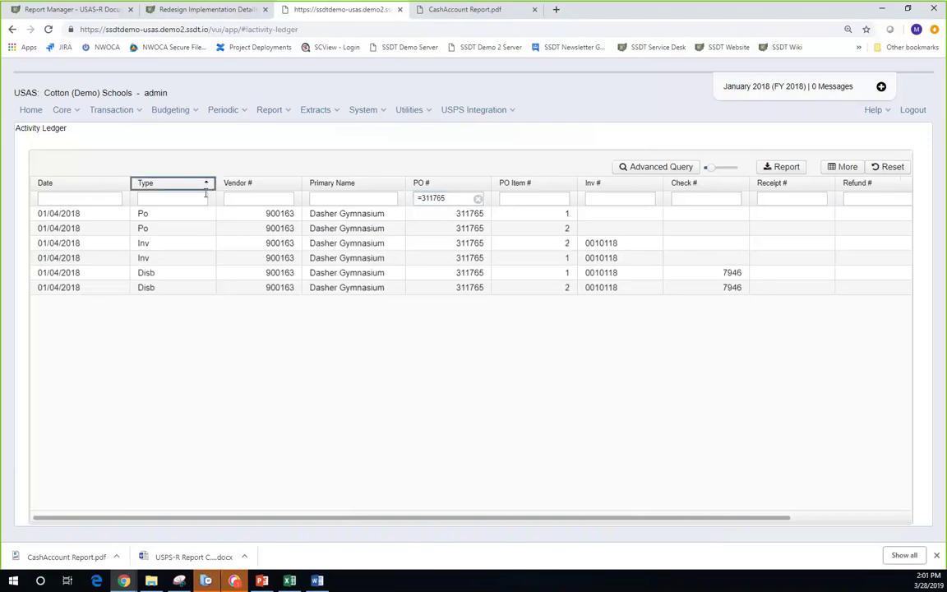
- Add PO Item # as a secondary sort so items 1 and 2 order within each Type
{"action": "left_click", "coordinate": [564, 188], "text": "shift"}
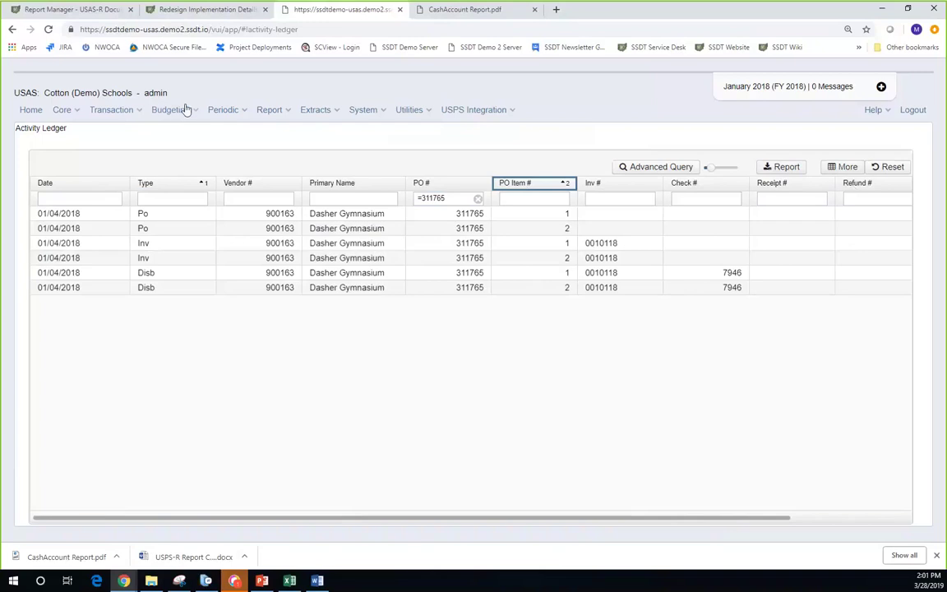
{"action": "left_click", "coordinate": [140, 114]}
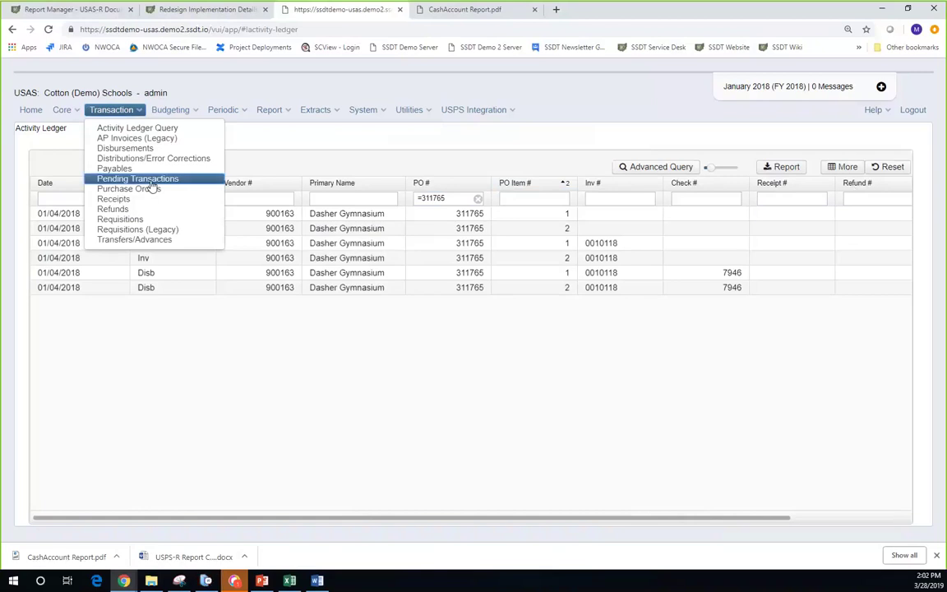
- Open Pending Transactions and review the Test1 payroll entry of 117,680.71
{"action": "left_click", "coordinate": [151, 179]}
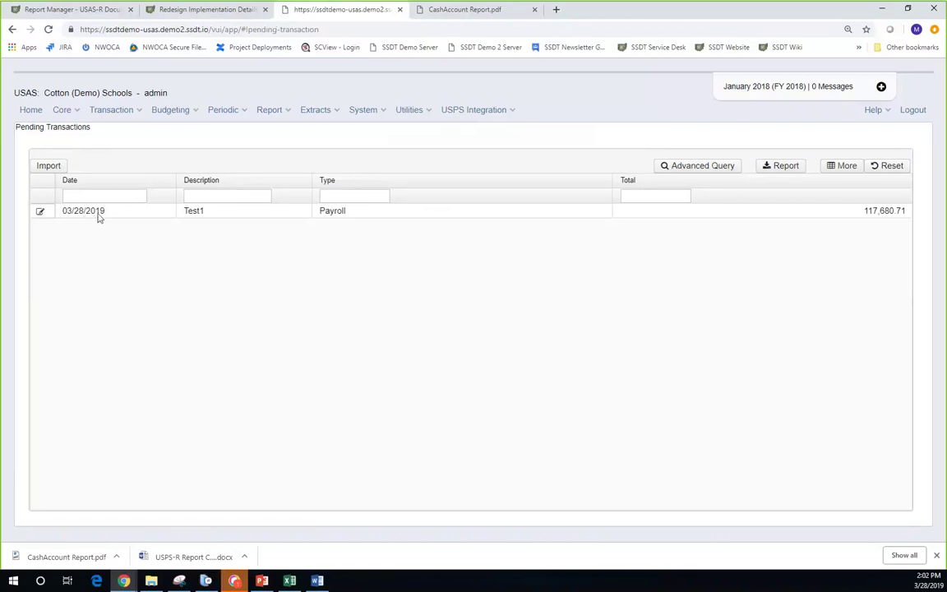
{"action": "left_click", "coordinate": [40, 213]}
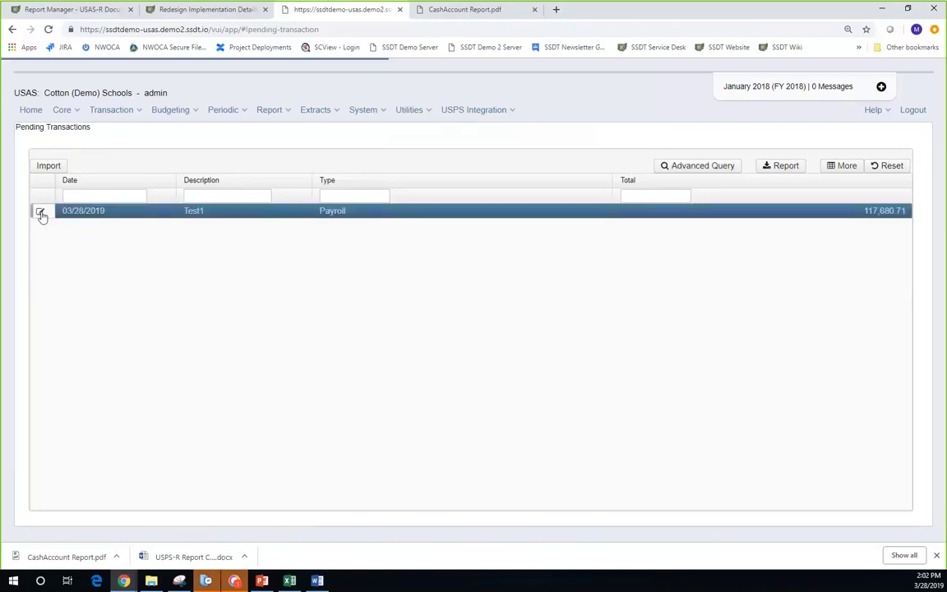
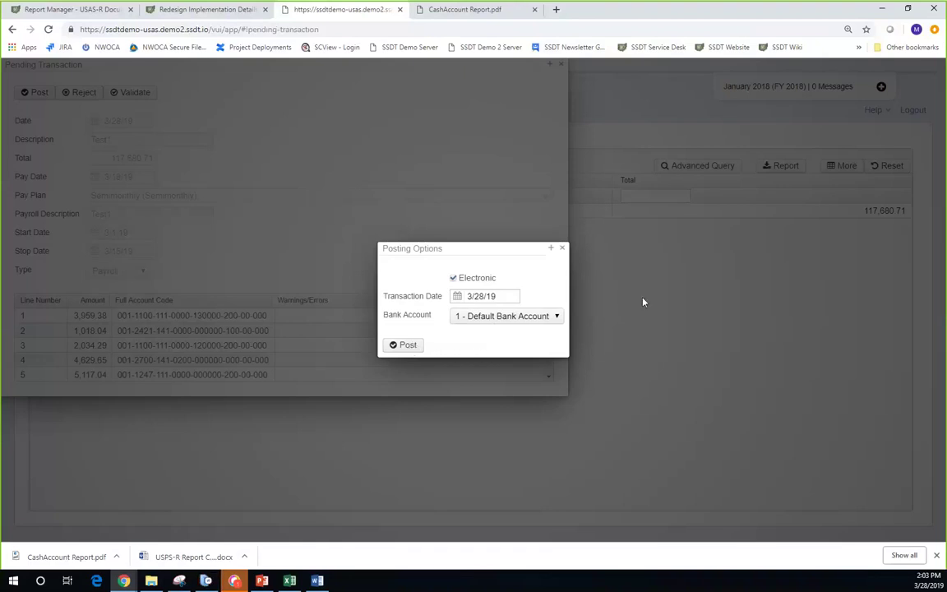
- Close the Posting Options dialog and the pending Test1 payroll transaction without posting
{"action": "left_click", "coordinate": [563, 249]}
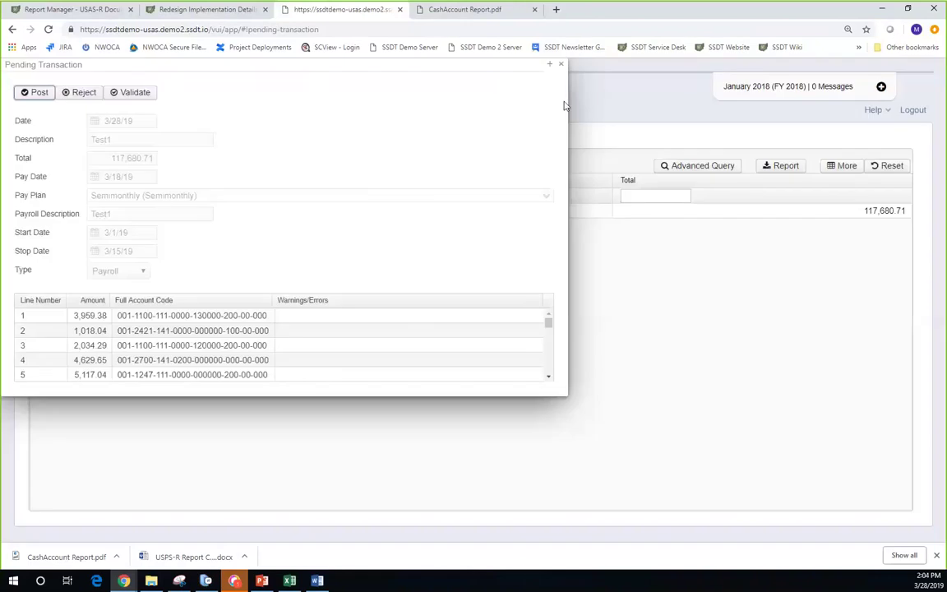
{"action": "left_click", "coordinate": [560, 64]}
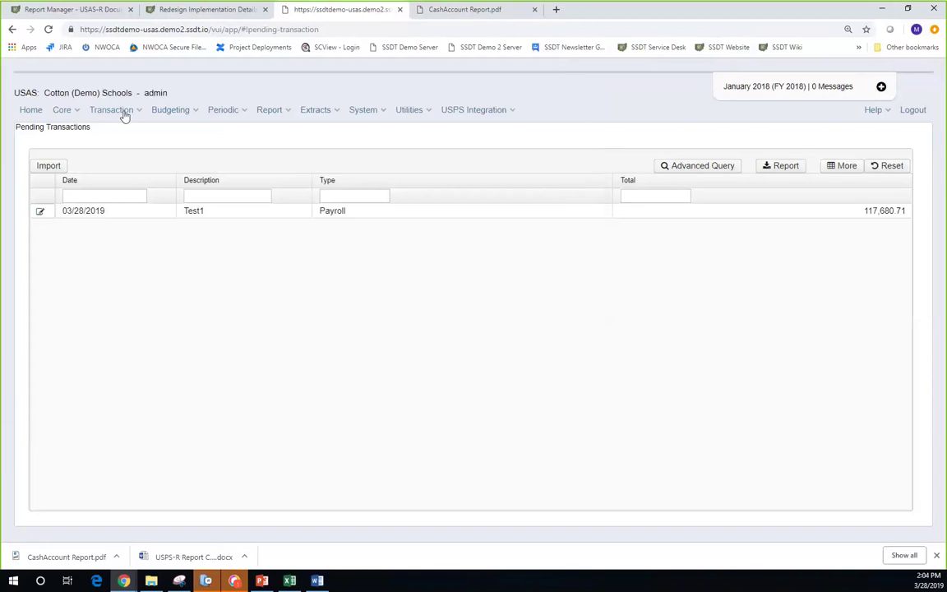
{"action": "left_click", "coordinate": [193, 113]}
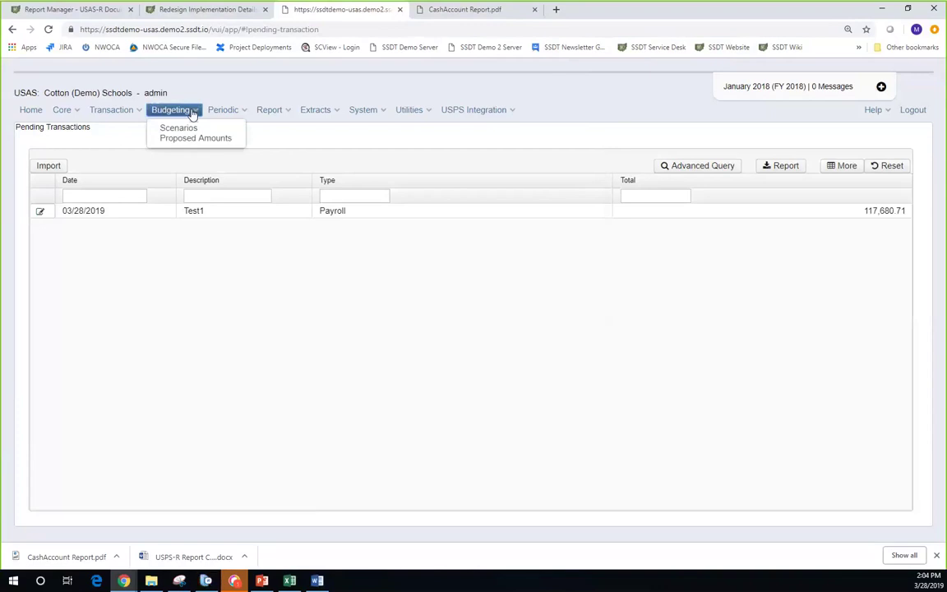
- Open Budgeting > Scenarios to list the FY2020 budget scenario
{"action": "left_click", "coordinate": [179, 129]}
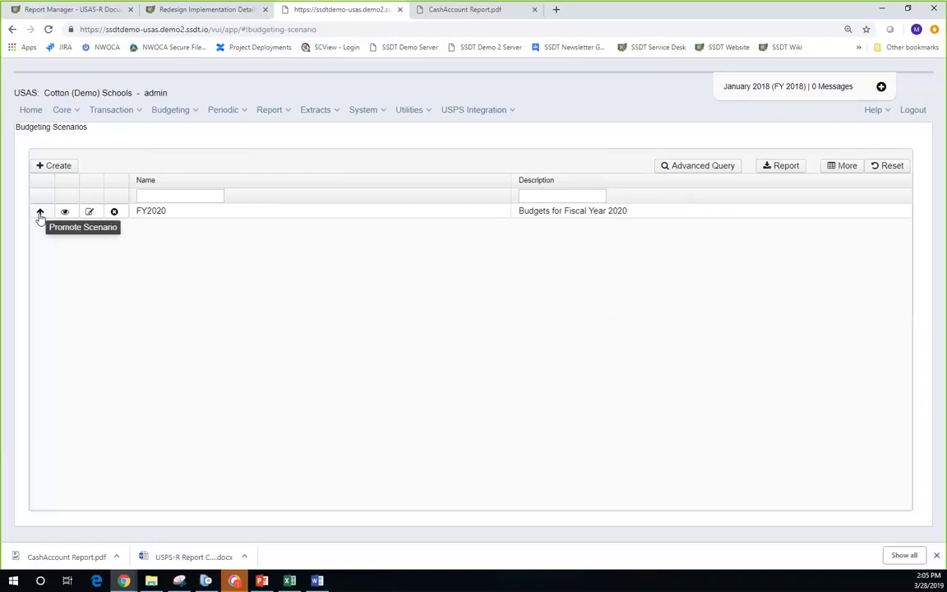
{"action": "left_click", "coordinate": [237, 111]}
{"action": "left_click", "coordinate": [175, 112]}
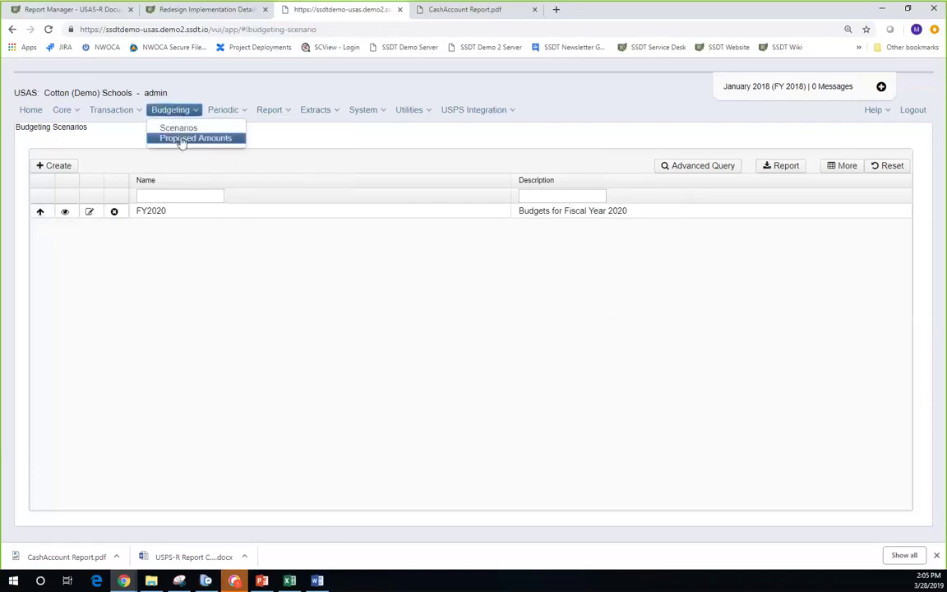
{"action": "left_click", "coordinate": [182, 139]}
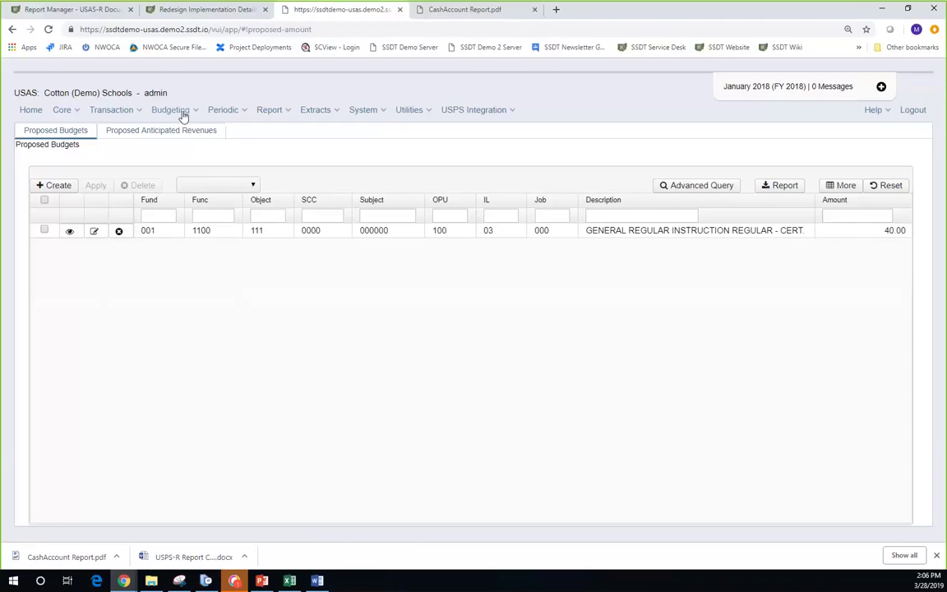
{"action": "left_click", "coordinate": [242, 112]}
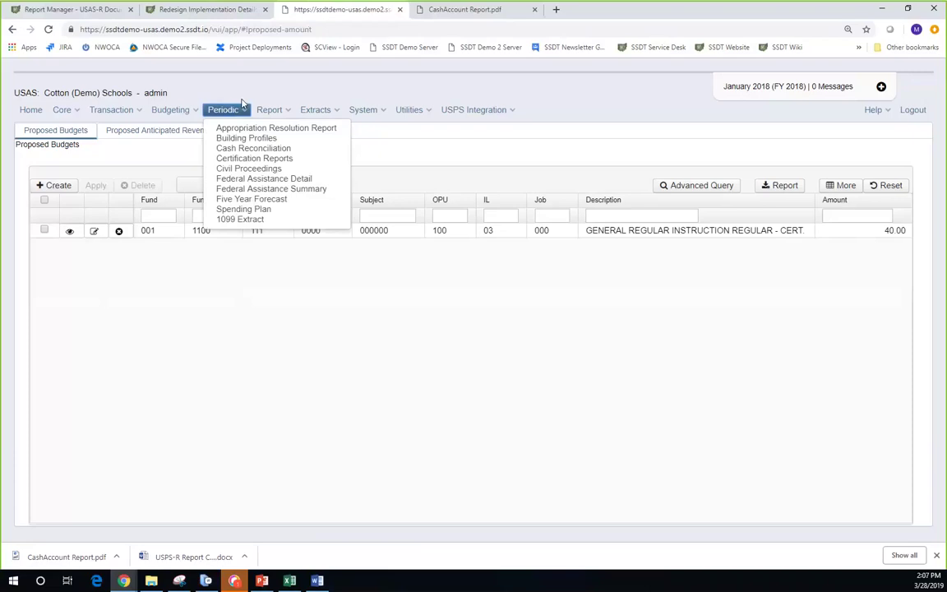
- Open the January 2018 cash reconciliation for editing from Periodic > Cash Reconciliation
{"action": "left_click", "coordinate": [253, 149]}
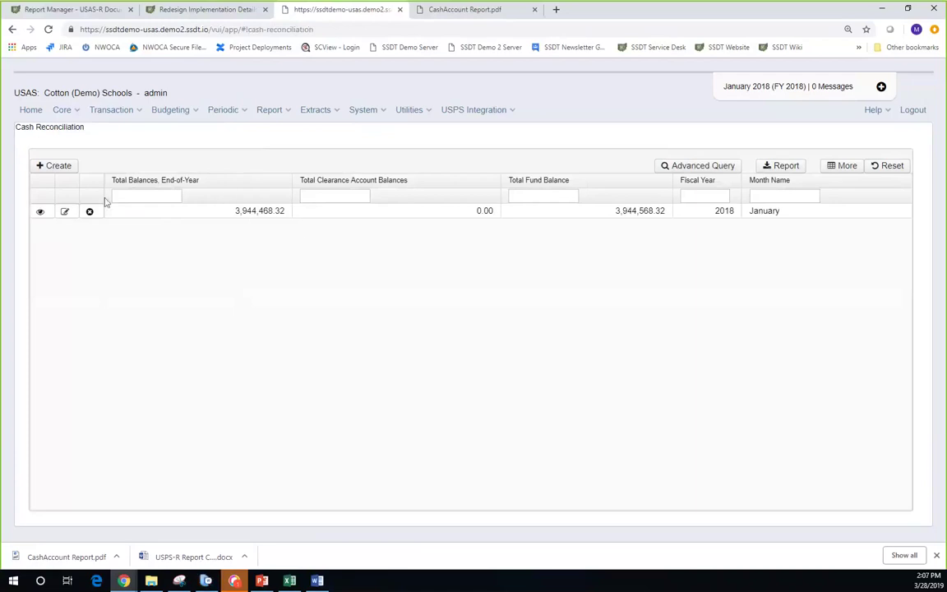
{"action": "left_click", "coordinate": [64, 212]}
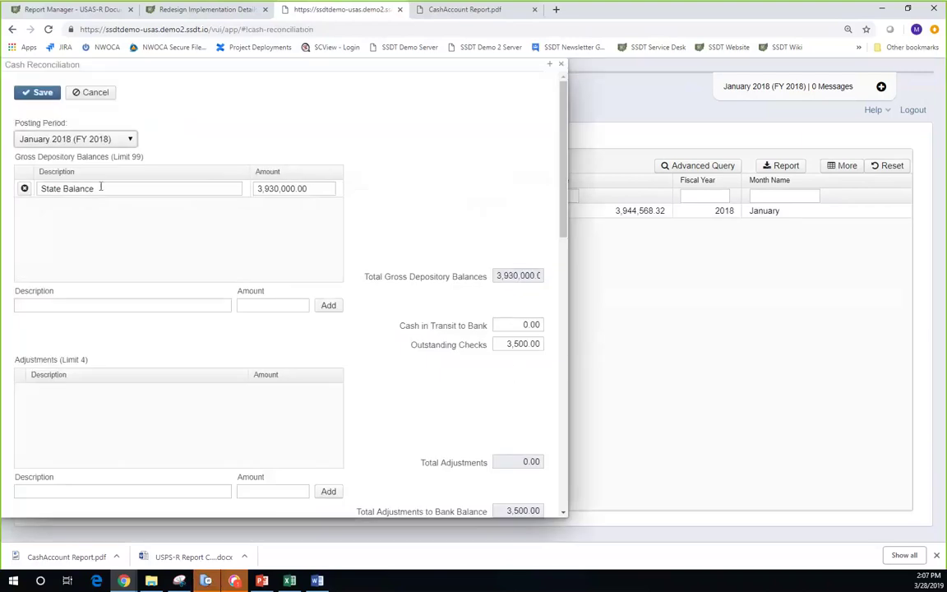
{"action": "scroll", "coordinate": [100, 212], "scroll_direction": "down", "scroll_amount": 1}
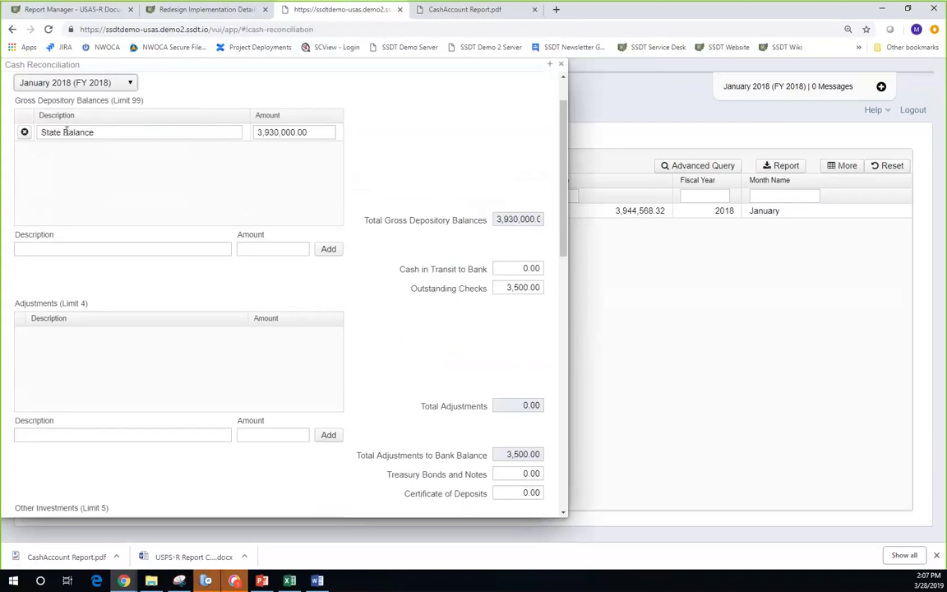
{"action": "left_click", "coordinate": [74, 250]}
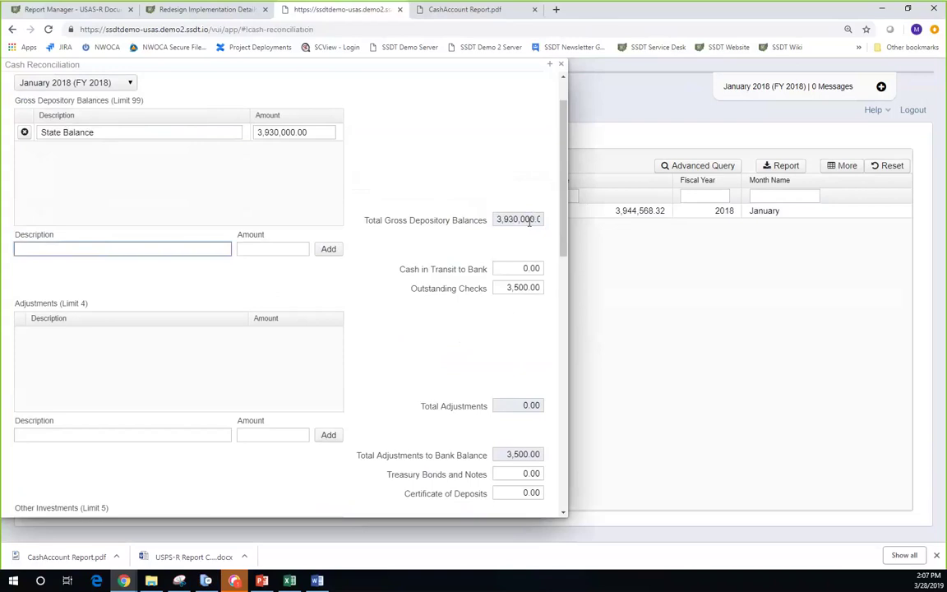
- Scroll through the reconciliation form to review balances, investments and petty cash
{"action": "scroll", "coordinate": [530, 226], "scroll_direction": "down", "scroll_amount": 1}
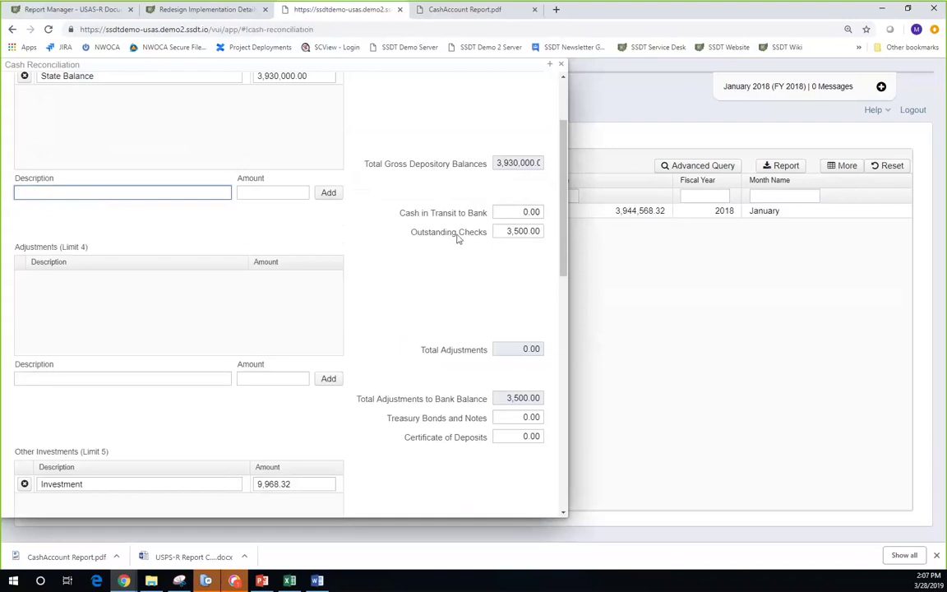
{"action": "scroll", "coordinate": [508, 239], "scroll_direction": "down", "scroll_amount": 1}
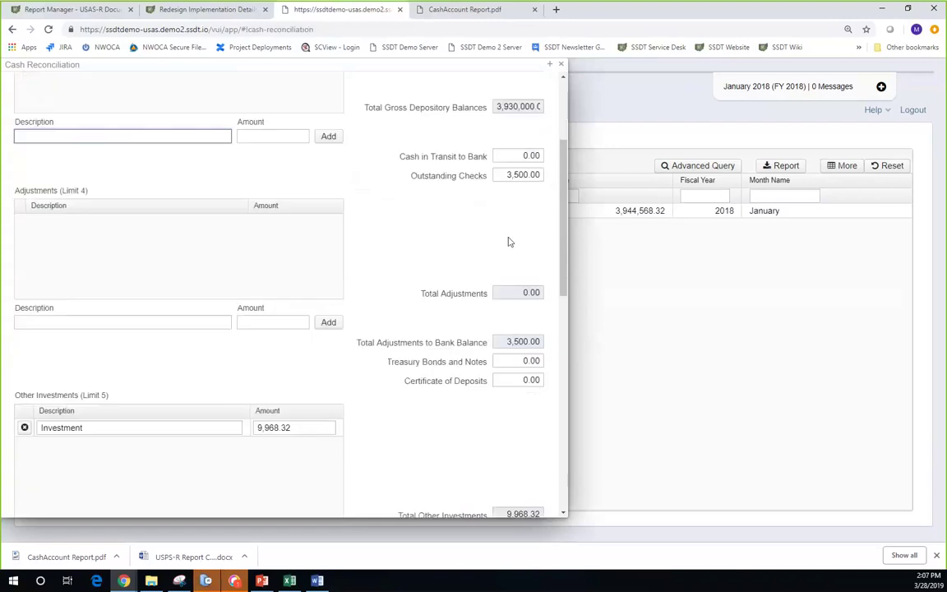
{"action": "scroll", "coordinate": [254, 237], "scroll_direction": "down", "scroll_amount": 3}
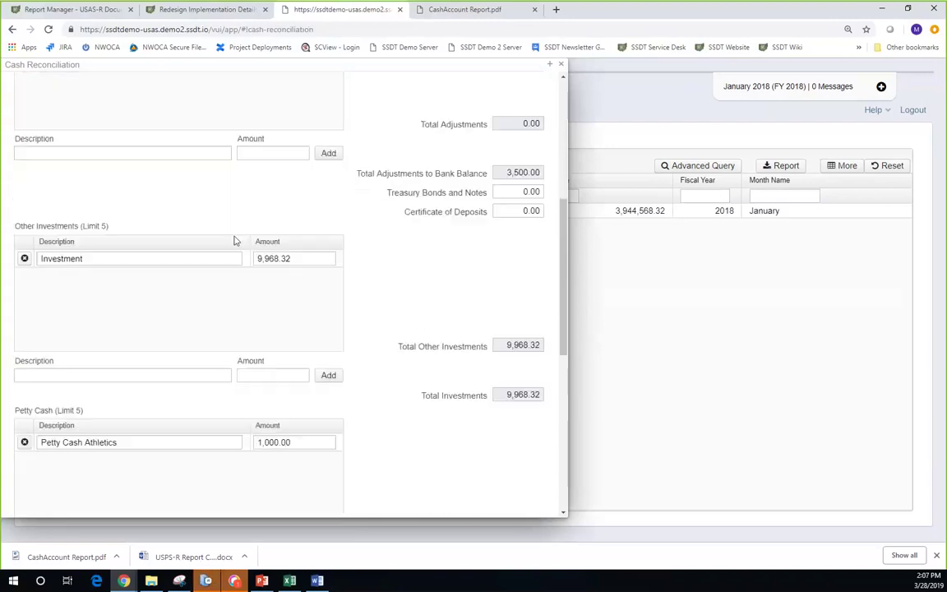
{"action": "scroll", "coordinate": [168, 276], "scroll_direction": "down", "scroll_amount": 4}
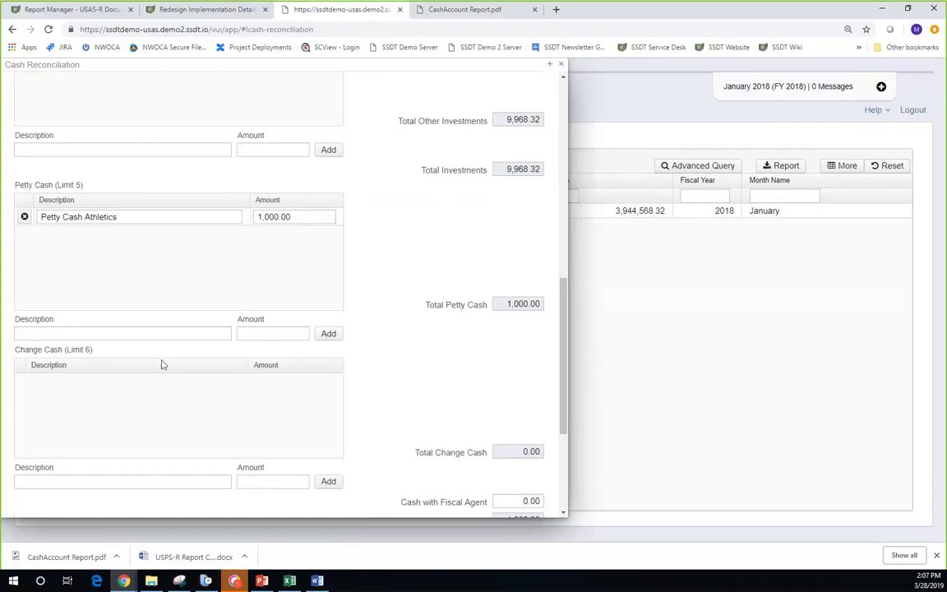
{"action": "scroll", "coordinate": [167, 393], "scroll_direction": "down", "scroll_amount": 3}
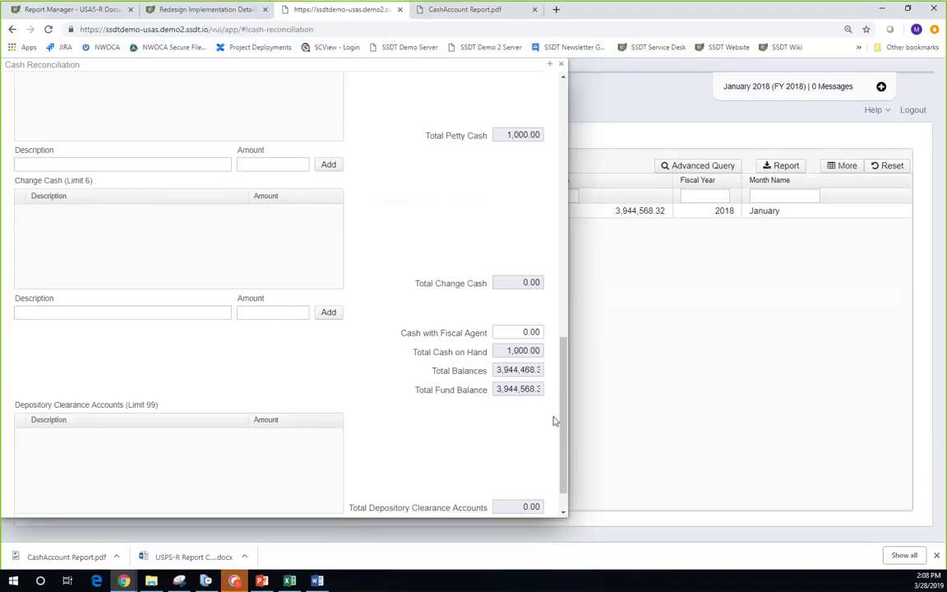
{"action": "scroll", "coordinate": [506, 371], "scroll_direction": "up", "scroll_amount": 15}
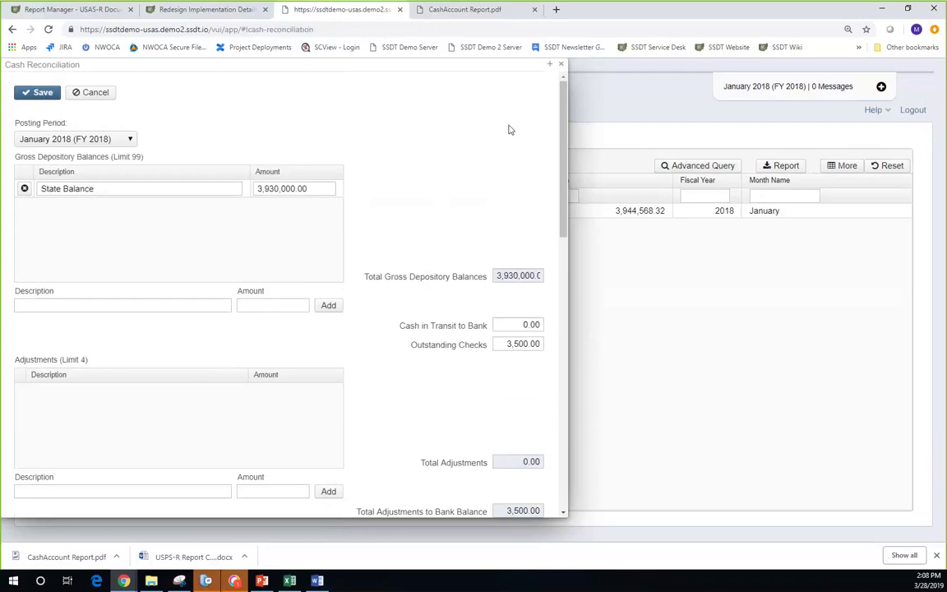
- Cancel editing the January 2018 reconciliation, review the read-only record, and close it
{"action": "left_click", "coordinate": [106, 99]}
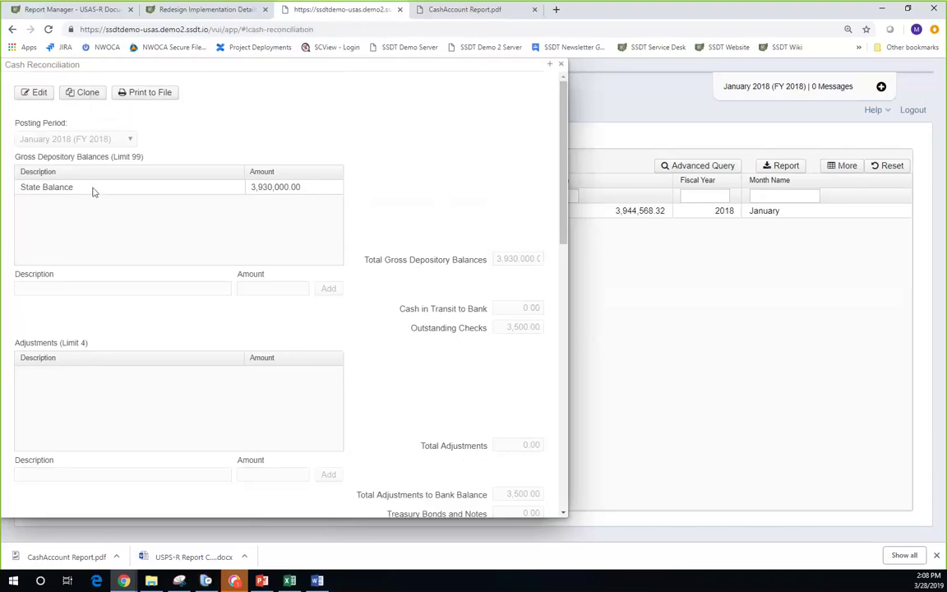
{"action": "scroll", "coordinate": [97, 238], "scroll_direction": "down", "scroll_amount": 2}
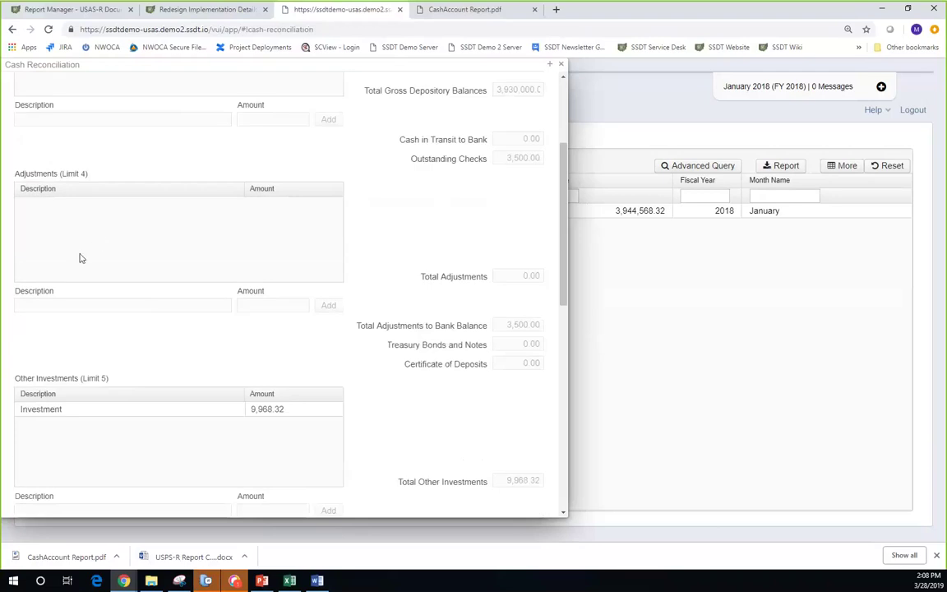
{"action": "scroll", "coordinate": [92, 391], "scroll_direction": "down", "scroll_amount": 1}
{"action": "scroll", "coordinate": [92, 391], "scroll_direction": "down", "scroll_amount": 2}
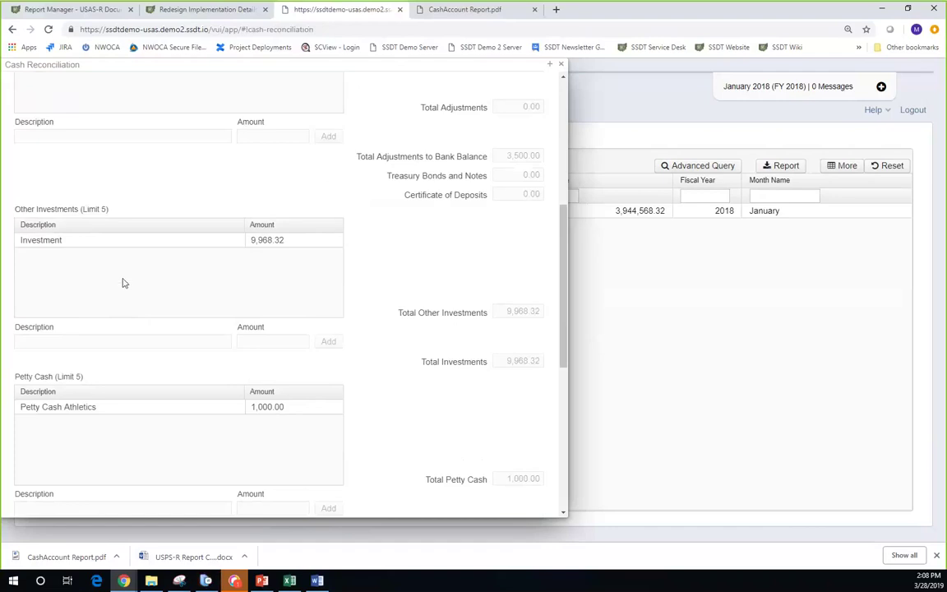
{"action": "scroll", "coordinate": [123, 282], "scroll_direction": "up", "scroll_amount": 2}
{"action": "scroll", "coordinate": [123, 282], "scroll_direction": "up", "scroll_amount": 2}
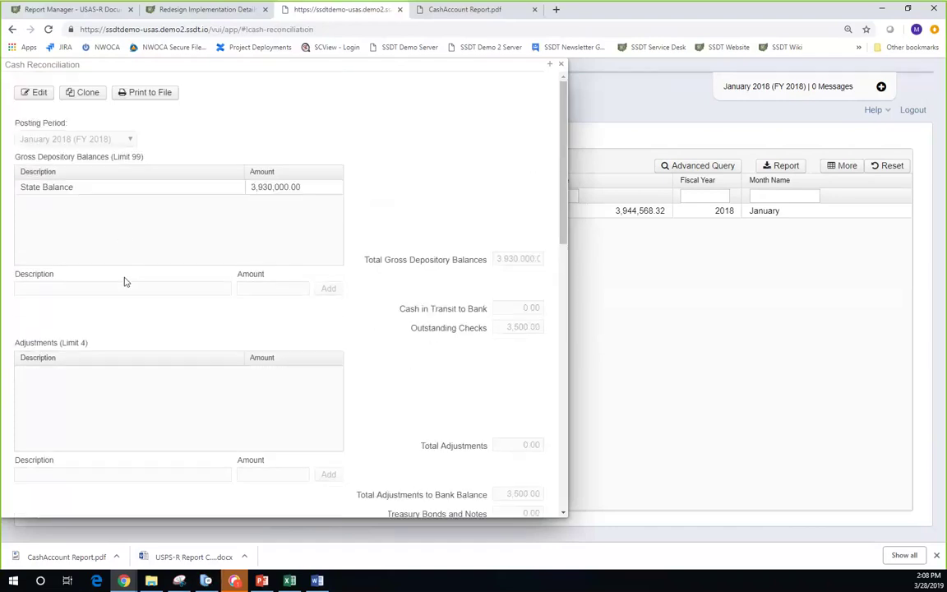
{"action": "left_click", "coordinate": [563, 66]}
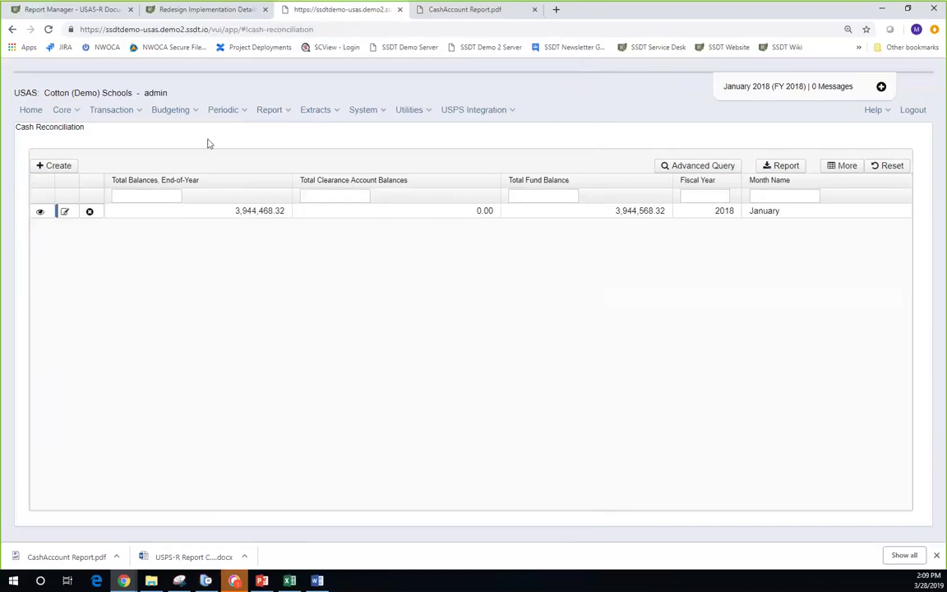
- Open the Five Year Forecast report from the Periodic menu
{"action": "left_click", "coordinate": [245, 112]}
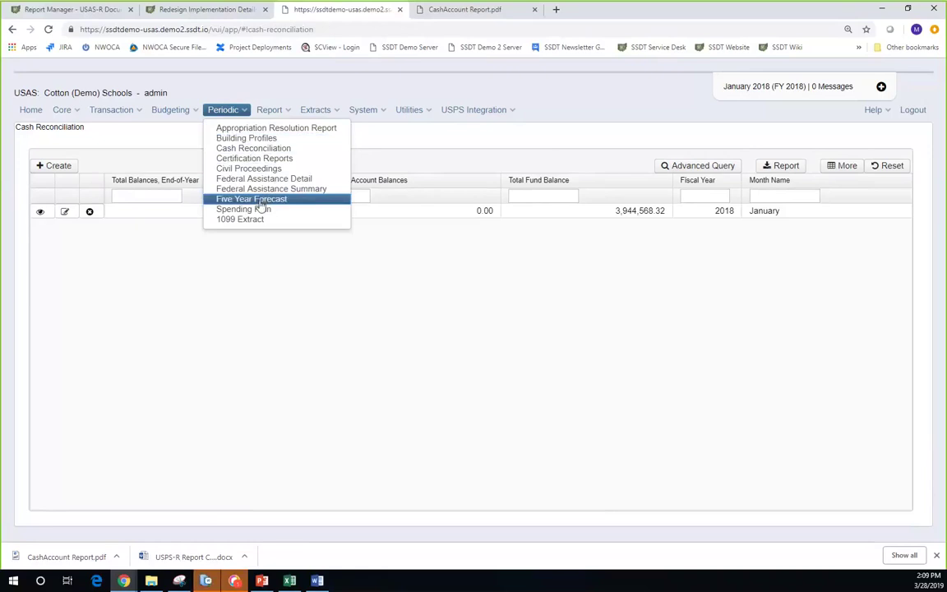
{"action": "left_click", "coordinate": [260, 201]}
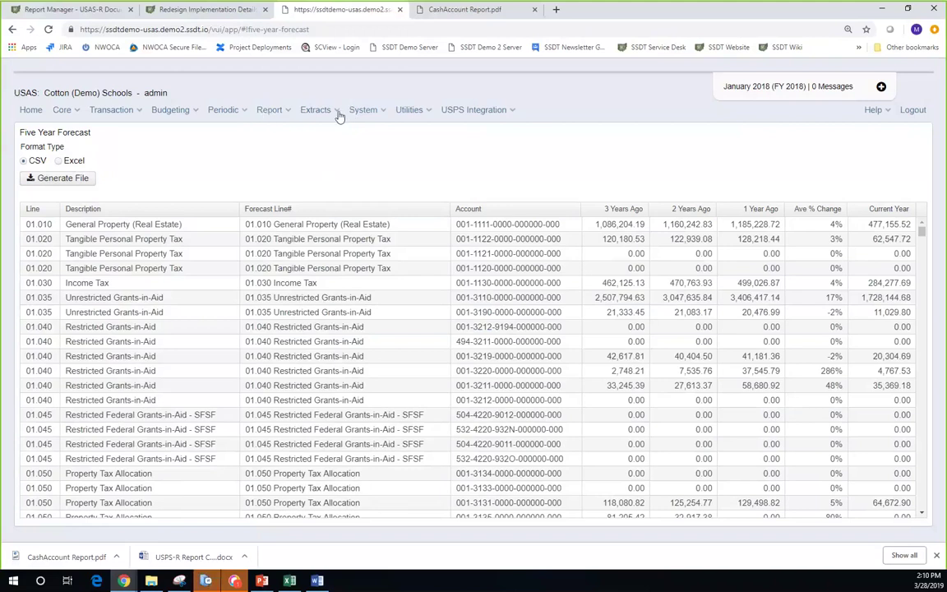
- Browse the Periodic menu options with the Five Year Forecast loaded
{"action": "left_click", "coordinate": [236, 117]}
- Look over the Extracts menu, then the System menu with Roles and Users
{"action": "left_click", "coordinate": [317, 113]}
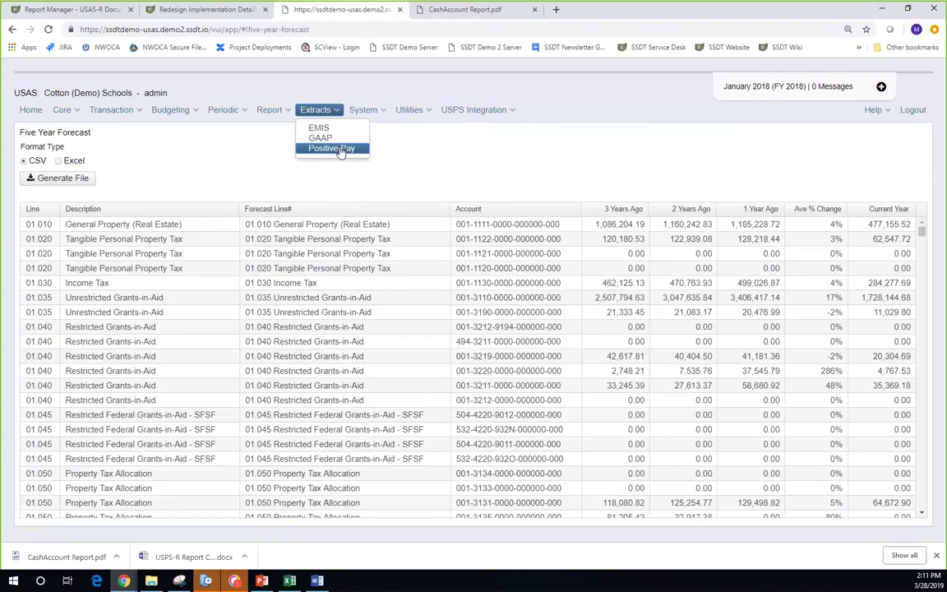
{"action": "left_click", "coordinate": [380, 115]}
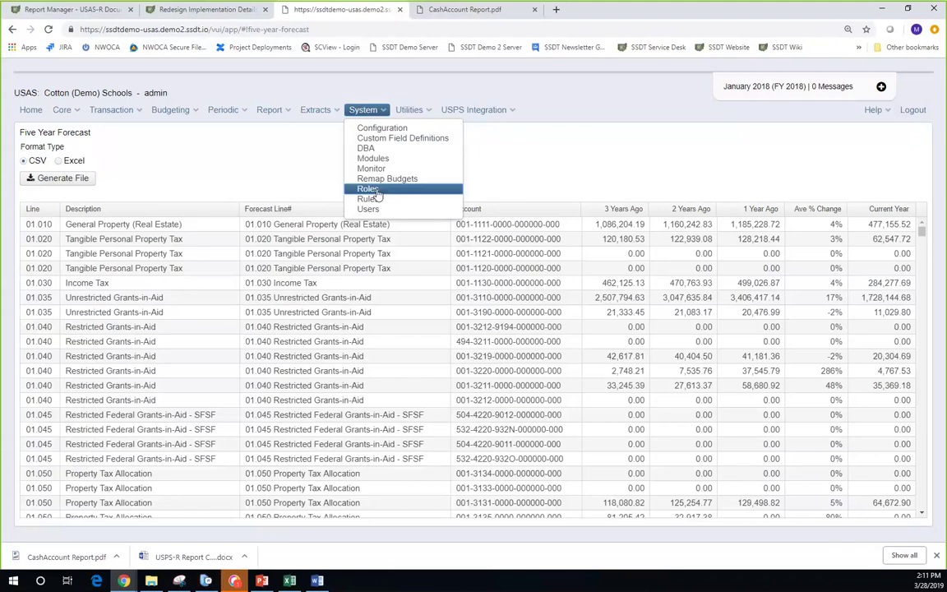
{"action": "mouse_move", "coordinate": [121, 112]}
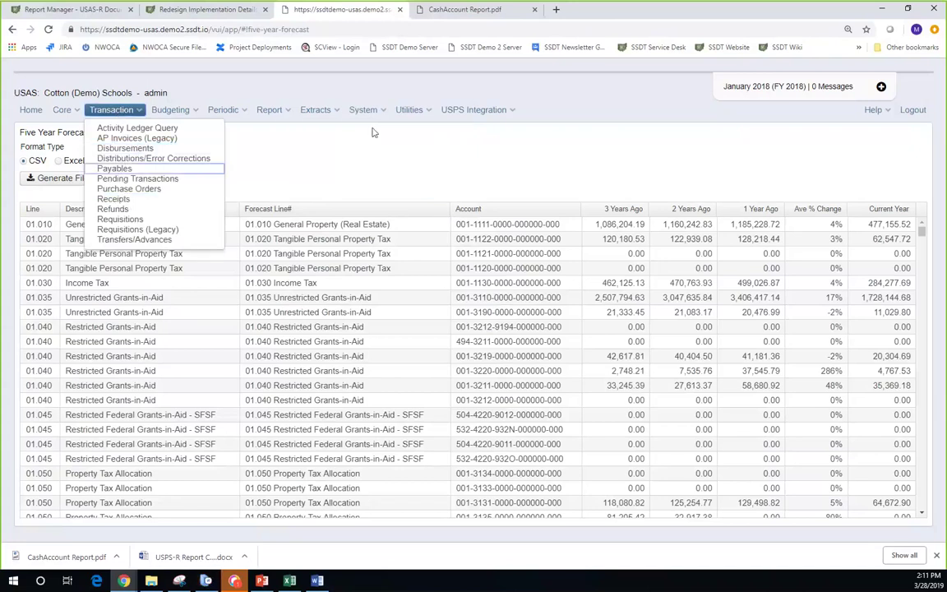
{"action": "mouse_move", "coordinate": [381, 116]}
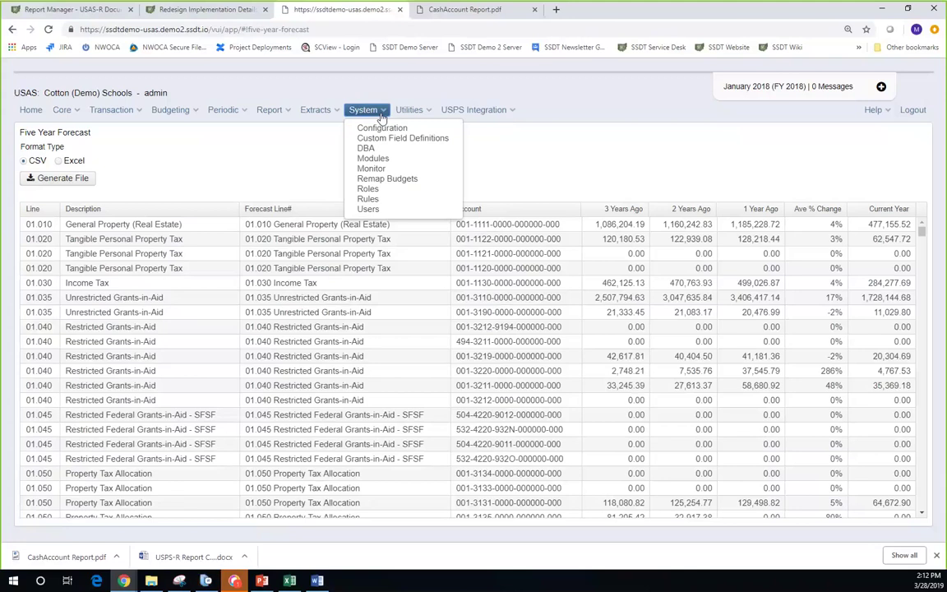
- Open the Utilities menu listing Job Scheduler, File Import and Mass Load
{"action": "left_click", "coordinate": [415, 112]}
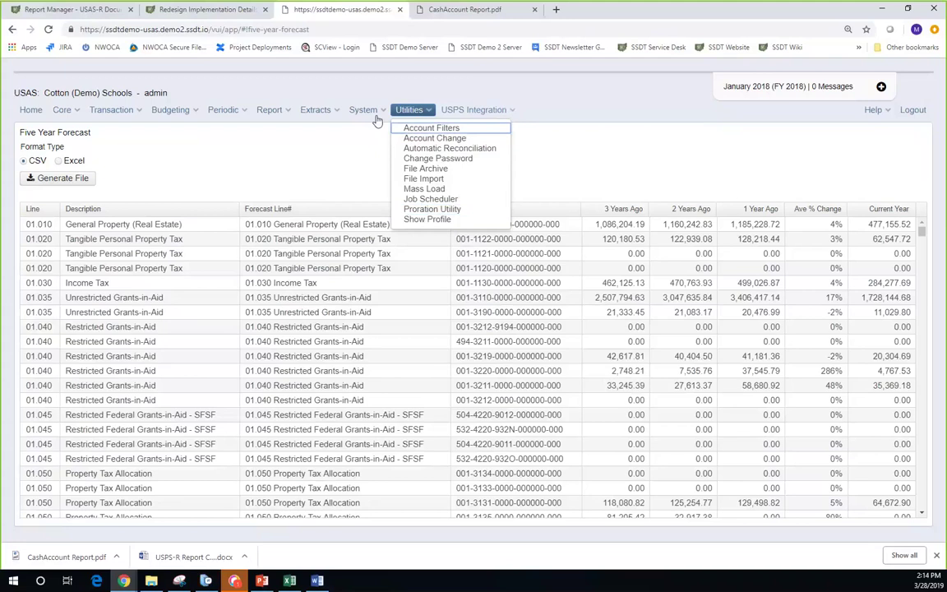
- Dismiss the Utilities menu, leaving only the Five Year Forecast lines visible
{"action": "left_click", "coordinate": [111, 109]}
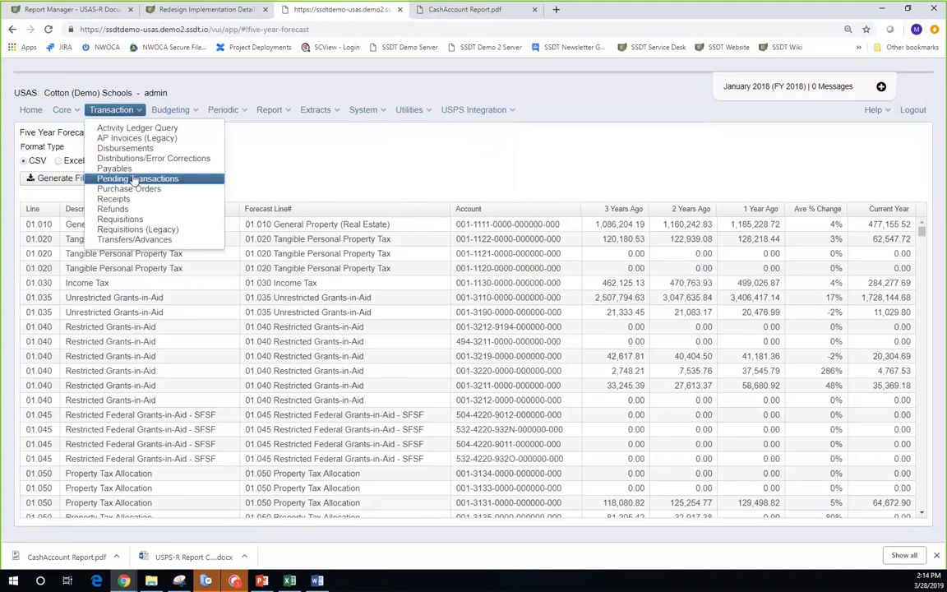
{"action": "left_click", "coordinate": [511, 115]}
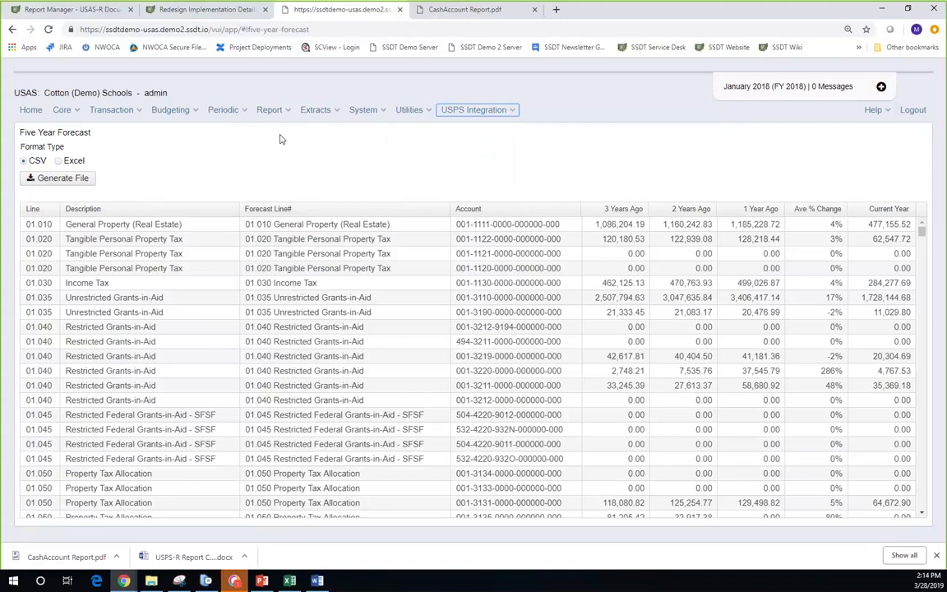
- Bring up the Report menu listing Report Manager and Custom Report Creator
{"action": "left_click", "coordinate": [288, 113]}
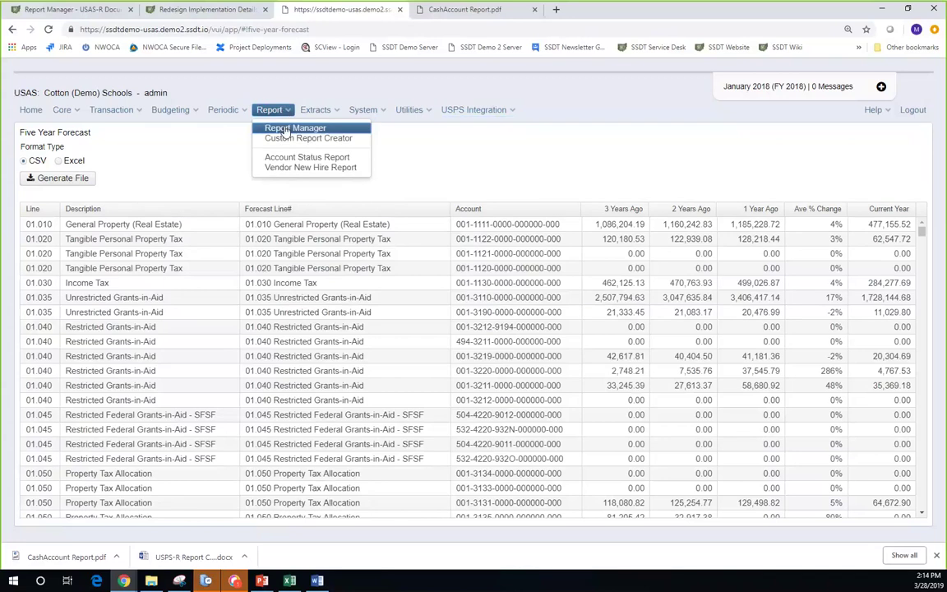
- Go to Report Manager and load the favourited SSDT Budget Summary definition
{"action": "left_click", "coordinate": [285, 129]}
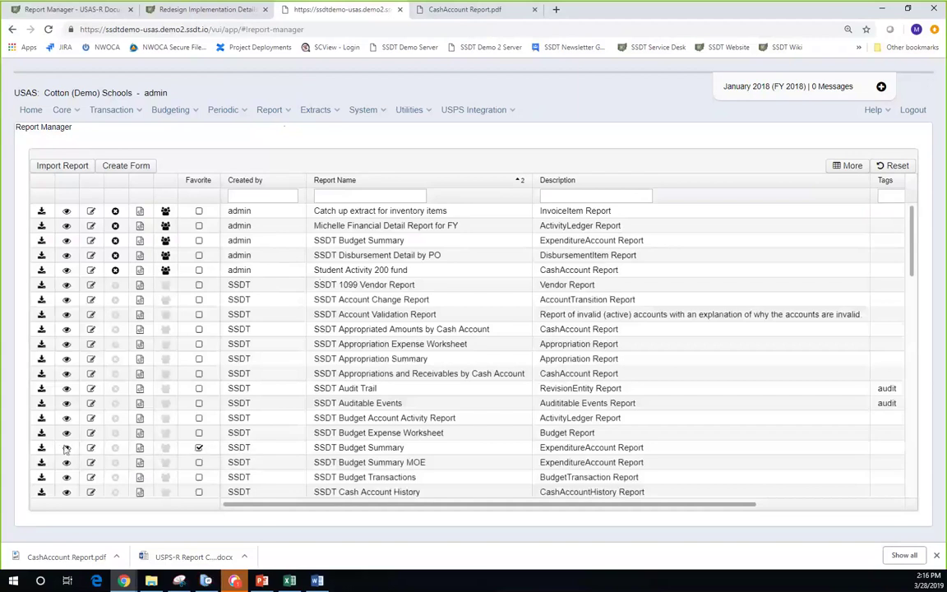
{"action": "left_click", "coordinate": [69, 451]}
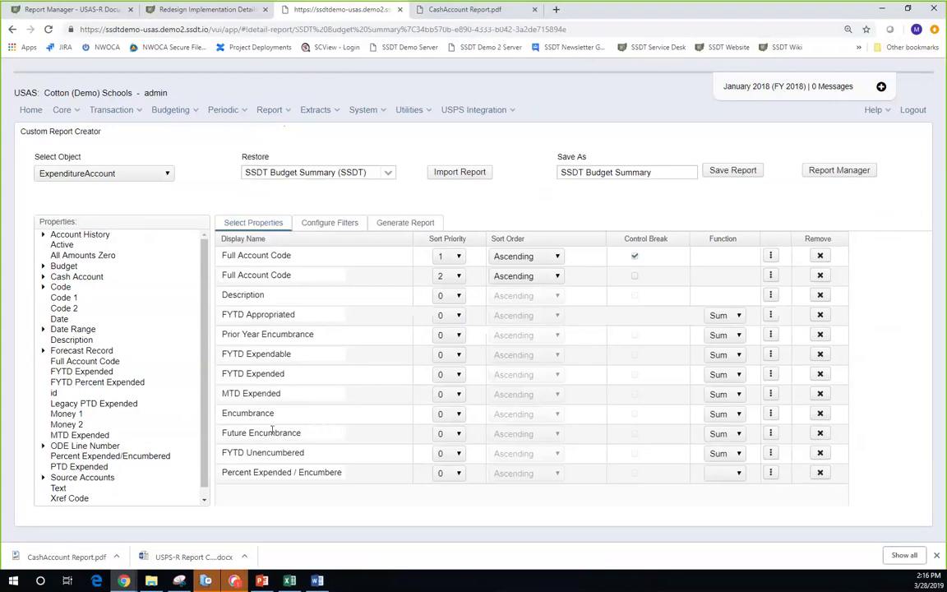
- Remove the Future Encumbrance column and show the Full Account Code filter settings
{"action": "left_click", "coordinate": [819, 433]}
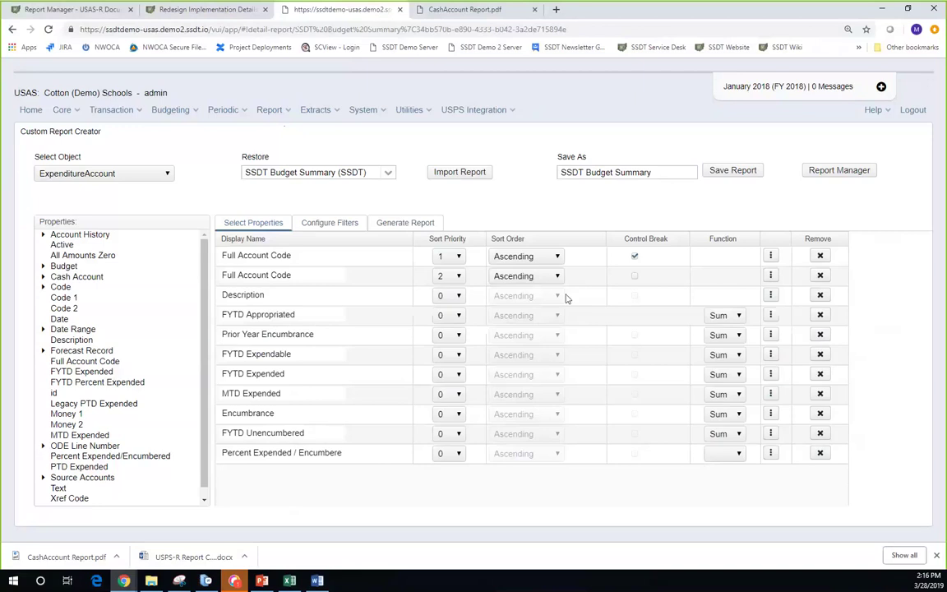
{"action": "left_click", "coordinate": [337, 225]}
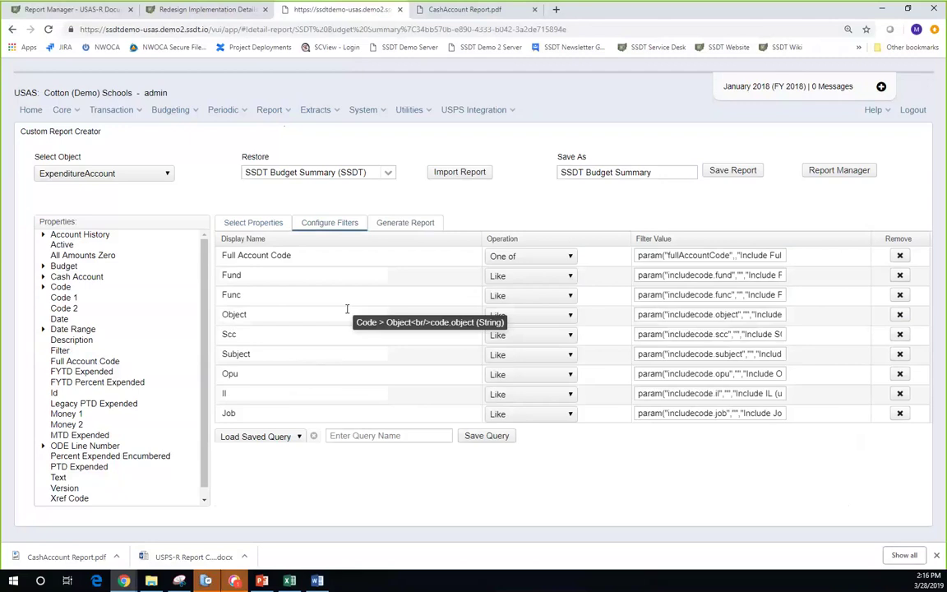
- Show the Budget Summary Report's generation options: PDF download, Letter, Landscape
{"action": "left_click", "coordinate": [413, 225]}
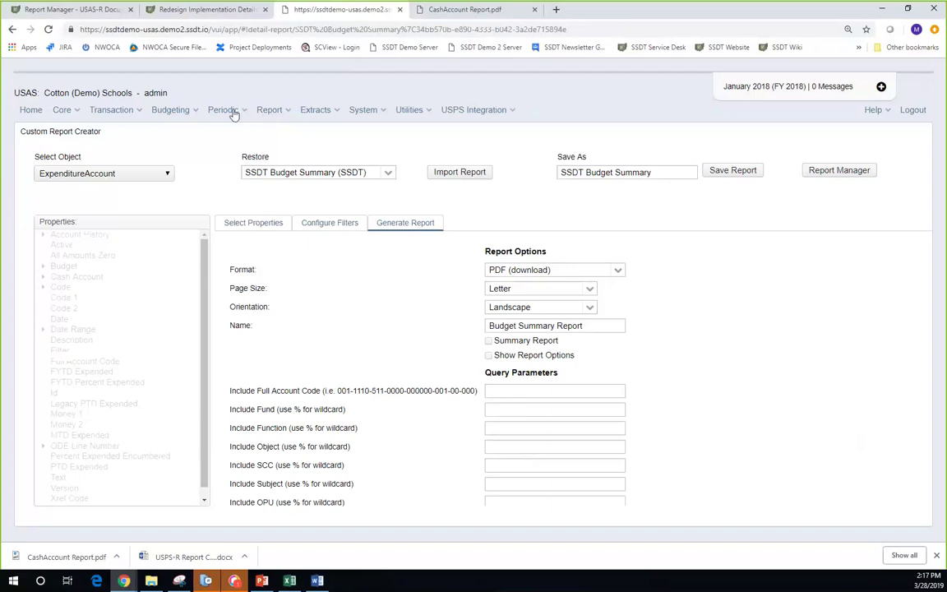
- Return to Report Manager and filter the report names by %cash%
{"action": "left_click", "coordinate": [269, 111]}
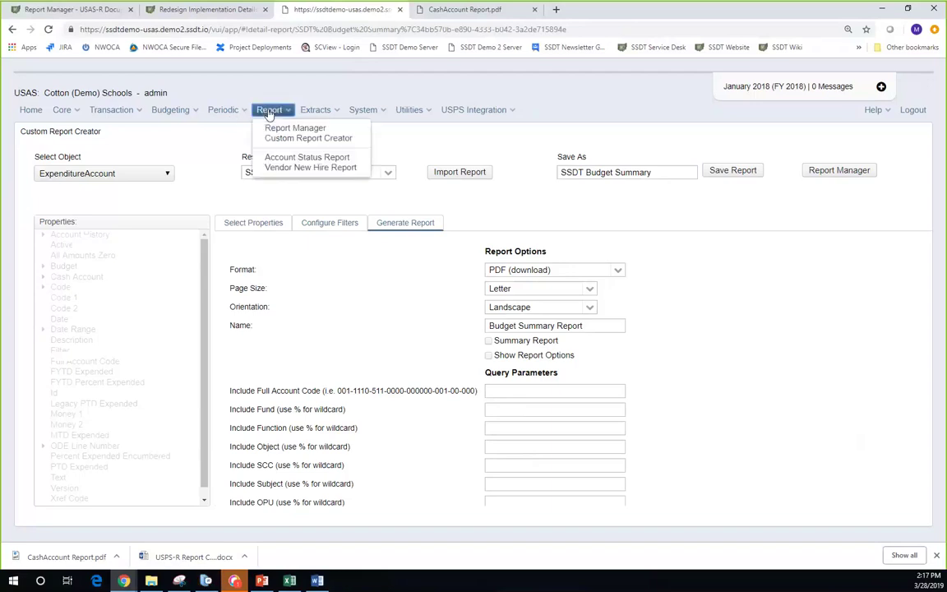
{"action": "left_click", "coordinate": [272, 129]}
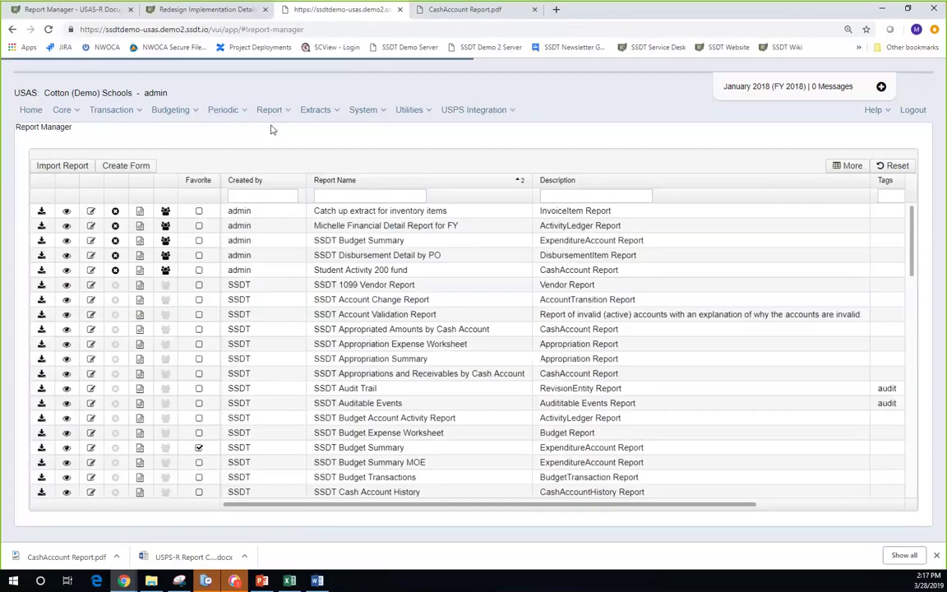
{"action": "left_click", "coordinate": [335, 196]}
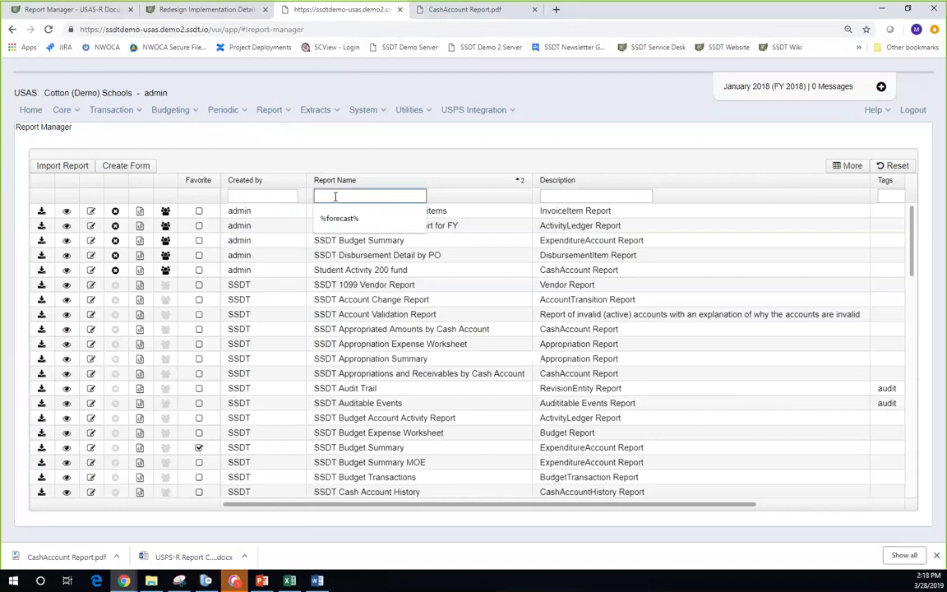
{"action": "type", "text": "cash"}
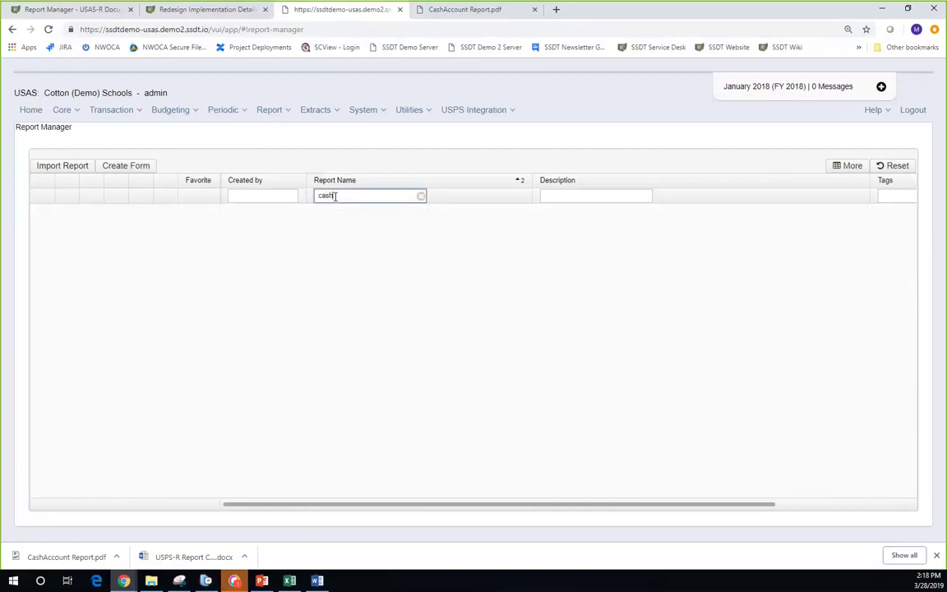
{"action": "key", "text": "BackSpace"}
{"action": "key", "text": "BackSpace"}
{"action": "key", "text": "BackSpace"}
{"action": "key", "text": "BackSpace"}
{"action": "type", "text": "%"}
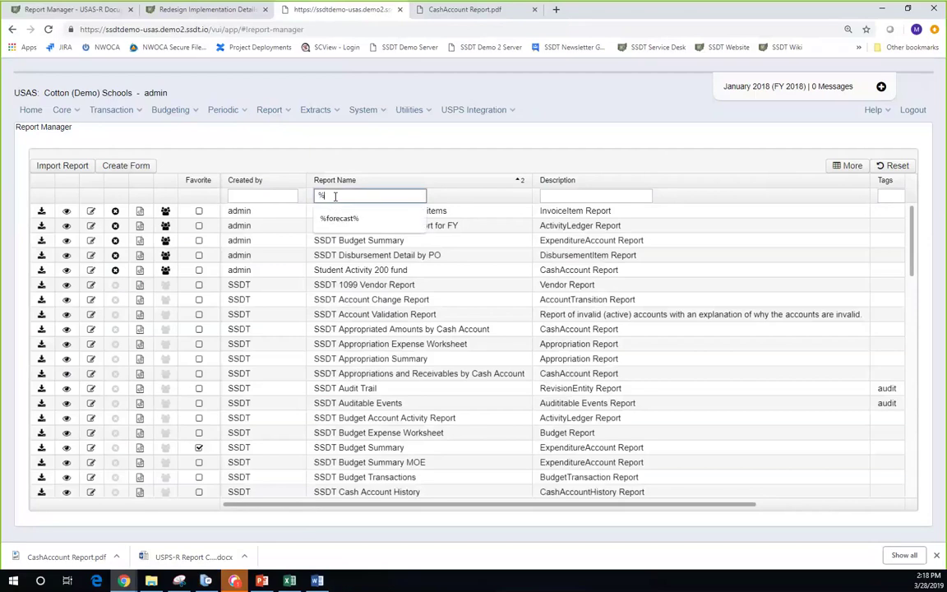
{"action": "type", "text": "cash%"}
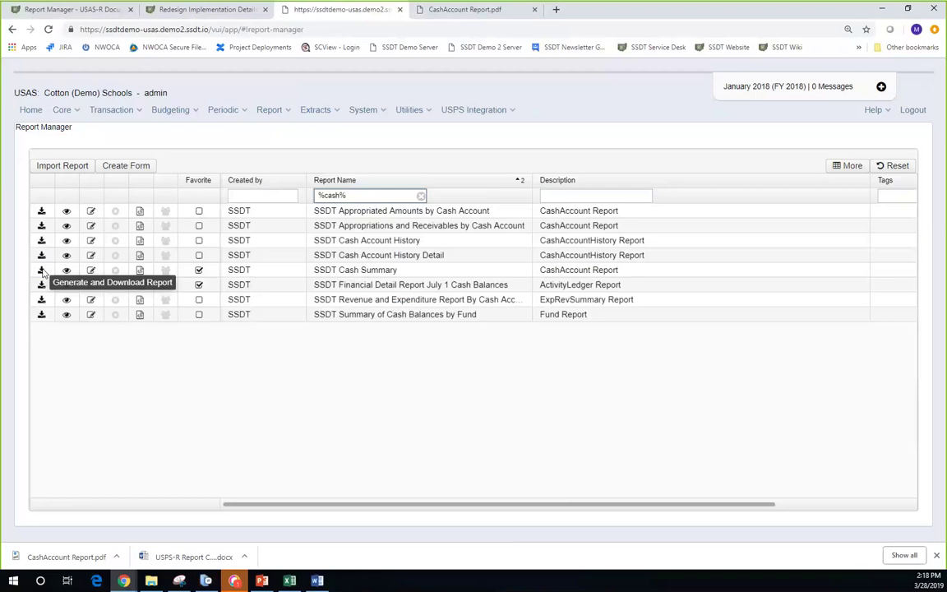
- Start generating SSDT Cash Summary, keep Most Recent options, and set Active only? to t
{"action": "left_click", "coordinate": [42, 270]}
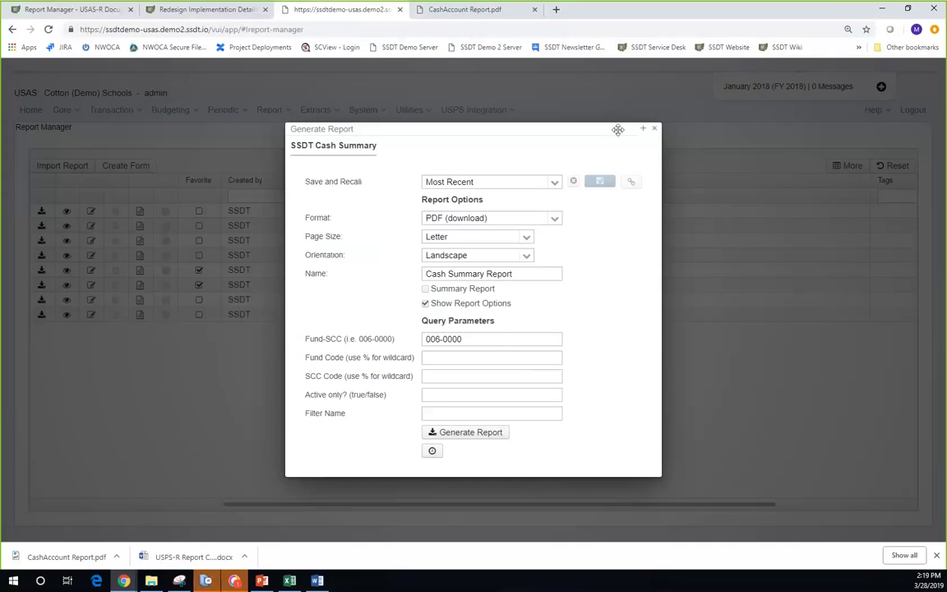
{"action": "left_click", "coordinate": [555, 185]}
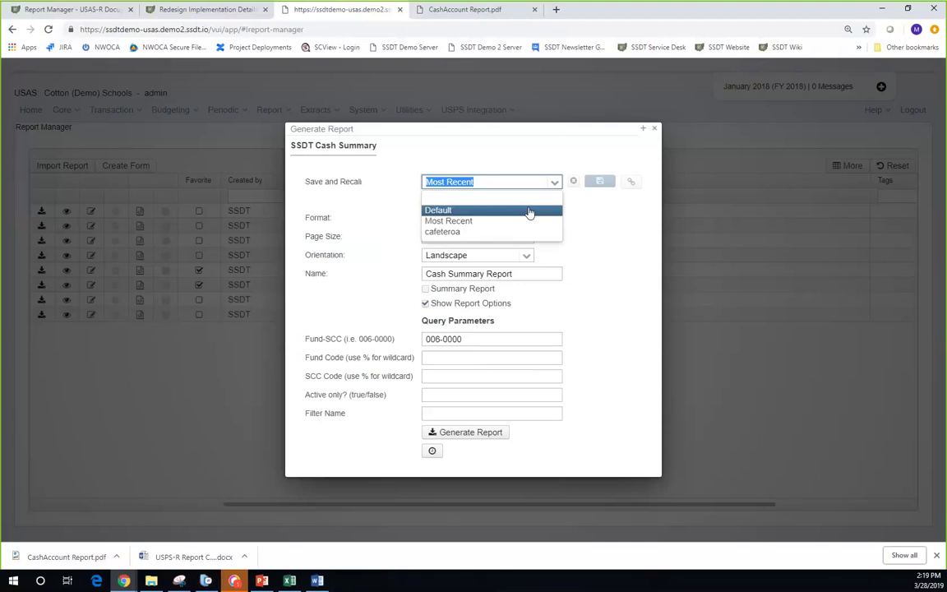
{"action": "key", "text": "Down"}
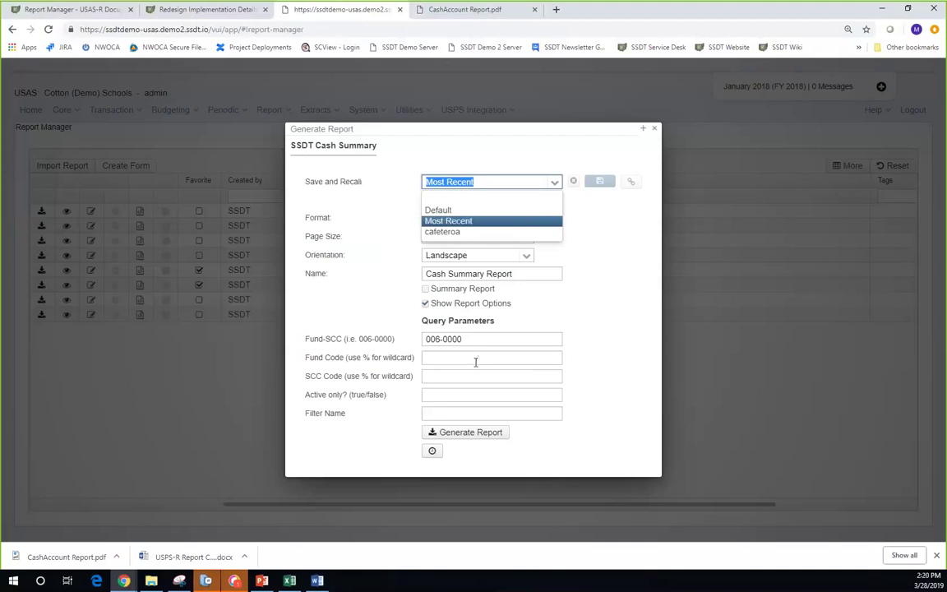
{"action": "left_click", "coordinate": [484, 341]}
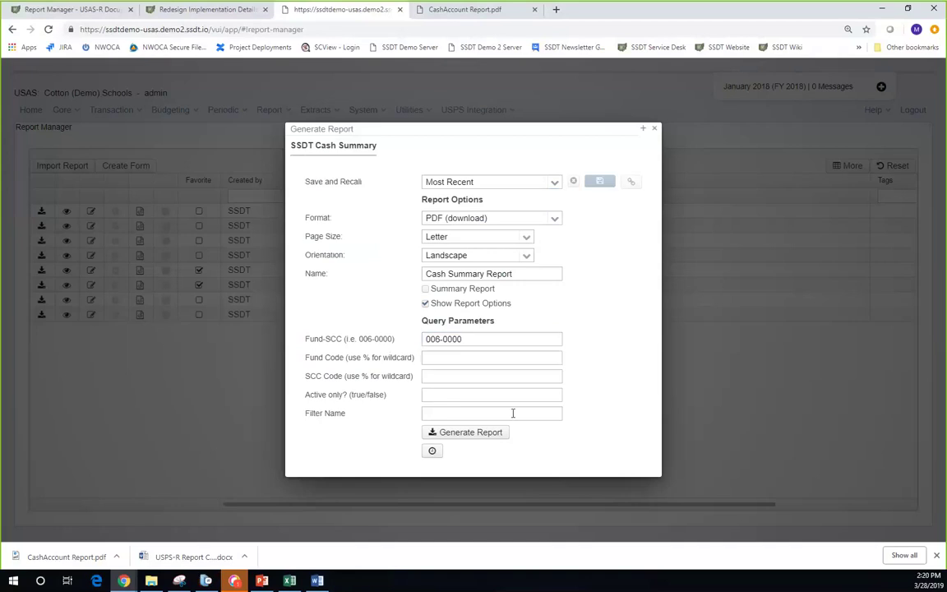
{"action": "left_click", "coordinate": [543, 395]}
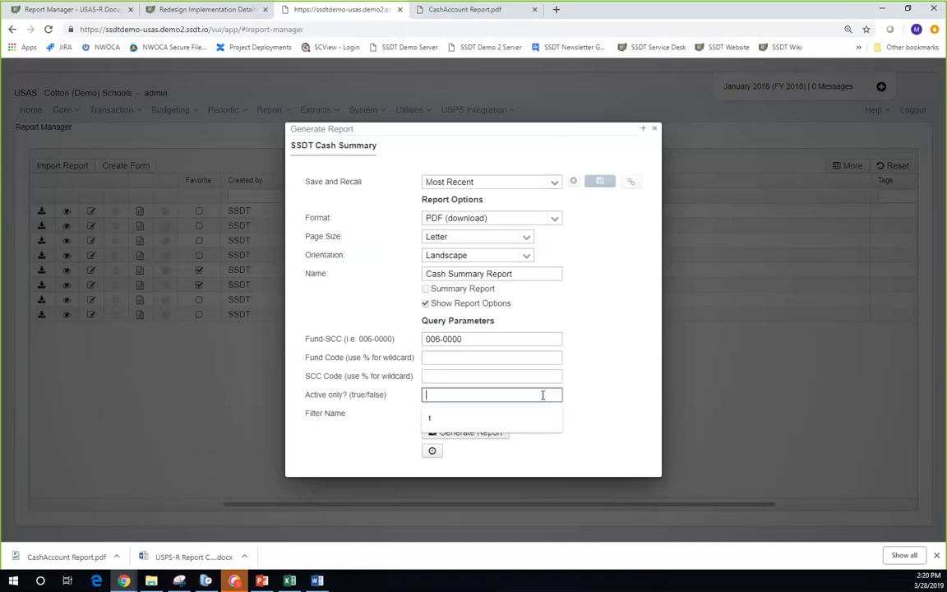
{"action": "type", "text": "t"}
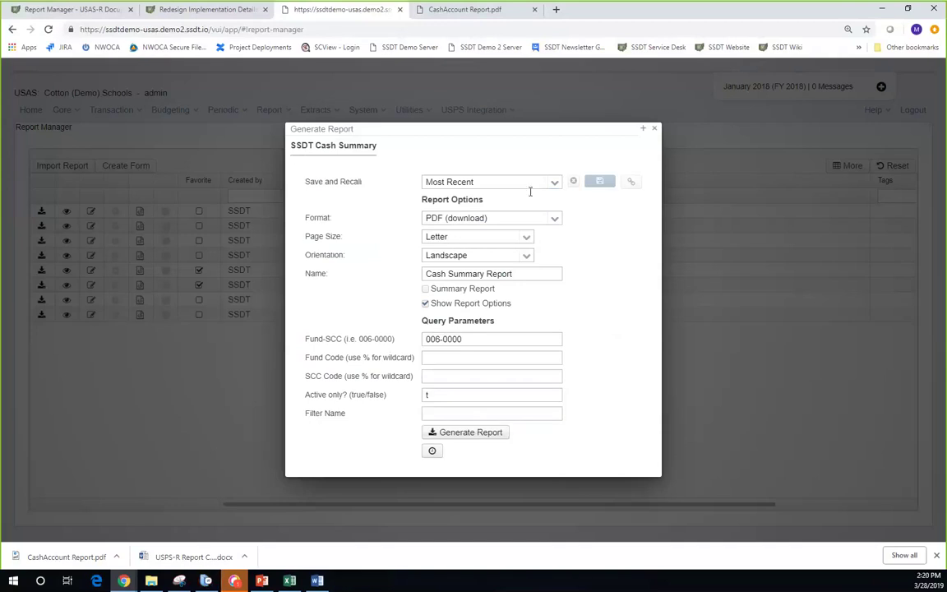
- Save the current Cash Summary options as a new option set named Lunchroom
{"action": "left_click", "coordinate": [555, 184]}
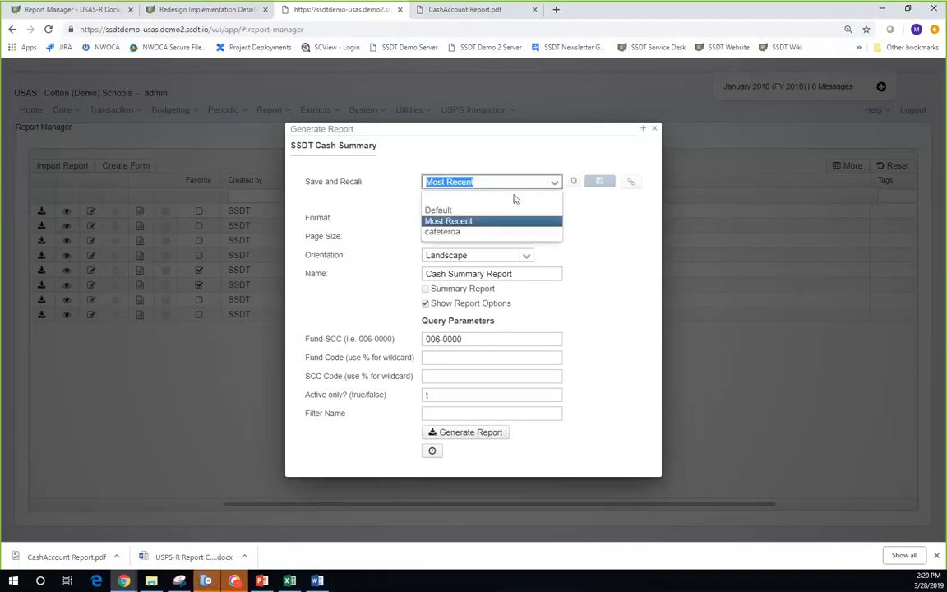
{"action": "left_click", "coordinate": [432, 202]}
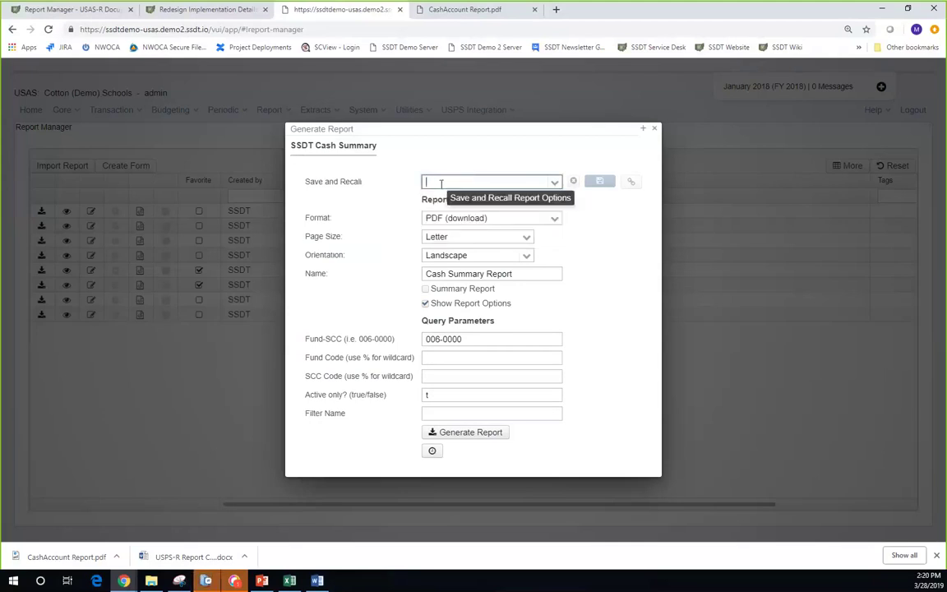
{"action": "type", "text": "C"}
{"action": "key", "text": "BackSpace"}
{"action": "type", "text": "Lunch"}
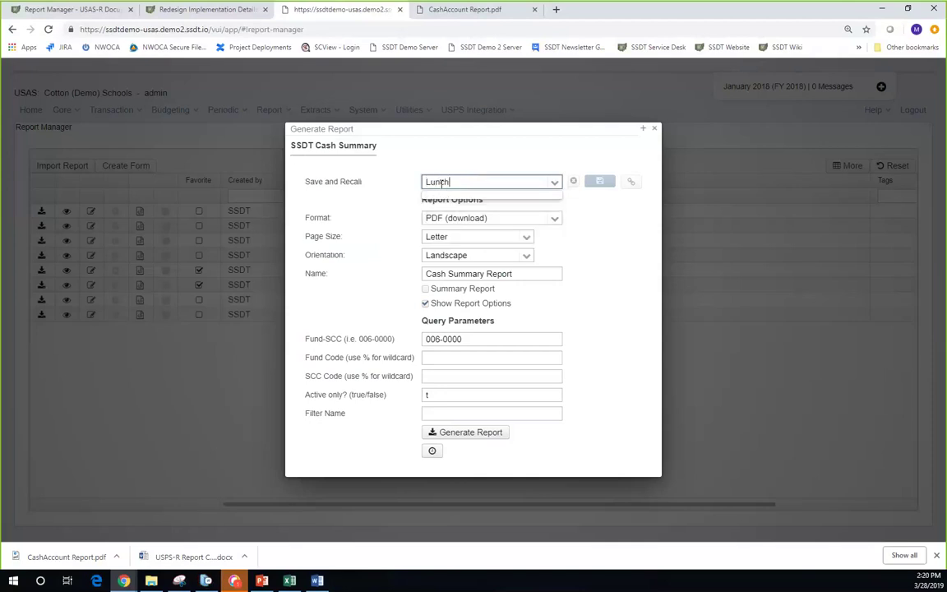
{"action": "type", "text": "room"}
{"action": "key", "text": "Tab"}
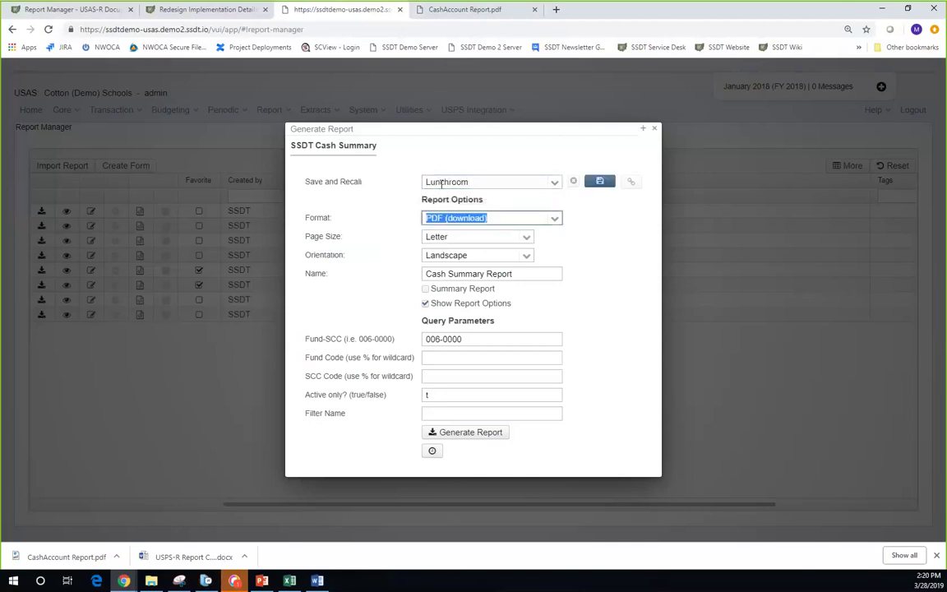
{"action": "left_click", "coordinate": [598, 183]}
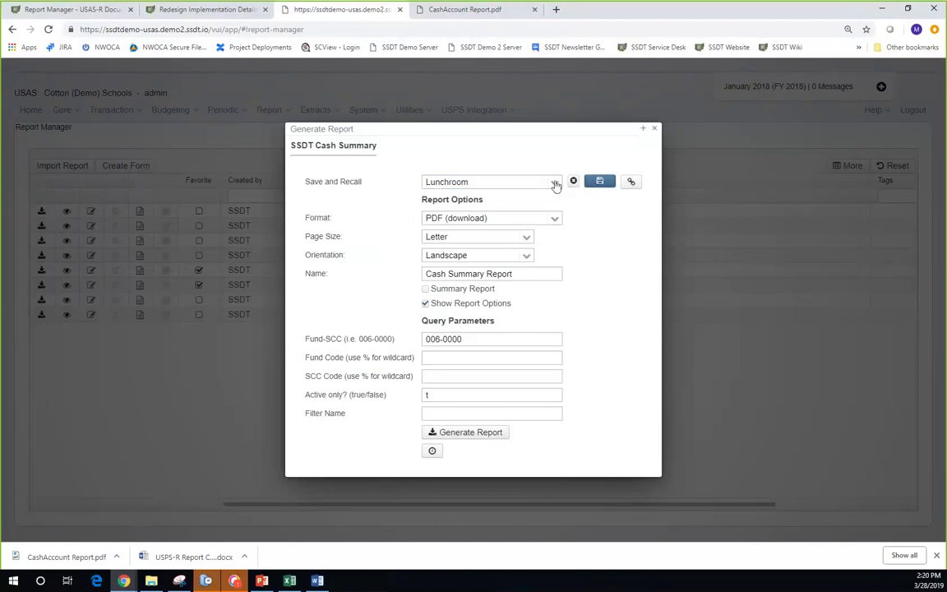
{"action": "left_click", "coordinate": [554, 185]}
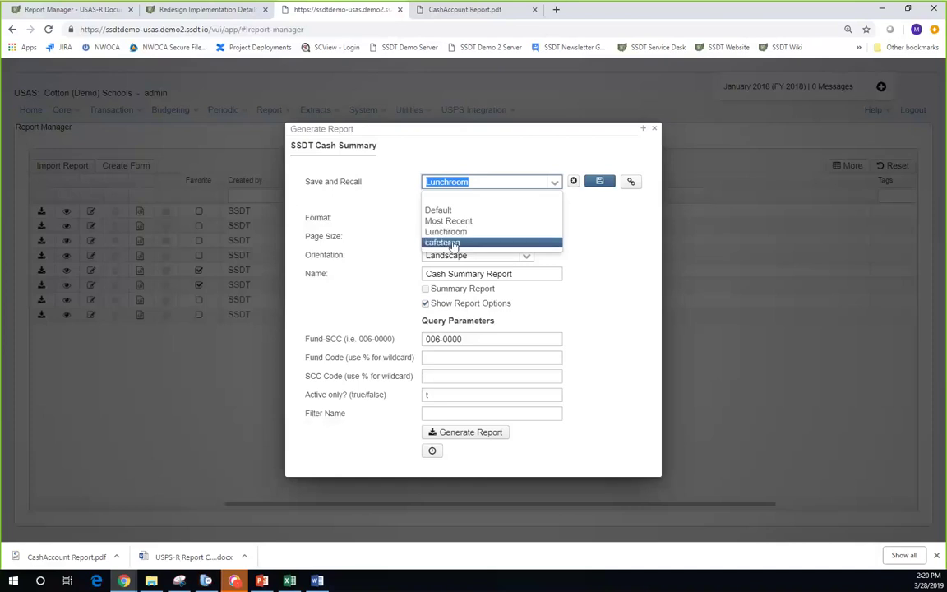
- Choose cafeteroa from the saved option sets, restoring Fund-SCC 006-0000 and Active only t
{"action": "left_click", "coordinate": [452, 243]}
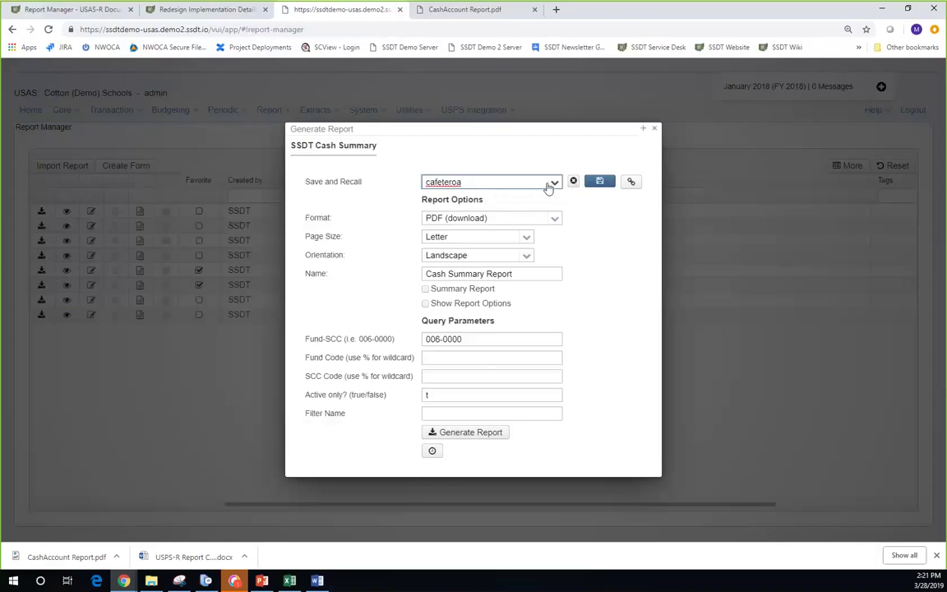
{"action": "left_click", "coordinate": [485, 182]}
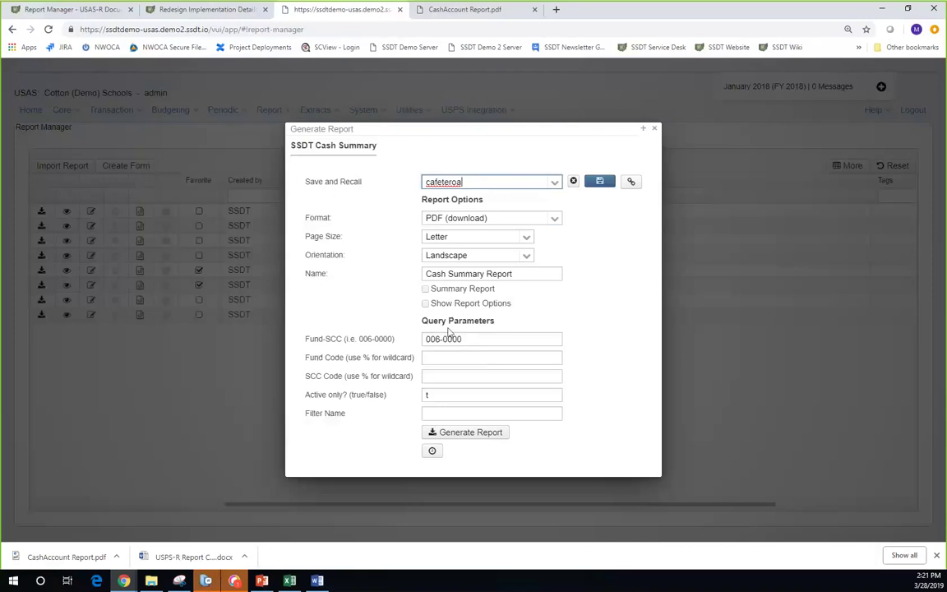
- Delete the 006-0000 Fund-SCC value, trying then erasing Fund Code entries 200 and 57%
{"action": "left_click", "coordinate": [466, 339]}
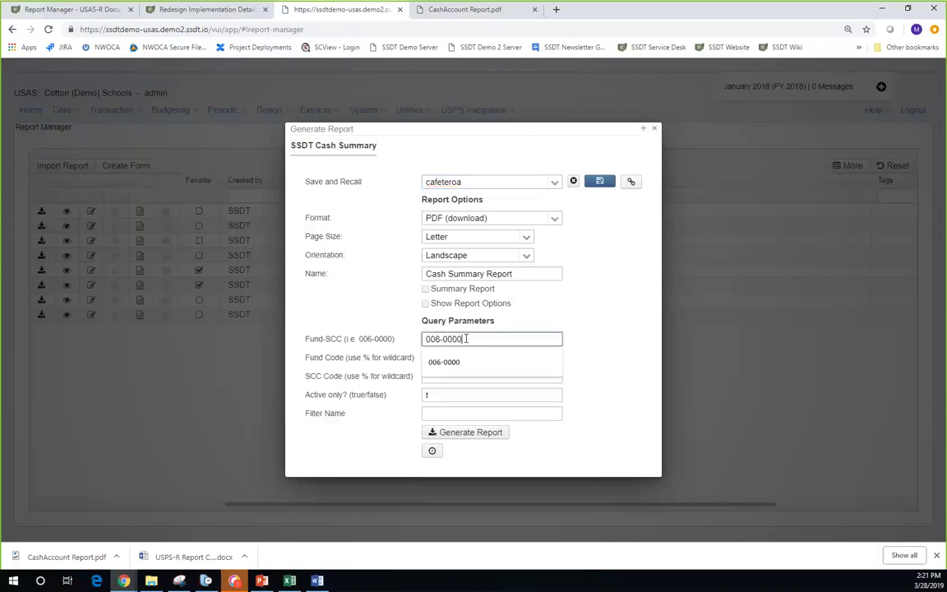
{"action": "left_click_drag", "start_coordinate": [466, 339], "coordinate": [414, 342]}
{"action": "key", "text": "BackSpace"}
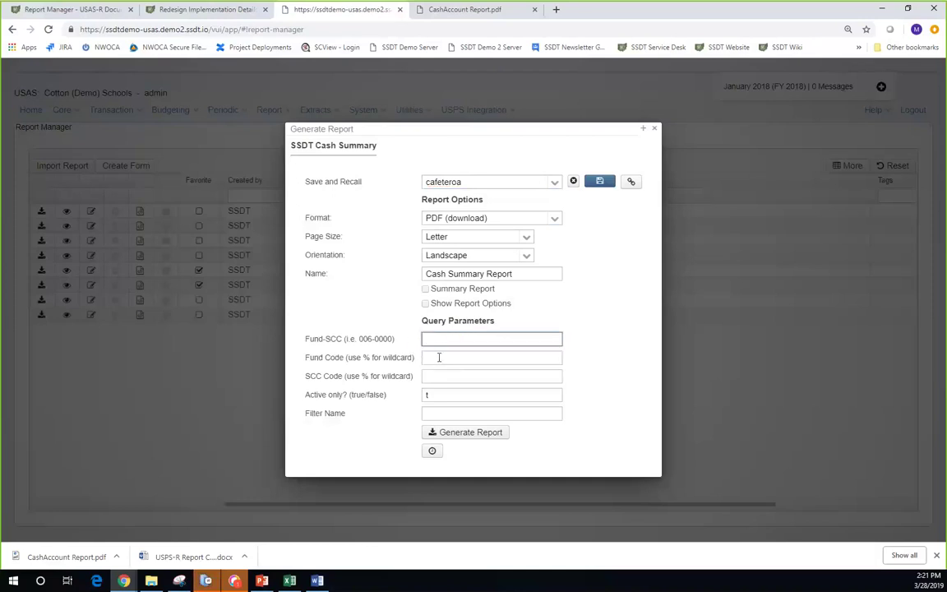
{"action": "left_click", "coordinate": [437, 358]}
{"action": "type", "text": "200"}
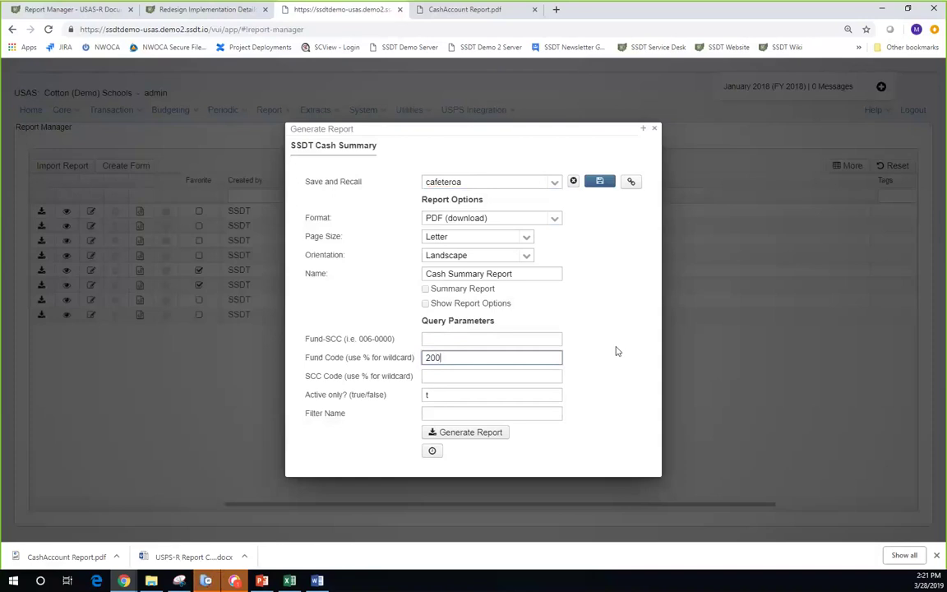
{"action": "key", "text": "BackSpace"}
{"action": "key", "text": "BackSpace"}
{"action": "key", "text": "BackSpace"}
{"action": "type", "text": "57%"}
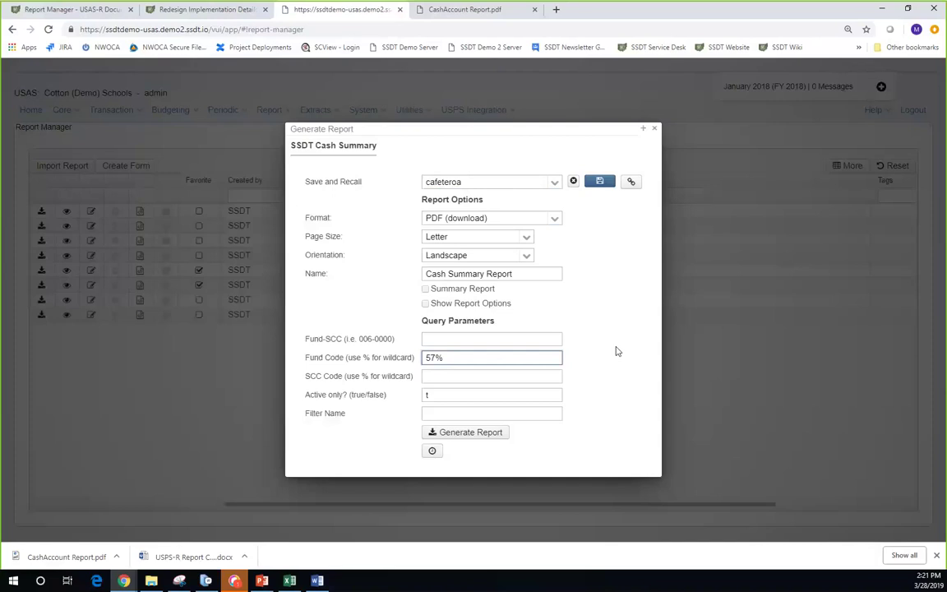
{"action": "key", "text": "BackSpace"}
{"action": "key", "text": "BackSpace"}
{"action": "key", "text": "BackSpace"}
{"action": "left_click", "coordinate": [435, 414]}
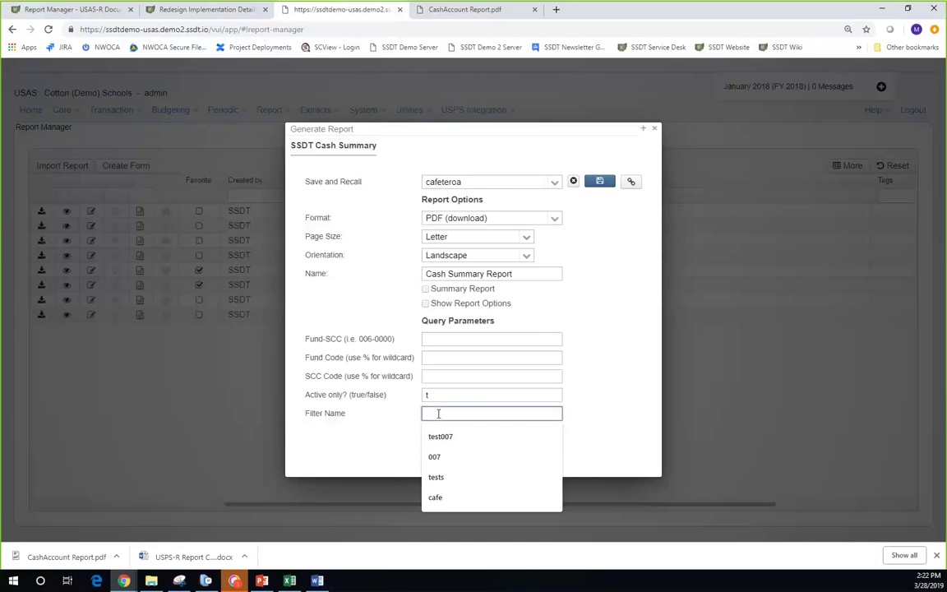
- Enter test as the Filter Name and delete the t from Active only?
{"action": "type", "text": "test"}
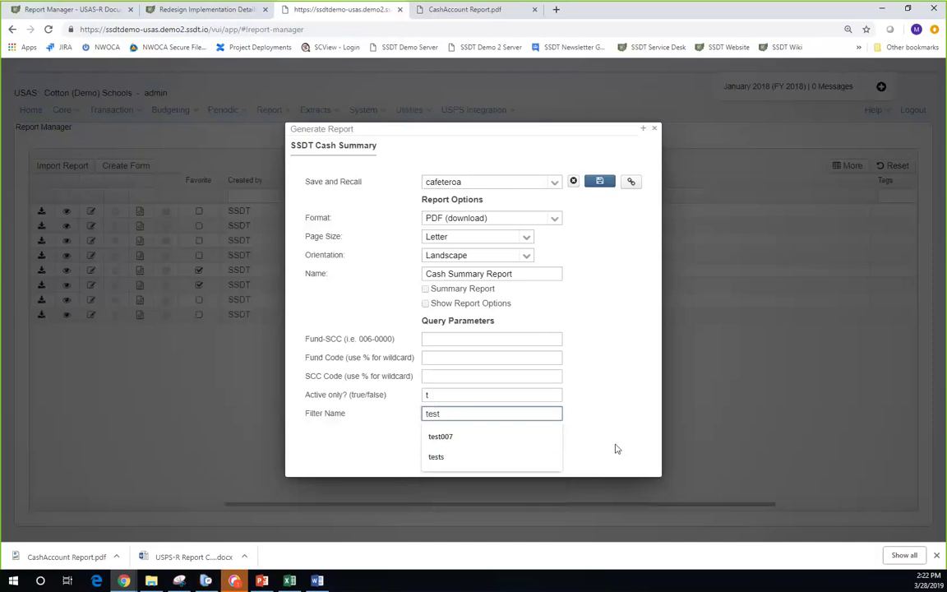
{"action": "left_click", "coordinate": [611, 446]}
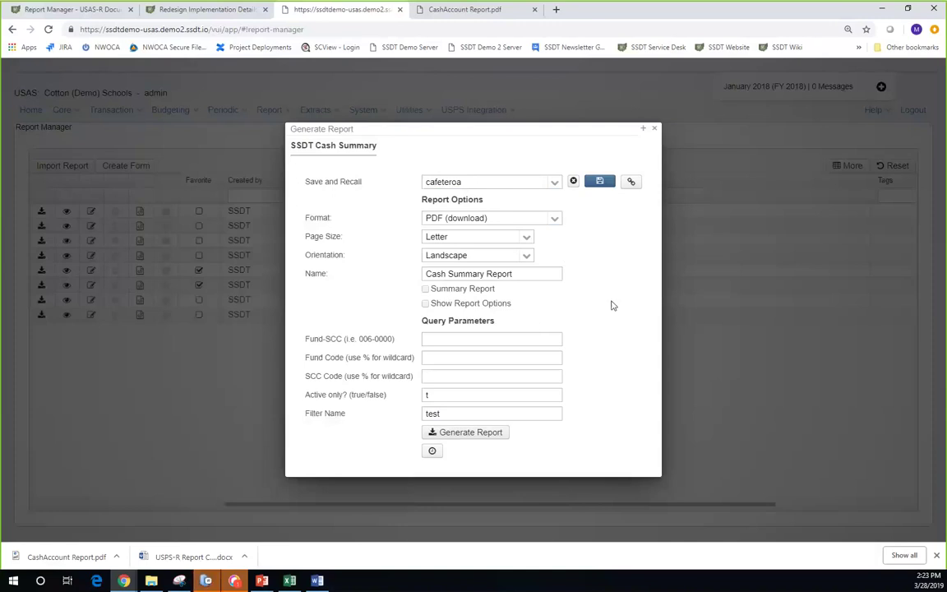
{"action": "left_click", "coordinate": [437, 394]}
{"action": "key", "text": "BackSpace"}
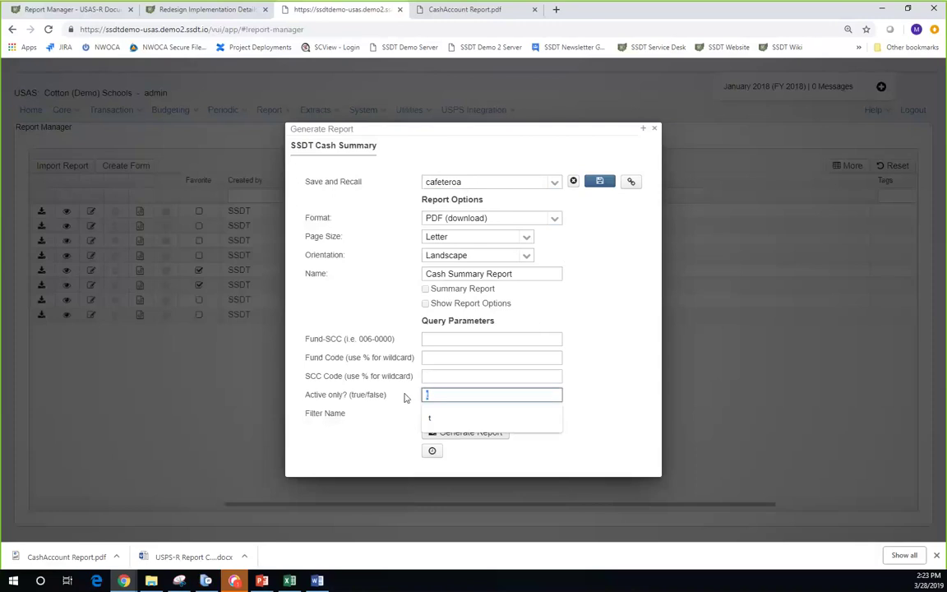
{"action": "key", "text": "Escape"}
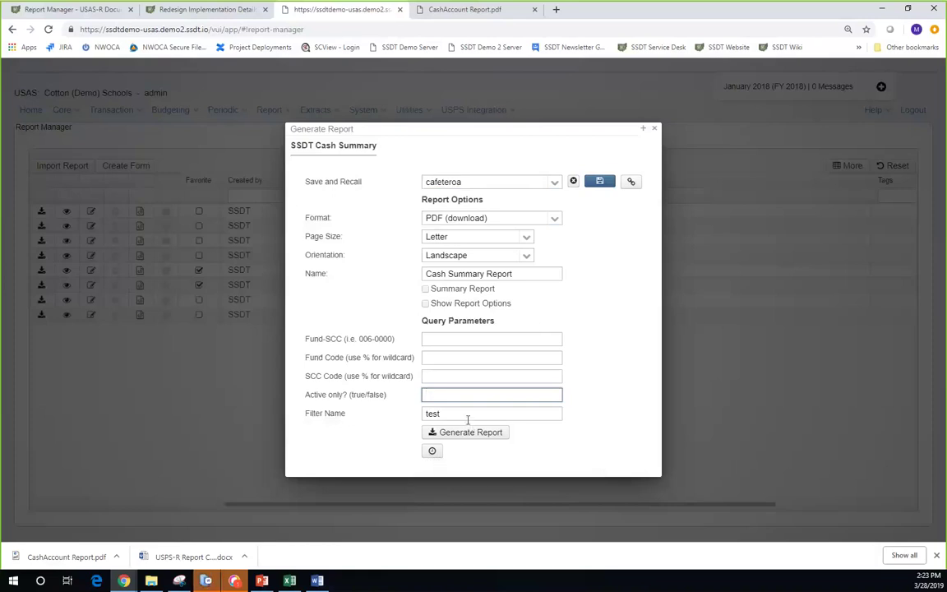
- Look at the Cash Summary report's cron scheduling options, then close both it and the Generate Report dialog
{"action": "left_click", "coordinate": [432, 452]}
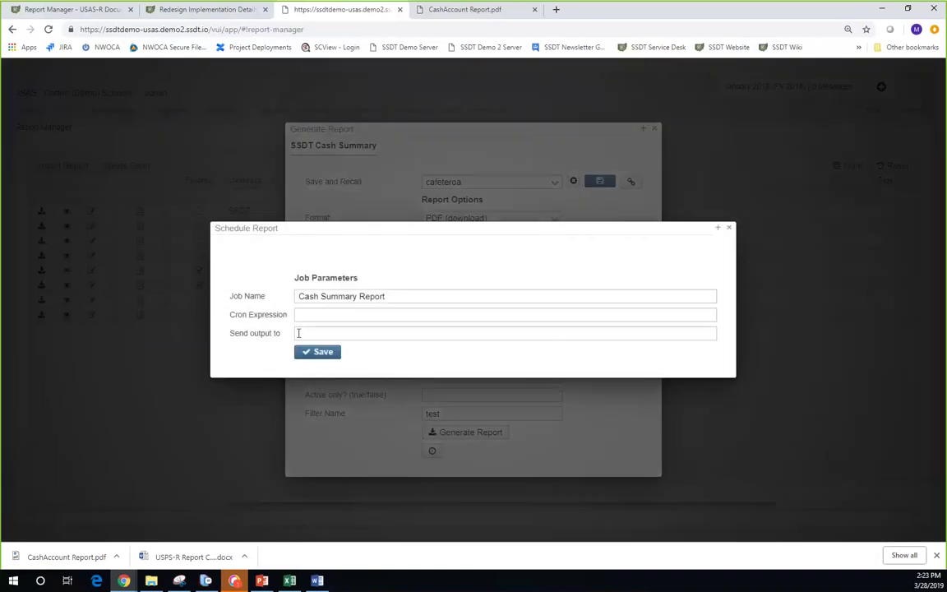
{"action": "left_click", "coordinate": [299, 315]}
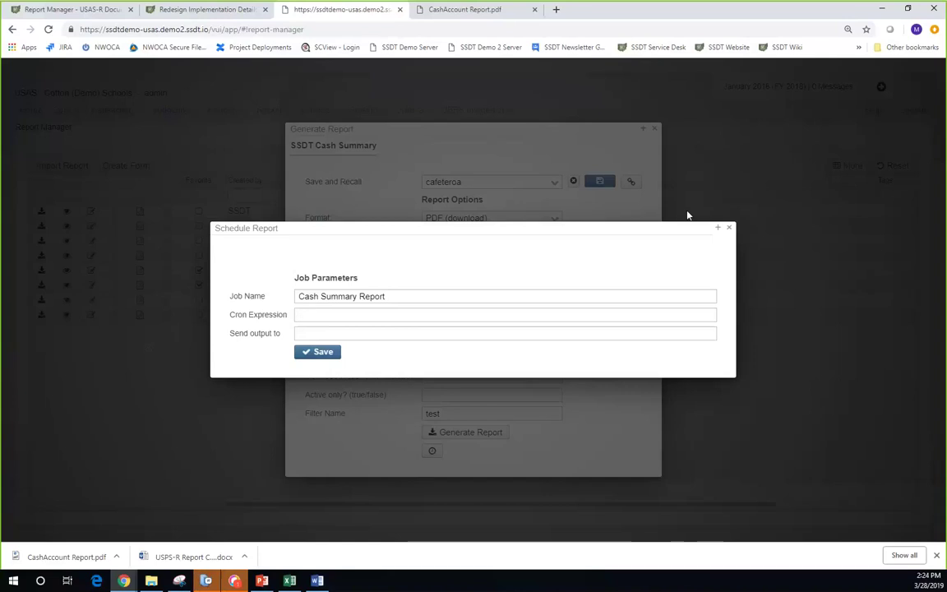
{"action": "left_click", "coordinate": [728, 229]}
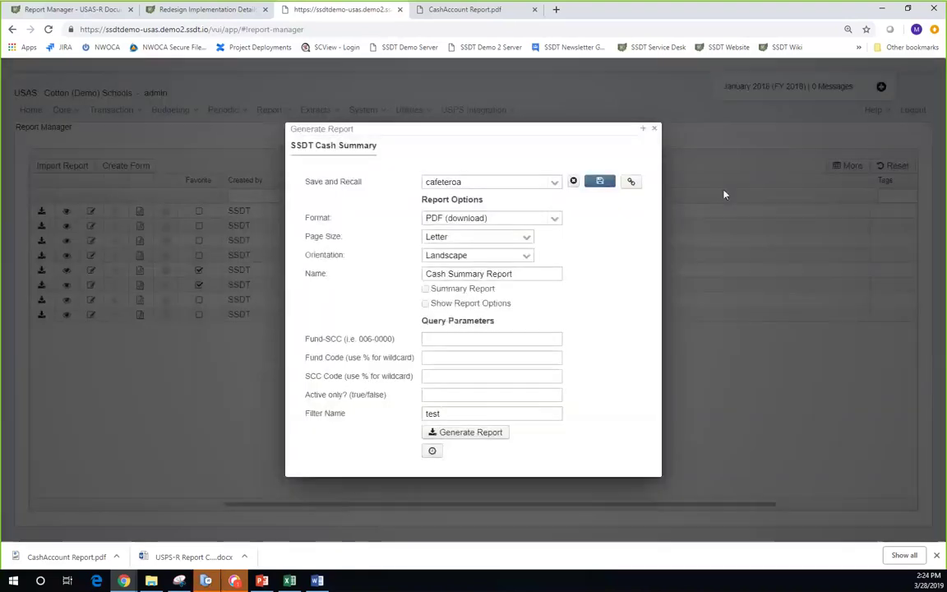
{"action": "left_click", "coordinate": [657, 130]}
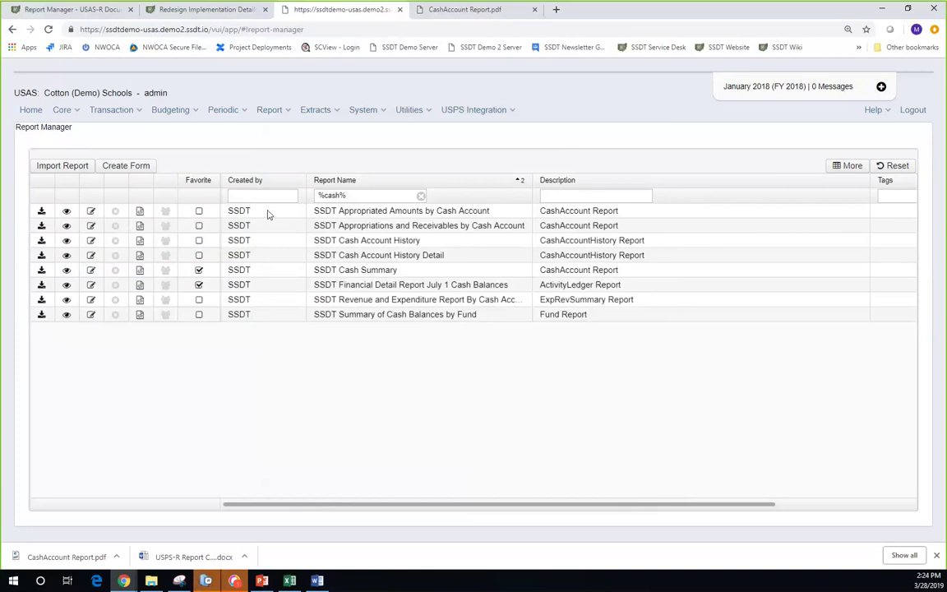
- Add the FYE tag to the first-row Appropriated Amounts report and check the Tags column
{"action": "left_click", "coordinate": [90, 211]}
{"action": "left_click", "coordinate": [421, 309]}
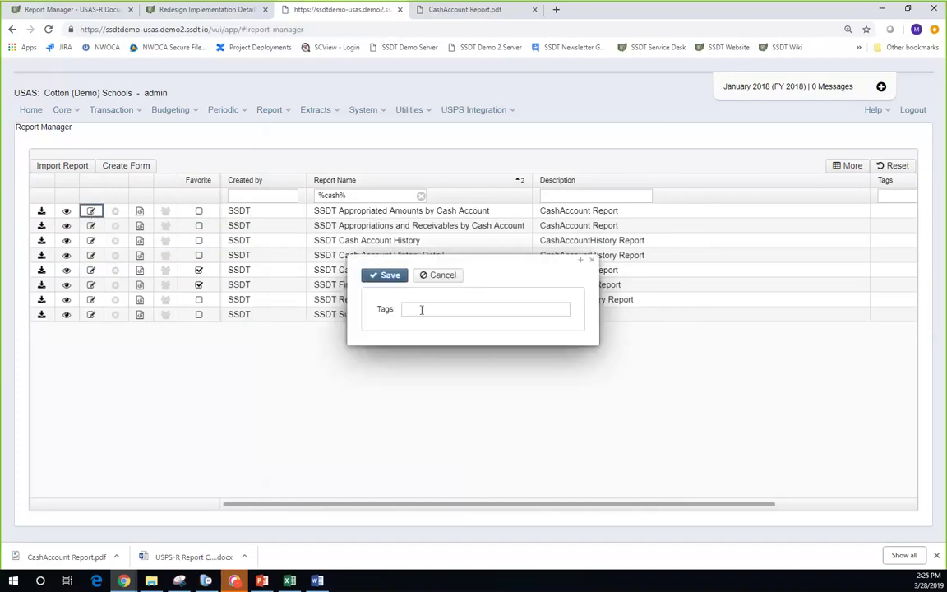
{"action": "type", "text": "F"}
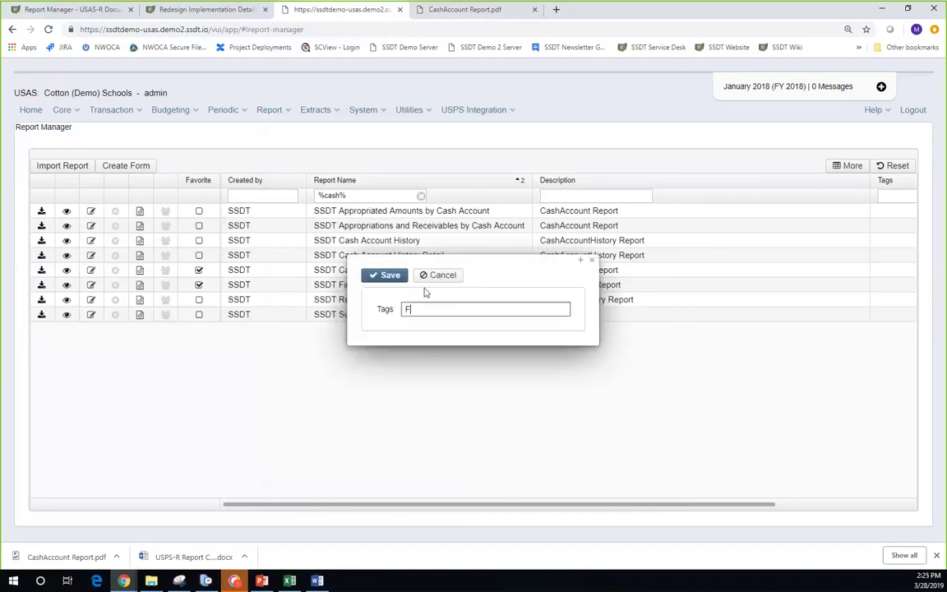
{"action": "type", "text": "YE"}
{"action": "key", "text": "Return"}
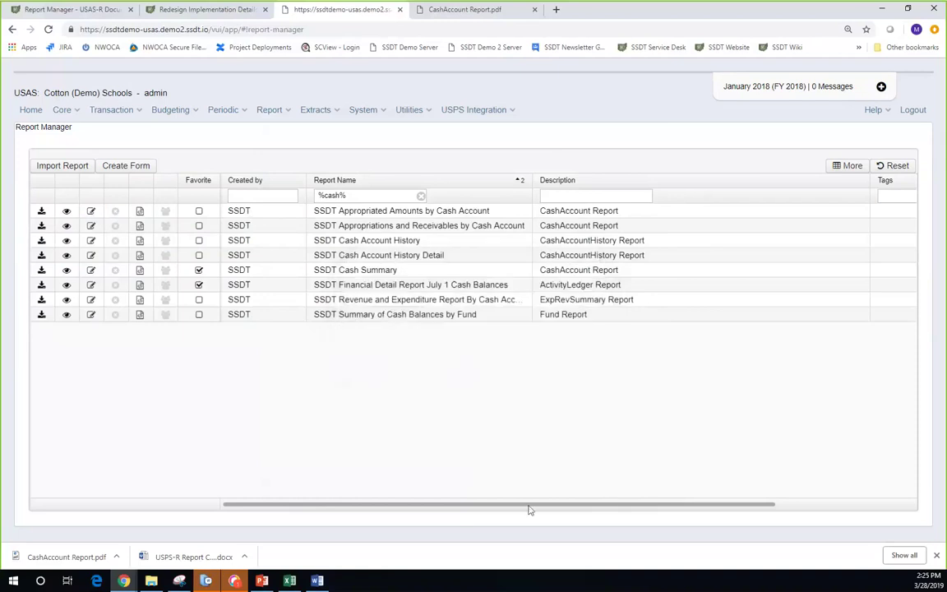
{"action": "scroll", "coordinate": [528, 509], "scroll_direction": "right", "scroll_amount": 3}
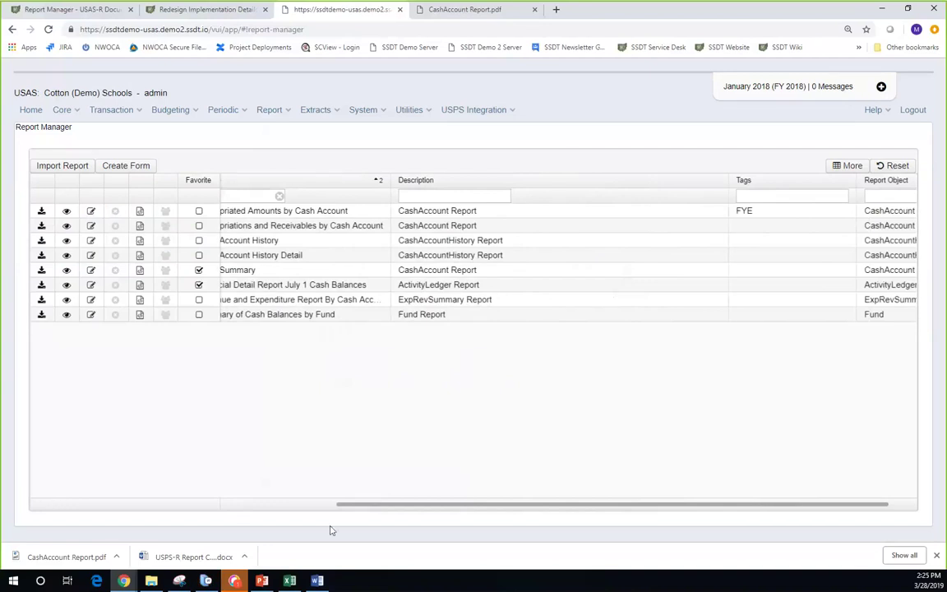
{"action": "left_click_drag", "start_coordinate": [363, 507], "coordinate": [197, 507]}
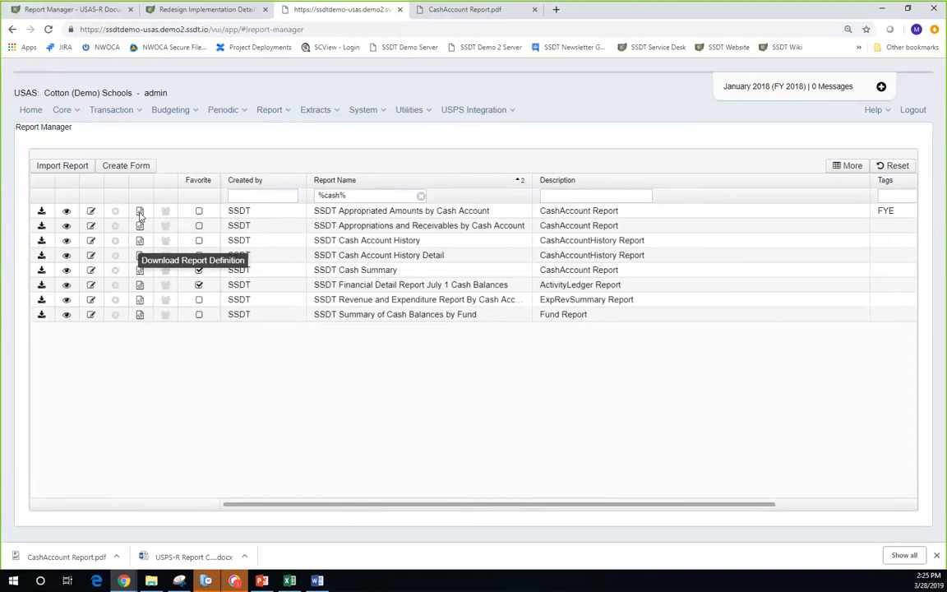
- Save the Appropriated Amounts report definition file under the name 'My masterpiece'
{"action": "key", "text": "shift+Tab"}
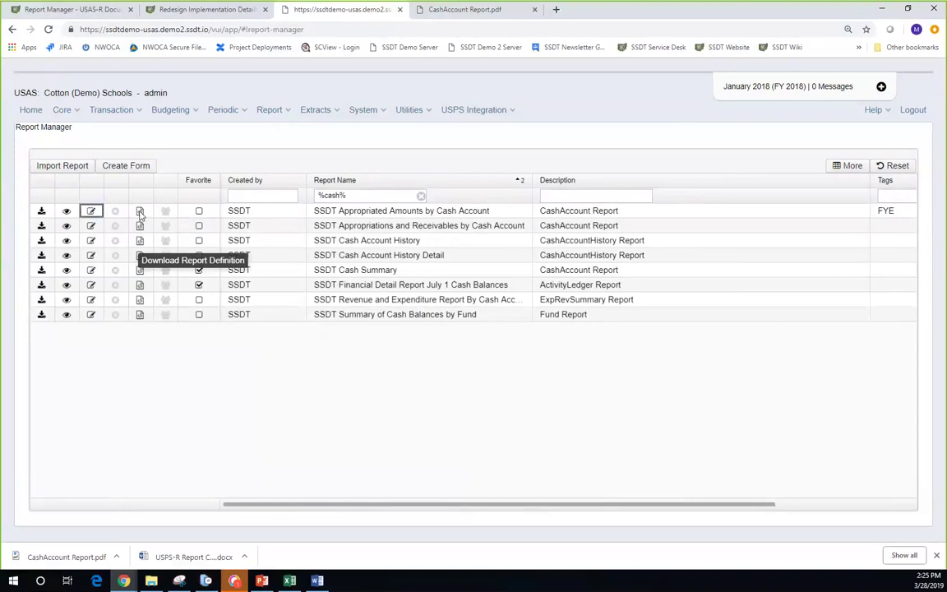
{"action": "left_click", "coordinate": [140, 214]}
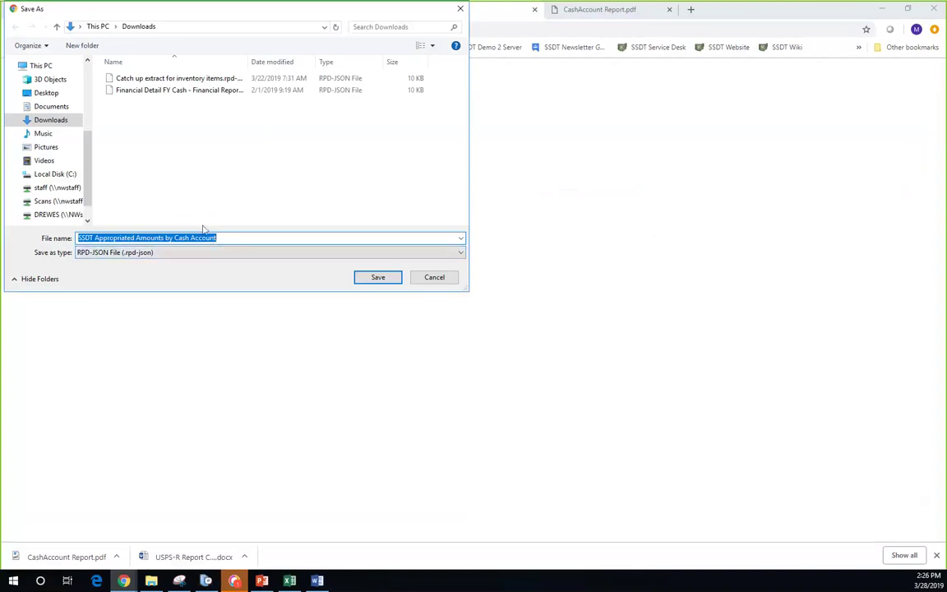
{"action": "type", "text": "mY MAS"}
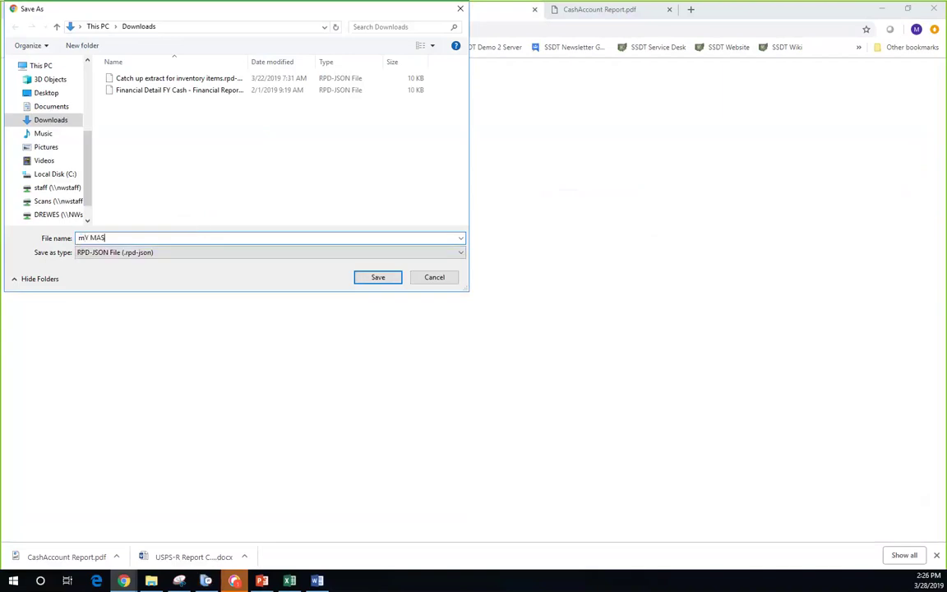
{"action": "key", "text": "BackSpace"}
{"action": "key", "text": "BackSpace"}
{"action": "key", "text": "BackSpace"}
{"action": "key", "text": "BackSpace"}
{"action": "key", "text": "BackSpace"}
{"action": "key", "text": "BackSpace"}
{"action": "type", "text": "My masterpiece"}
{"action": "left_click", "coordinate": [393, 280]}
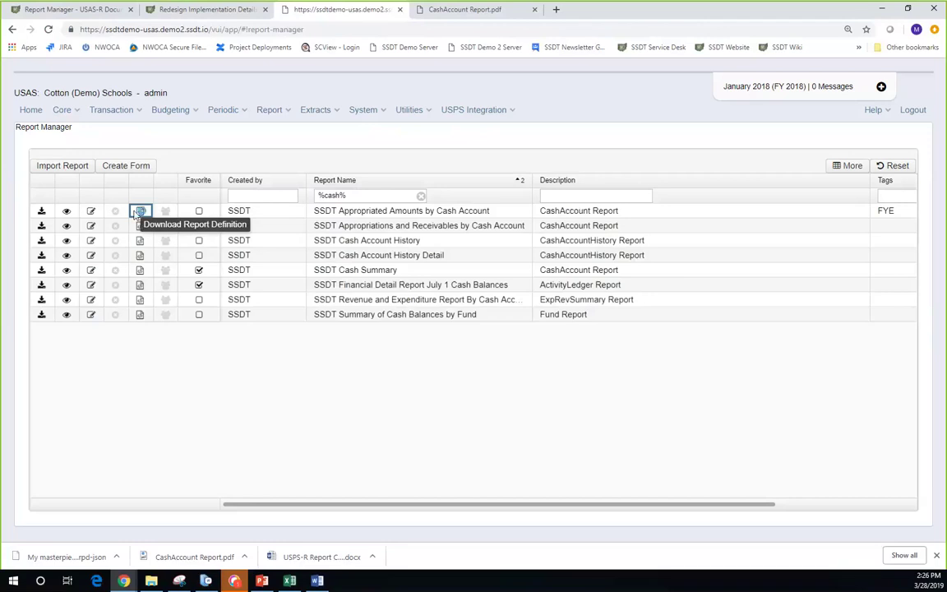
- Mark the Financial Detail report as a favorite again
{"action": "left_click", "coordinate": [139, 212]}
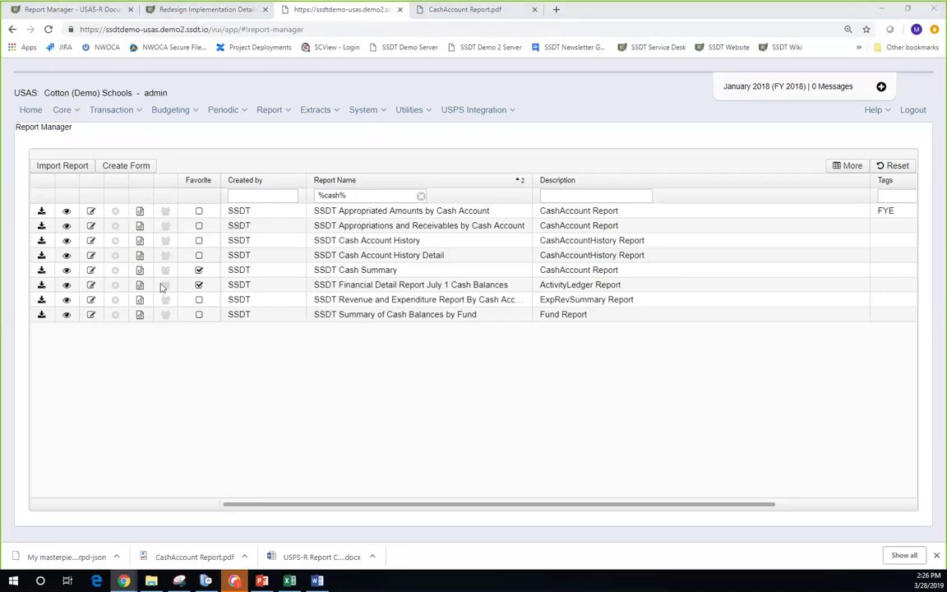
{"action": "left_click", "coordinate": [198, 285]}
{"action": "left_click", "coordinate": [198, 285]}
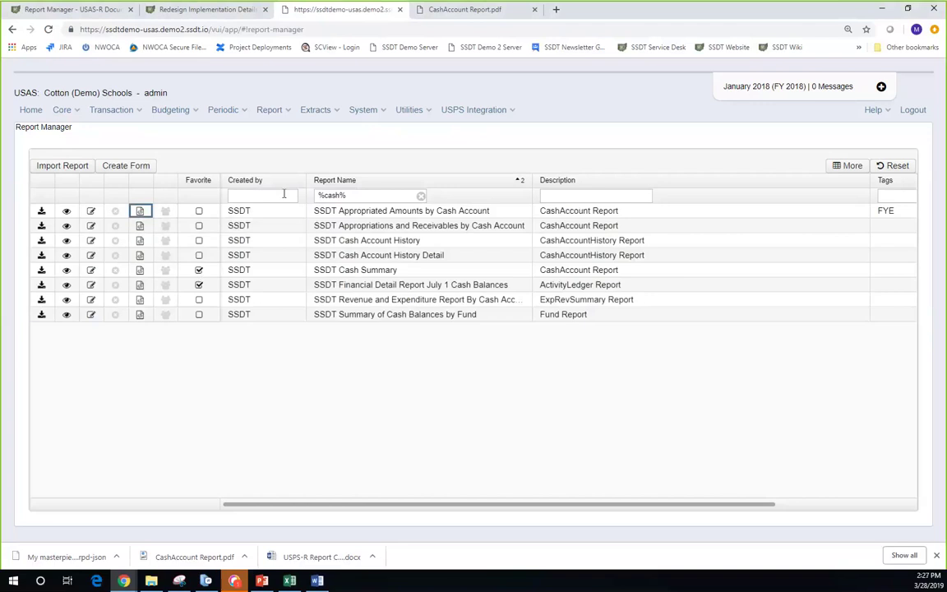
- Delete %cash% from the Report Name filter box
{"action": "left_click", "coordinate": [256, 196]}
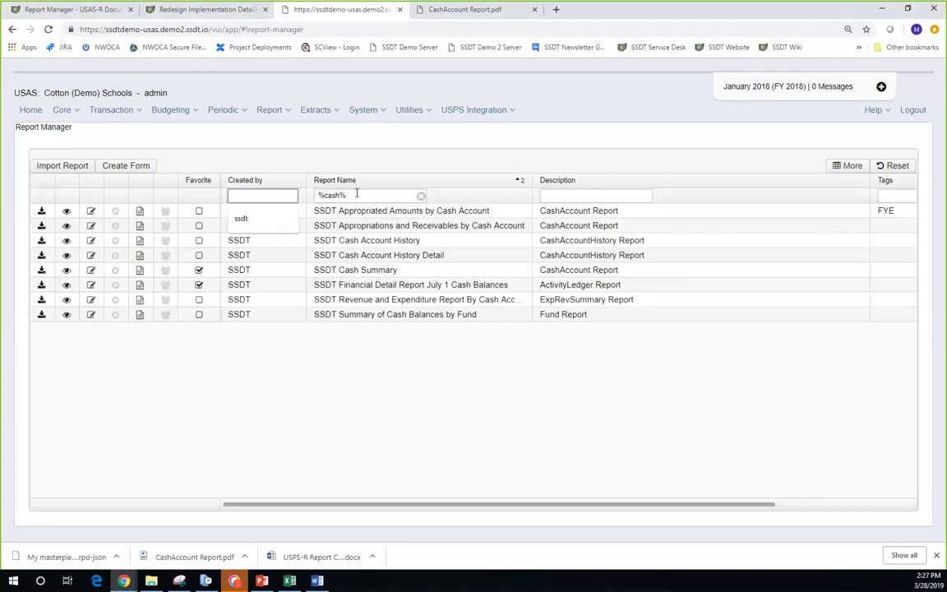
{"action": "key", "text": "Tab"}
{"action": "key", "text": "BackSpace"}
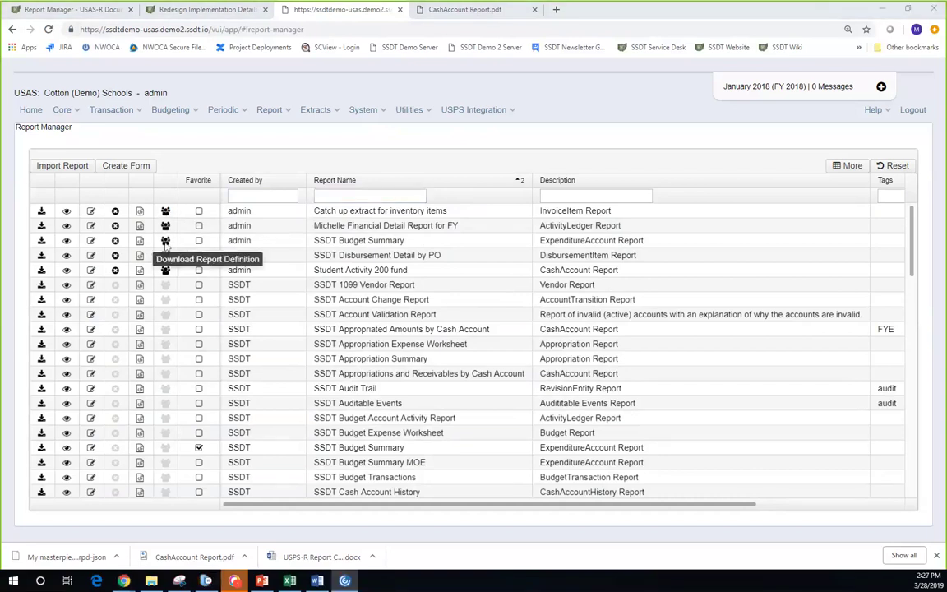
{"action": "left_click", "coordinate": [166, 242]}
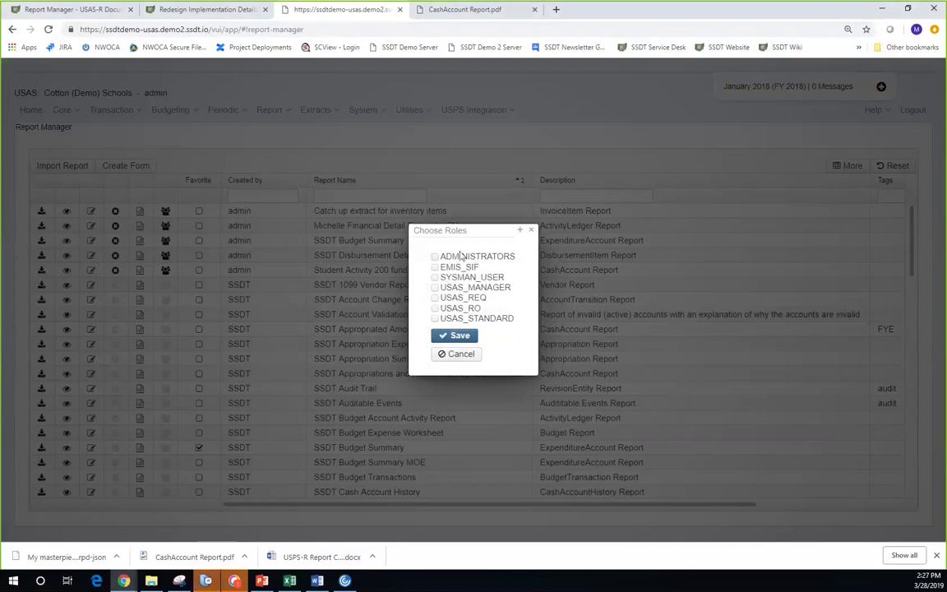
{"action": "left_click", "coordinate": [531, 231]}
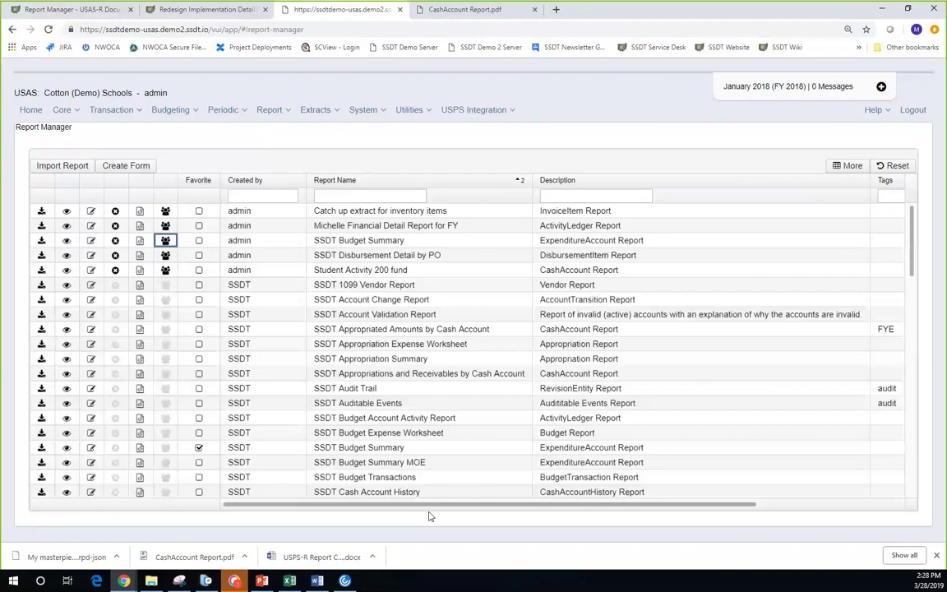
- Go to Transaction > Requisitions and view the Jeffersonville Travel requisition dated 12/19/2017
{"action": "left_click", "coordinate": [102, 120]}
{"action": "left_click", "coordinate": [110, 222]}
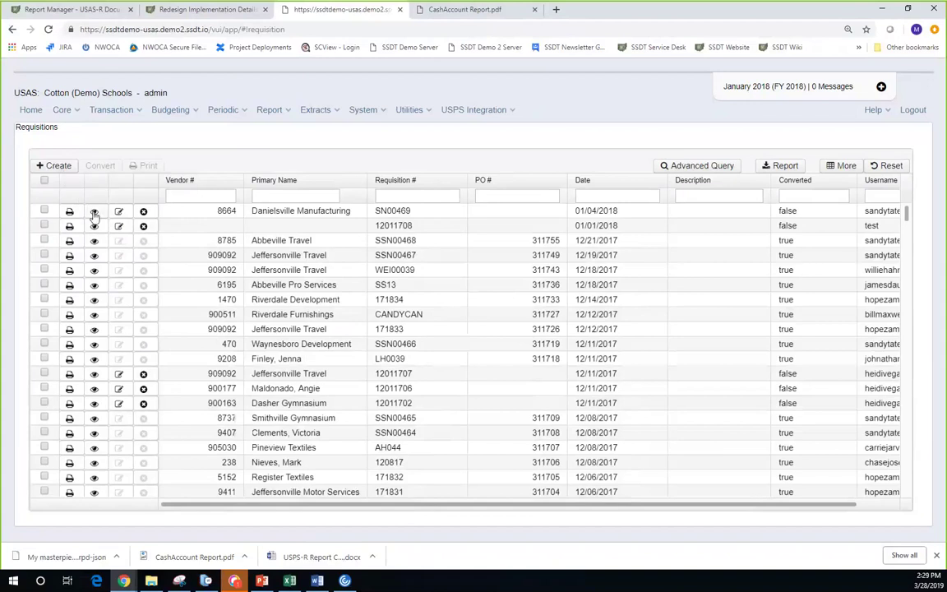
{"action": "left_click", "coordinate": [94, 255]}
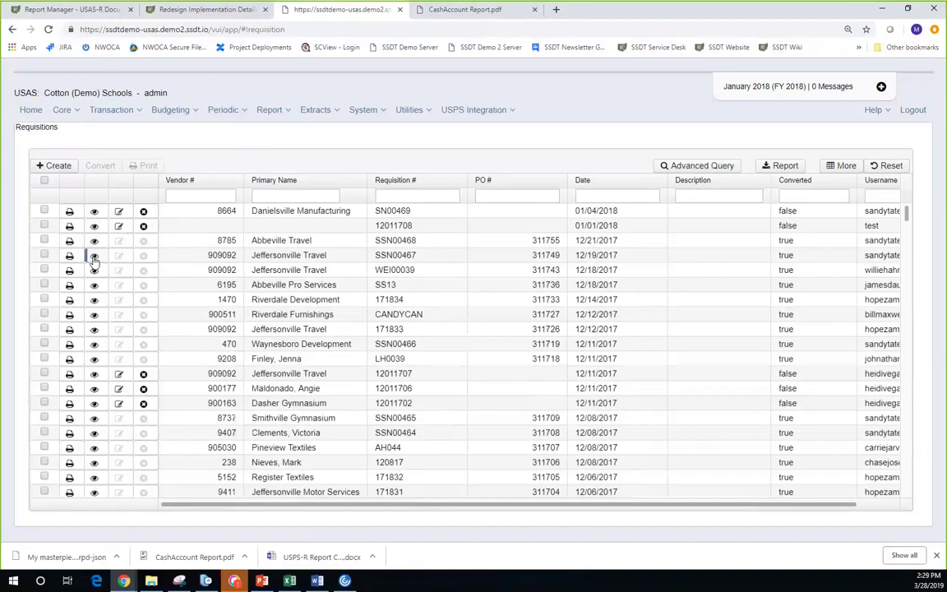
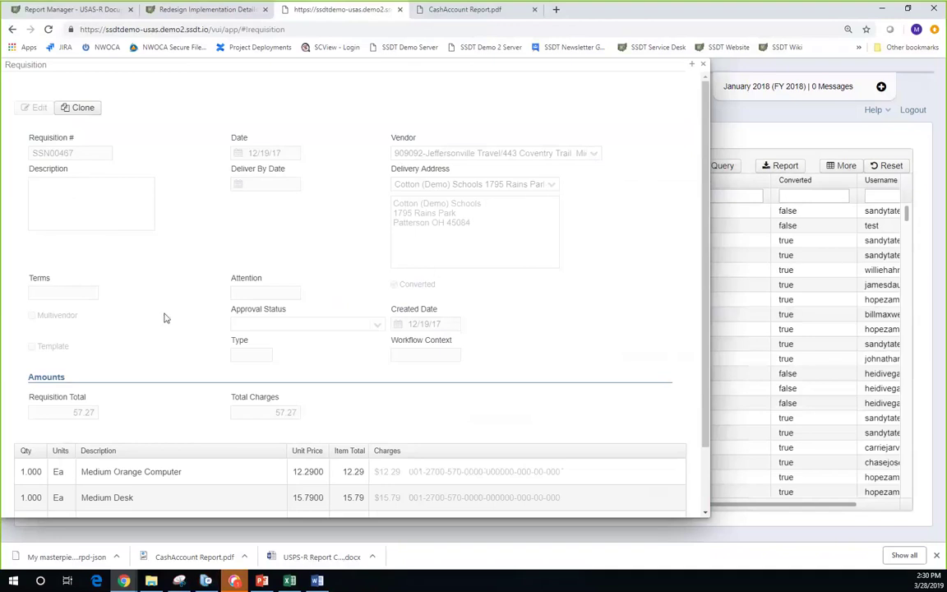
- Review requisition SSN00467's four line items in the detail view, then close it
{"action": "scroll", "coordinate": [59, 300], "scroll_direction": "down", "scroll_amount": 1}
{"action": "scroll", "coordinate": [41, 337], "scroll_direction": "down", "scroll_amount": 1}
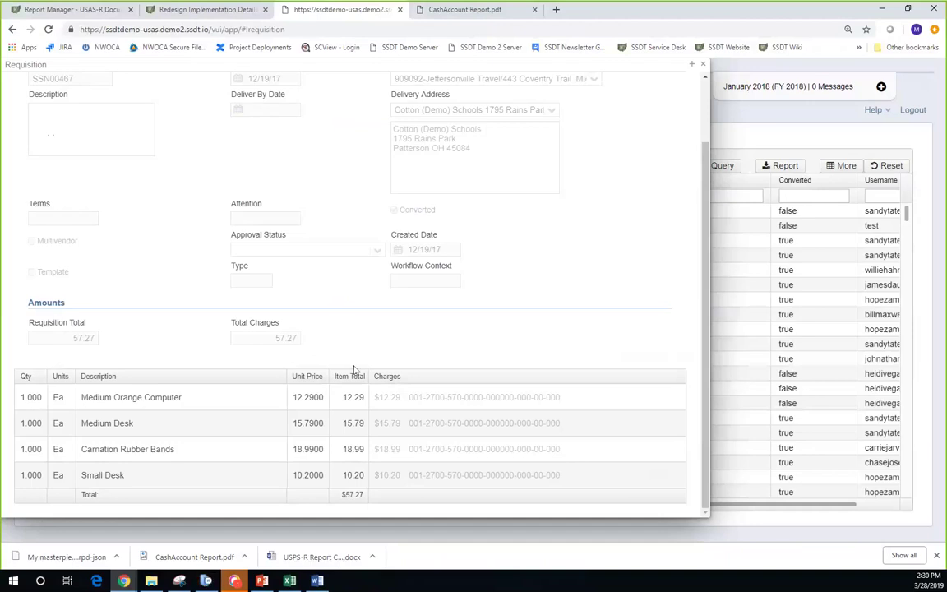
{"action": "scroll", "coordinate": [362, 497], "scroll_direction": "up", "scroll_amount": 2}
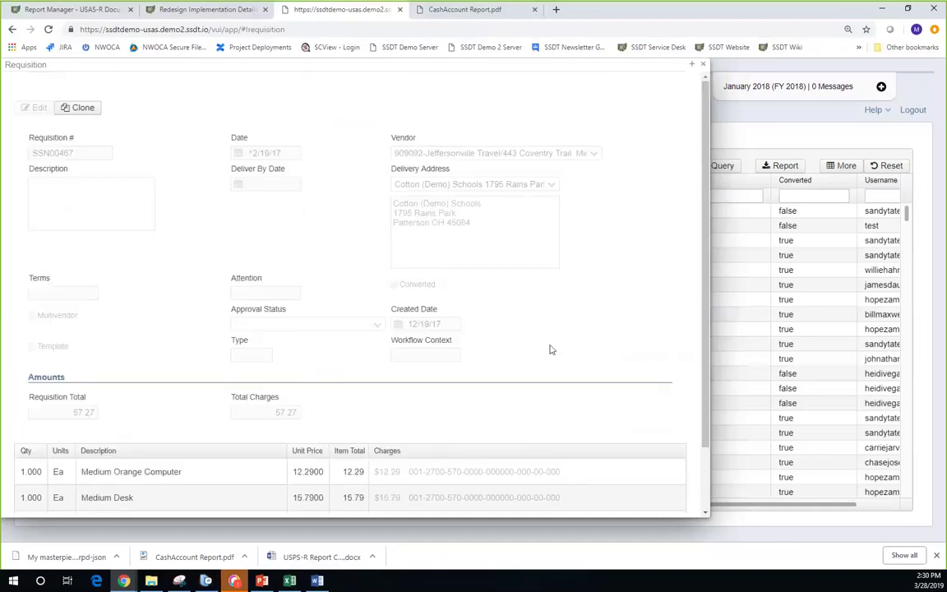
{"action": "left_click", "coordinate": [702, 65]}
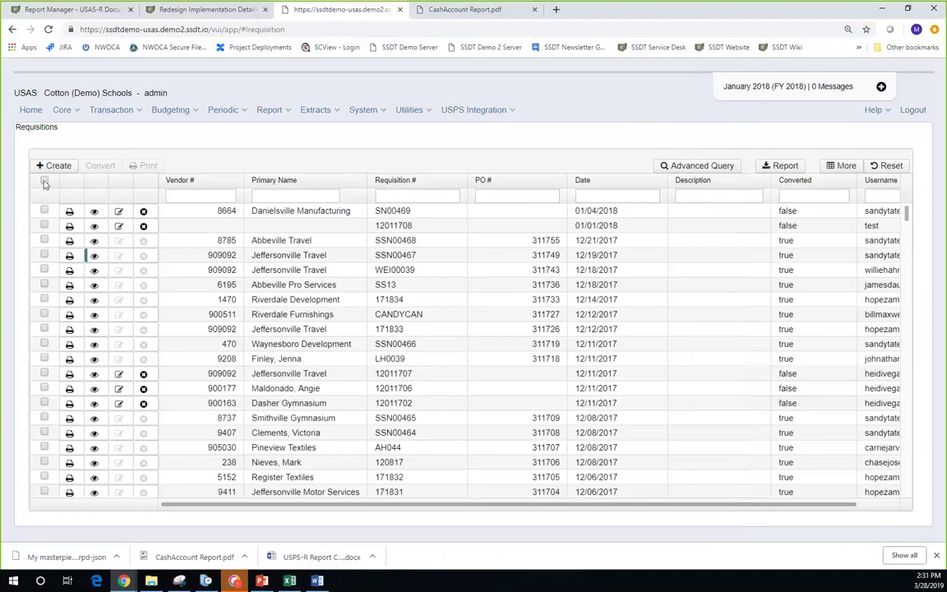
- Print the selected SSN00467 requisition with Pdf output format, saving Requisitions.pdf to Downloads
{"action": "left_click", "coordinate": [44, 255]}
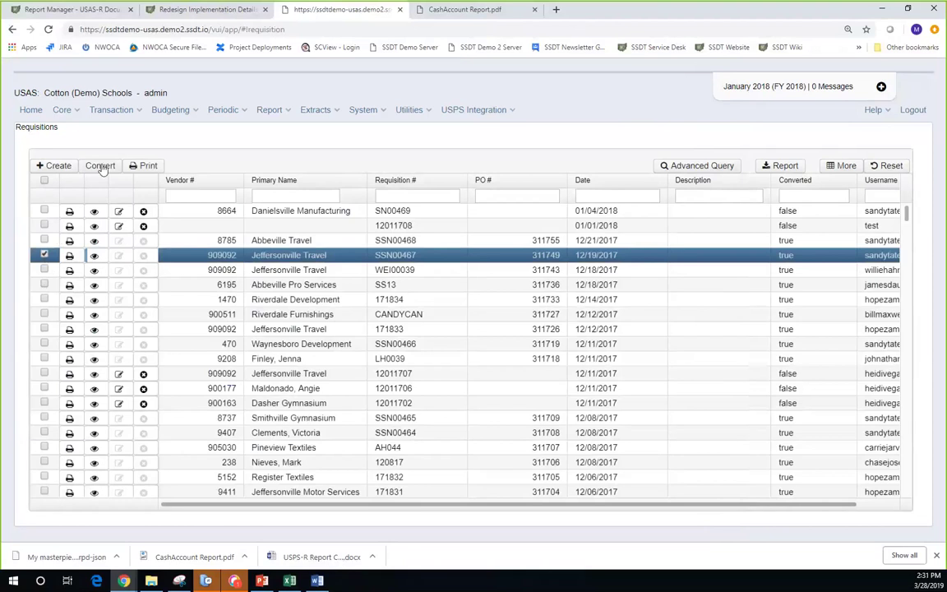
{"action": "left_click", "coordinate": [148, 166]}
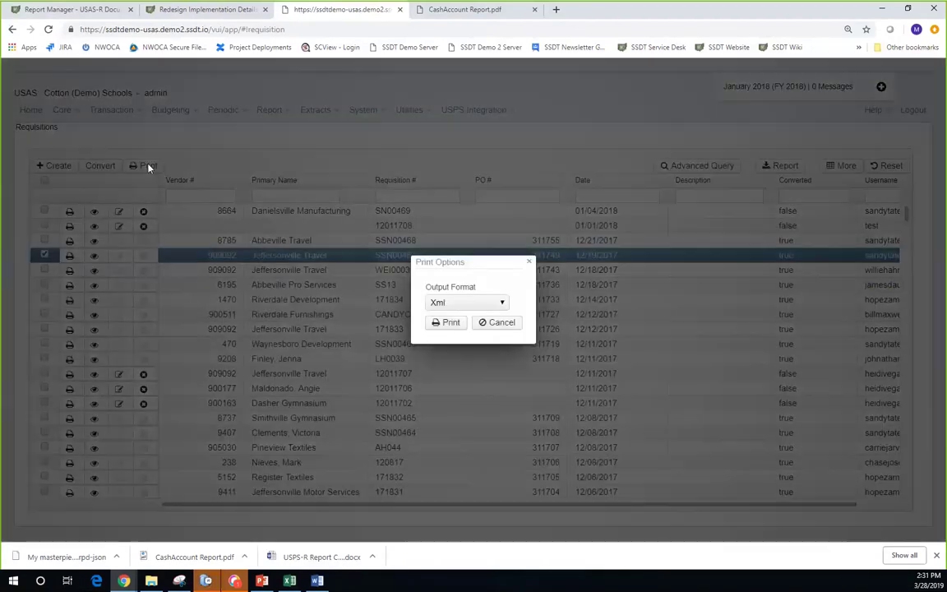
{"action": "left_click", "coordinate": [503, 302]}
{"action": "left_click", "coordinate": [473, 327]}
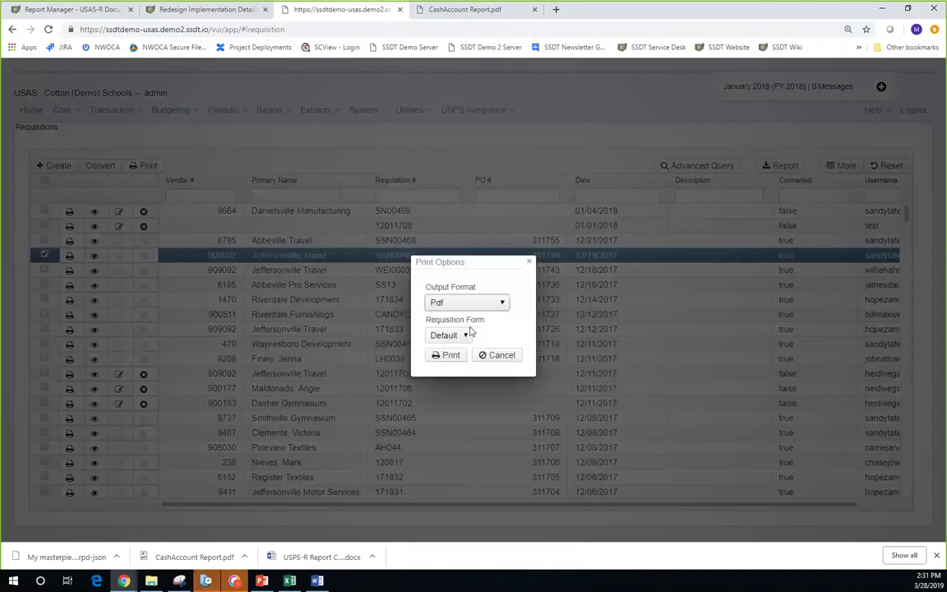
{"action": "left_click", "coordinate": [448, 356]}
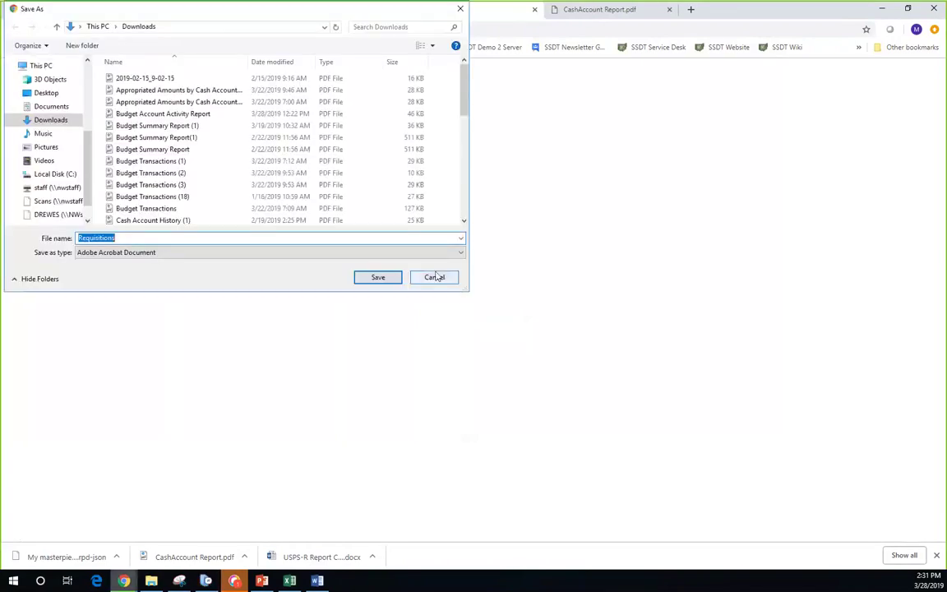
{"action": "left_click", "coordinate": [379, 278]}
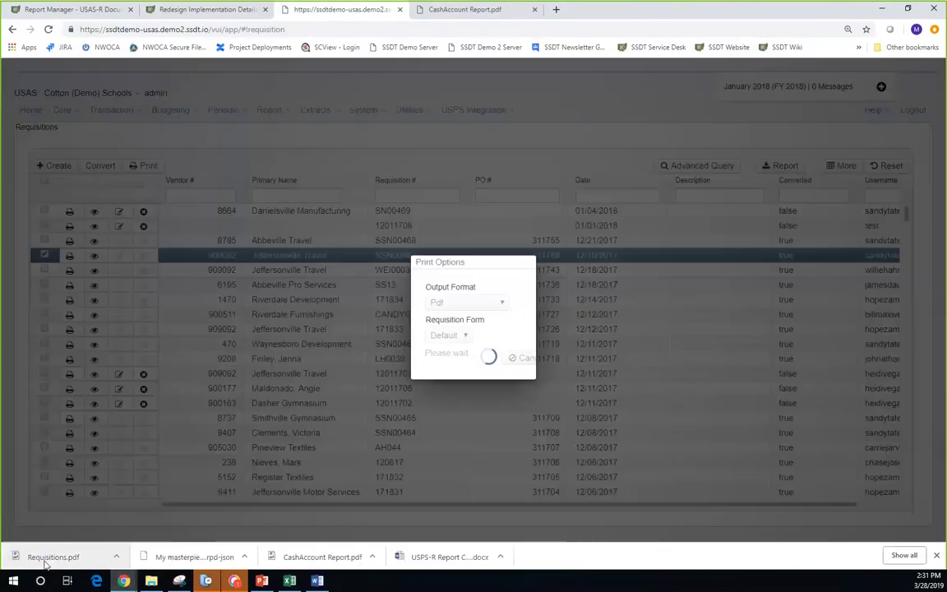
- Review Requisitions.pdf (four lines, $57.27 total), then return to the USAS Requisitions tab
{"action": "left_click", "coordinate": [47, 559]}
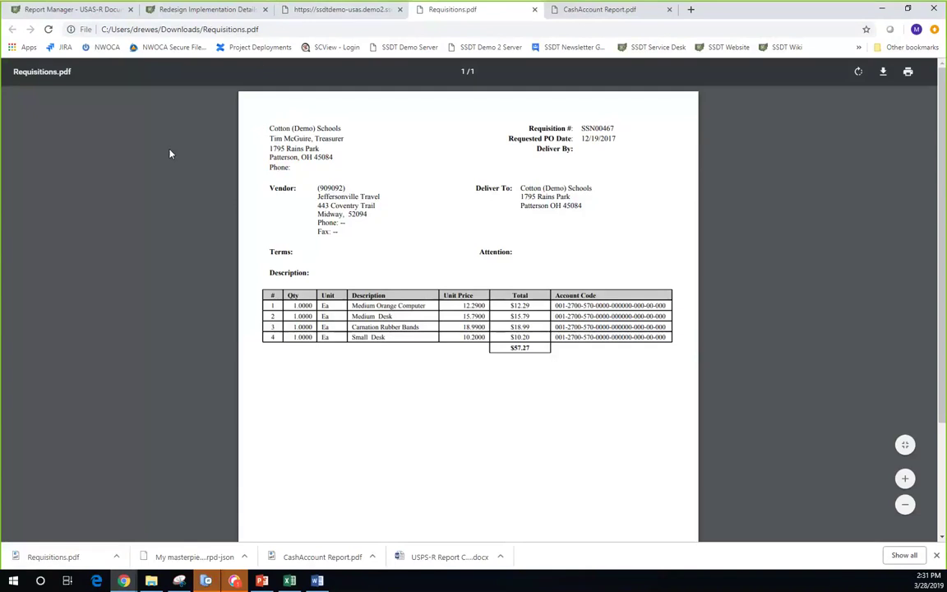
{"action": "left_click", "coordinate": [317, 16]}
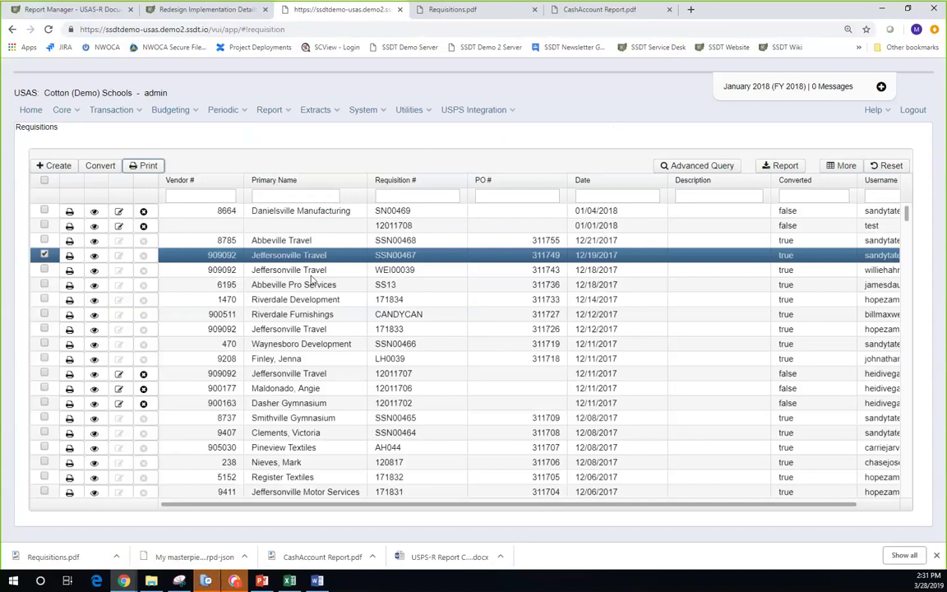
- Go to Transaction > Pending Transactions and bring up the Upload Transaction File dialog via Import
{"action": "left_click", "coordinate": [132, 115]}
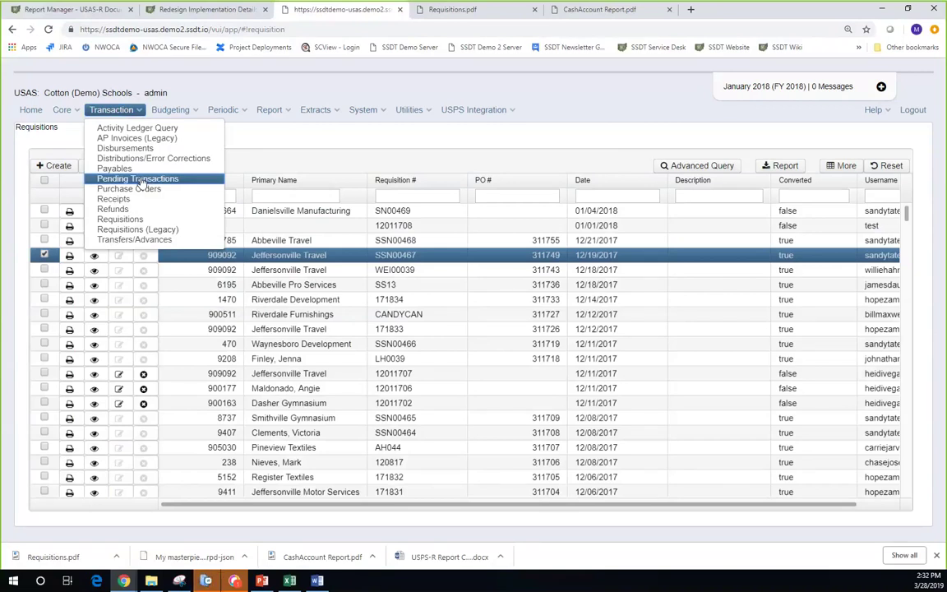
{"action": "left_click", "coordinate": [140, 180]}
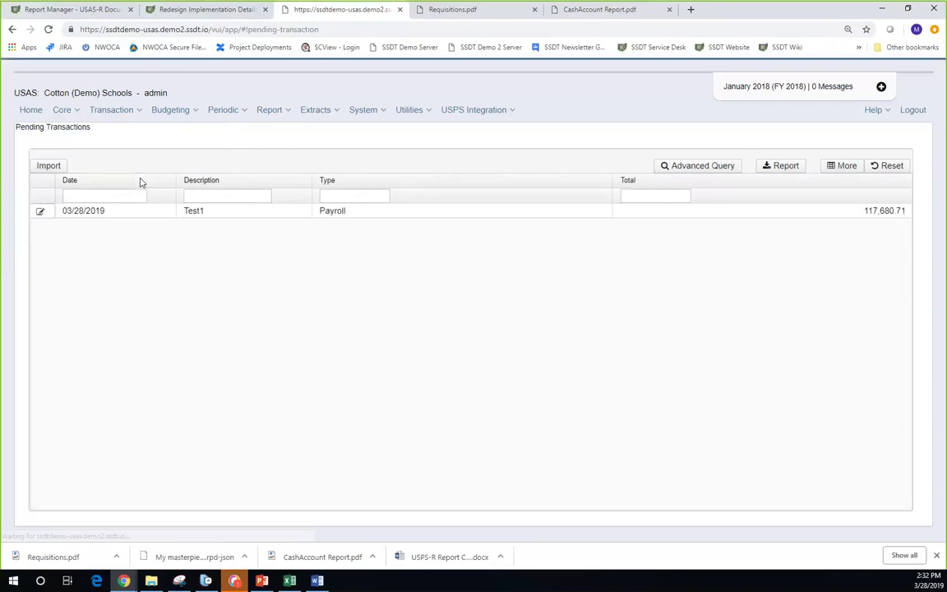
{"action": "left_click", "coordinate": [49, 165]}
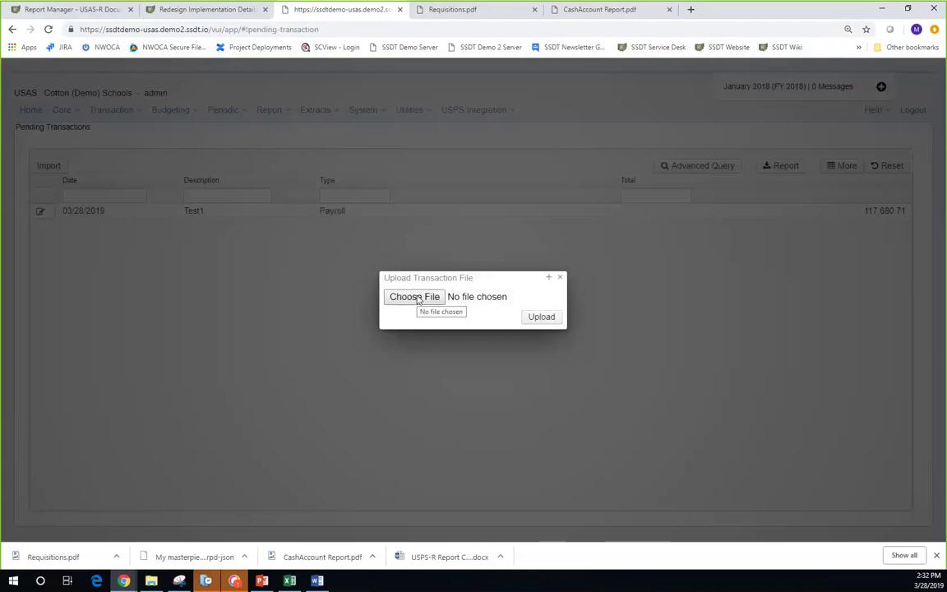
- Close the Upload Transaction File dialog and switch to the Report Manager documentation tab
{"action": "left_click", "coordinate": [560, 277]}
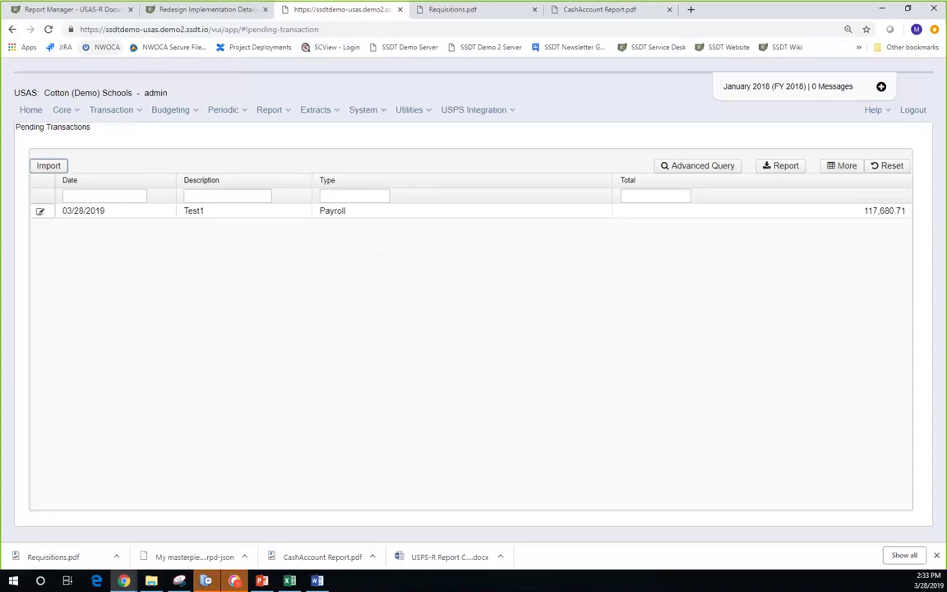
{"action": "left_click", "coordinate": [81, 11]}
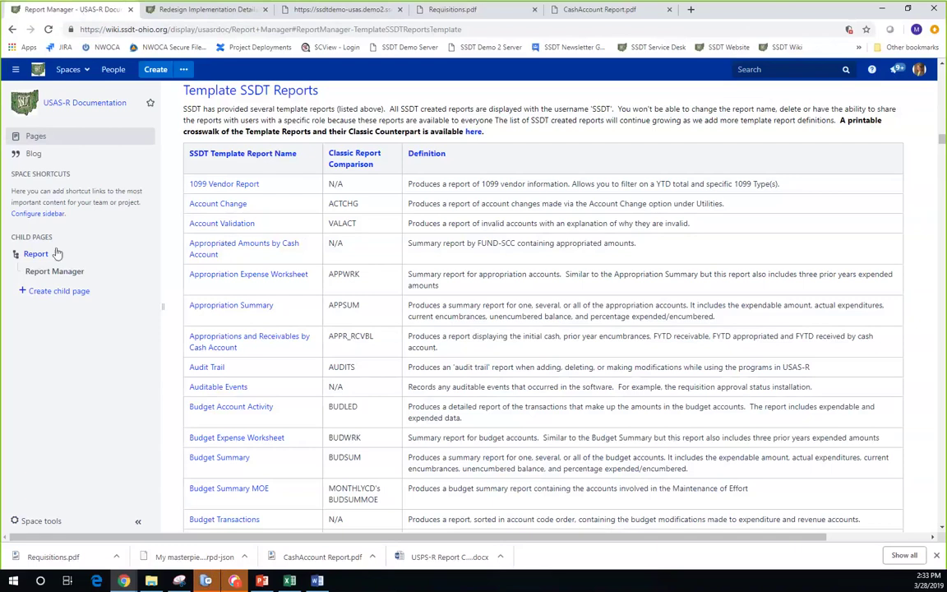
- Navigate the wiki from Home to USAS-R User Manual, then to its Appendix page
{"action": "left_click", "coordinate": [93, 107]}
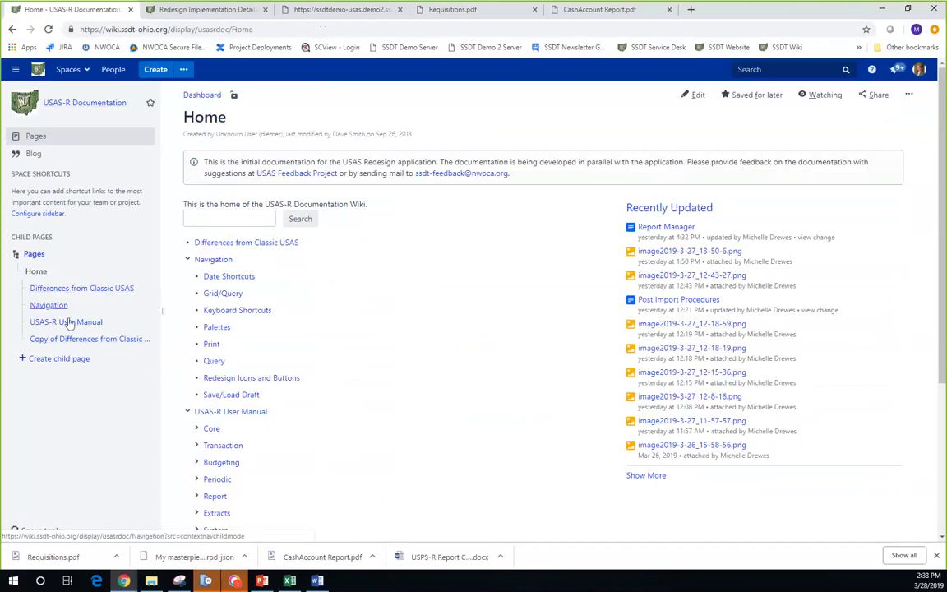
{"action": "left_click", "coordinate": [67, 323]}
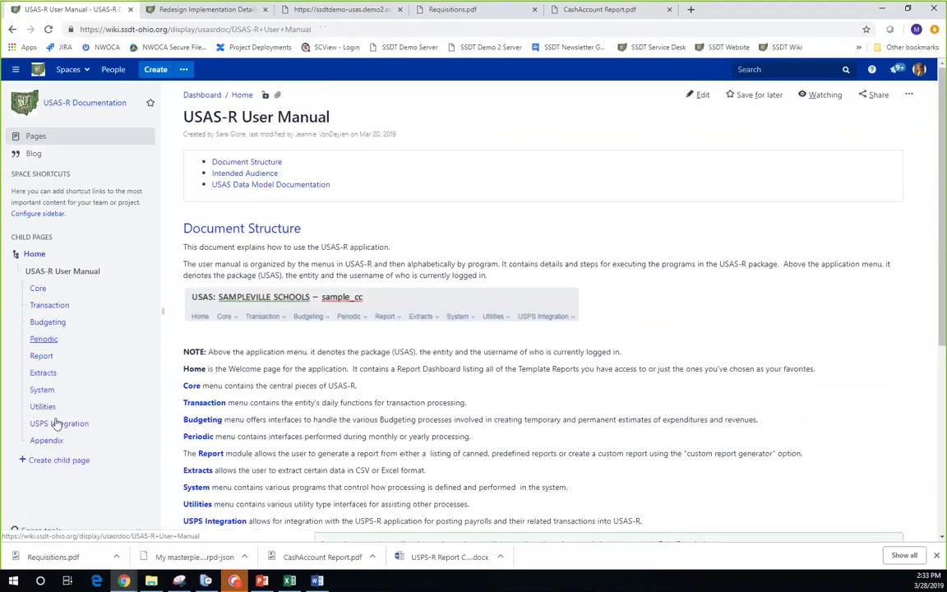
{"action": "left_click", "coordinate": [47, 442]}
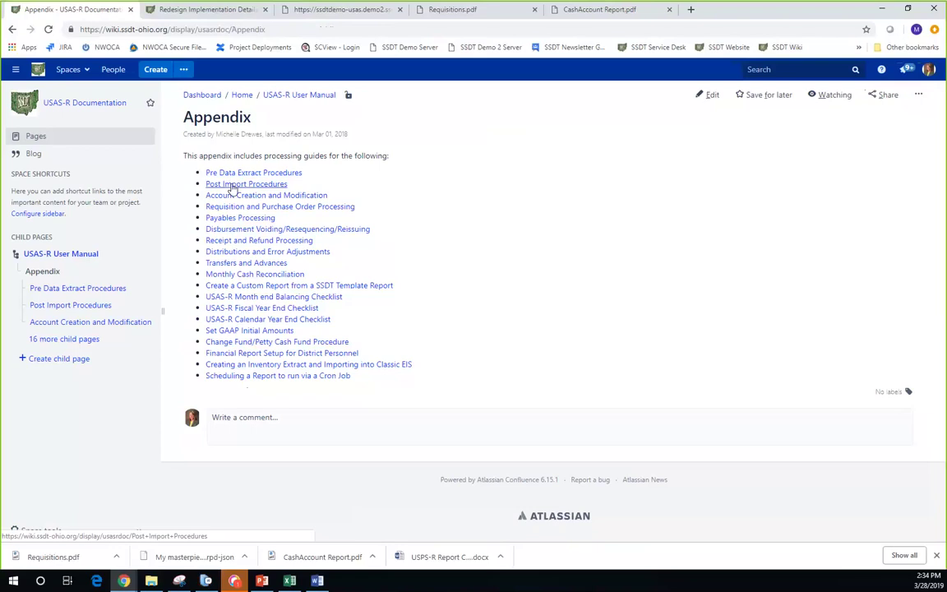
- Open the Post Import Procedures guide and read through it
{"action": "left_click", "coordinate": [233, 185]}
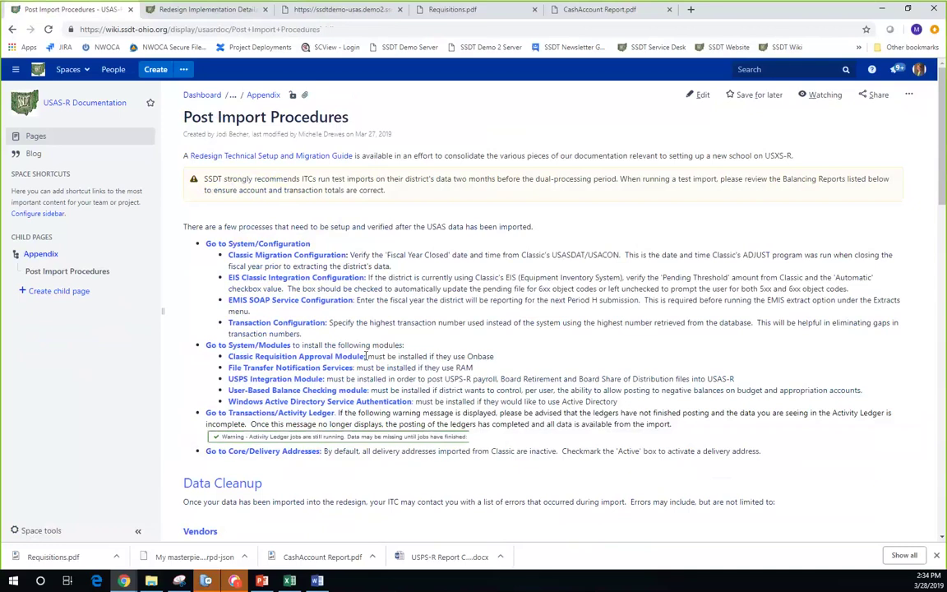
{"action": "scroll", "coordinate": [366, 356], "scroll_direction": "down", "scroll_amount": 2}
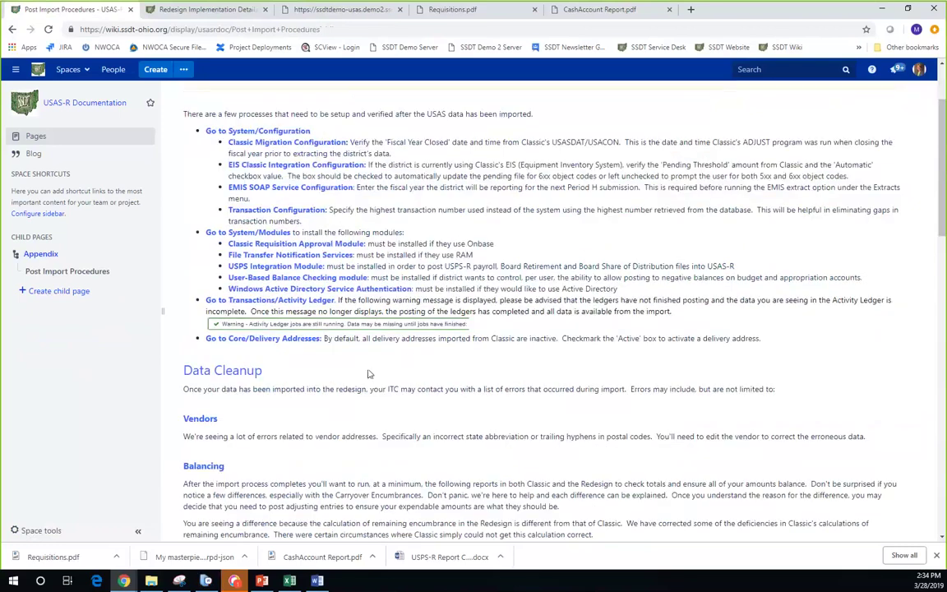
{"action": "scroll", "coordinate": [367, 371], "scroll_direction": "down", "scroll_amount": 3}
{"action": "scroll", "coordinate": [365, 377], "scroll_direction": "down", "scroll_amount": 2}
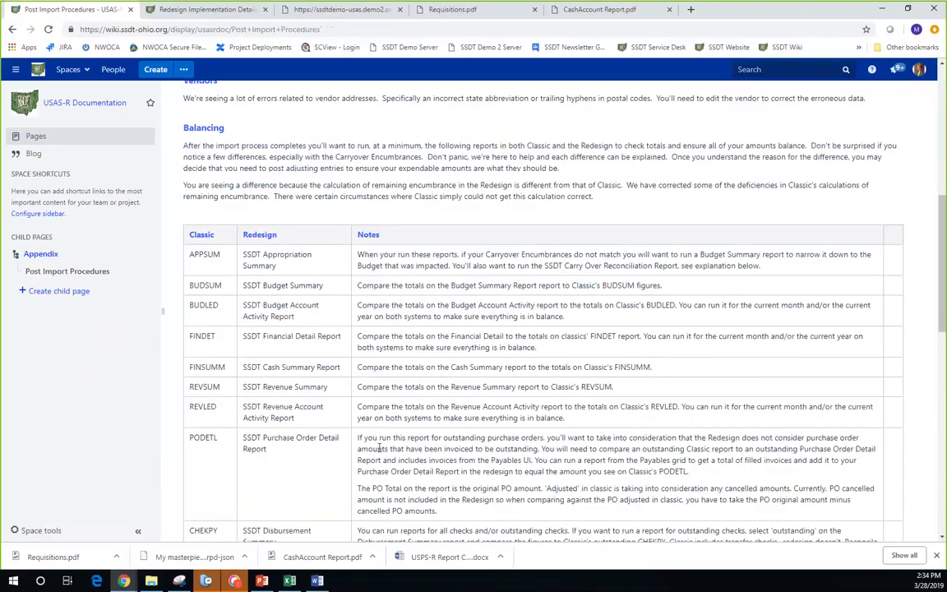
{"action": "scroll", "coordinate": [370, 428], "scroll_direction": "down", "scroll_amount": 4}
{"action": "scroll", "coordinate": [380, 460], "scroll_direction": "down", "scroll_amount": 1}
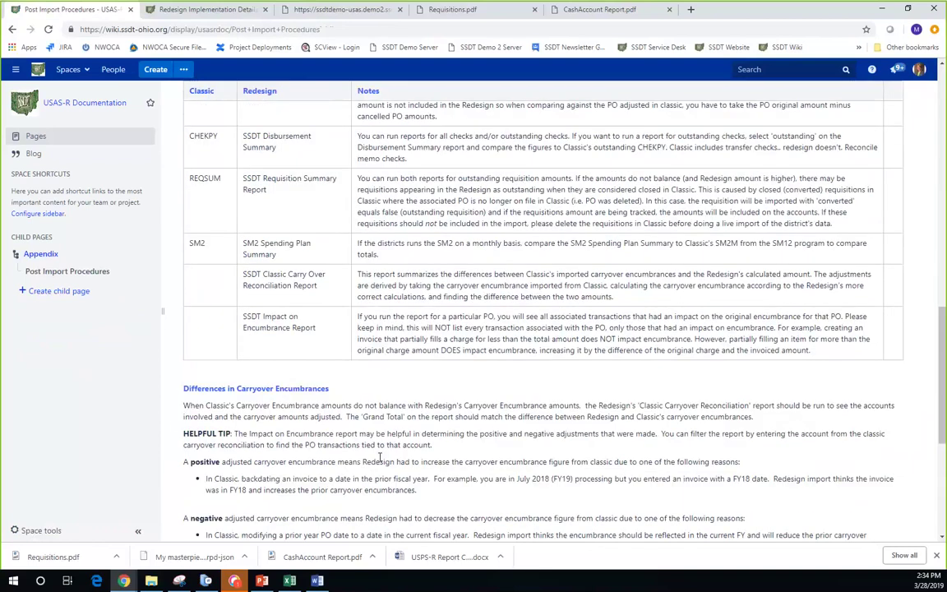
{"action": "scroll", "coordinate": [380, 458], "scroll_direction": "down", "scroll_amount": 2}
- Go back to the Appendix page, then switch to the SSDT USPS demo application window
{"action": "scroll", "coordinate": [378, 459], "scroll_direction": "up", "scroll_amount": 3}
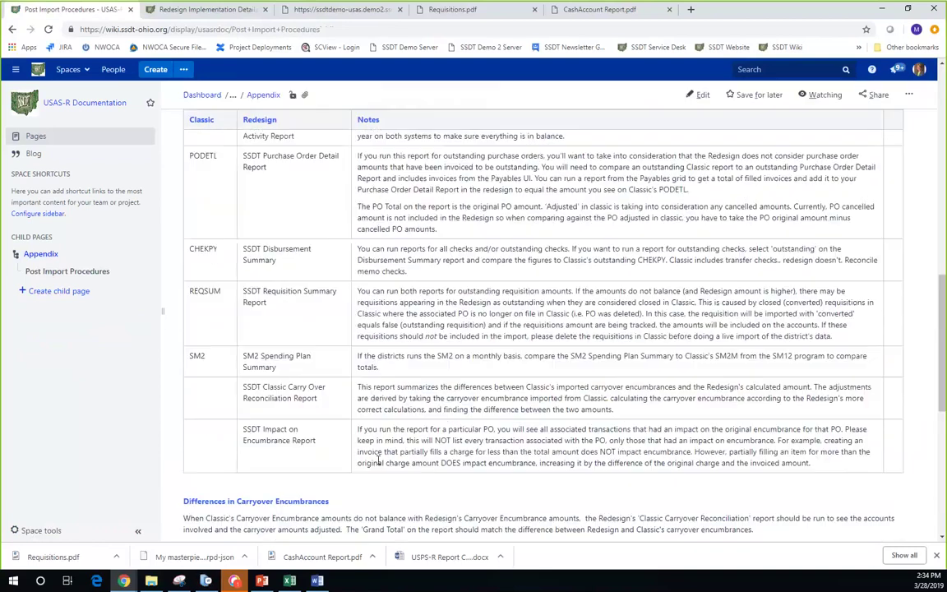
{"action": "scroll", "coordinate": [378, 462], "scroll_direction": "up", "scroll_amount": 5}
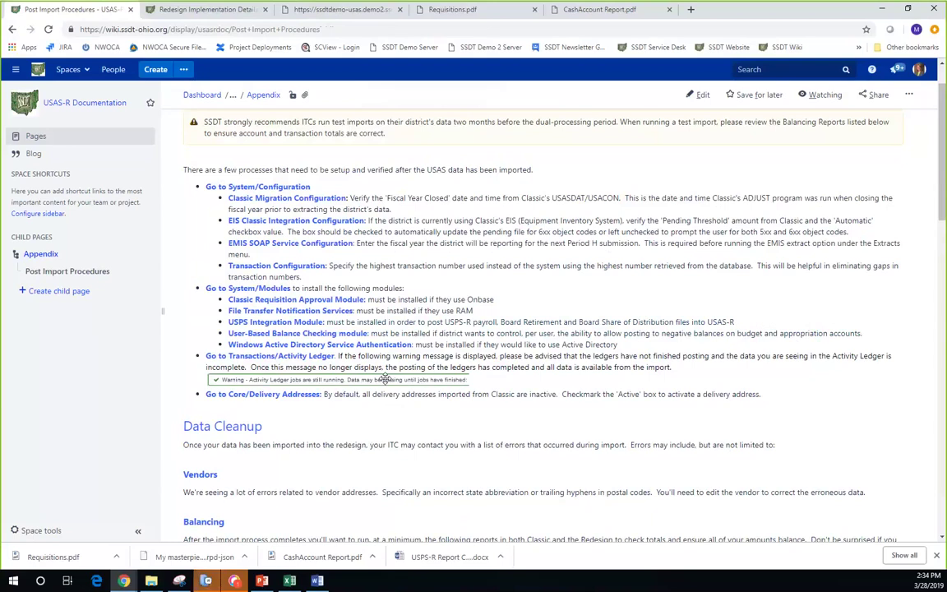
{"action": "left_click", "coordinate": [46, 256]}
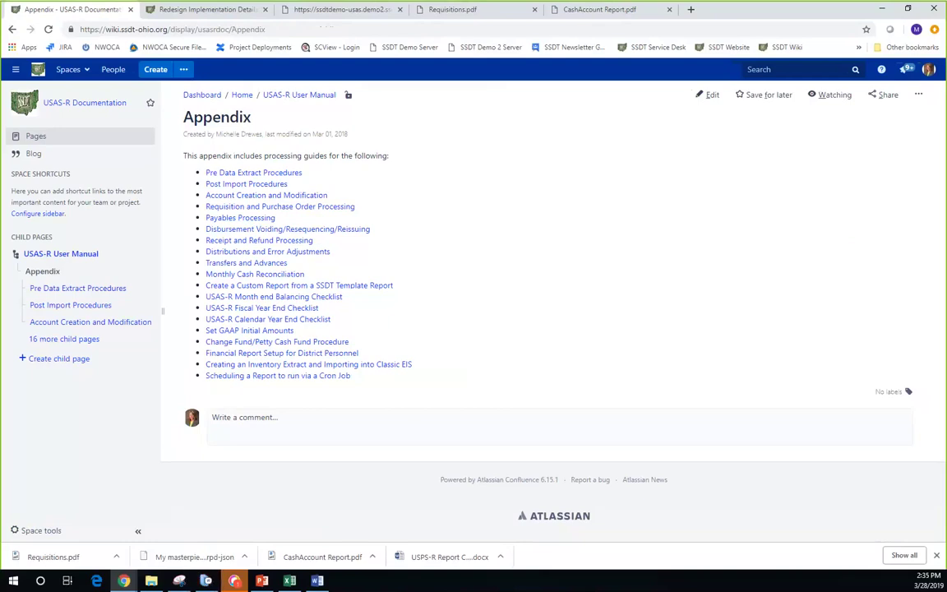
{"action": "left_click", "coordinate": [234, 580]}
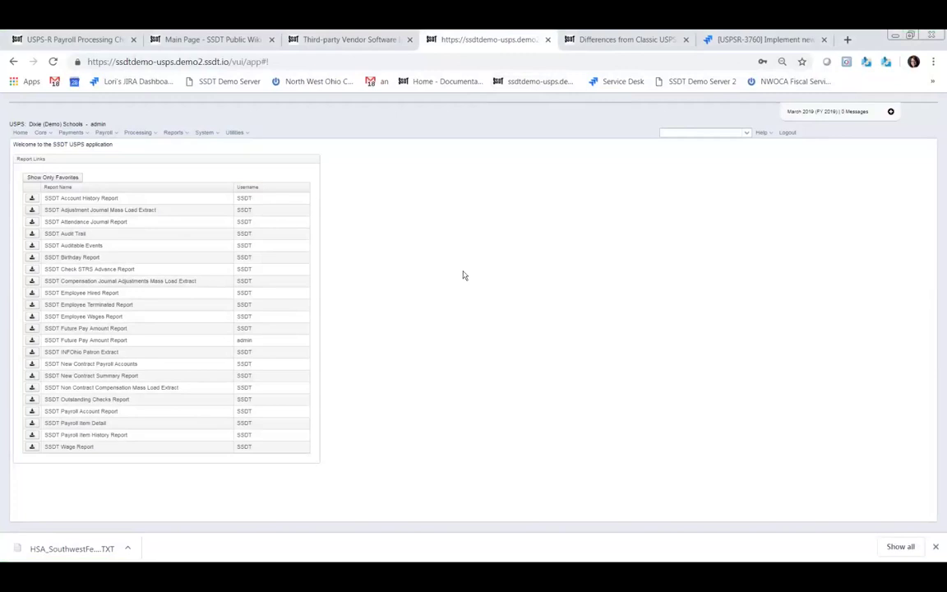
{"action": "key", "text": "ctrl+plus"}
{"action": "key", "text": "ctrl+plus"}
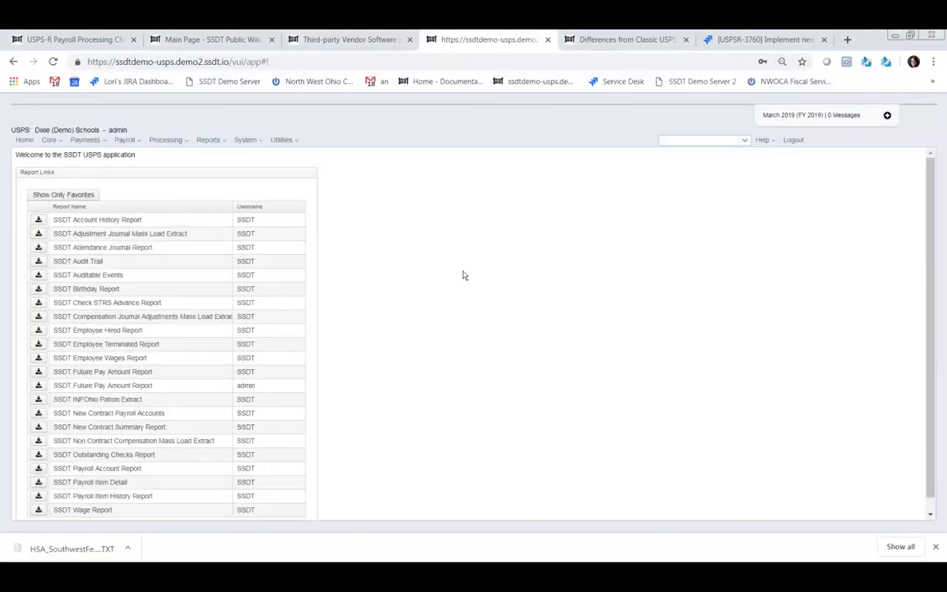
{"action": "scroll", "coordinate": [463, 254], "scroll_direction": "down", "scroll_amount": 1}
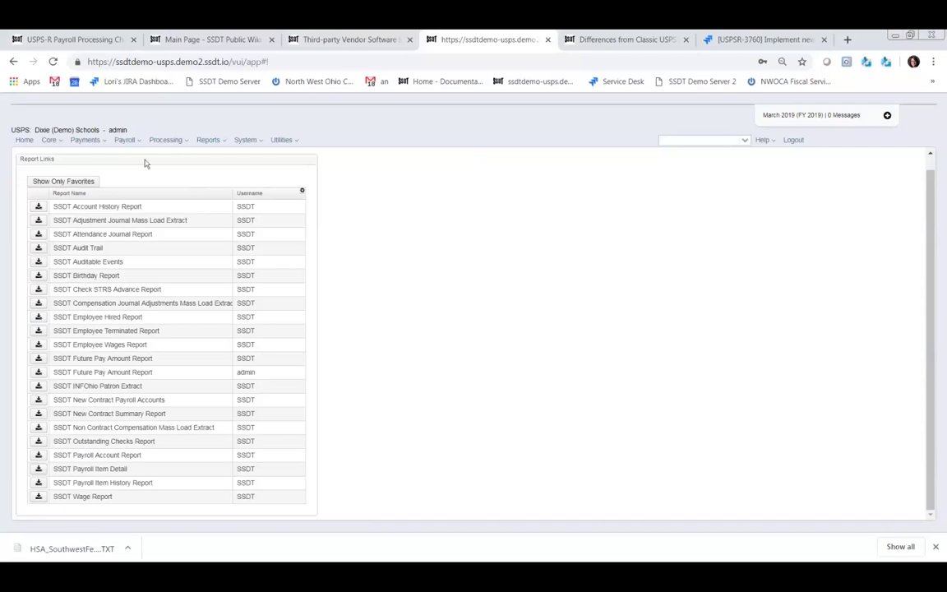
{"action": "left_click", "coordinate": [260, 144]}
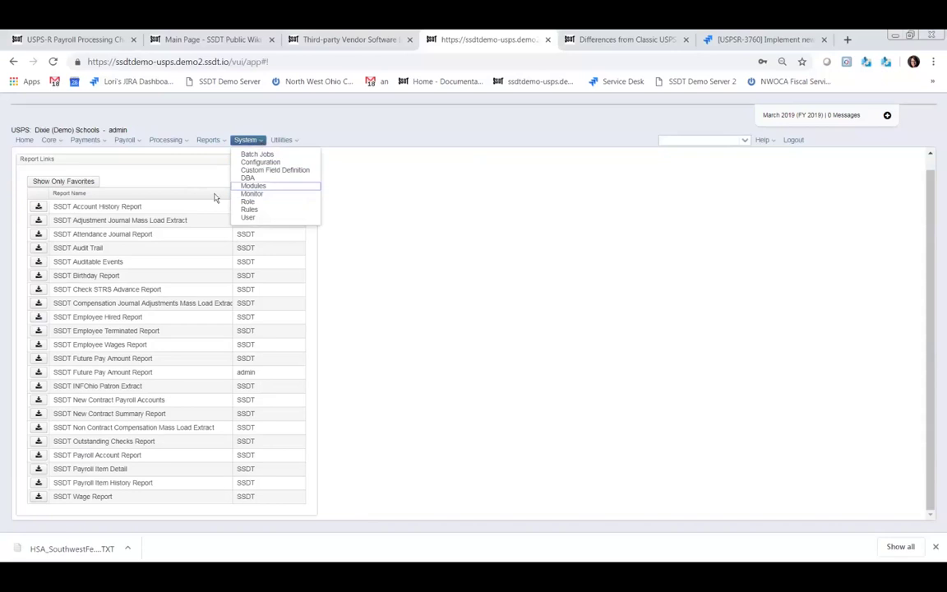
{"action": "left_click", "coordinate": [255, 187]}
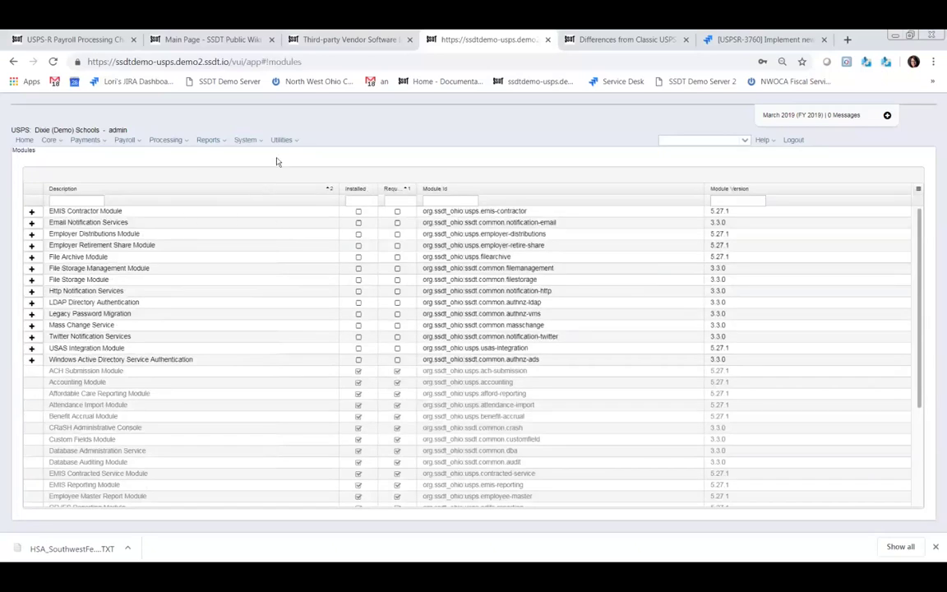
{"action": "left_click", "coordinate": [24, 140]}
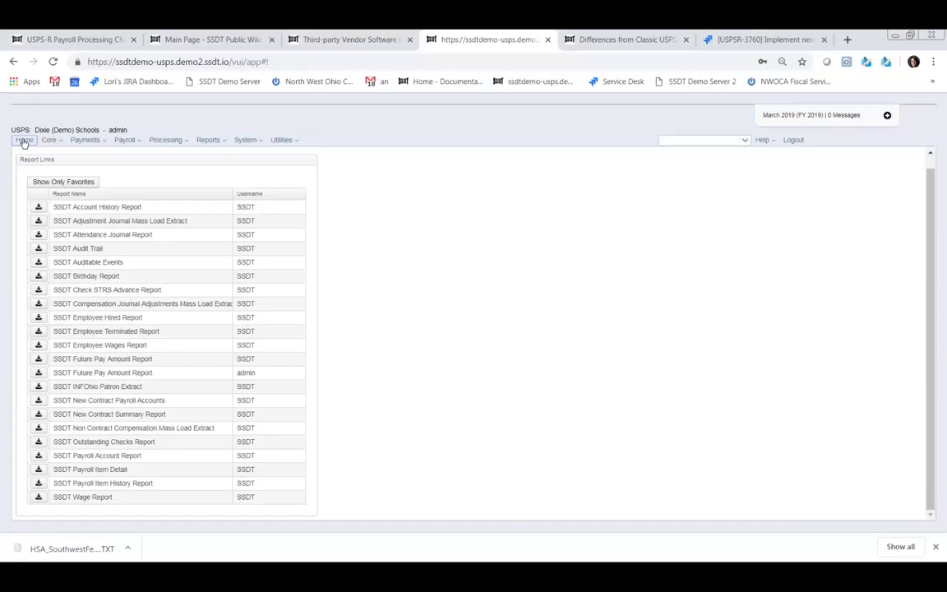
- Go to the USPS-R home page and open the Reports menu dropdown
{"action": "left_click", "coordinate": [24, 141]}
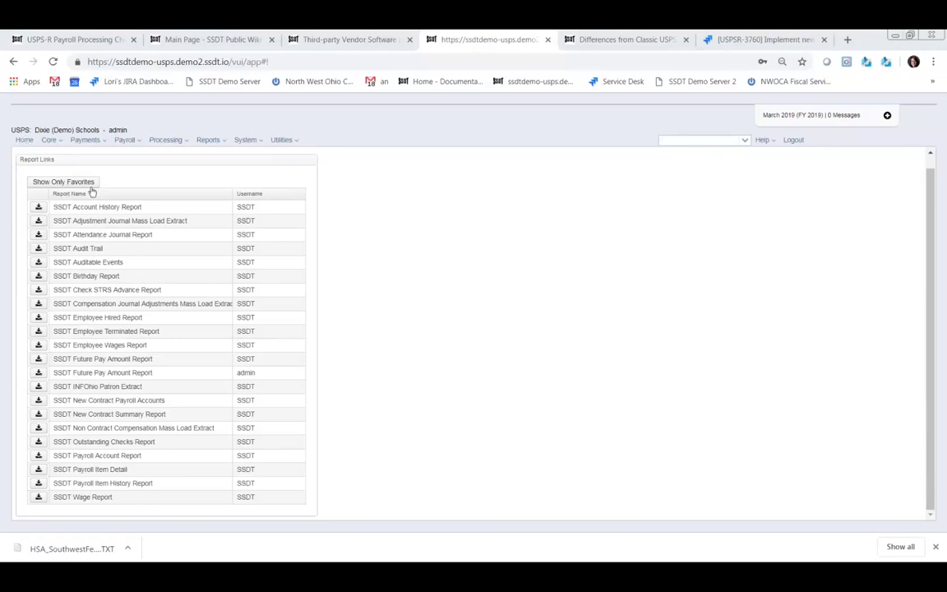
{"action": "left_click", "coordinate": [220, 145]}
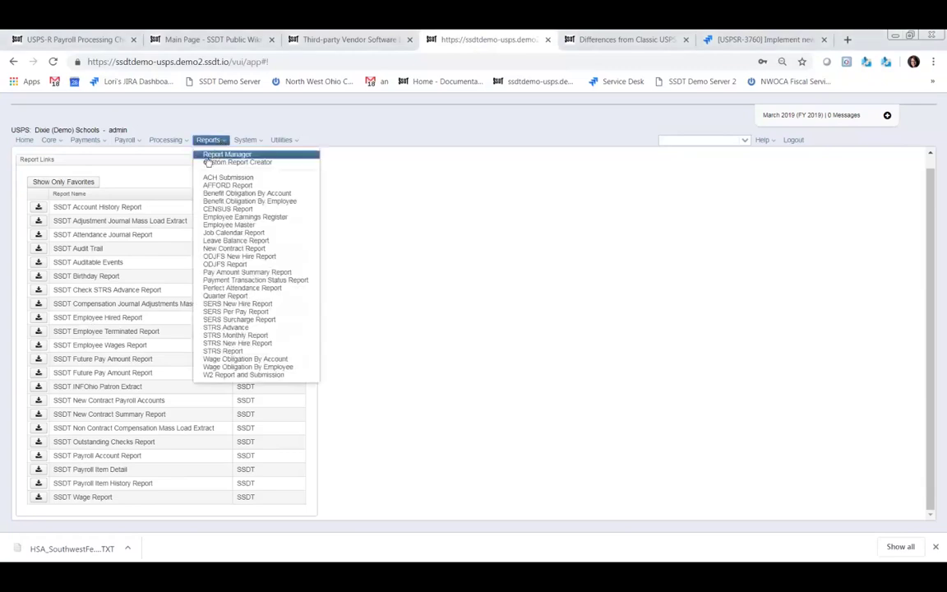
- In Report Manager, mark SSDT Attendance Journal Report and SSDT Adjustment Journal Mass Load Extract as favorites
{"action": "left_click", "coordinate": [215, 156]}
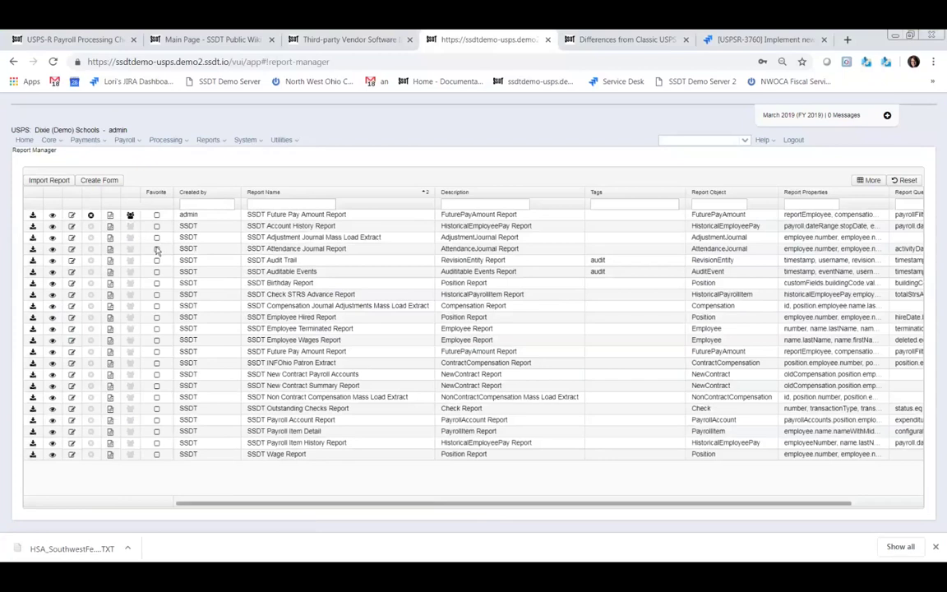
{"action": "left_click", "coordinate": [157, 244]}
{"action": "left_click", "coordinate": [156, 236]}
- Return Home and show all 22 SSDT report links instead of only favorites
{"action": "left_click", "coordinate": [25, 141]}
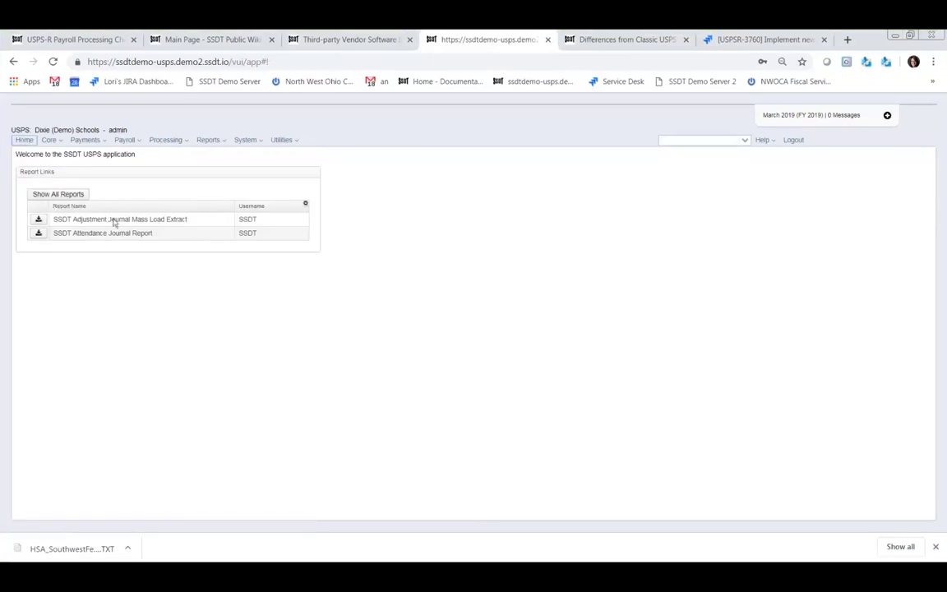
{"action": "left_click", "coordinate": [64, 194]}
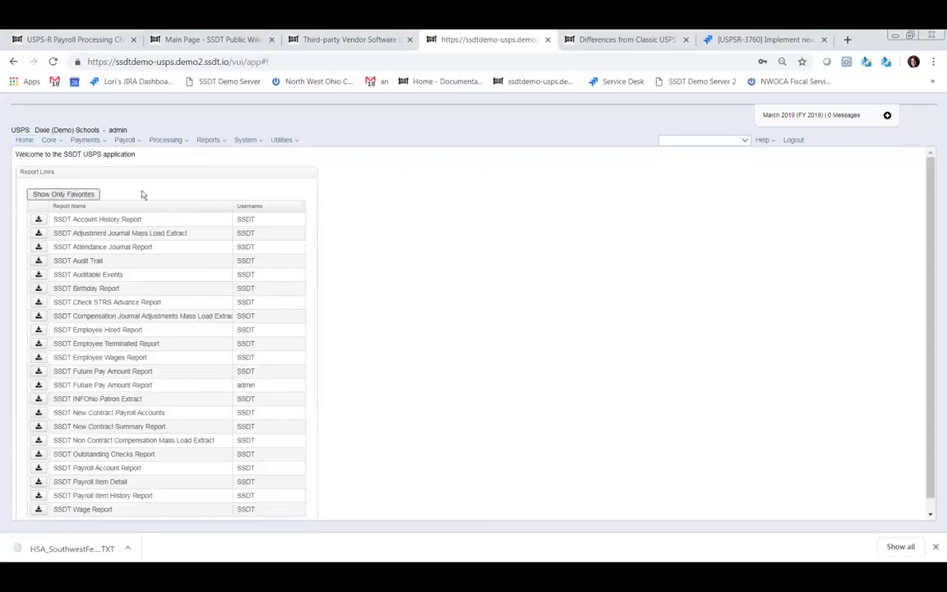
{"action": "scroll", "coordinate": [179, 411], "scroll_direction": "down", "scroll_amount": 1}
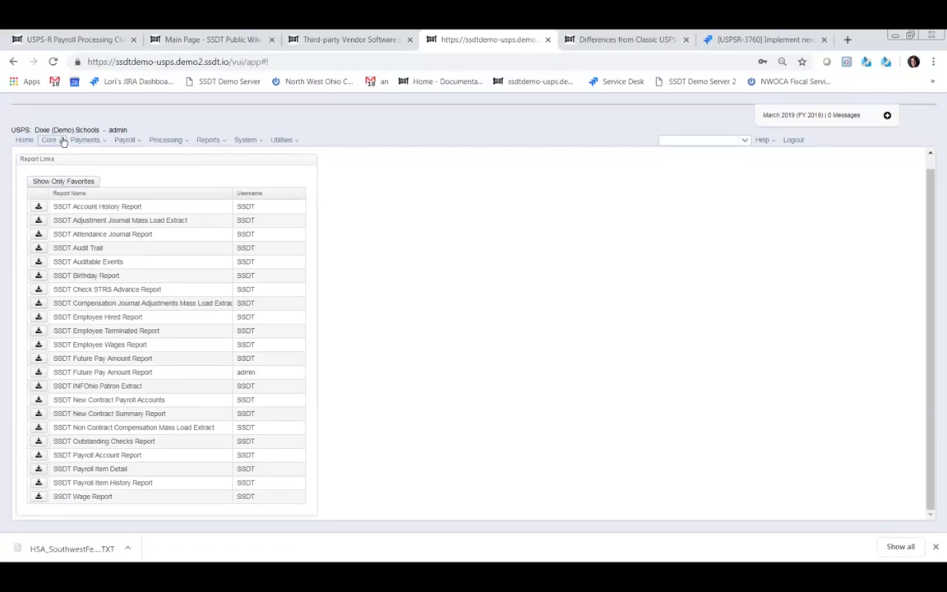
- Open Core > ACH Destination, start a new destination, then cancel the empty form
{"action": "left_click", "coordinate": [63, 142]}
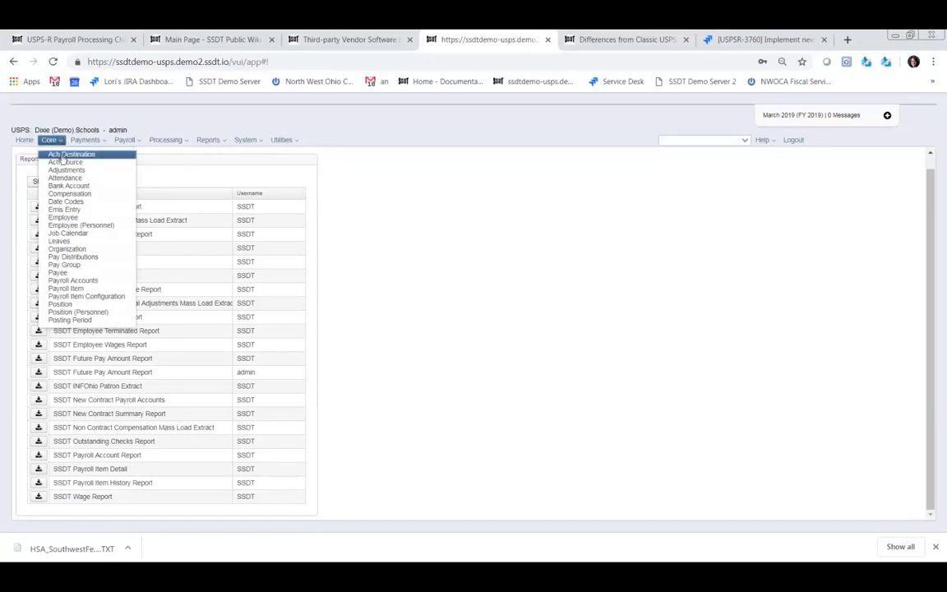
{"action": "left_click", "coordinate": [62, 156]}
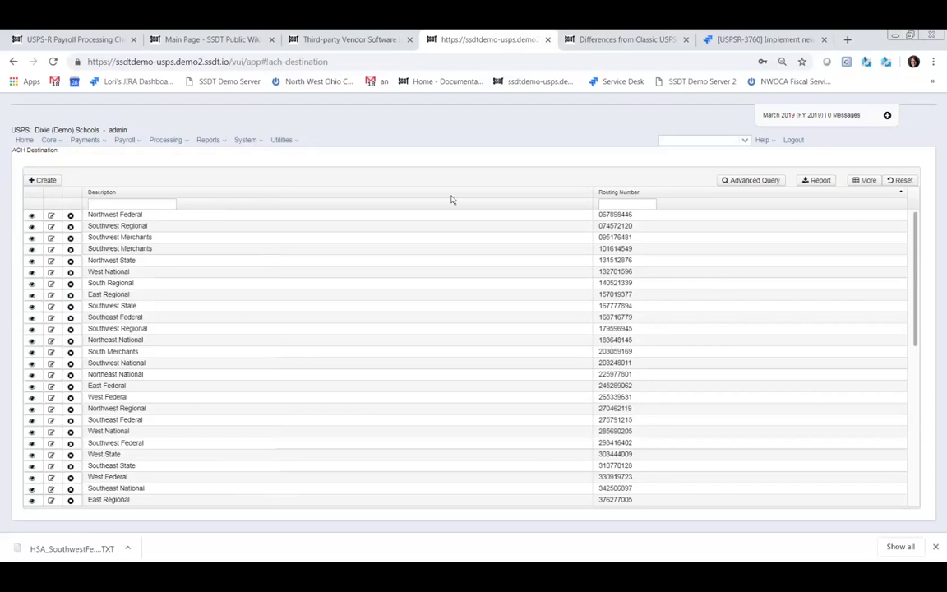
{"action": "left_click", "coordinate": [46, 180]}
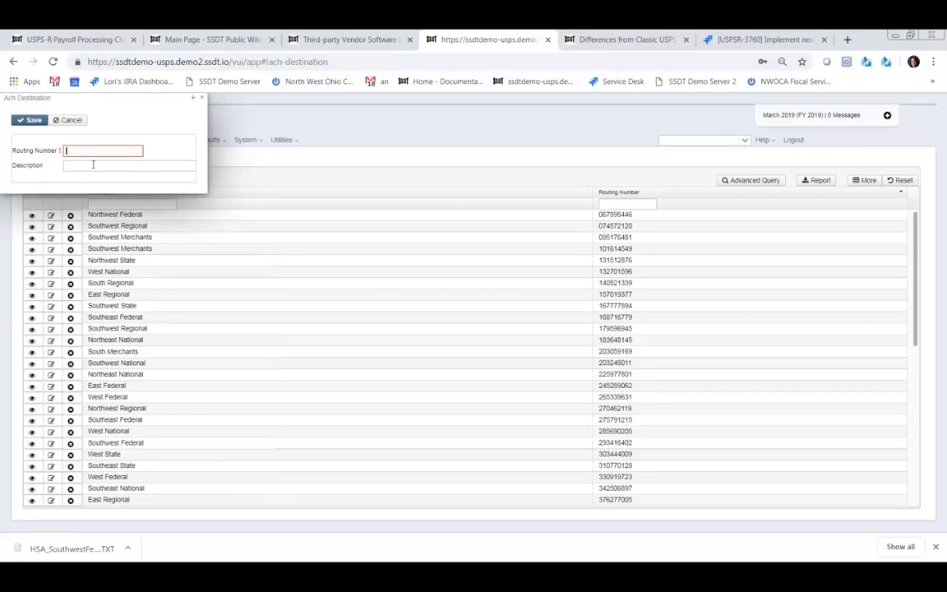
{"action": "left_click", "coordinate": [202, 98]}
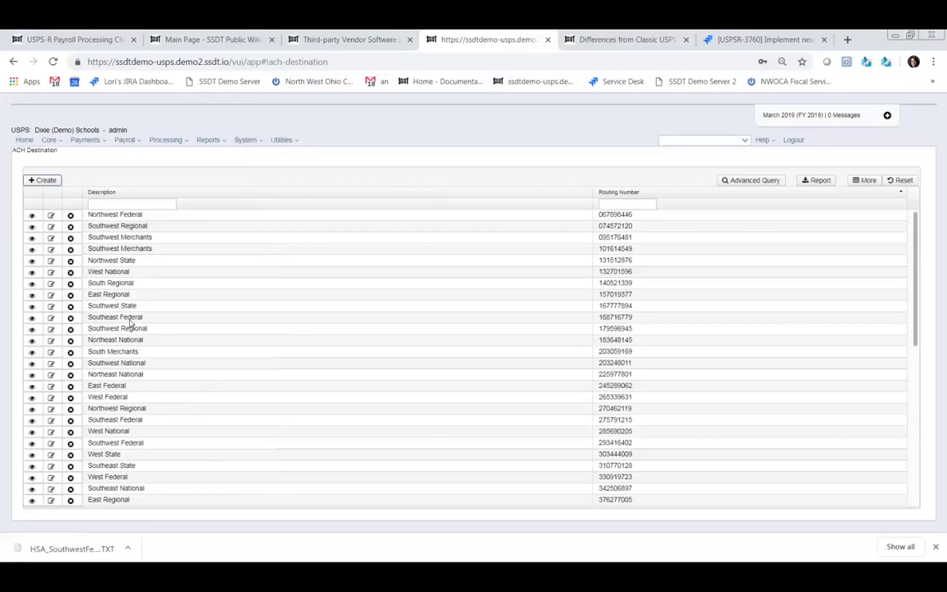
- Open the Health Savings Account record in Core > Ach Source and close it unchanged
{"action": "left_click", "coordinate": [51, 139]}
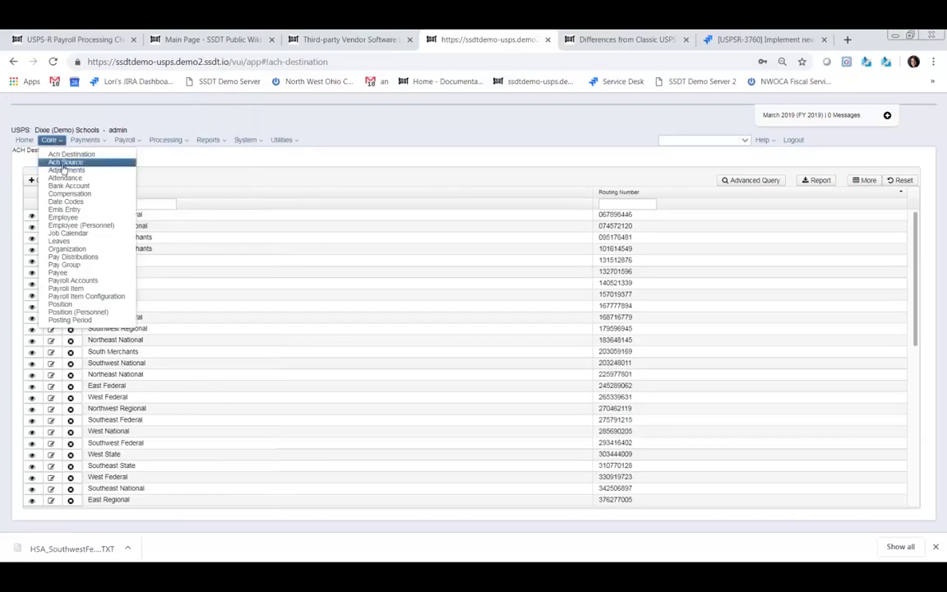
{"action": "left_click", "coordinate": [65, 162]}
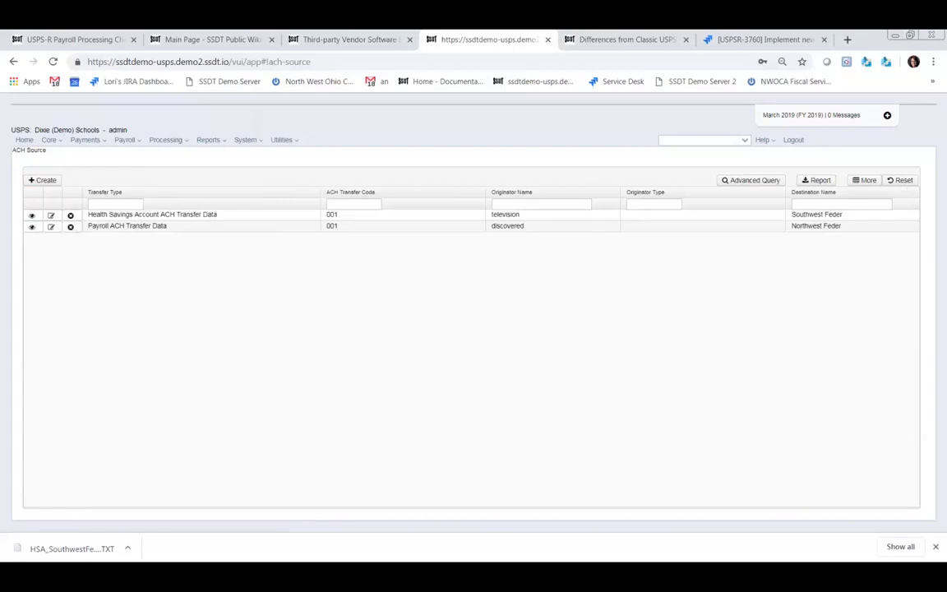
{"action": "left_click", "coordinate": [51, 215]}
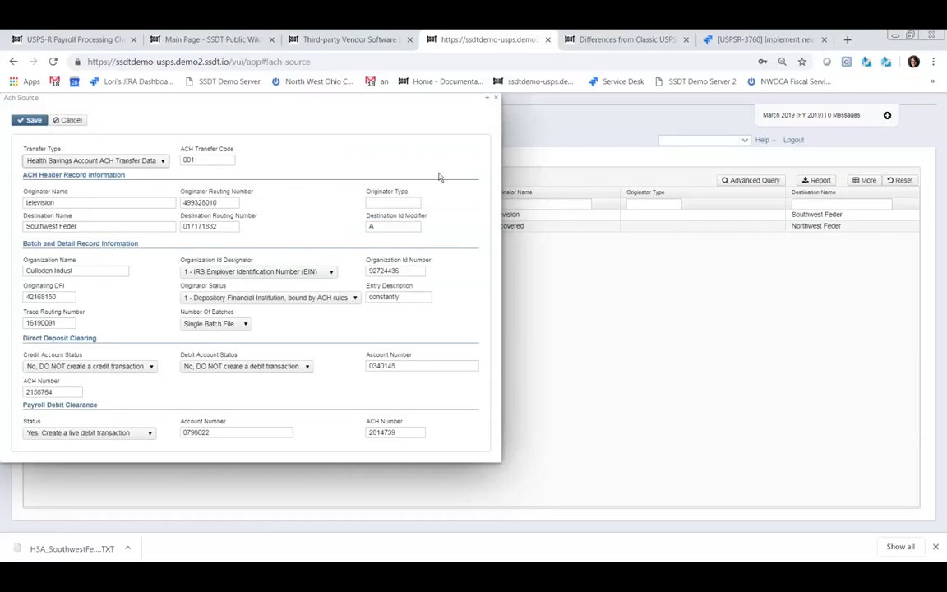
{"action": "left_click", "coordinate": [496, 100]}
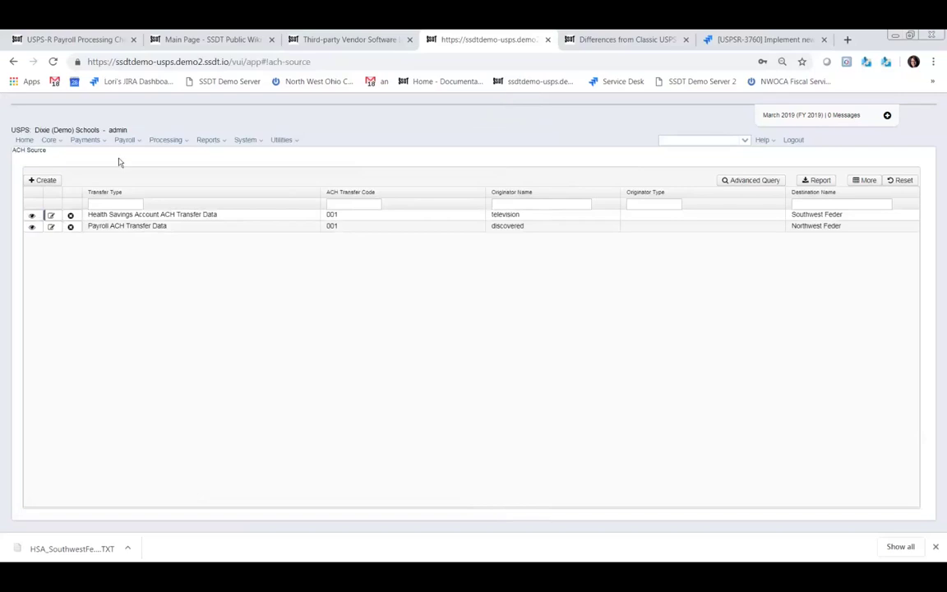
- Browse the Type list of a new Adjustments journal entry, then close it unsaved
{"action": "left_click", "coordinate": [63, 141]}
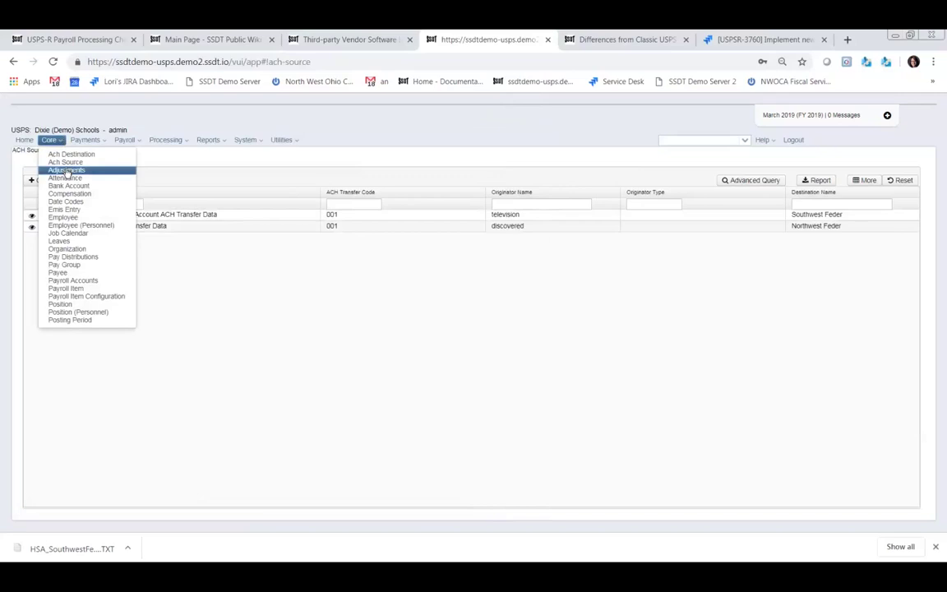
{"action": "left_click", "coordinate": [65, 173]}
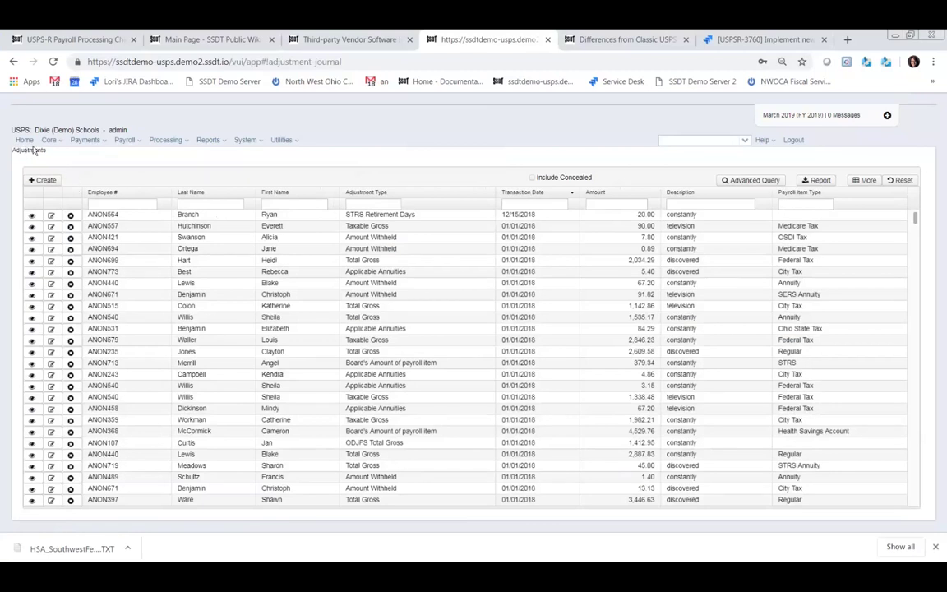
{"action": "left_click", "coordinate": [46, 180]}
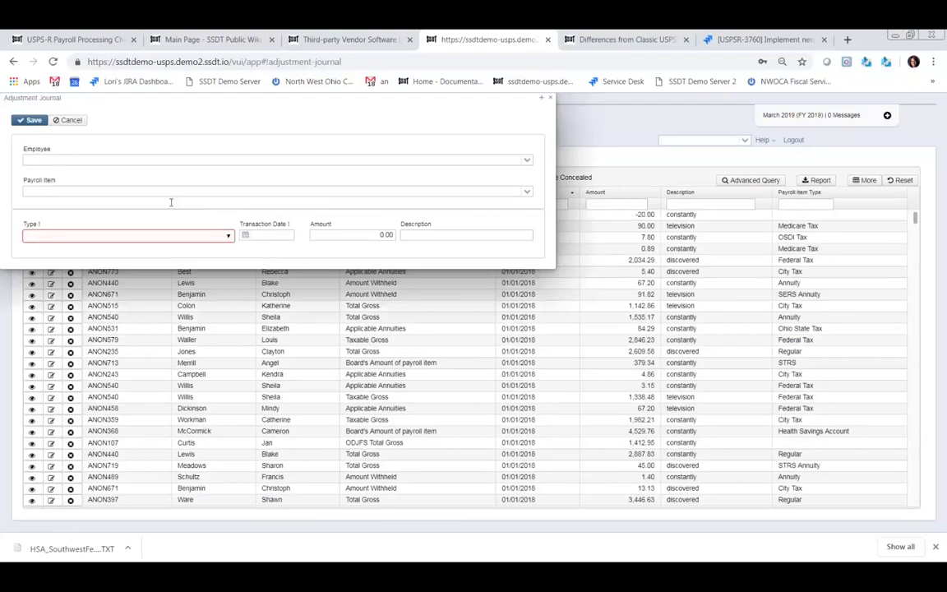
{"action": "left_click", "coordinate": [229, 237]}
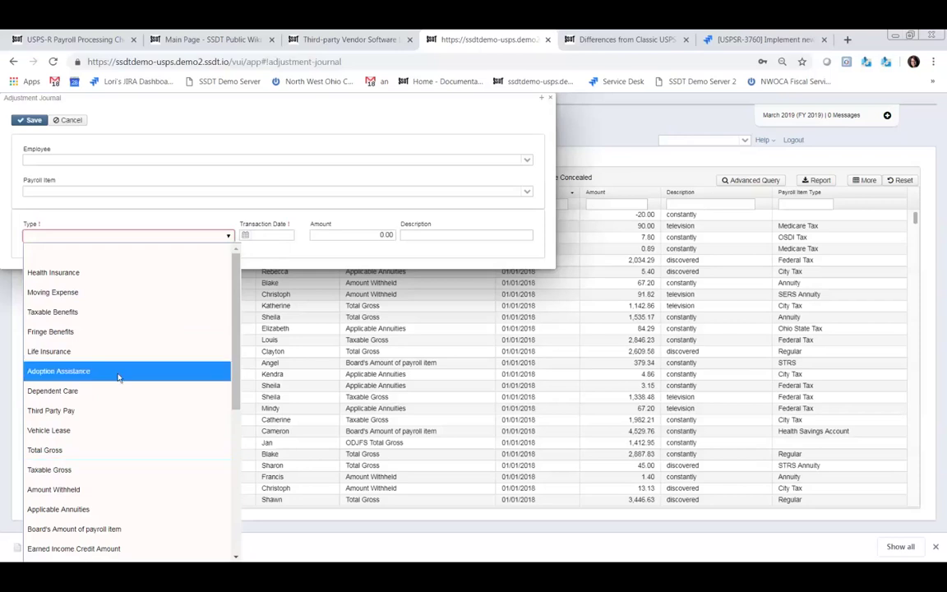
{"action": "scroll", "coordinate": [115, 435], "scroll_direction": "down", "scroll_amount": 2}
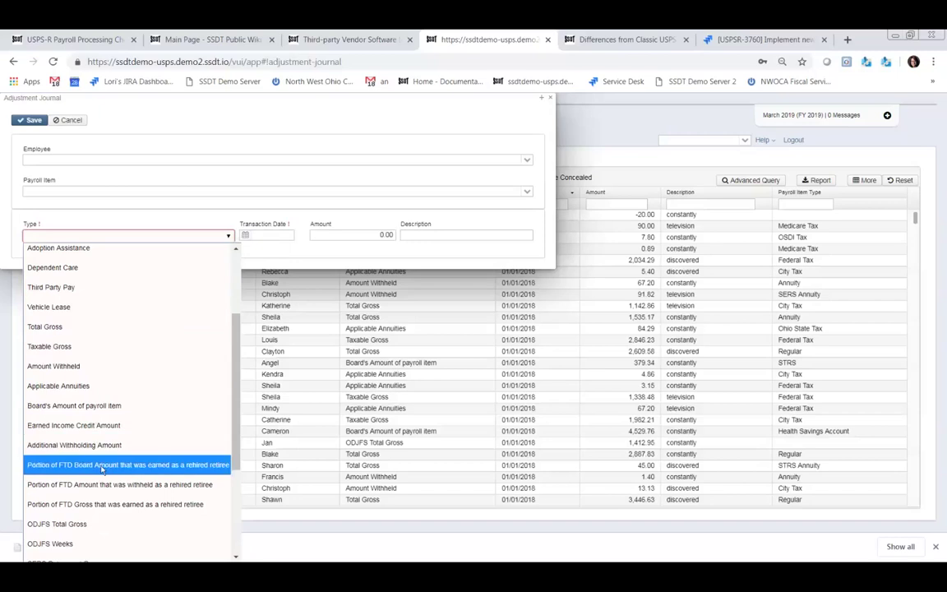
{"action": "scroll", "coordinate": [115, 476], "scroll_direction": "down", "scroll_amount": 2}
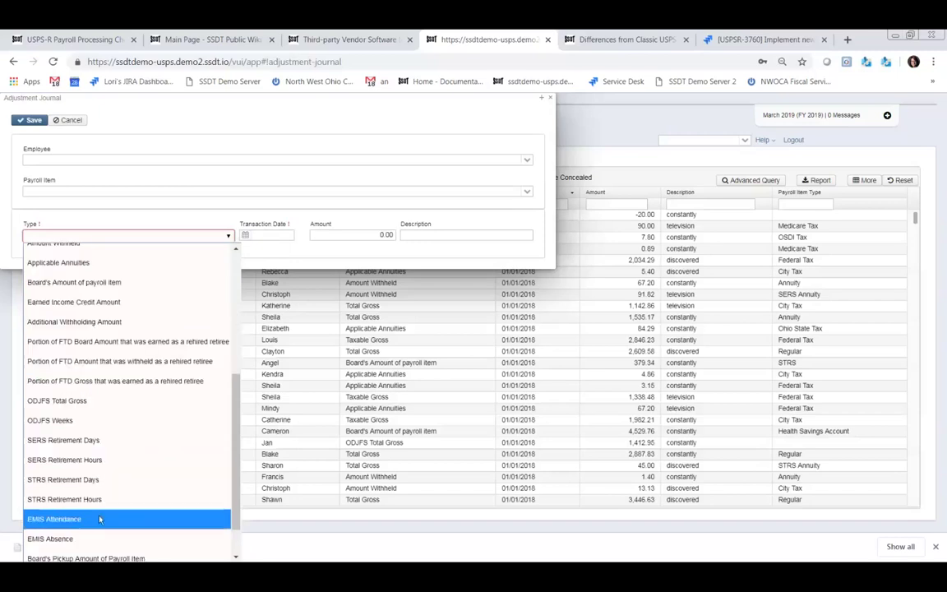
{"action": "scroll", "coordinate": [94, 506], "scroll_direction": "down", "scroll_amount": 1}
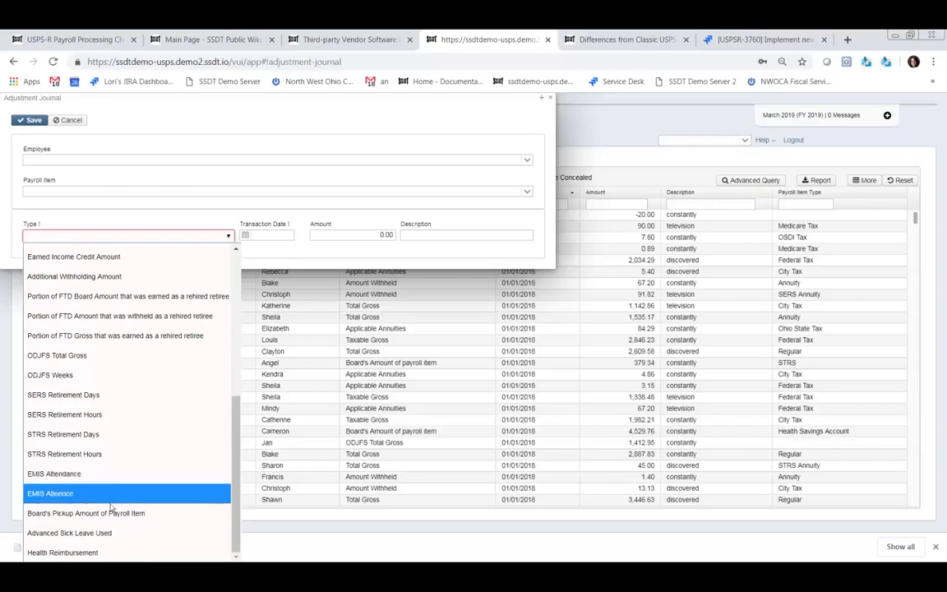
{"action": "scroll", "coordinate": [118, 255], "scroll_direction": "up", "scroll_amount": 1}
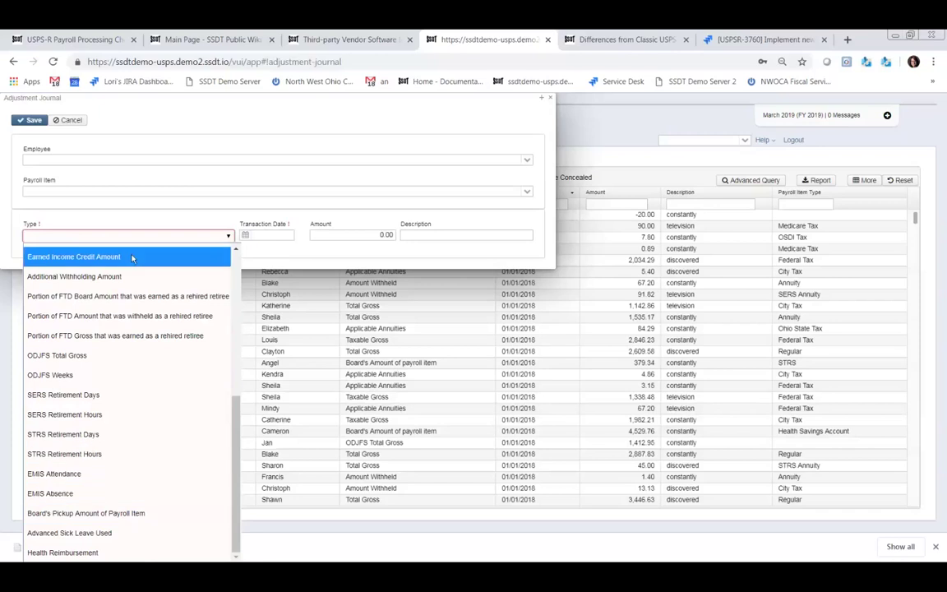
{"action": "left_click", "coordinate": [550, 97]}
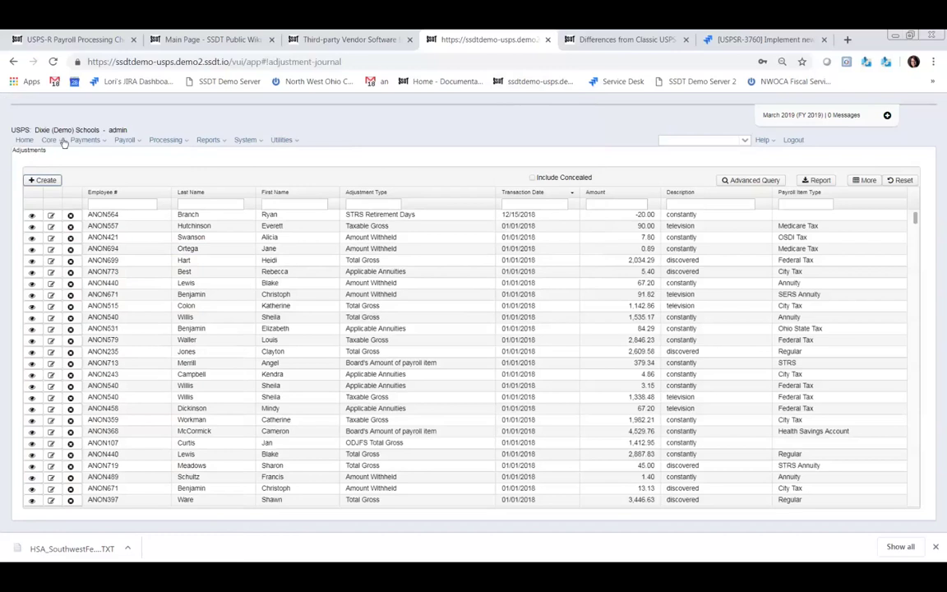
- Go to Core > Attendance and open a blank Create Attendances/Absences form
{"action": "left_click", "coordinate": [62, 141]}
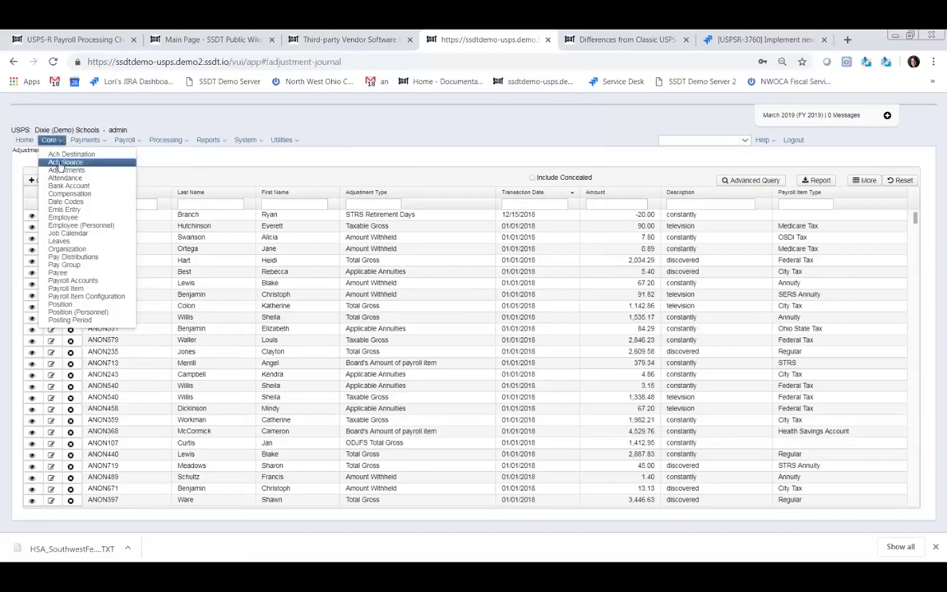
{"action": "left_click", "coordinate": [60, 179]}
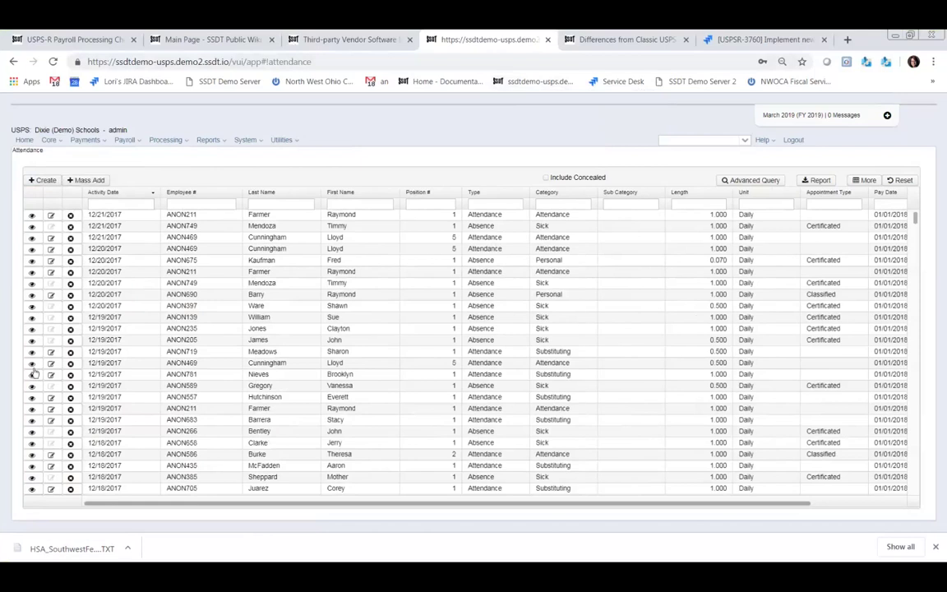
{"action": "left_click", "coordinate": [43, 180]}
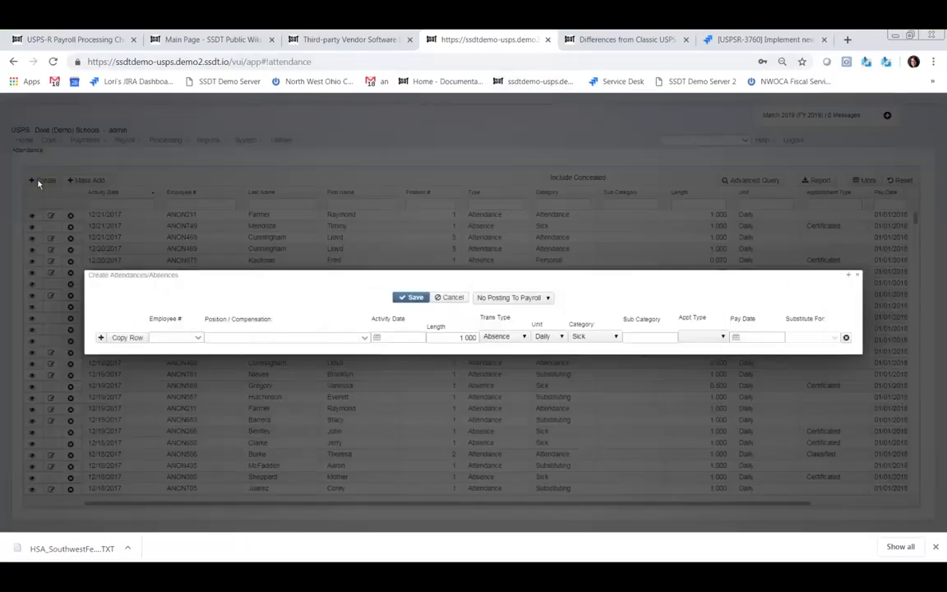
- Set the row's employee to the first match for 'work', filling in the Aide position
{"action": "left_click", "coordinate": [169, 337]}
{"action": "type", "text": "work"}
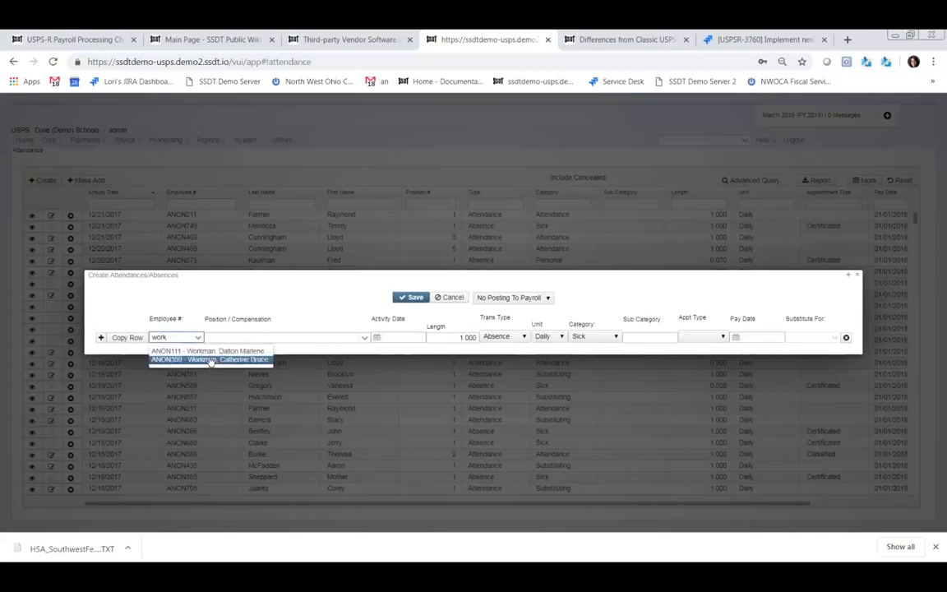
{"action": "left_click", "coordinate": [210, 352]}
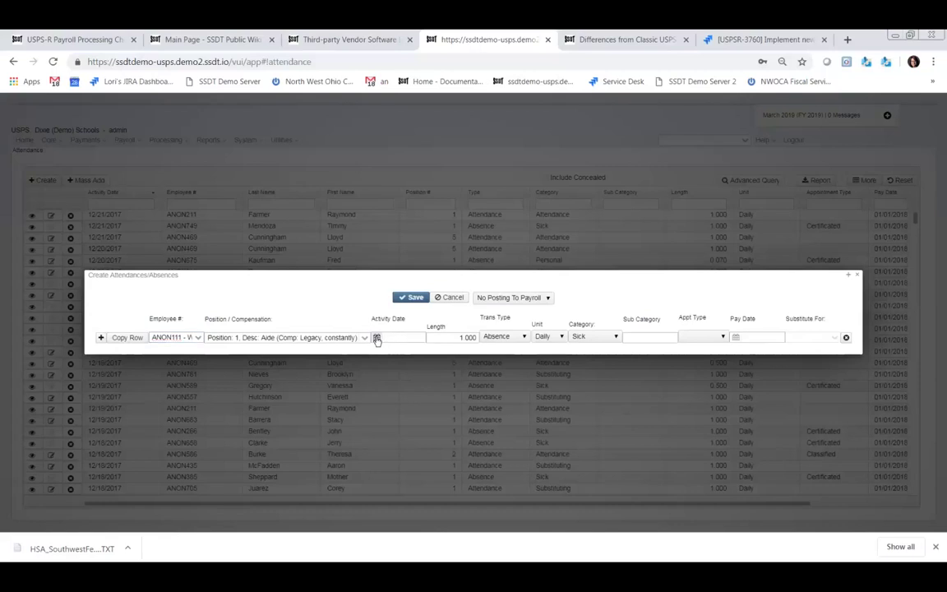
- Give the first absence row activity date 3/28/19, length 0.500 and category Personal
{"action": "left_click", "coordinate": [376, 338]}
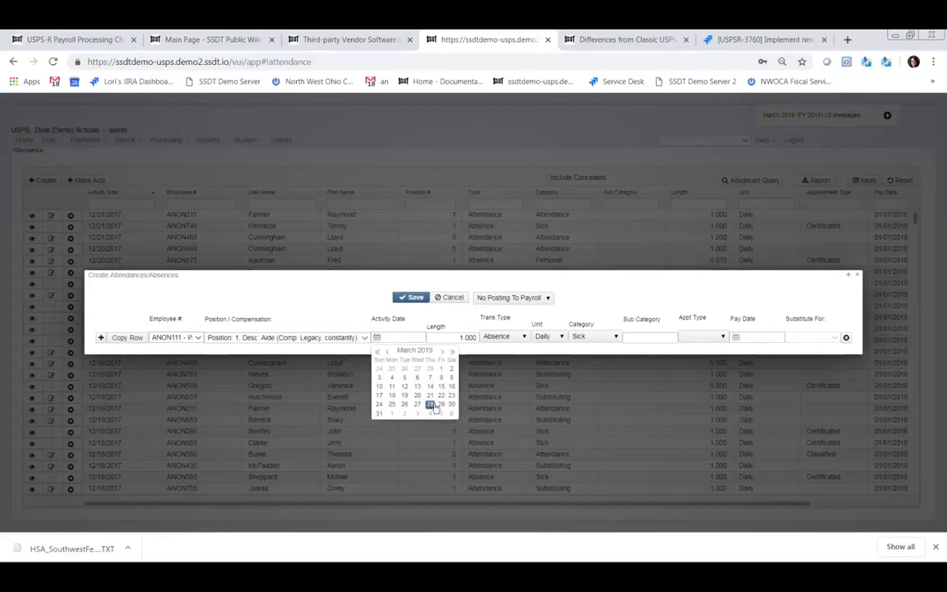
{"action": "left_click", "coordinate": [397, 337]}
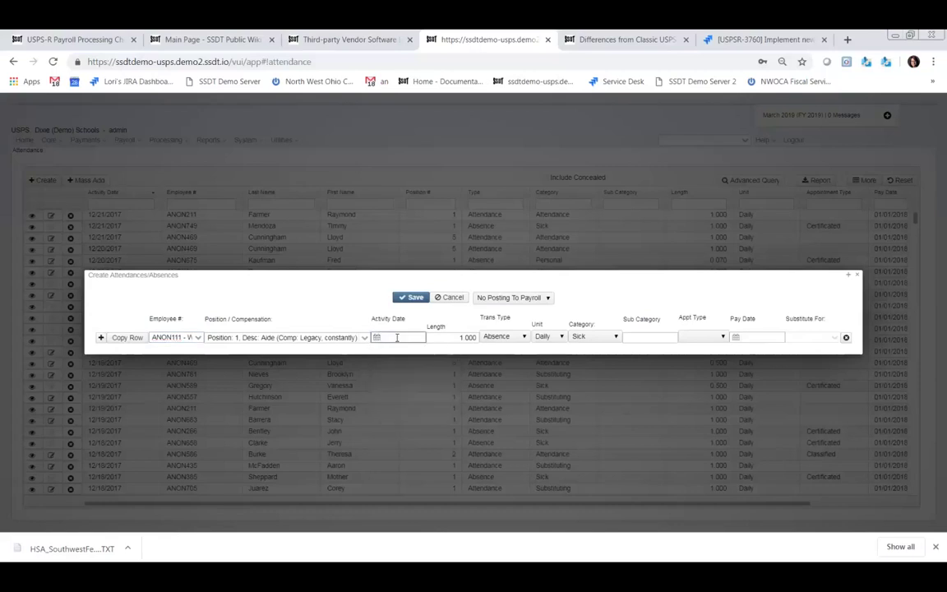
{"action": "type", "text": "3/28/19"}
{"action": "left_click", "coordinate": [457, 338]}
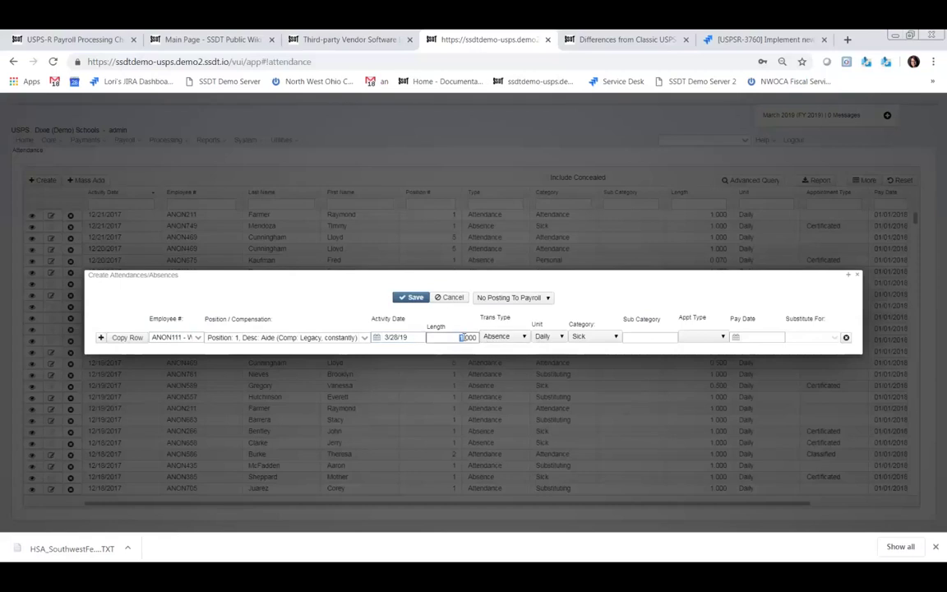
{"action": "left_click_drag", "start_coordinate": [457, 337], "coordinate": [488, 340]}
{"action": "key", "text": "BackSpace"}
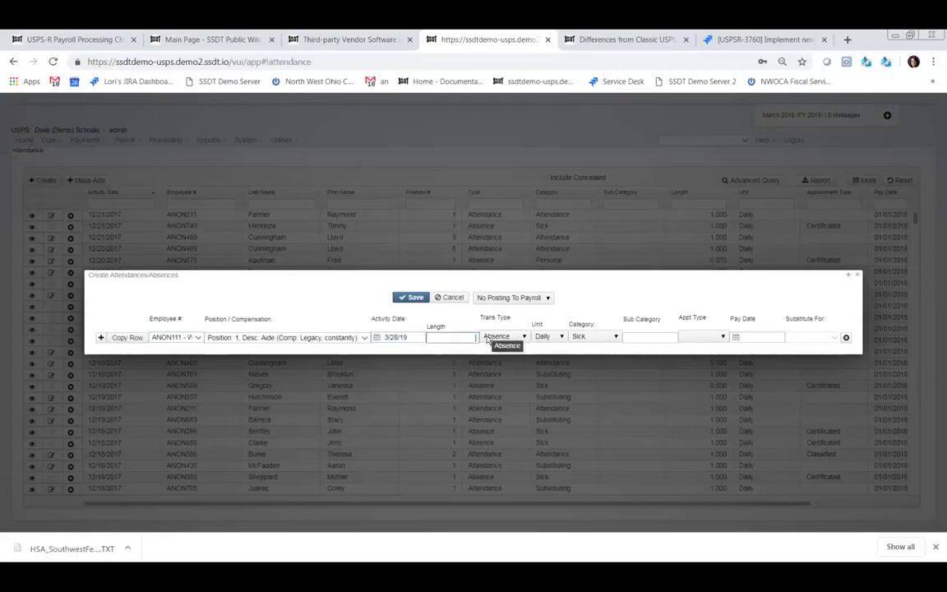
{"action": "type", "text": "5"}
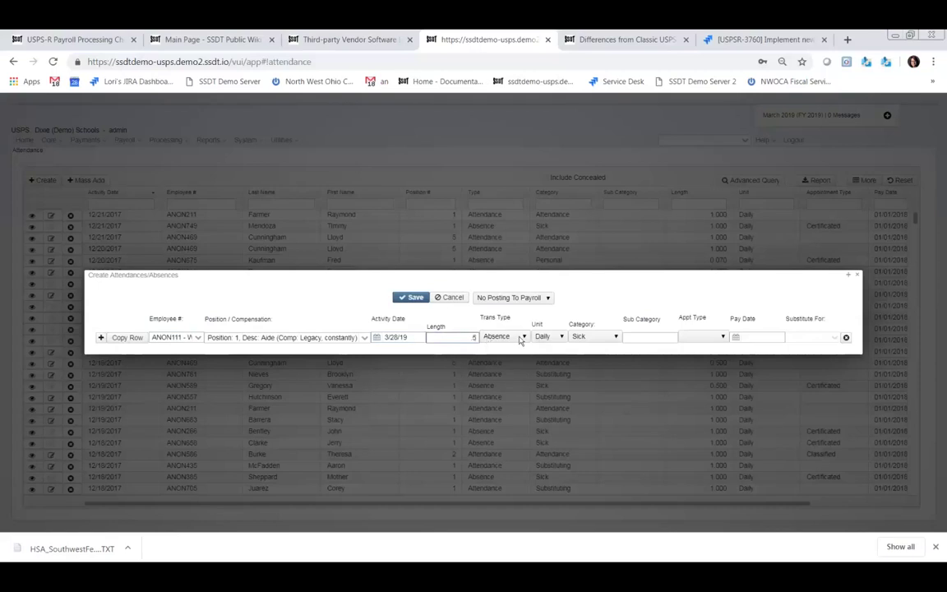
{"action": "left_click", "coordinate": [615, 337]}
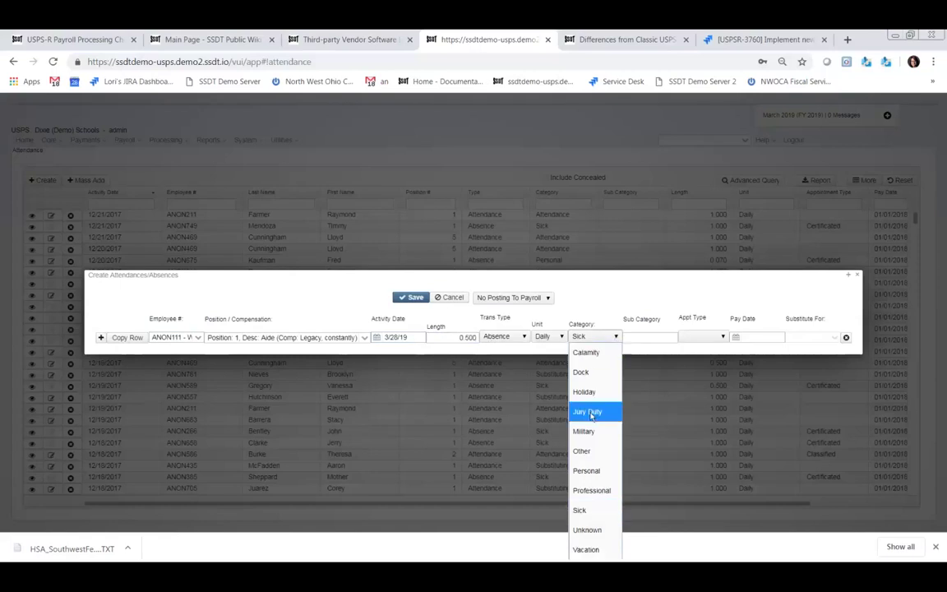
{"action": "left_click", "coordinate": [587, 471]}
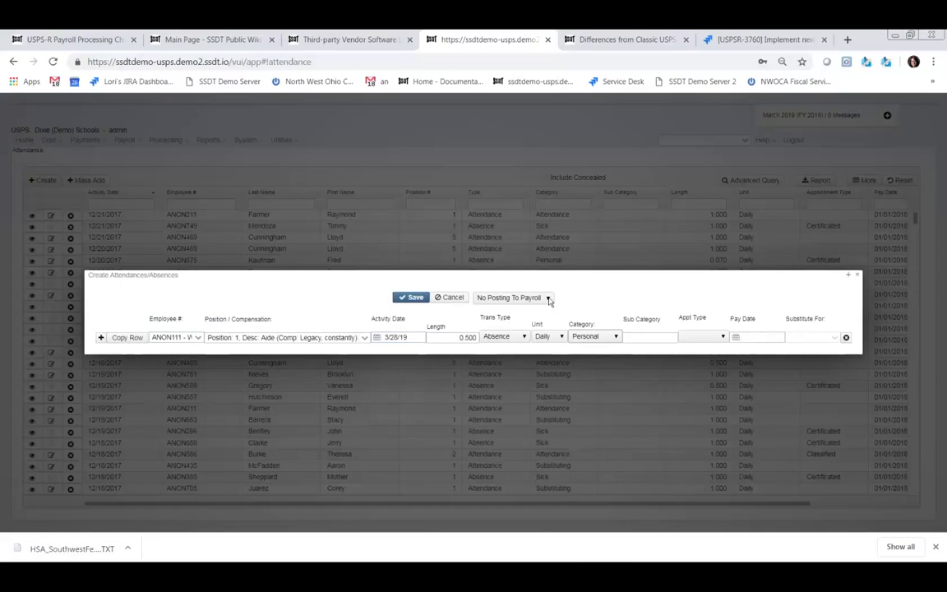
{"action": "left_click", "coordinate": [548, 299]}
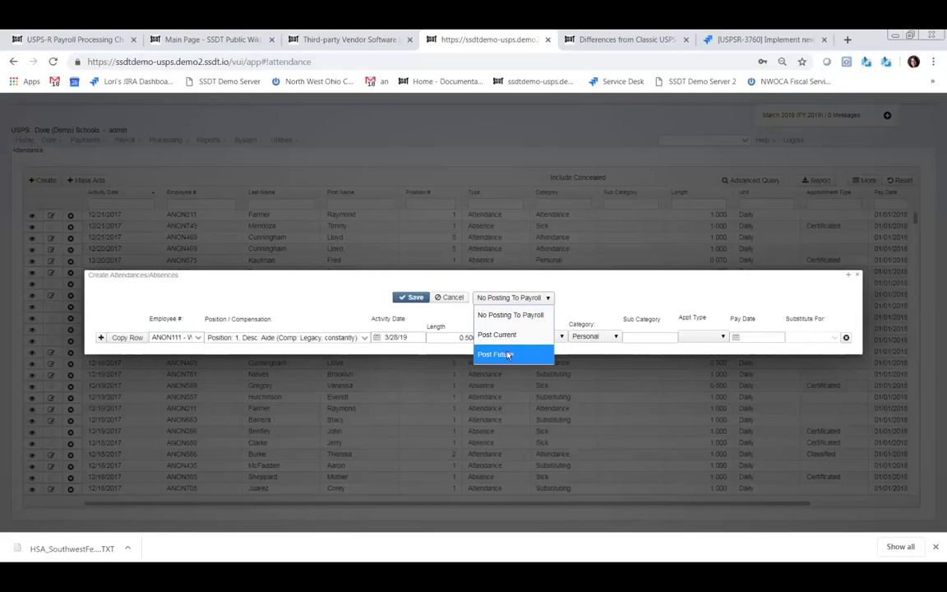
{"action": "left_click", "coordinate": [576, 313]}
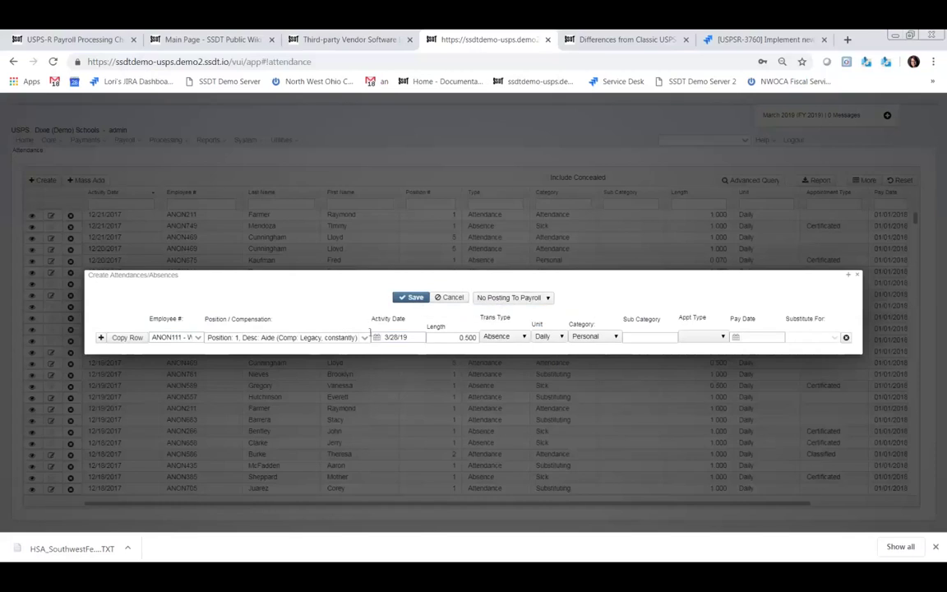
- Add a second row for the employee matching 'war', remove an extra row, and try saving
{"action": "left_click", "coordinate": [101, 336]}
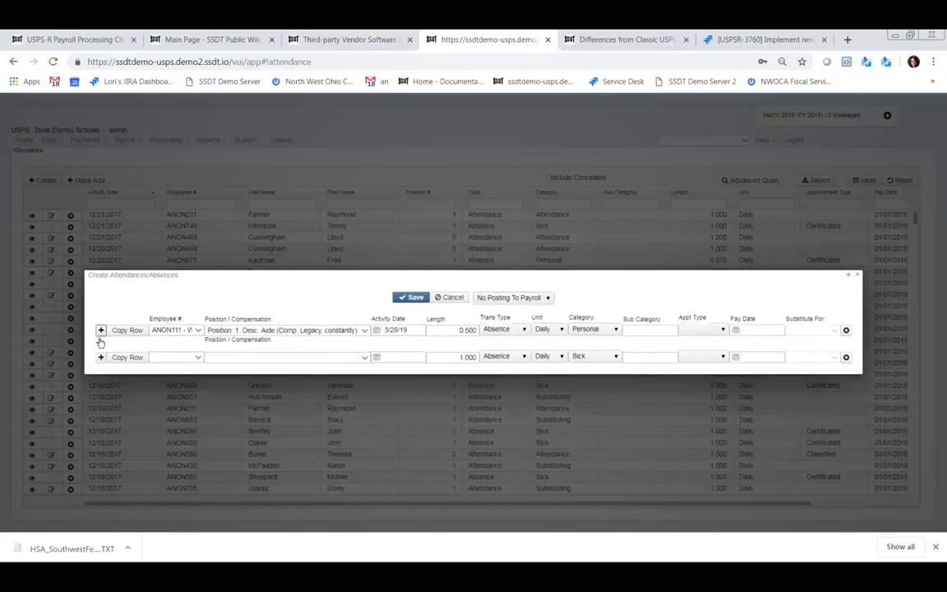
{"action": "left_click", "coordinate": [174, 357]}
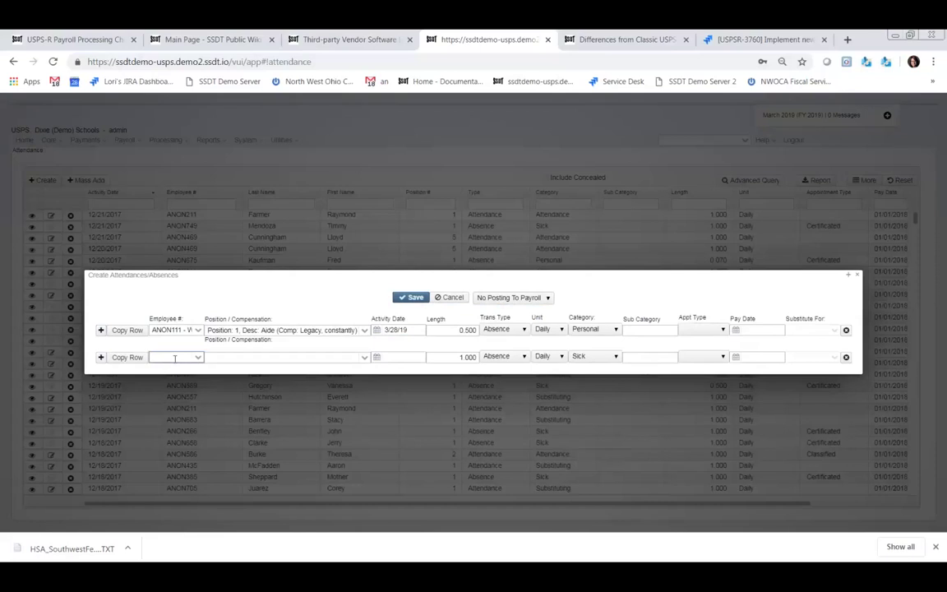
{"action": "type", "text": "wa"}
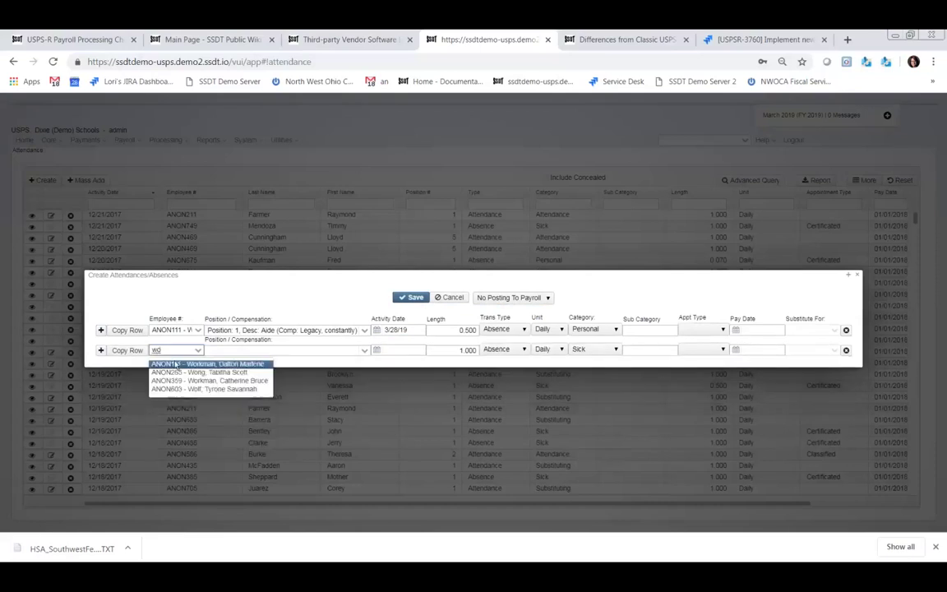
{"action": "type", "text": "r"}
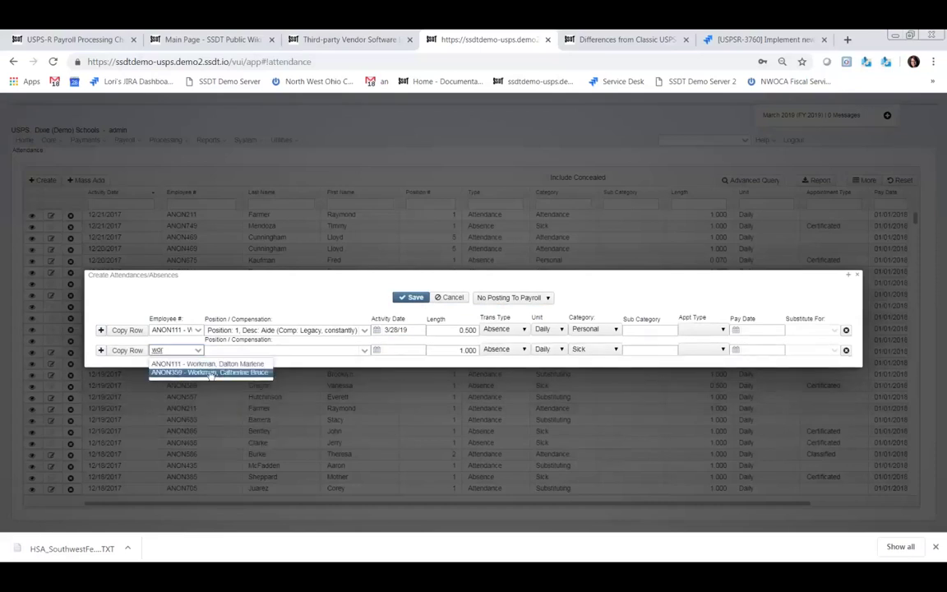
{"action": "left_click", "coordinate": [208, 372]}
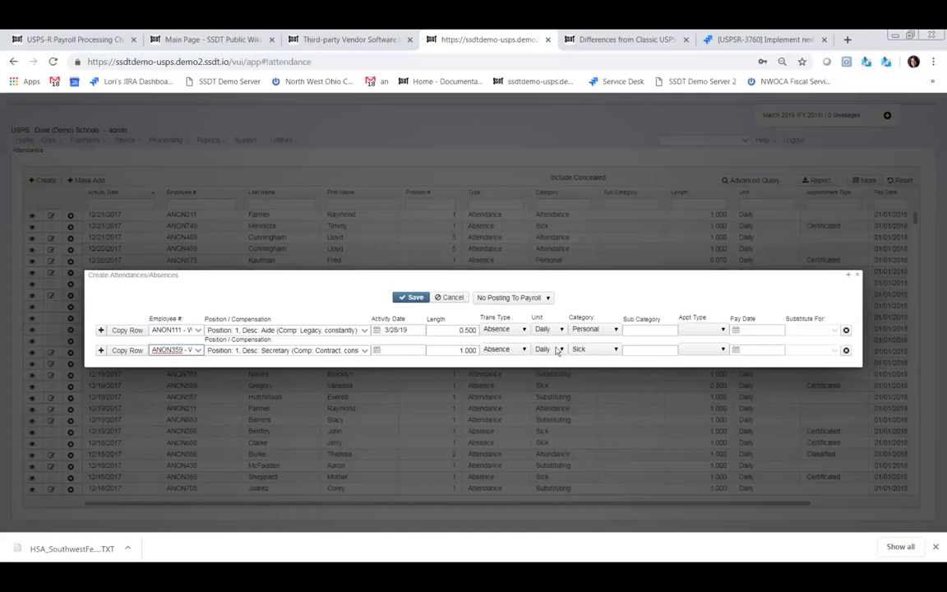
{"action": "left_click", "coordinate": [100, 350]}
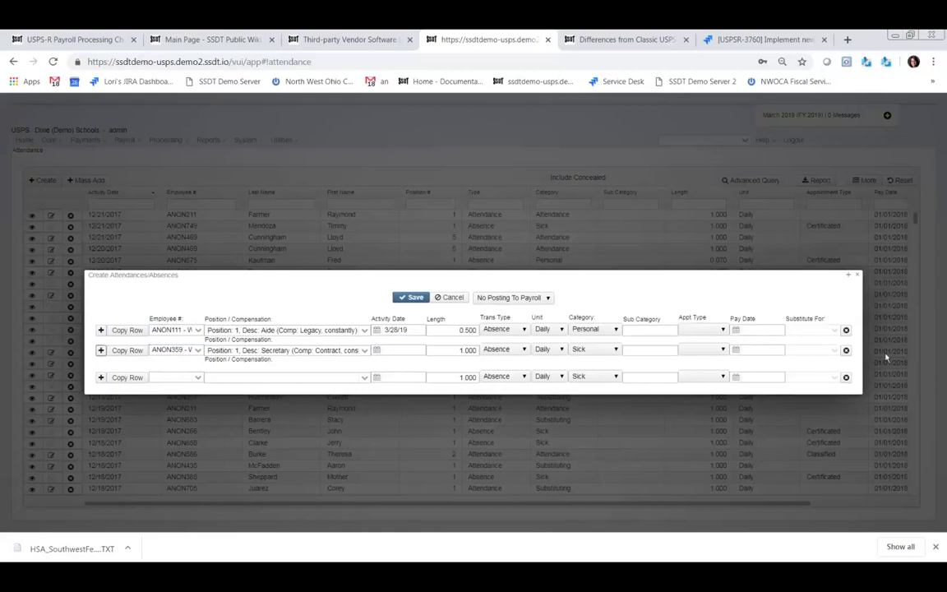
{"action": "left_click", "coordinate": [845, 378]}
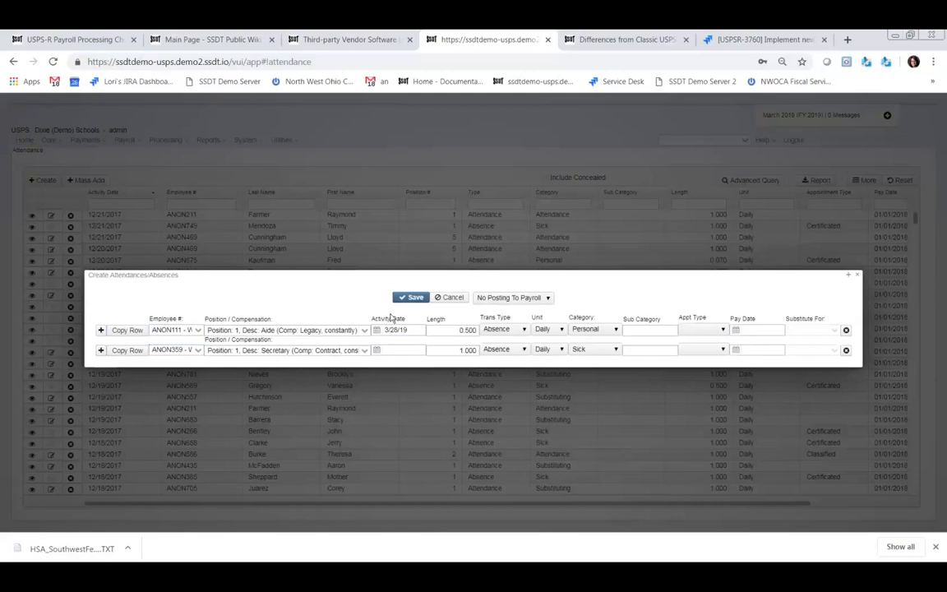
{"action": "left_click", "coordinate": [414, 300]}
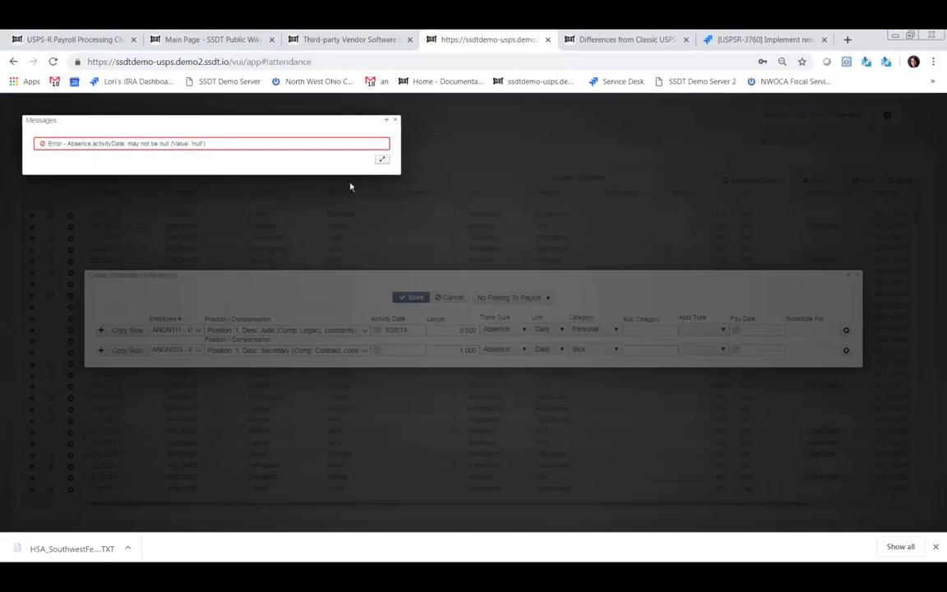
- Dismiss the error, date the second row 3/28/19, and save both absences
{"action": "left_click", "coordinate": [397, 120]}
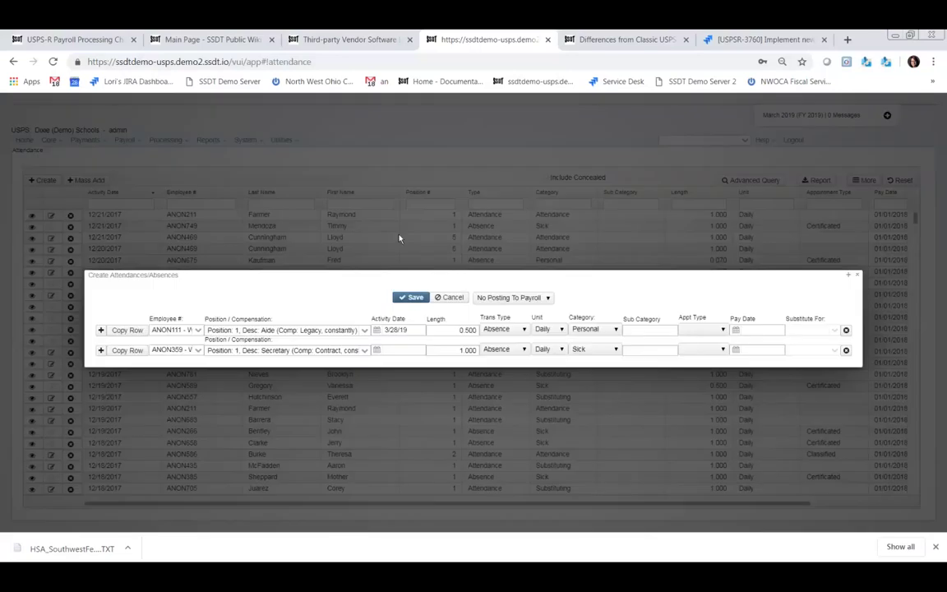
{"action": "left_click", "coordinate": [378, 350]}
{"action": "left_click", "coordinate": [430, 418]}
{"action": "left_click", "coordinate": [416, 298]}
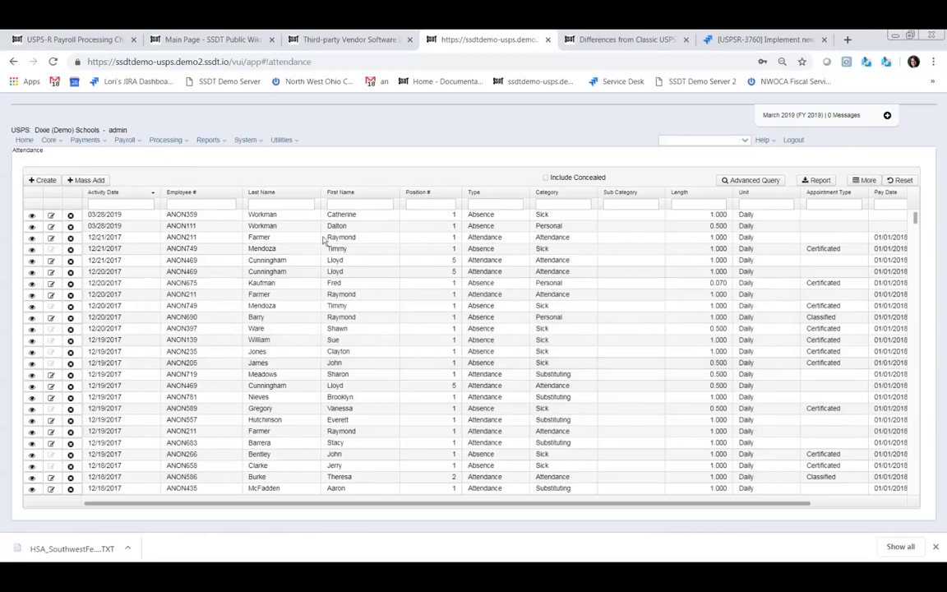
- Open and close the Attendance grid's column selection options while reviewing the new rows
{"action": "left_click", "coordinate": [864, 182]}
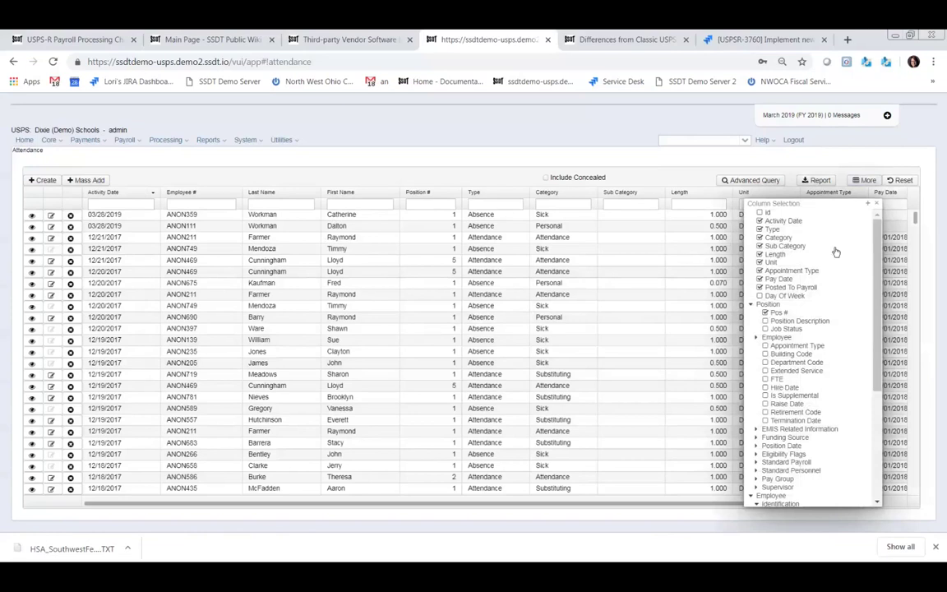
{"action": "left_click", "coordinate": [876, 203]}
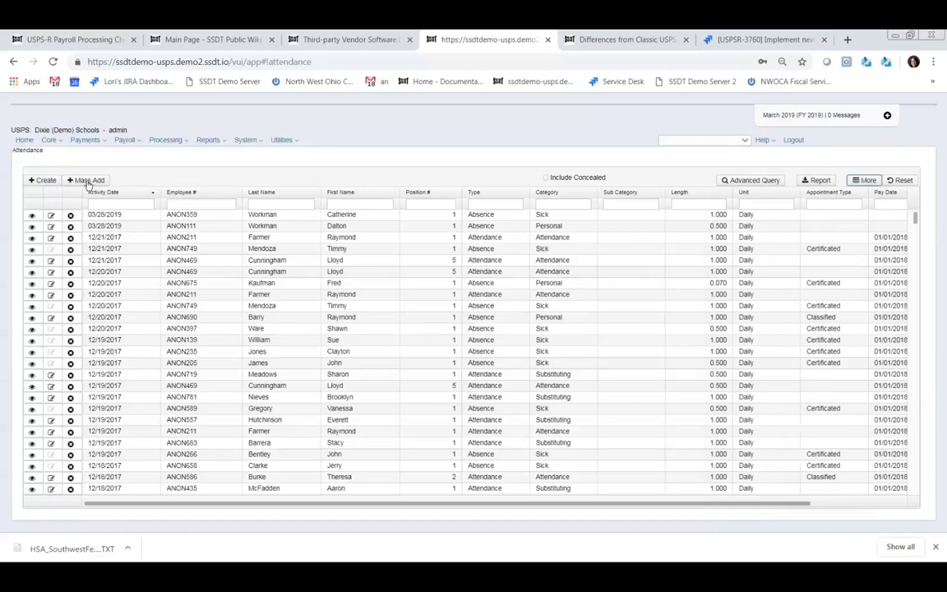
- In Mass Add, choose the employee matching 'wdr' and keep the category as Sick
{"action": "left_click", "coordinate": [85, 183]}
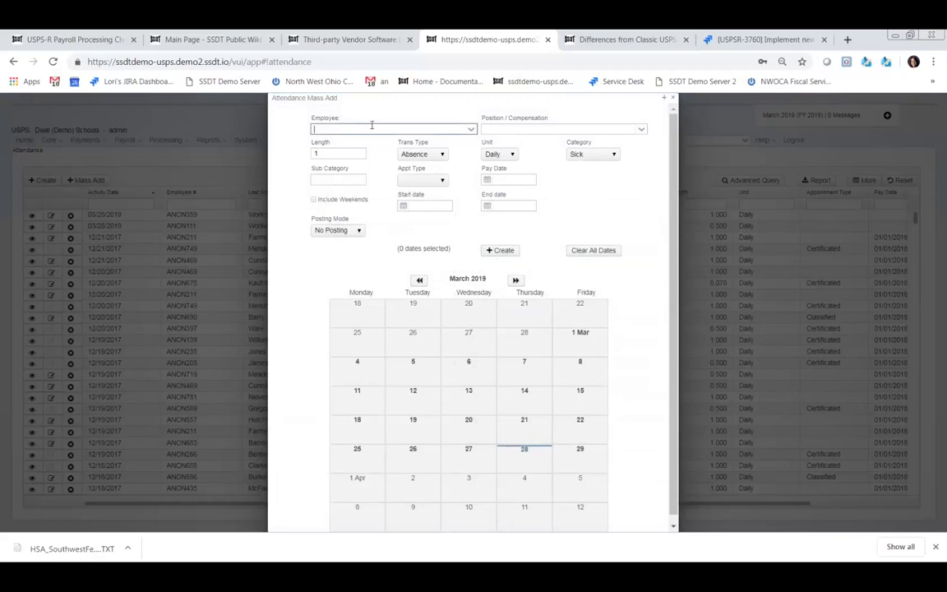
{"action": "type", "text": "wd"}
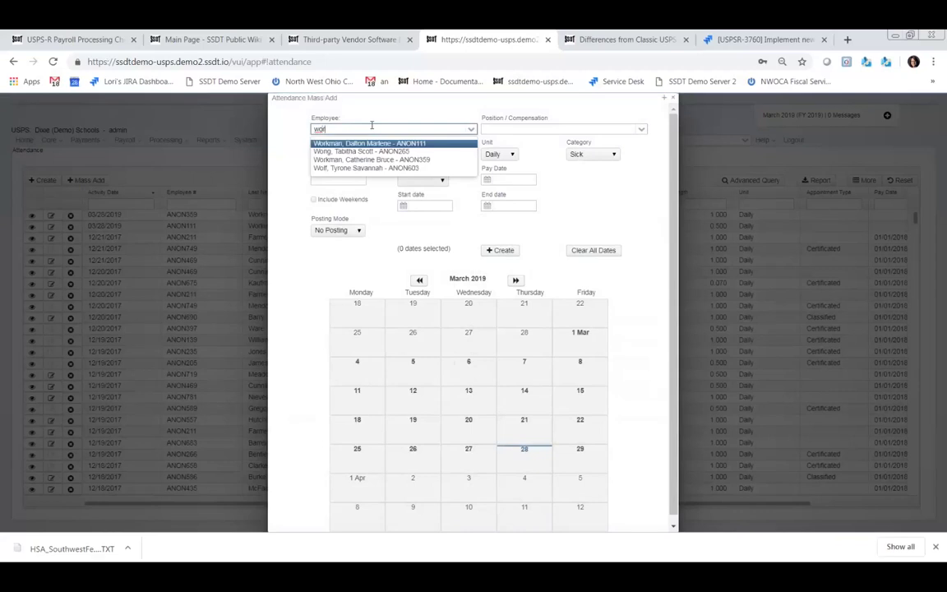
{"action": "type", "text": "r"}
{"action": "left_click", "coordinate": [372, 152]}
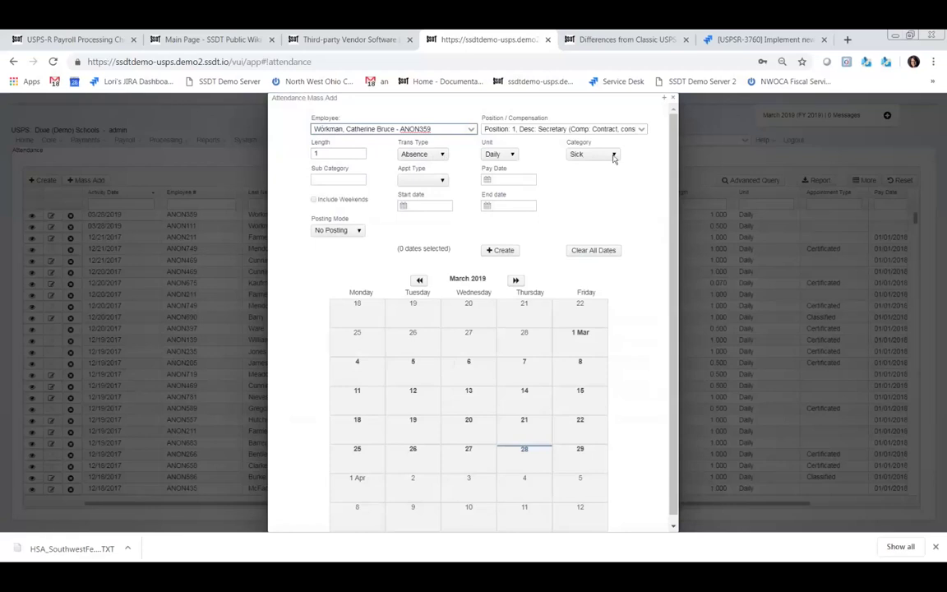
{"action": "left_click", "coordinate": [613, 156]}
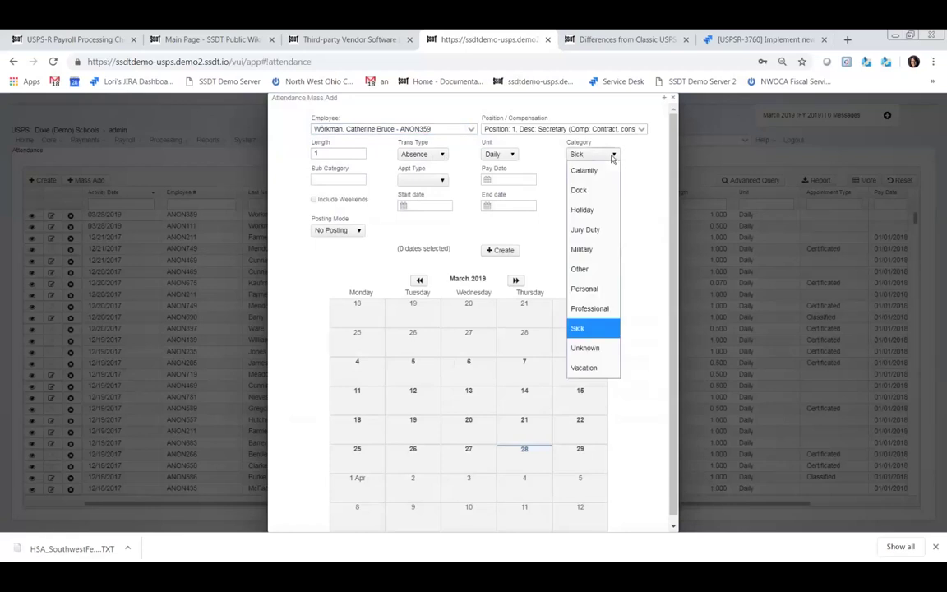
{"action": "left_click", "coordinate": [613, 156]}
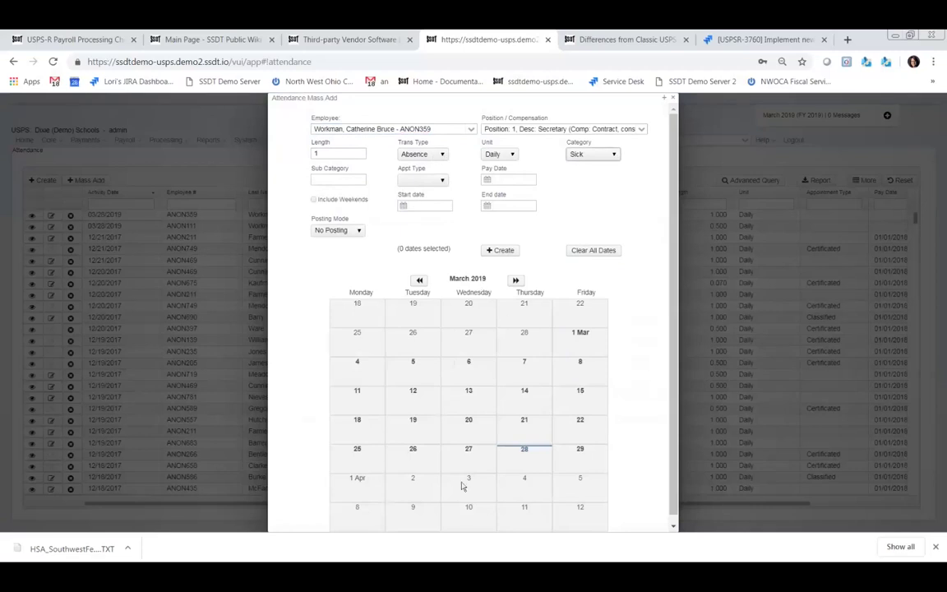
- Select March 26–28 and April 2 on the Mass Add calendar, then deselect March 27
{"action": "left_click", "coordinate": [418, 459]}
{"action": "left_click", "coordinate": [485, 457]}
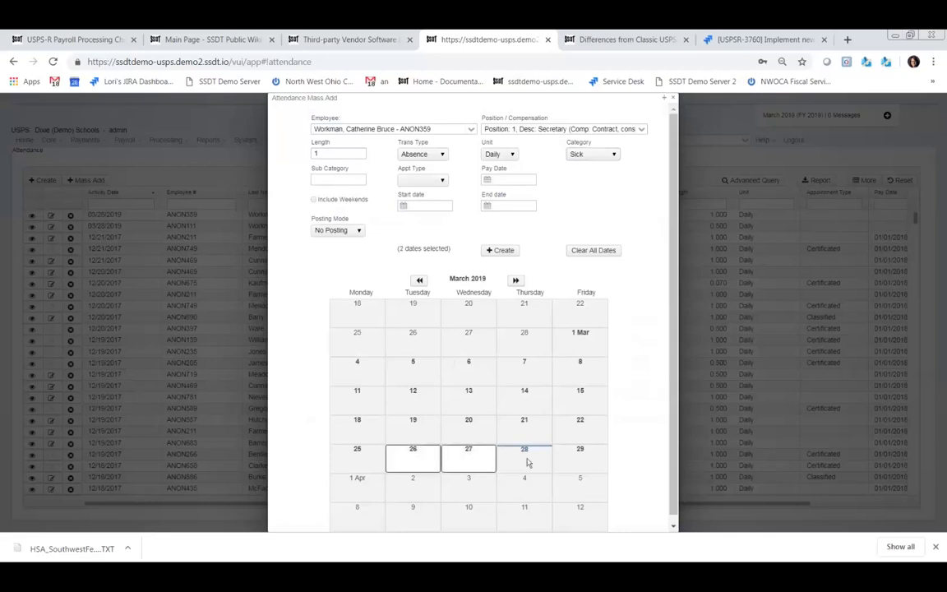
{"action": "left_click", "coordinate": [528, 462]}
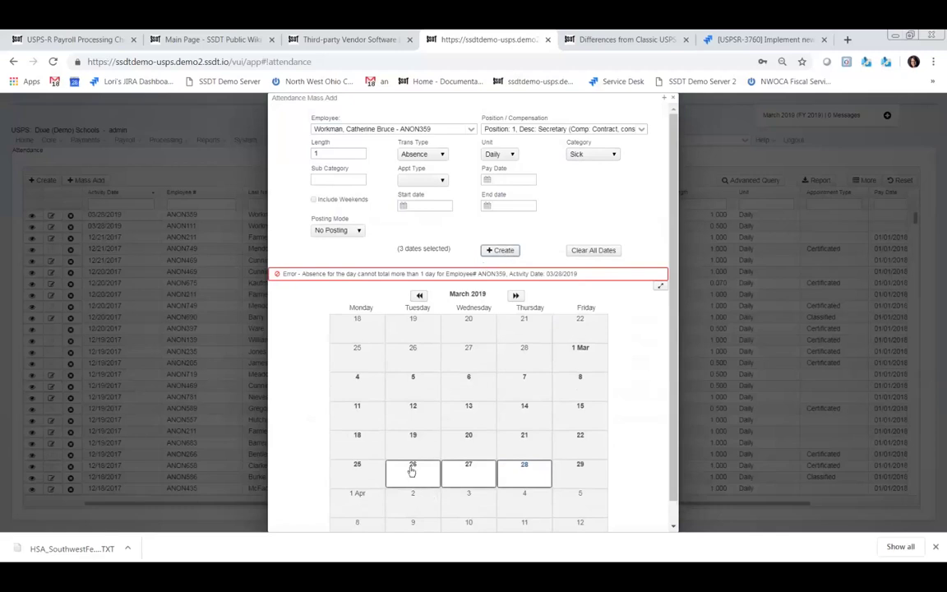
{"action": "left_click", "coordinate": [414, 503]}
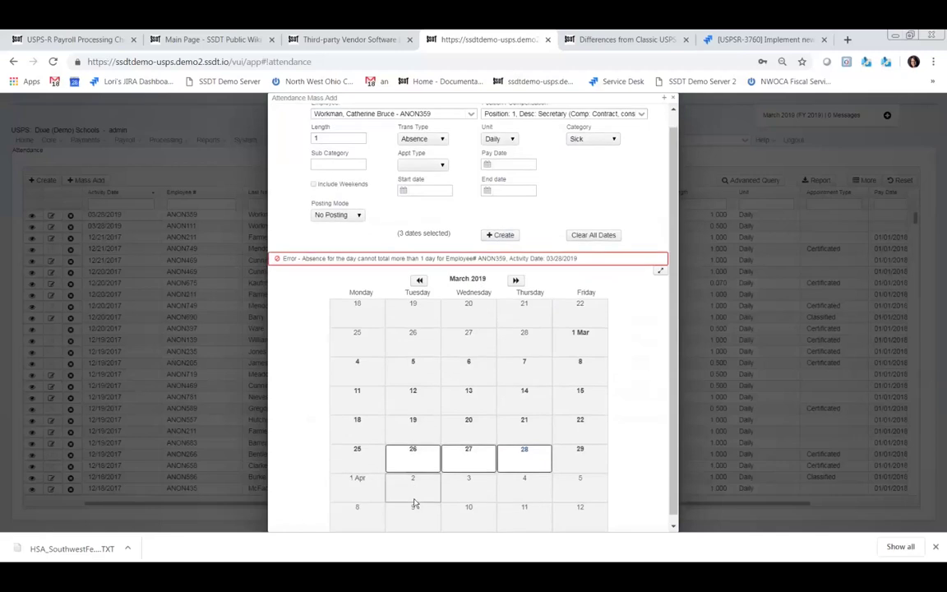
{"action": "scroll", "coordinate": [435, 481], "scroll_direction": "down", "scroll_amount": 1}
{"action": "left_click", "coordinate": [478, 469], "text": "shift"}
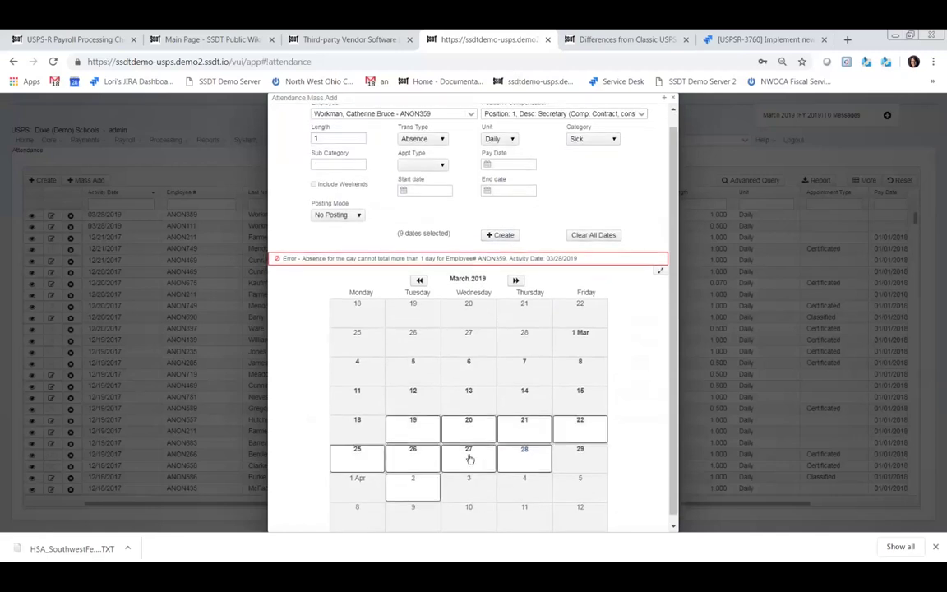
{"action": "left_click", "coordinate": [473, 463]}
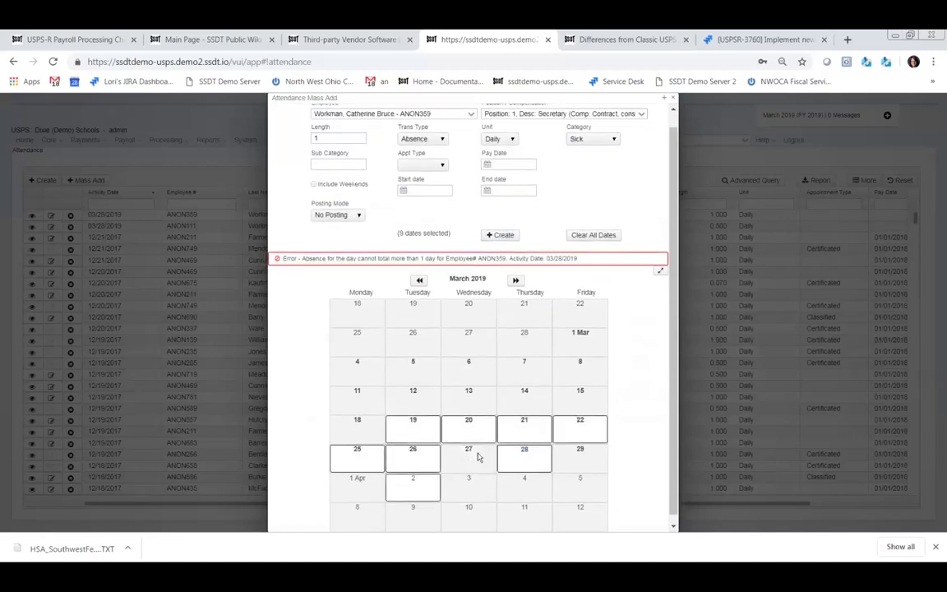
- Clear all dates, select April 2, 3 and 4, and create the absences
{"action": "left_click", "coordinate": [600, 237]}
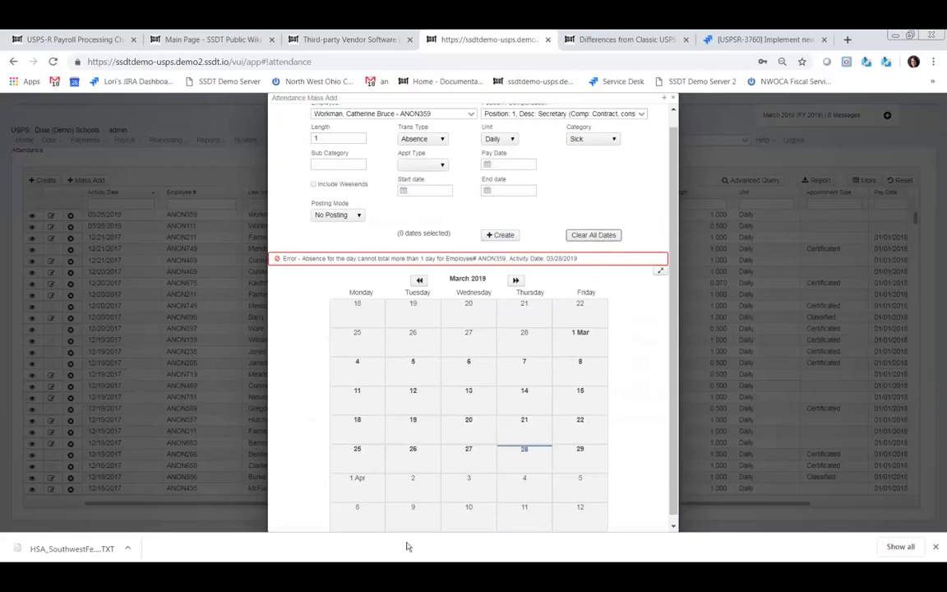
{"action": "left_click", "coordinate": [416, 488]}
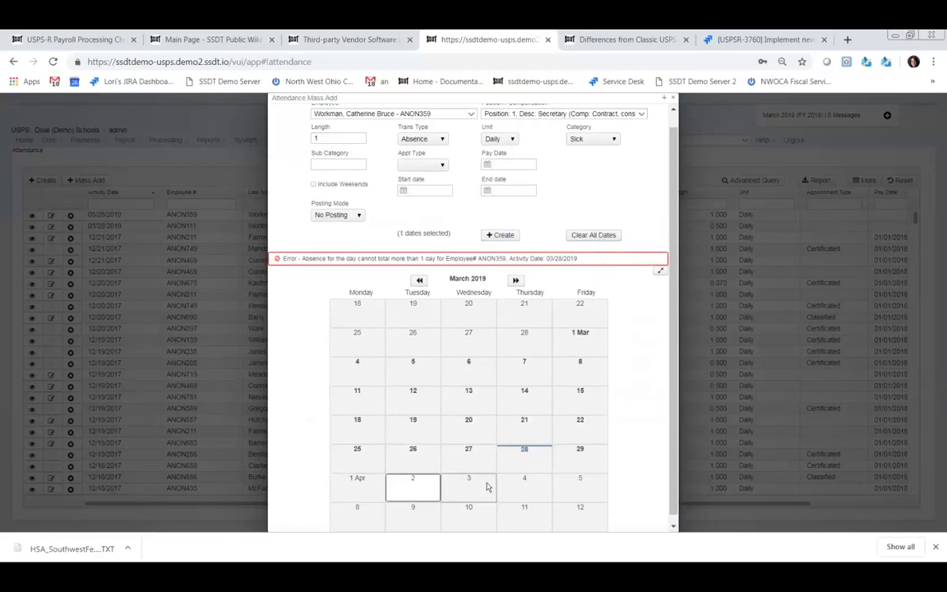
{"action": "left_click", "coordinate": [486, 489]}
{"action": "left_click", "coordinate": [524, 488]}
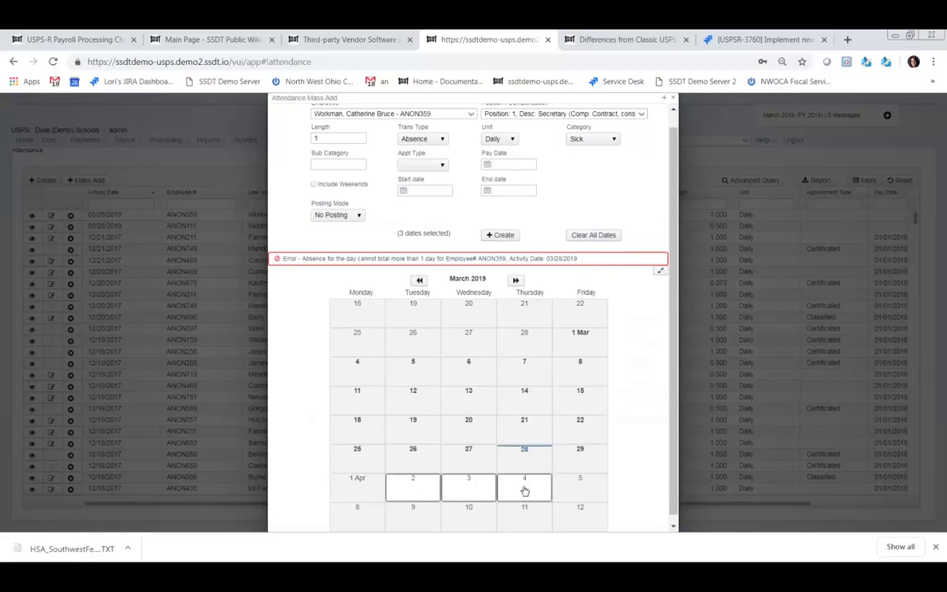
{"action": "left_click", "coordinate": [505, 236]}
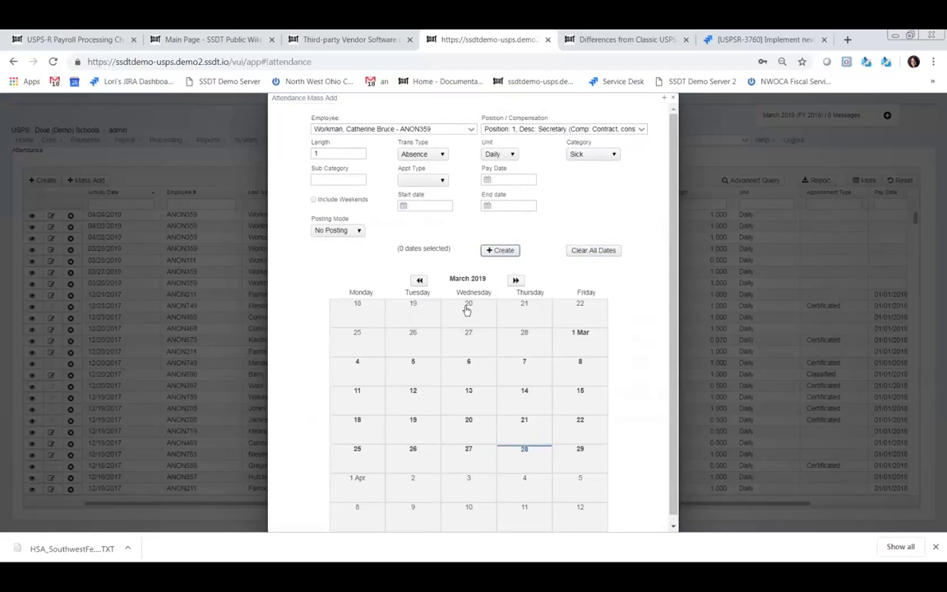
- Keep No Posting mode, close Mass Add, and check the Sick entries' Posted To Payroll column
{"action": "left_click", "coordinate": [359, 230]}
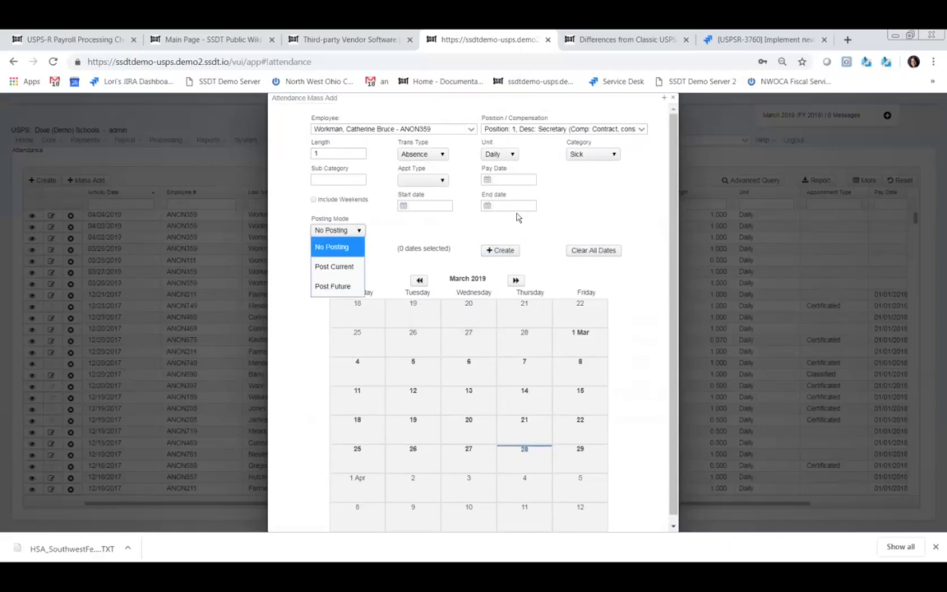
{"action": "left_click", "coordinate": [543, 237]}
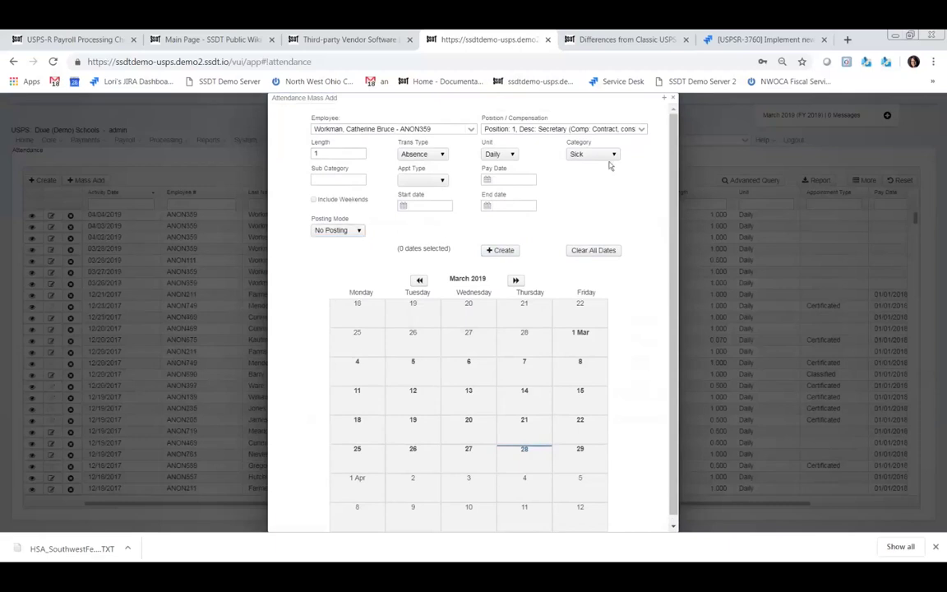
{"action": "left_click", "coordinate": [668, 100]}
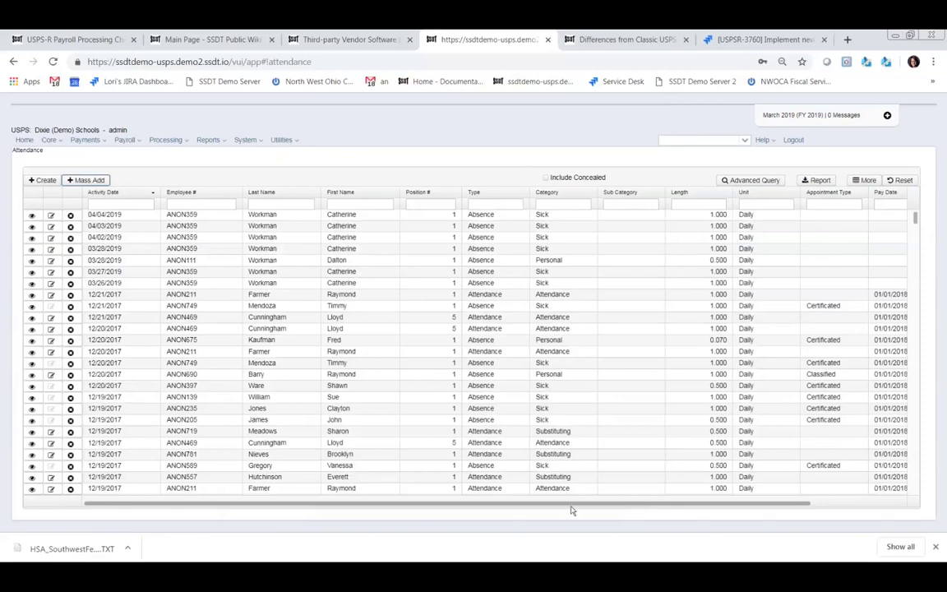
{"action": "left_click_drag", "start_coordinate": [577, 505], "coordinate": [662, 505]}
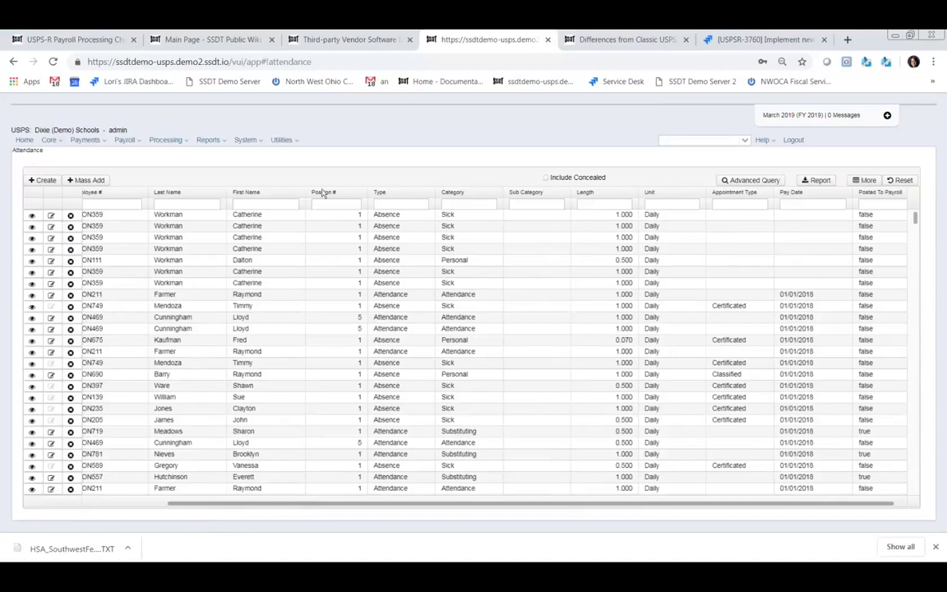
- Go to the Attendance / Absence Import page from the Utilities menu
{"action": "left_click", "coordinate": [296, 141]}
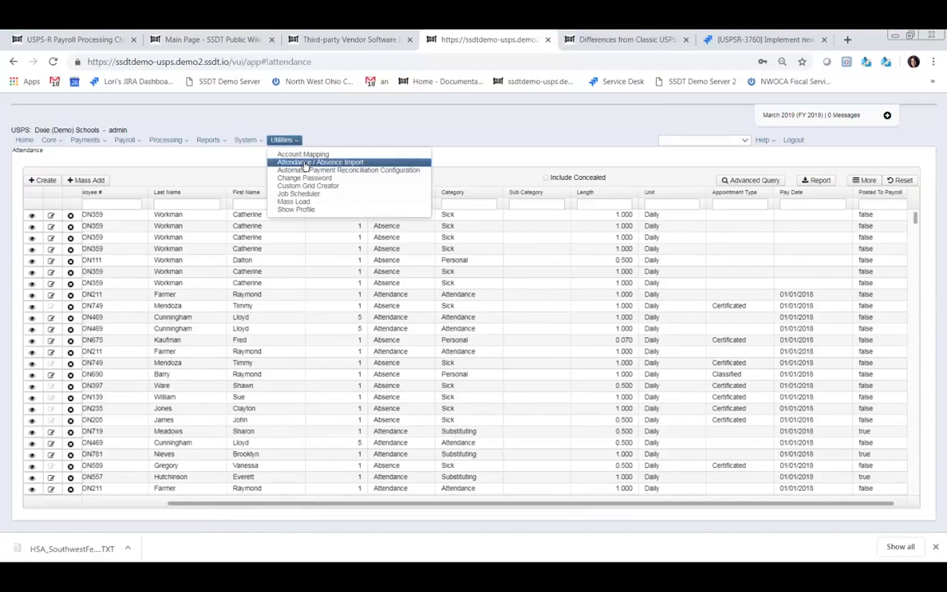
{"action": "left_click", "coordinate": [305, 164]}
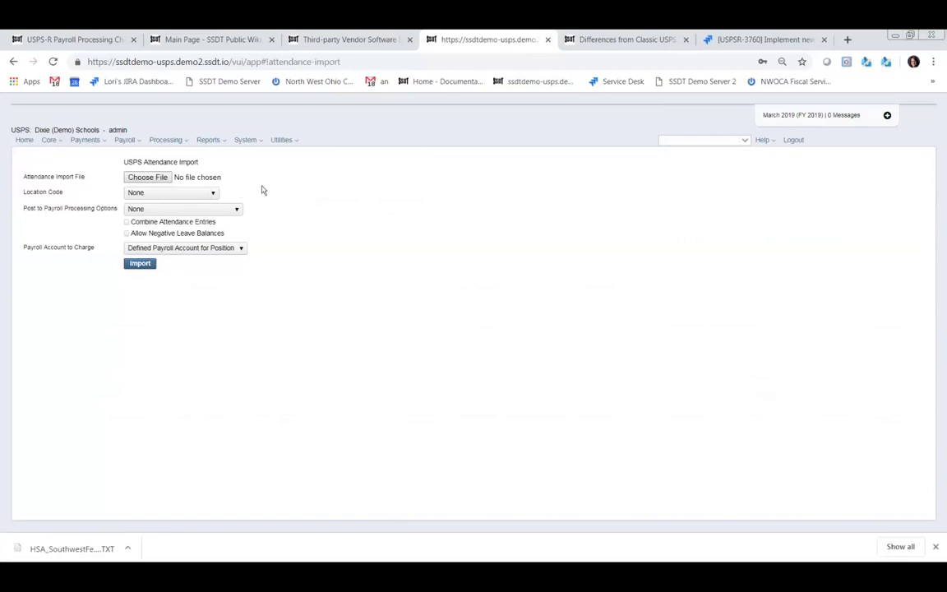
{"action": "left_click", "coordinate": [211, 194]}
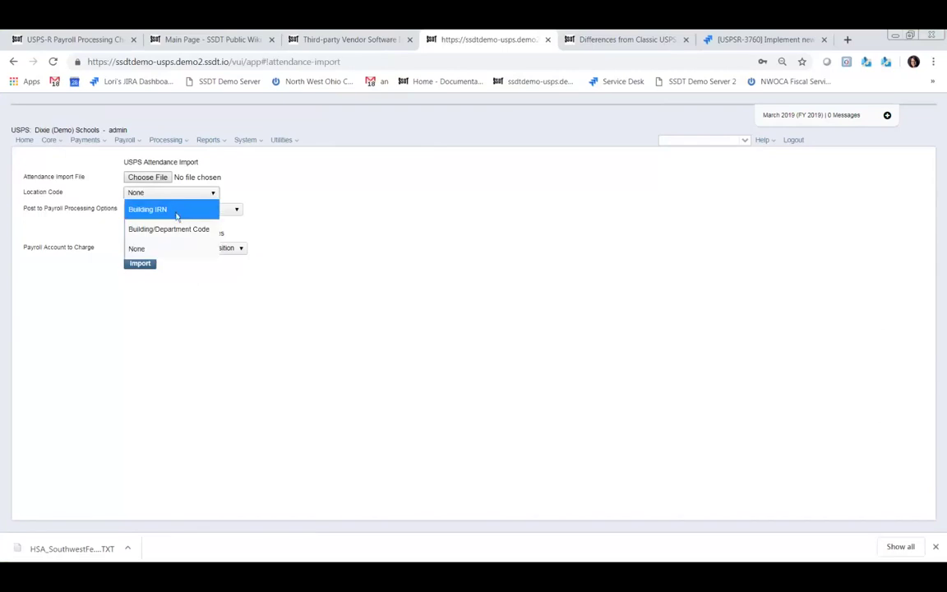
{"action": "left_click", "coordinate": [308, 197]}
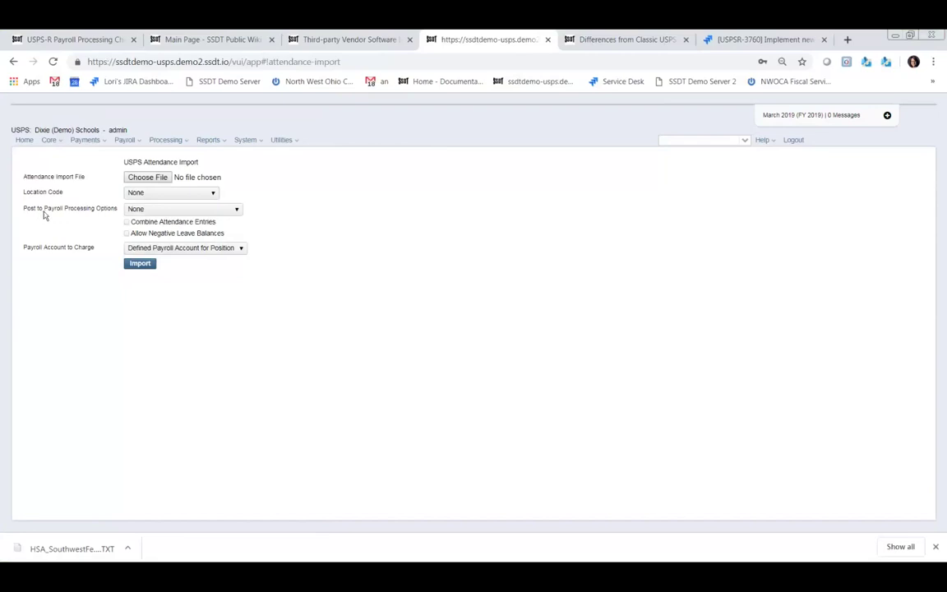
{"action": "left_click", "coordinate": [237, 211]}
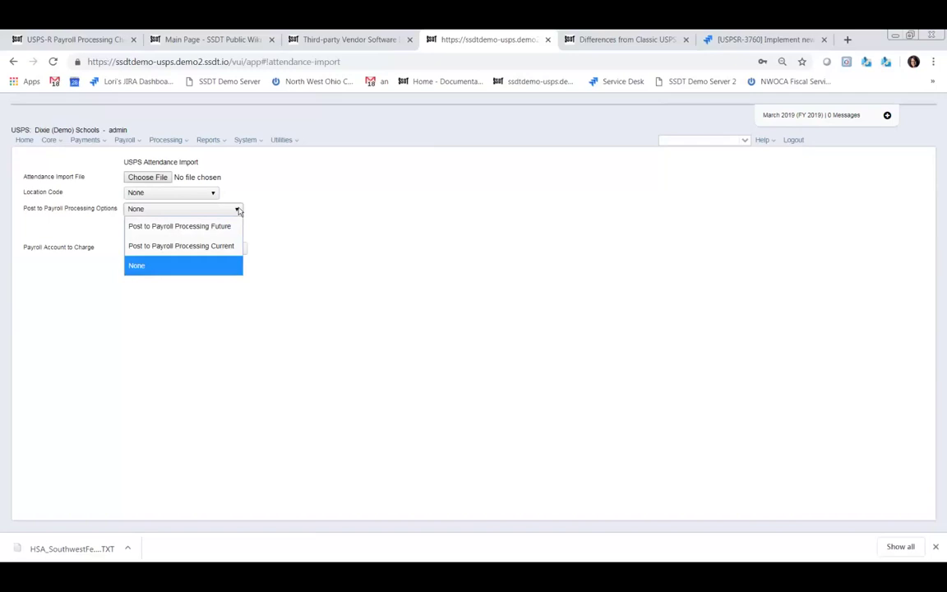
{"action": "left_click", "coordinate": [393, 239]}
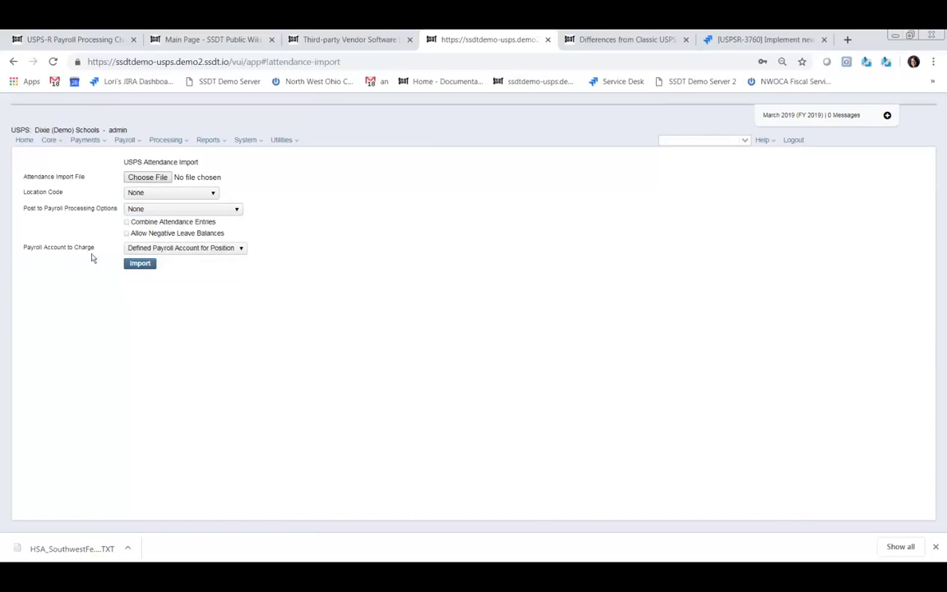
{"action": "left_click", "coordinate": [242, 248]}
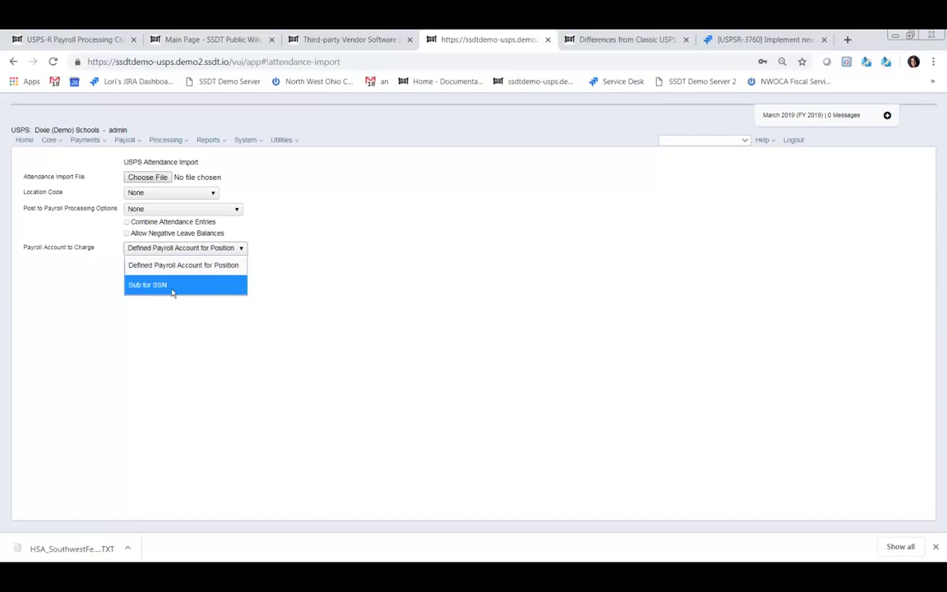
{"action": "left_click", "coordinate": [343, 303]}
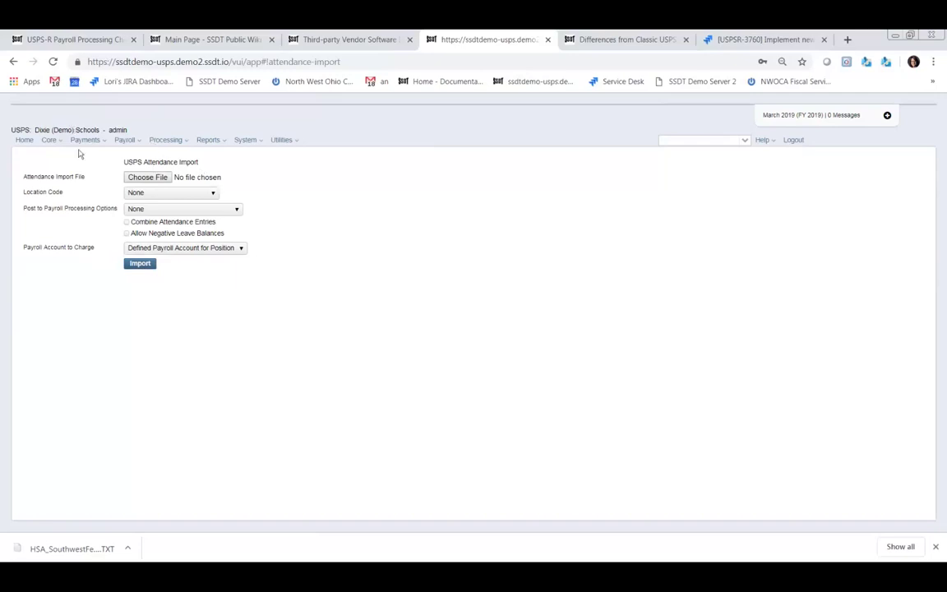
- Open the Core Bank Accounts list and begin a new bank account entry
{"action": "left_click", "coordinate": [60, 143]}
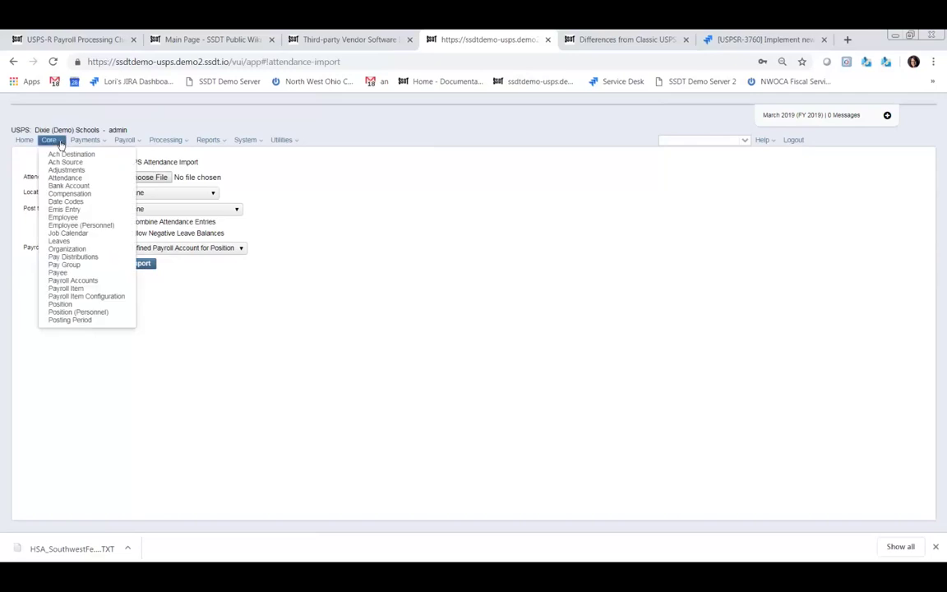
{"action": "left_click", "coordinate": [65, 186]}
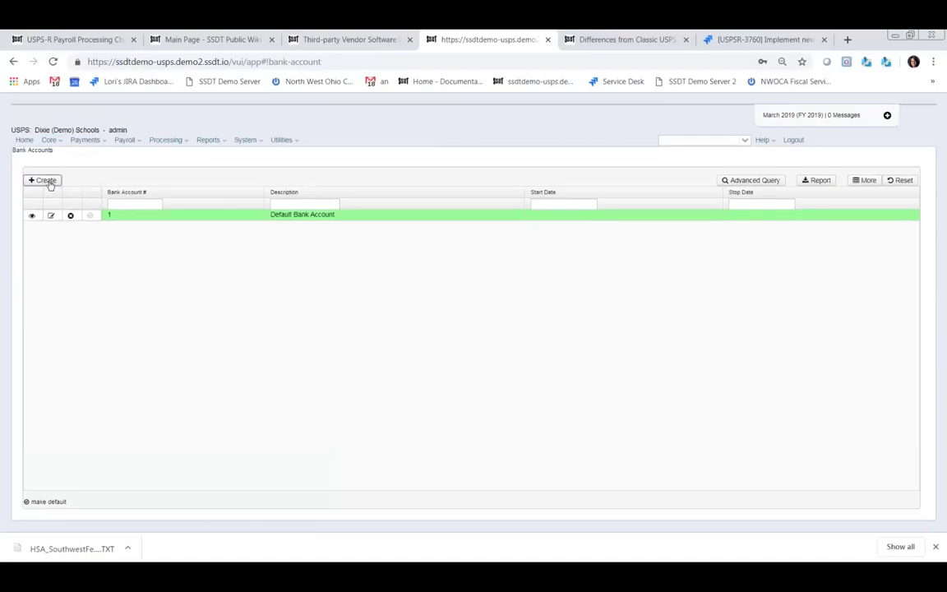
{"action": "left_click", "coordinate": [49, 183]}
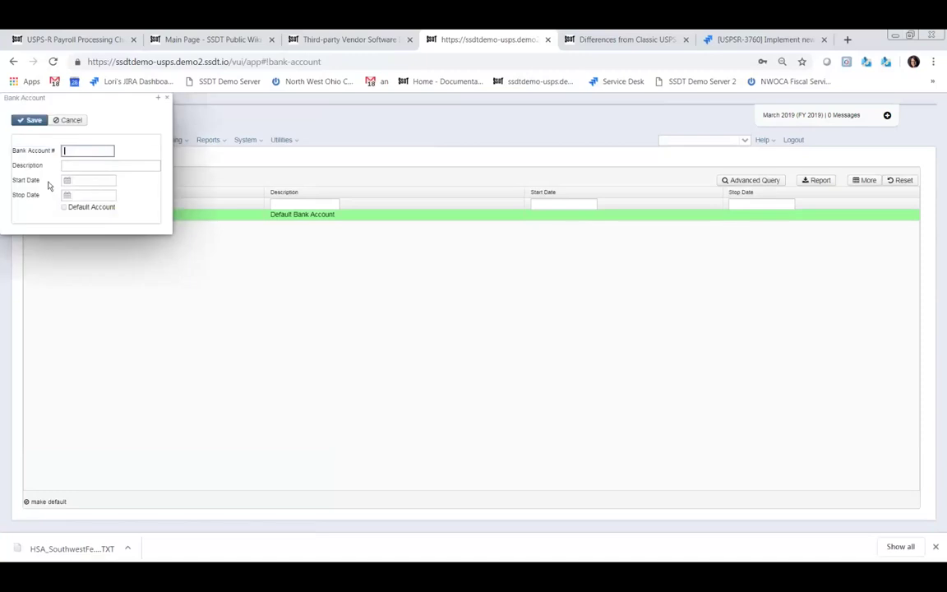
- Enter bank account 2 described as 'Huntington', tick Default Account, save, and close it
{"action": "type", "text": "2"}
{"action": "left_click", "coordinate": [89, 163]}
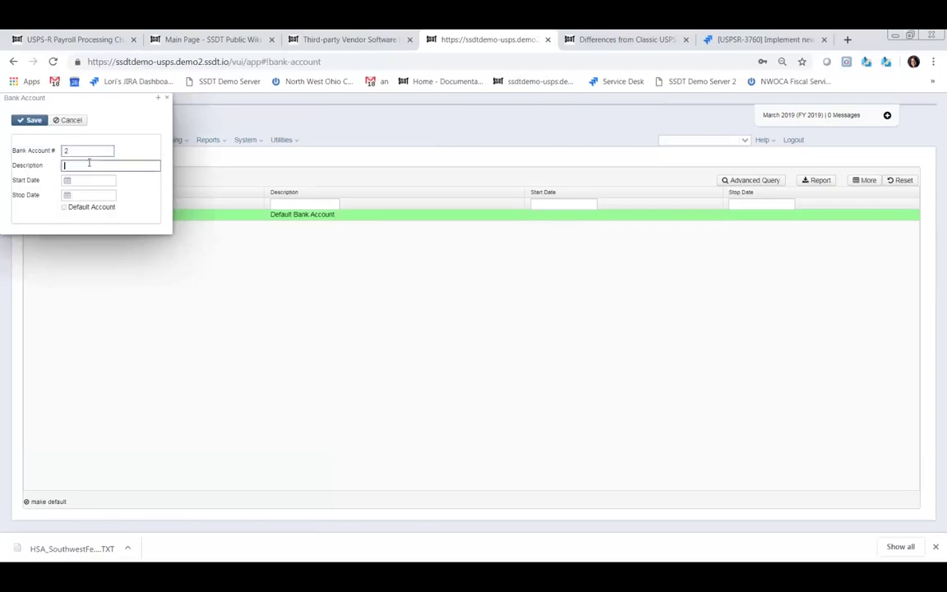
{"action": "type", "text": "Huntingto"}
{"action": "key", "text": "BackSpace"}
{"action": "key", "text": "BackSpace"}
{"action": "key", "text": "BackSpace"}
{"action": "key", "text": "BackSpace"}
{"action": "type", "text": "gton"}
{"action": "left_click", "coordinate": [65, 208]}
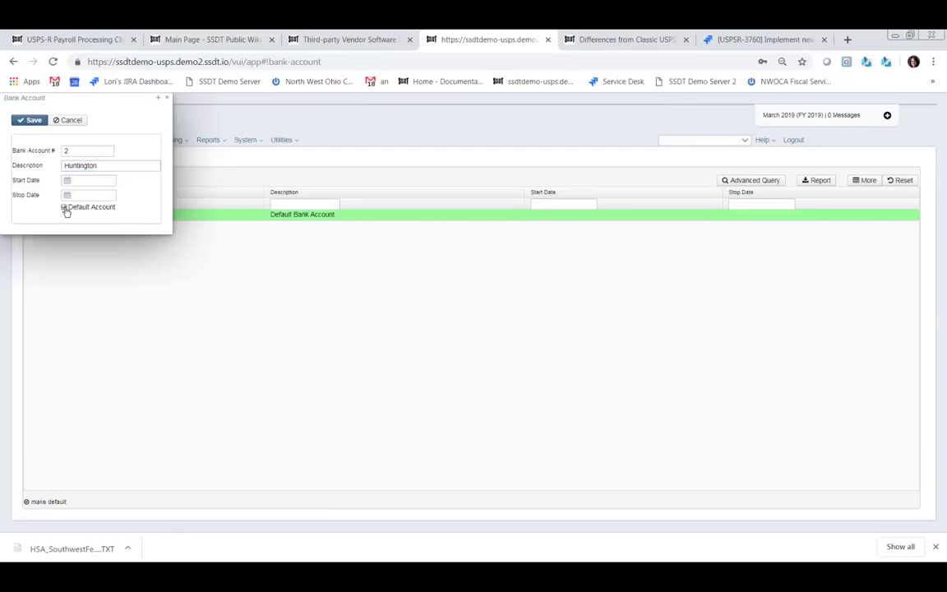
{"action": "left_click", "coordinate": [32, 123]}
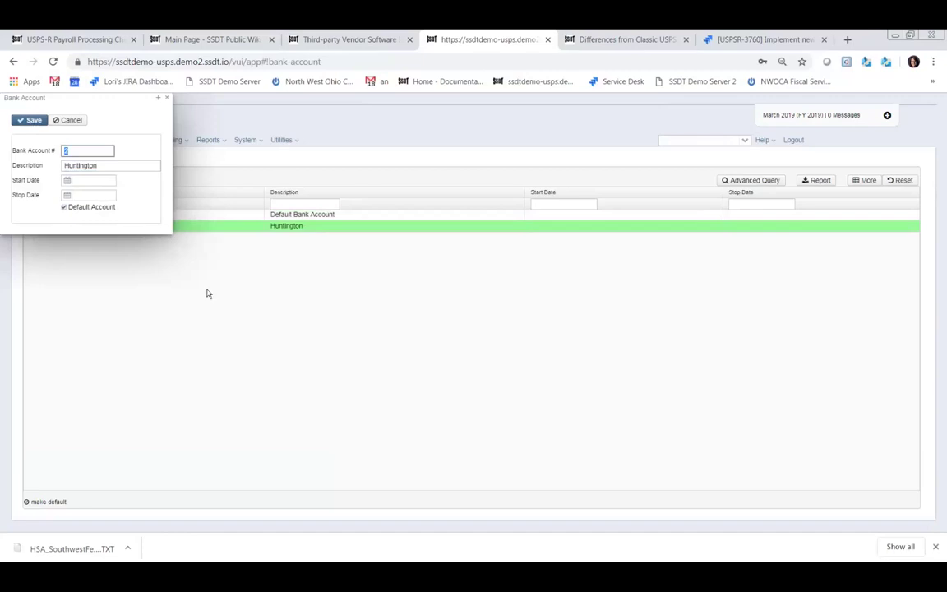
{"action": "left_click", "coordinate": [28, 122]}
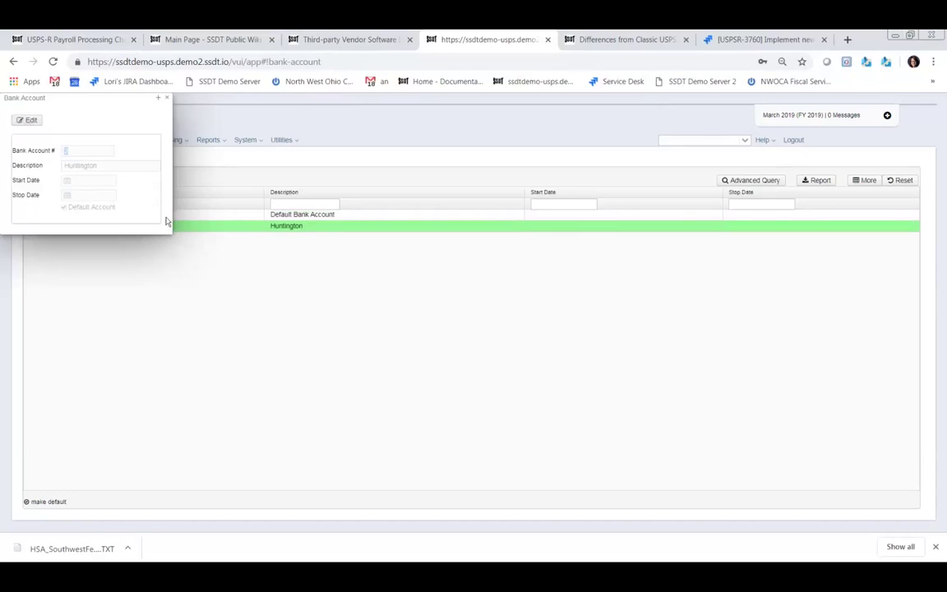
{"action": "left_click", "coordinate": [167, 99]}
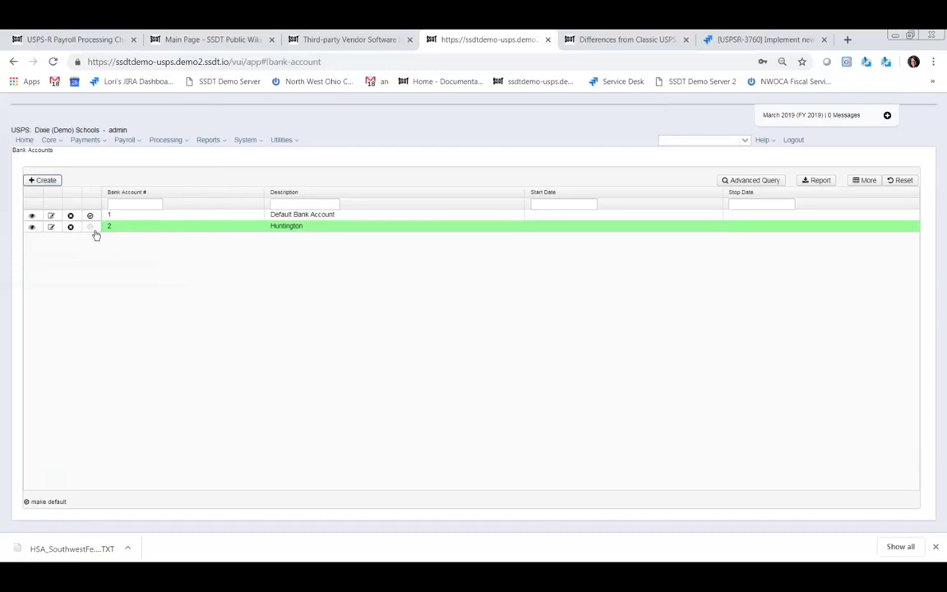
{"action": "left_click", "coordinate": [52, 227]}
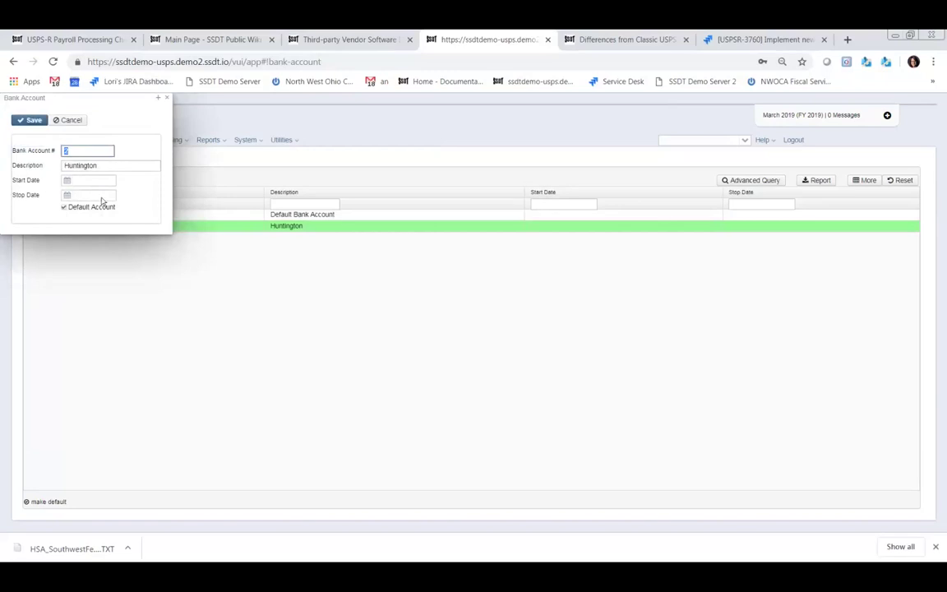
{"action": "left_click", "coordinate": [167, 97]}
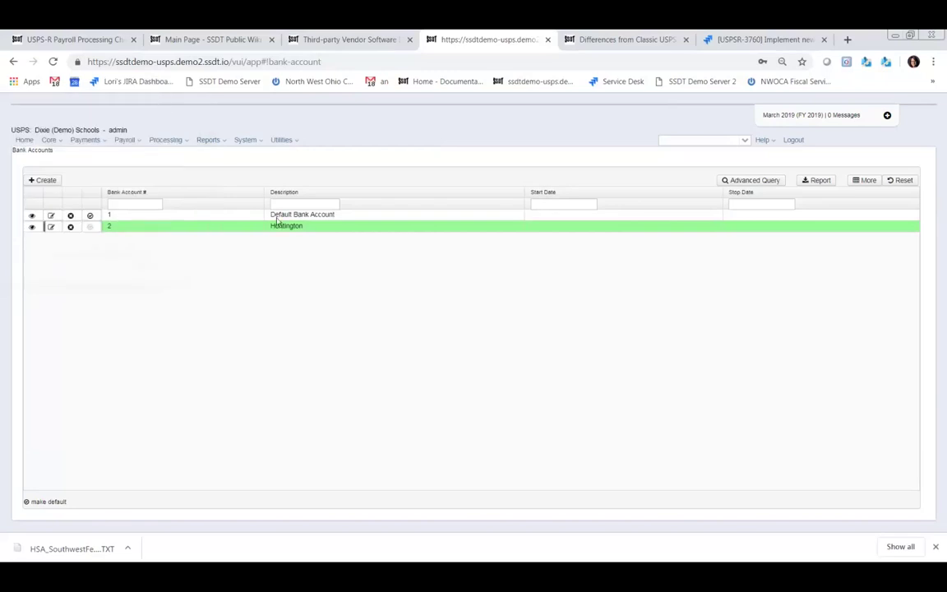
{"action": "left_click", "coordinate": [51, 216]}
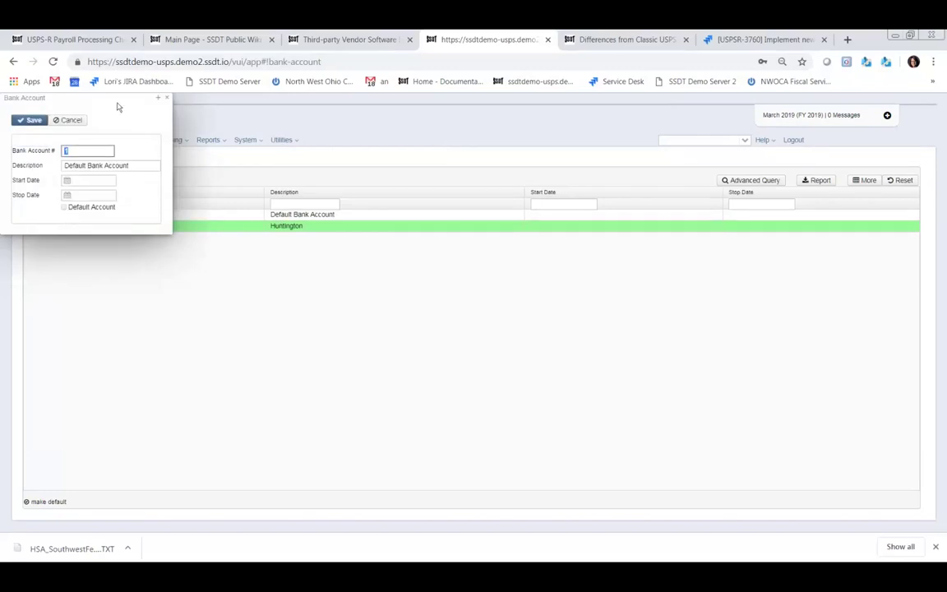
{"action": "left_click", "coordinate": [167, 99]}
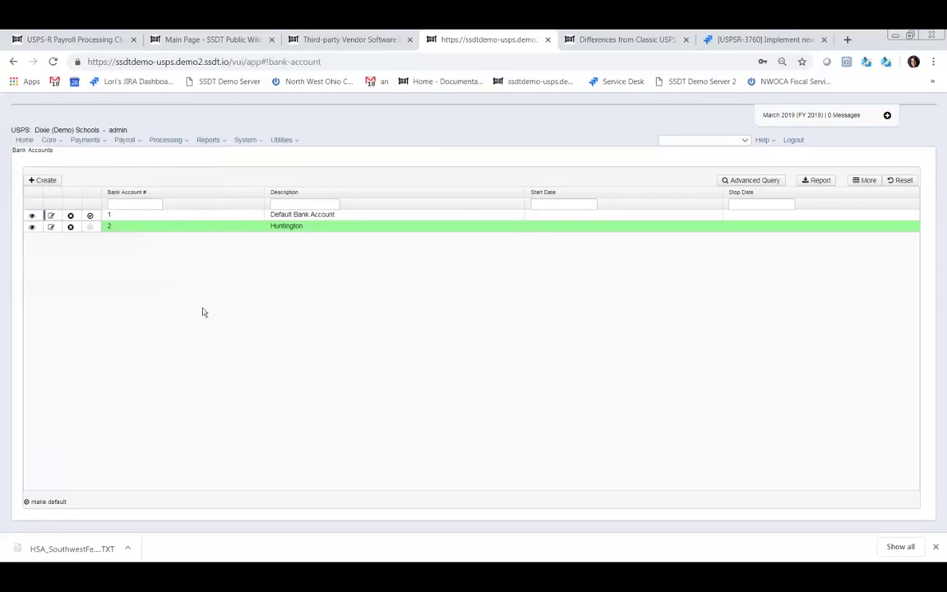
{"action": "left_click", "coordinate": [62, 143]}
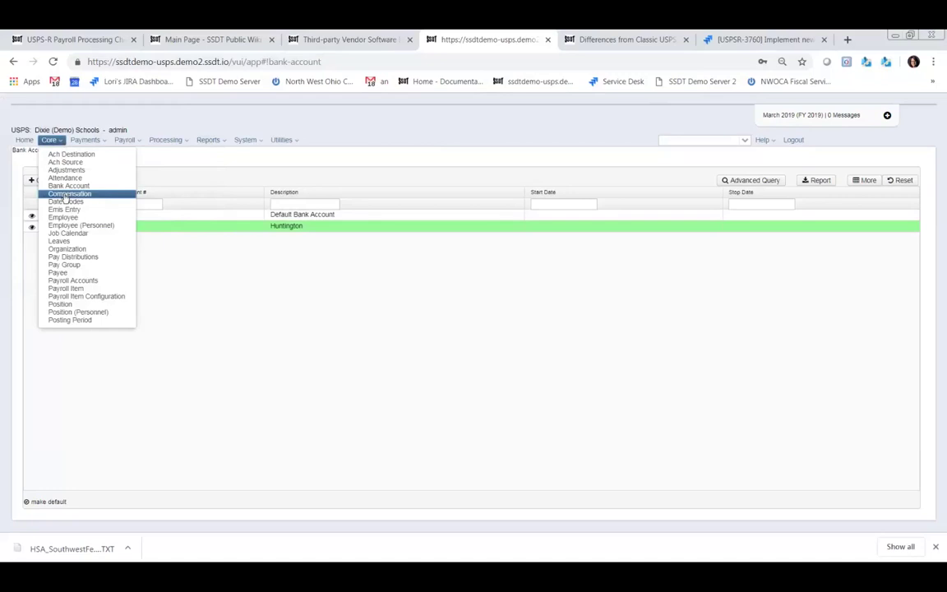
- Open the Positions list and edit the first row's Driver position
{"action": "left_click", "coordinate": [61, 306]}
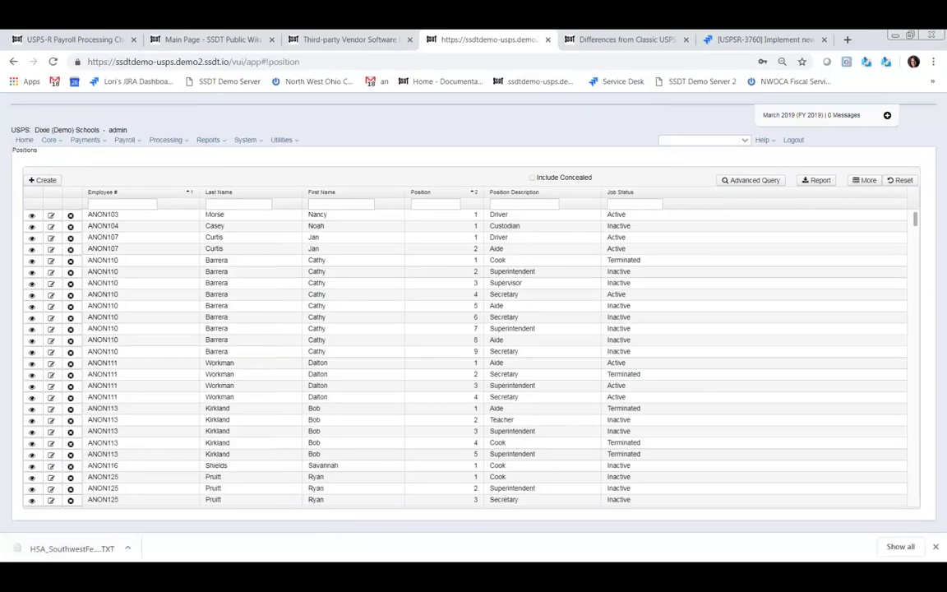
{"action": "left_click", "coordinate": [52, 216]}
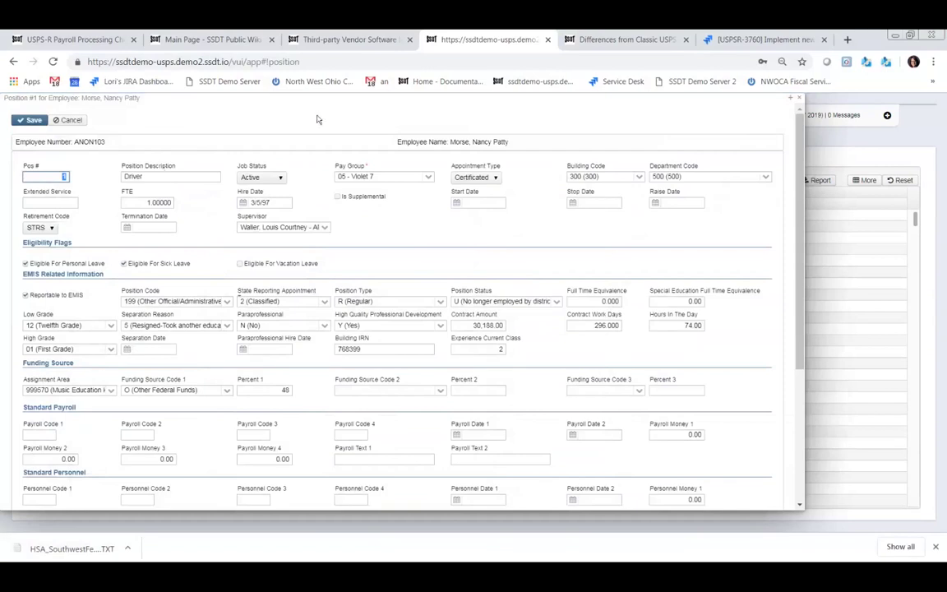
- Close the Driver position record unchanged, returning to the Positions grid
{"action": "left_click", "coordinate": [798, 99]}
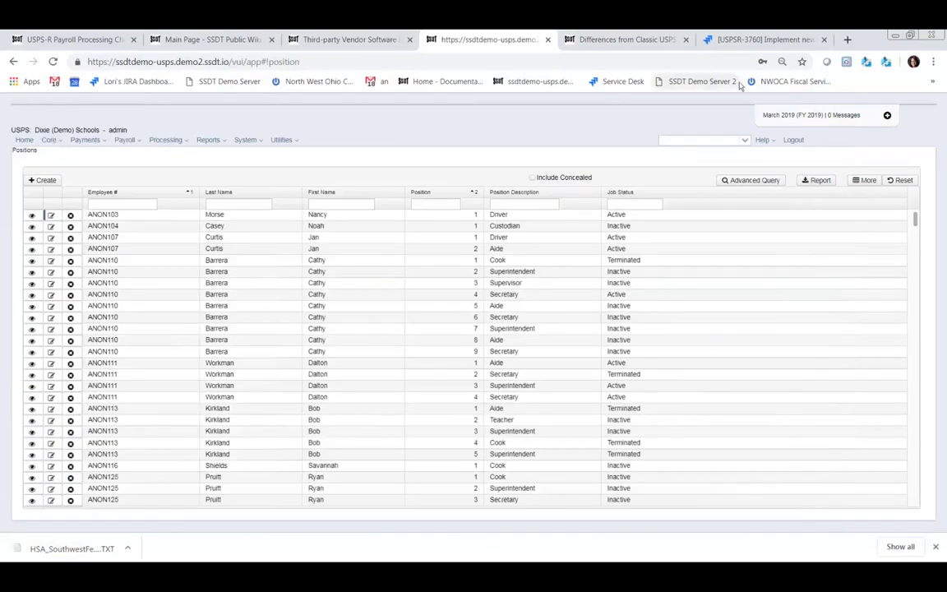
- Create a new position for the first employee matching the search 'work' and continue to the form
{"action": "left_click", "coordinate": [45, 180]}
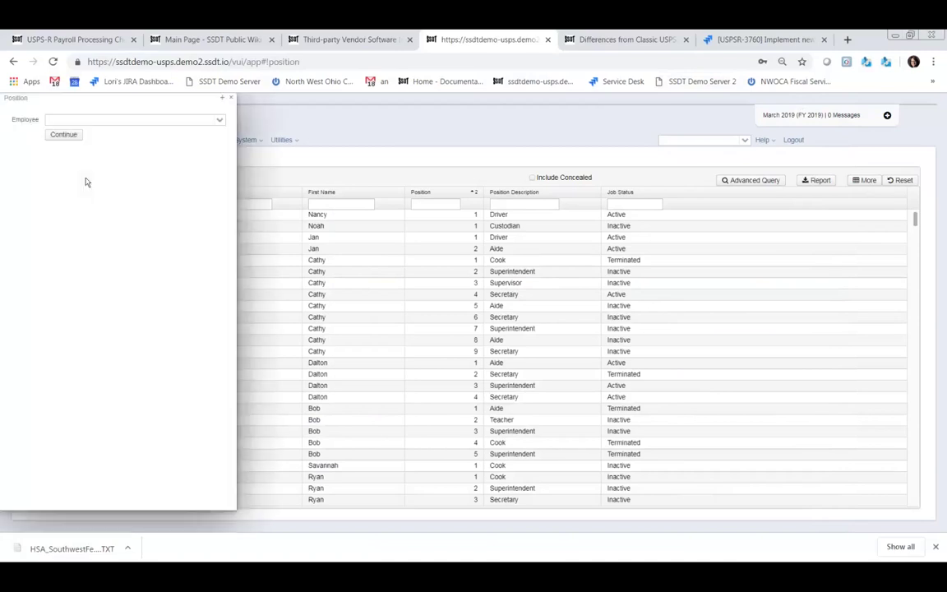
{"action": "left_click", "coordinate": [165, 120]}
{"action": "type", "text": "work"}
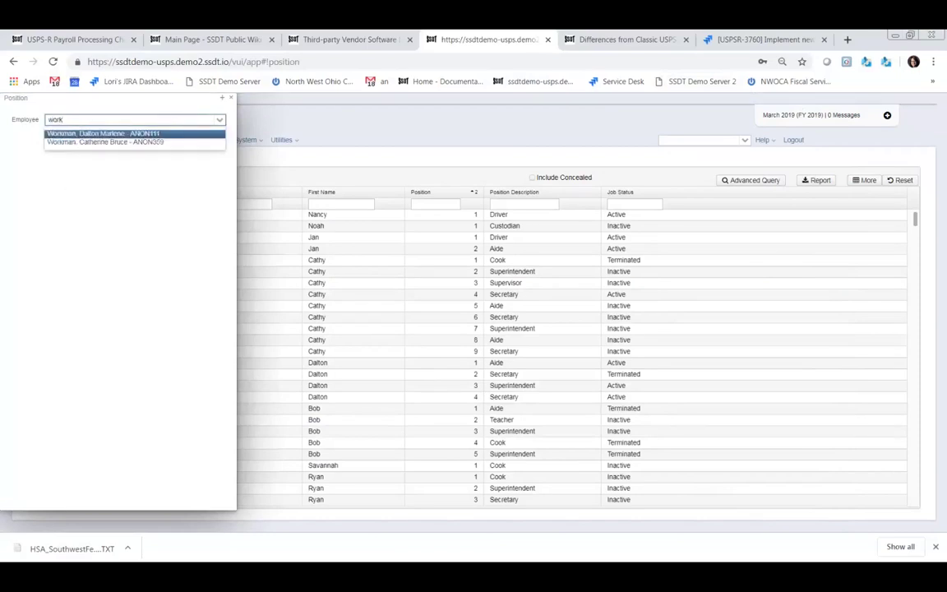
{"action": "left_click", "coordinate": [87, 134]}
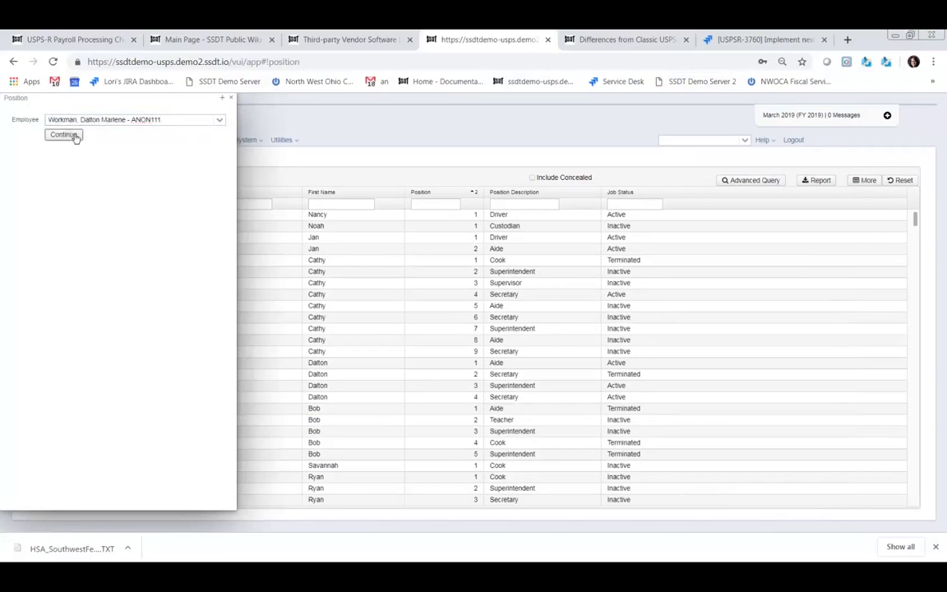
{"action": "left_click", "coordinate": [73, 136]}
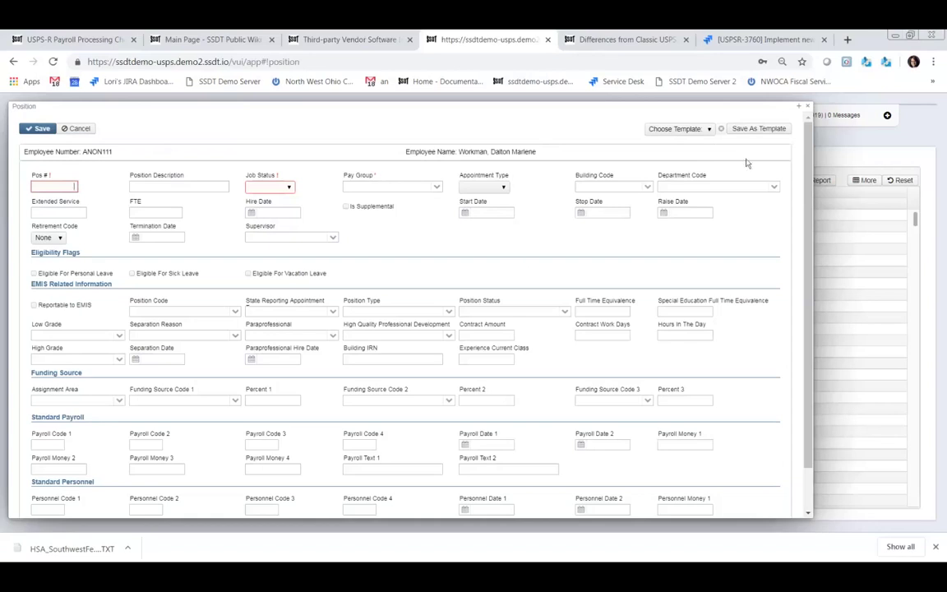
- Look through the Choose Template list for the new position, then close it unselected
{"action": "left_click", "coordinate": [710, 129]}
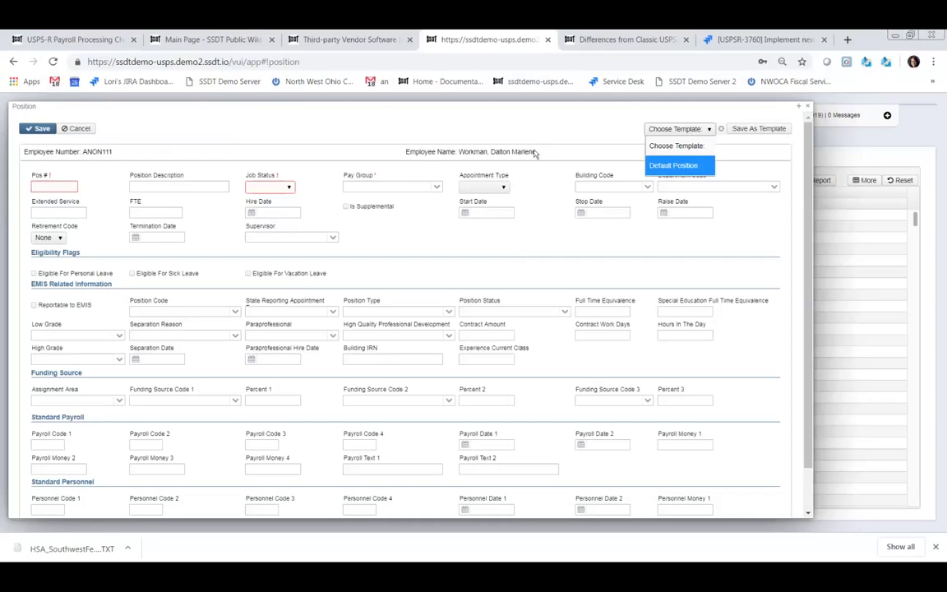
{"action": "left_click", "coordinate": [561, 125]}
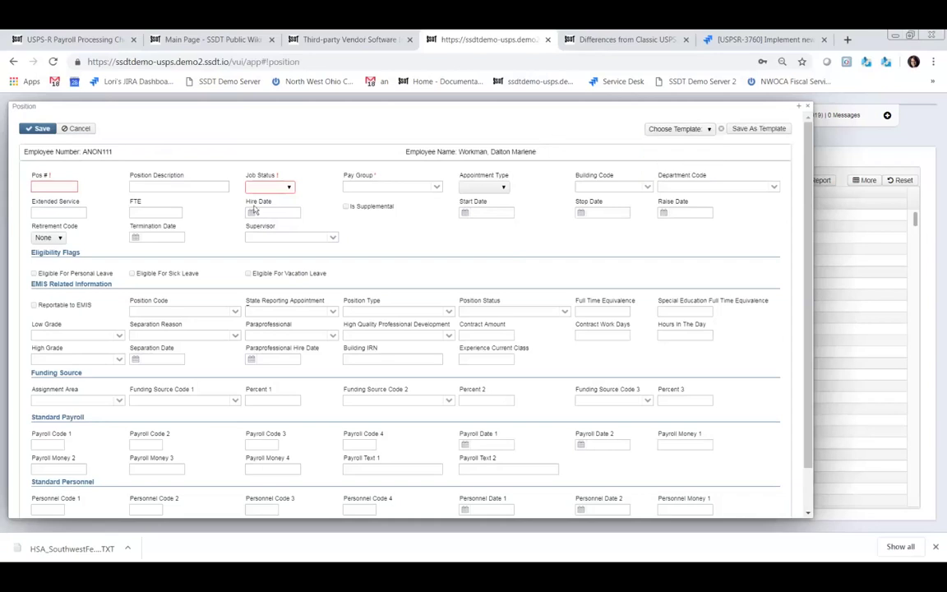
- Enter position 9, 'Bus Driver PT', status Active, pay group 0 - Orange 2, Classified appointment
{"action": "left_click", "coordinate": [60, 192]}
{"action": "type", "text": "9"}
{"action": "left_click", "coordinate": [190, 186]}
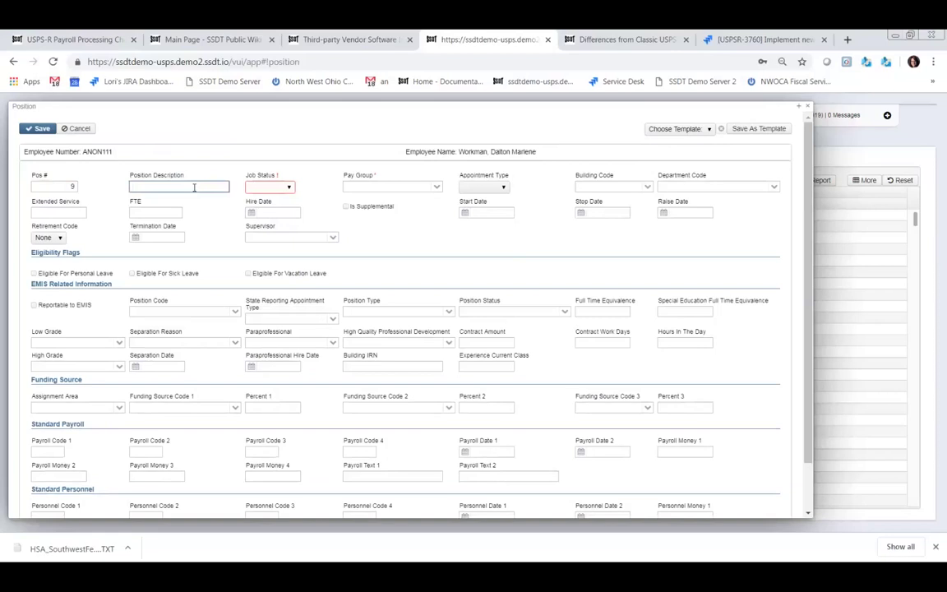
{"action": "type", "text": "Bus Driver PT"}
{"action": "left_click", "coordinate": [287, 188]}
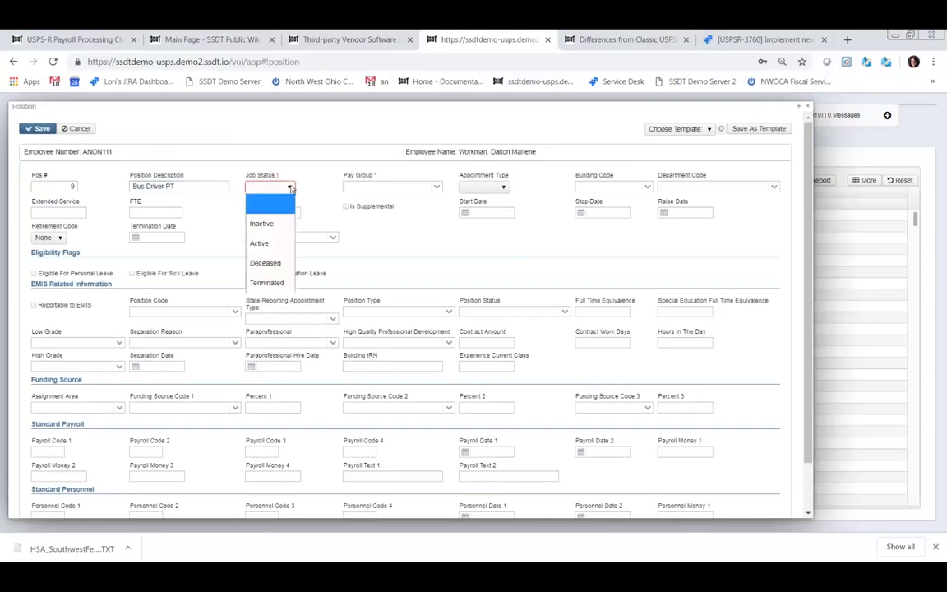
{"action": "left_click", "coordinate": [261, 243]}
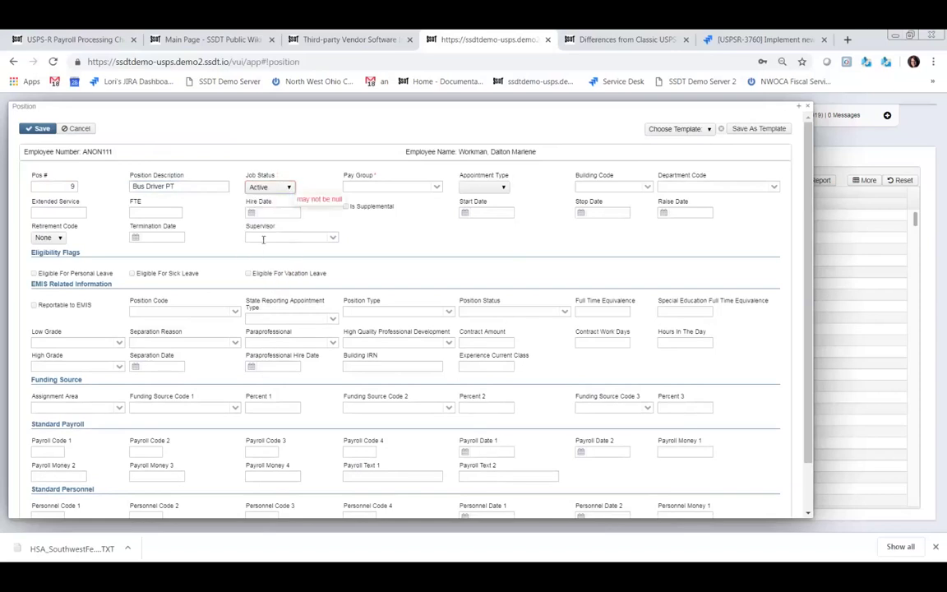
{"action": "left_click", "coordinate": [437, 188]}
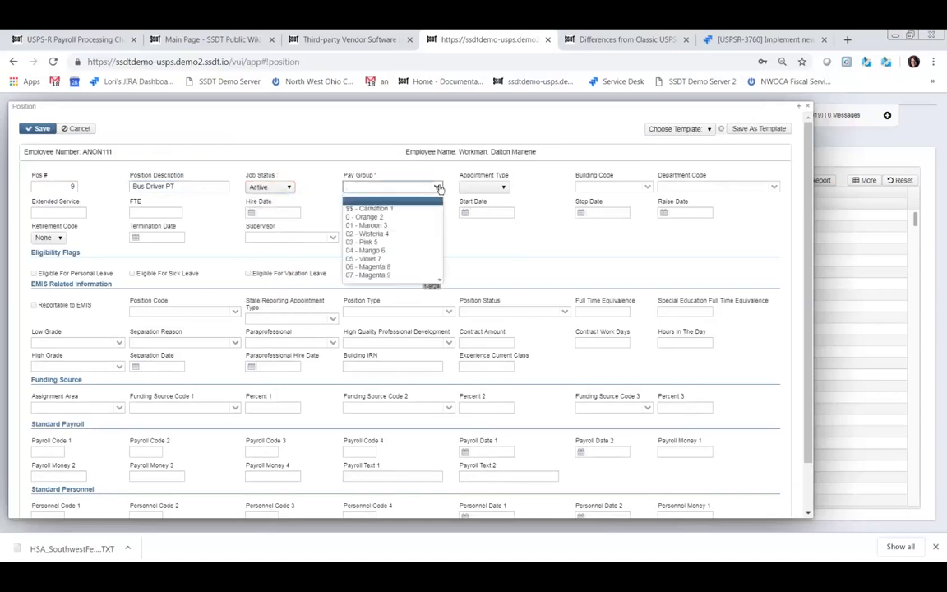
{"action": "left_click", "coordinate": [374, 217]}
{"action": "left_click", "coordinate": [503, 188]}
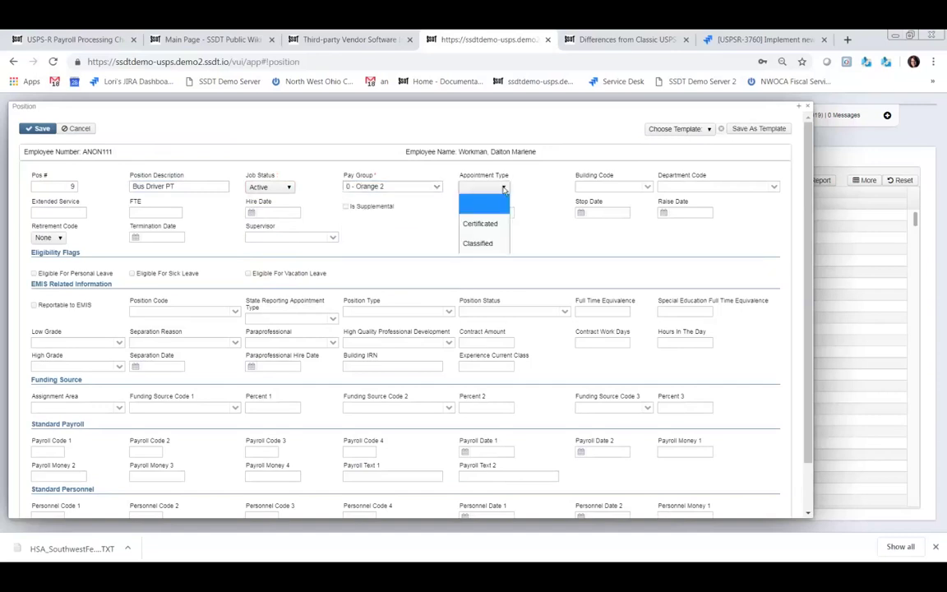
{"action": "left_click", "coordinate": [484, 244]}
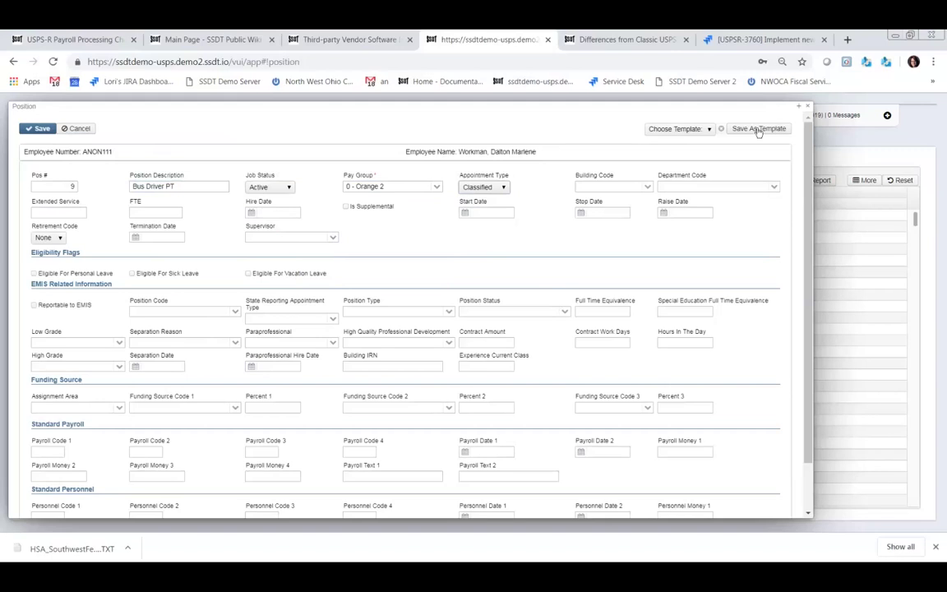
- Pick position code 399 (Other Professional - Other) from the Position Code list, replacing 307
{"action": "left_click", "coordinate": [236, 314]}
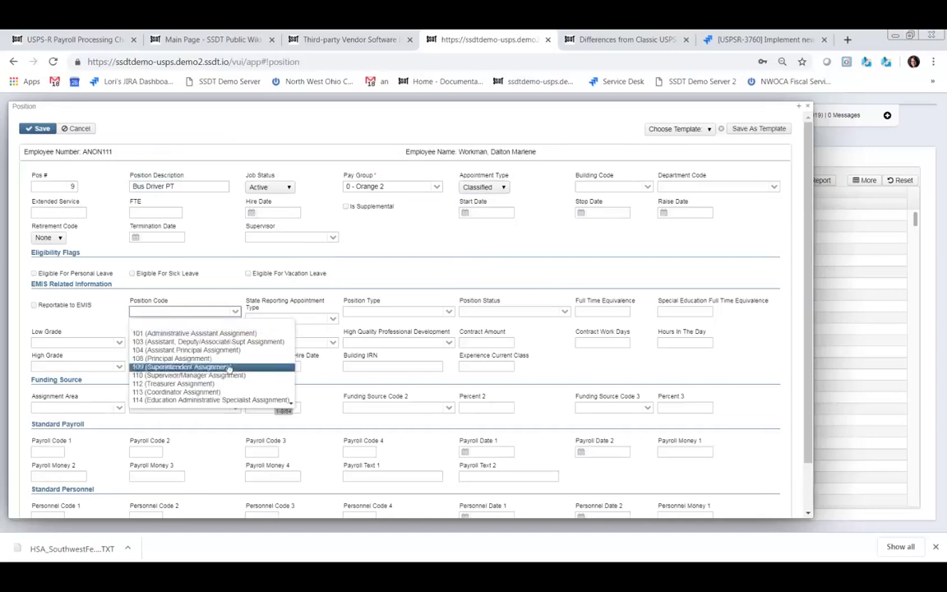
{"action": "key", "text": "Down"}
{"action": "key", "text": "Down"}
{"action": "key", "text": "Down"}
{"action": "key", "text": "Down"}
{"action": "key", "text": "Down"}
{"action": "key", "text": "Down"}
{"action": "key", "text": "Down"}
{"action": "key", "text": "Down"}
{"action": "key", "text": "Up"}
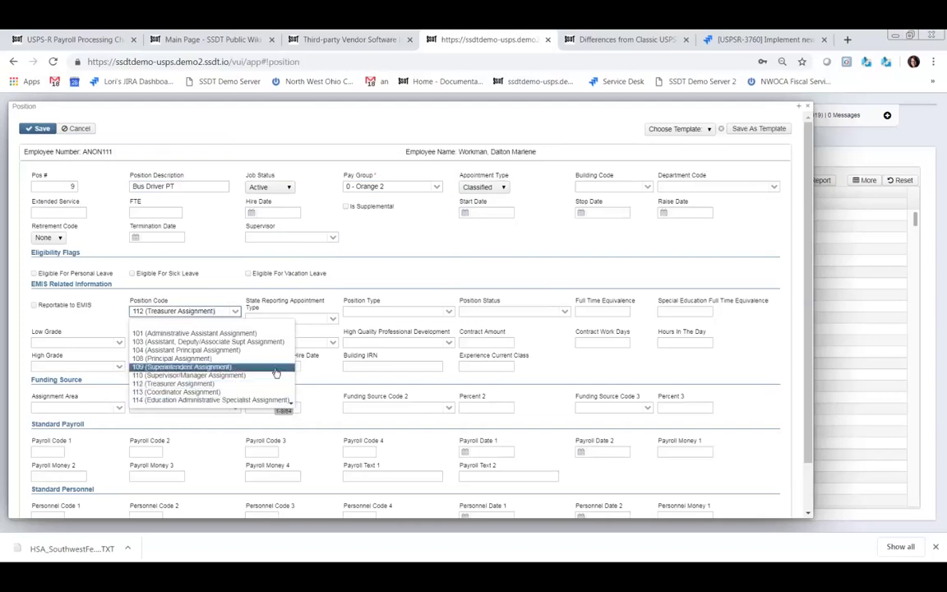
{"action": "key", "text": "ctrl+f"}
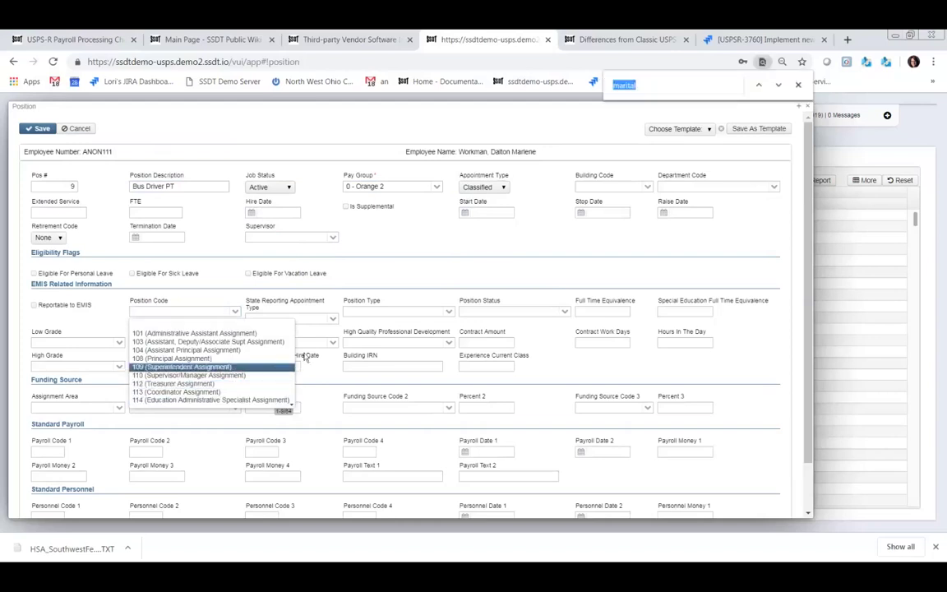
{"action": "type", "text": "bus"}
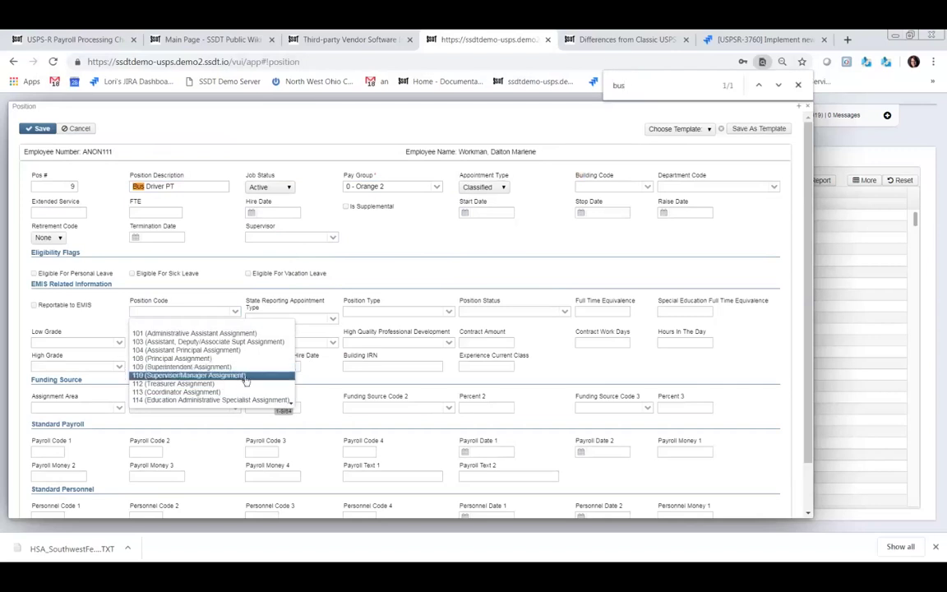
{"action": "scroll", "coordinate": [279, 399], "scroll_direction": "down", "scroll_amount": 3}
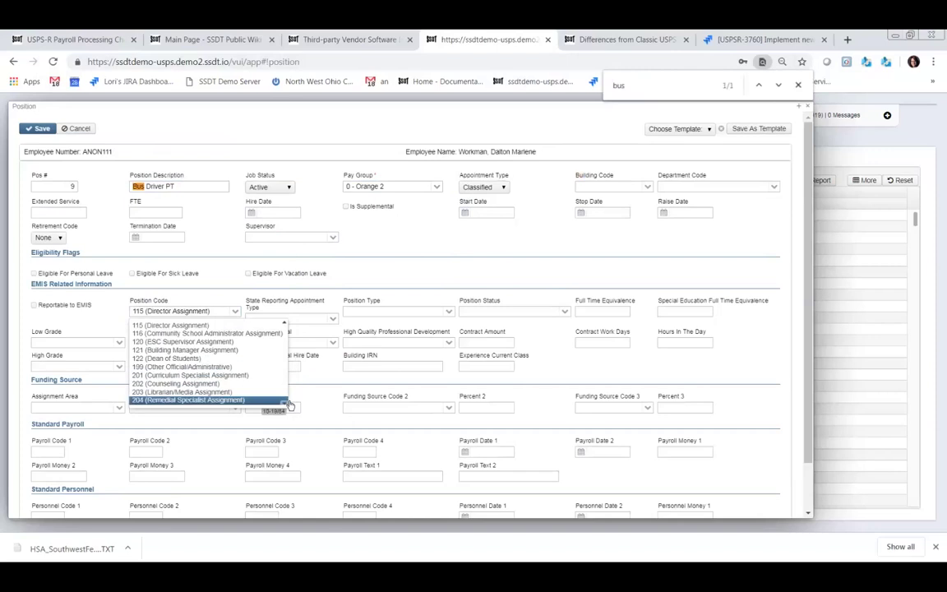
{"action": "scroll", "coordinate": [283, 402], "scroll_direction": "down", "scroll_amount": 3}
{"action": "left_click", "coordinate": [283, 401]}
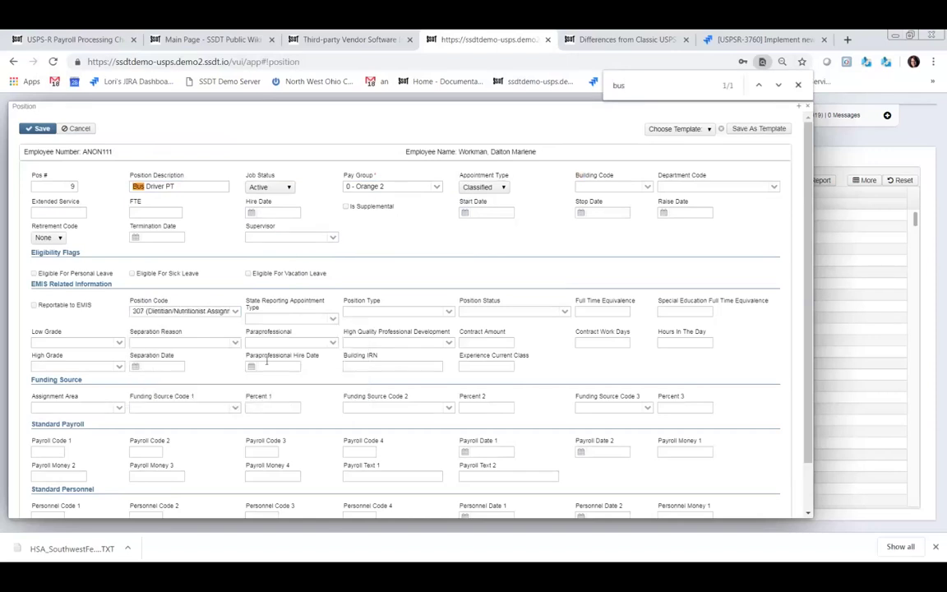
{"action": "left_click", "coordinate": [235, 312]}
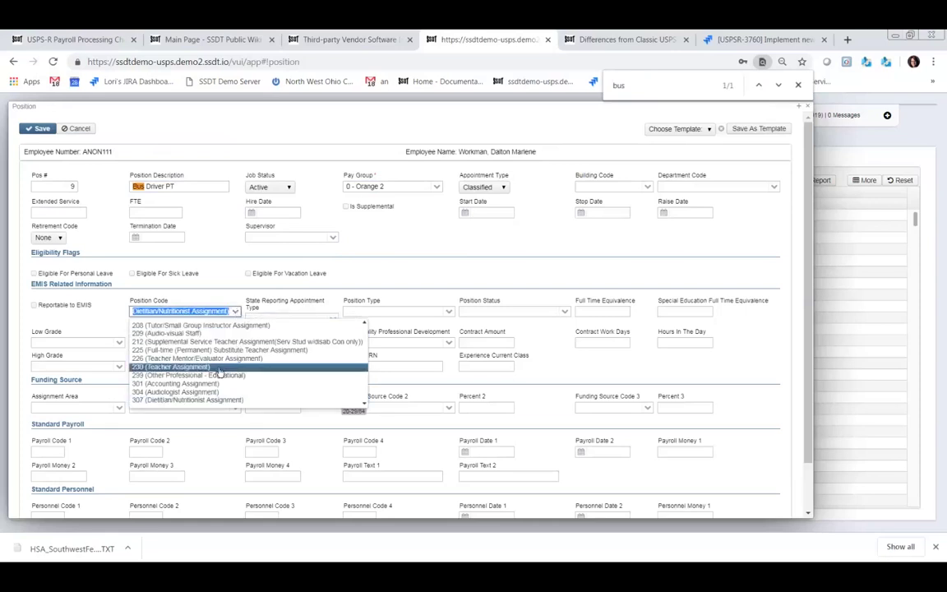
{"action": "key", "text": "Down"}
{"action": "key", "text": "Down"}
{"action": "key", "text": "Down"}
{"action": "key", "text": "Down"}
{"action": "key", "text": "Down"}
{"action": "key", "text": "Down"}
{"action": "key", "text": "Down"}
{"action": "key", "text": "Down"}
{"action": "key", "text": "Down"}
{"action": "key", "text": "Down"}
{"action": "key", "text": "Down"}
{"action": "key", "text": "Down"}
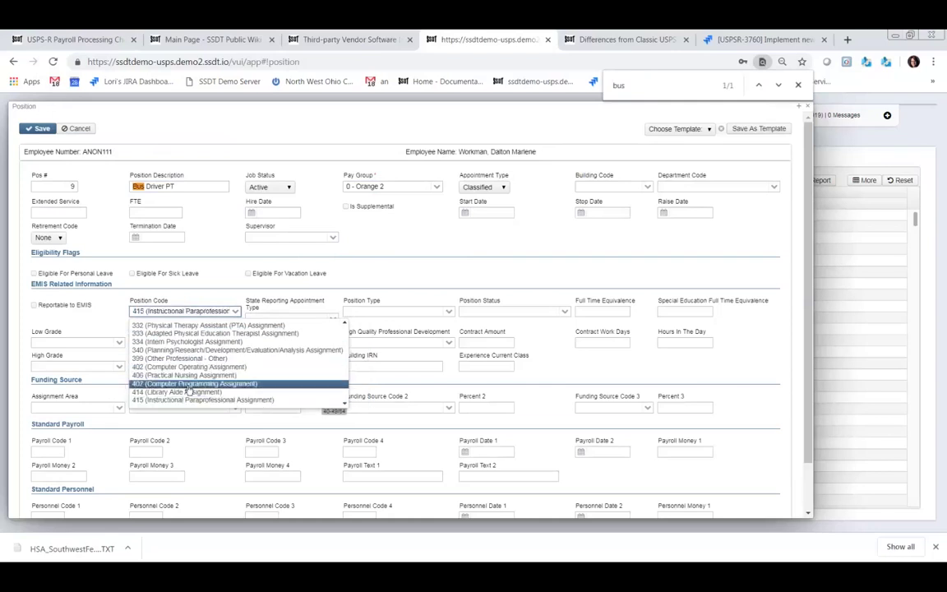
{"action": "left_click", "coordinate": [185, 359]}
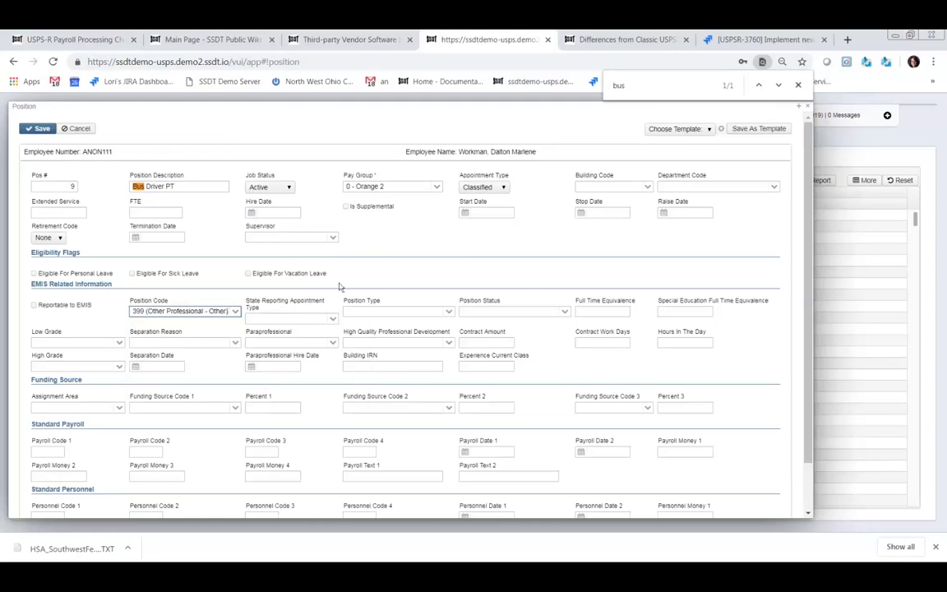
- Save the position settings as template 'Bus Driver PT' and confirm it appears under Choose Template
{"action": "left_click", "coordinate": [756, 130]}
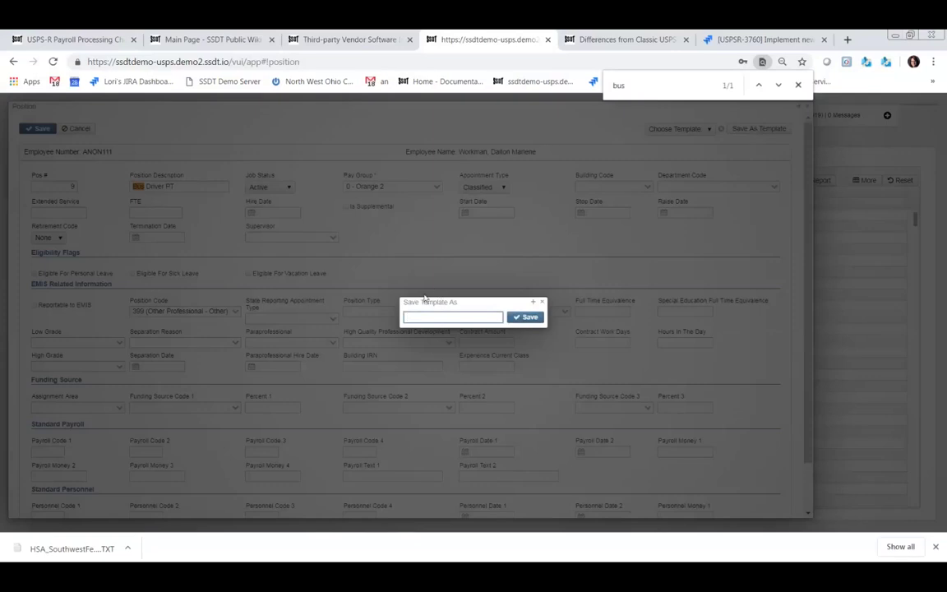
{"action": "left_click", "coordinate": [450, 315]}
{"action": "type", "text": "Bus Driver PT"}
{"action": "left_click", "coordinate": [530, 317]}
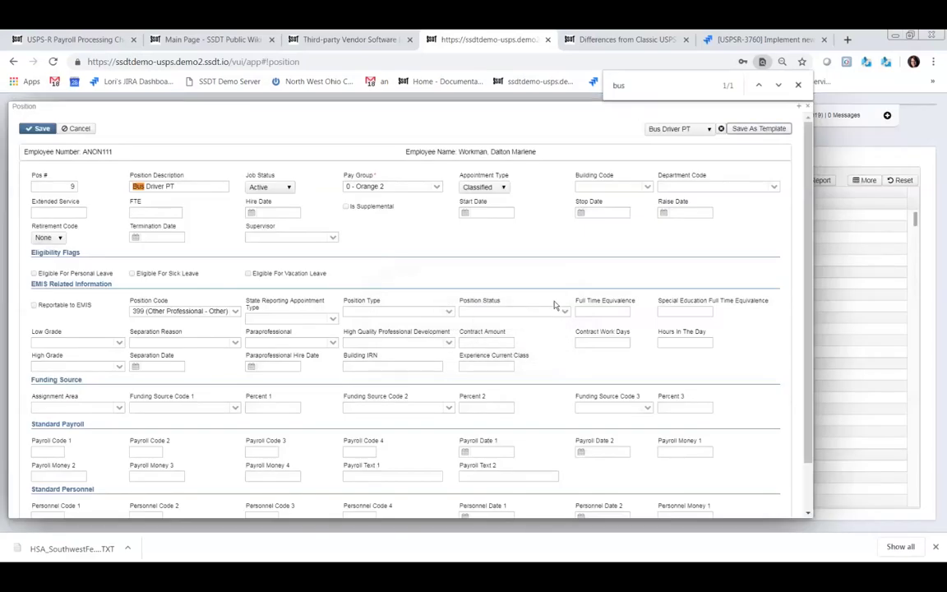
{"action": "left_click", "coordinate": [709, 129]}
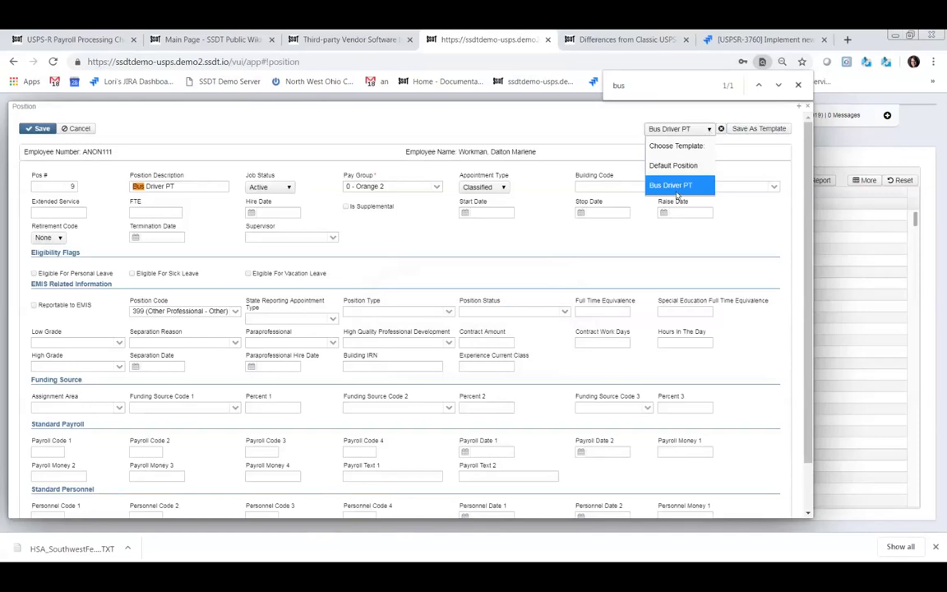
{"action": "left_click", "coordinate": [281, 127]}
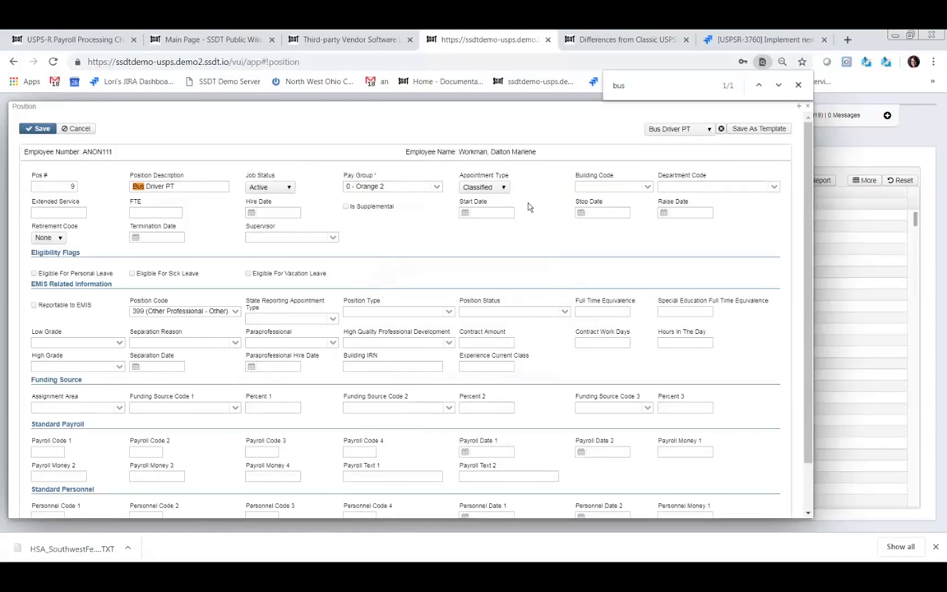
- Save the new position with hire date 3/28/19 and close the Position form
{"action": "left_click", "coordinate": [269, 212]}
{"action": "type", "text": "3/28/19"}
{"action": "left_click", "coordinate": [41, 130]}
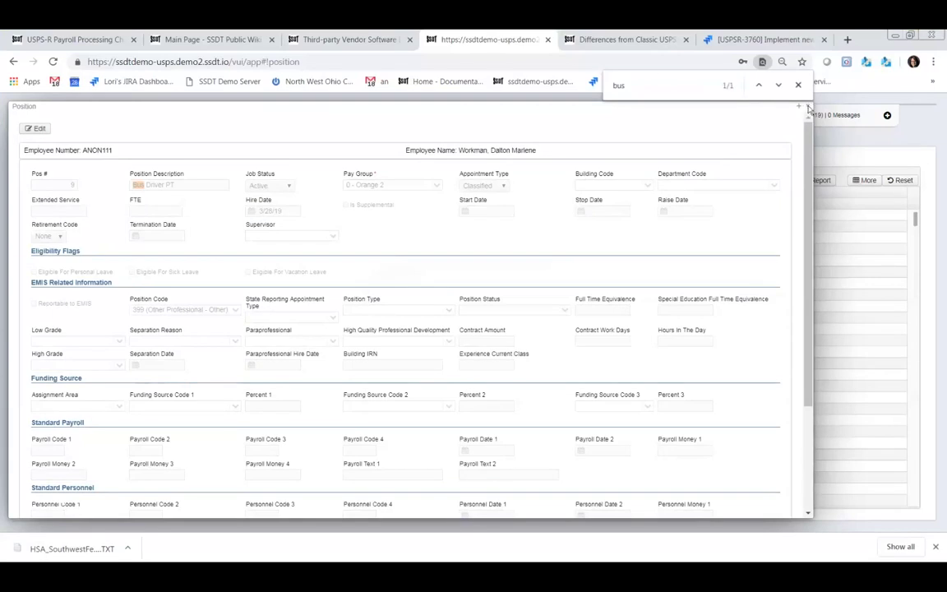
{"action": "left_click", "coordinate": [809, 110]}
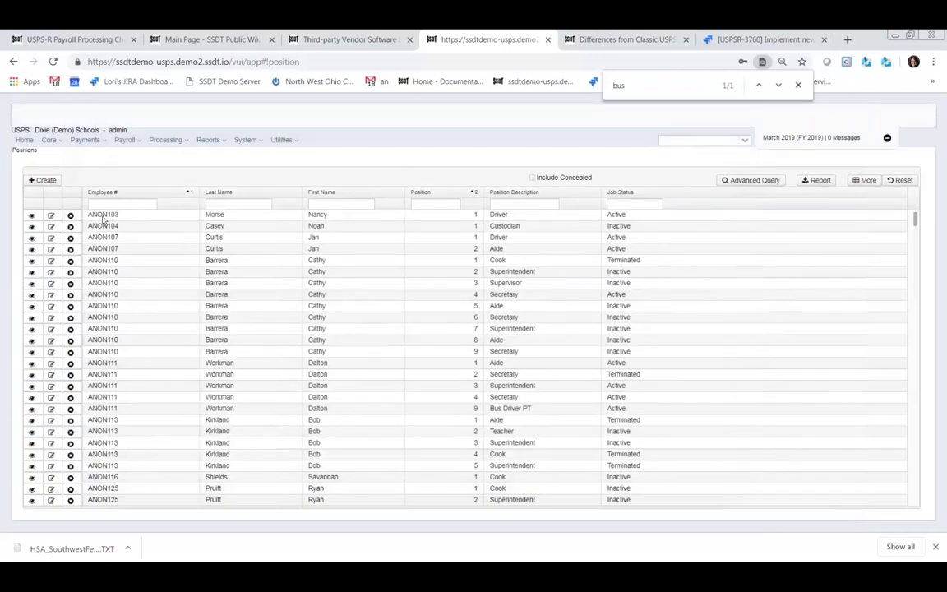
- Review the existing Driver position 1 record, then close the find bar and the record
{"action": "double_click", "coordinate": [51, 215]}
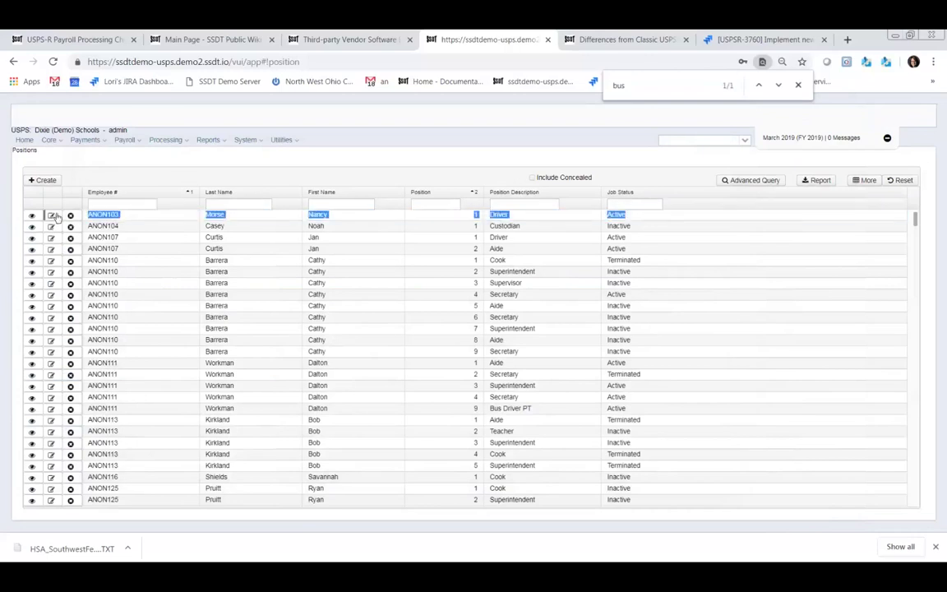
{"action": "left_click", "coordinate": [50, 215]}
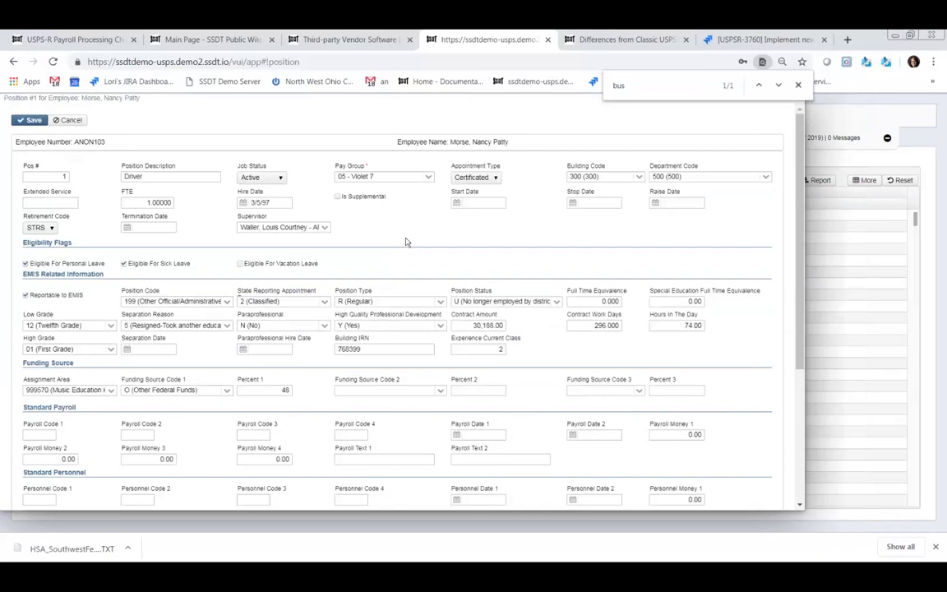
{"action": "scroll", "coordinate": [359, 265], "scroll_direction": "down", "scroll_amount": 1}
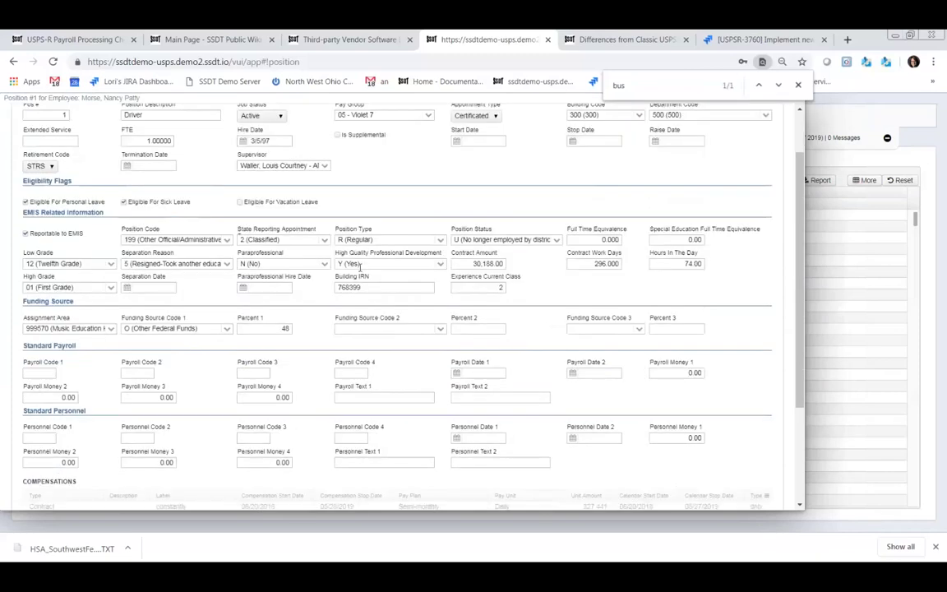
{"action": "scroll", "coordinate": [360, 266], "scroll_direction": "down", "scroll_amount": 3}
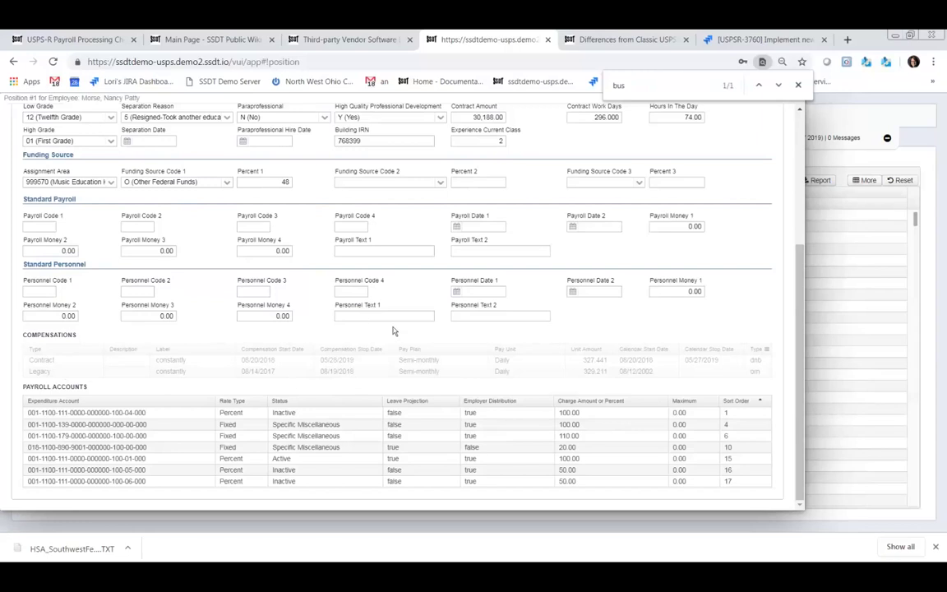
{"action": "scroll", "coordinate": [443, 312], "scroll_direction": "up", "scroll_amount": 3}
{"action": "scroll", "coordinate": [453, 295], "scroll_direction": "up", "scroll_amount": 1}
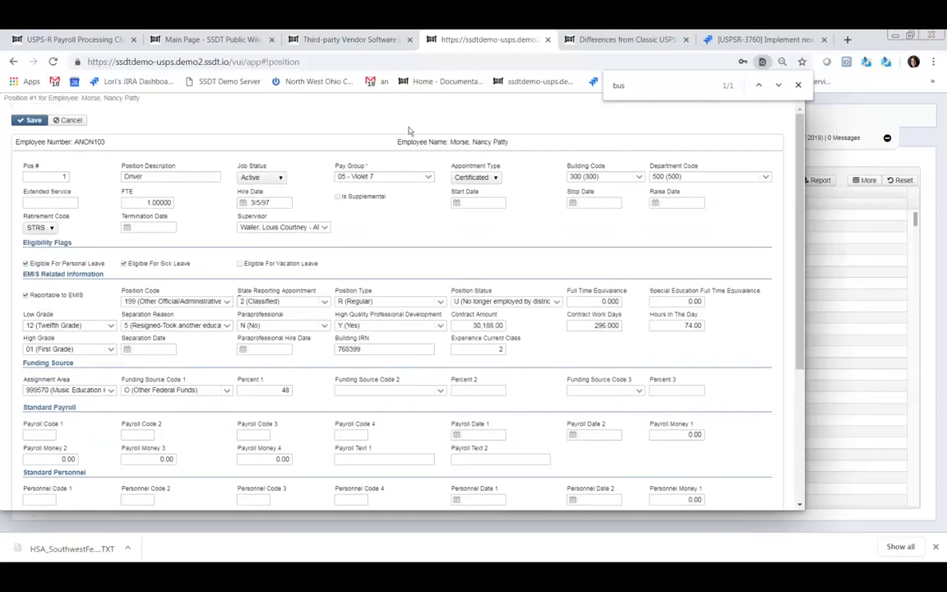
{"action": "left_click", "coordinate": [798, 87]}
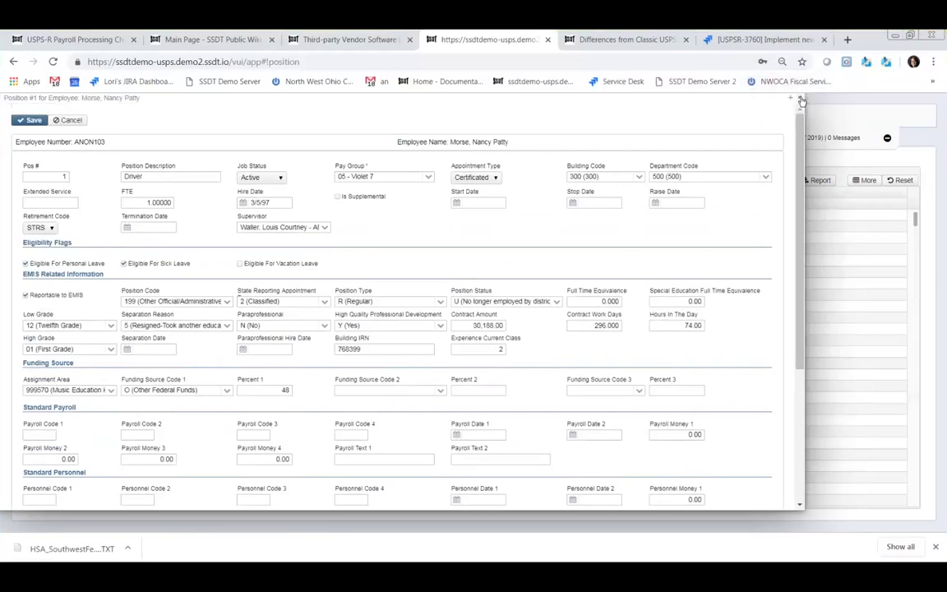
{"action": "left_click", "coordinate": [801, 99]}
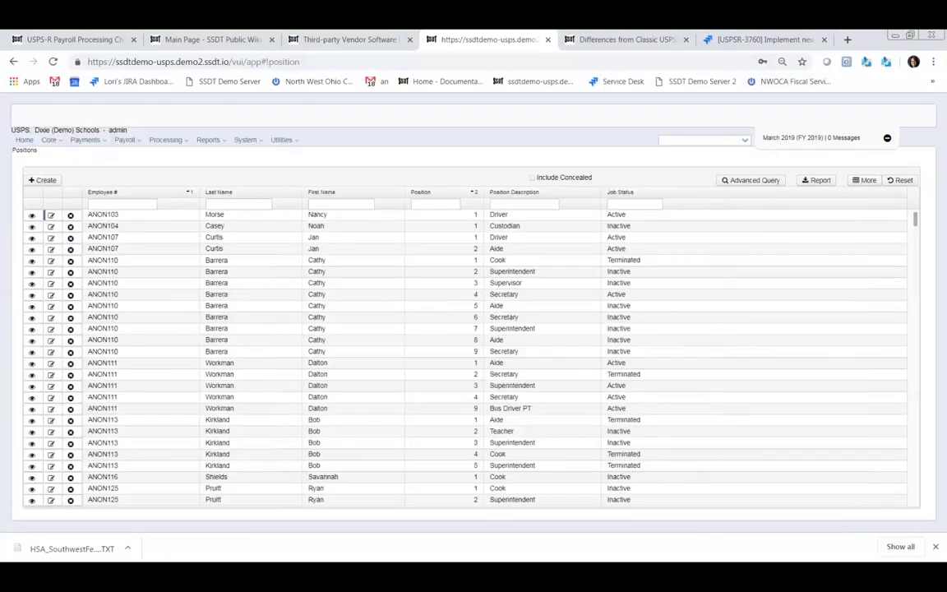
- Go to Core > Compensation, show Contract Compensations, and start a new compensation
{"action": "left_click", "coordinate": [51, 139]}
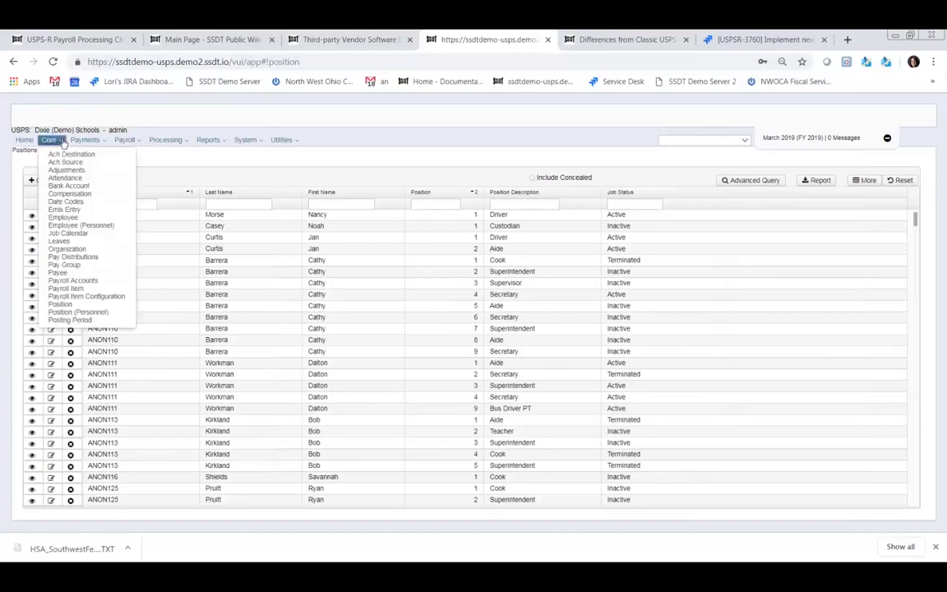
{"action": "left_click", "coordinate": [63, 198]}
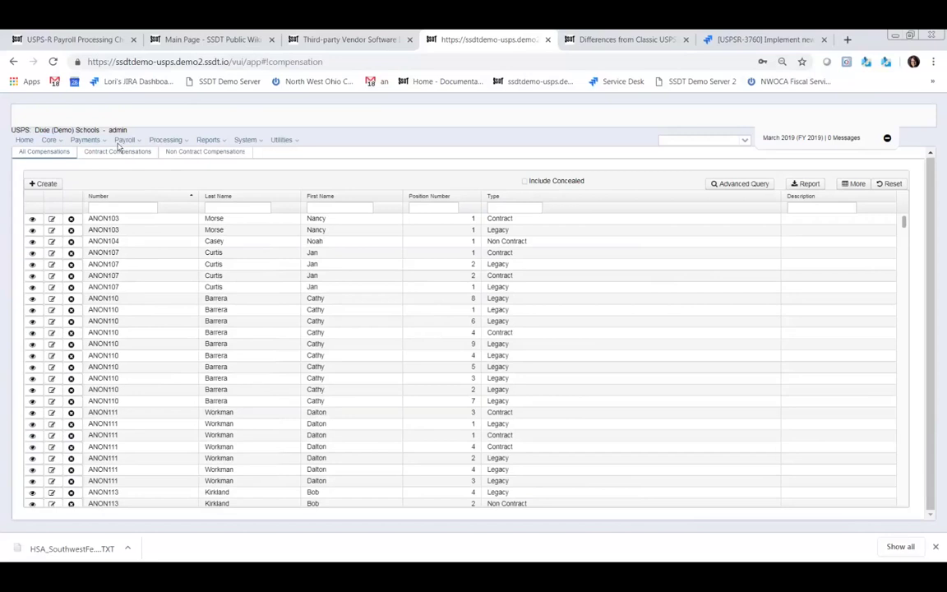
{"action": "left_click", "coordinate": [120, 153]}
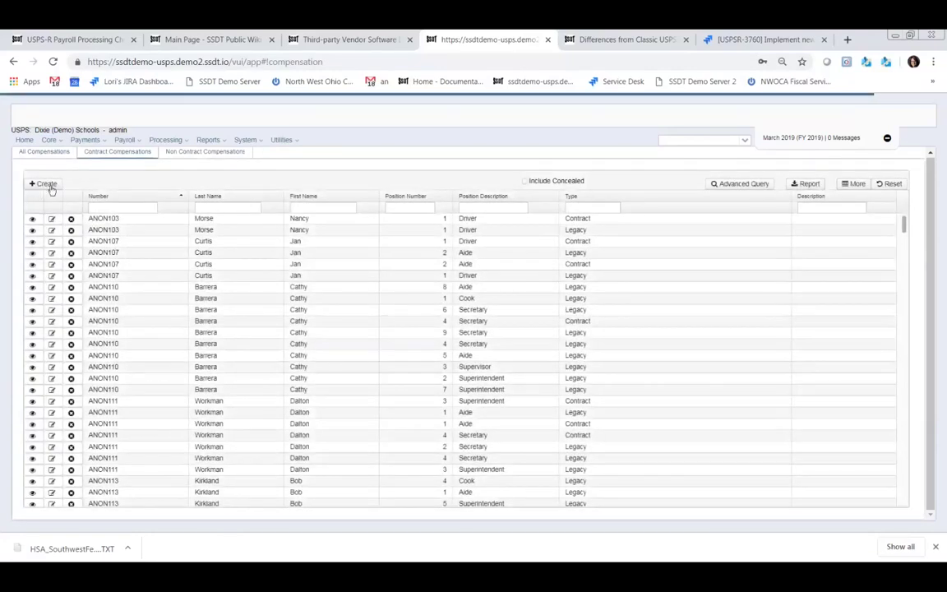
{"action": "left_click", "coordinate": [45, 184]}
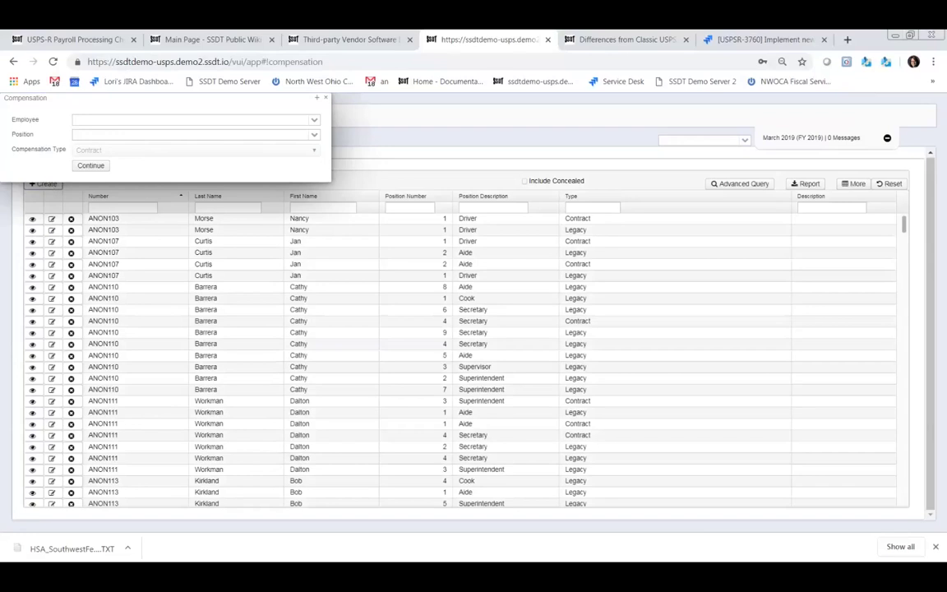
- Choose the employee and position 9, Bus Driver PT, for the contract compensation
{"action": "left_click", "coordinate": [189, 119]}
{"action": "type", "text": "work"}
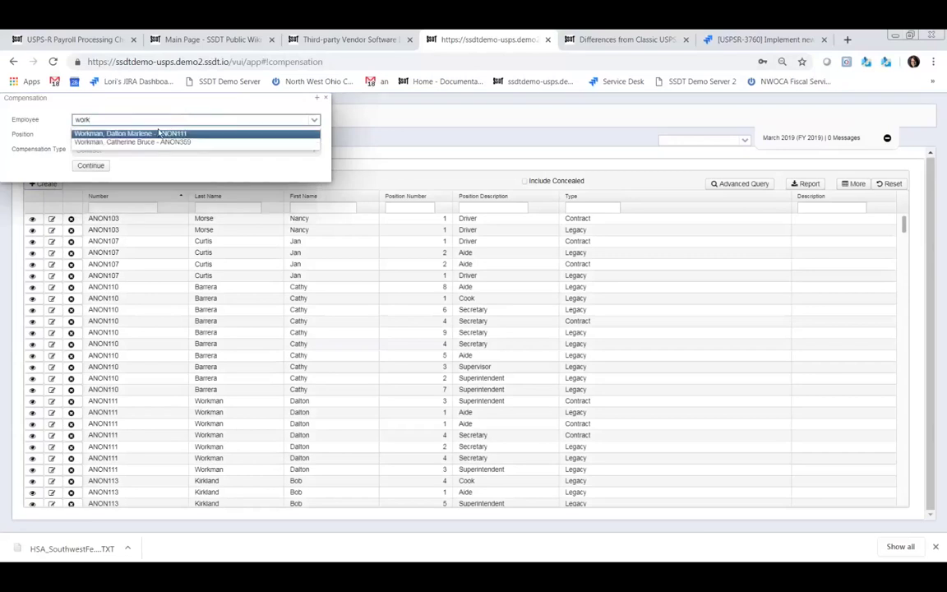
{"action": "left_click", "coordinate": [157, 134]}
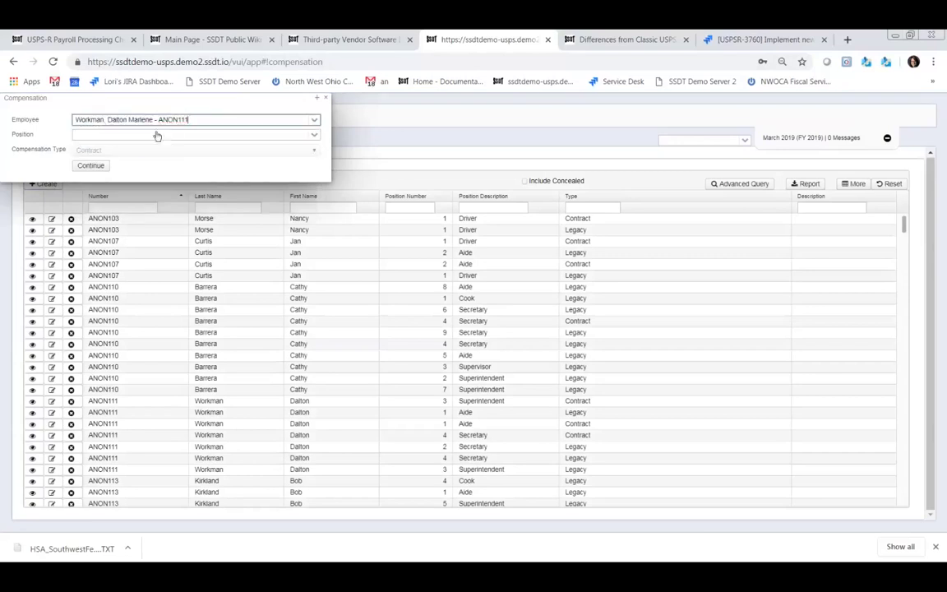
{"action": "left_click", "coordinate": [316, 137]}
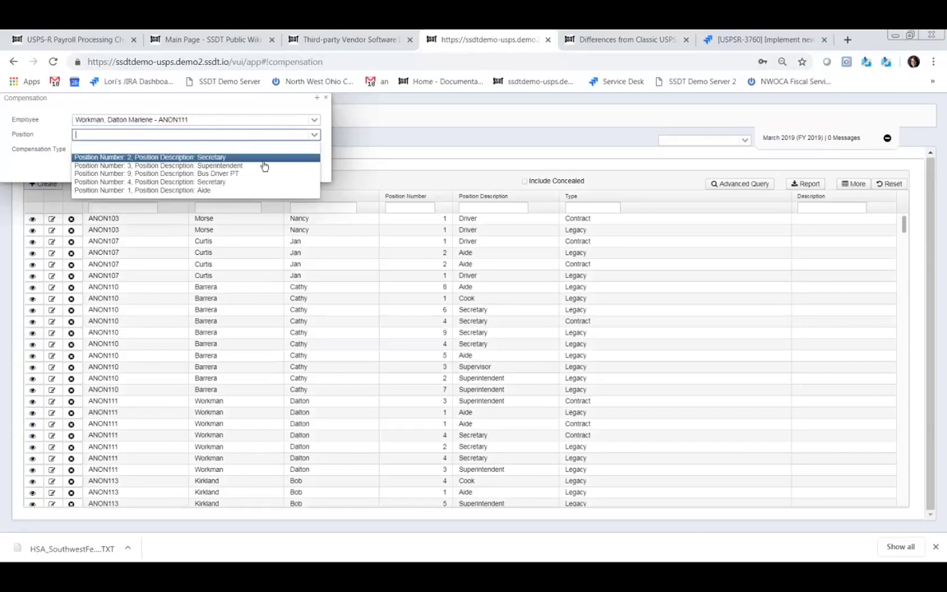
{"action": "left_click", "coordinate": [157, 174]}
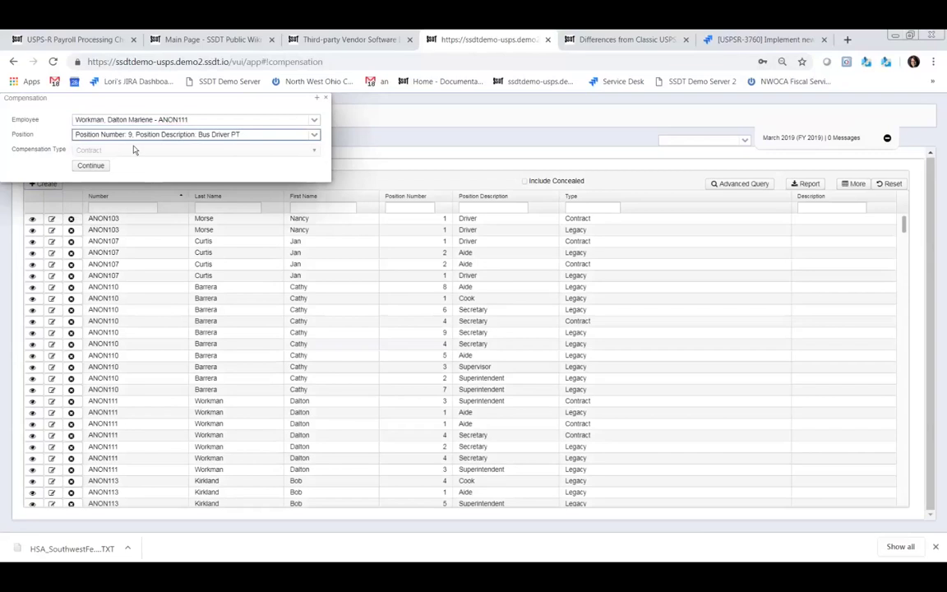
{"action": "left_click", "coordinate": [92, 167]}
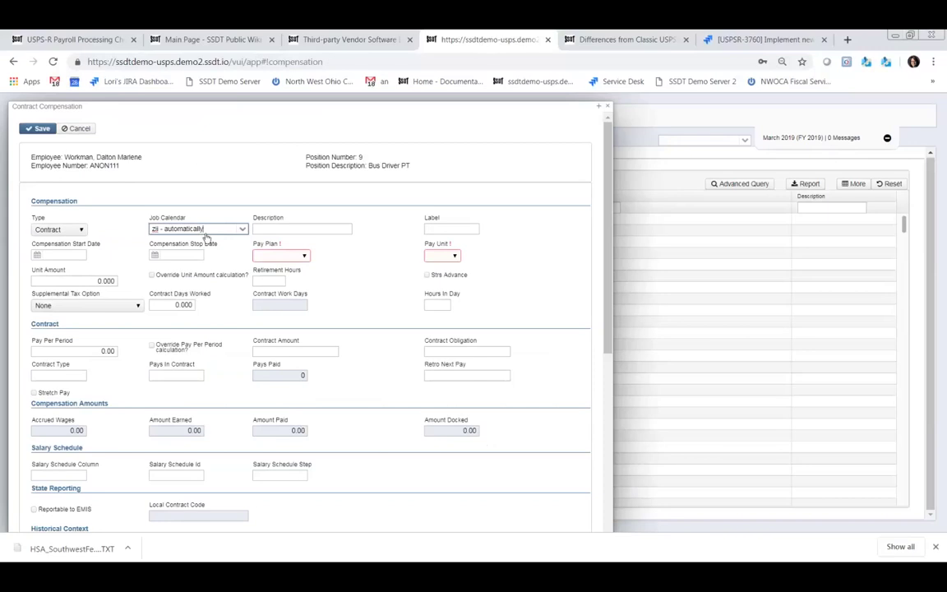
- Enter description 'Bus Driver PT', label 'Bus', and dates 3/28/19 to 5/30/19
{"action": "left_click", "coordinate": [291, 229]}
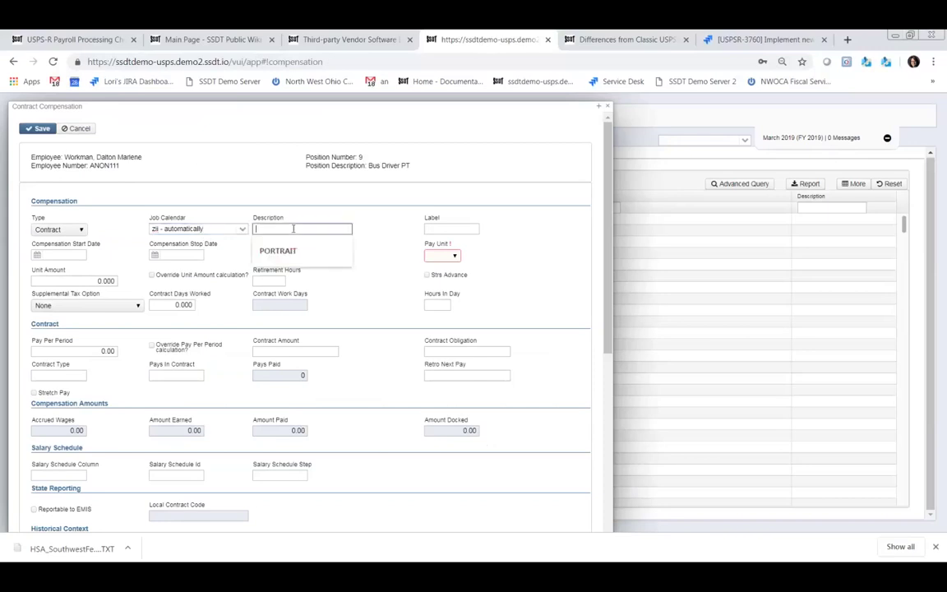
{"action": "type", "text": "Bus D"}
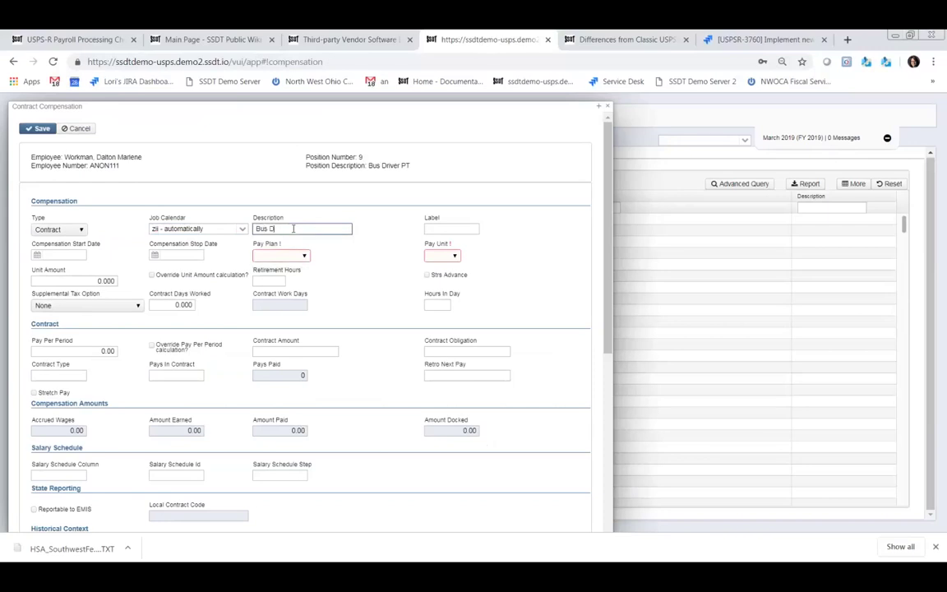
{"action": "type", "text": "river PT"}
{"action": "left_click", "coordinate": [450, 227]}
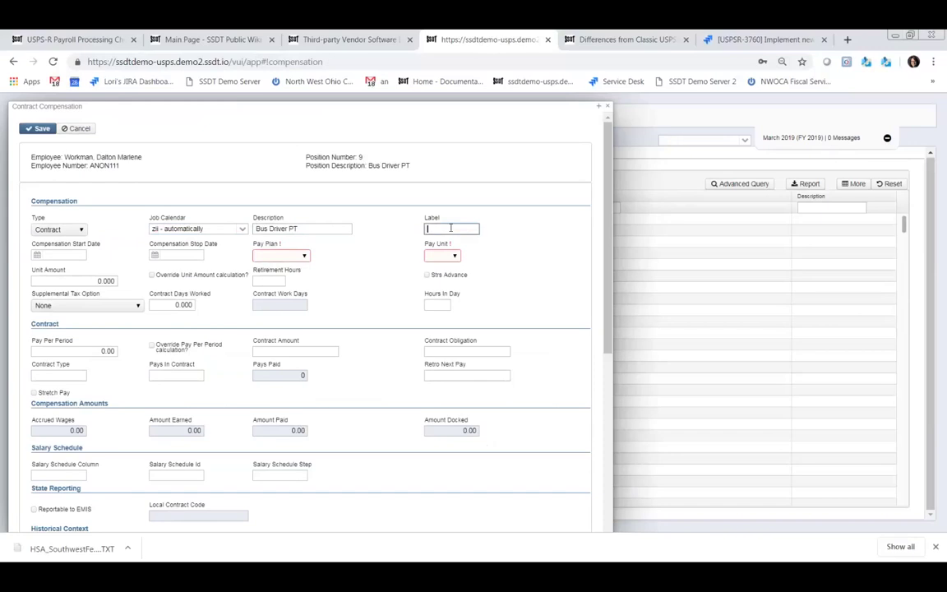
{"action": "type", "text": "Bus"}
{"action": "left_click", "coordinate": [52, 257]}
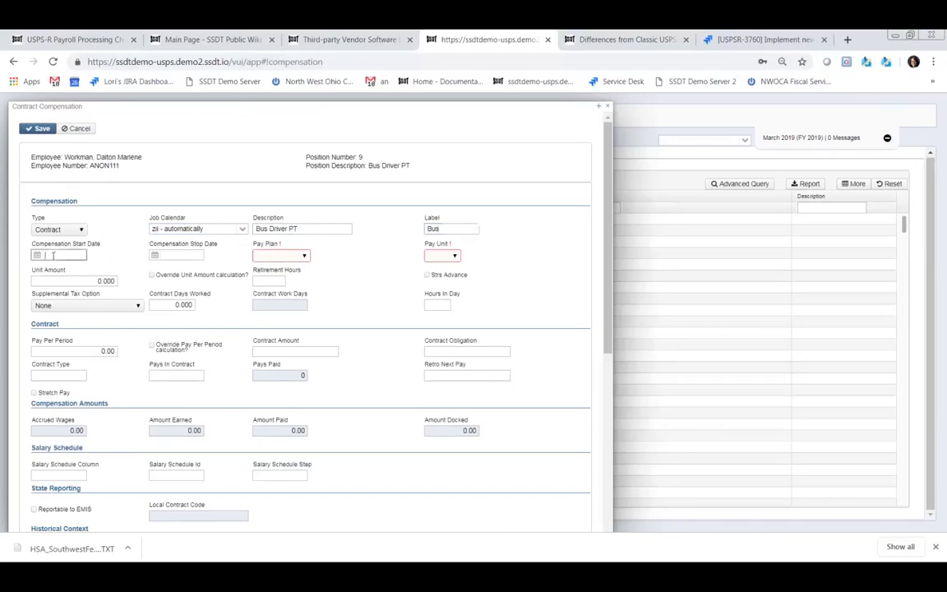
{"action": "type", "text": "3/28/18"}
{"action": "key", "text": "BackSpace"}
{"action": "type", "text": "9"}
{"action": "left_click", "coordinate": [193, 255]}
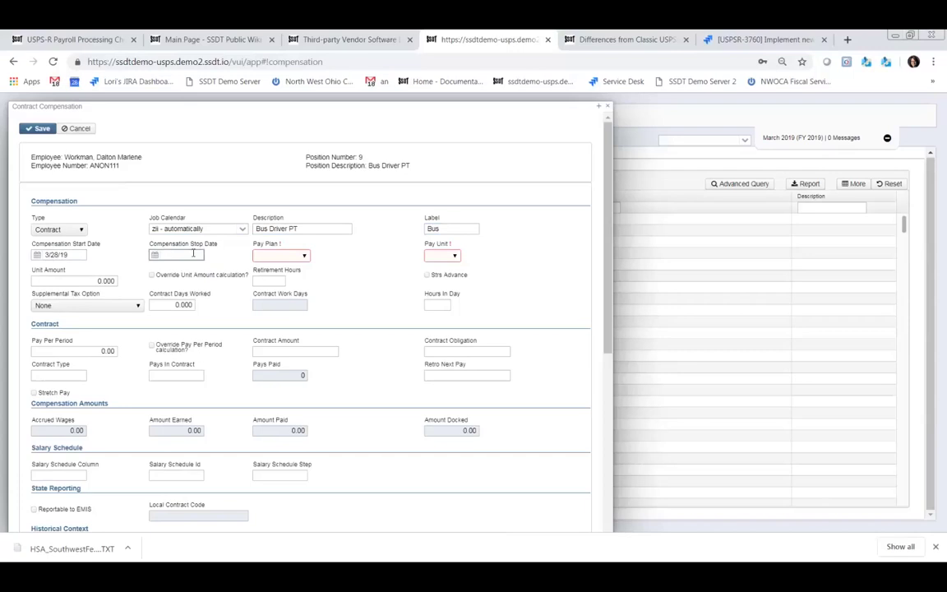
{"action": "type", "text": "5/30/19"}
- Set the pay plan to Semi-monthly and the pay unit to Daily
{"action": "left_click", "coordinate": [305, 255]}
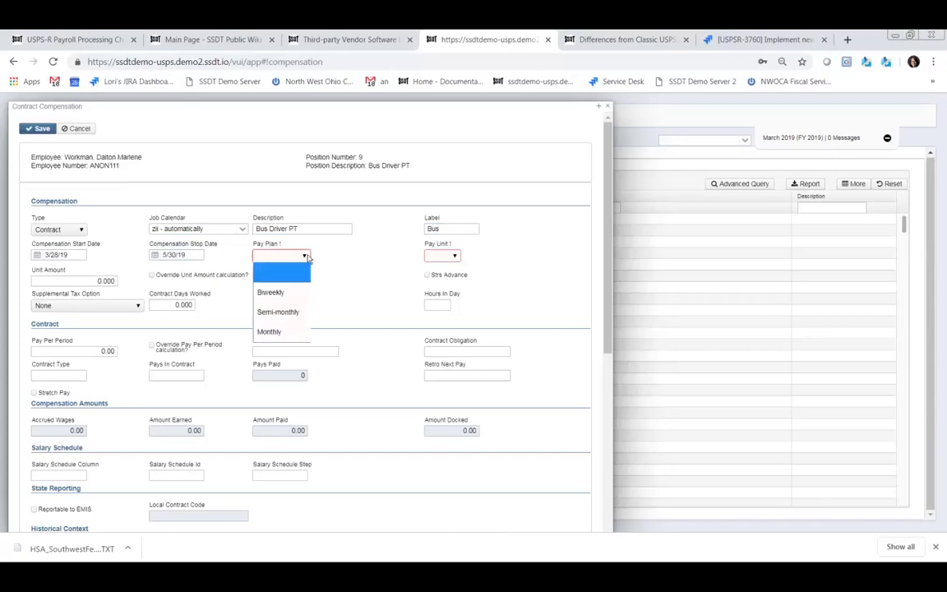
{"action": "left_click", "coordinate": [283, 312]}
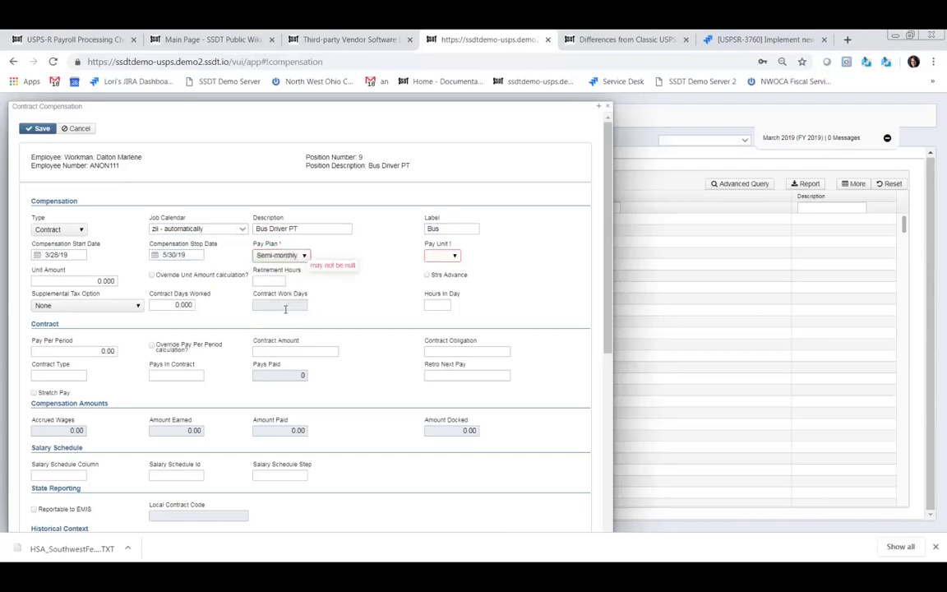
{"action": "left_click", "coordinate": [455, 256]}
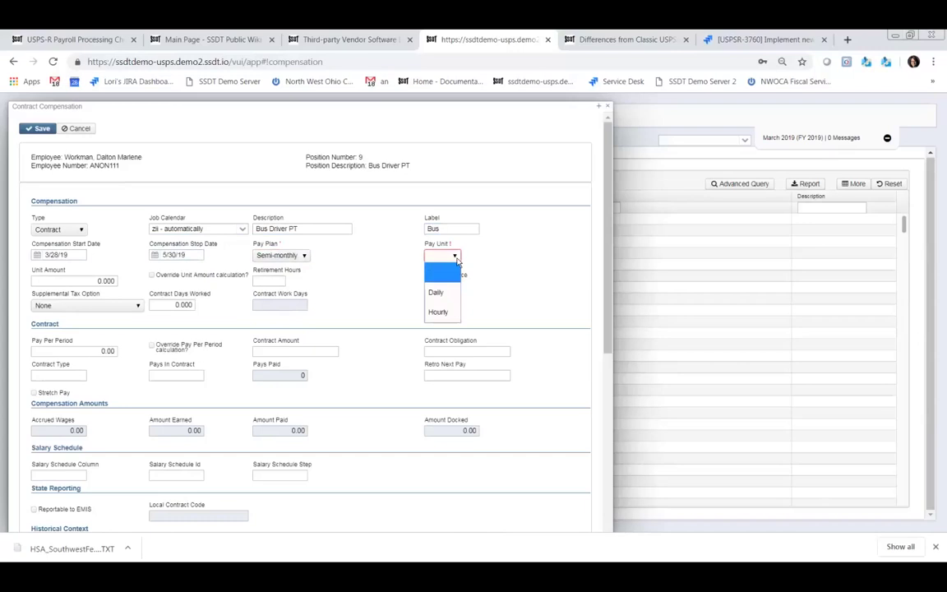
{"action": "left_click", "coordinate": [440, 293]}
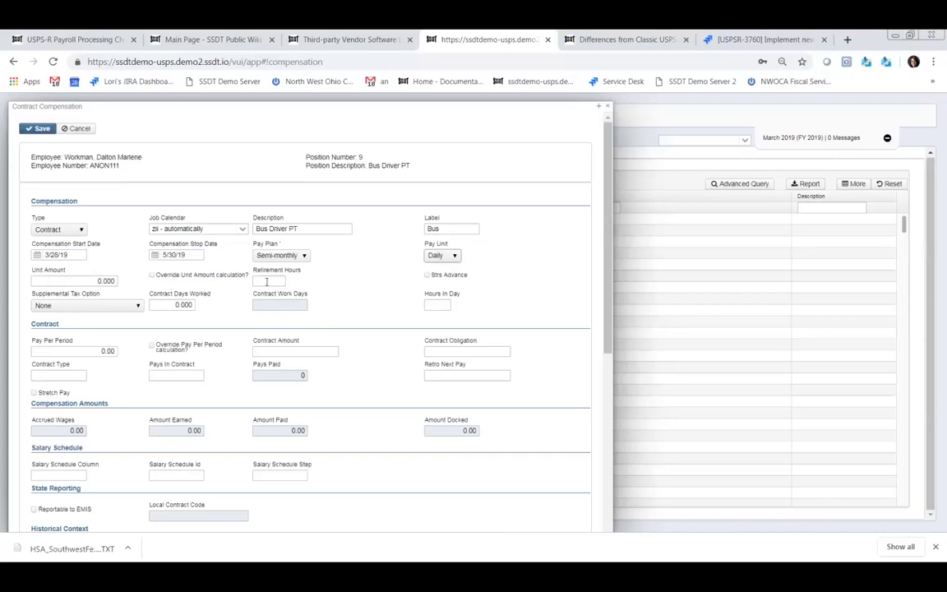
- Set retirement hours 2, job calendar 'fvr - discovered', and 2 hours in day
{"action": "left_click", "coordinate": [266, 281]}
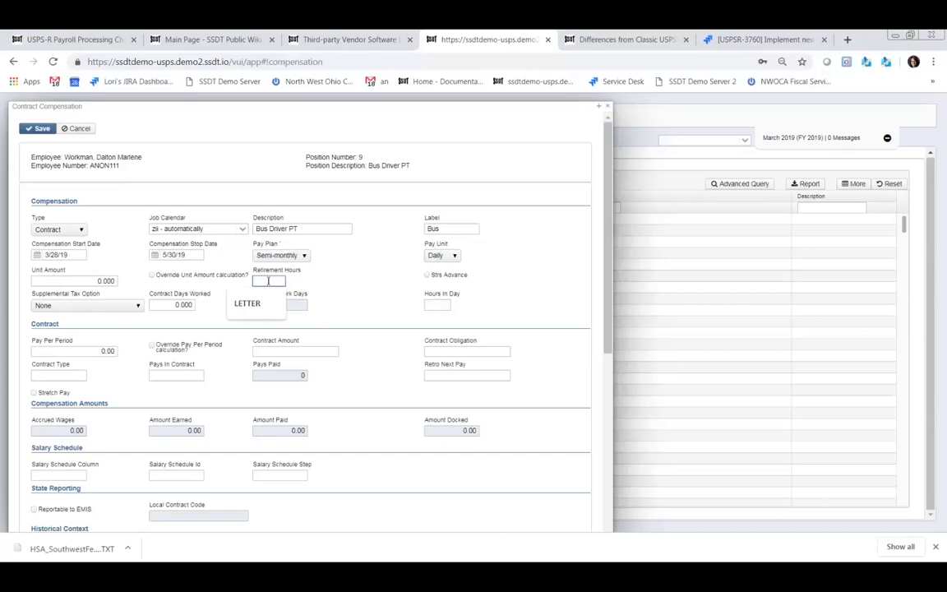
{"action": "type", "text": "2"}
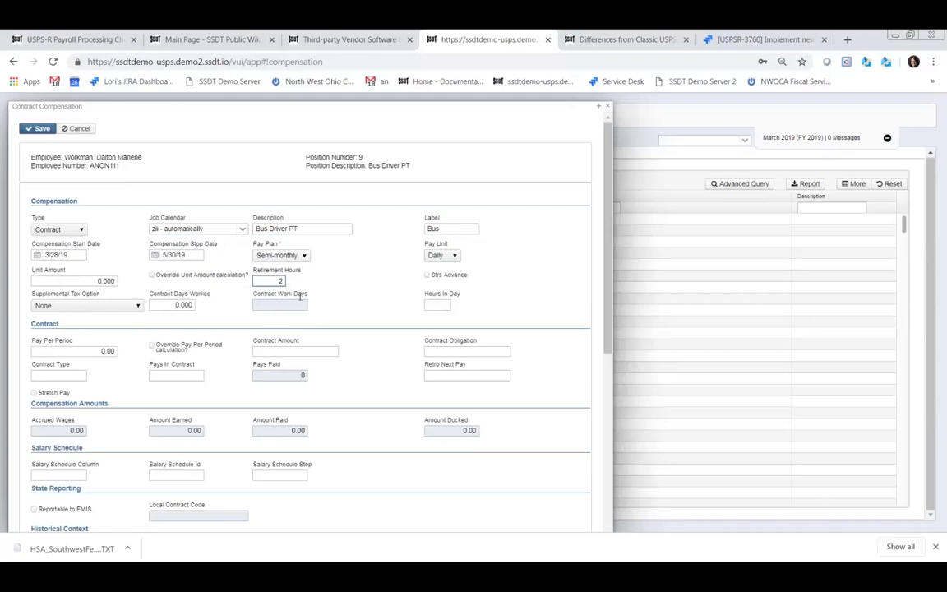
{"action": "left_click", "coordinate": [241, 231]}
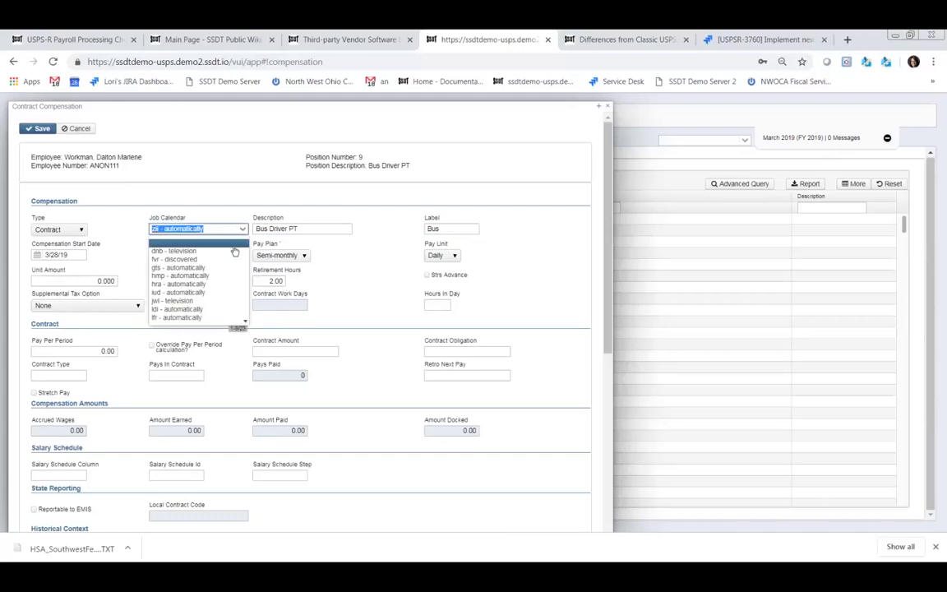
{"action": "left_click", "coordinate": [175, 259]}
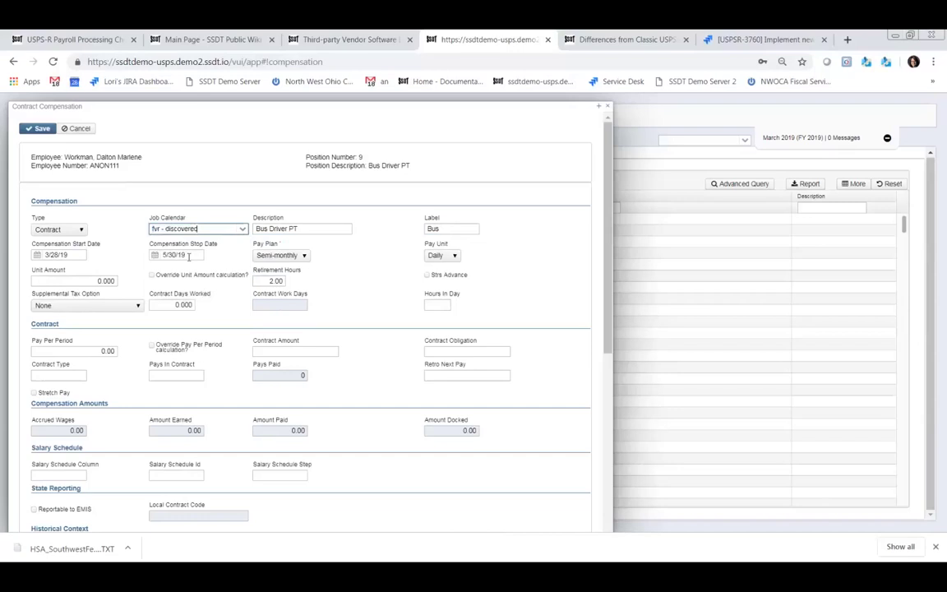
{"action": "left_click", "coordinate": [437, 304]}
{"action": "type", "text": "2"}
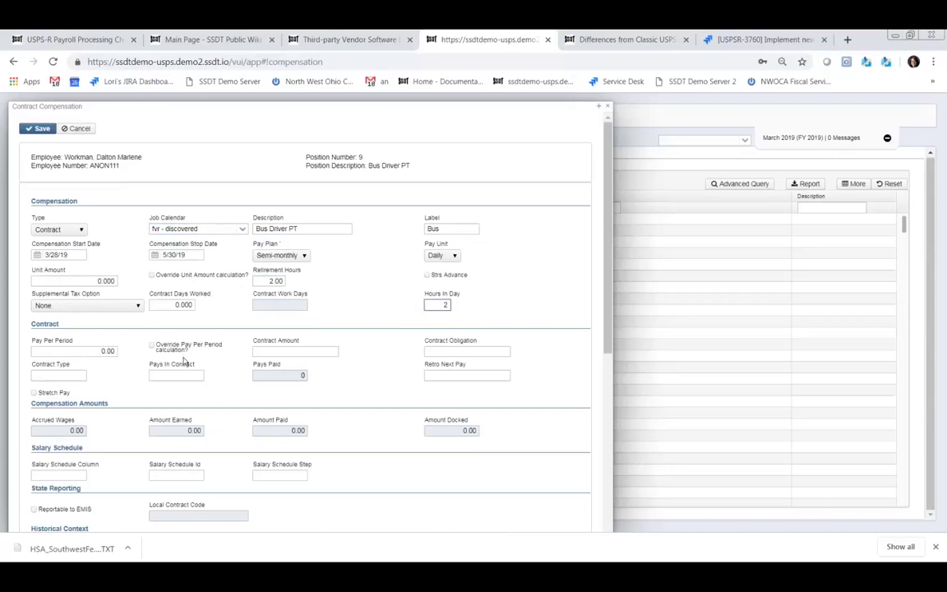
- Enter contract amount and obligation of 3000 and 6 pays in contract
{"action": "left_click", "coordinate": [295, 350]}
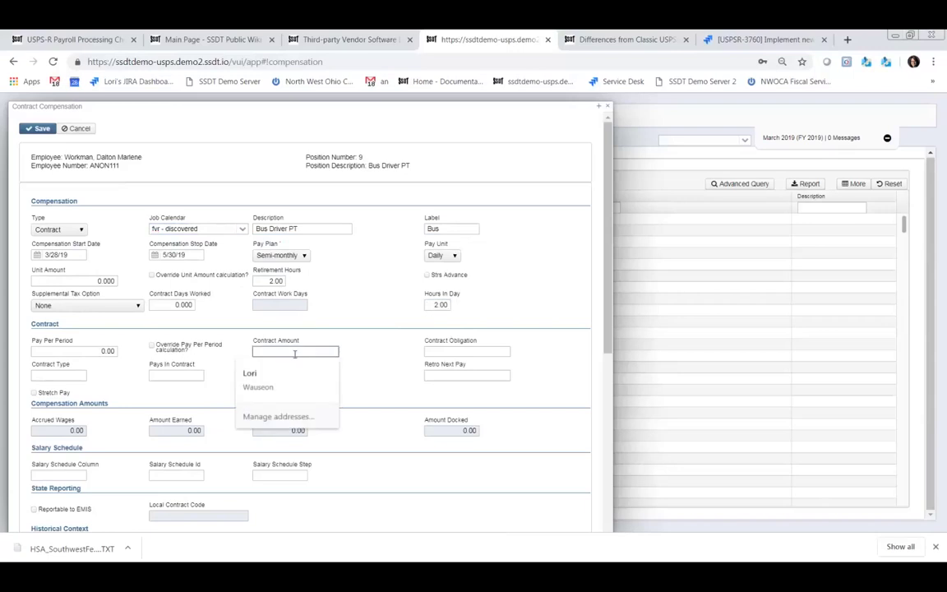
{"action": "type", "text": "3000"}
{"action": "key", "text": "Tab"}
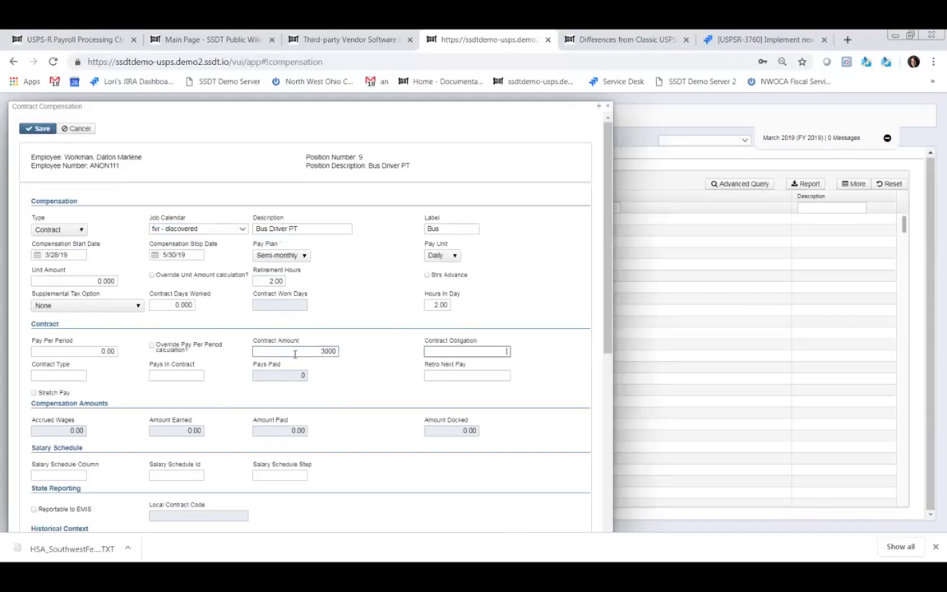
{"action": "type", "text": "30000"}
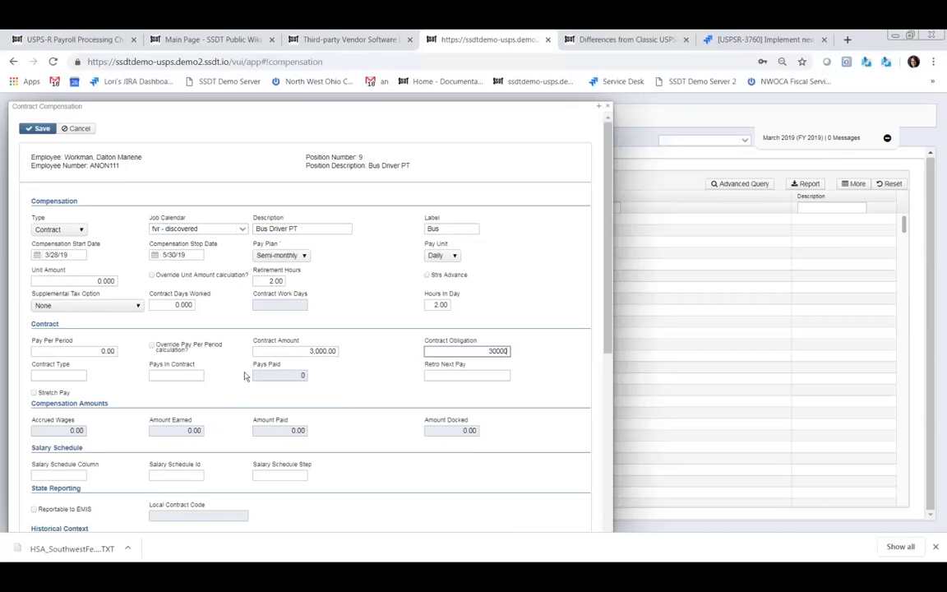
{"action": "key", "text": "BackSpace"}
{"action": "left_click", "coordinate": [74, 376]}
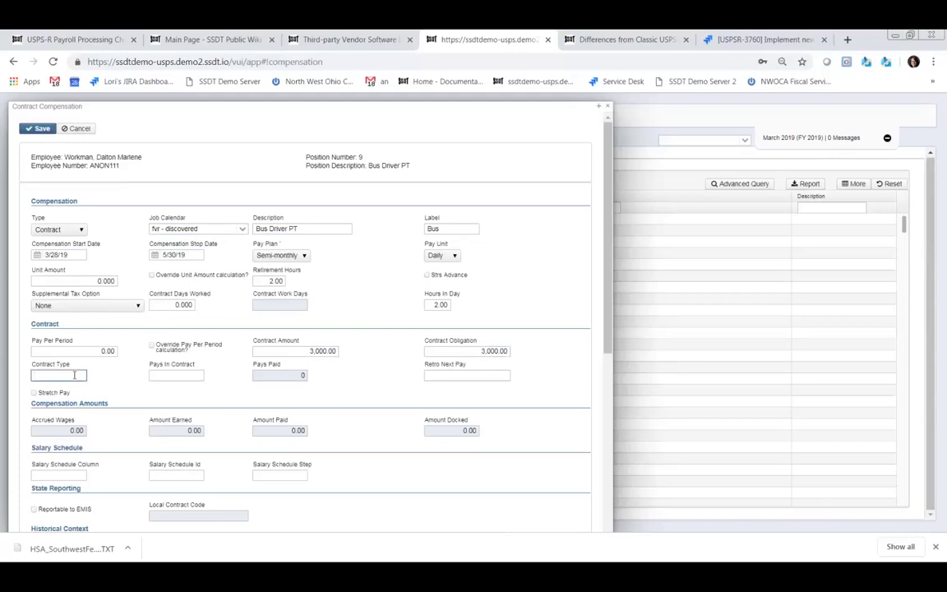
{"action": "left_click", "coordinate": [186, 376]}
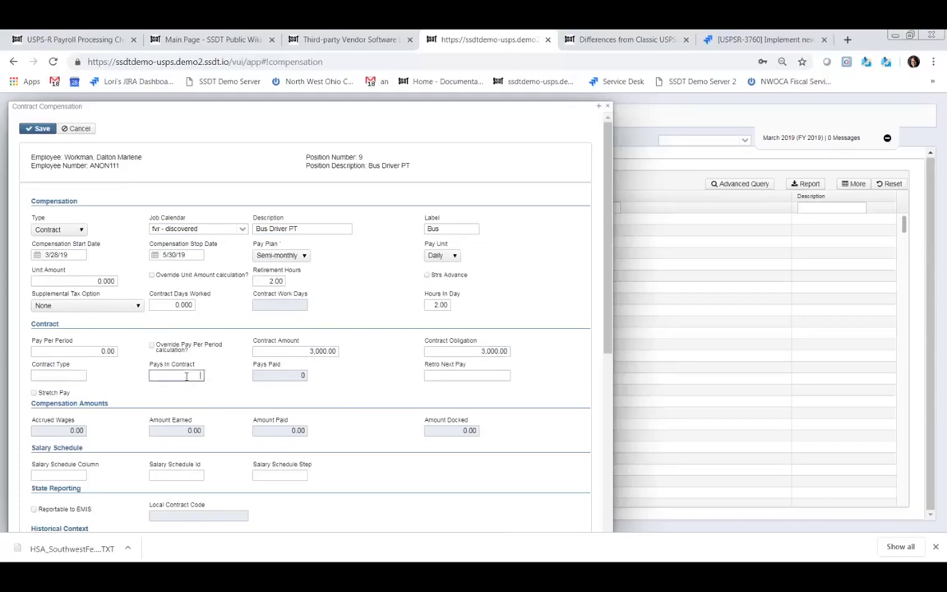
{"action": "type", "text": "6"}
- Turn on Stretch Pay and Reportable to EMIS for the contract
{"action": "left_click", "coordinate": [34, 393]}
{"action": "scroll", "coordinate": [203, 438], "scroll_direction": "down", "scroll_amount": 1}
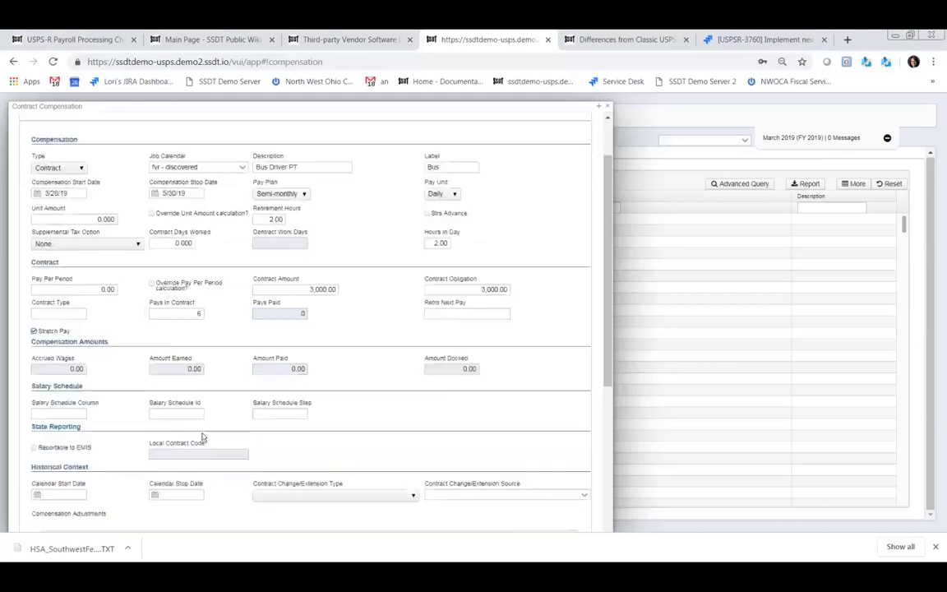
{"action": "scroll", "coordinate": [162, 446], "scroll_direction": "down", "scroll_amount": 1}
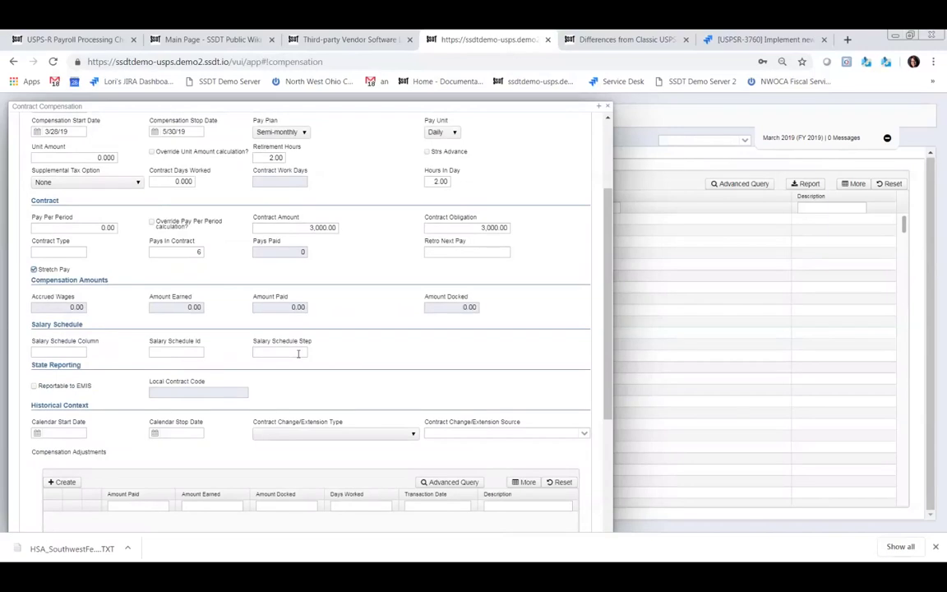
{"action": "left_click", "coordinate": [34, 385]}
{"action": "scroll", "coordinate": [41, 394], "scroll_direction": "up", "scroll_amount": 3}
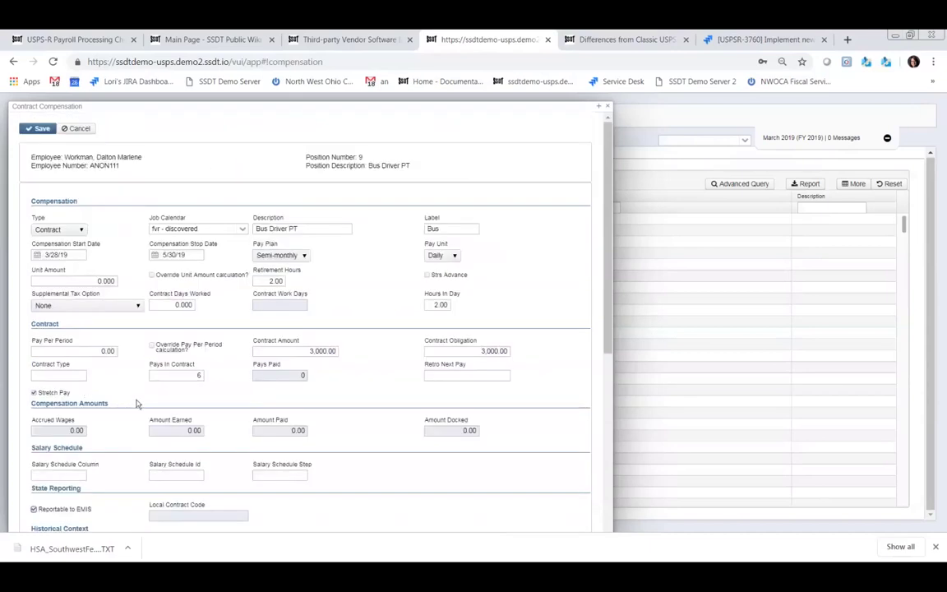
{"action": "scroll", "coordinate": [162, 388], "scroll_direction": "down", "scroll_amount": 1}
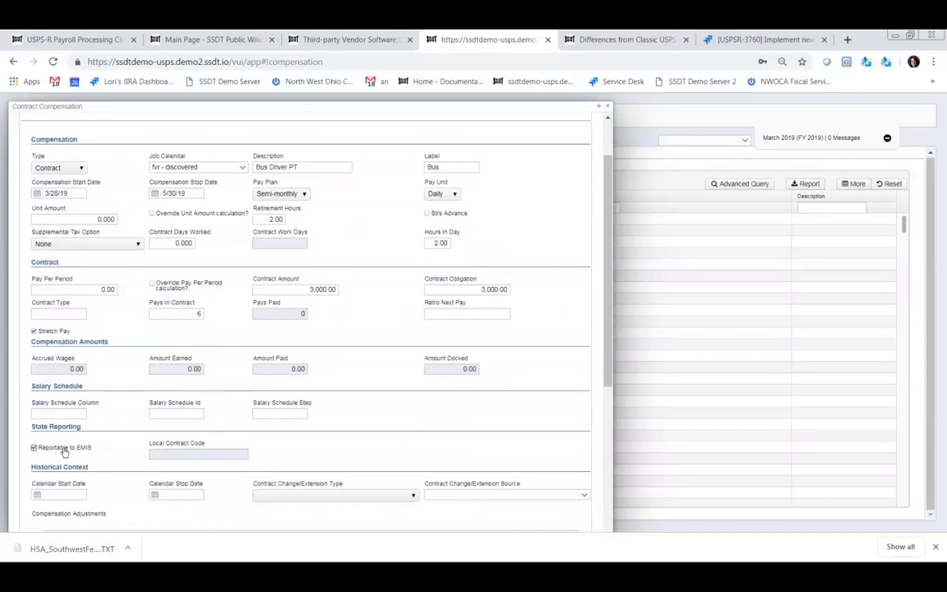
{"action": "scroll", "coordinate": [85, 439], "scroll_direction": "down", "scroll_amount": 1}
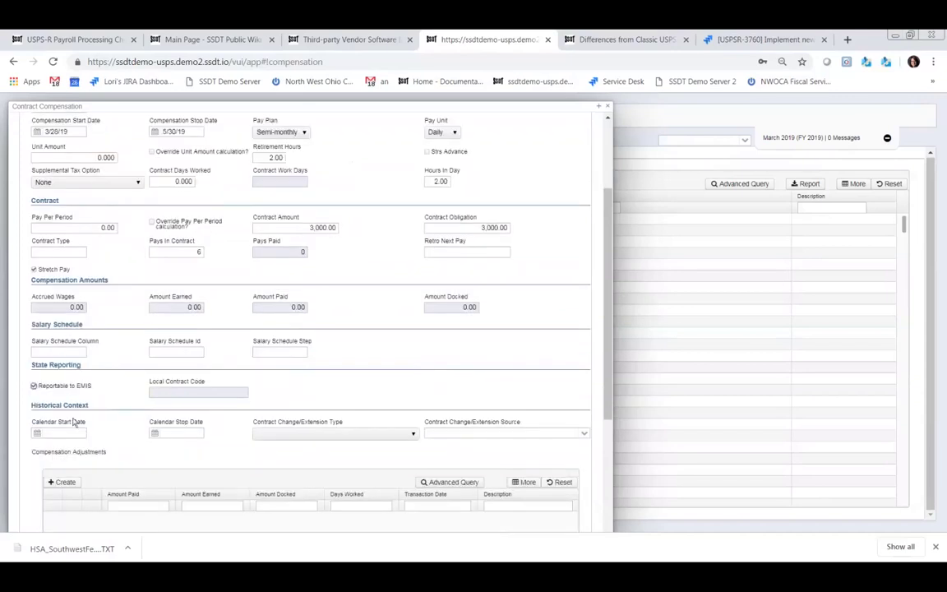
- Enter calendar start date 03/28/19 and calendar stop date 05/20/19
{"action": "left_click", "coordinate": [68, 433]}
{"action": "type", "text": "3/28/19"}
{"action": "key", "text": "Tab"}
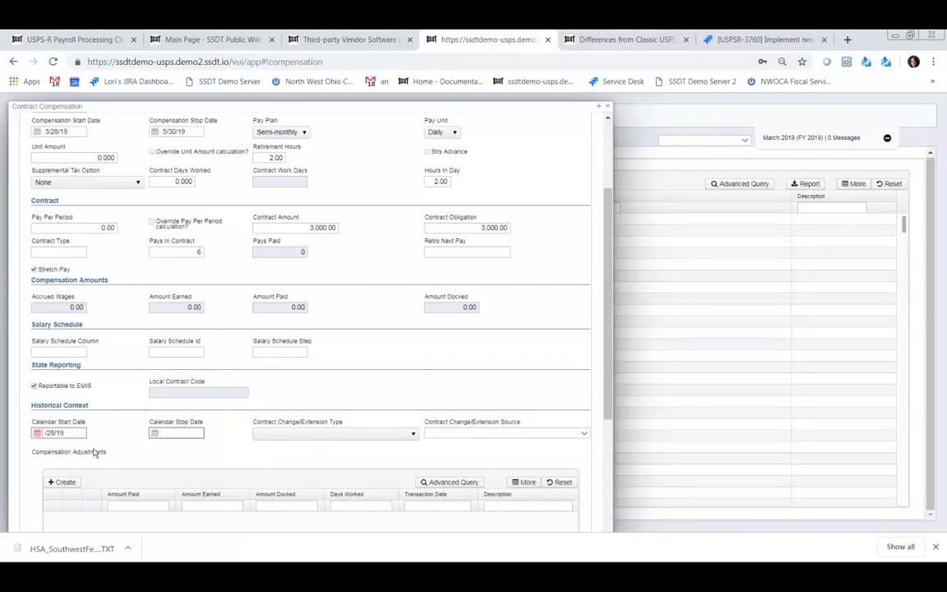
{"action": "type", "text": "05/20/19"}
{"action": "left_click", "coordinate": [47, 432]}
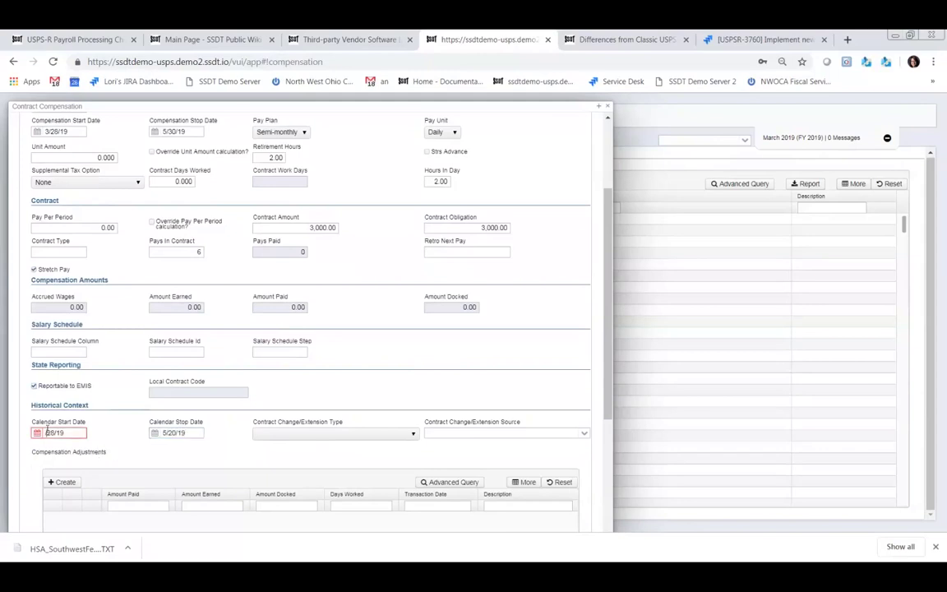
{"action": "type", "text": "03/28/"}
{"action": "scroll", "coordinate": [160, 454], "scroll_direction": "down", "scroll_amount": 1}
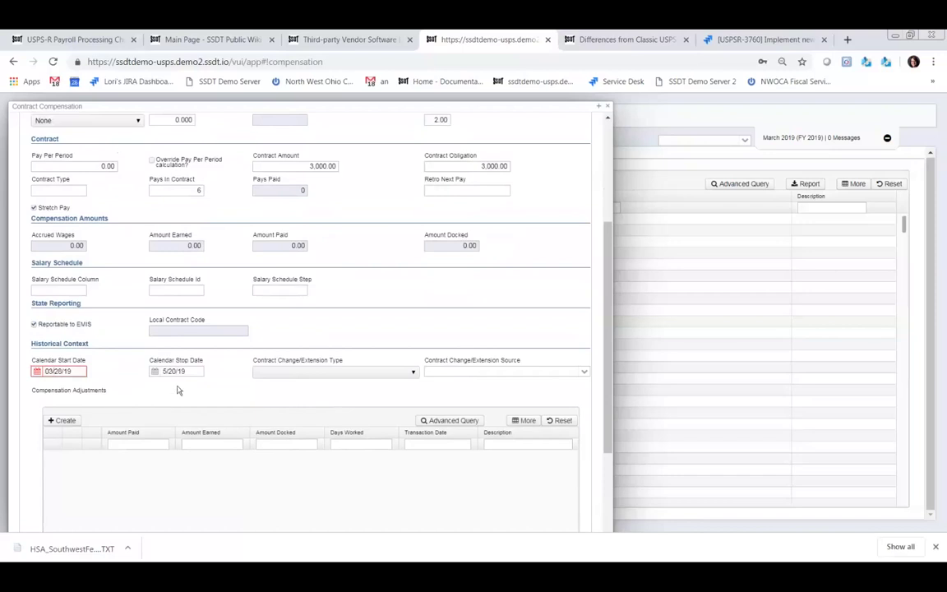
{"action": "scroll", "coordinate": [249, 376], "scroll_direction": "up", "scroll_amount": 3}
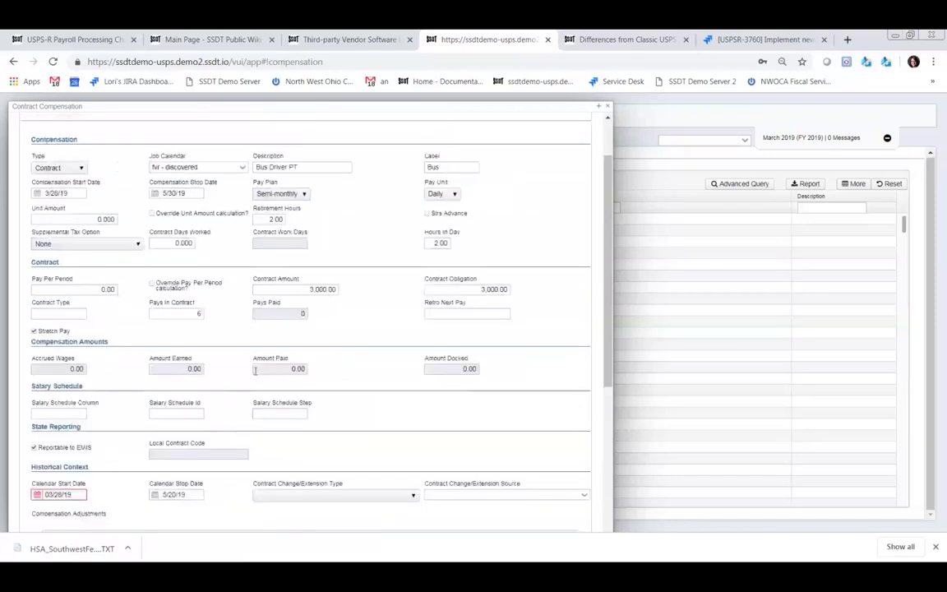
{"action": "scroll", "coordinate": [308, 411], "scroll_direction": "down", "scroll_amount": 6}
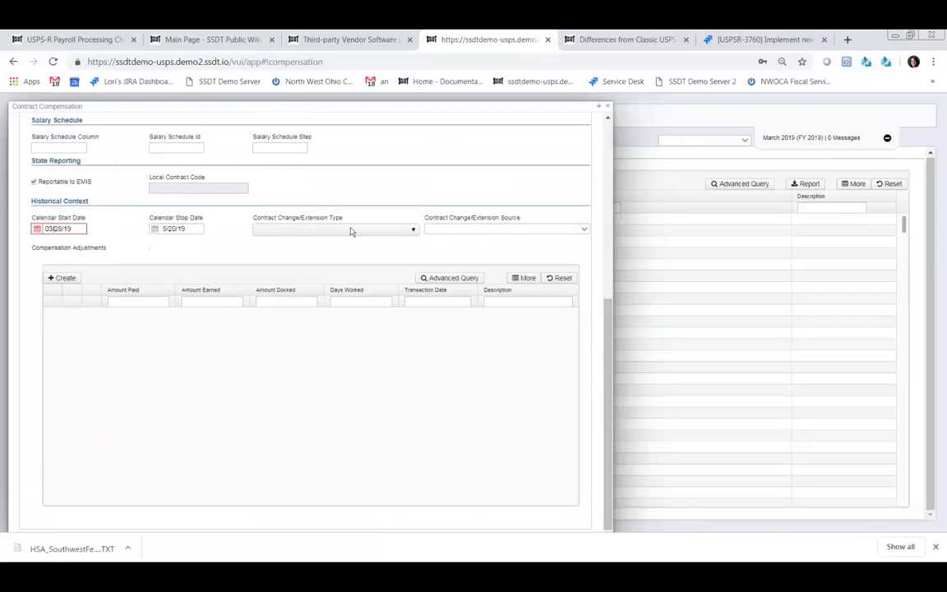
{"action": "scroll", "coordinate": [329, 201], "scroll_direction": "up", "scroll_amount": 5}
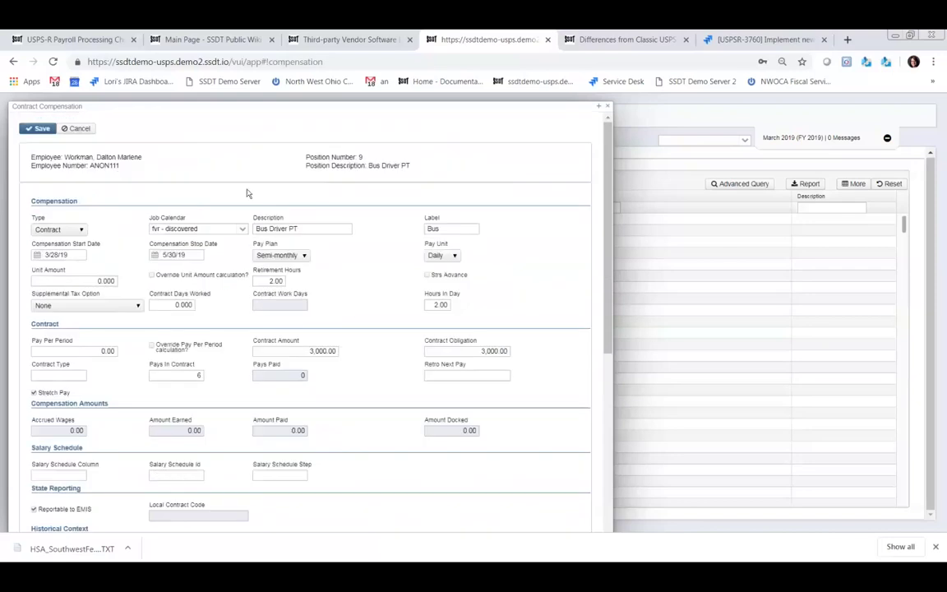
- Save and close the Bus Driver PT contract compensation, then go to Core > Position
{"action": "left_click", "coordinate": [39, 129]}
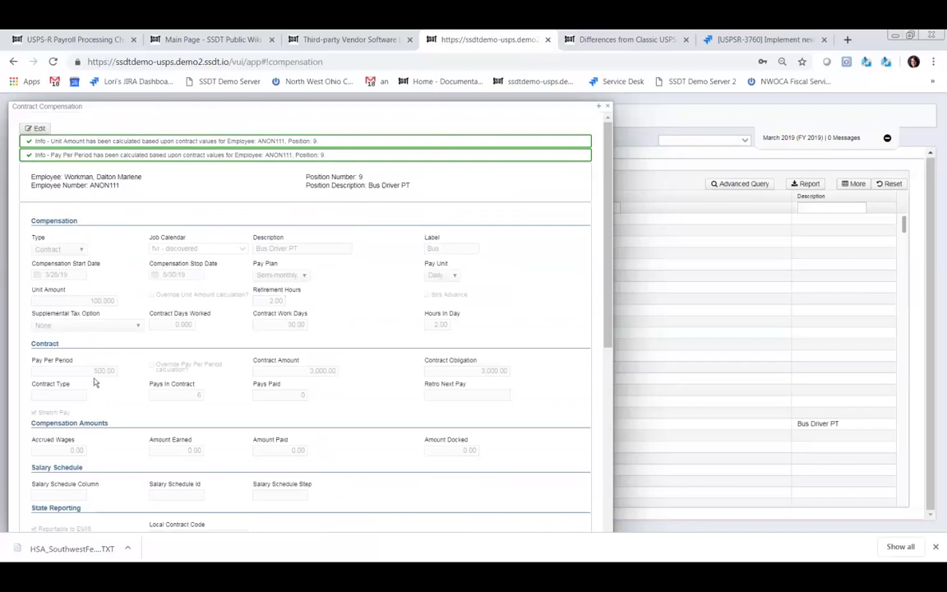
{"action": "left_click", "coordinate": [608, 108]}
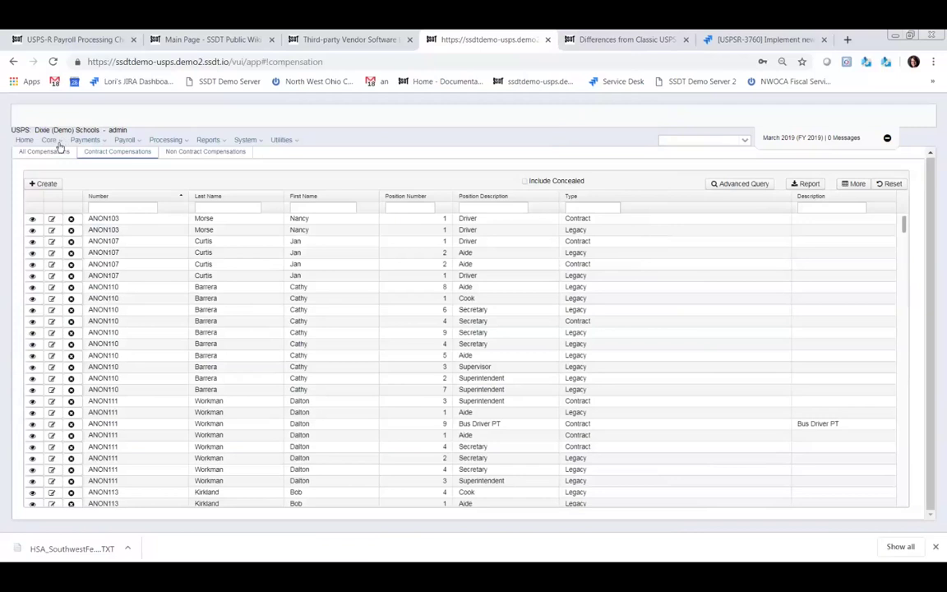
{"action": "left_click", "coordinate": [52, 140]}
{"action": "left_click", "coordinate": [74, 142]}
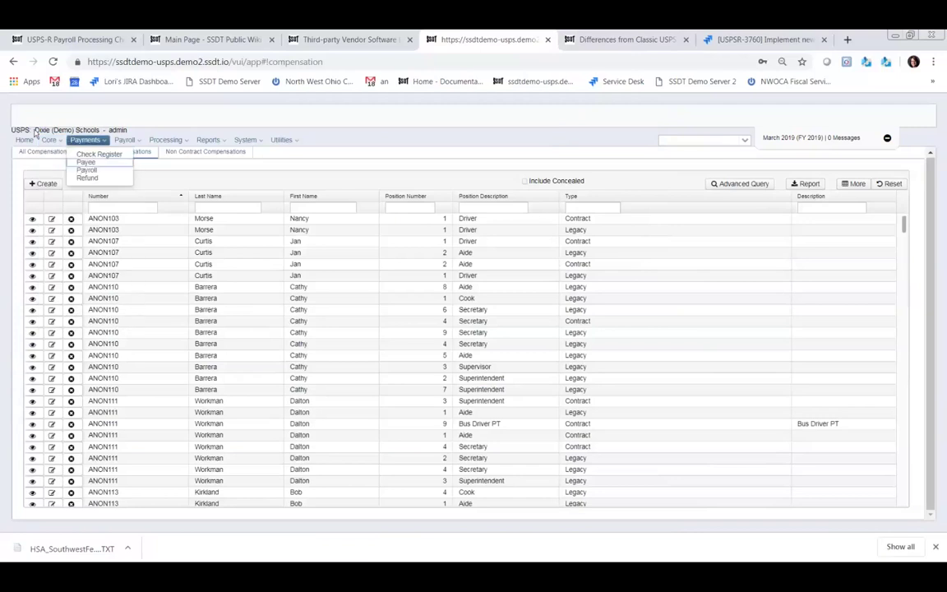
{"action": "left_click", "coordinate": [53, 140]}
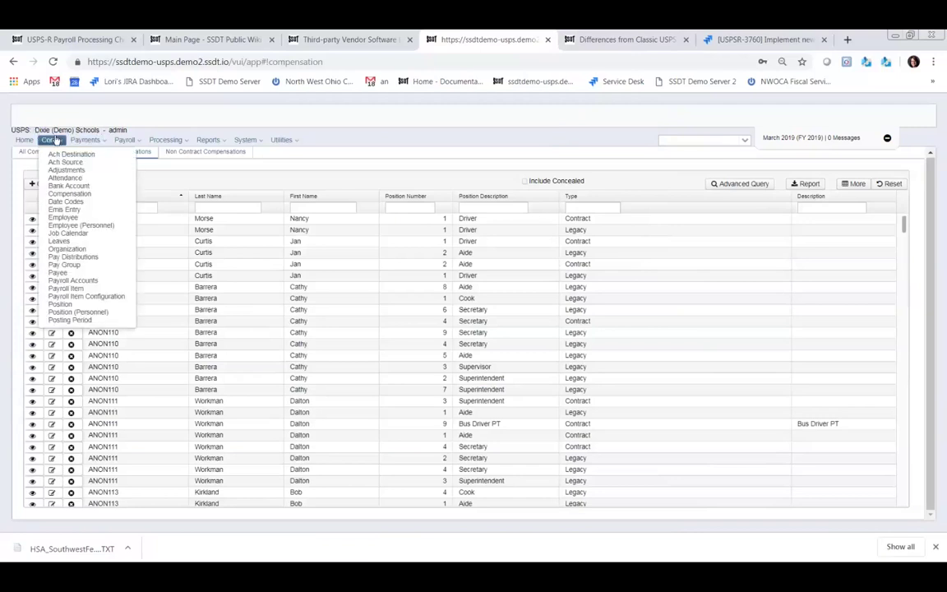
{"action": "left_click", "coordinate": [62, 305]}
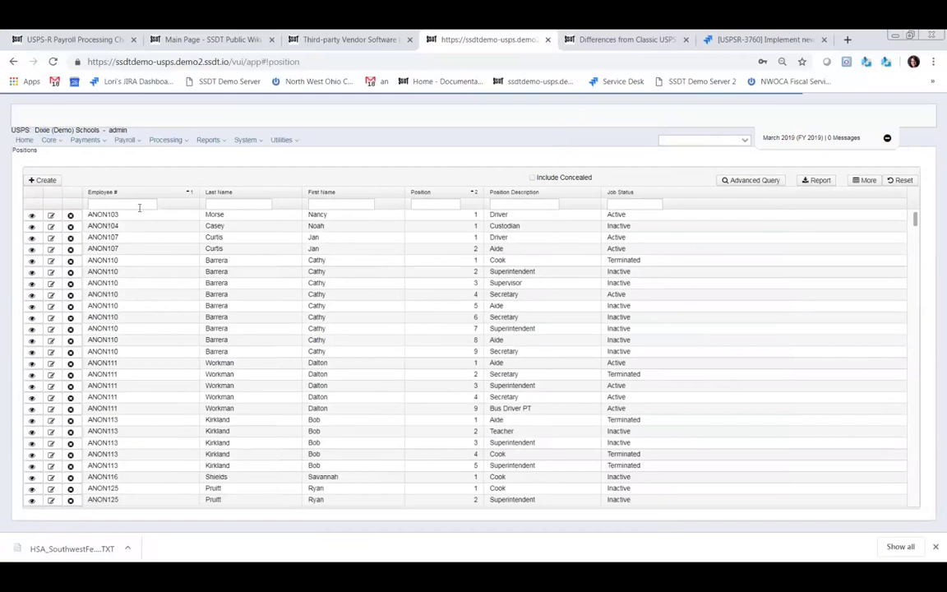
- Filter positions by the employee's last name and check Bus Driver PT's contract compensation
{"action": "left_click", "coordinate": [240, 204]}
{"action": "type", "text": "work"}
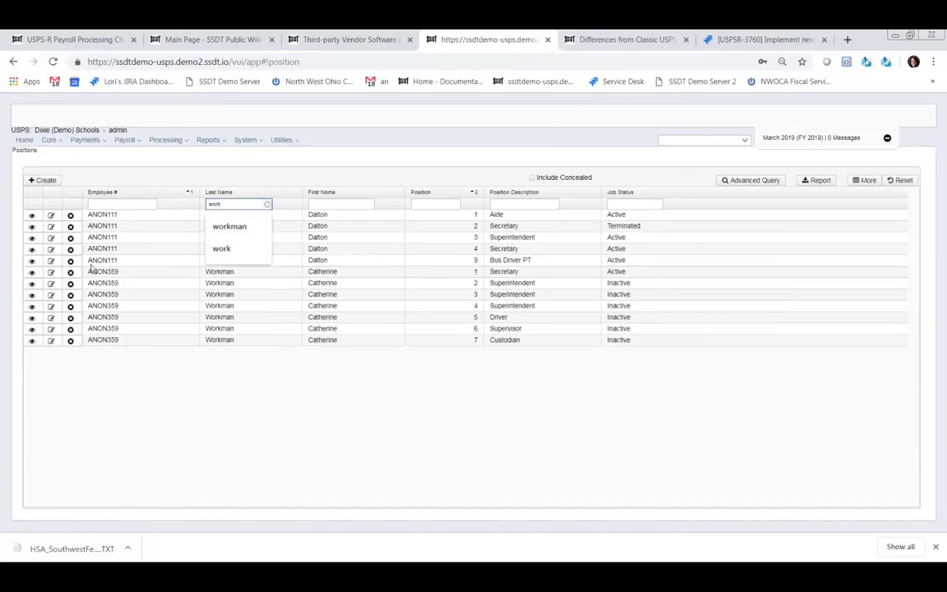
{"action": "left_click", "coordinate": [54, 261]}
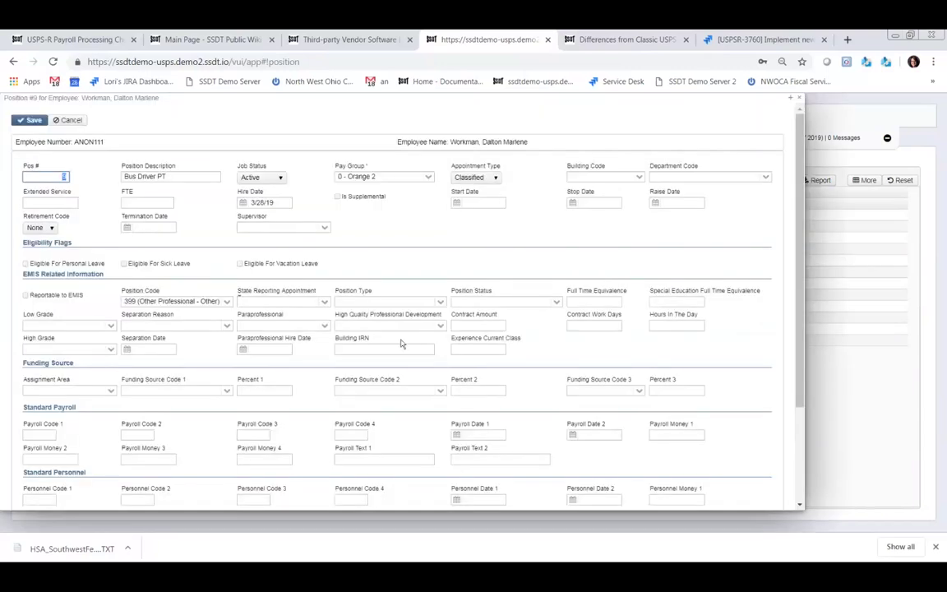
{"action": "scroll", "coordinate": [376, 374], "scroll_direction": "down", "scroll_amount": 3}
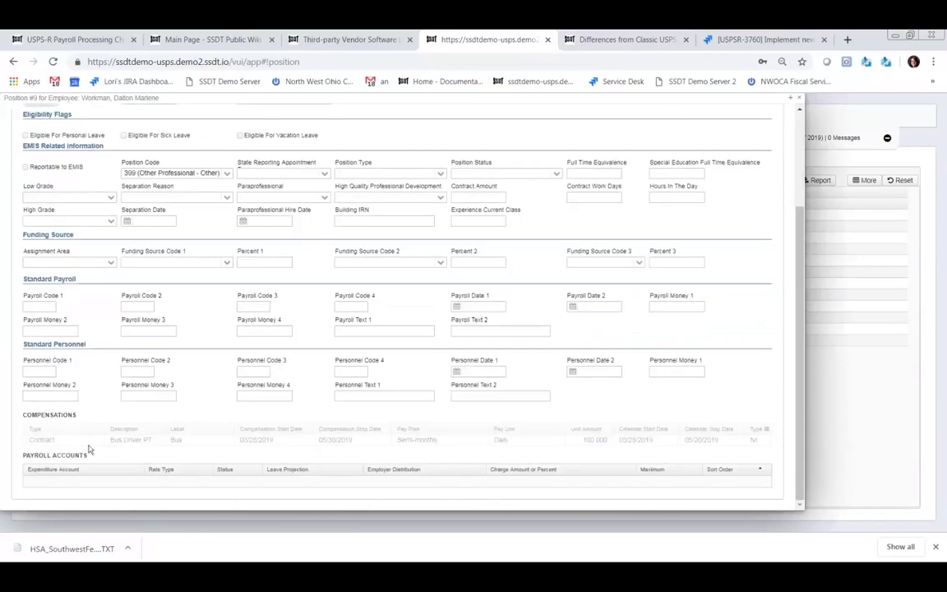
{"action": "left_click", "coordinate": [799, 101]}
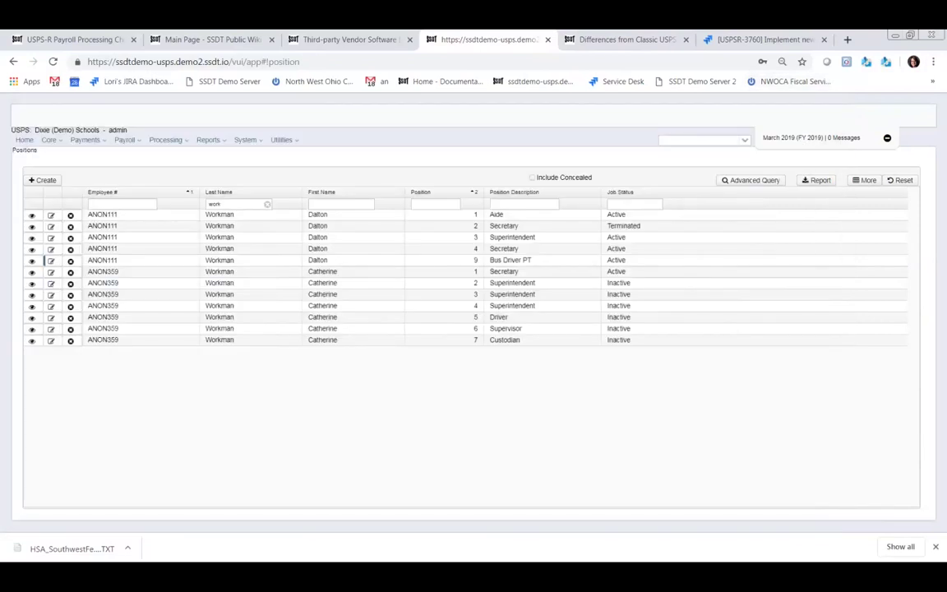
{"action": "left_click", "coordinate": [50, 141]}
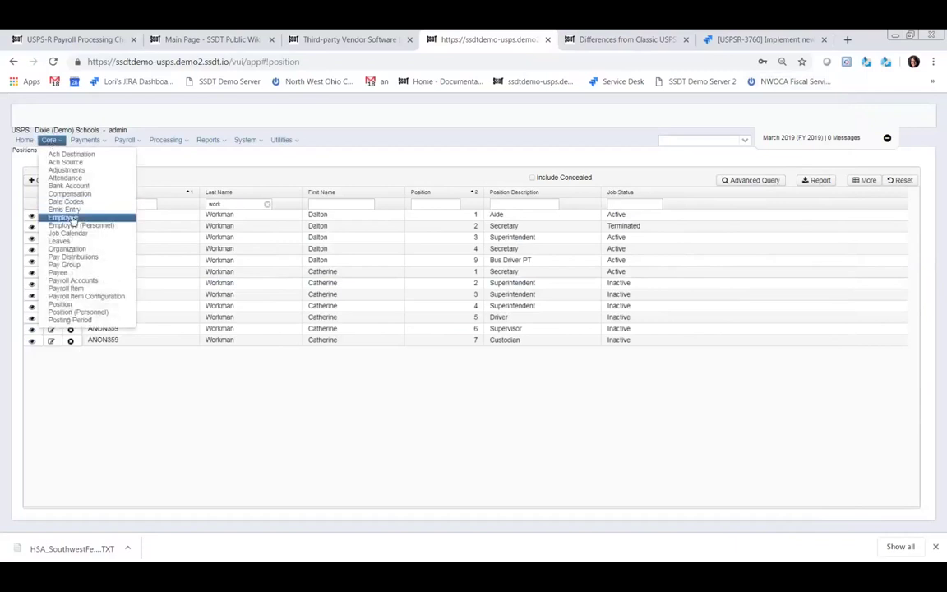
- Create a payroll account for the employee's position 9, Bus Driver PT
{"action": "left_click", "coordinate": [105, 267]}
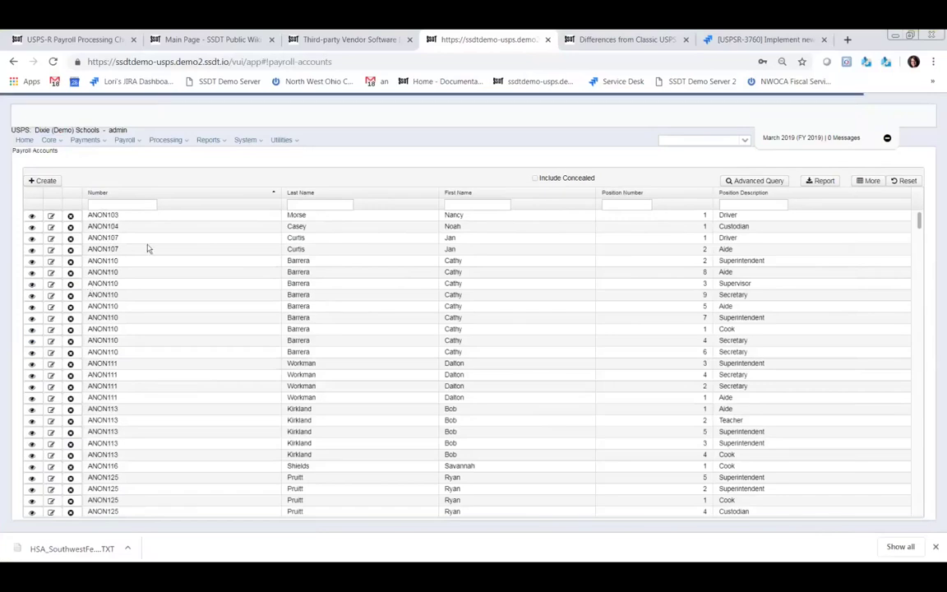
{"action": "left_click", "coordinate": [46, 181]}
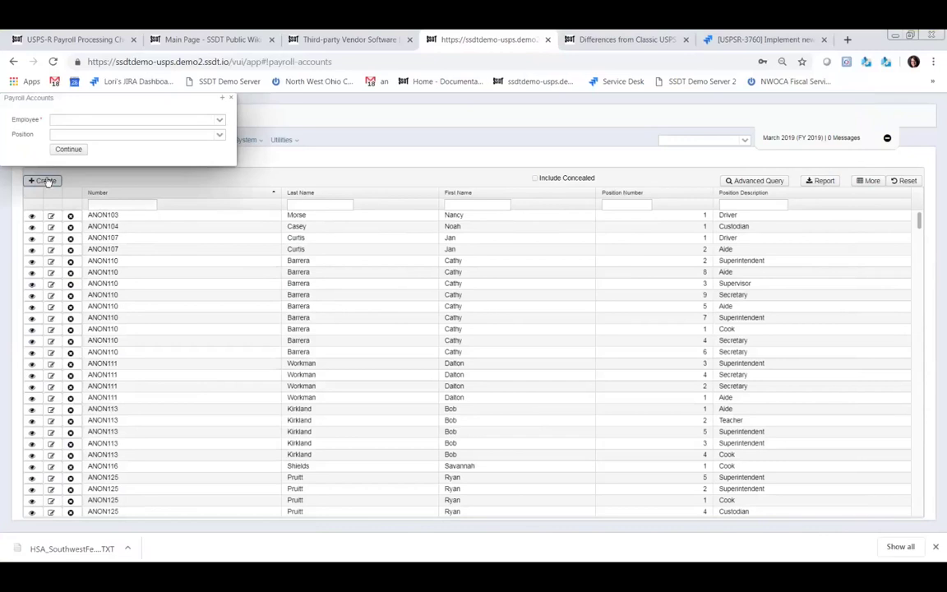
{"action": "left_click", "coordinate": [115, 120]}
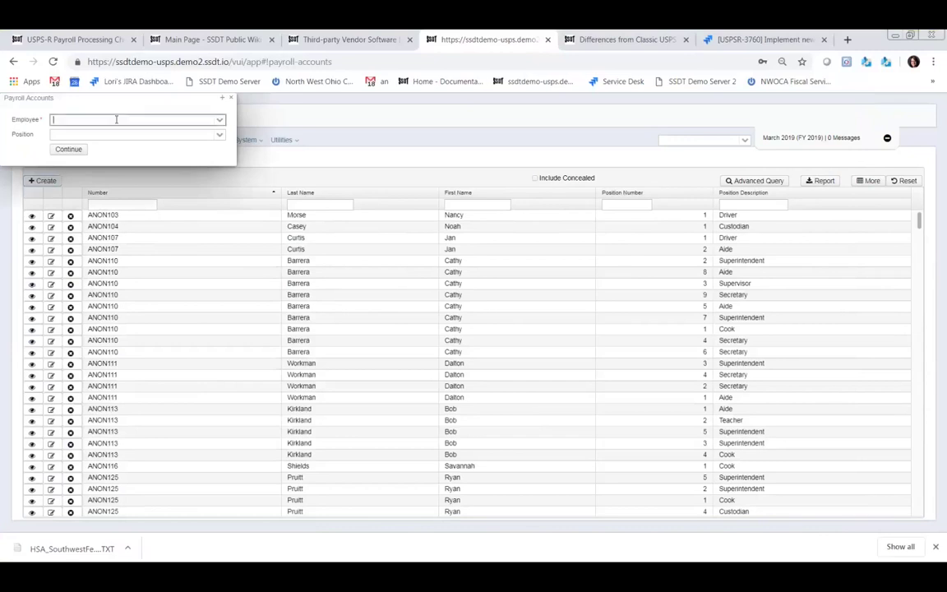
{"action": "type", "text": "workman, d"}
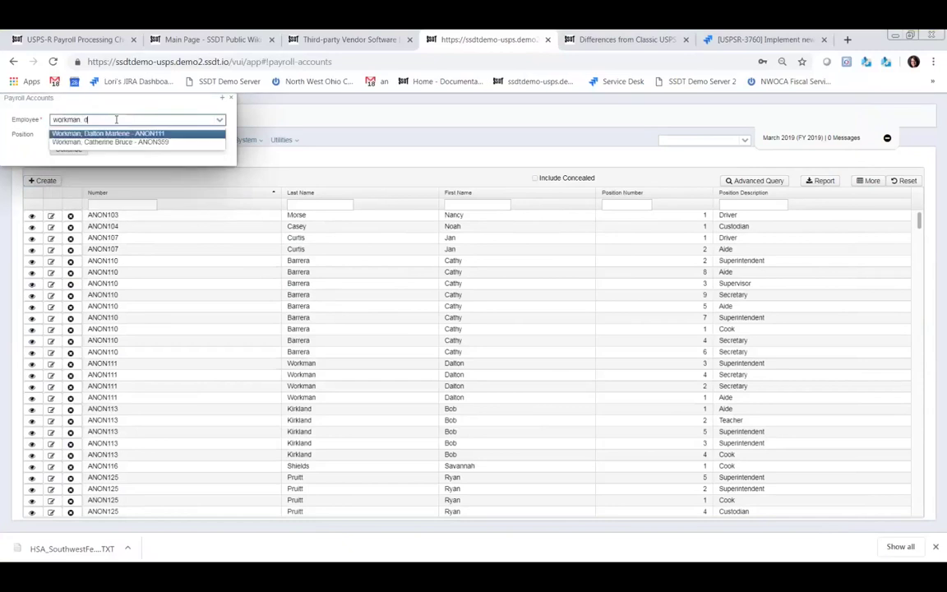
{"action": "key", "text": "BackSpace"}
{"action": "key", "text": "BackSpace"}
{"action": "key", "text": "BackSpace"}
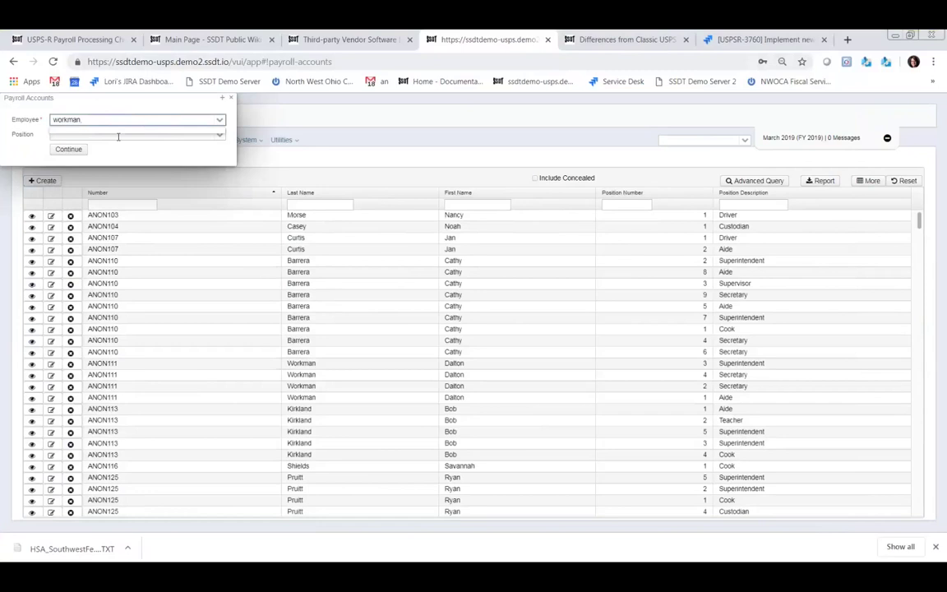
{"action": "type", "text": ","}
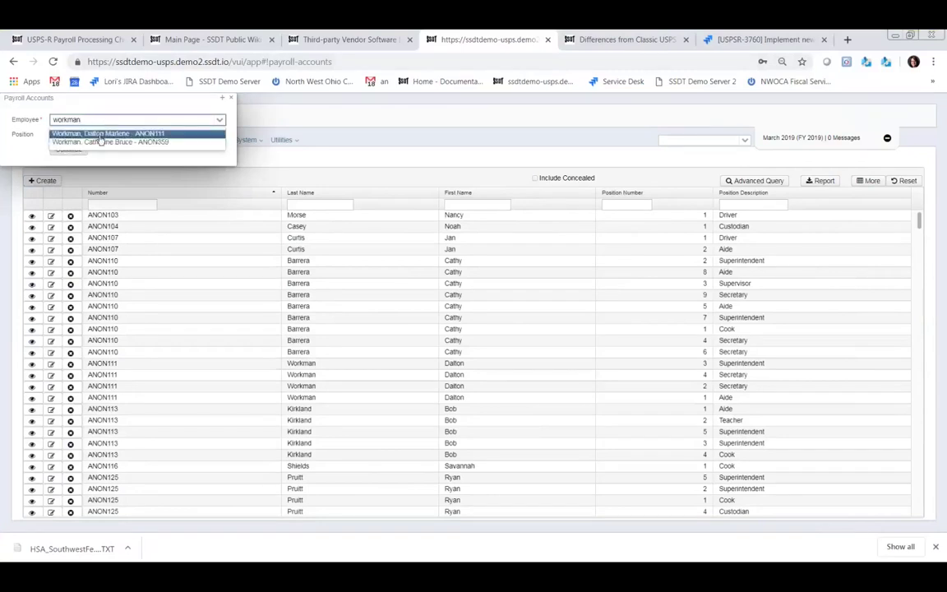
{"action": "left_click", "coordinate": [100, 137]}
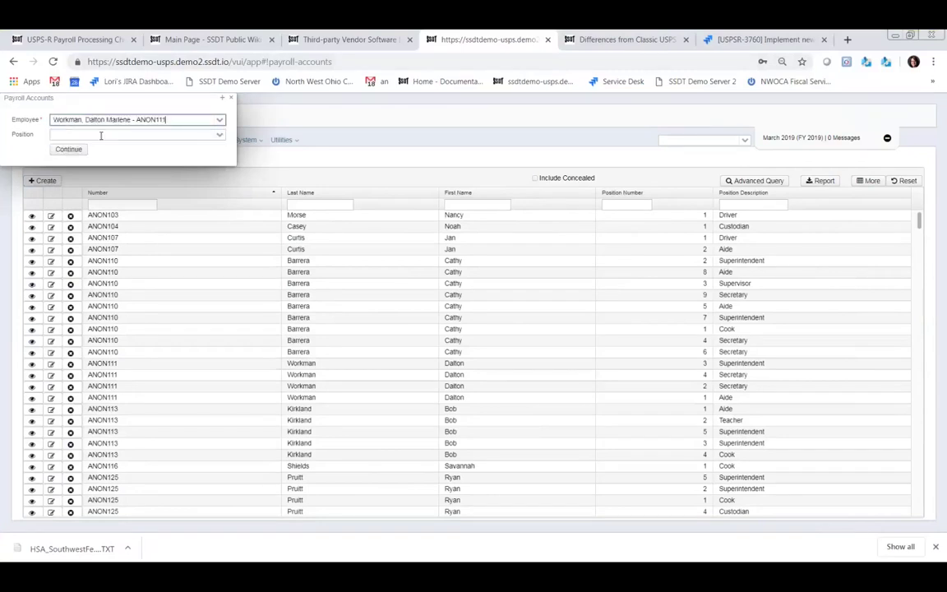
{"action": "left_click", "coordinate": [220, 135]}
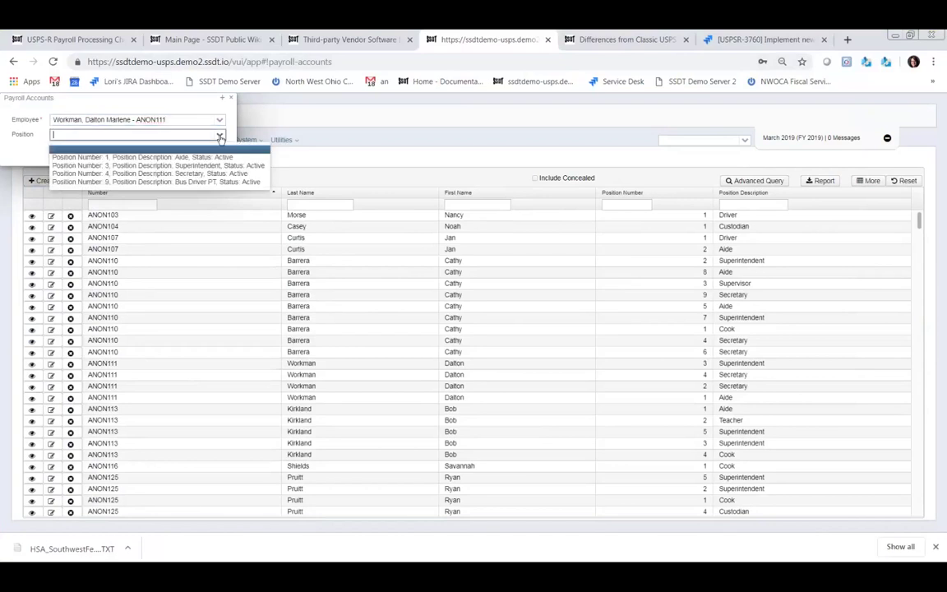
{"action": "left_click", "coordinate": [123, 182]}
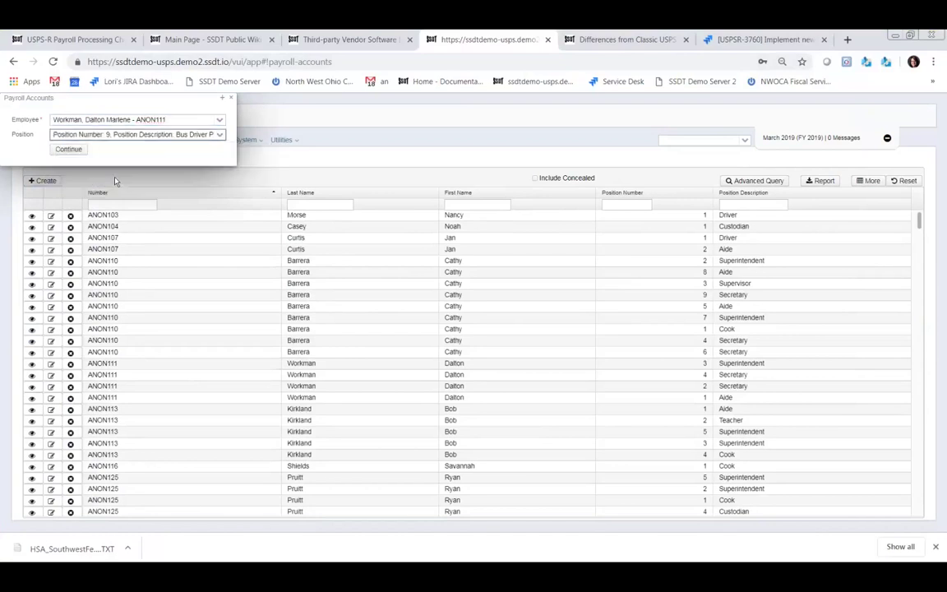
{"action": "left_click", "coordinate": [69, 150]}
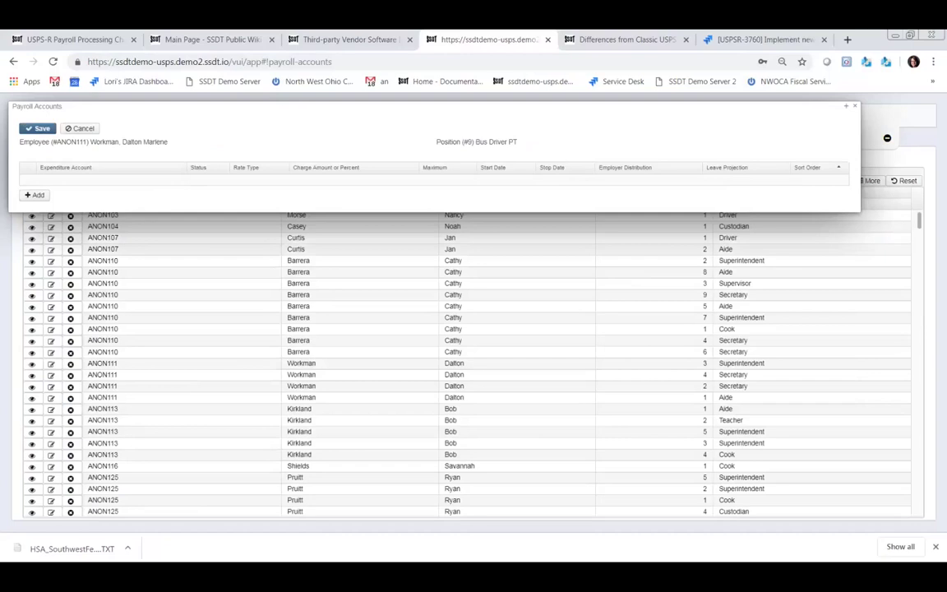
- Add an Active, Percent, 100.00 expenditure account line and browse codes without choosing one
{"action": "left_click", "coordinate": [38, 196]}
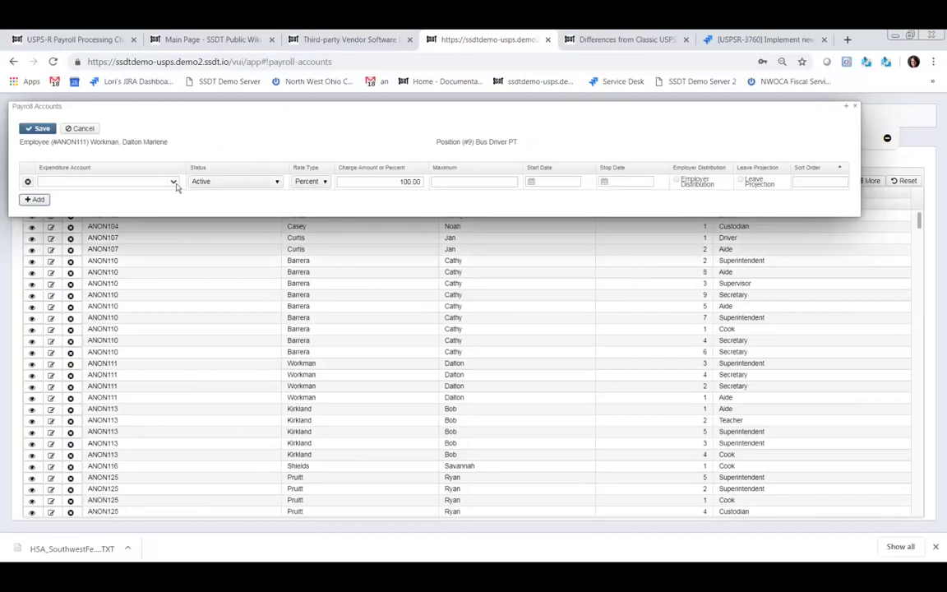
{"action": "left_click", "coordinate": [174, 182]}
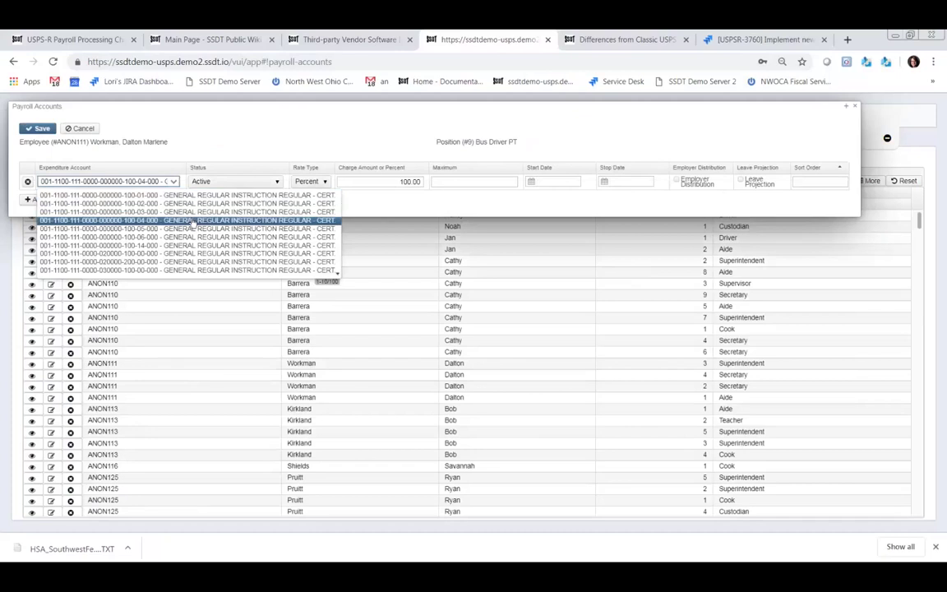
{"action": "key", "text": "Down"}
{"action": "key", "text": "Down"}
{"action": "key", "text": "Down"}
{"action": "key", "text": "Down"}
{"action": "key", "text": "Down"}
{"action": "key", "text": "Down"}
{"action": "key", "text": "Down"}
{"action": "key", "text": "Down"}
{"action": "key", "text": "Down"}
{"action": "key", "text": "Down"}
{"action": "key", "text": "Down"}
{"action": "key", "text": "Down"}
{"action": "key", "text": "Down"}
{"action": "key", "text": "Down"}
{"action": "key", "text": "Down"}
{"action": "key", "text": "Down"}
{"action": "key", "text": "Down"}
{"action": "key", "text": "Down"}
{"action": "key", "text": "Down"}
{"action": "key", "text": "Down"}
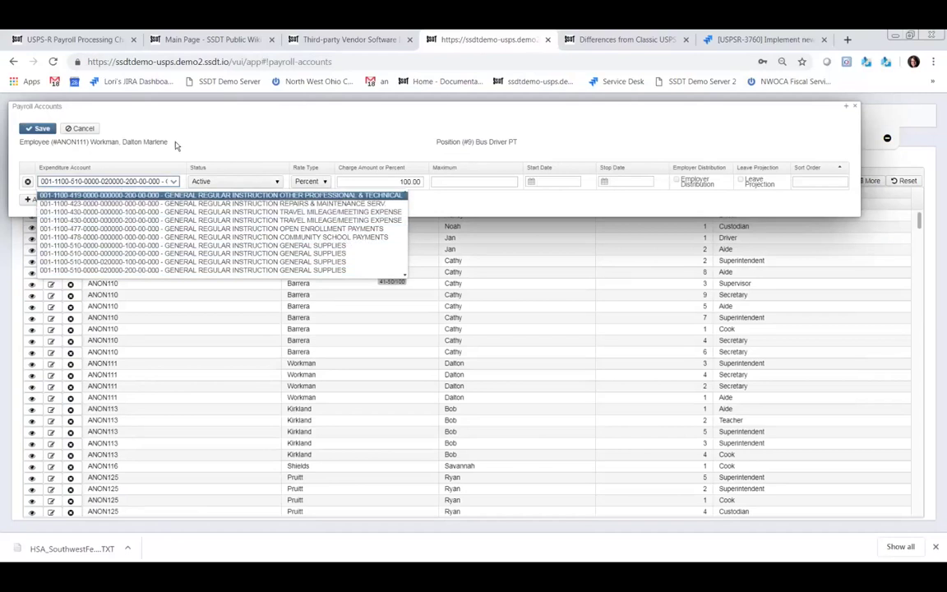
{"action": "left_click", "coordinate": [221, 144]}
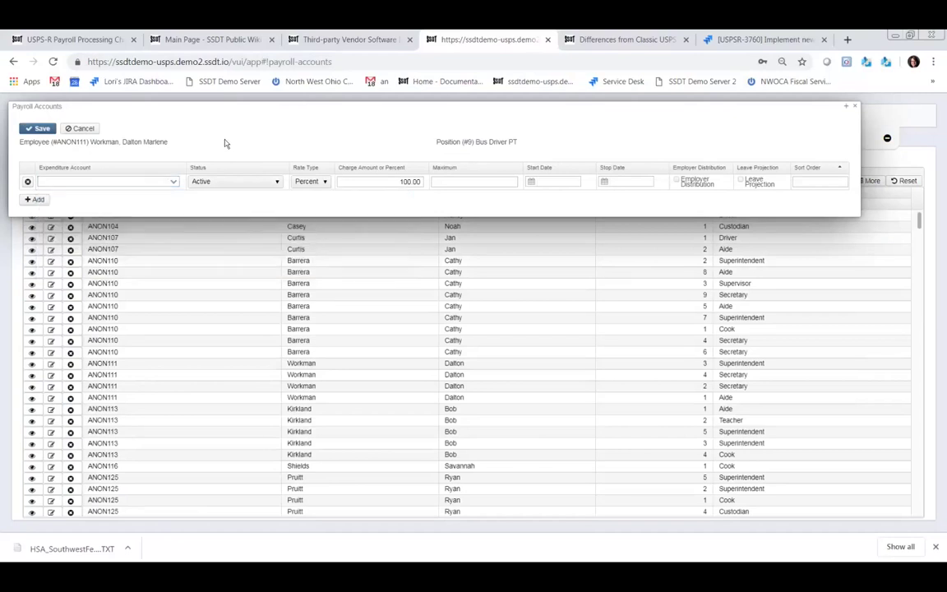
{"action": "left_click", "coordinate": [141, 181]}
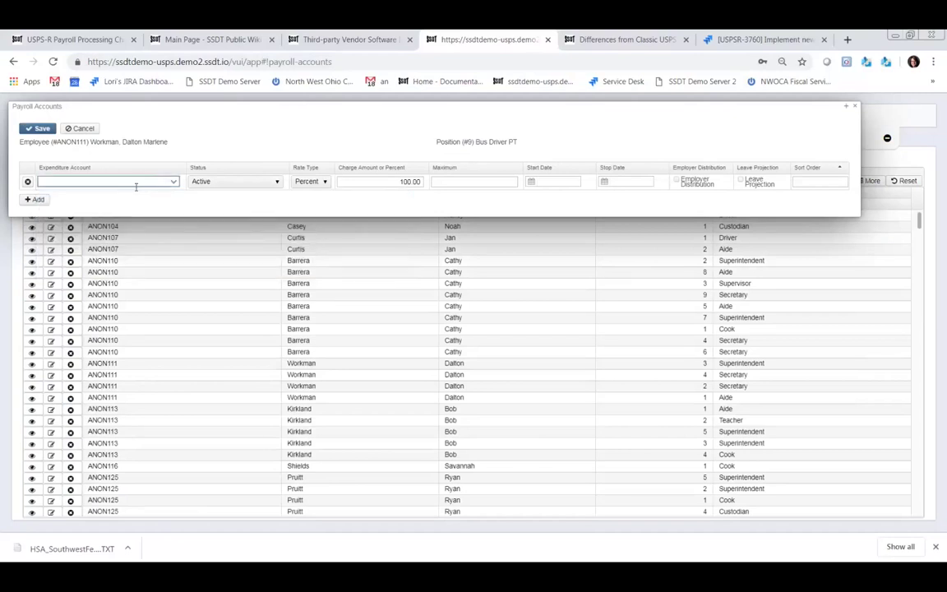
{"action": "type", "text": "001-3"}
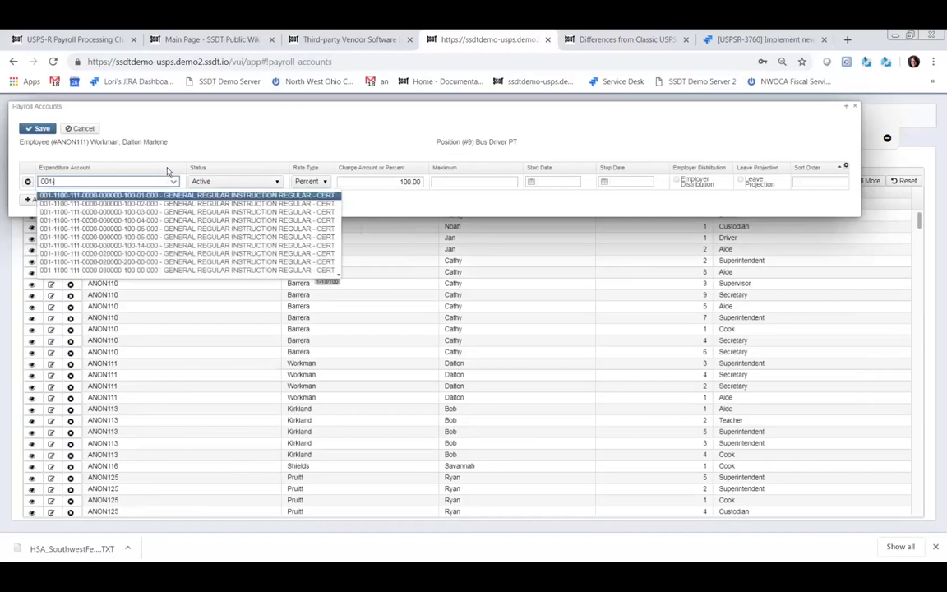
{"action": "type", "text": "1100"}
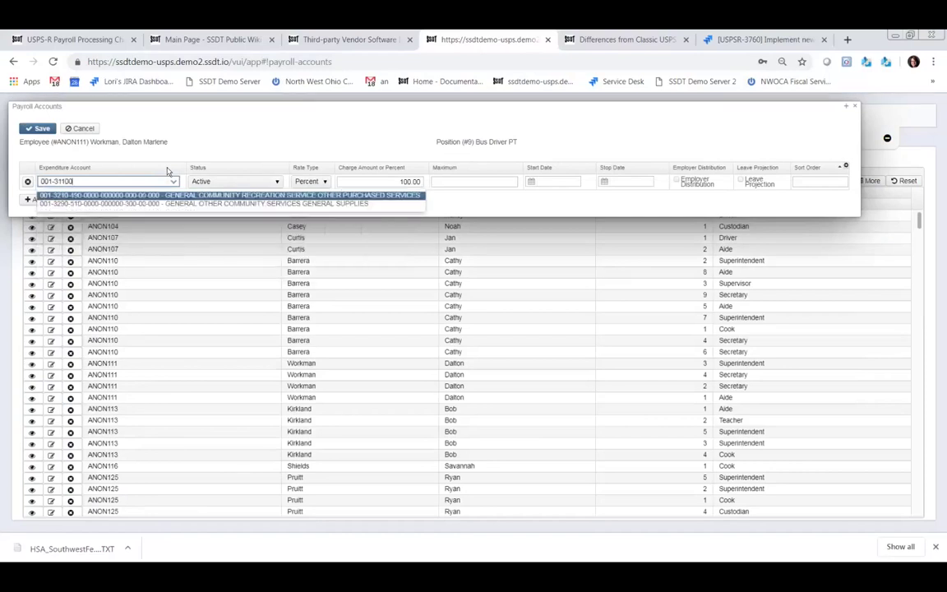
{"action": "key", "text": "BackSpace"}
{"action": "key", "text": "BackSpace"}
{"action": "key", "text": "BackSpace"}
{"action": "key", "text": "BackSpace"}
{"action": "key", "text": "BackSpace"}
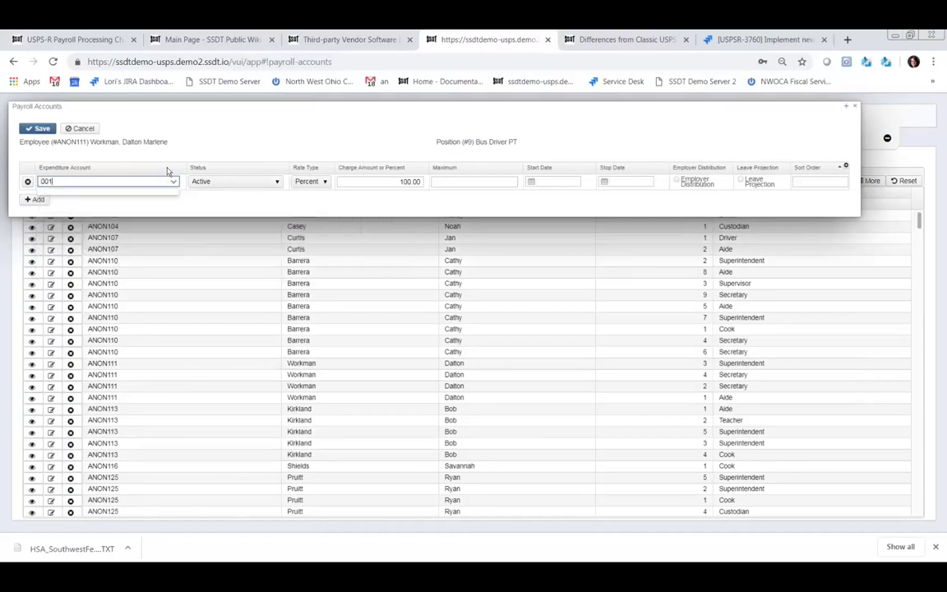
{"action": "type", "text": "-1100-5"}
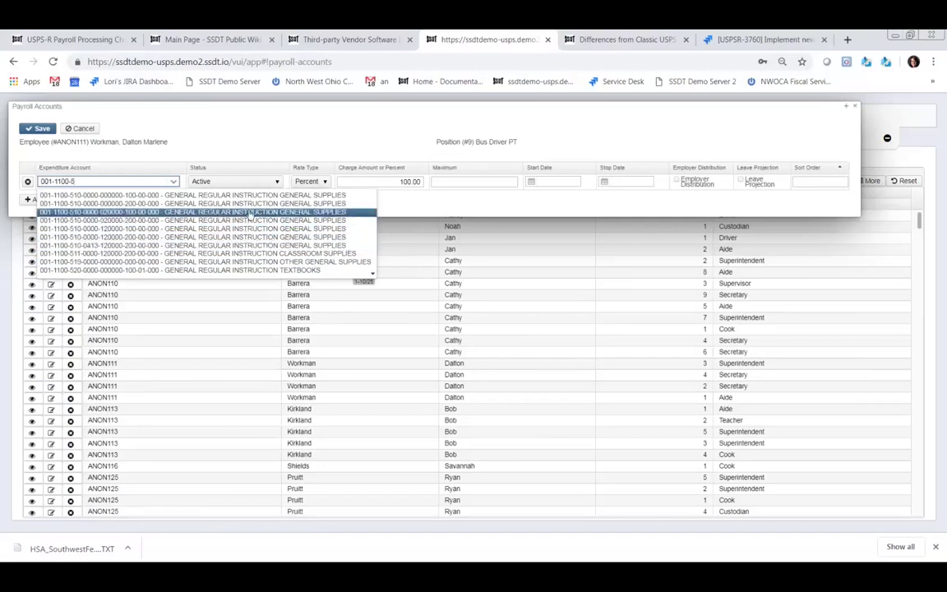
{"action": "left_click", "coordinate": [80, 222]}
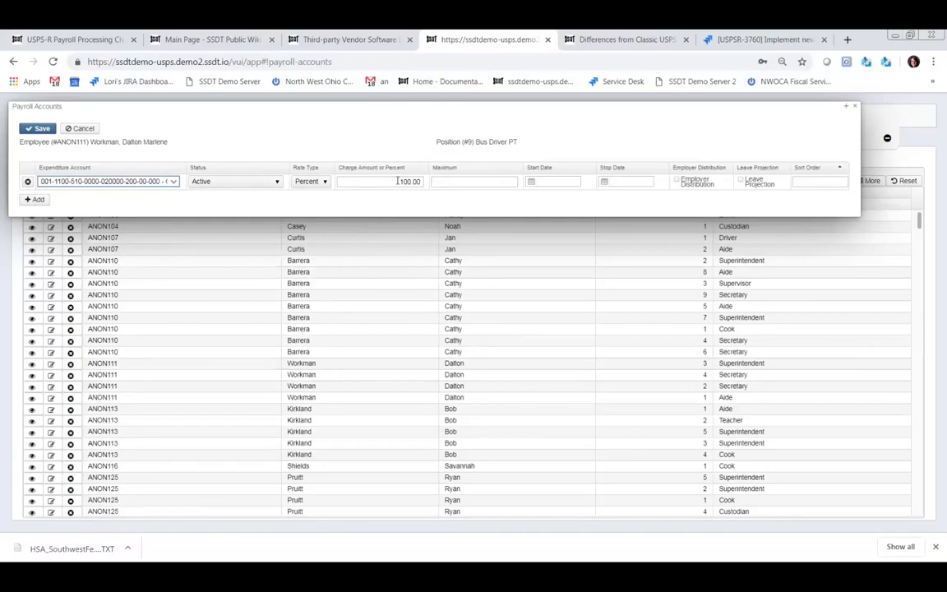
- Mark the line as an employer distribution with sort order 1, save it, and close Payroll Accounts
{"action": "left_click", "coordinate": [398, 181]}
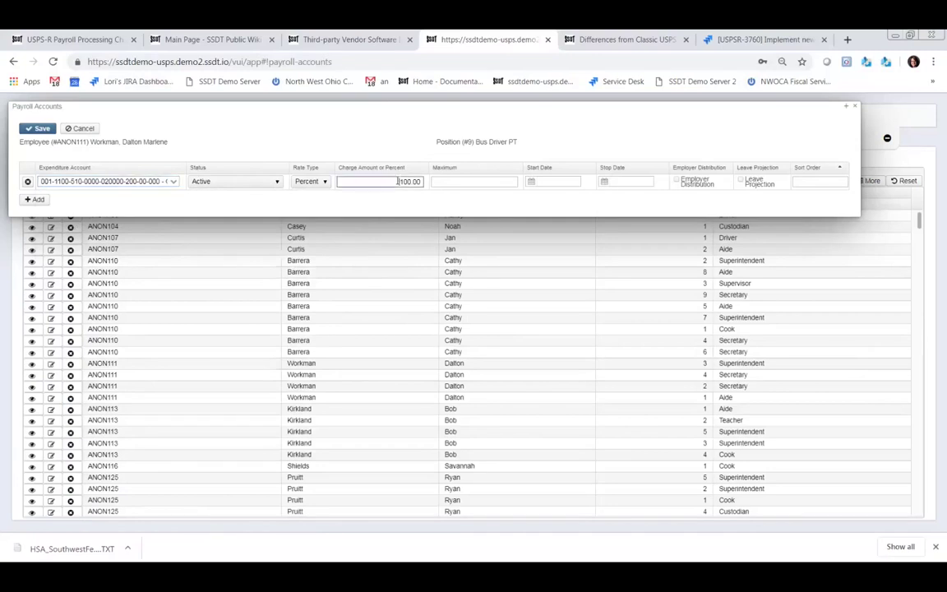
{"action": "left_click", "coordinate": [461, 179]}
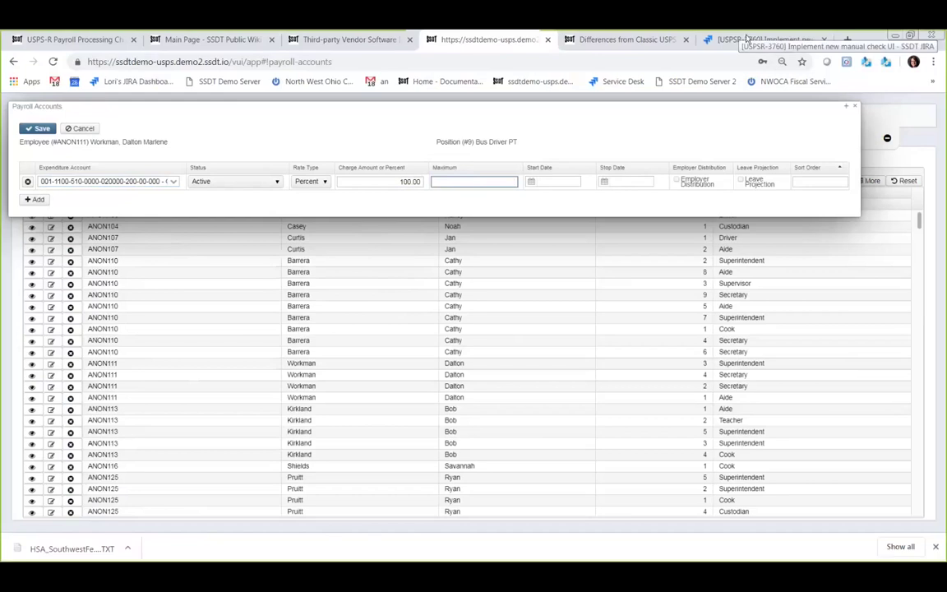
{"action": "left_click", "coordinate": [676, 180]}
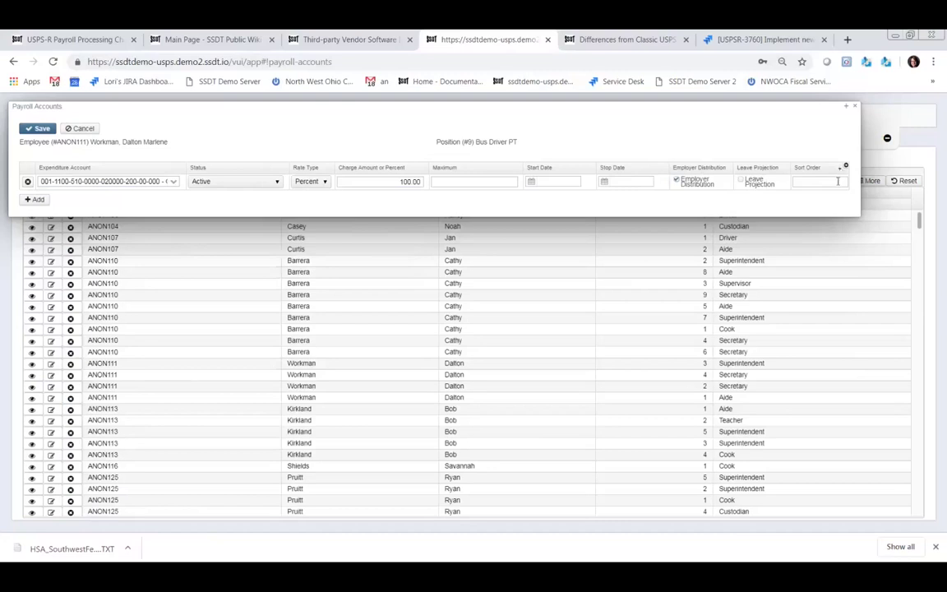
{"action": "left_click", "coordinate": [843, 183]}
{"action": "type", "text": "1"}
{"action": "left_click", "coordinate": [49, 129]}
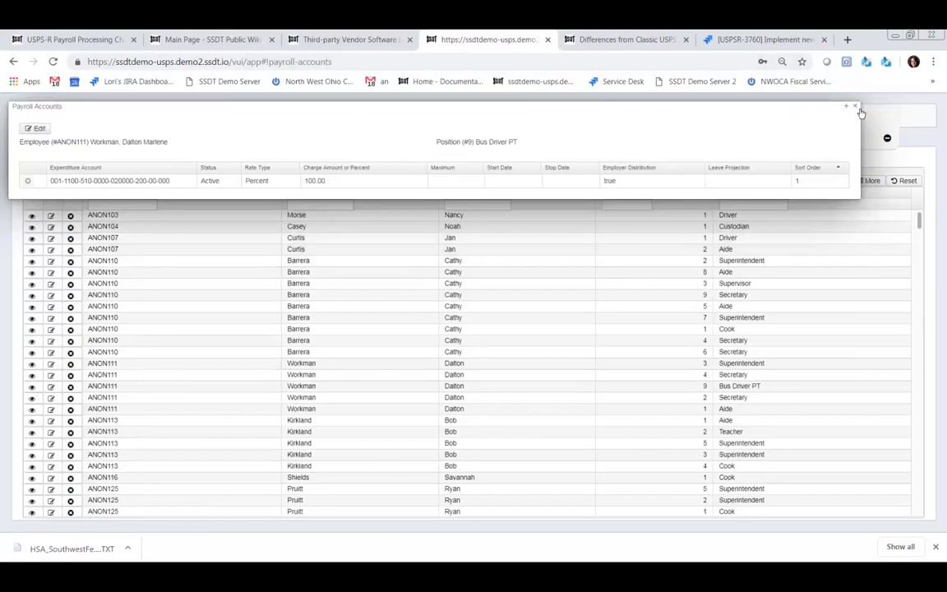
{"action": "key", "text": "Escape"}
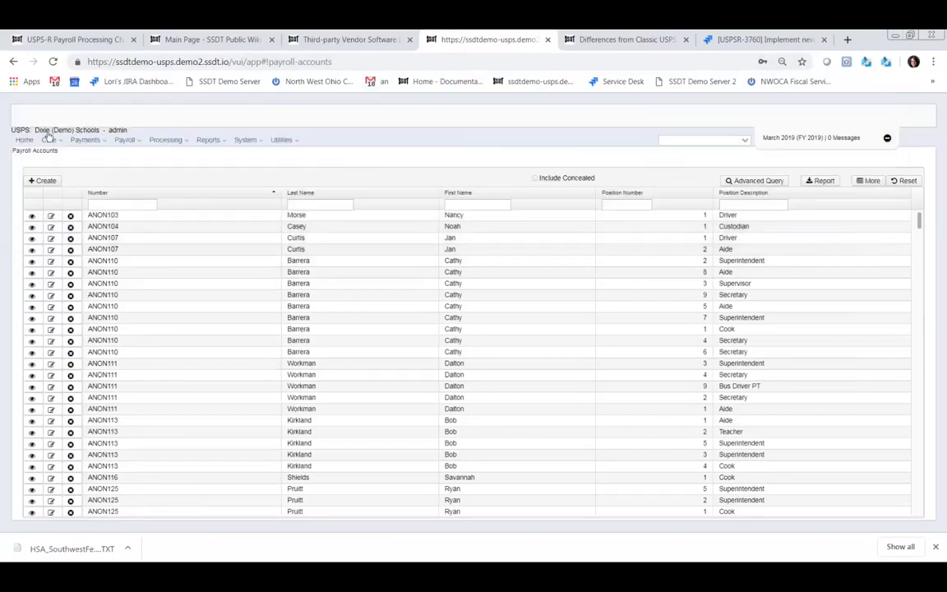
- Go to Core > Position and filter the positions by the employee's last name
{"action": "left_click", "coordinate": [51, 140]}
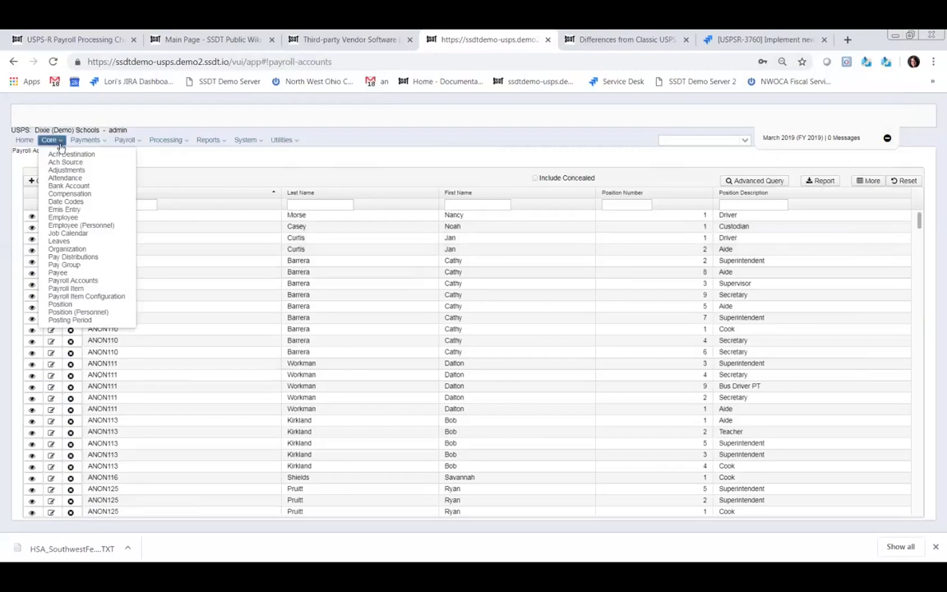
{"action": "left_click", "coordinate": [70, 279]}
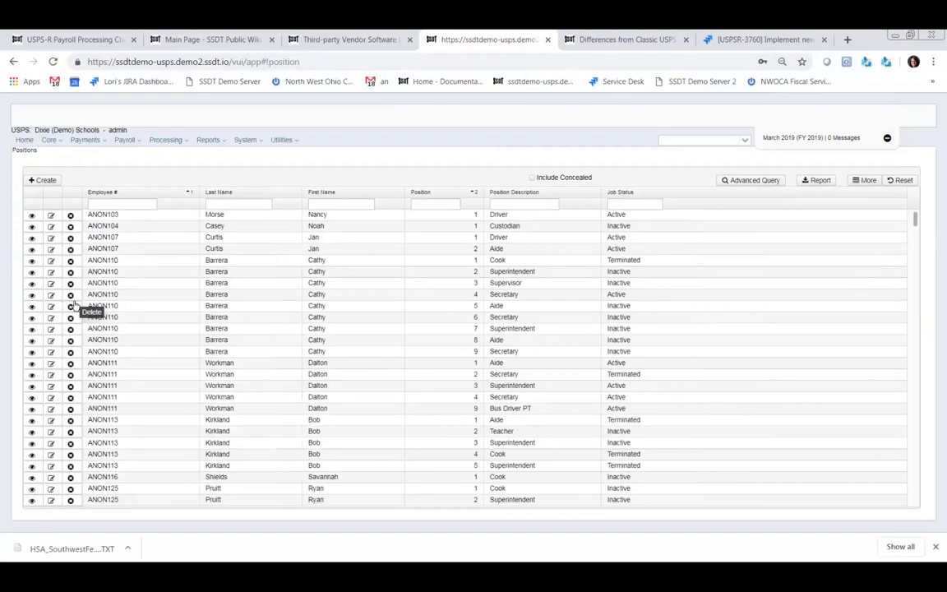
{"action": "left_click", "coordinate": [267, 203]}
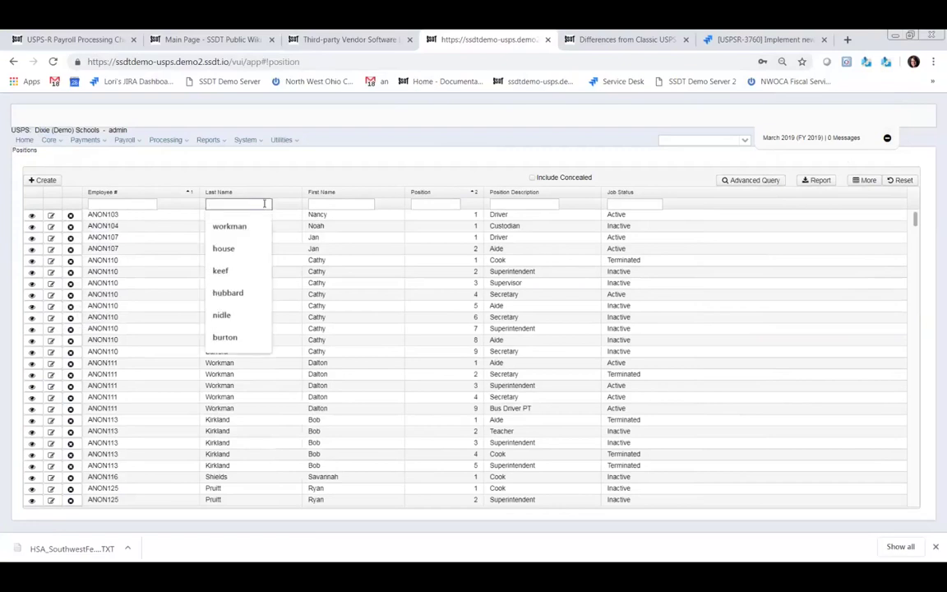
{"action": "type", "text": "workman"}
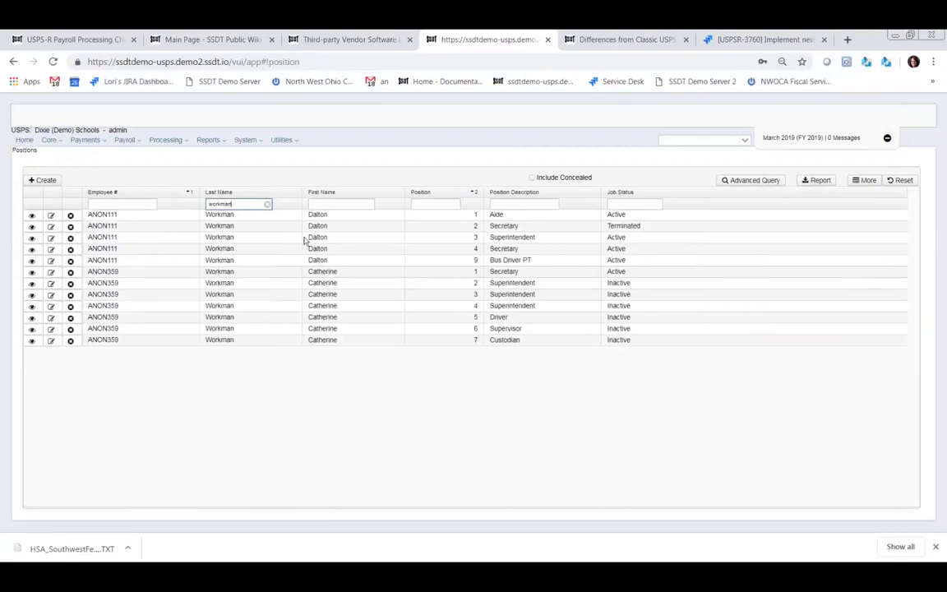
- Review position 9, Bus Driver PT, close it, and bring up the Core menu
{"action": "left_click", "coordinate": [52, 260]}
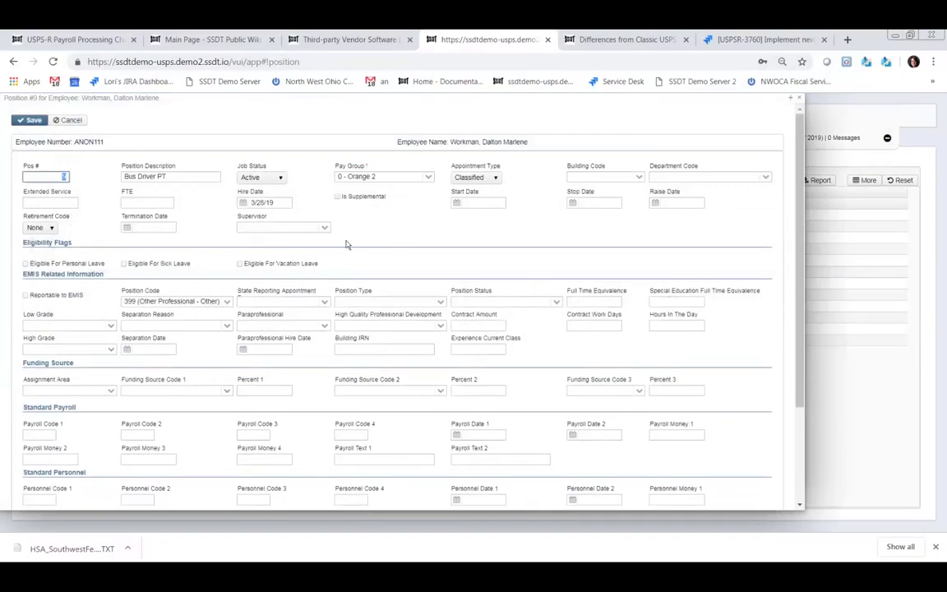
{"action": "scroll", "coordinate": [348, 246], "scroll_direction": "down", "scroll_amount": 3}
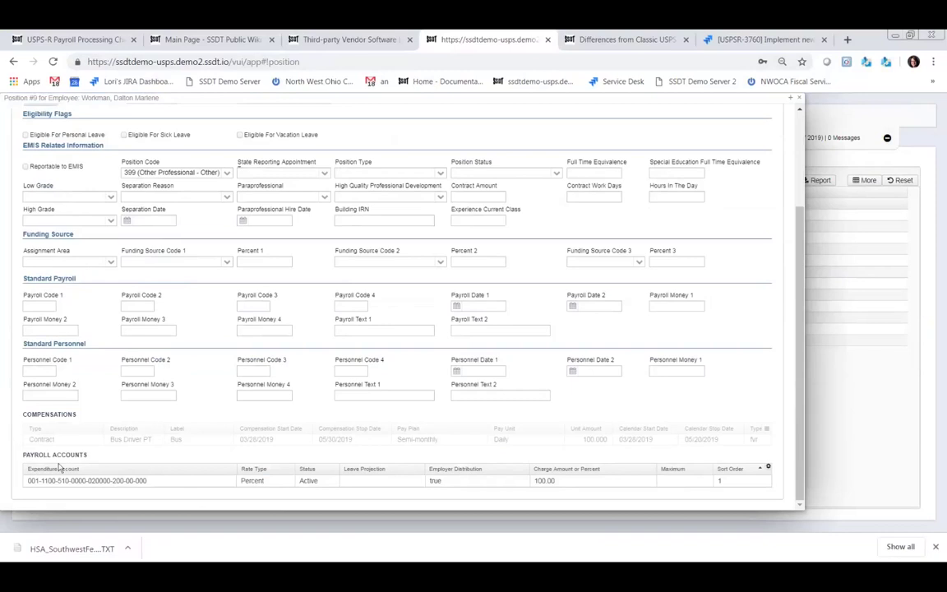
{"action": "left_click", "coordinate": [799, 99]}
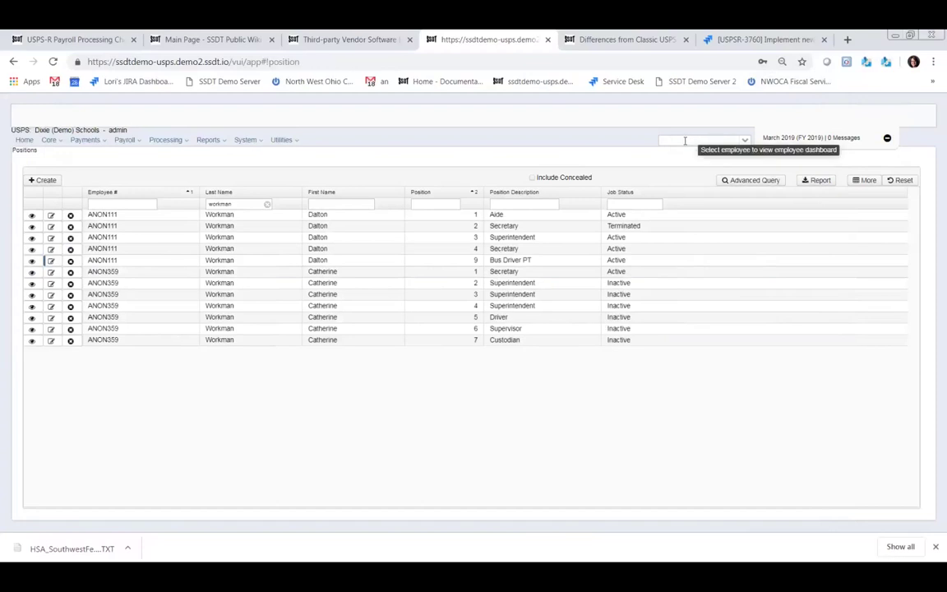
{"action": "left_click", "coordinate": [684, 141]}
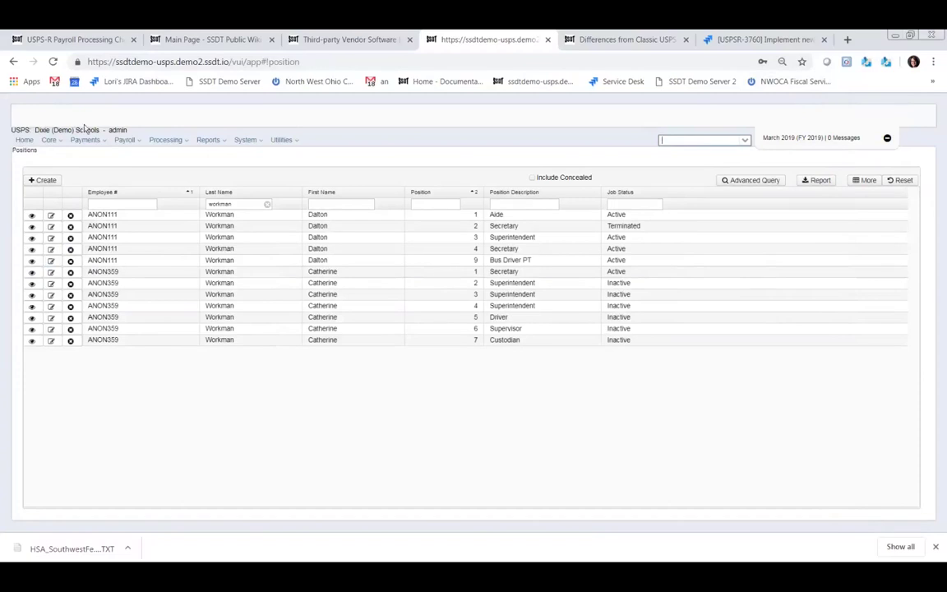
{"action": "left_click", "coordinate": [61, 141]}
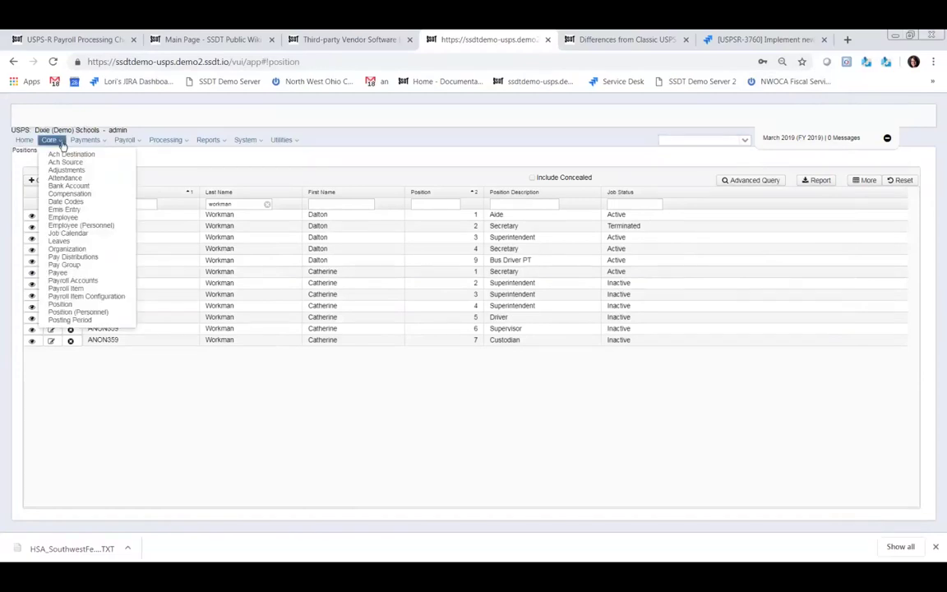
- Create a new employee and fill in the employee number, SSN, and last and first names
{"action": "left_click", "coordinate": [63, 219]}
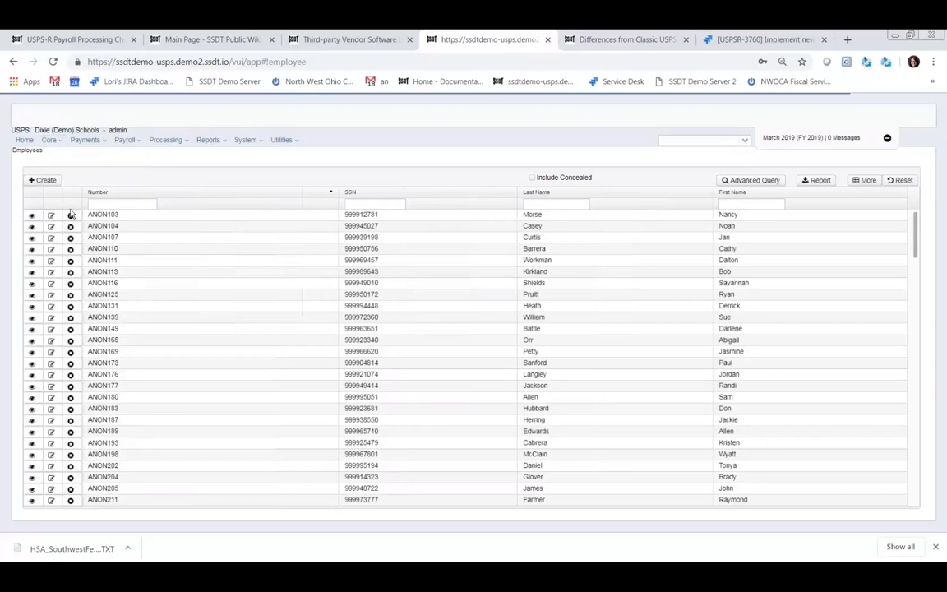
{"action": "left_click", "coordinate": [38, 181]}
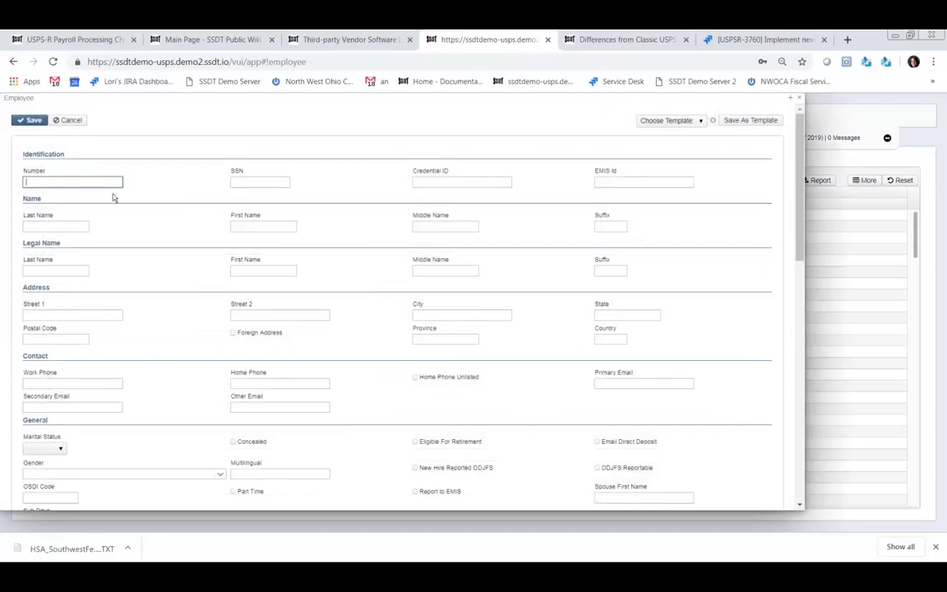
{"action": "type", "text": "MILL14555"}
{"action": "left_click", "coordinate": [270, 181]}
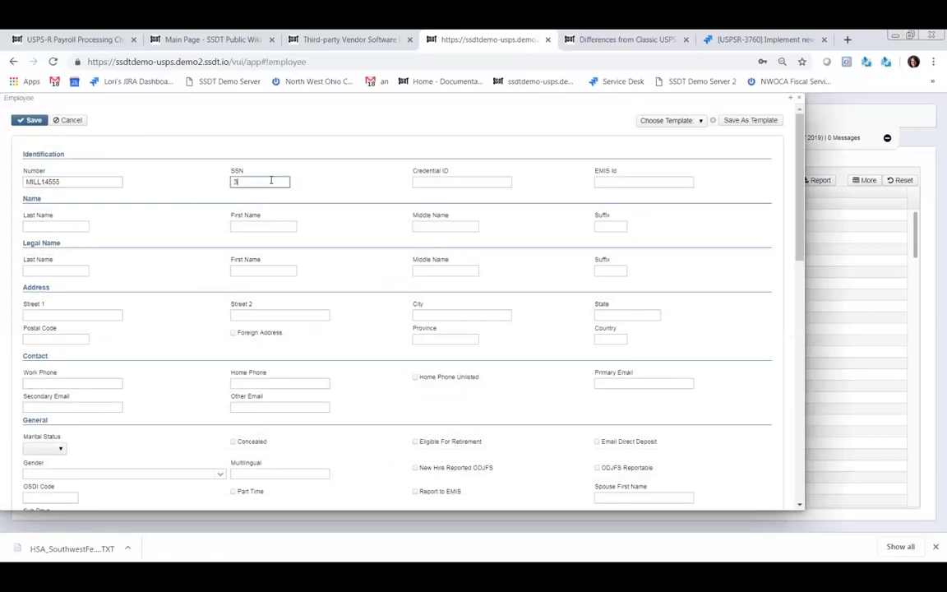
{"action": "left_click", "coordinate": [65, 223]}
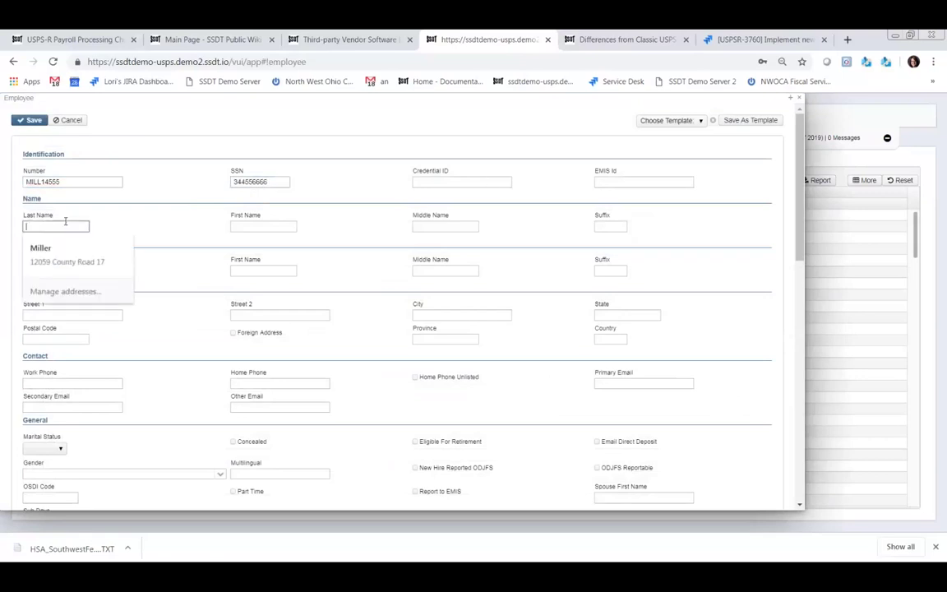
{"action": "key", "text": "Tab"}
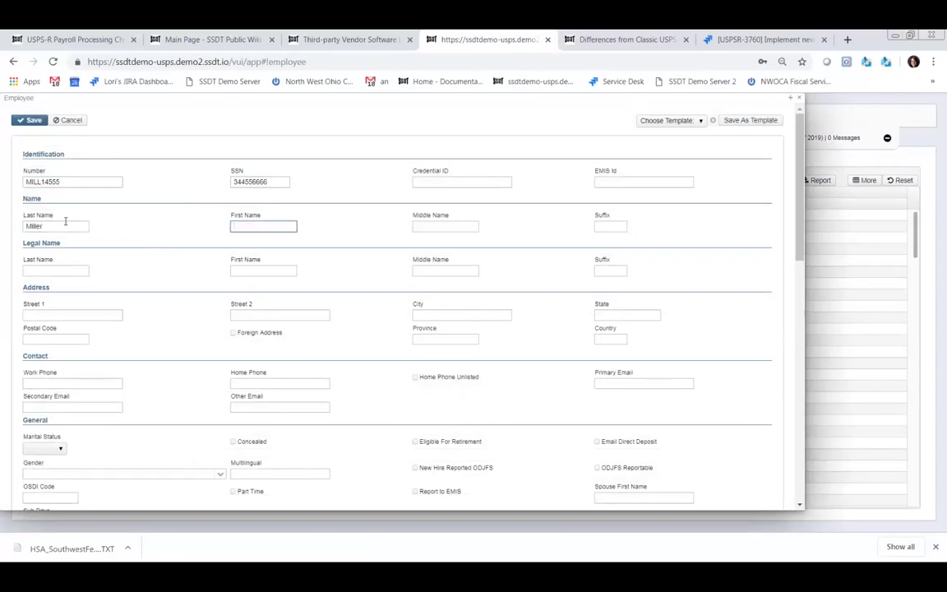
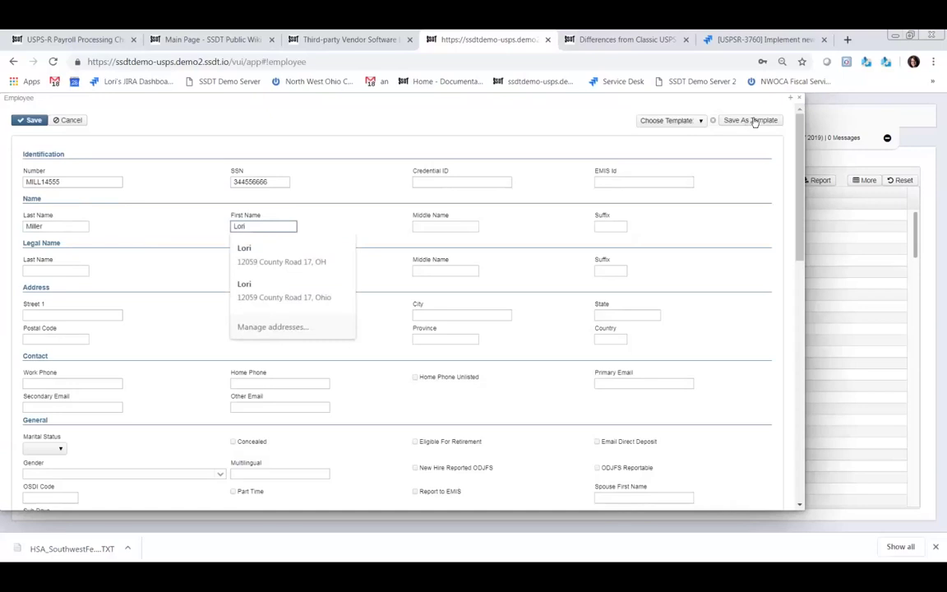
{"action": "left_click", "coordinate": [693, 235]}
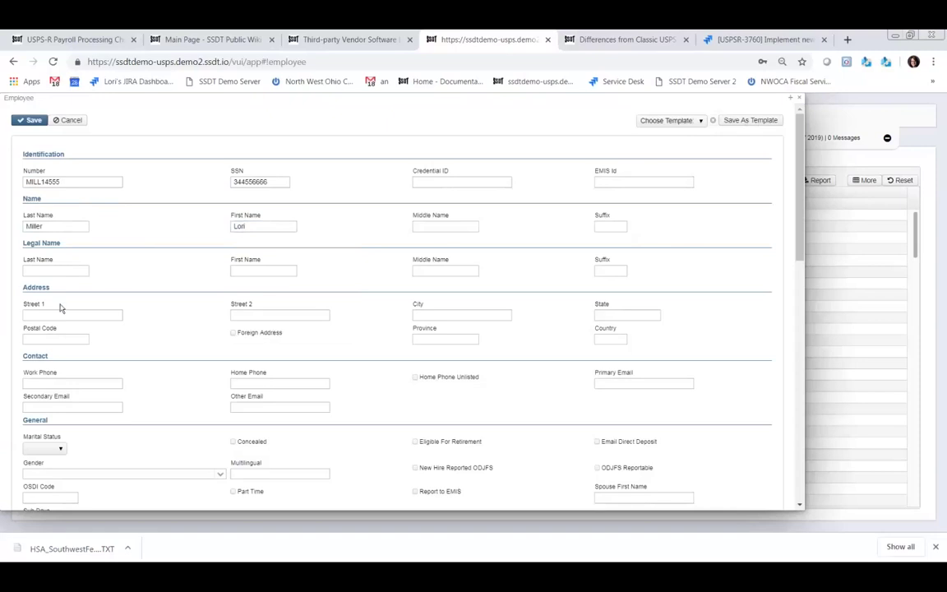
- Set marital status to Married and tick Eligible For Retirement, Email Direct Deposit and Report to EMIS
{"action": "scroll", "coordinate": [74, 351], "scroll_direction": "down", "scroll_amount": 1}
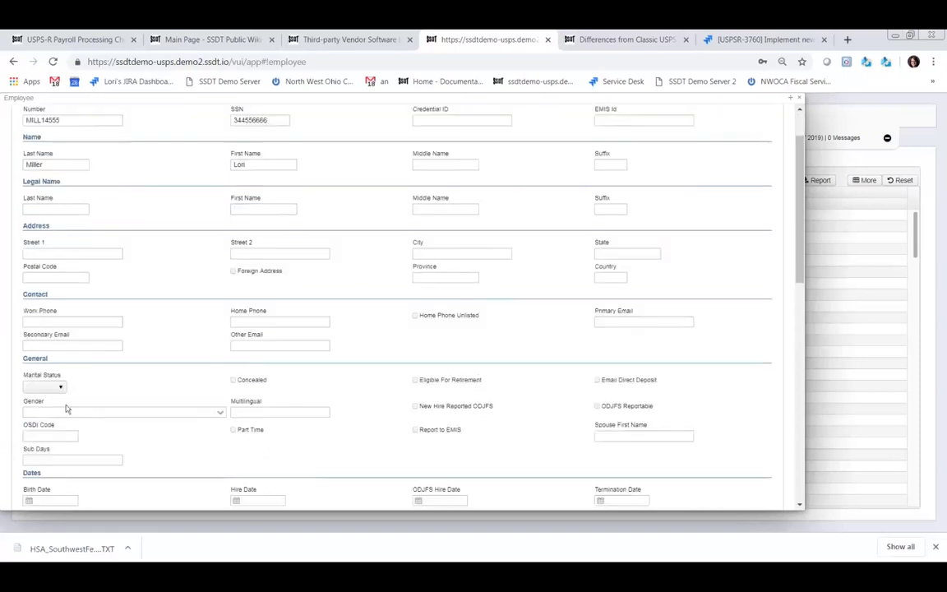
{"action": "left_click", "coordinate": [63, 389]}
{"action": "left_click", "coordinate": [39, 443]}
{"action": "left_click", "coordinate": [415, 381]}
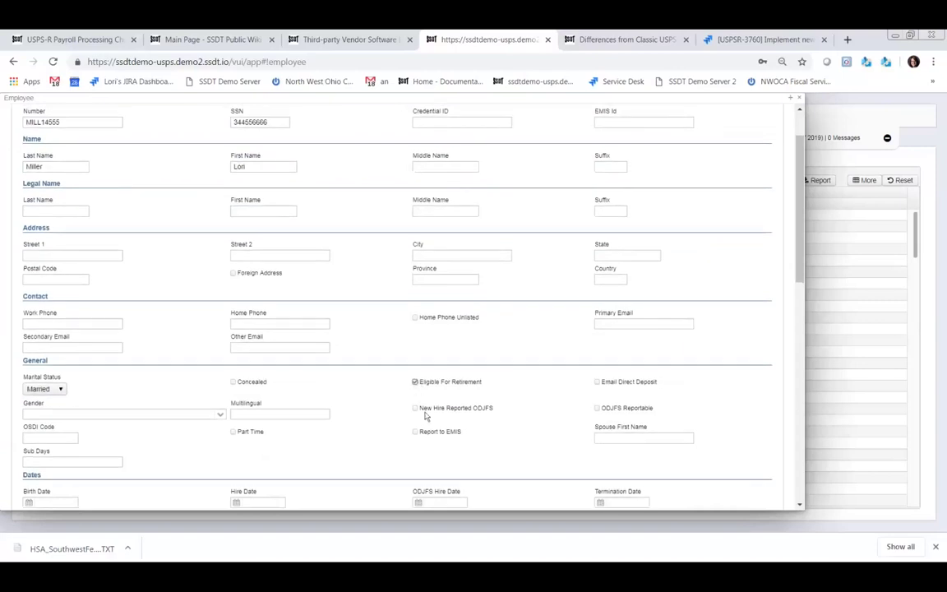
{"action": "left_click", "coordinate": [598, 383]}
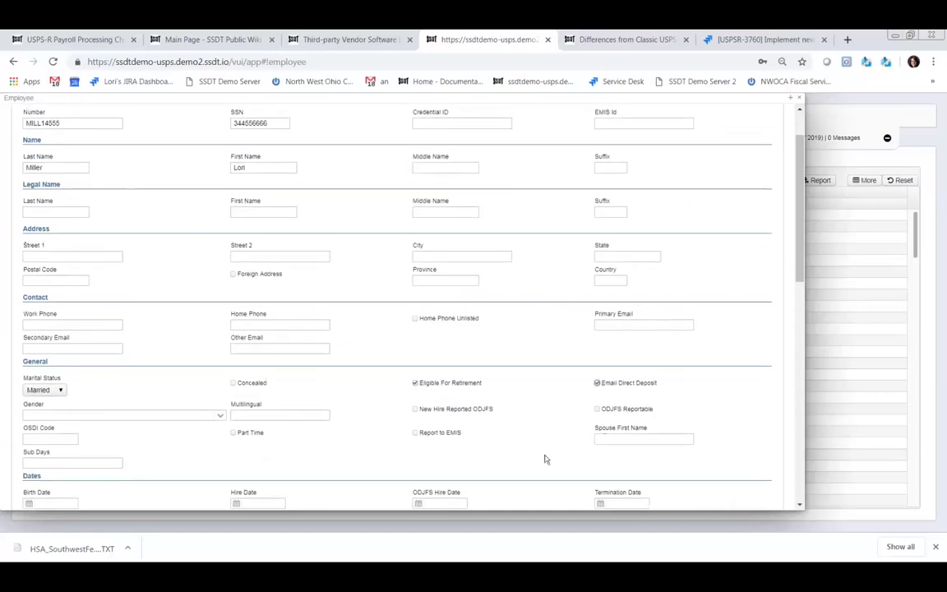
{"action": "left_click", "coordinate": [416, 433]}
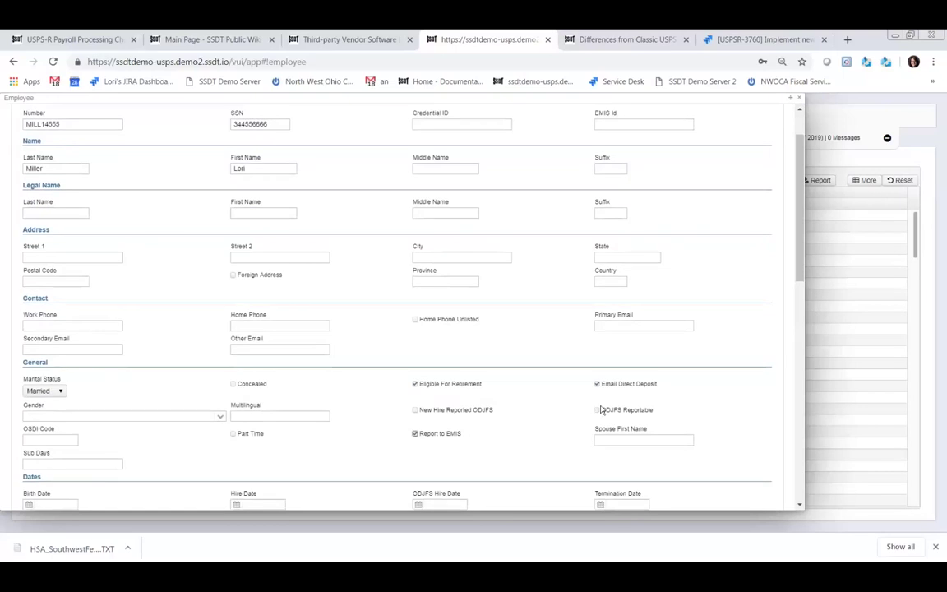
{"action": "scroll", "coordinate": [693, 221], "scroll_direction": "up", "scroll_amount": 2}
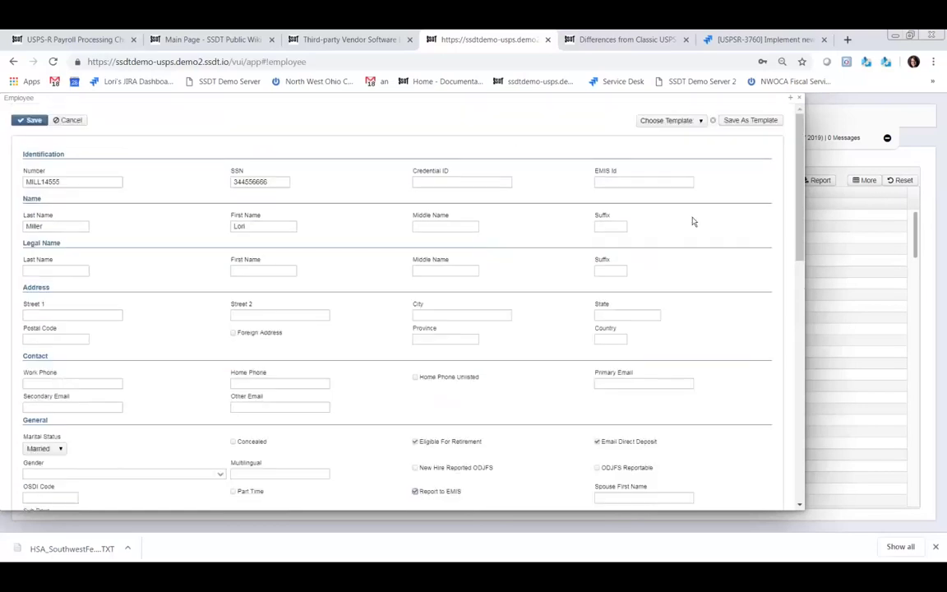
{"action": "left_click", "coordinate": [751, 122]}
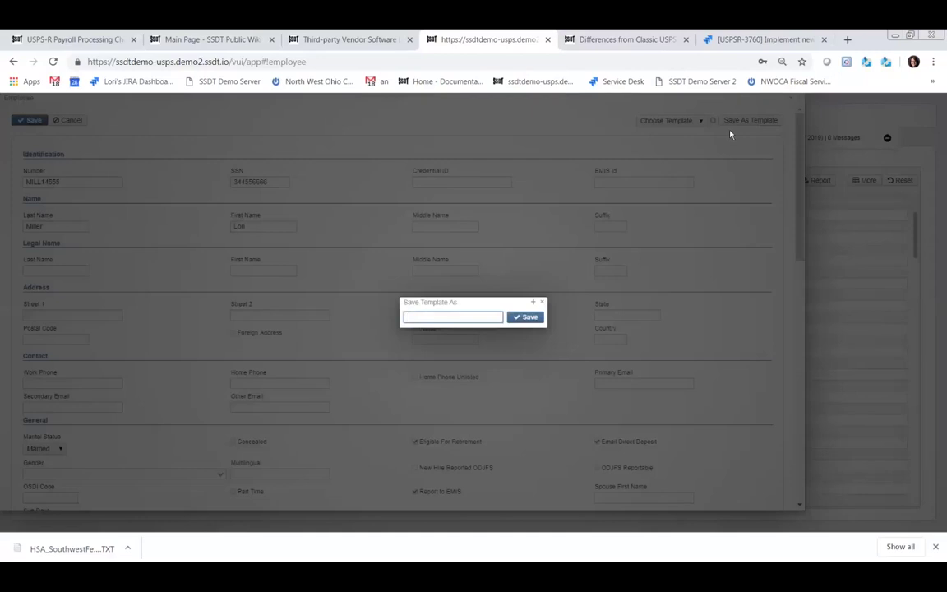
- Save the current employee settings as the template 'Married/EMIS/DD'
{"action": "type", "text": "Married/EMIS/DD"}
{"action": "left_click", "coordinate": [530, 318]}
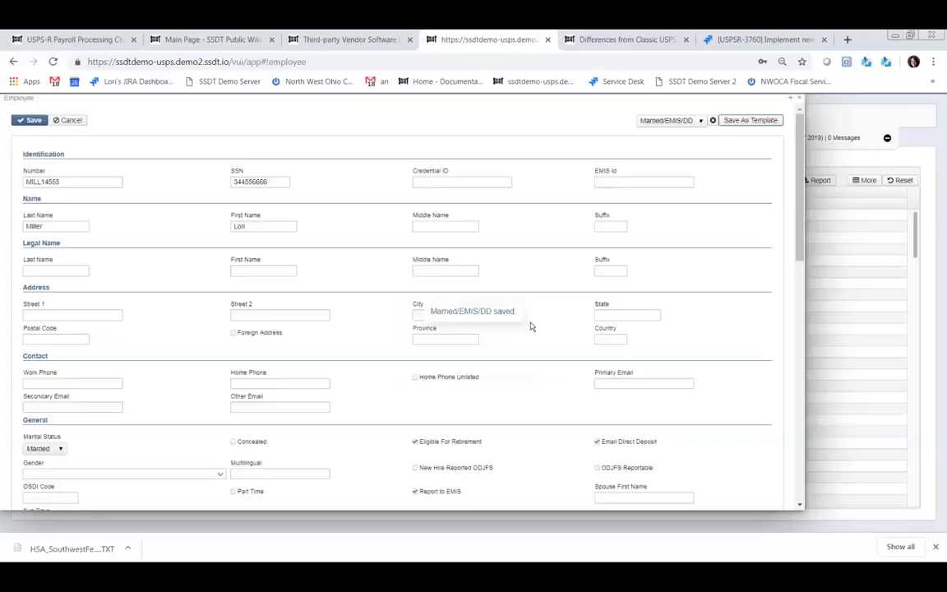
{"action": "scroll", "coordinate": [342, 397], "scroll_direction": "down", "scroll_amount": 1}
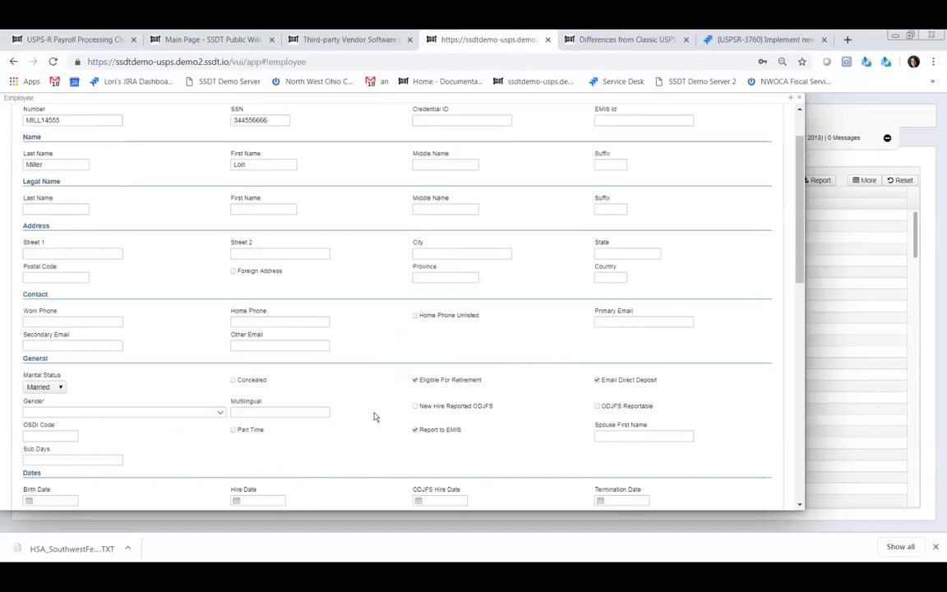
- Enter birth date 4/1/63, save the new employee record, and close it
{"action": "left_click", "coordinate": [58, 498]}
{"action": "type", "text": "4/1"}
{"action": "key", "text": "BackSpace"}
{"action": "type", "text": "/63"}
{"action": "scroll", "coordinate": [332, 342], "scroll_direction": "up", "scroll_amount": 2}
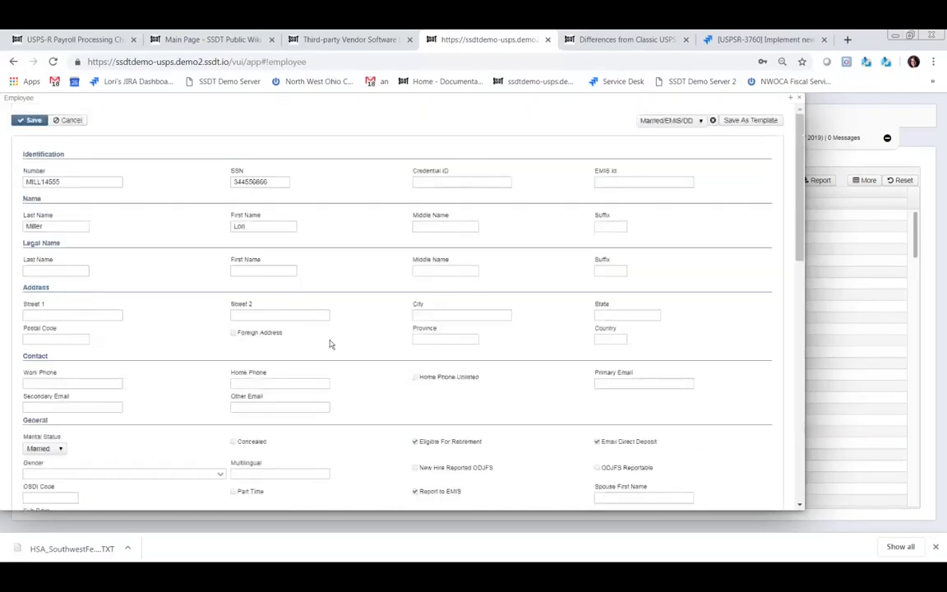
{"action": "scroll", "coordinate": [331, 344], "scroll_direction": "down", "scroll_amount": 3}
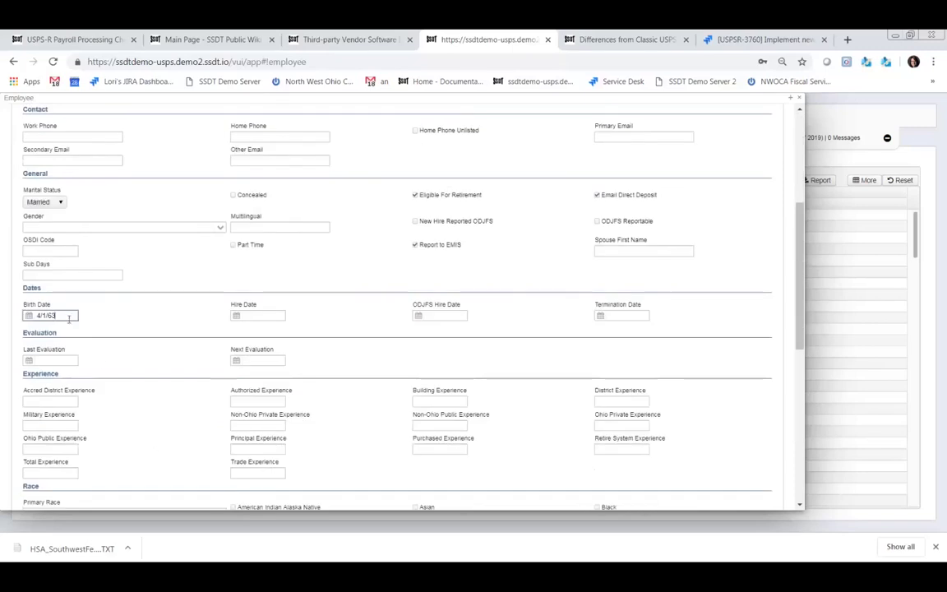
{"action": "scroll", "coordinate": [344, 213], "scroll_direction": "up", "scroll_amount": 3}
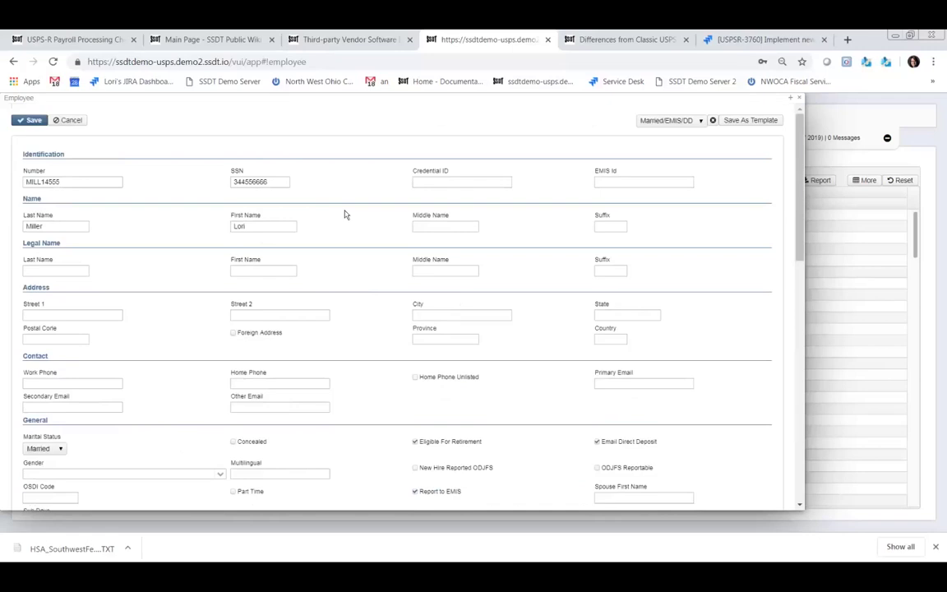
{"action": "left_click", "coordinate": [35, 121]}
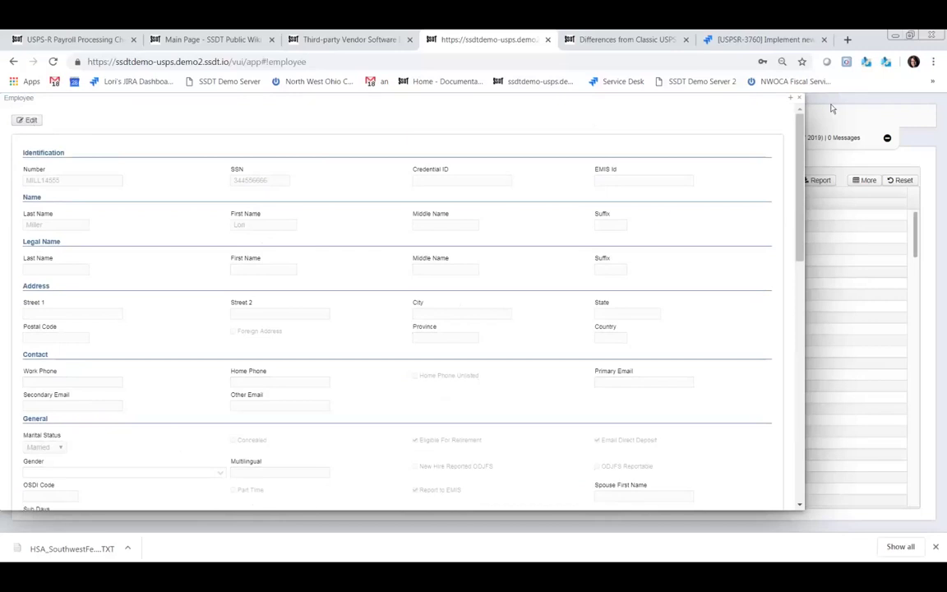
{"action": "left_click", "coordinate": [798, 100]}
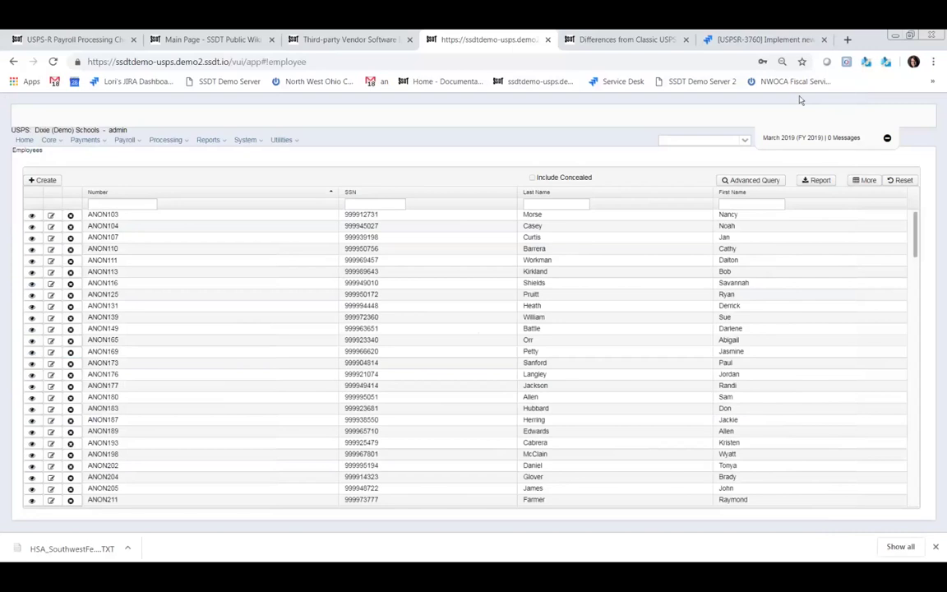
- Look up the new employee by last name, open their dashboard, and show their Positions
{"action": "left_click", "coordinate": [718, 141]}
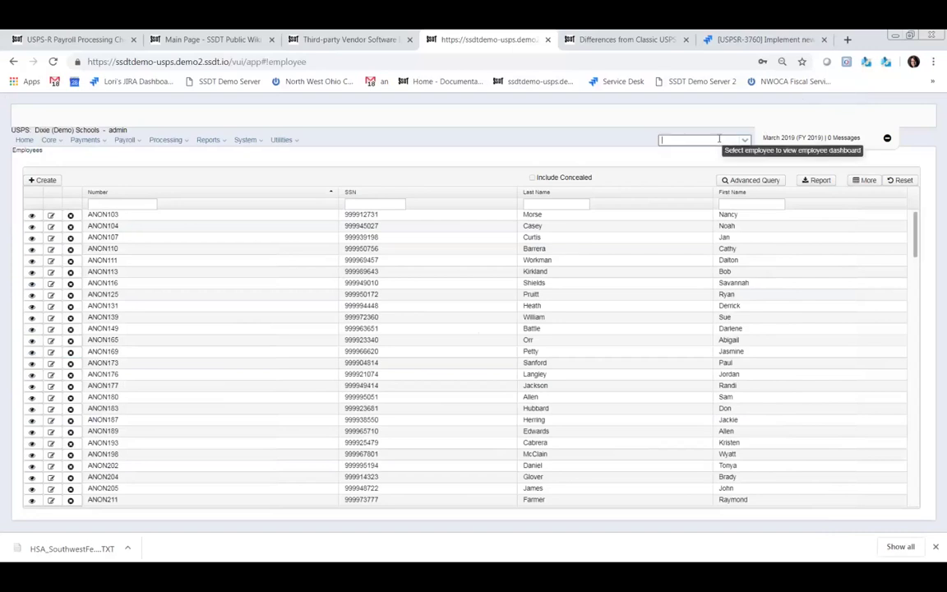
{"action": "type", "text": "miller"}
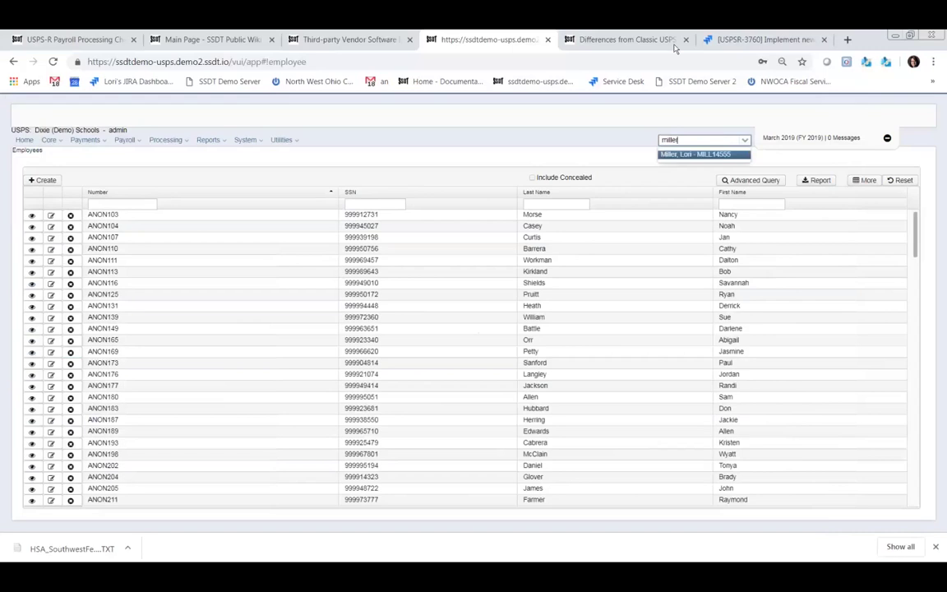
{"action": "left_click", "coordinate": [708, 155]}
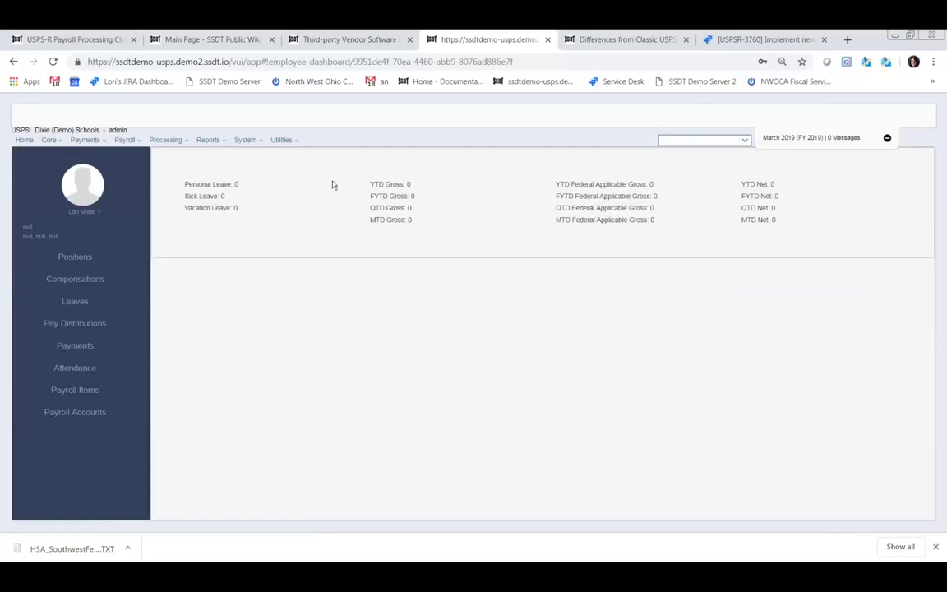
{"action": "left_click", "coordinate": [76, 258]}
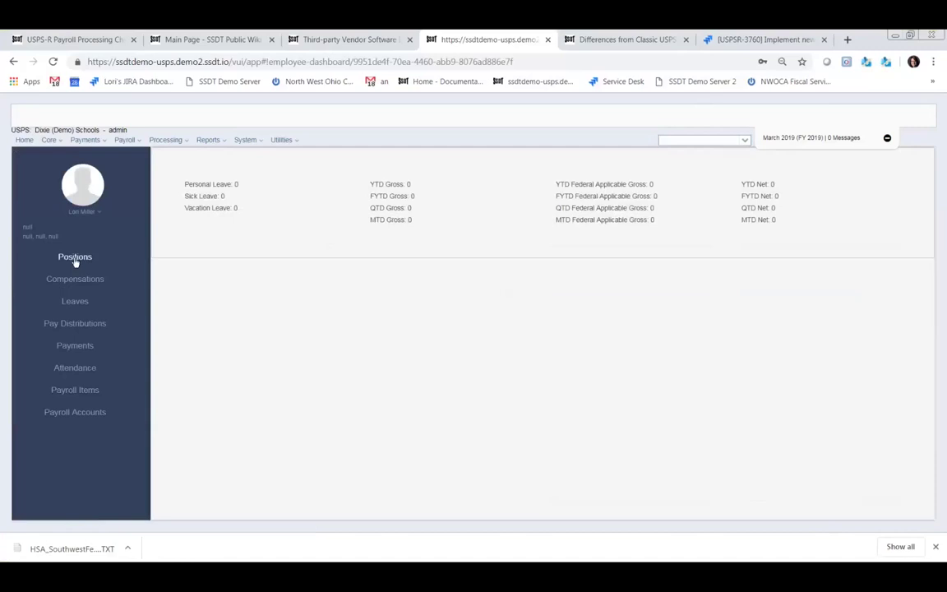
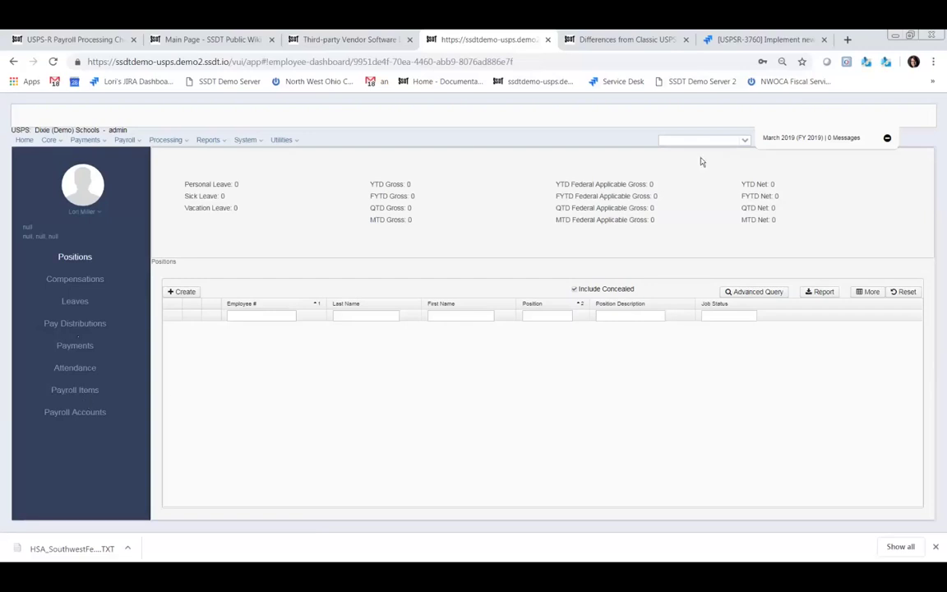
- Find the employee by surname and show their Payroll Payments list, topped by payment 1000057
{"action": "left_click", "coordinate": [718, 139]}
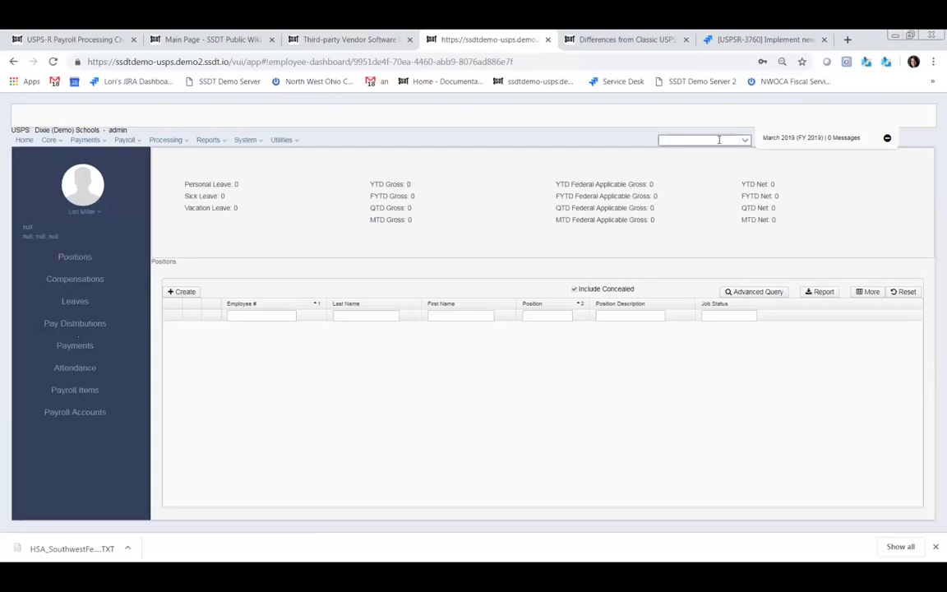
{"action": "type", "text": "workm"}
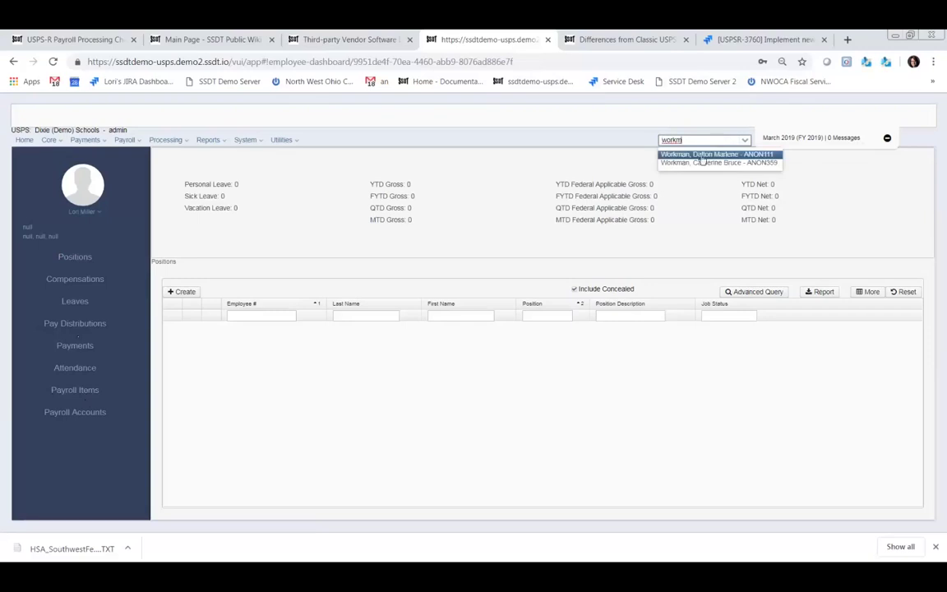
{"action": "left_click", "coordinate": [703, 155]}
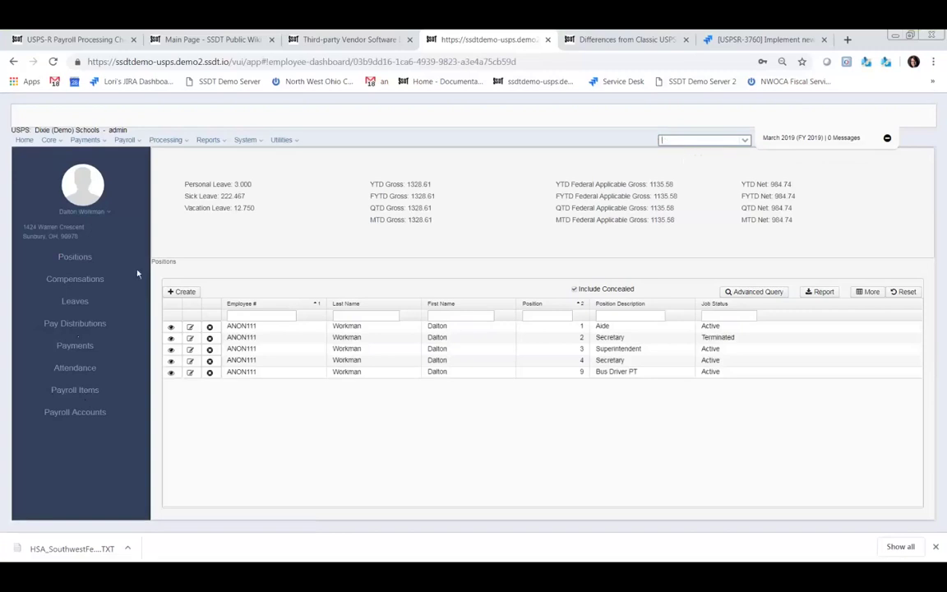
{"action": "left_click", "coordinate": [75, 349]}
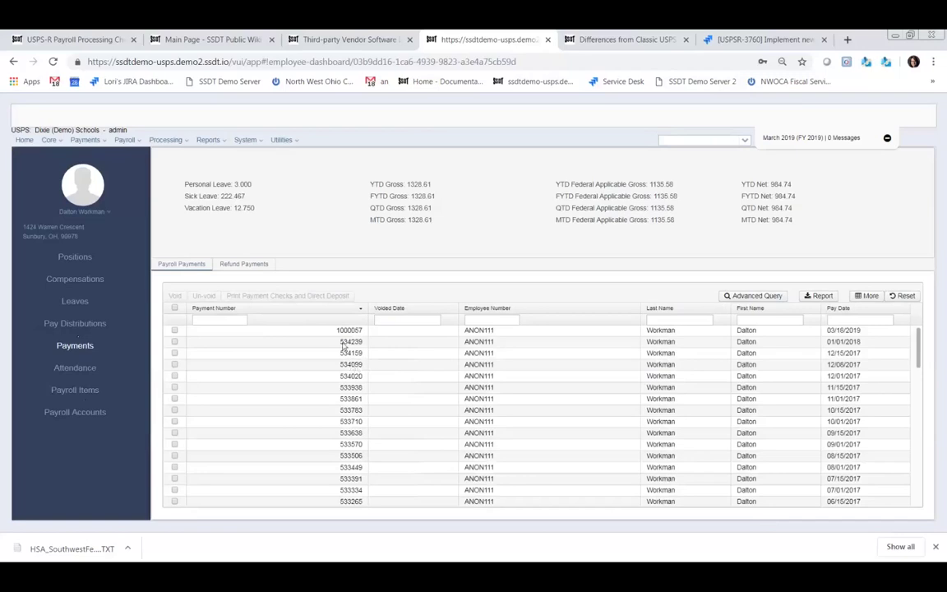
{"action": "left_click", "coordinate": [349, 331]}
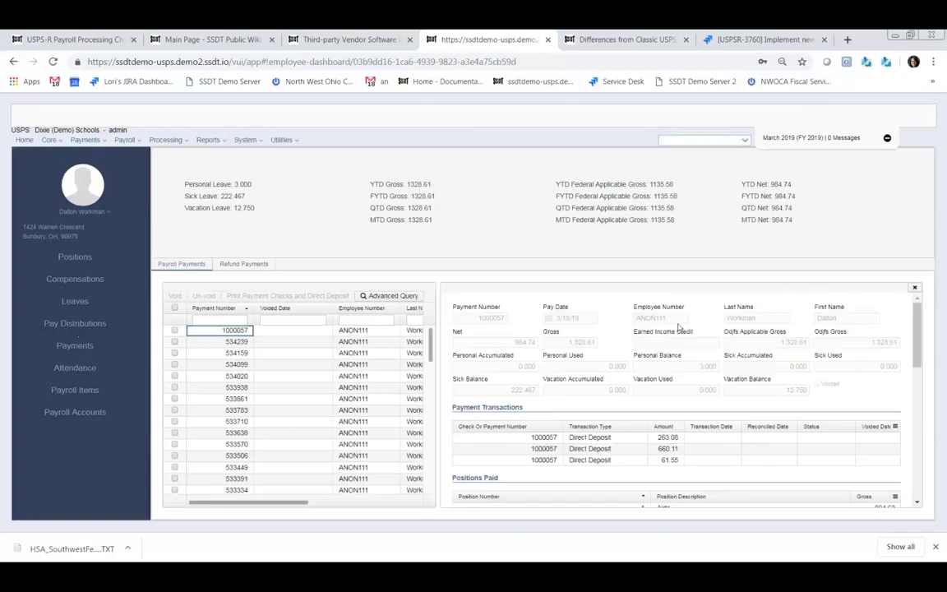
{"action": "scroll", "coordinate": [665, 406], "scroll_direction": "down", "scroll_amount": 3}
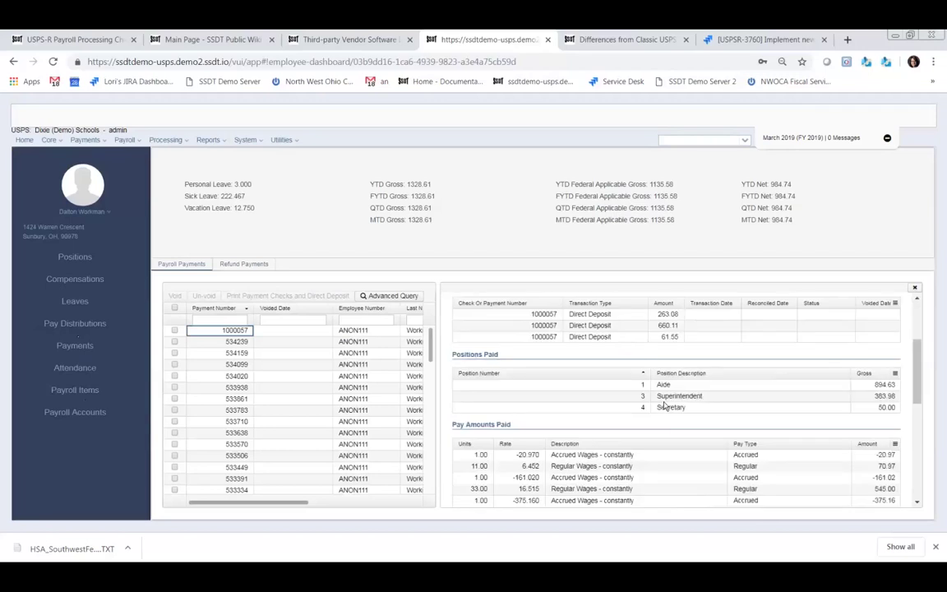
{"action": "scroll", "coordinate": [666, 401], "scroll_direction": "up", "scroll_amount": 3}
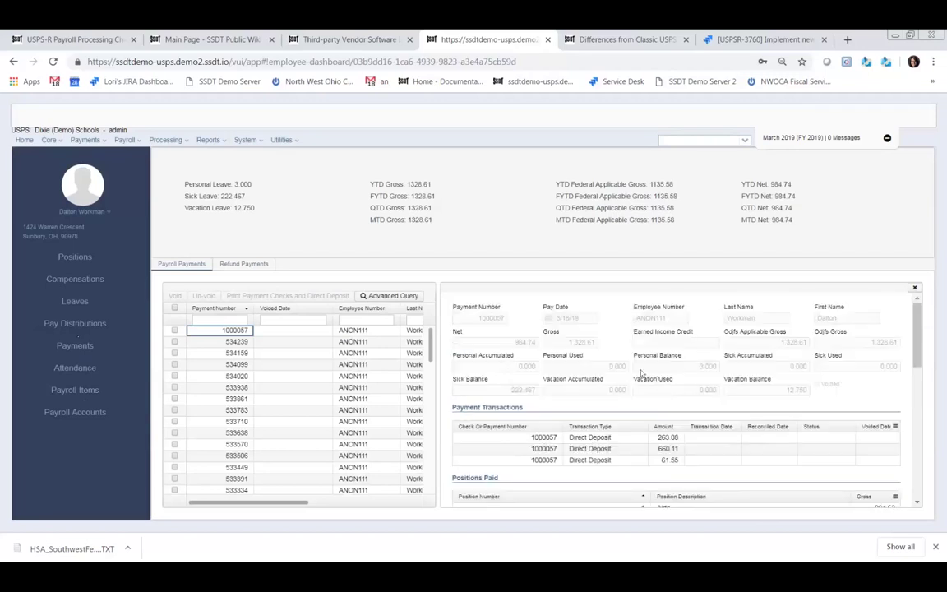
{"action": "scroll", "coordinate": [599, 347], "scroll_direction": "down", "scroll_amount": 1}
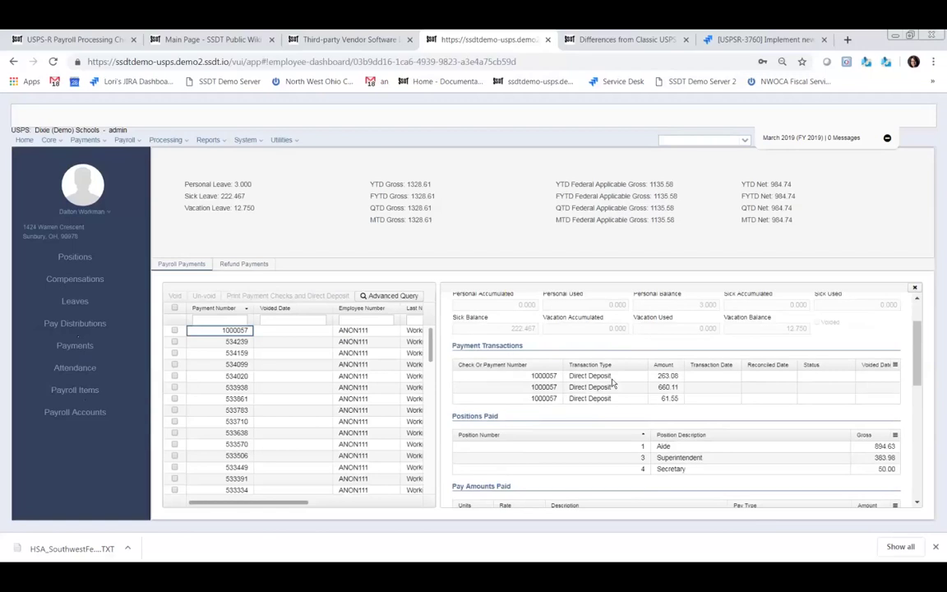
{"action": "scroll", "coordinate": [583, 385], "scroll_direction": "down", "scroll_amount": 2}
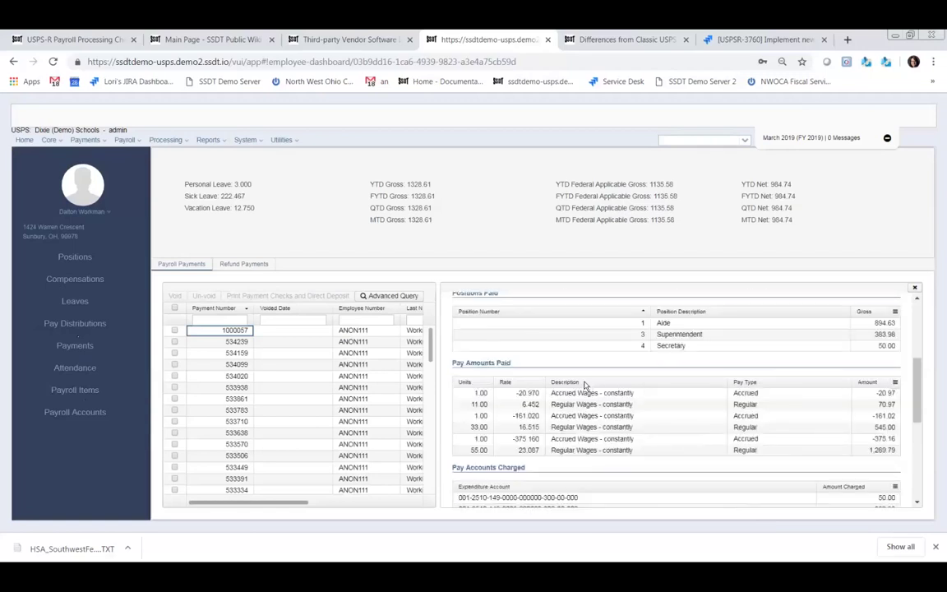
{"action": "scroll", "coordinate": [584, 384], "scroll_direction": "up", "scroll_amount": 2}
{"action": "scroll", "coordinate": [584, 391], "scroll_direction": "down", "scroll_amount": 1}
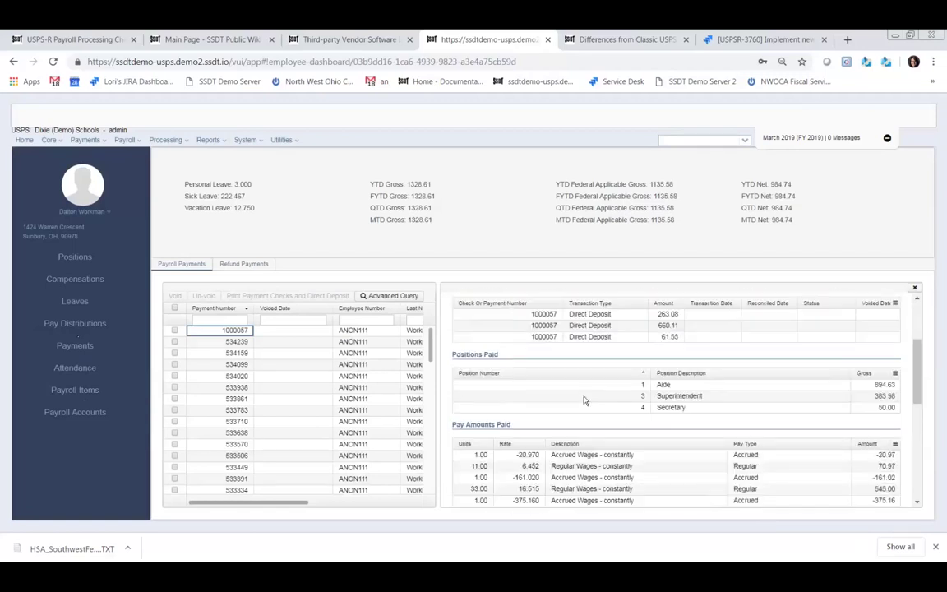
{"action": "scroll", "coordinate": [585, 401], "scroll_direction": "down", "scroll_amount": 1}
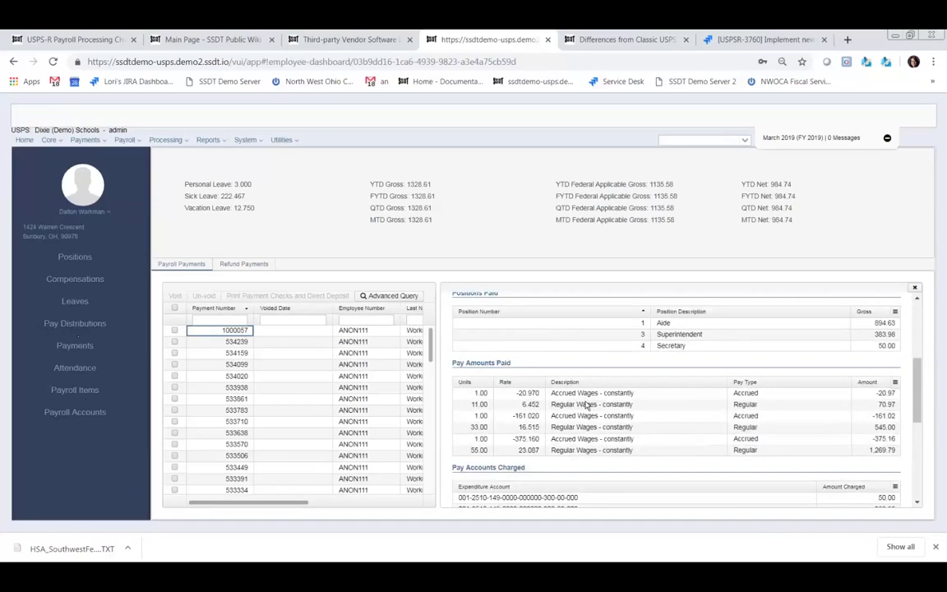
{"action": "scroll", "coordinate": [583, 399], "scroll_direction": "down", "scroll_amount": 1}
{"action": "scroll", "coordinate": [582, 401], "scroll_direction": "down", "scroll_amount": 1}
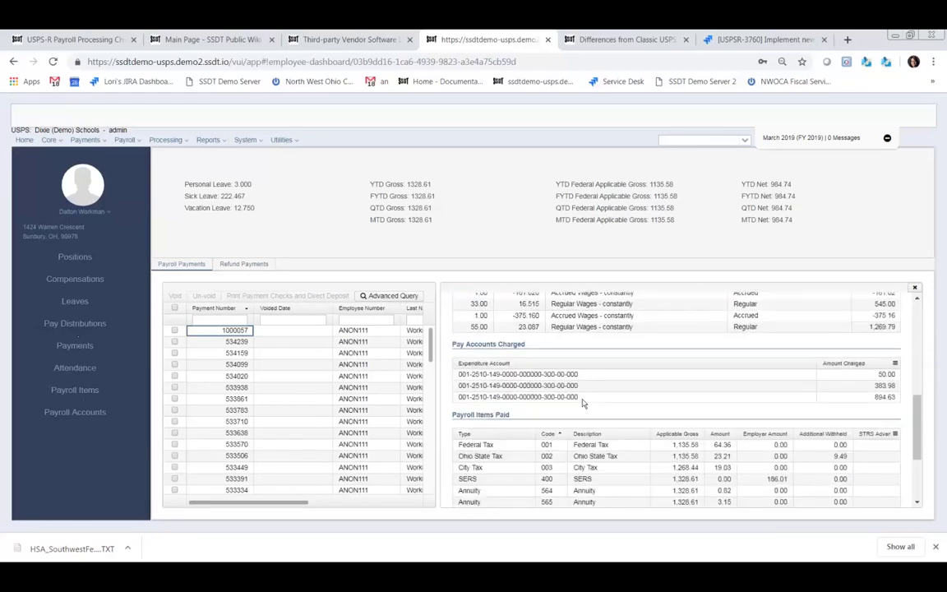
{"action": "scroll", "coordinate": [582, 403], "scroll_direction": "down", "scroll_amount": 1}
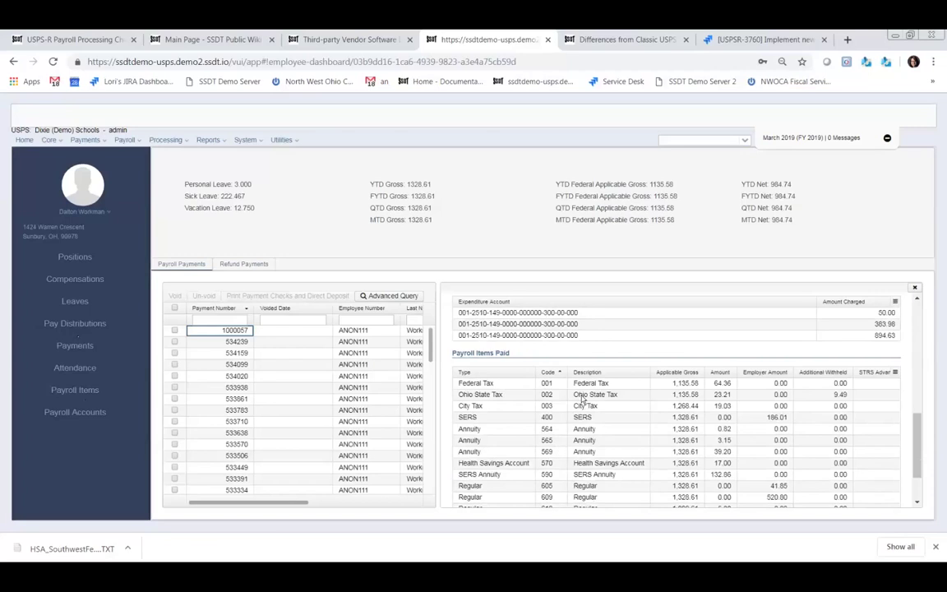
{"action": "scroll", "coordinate": [583, 401], "scroll_direction": "down", "scroll_amount": 1}
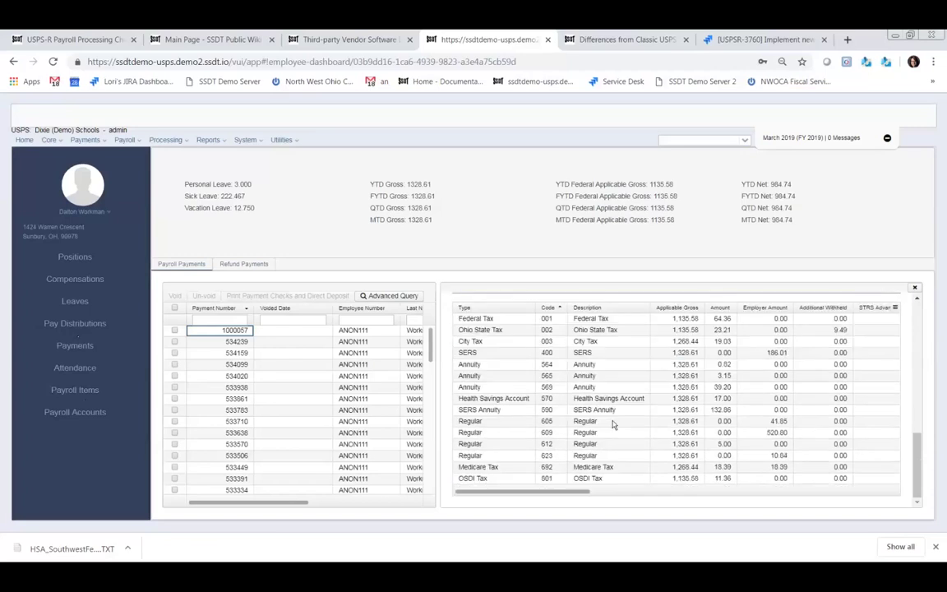
{"action": "scroll", "coordinate": [617, 421], "scroll_direction": "up", "scroll_amount": 5}
{"action": "scroll", "coordinate": [616, 422], "scroll_direction": "up", "scroll_amount": 3}
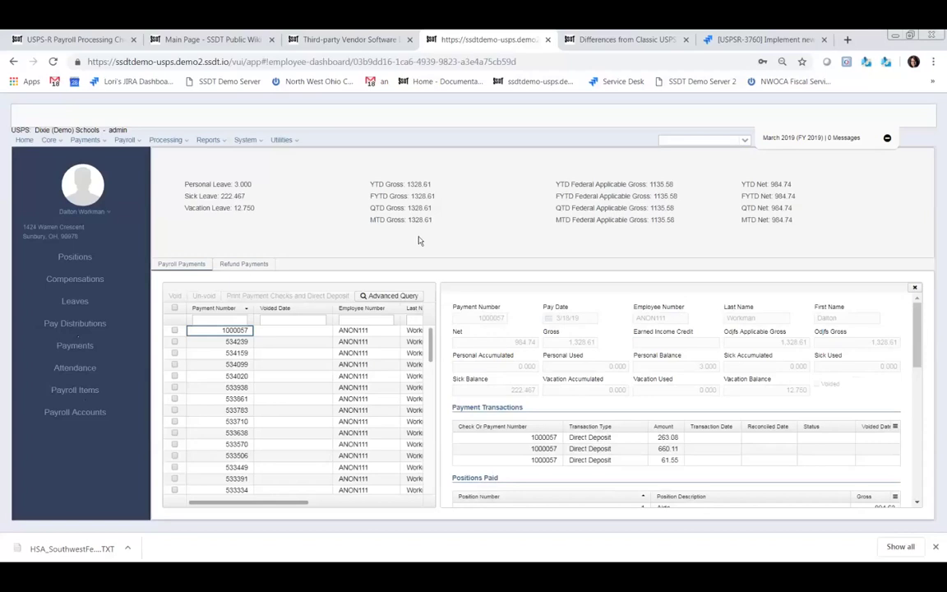
{"action": "left_click", "coordinate": [914, 288]}
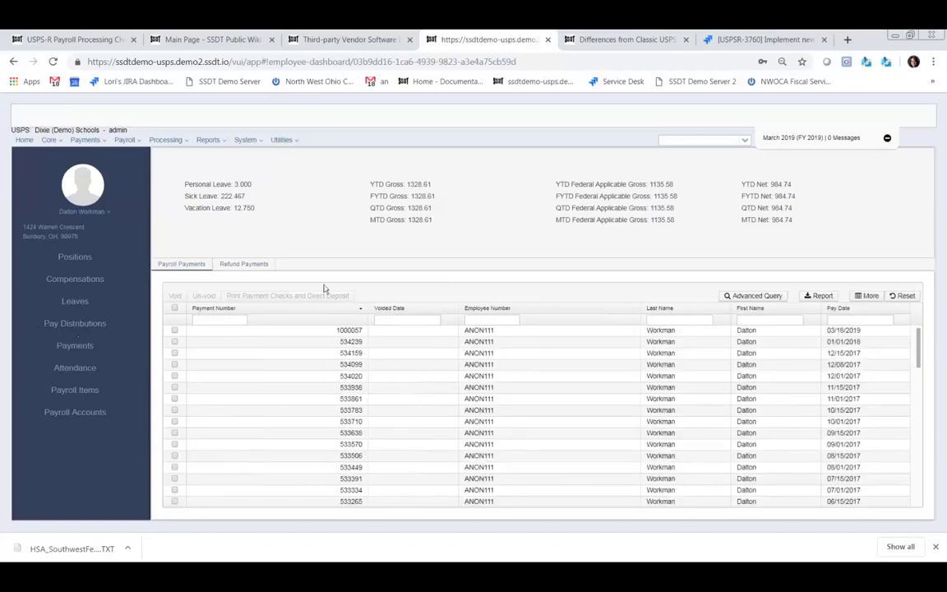
- Go to Core > Date Codes and start a new date code
{"action": "left_click", "coordinate": [63, 142]}
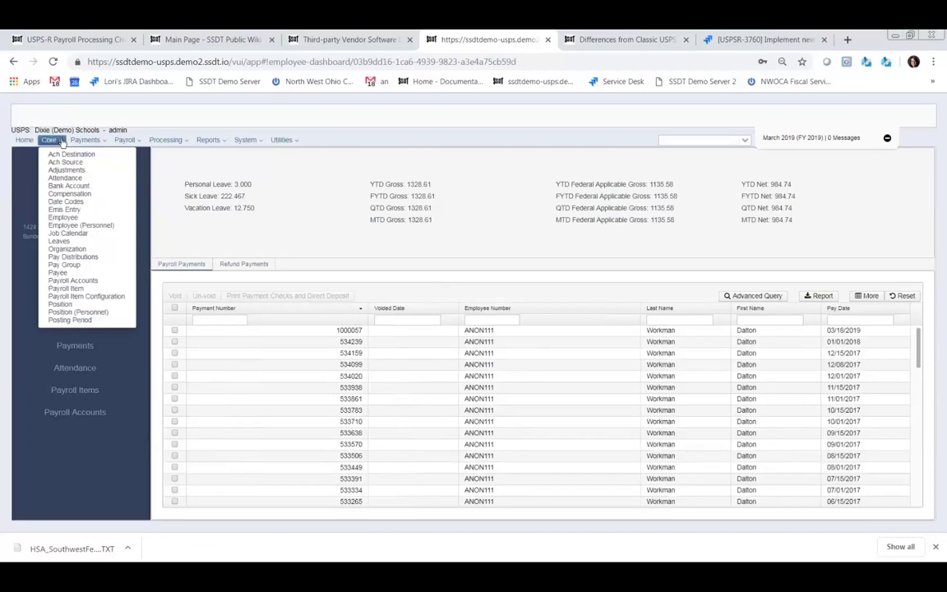
{"action": "left_click", "coordinate": [69, 203]}
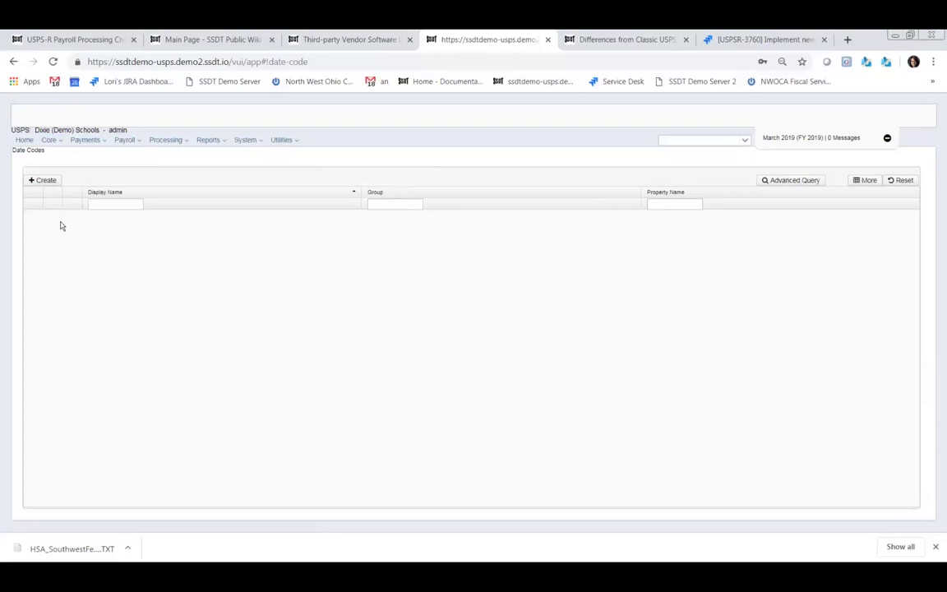
{"action": "left_click", "coordinate": [45, 181]}
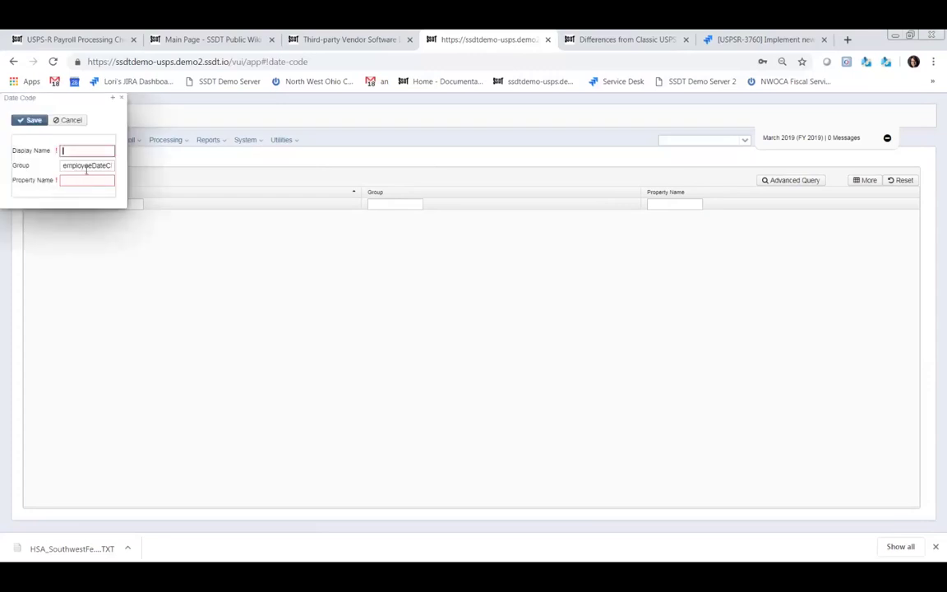
- Save a Fingerprinting date code in group Custom Dates with property name fingerprinting
{"action": "type", "text": "Fingerprinting"}
{"action": "left_click_drag", "start_coordinate": [74, 165], "coordinate": [123, 173]}
{"action": "key", "text": "BackSpace"}
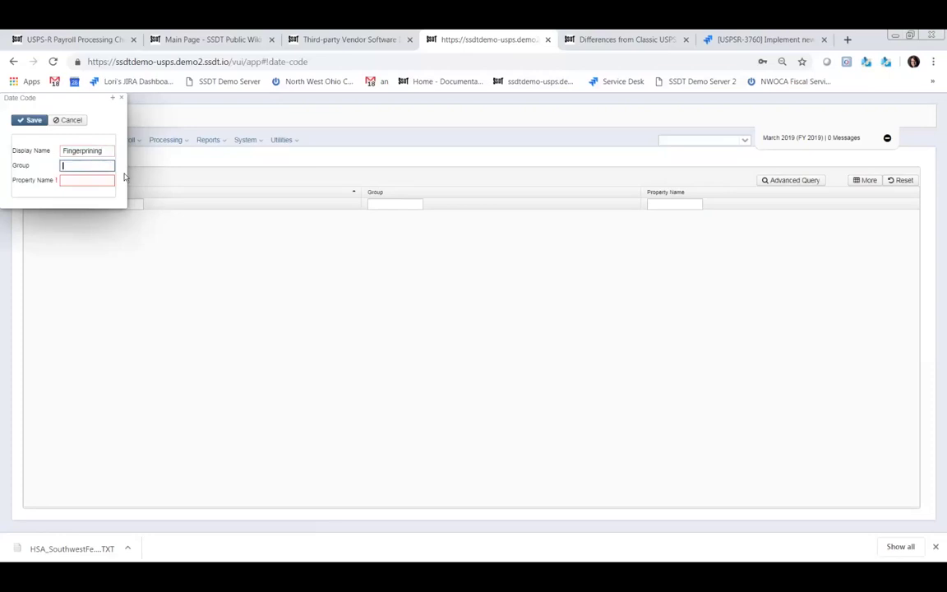
{"action": "type", "text": "Custom Dates"}
{"action": "left_click", "coordinate": [101, 180]}
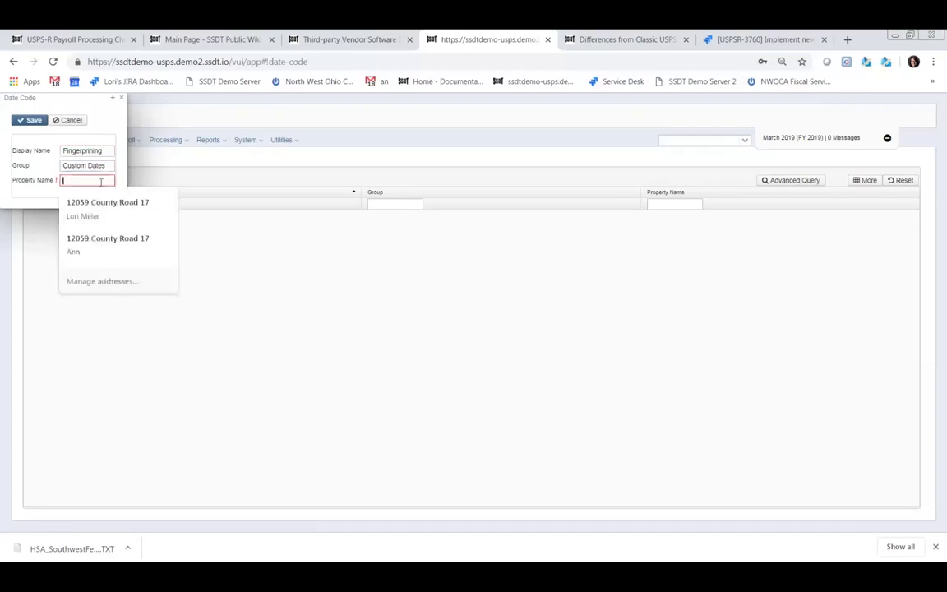
{"action": "type", "text": "Fingerp"}
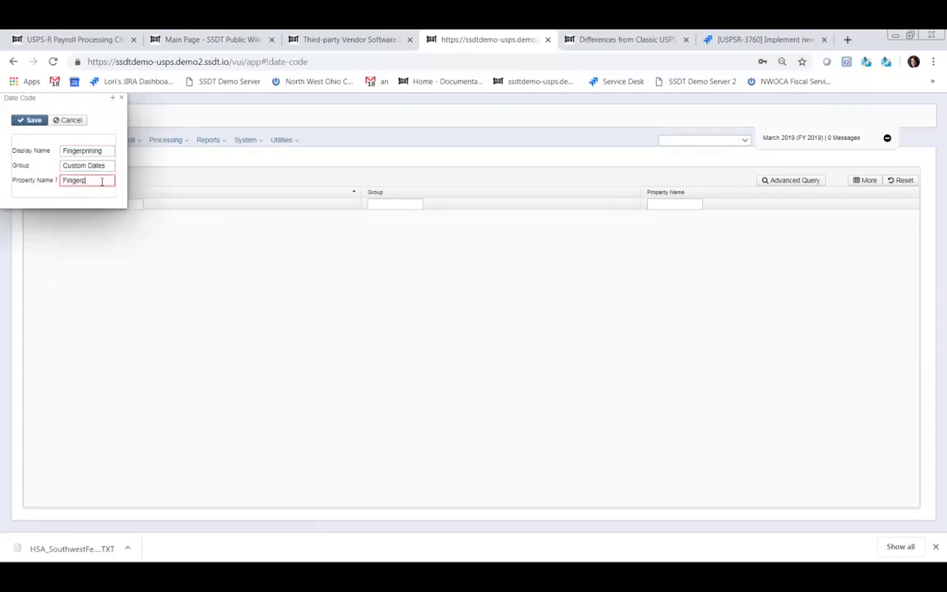
{"action": "type", "text": "rinting"}
{"action": "left_click", "coordinate": [90, 150]}
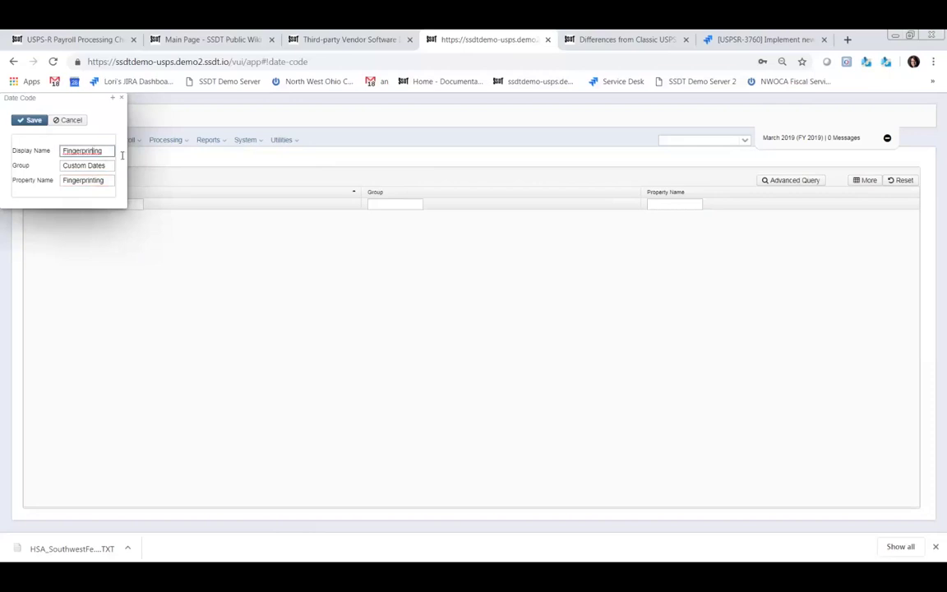
{"action": "type", "text": "t"}
{"action": "left_click", "coordinate": [33, 121]}
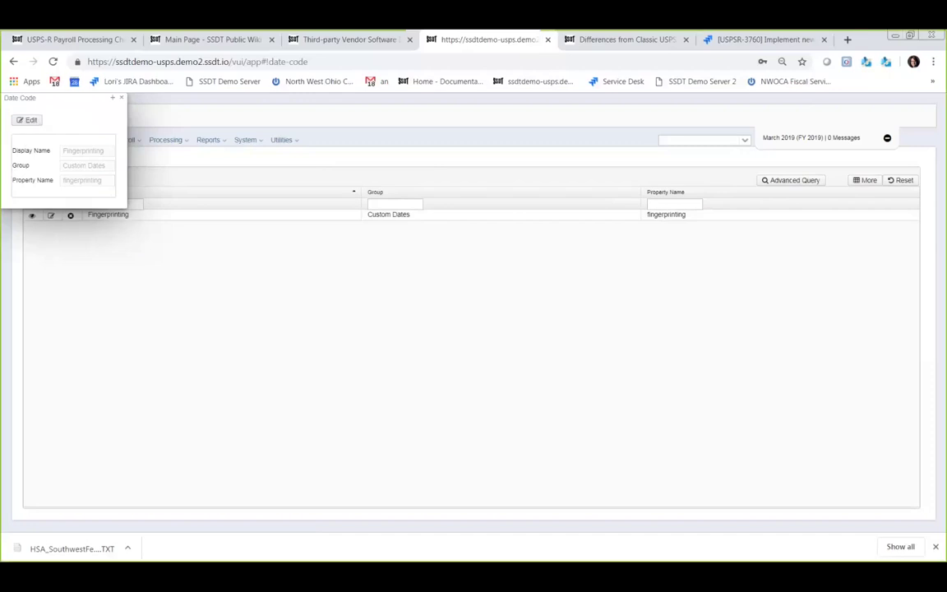
{"action": "left_click", "coordinate": [121, 99]}
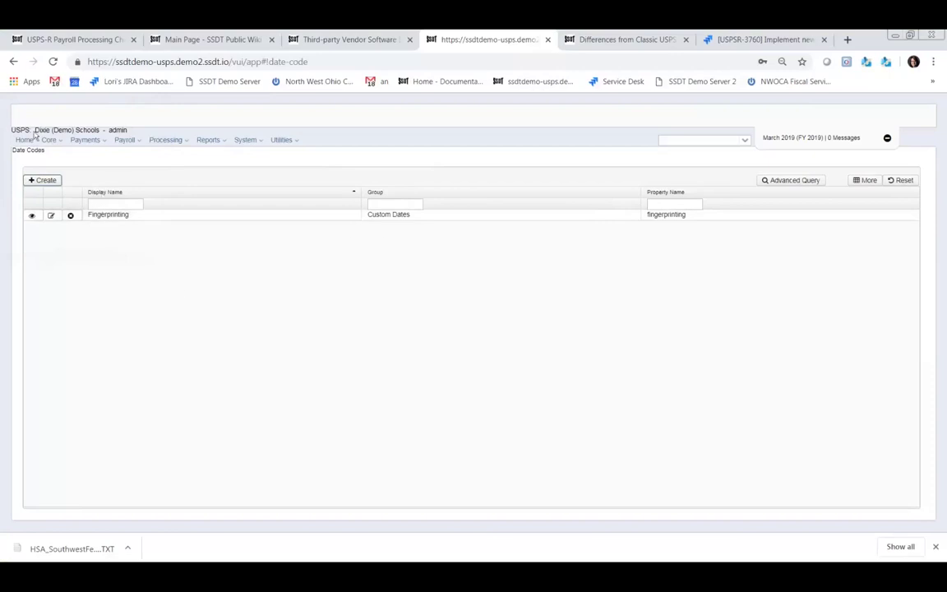
{"action": "left_click", "coordinate": [62, 141]}
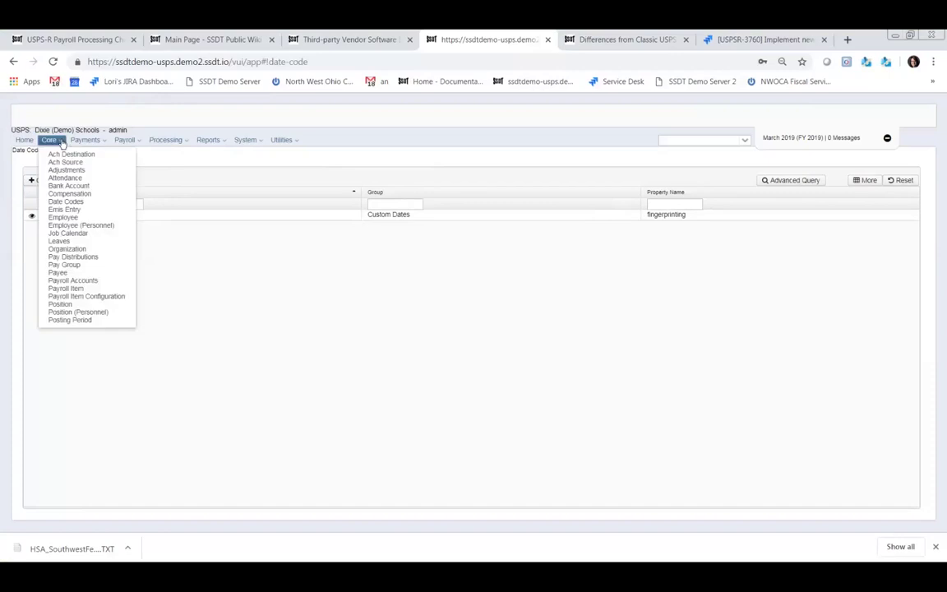
{"action": "left_click", "coordinate": [65, 201]}
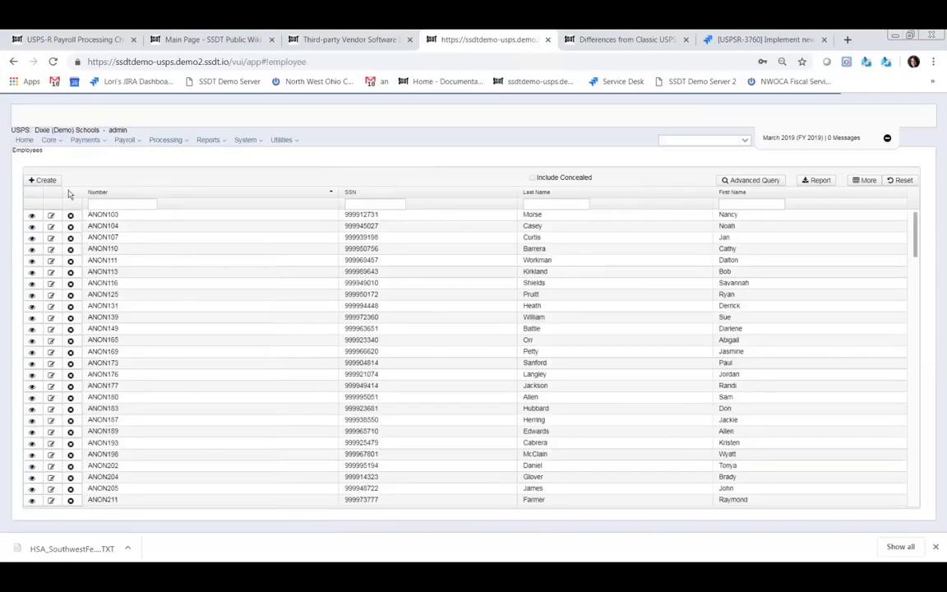
{"action": "left_click", "coordinate": [51, 216]}
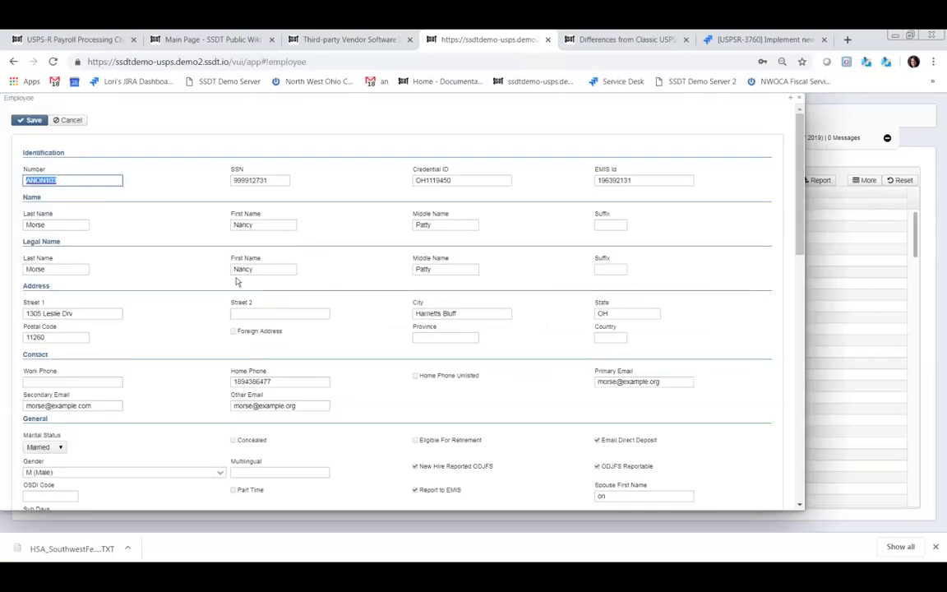
{"action": "scroll", "coordinate": [104, 304], "scroll_direction": "down", "scroll_amount": 3}
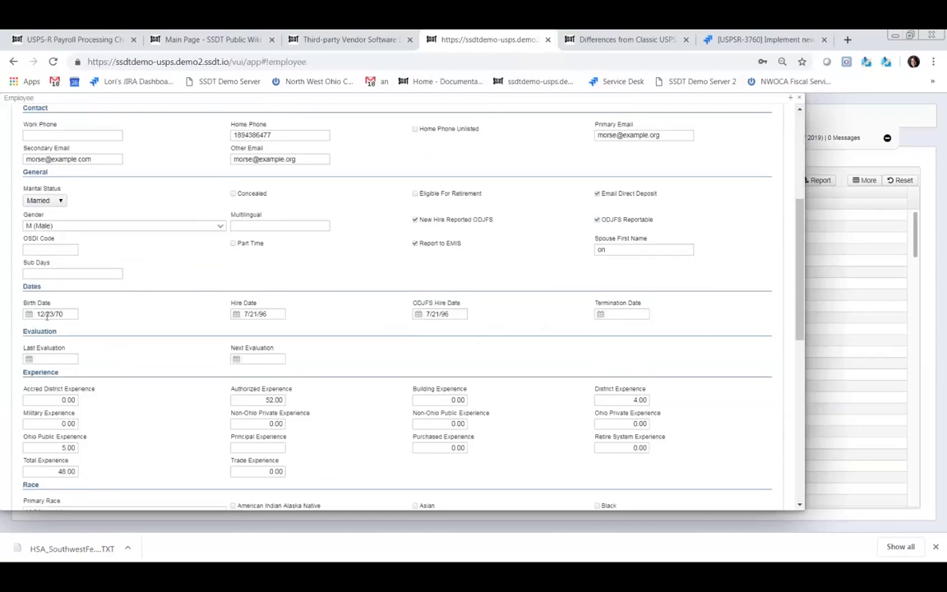
{"action": "scroll", "coordinate": [83, 291], "scroll_direction": "down", "scroll_amount": 6}
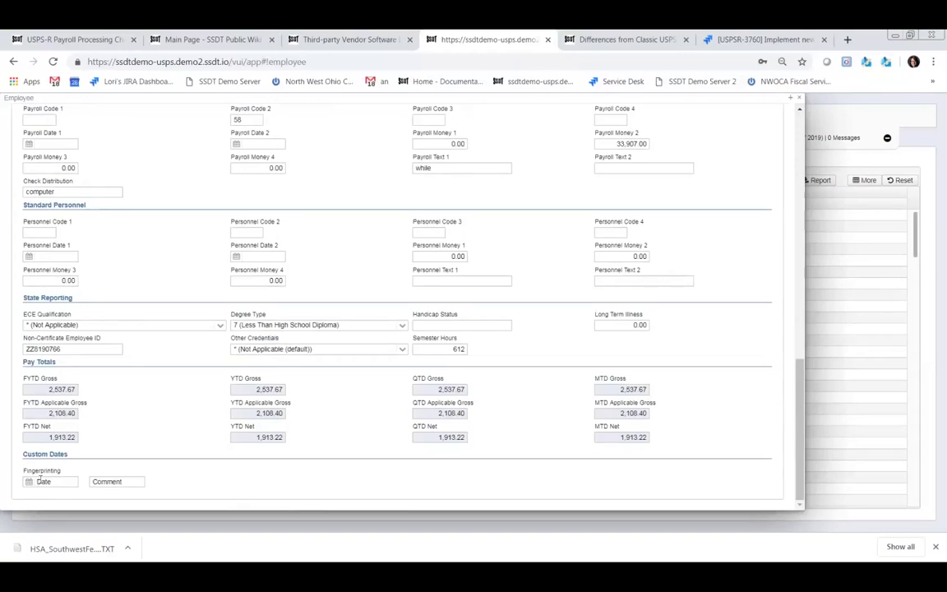
{"action": "scroll", "coordinate": [156, 313], "scroll_direction": "up", "scroll_amount": 15}
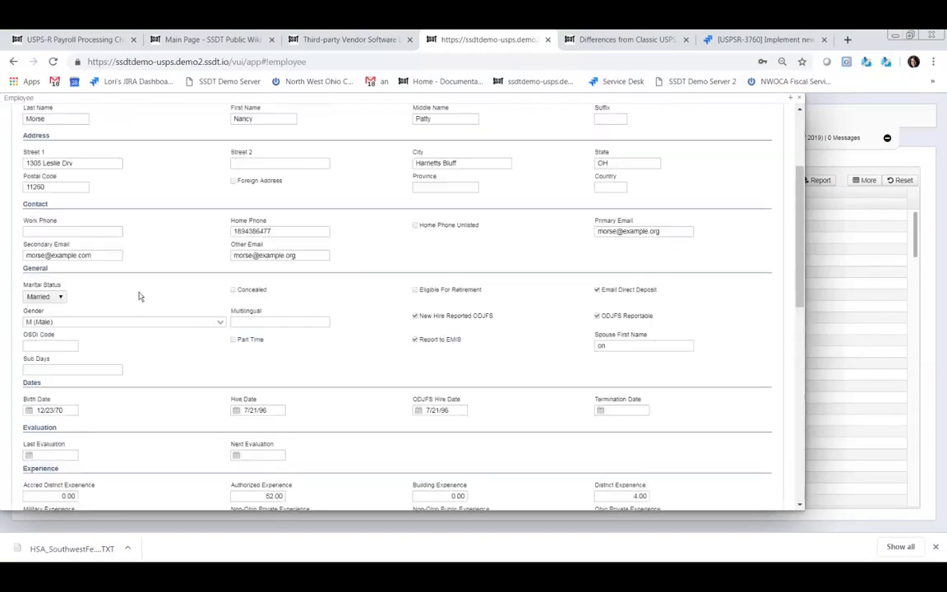
{"action": "scroll", "coordinate": [135, 309], "scroll_direction": "up", "scroll_amount": 2}
{"action": "scroll", "coordinate": [116, 293], "scroll_direction": "down", "scroll_amount": 5}
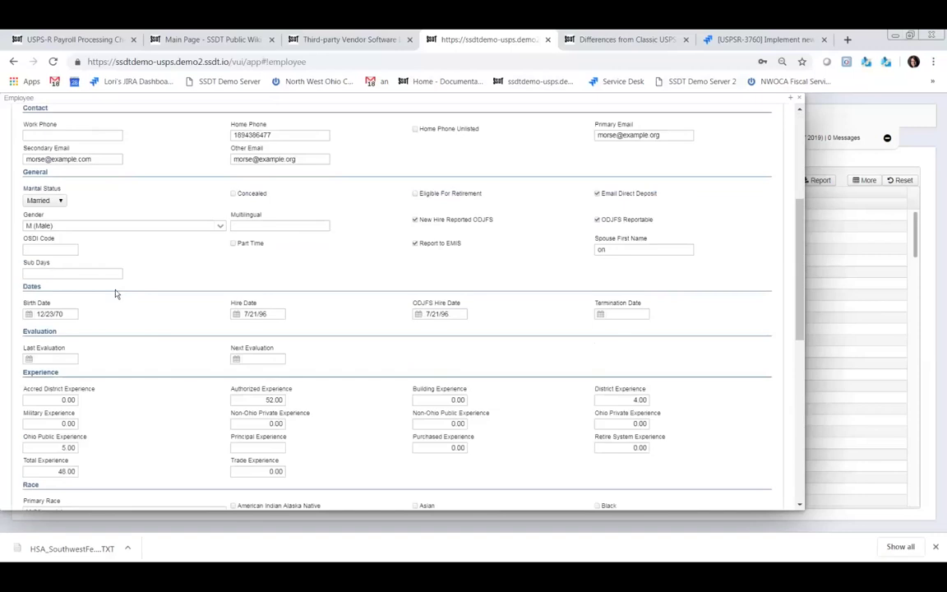
{"action": "scroll", "coordinate": [111, 302], "scroll_direction": "down", "scroll_amount": 3}
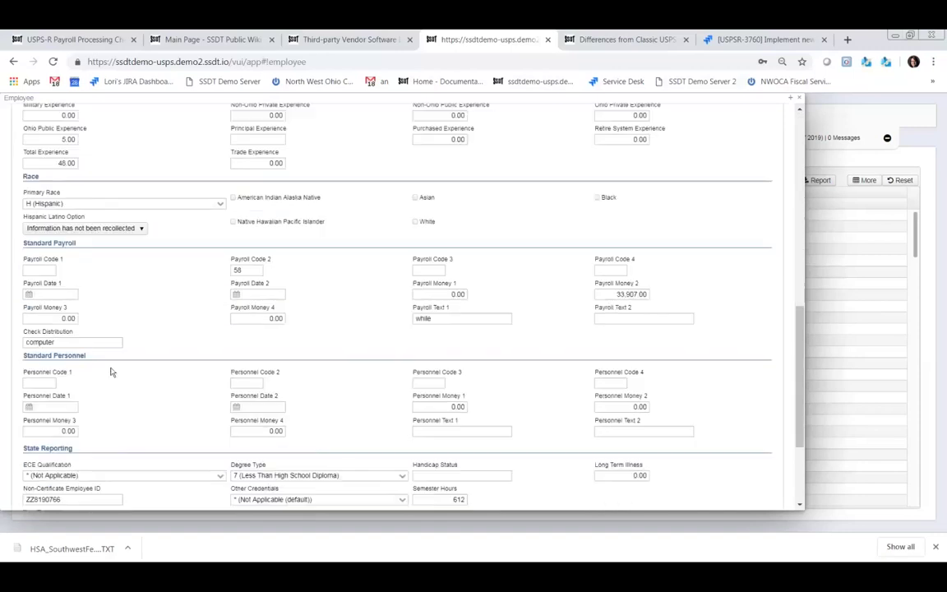
{"action": "scroll", "coordinate": [112, 373], "scroll_direction": "down", "scroll_amount": 1}
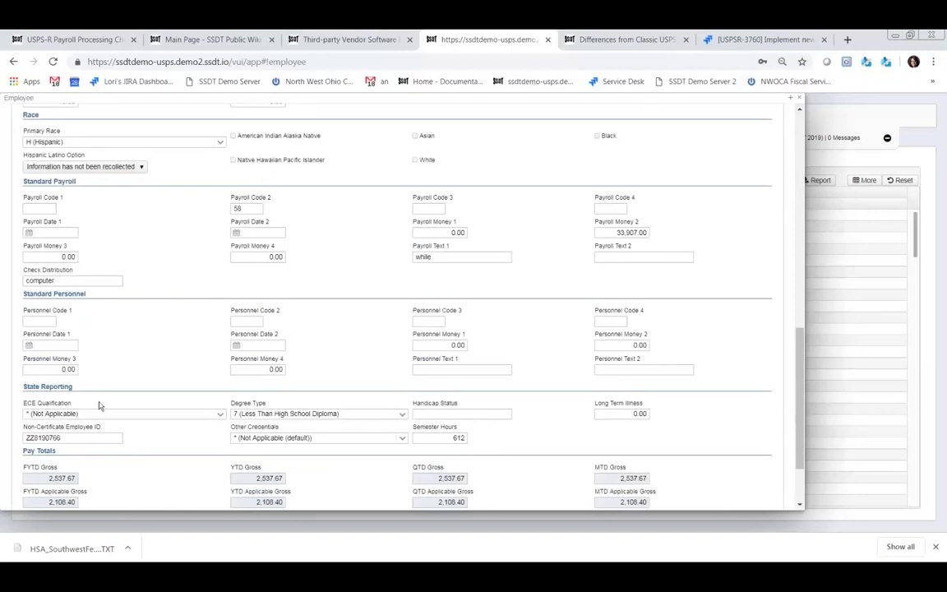
{"action": "scroll", "coordinate": [92, 353], "scroll_direction": "up", "scroll_amount": 3}
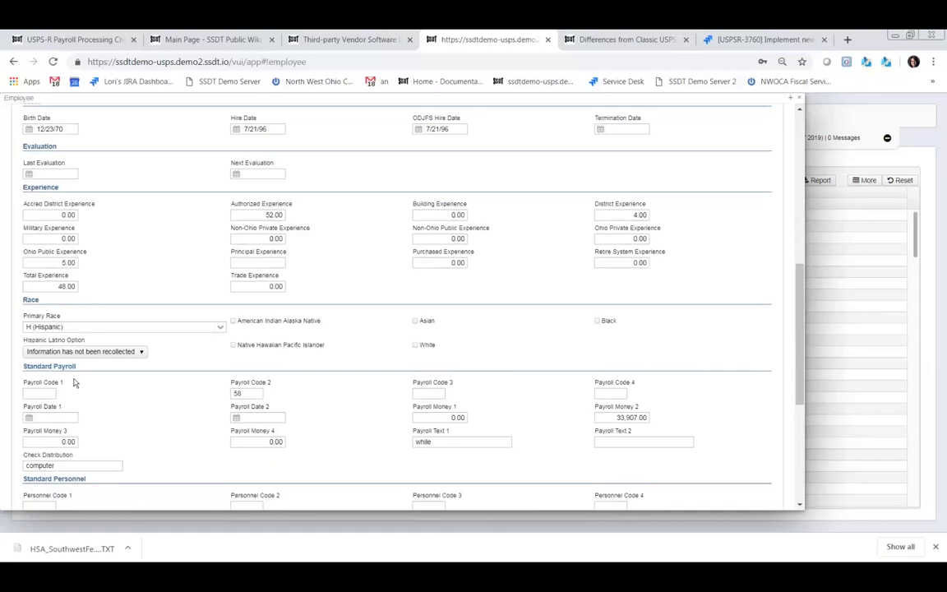
{"action": "key", "text": "ctrl+f"}
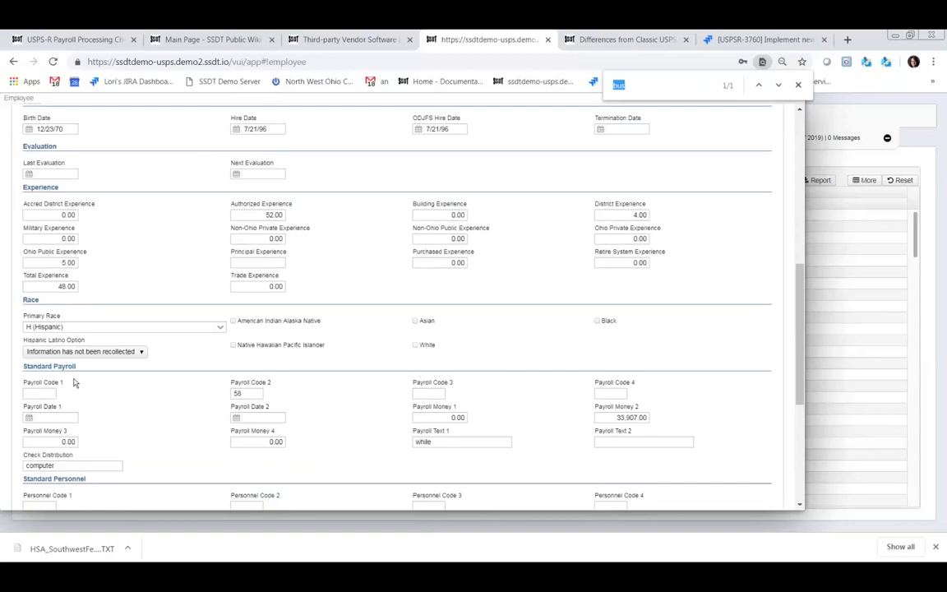
{"action": "type", "text": "dates"}
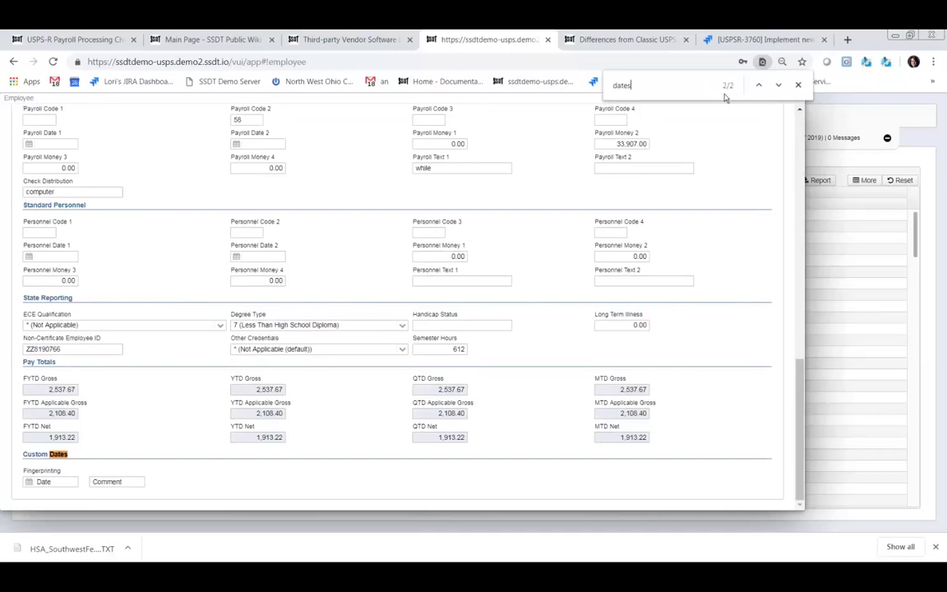
{"action": "left_click", "coordinate": [759, 86]}
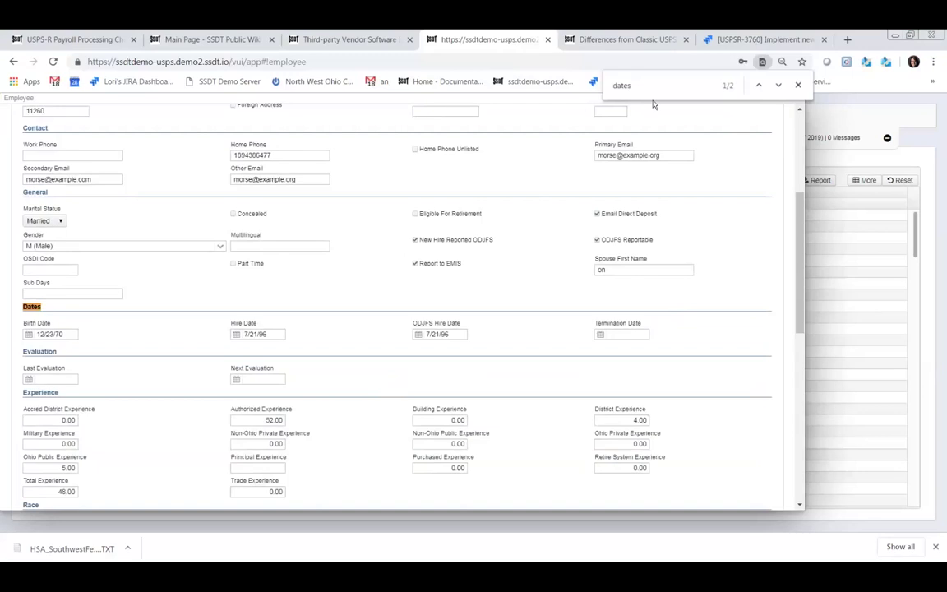
{"action": "left_click_drag", "start_coordinate": [636, 84], "coordinate": [614, 87]}
{"action": "type", "text": "arital"}
{"action": "key", "text": "BackSpace"}
{"action": "key", "text": "BackSpace"}
{"action": "key", "text": "BackSpace"}
{"action": "key", "text": "BackSpace"}
{"action": "key", "text": "BackSpace"}
{"action": "key", "text": "BackSpace"}
{"action": "type", "text": "marital"}
{"action": "key", "text": "BackSpace"}
{"action": "key", "text": "BackSpace"}
{"action": "key", "text": "BackSpace"}
{"action": "key", "text": "BackSpace"}
{"action": "key", "text": "BackSpace"}
{"action": "key", "text": "BackSpace"}
{"action": "key", "text": "BackSpace"}
{"action": "type", "text": "odjfs"}
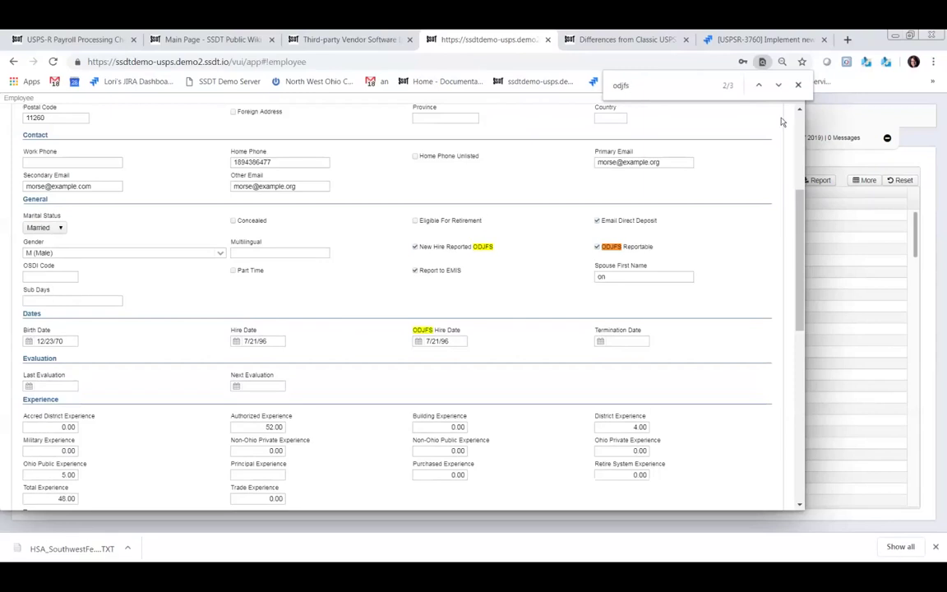
{"action": "left_click", "coordinate": [797, 84]}
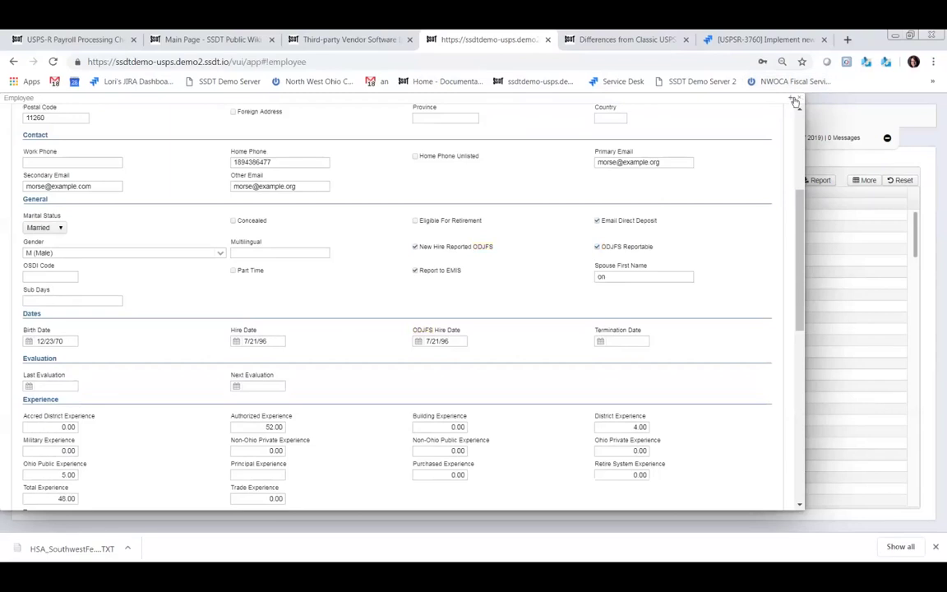
- Close the employee record and go to Core > Emis Entry
{"action": "left_click", "coordinate": [801, 101]}
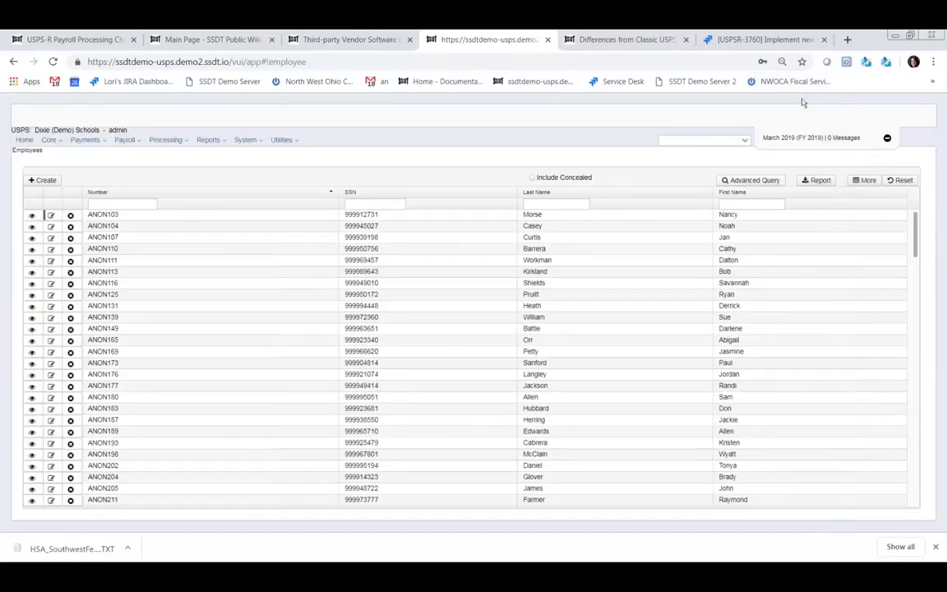
{"action": "left_click", "coordinate": [60, 141]}
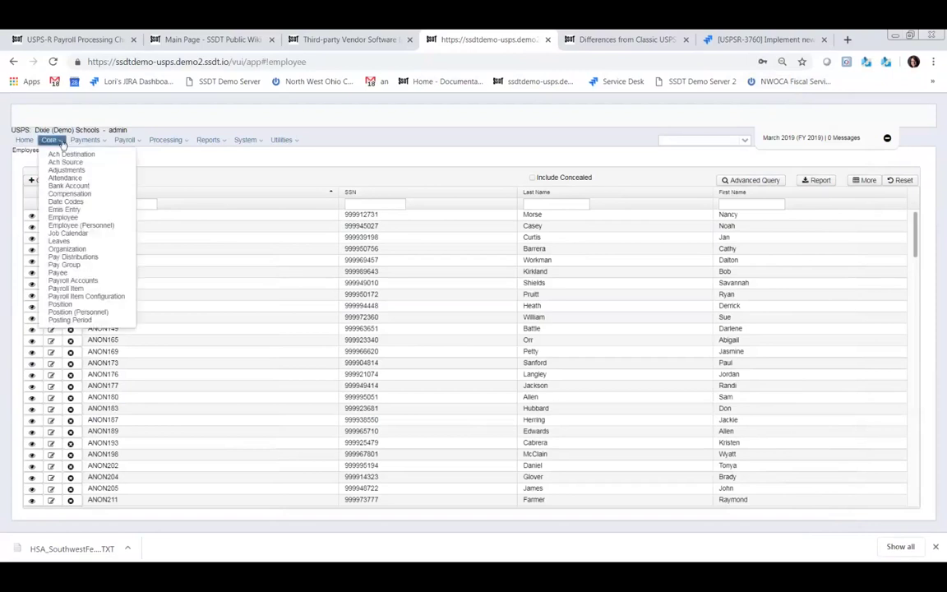
{"action": "left_click", "coordinate": [73, 211]}
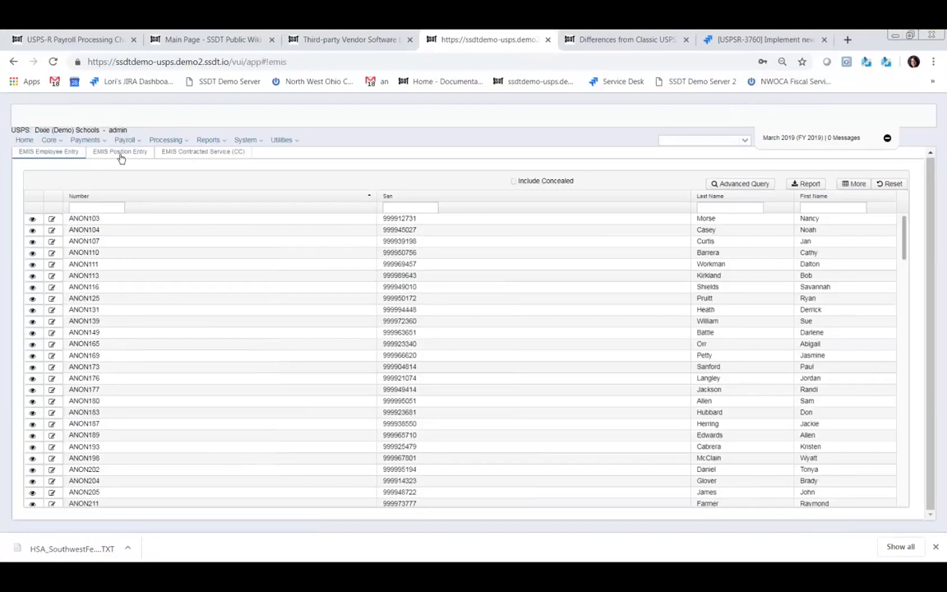
- Review the first employee's EMIS record, then switch to the EMIS Position Entry list
{"action": "left_click", "coordinate": [52, 219]}
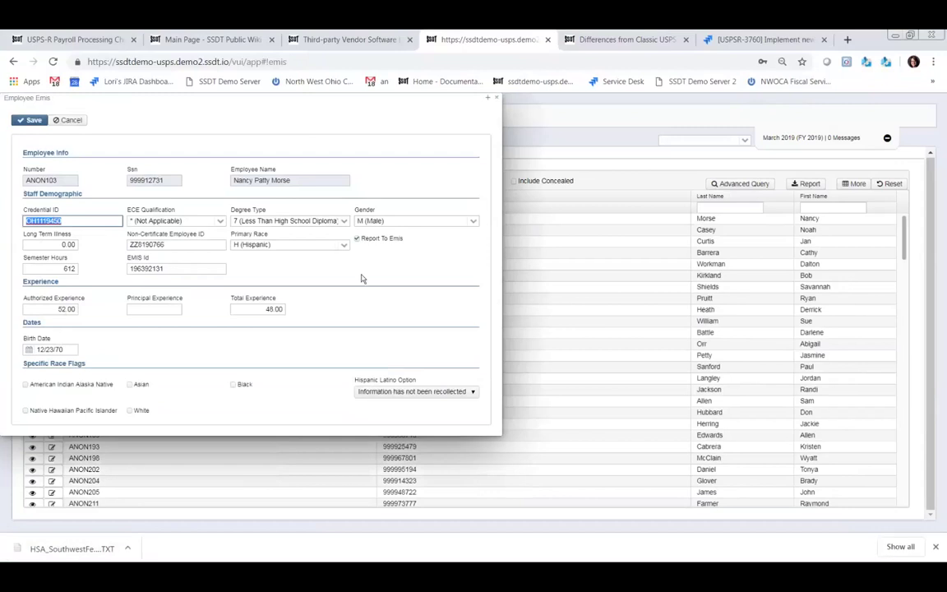
{"action": "left_click", "coordinate": [499, 100]}
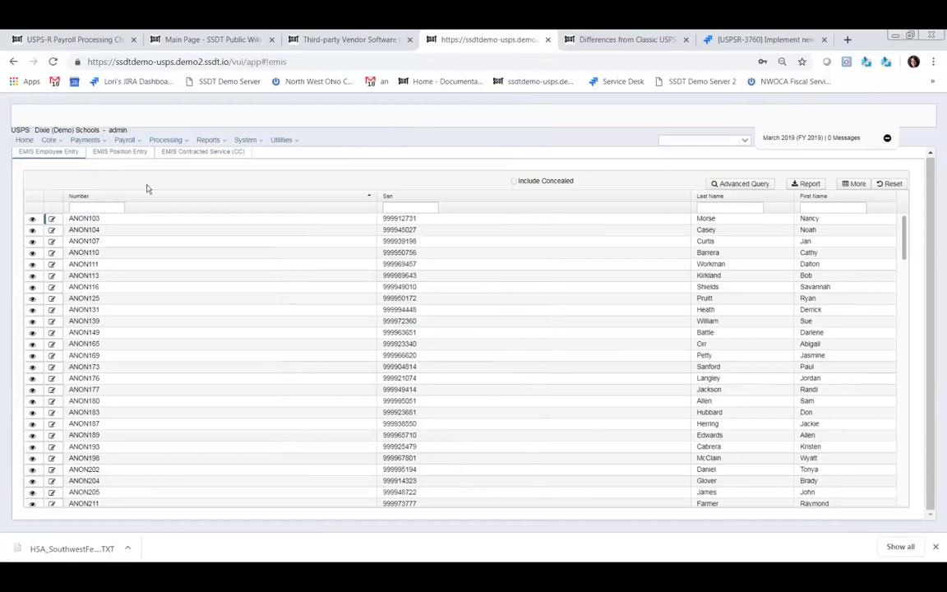
{"action": "left_click", "coordinate": [131, 153]}
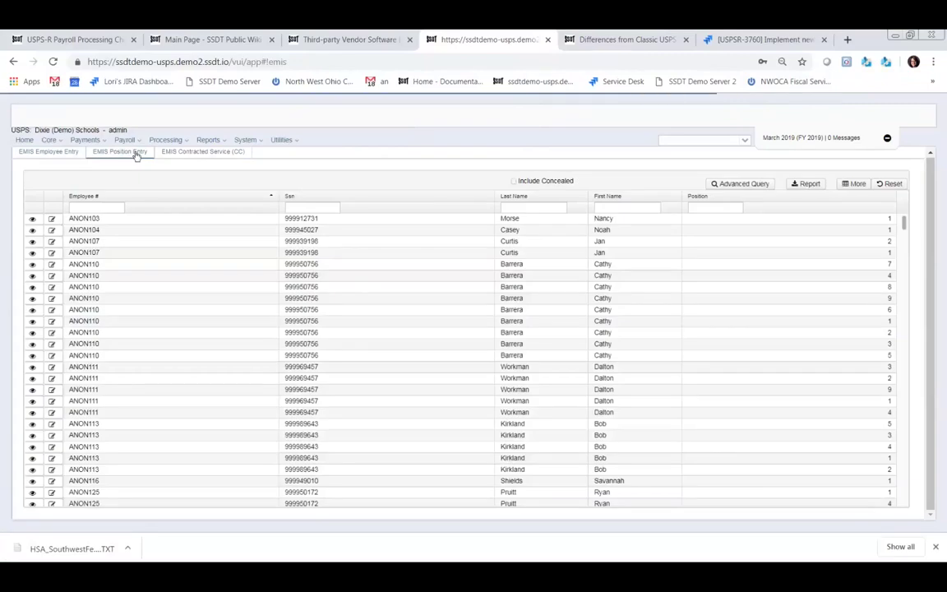
- Switch to the empty EMIS Contracted Service (CC) list
{"action": "left_click", "coordinate": [190, 152]}
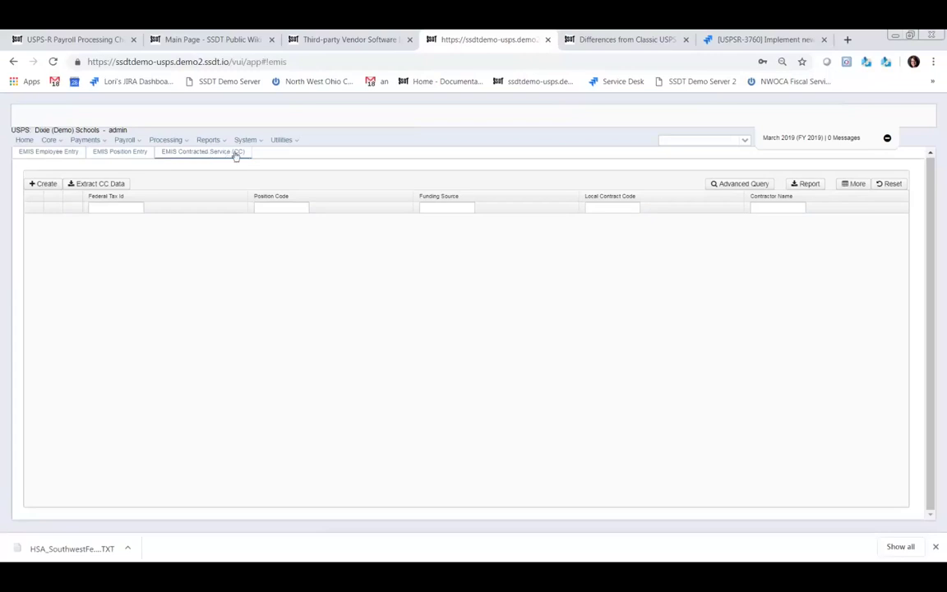
{"action": "left_click", "coordinate": [262, 141]}
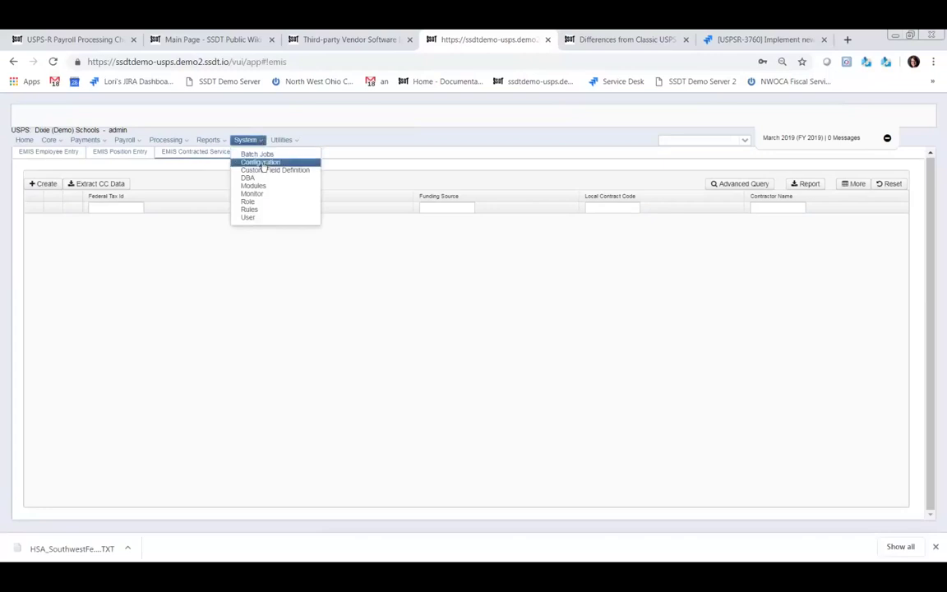
- Install the EMIS Contractor Module 5.27.1 under System > Modules and reload the app
{"action": "left_click", "coordinate": [262, 163]}
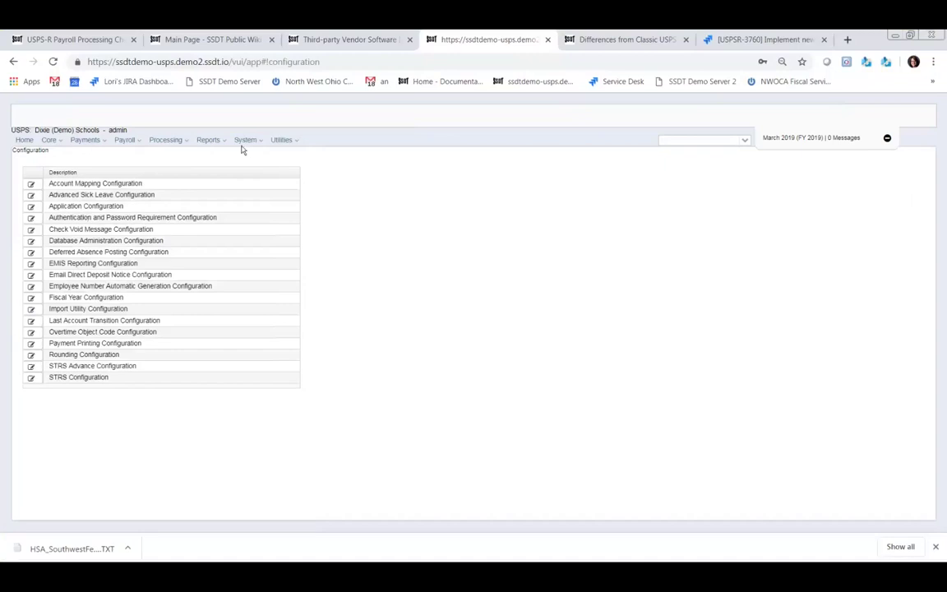
{"action": "left_click", "coordinate": [259, 142]}
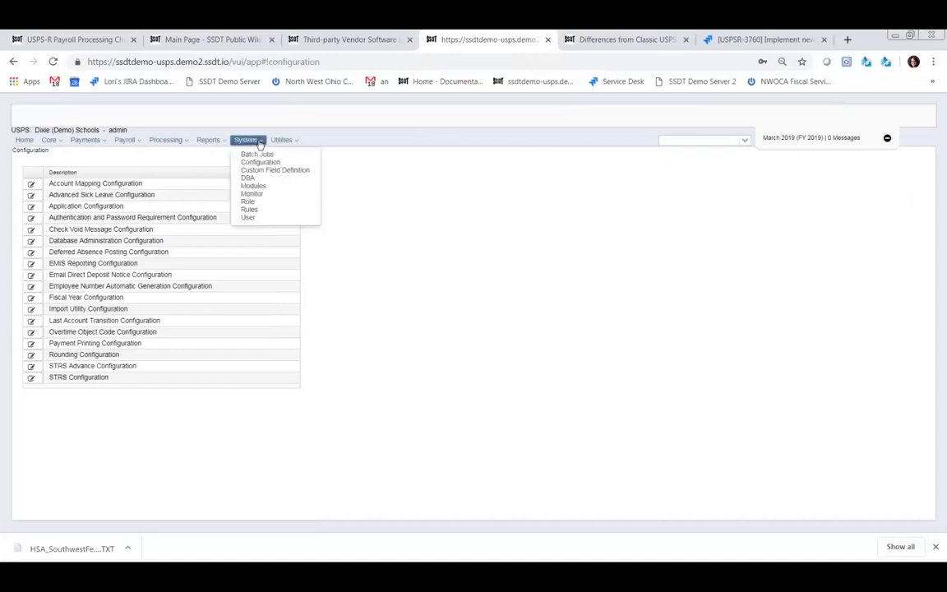
{"action": "left_click", "coordinate": [254, 187]}
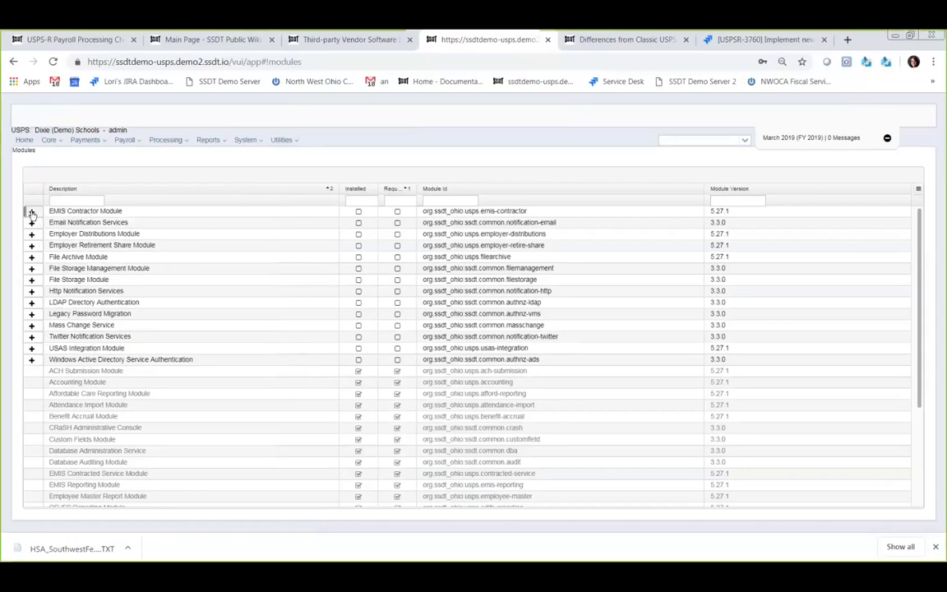
{"action": "left_click", "coordinate": [32, 213]}
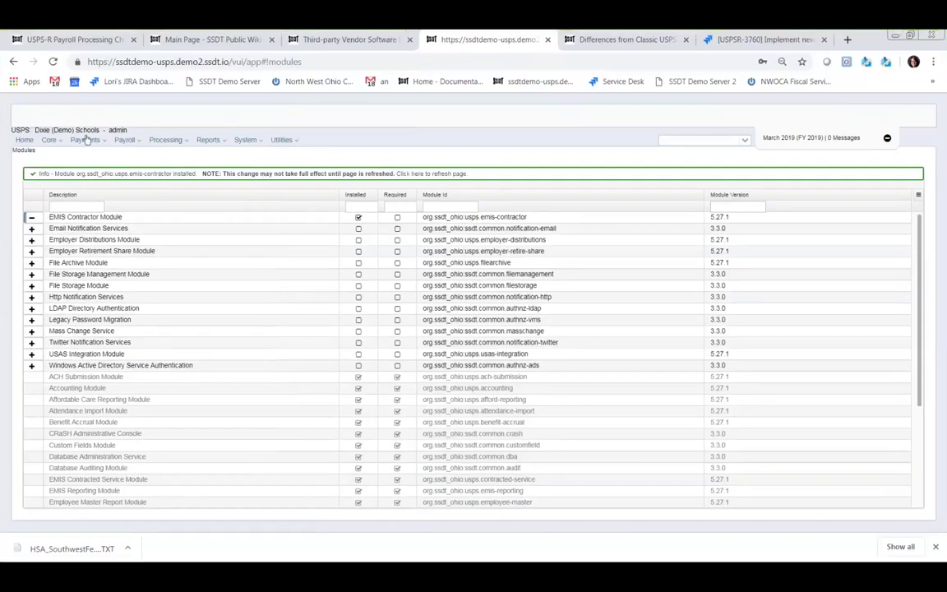
{"action": "left_click", "coordinate": [53, 62]}
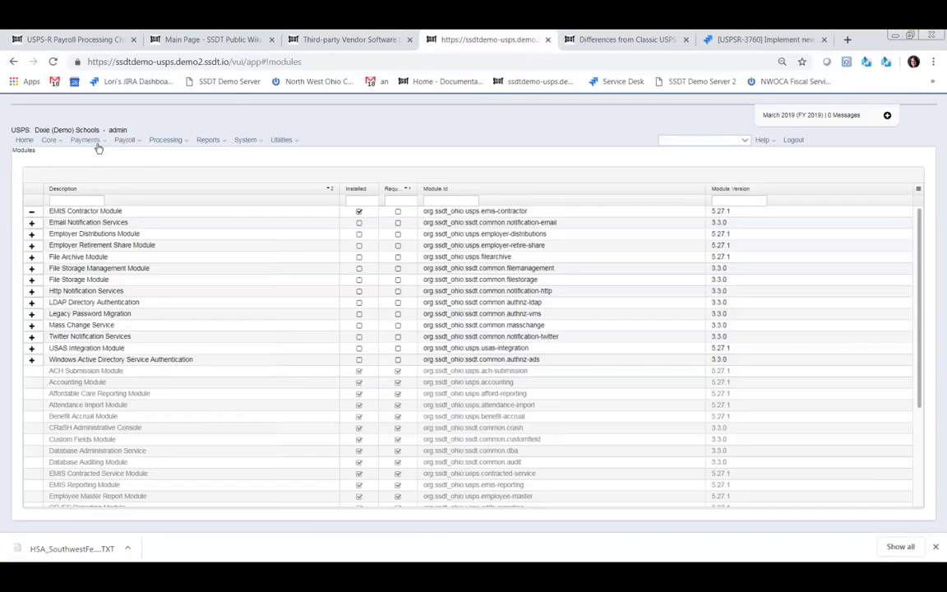
{"action": "left_click", "coordinate": [56, 141]}
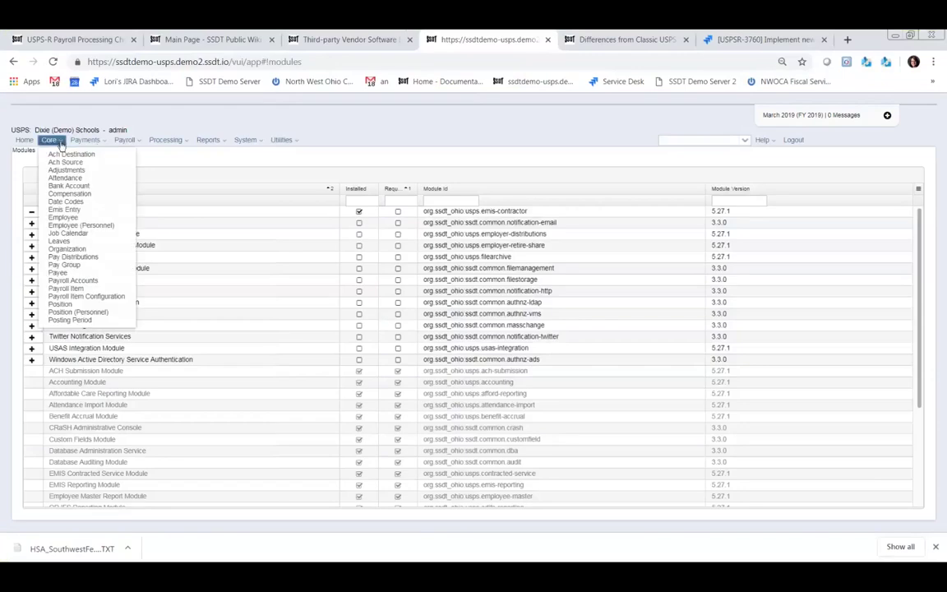
- Check the new, empty EMIS Contractor (CJ) list, then go to Core > Employee
{"action": "left_click", "coordinate": [71, 211]}
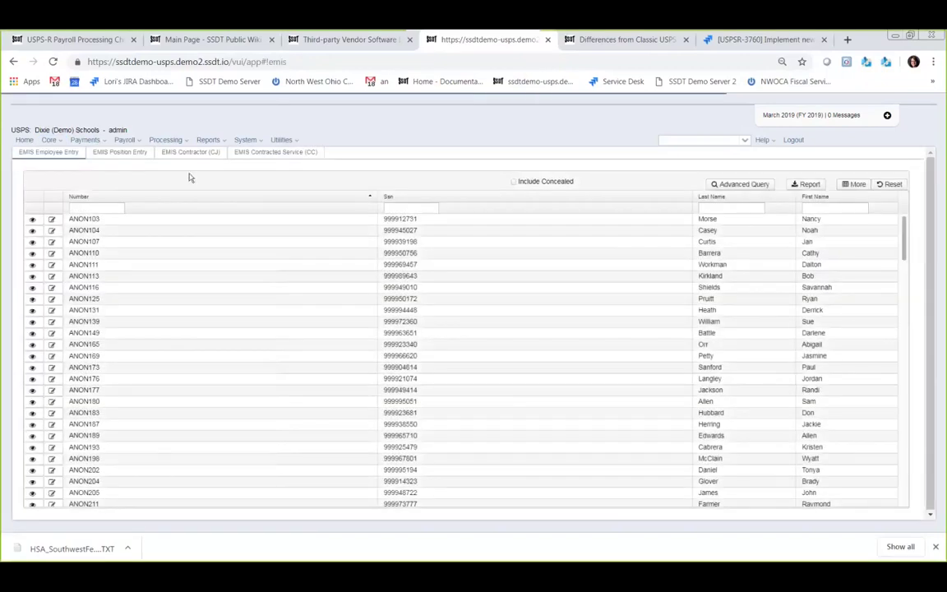
{"action": "left_click", "coordinate": [190, 155]}
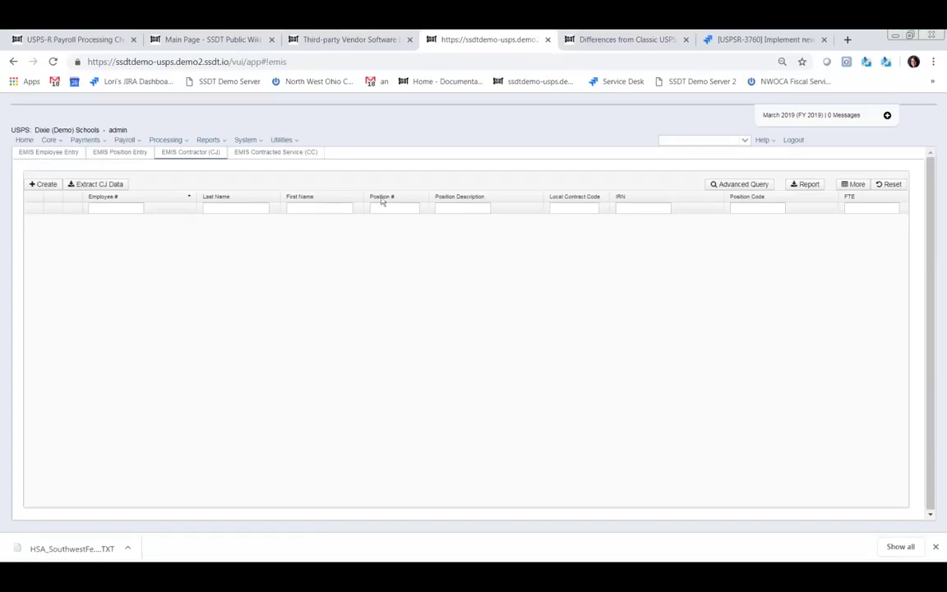
{"action": "left_click", "coordinate": [51, 140]}
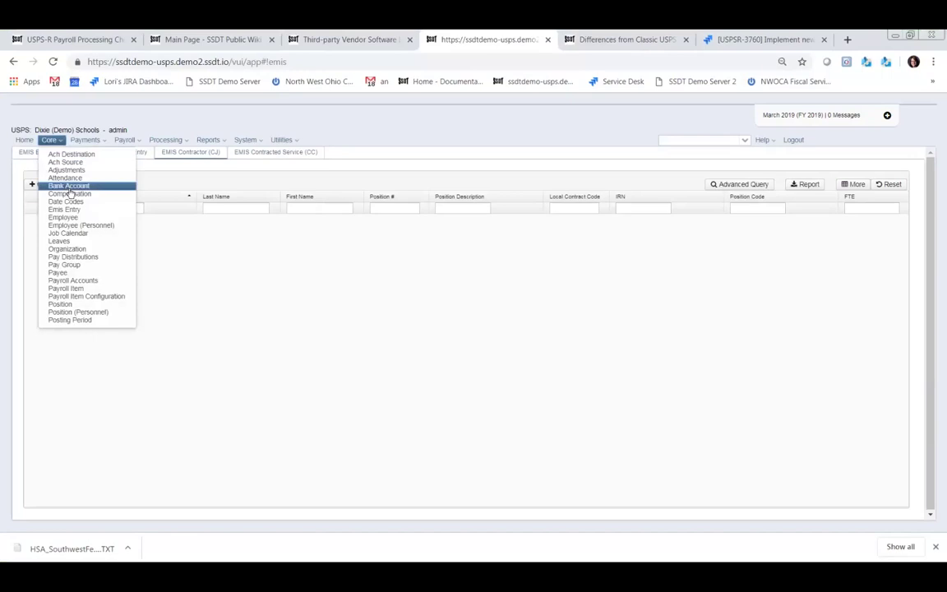
{"action": "left_click", "coordinate": [63, 221]}
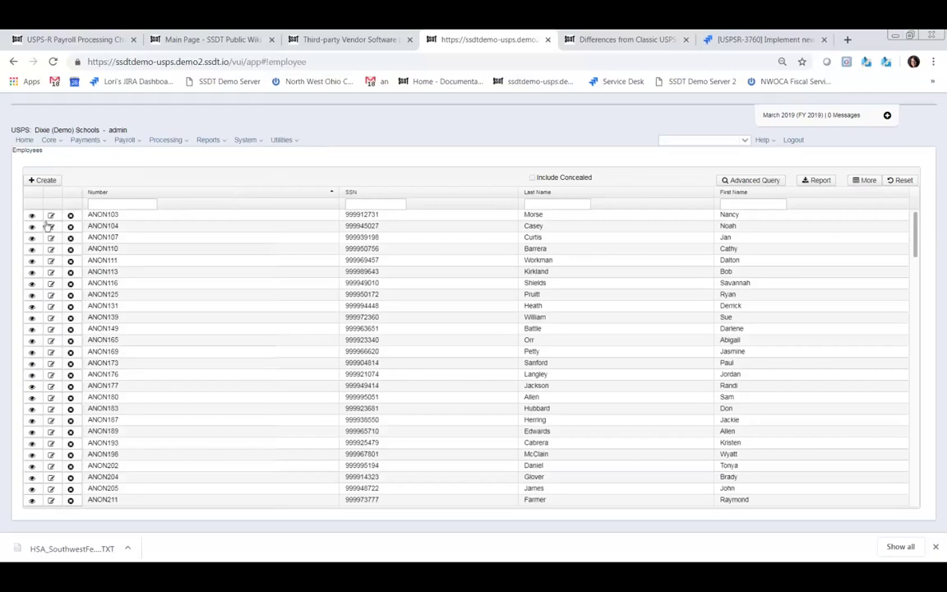
- Start a blank new employee form, scroll through its fields, and close it unsaved
{"action": "left_click", "coordinate": [44, 180]}
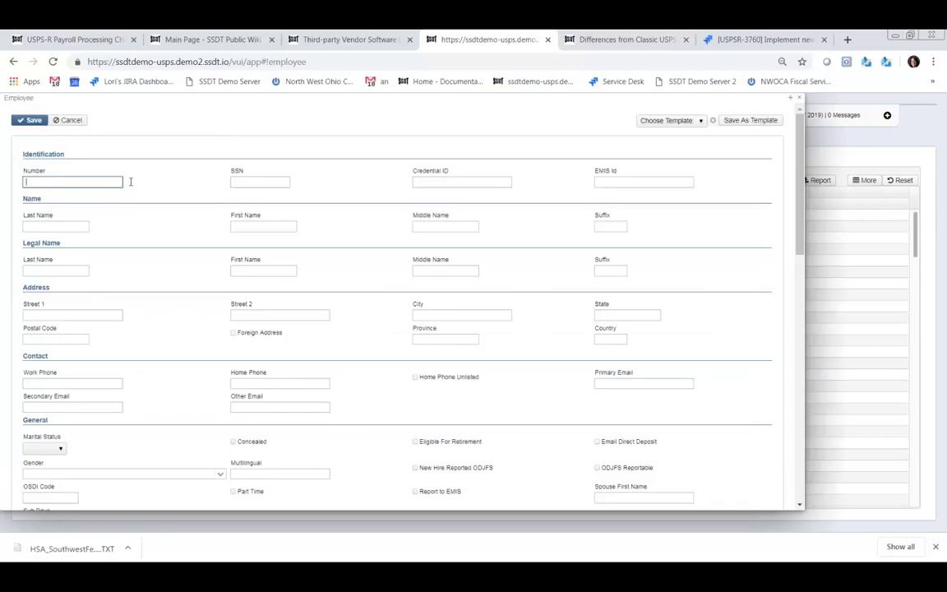
{"action": "scroll", "coordinate": [367, 233], "scroll_direction": "down", "scroll_amount": 5}
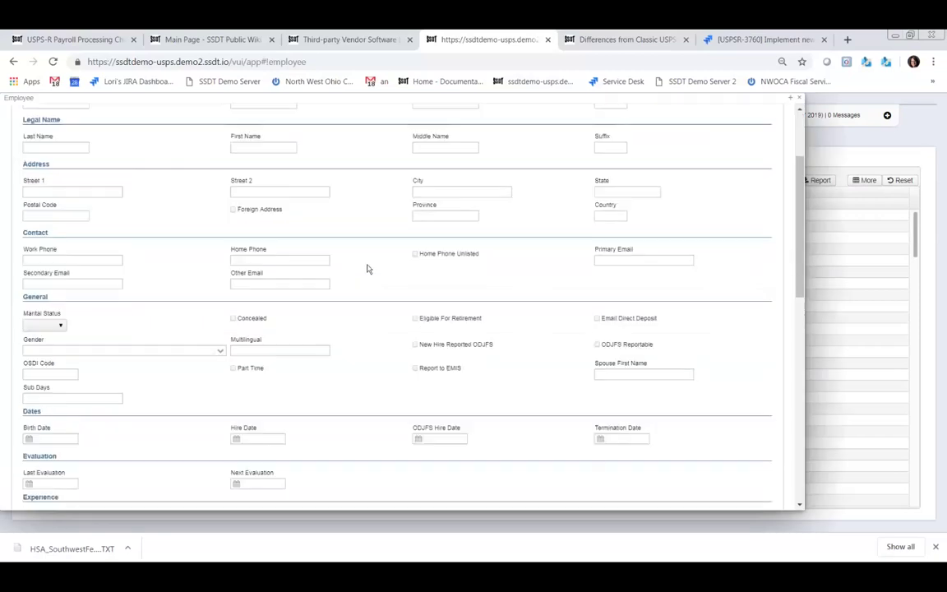
{"action": "scroll", "coordinate": [370, 275], "scroll_direction": "down", "scroll_amount": 3}
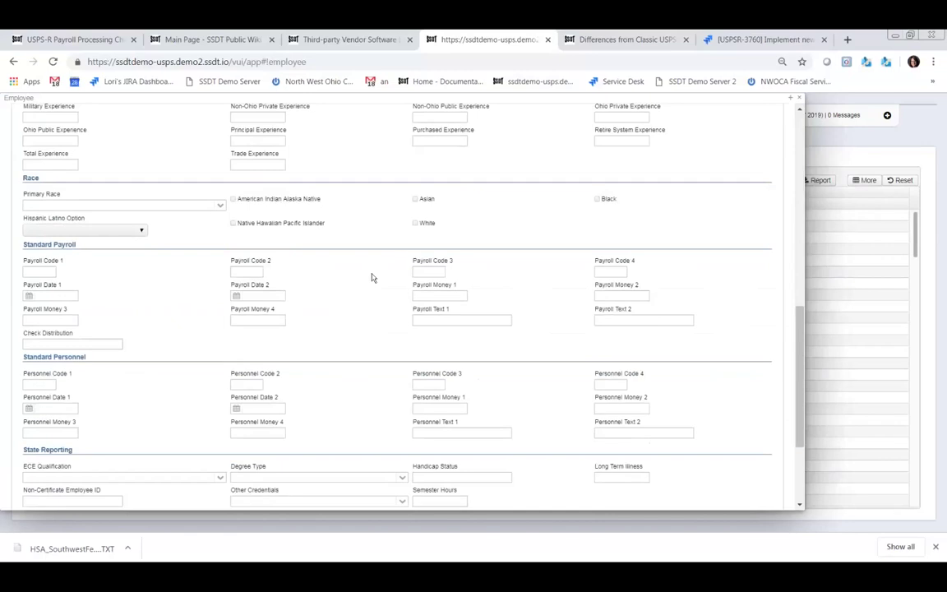
{"action": "scroll", "coordinate": [371, 277], "scroll_direction": "down", "scroll_amount": 3}
{"action": "scroll", "coordinate": [374, 274], "scroll_direction": "up", "scroll_amount": 3}
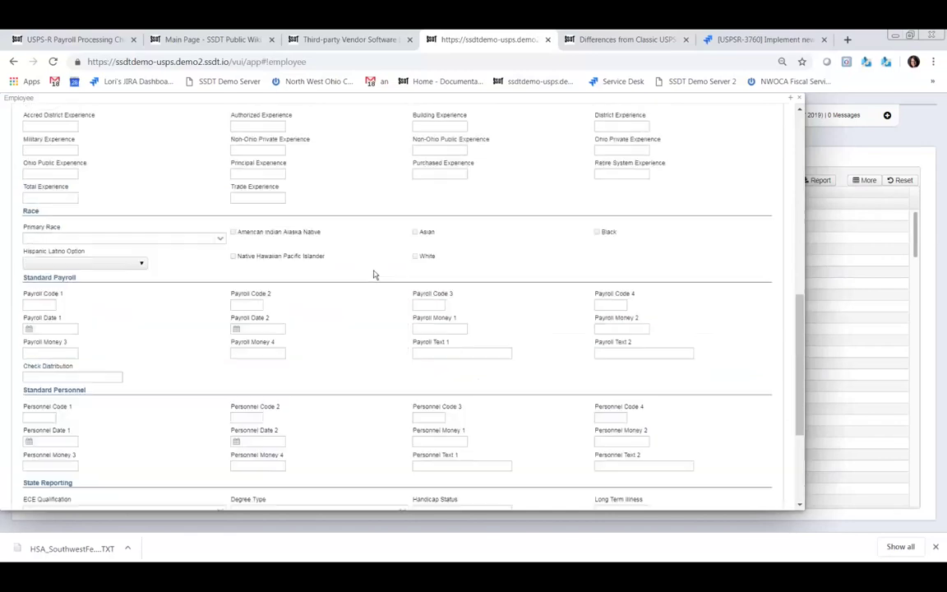
{"action": "scroll", "coordinate": [367, 255], "scroll_direction": "up", "scroll_amount": 5}
{"action": "scroll", "coordinate": [309, 228], "scroll_direction": "up", "scroll_amount": 3}
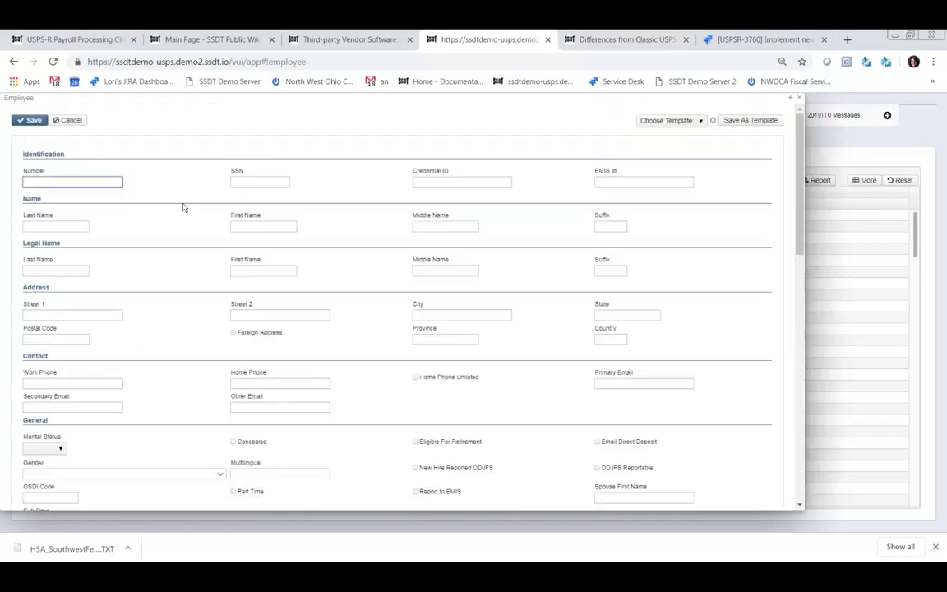
{"action": "left_click", "coordinate": [800, 101]}
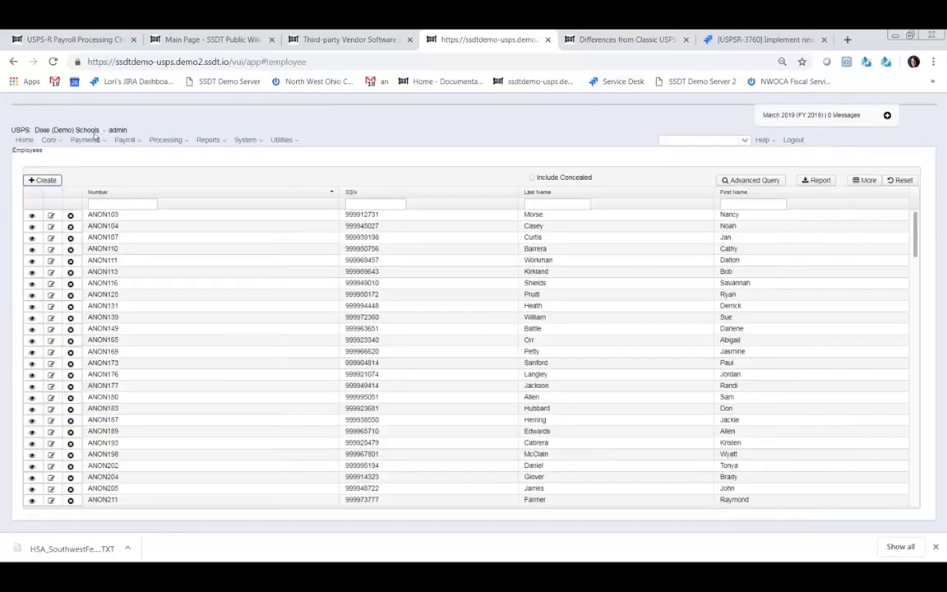
- Open the first employee's record from Core > Employee (Personnel), check the Fingerprinting field, and close it
{"action": "left_click", "coordinate": [49, 140]}
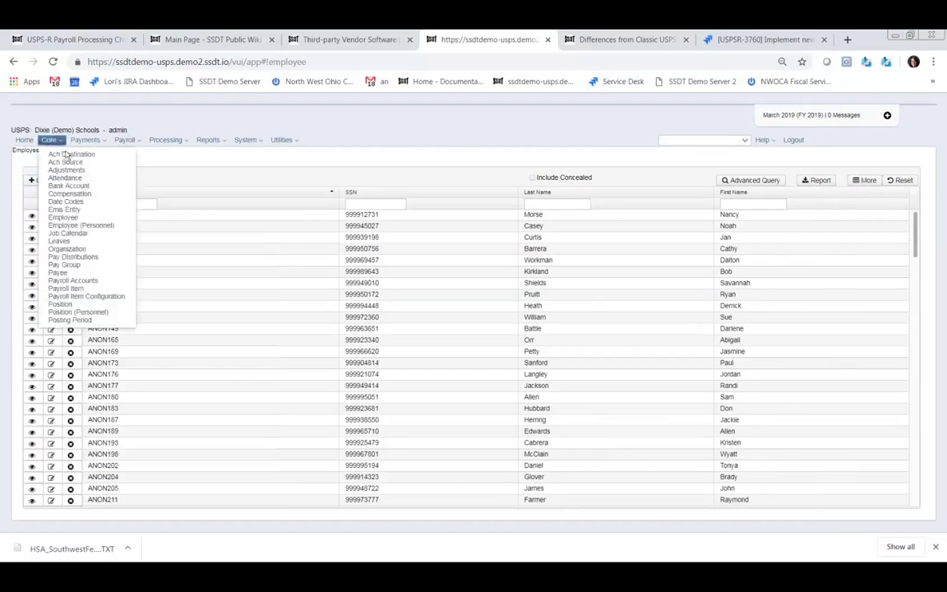
{"action": "left_click", "coordinate": [71, 226]}
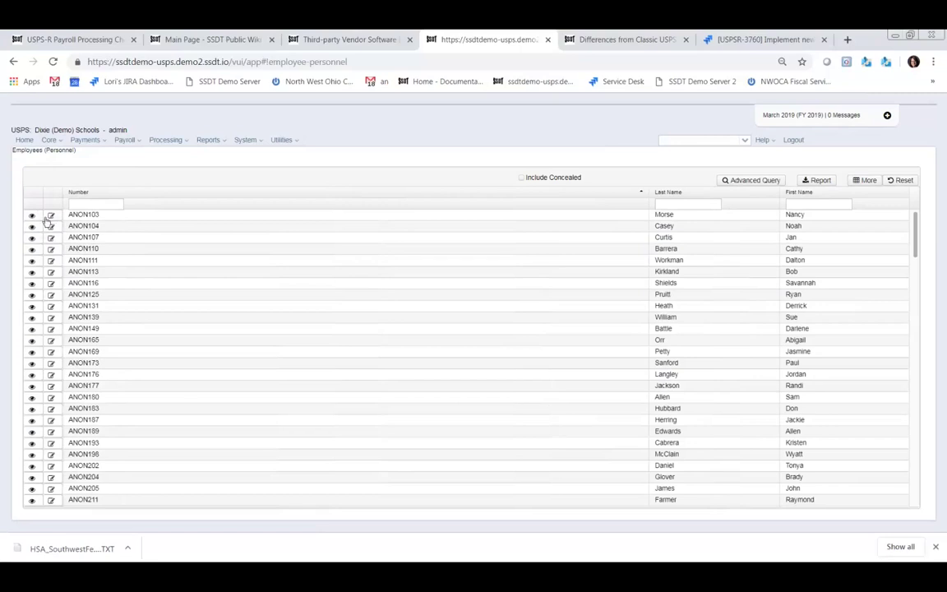
{"action": "left_click", "coordinate": [52, 215]}
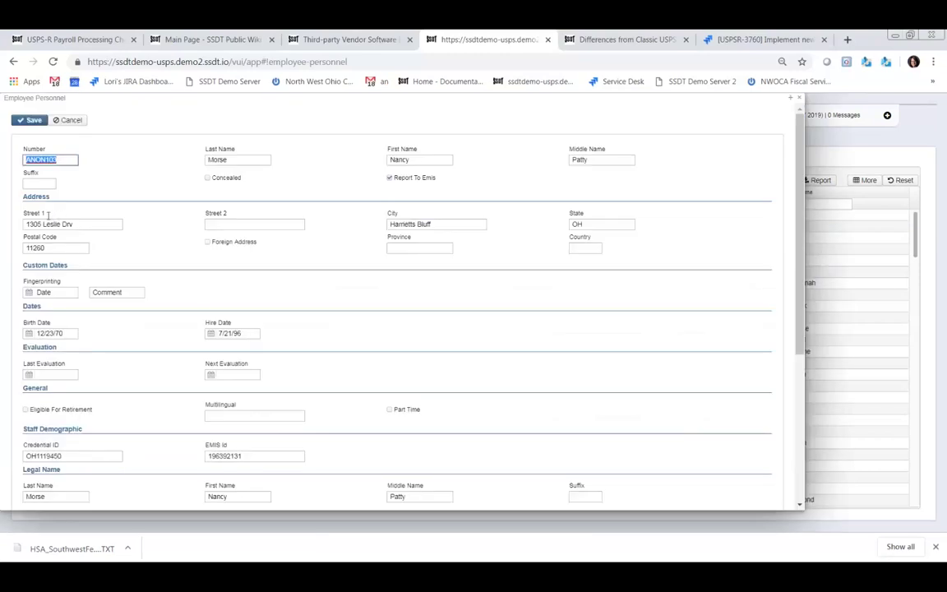
{"action": "scroll", "coordinate": [264, 292], "scroll_direction": "down", "scroll_amount": 3}
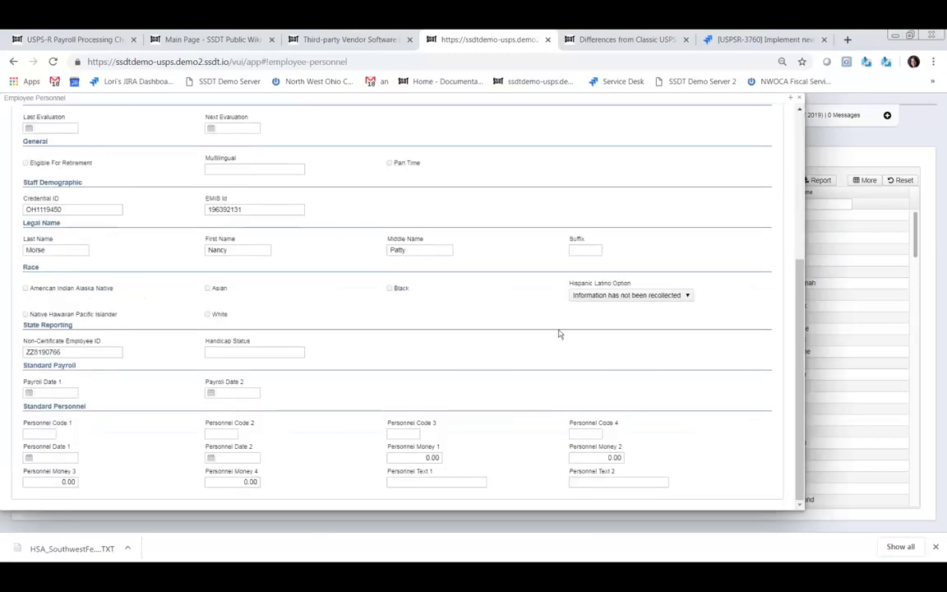
{"action": "scroll", "coordinate": [636, 345], "scroll_direction": "up", "scroll_amount": 3}
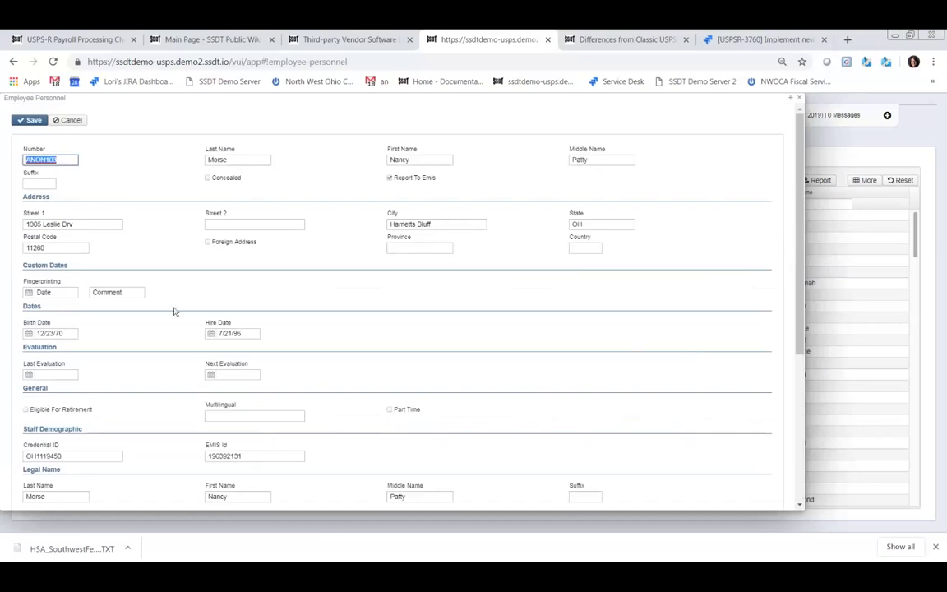
{"action": "left_click", "coordinate": [803, 100]}
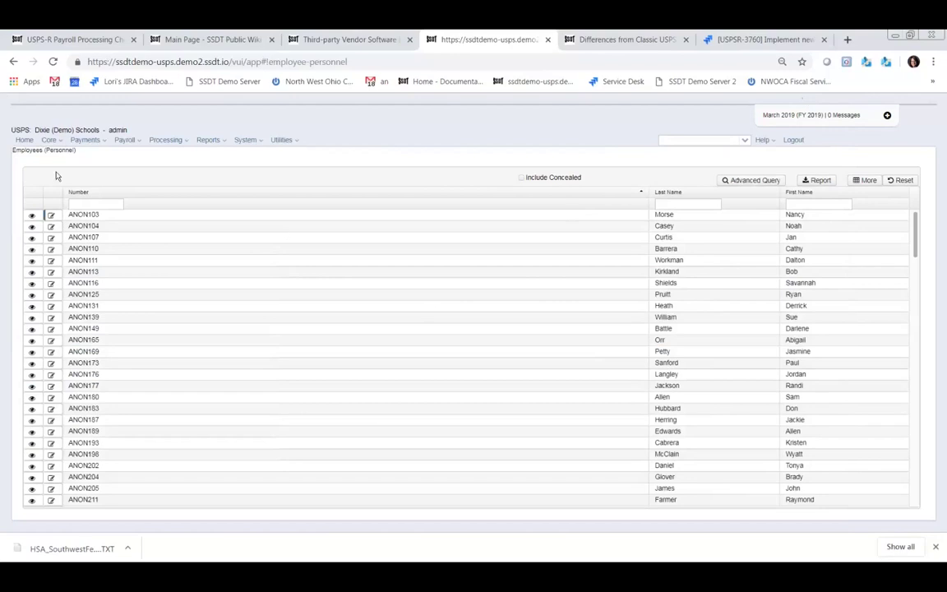
- Open Core > Job Calendar, discard a new calendar, and open the dnb calendar for editing
{"action": "left_click", "coordinate": [61, 141]}
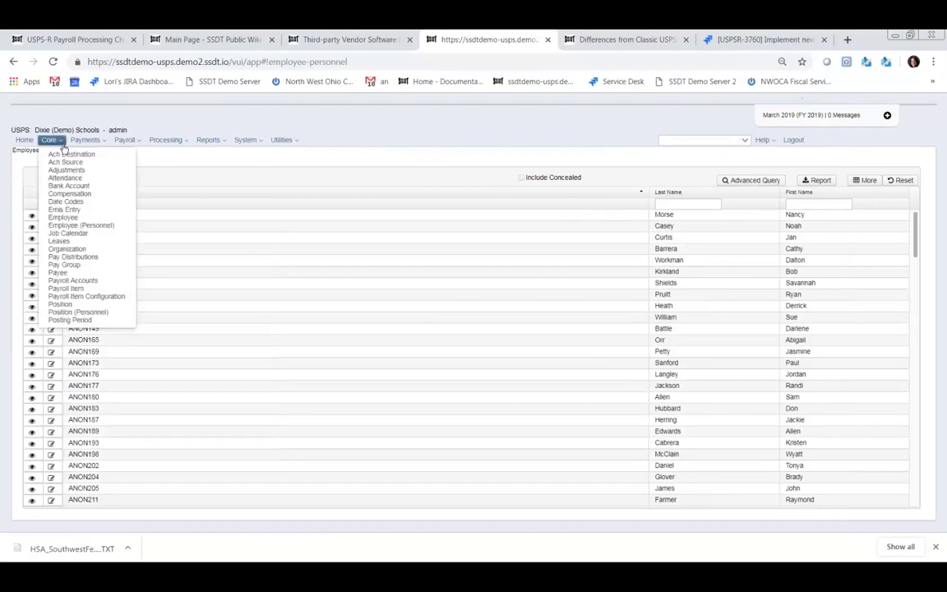
{"action": "left_click", "coordinate": [65, 234]}
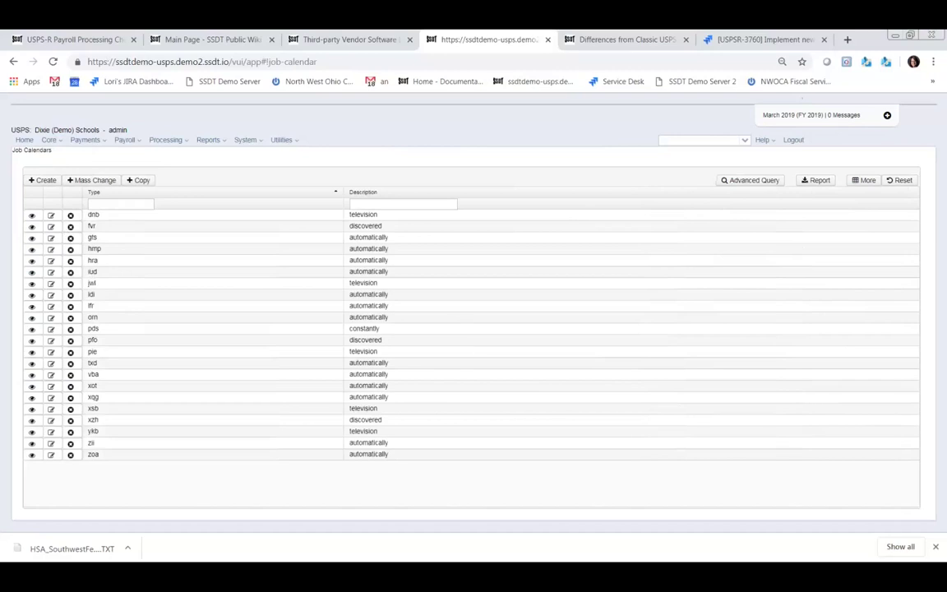
{"action": "left_click", "coordinate": [43, 180]}
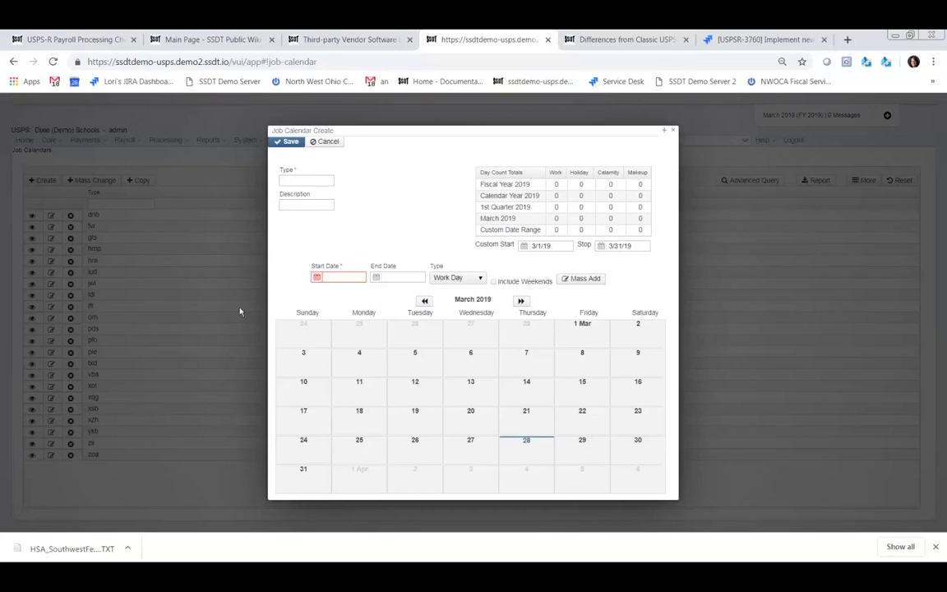
{"action": "left_click", "coordinate": [673, 133]}
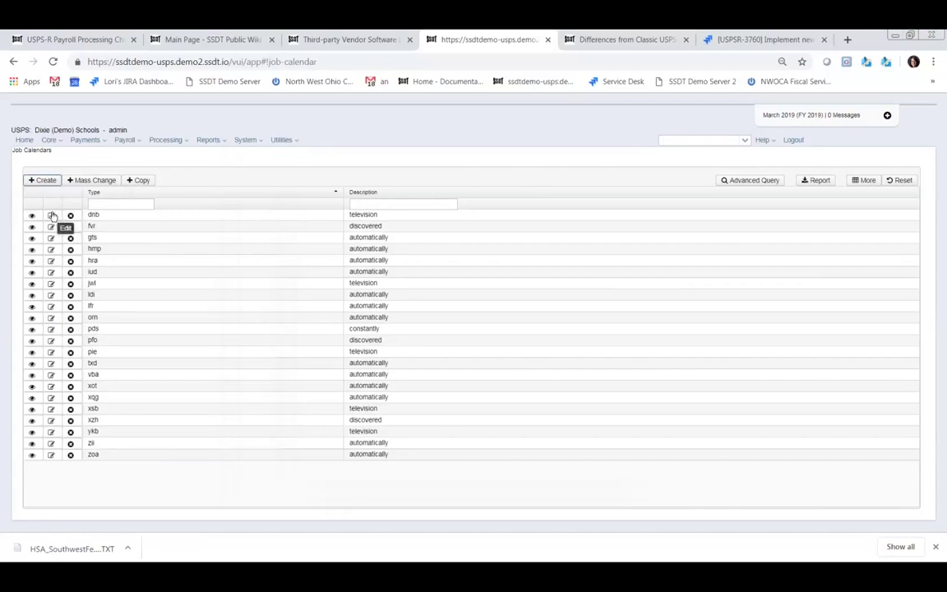
{"action": "left_click", "coordinate": [52, 215]}
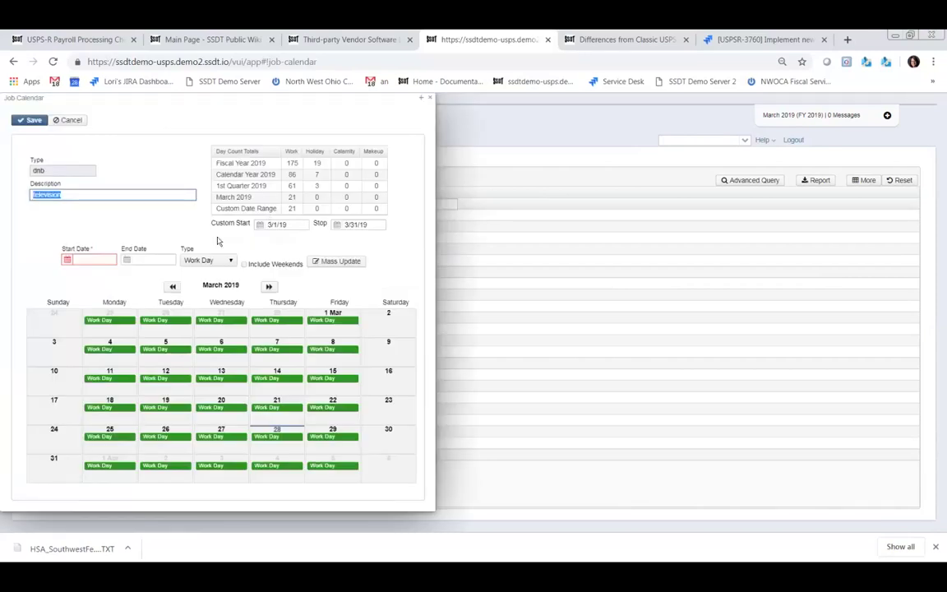
- Enter a dnb date range of 8/13/19 to 05/20/20, leaving weekends excluded
{"action": "left_click", "coordinate": [87, 259]}
{"action": "type", "text": "8/1"}
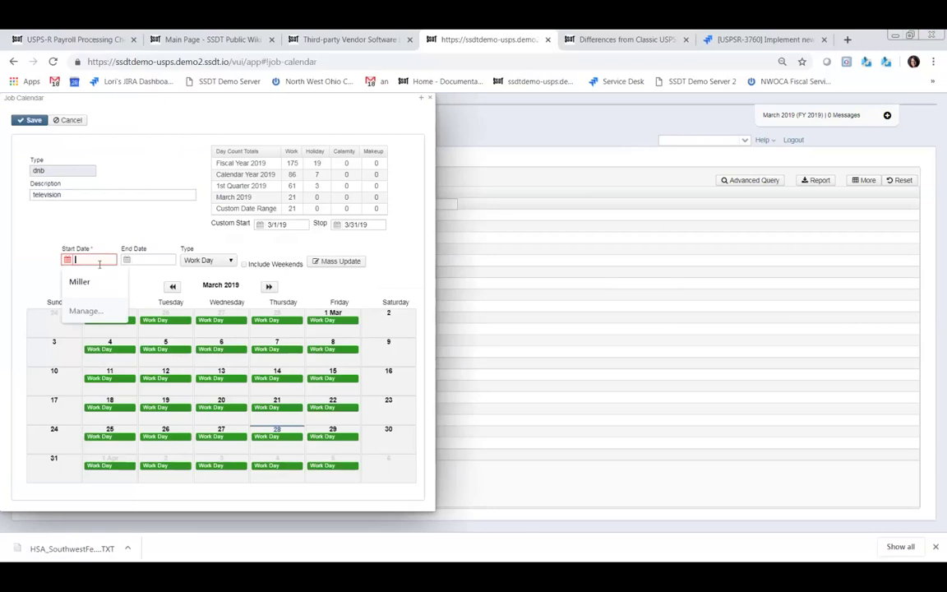
{"action": "type", "text": "3"}
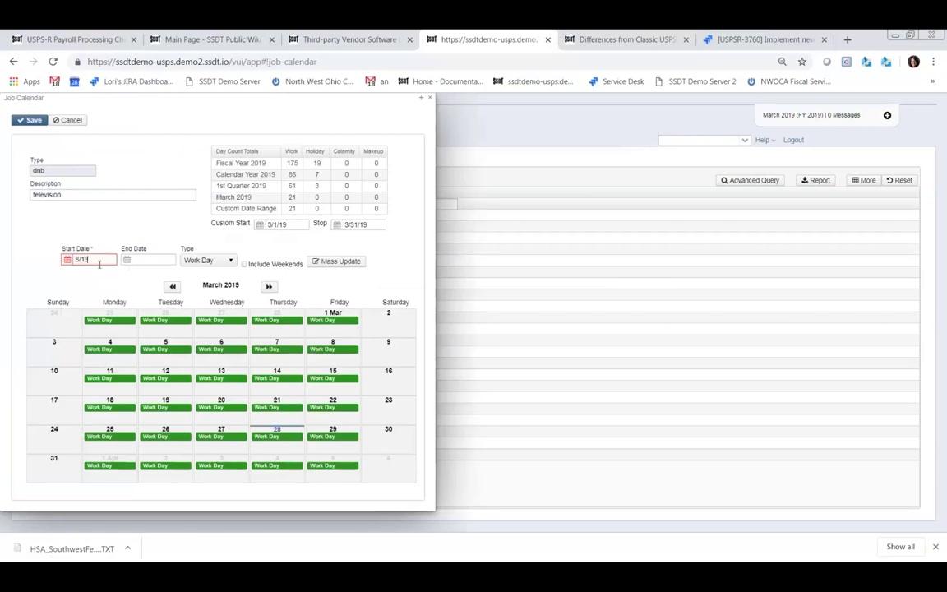
{"action": "type", "text": "/19"}
{"action": "key", "text": "Tab"}
{"action": "type", "text": "0"}
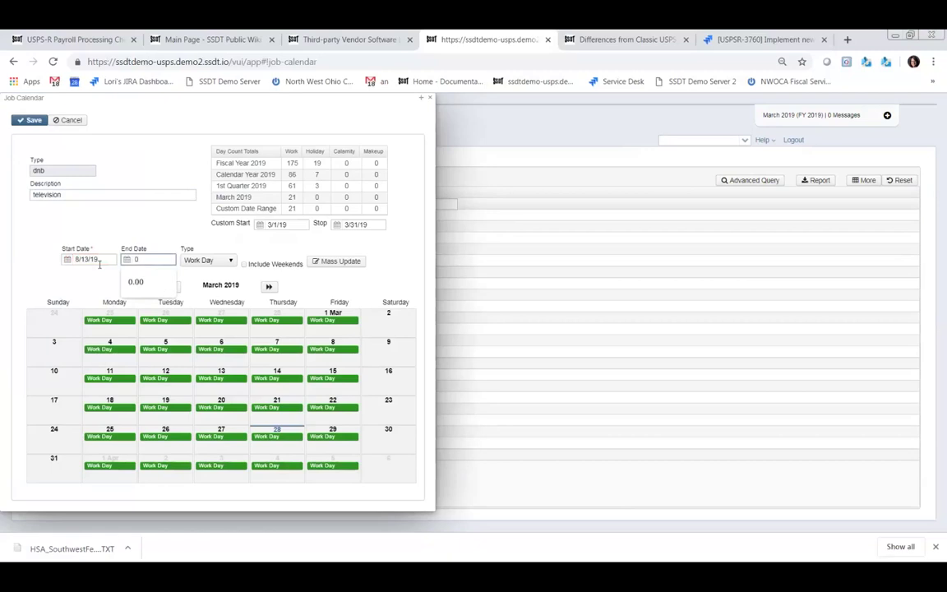
{"action": "type", "text": "5/20/"}
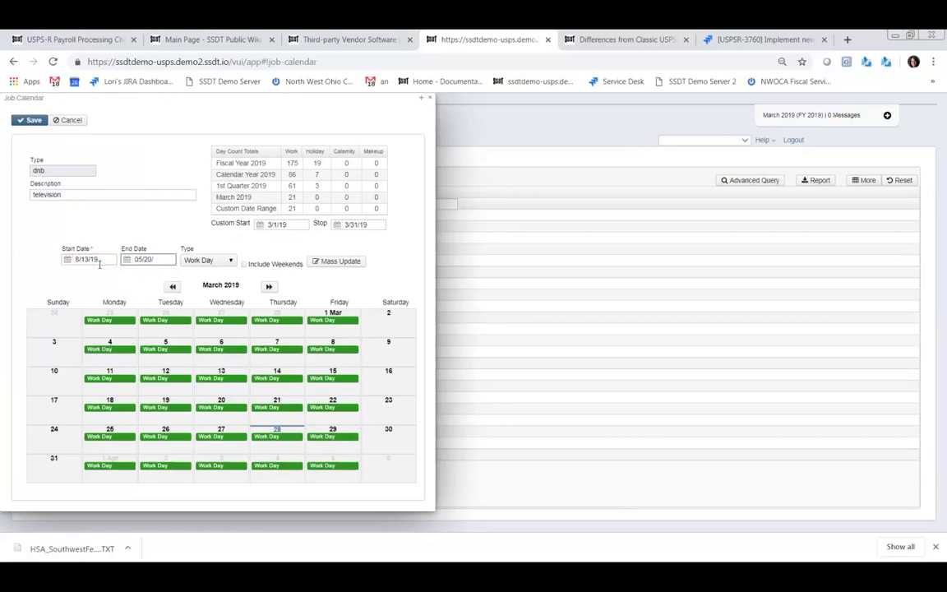
{"action": "type", "text": "20"}
{"action": "left_click", "coordinate": [245, 266]}
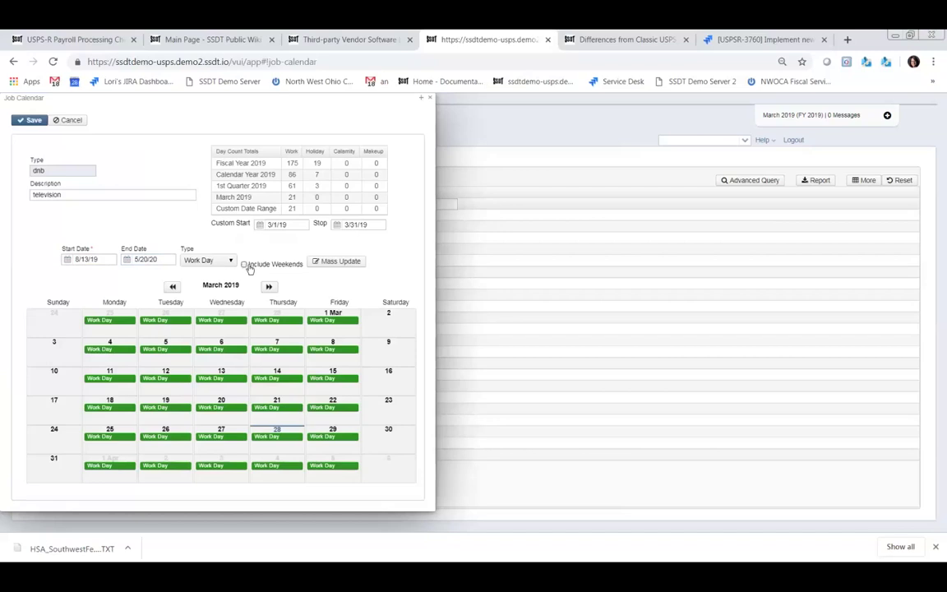
{"action": "left_click", "coordinate": [245, 265]}
- Start a mass update on the dnb calendar, then cancel and discard the changes
{"action": "left_click", "coordinate": [333, 262]}
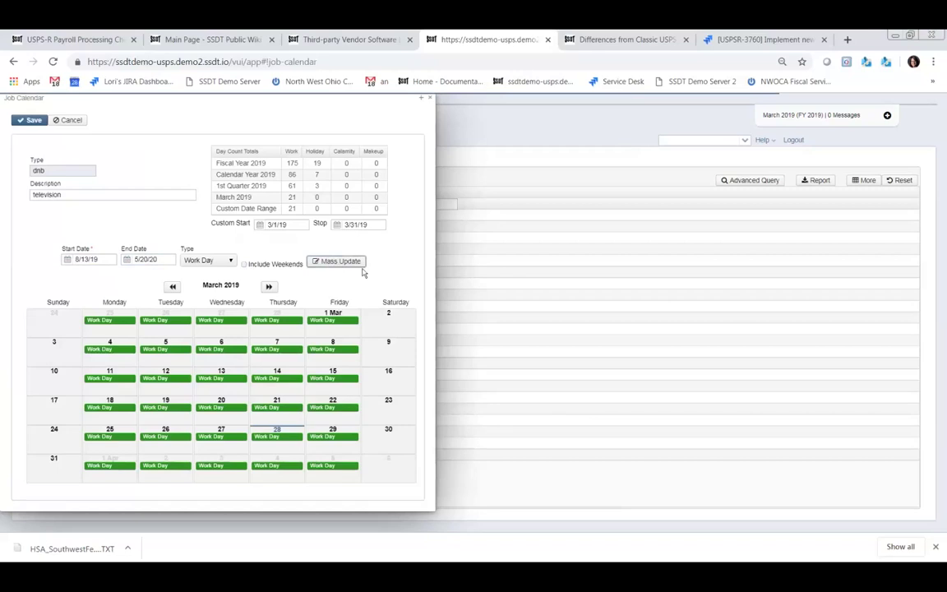
{"action": "left_click", "coordinate": [270, 287]}
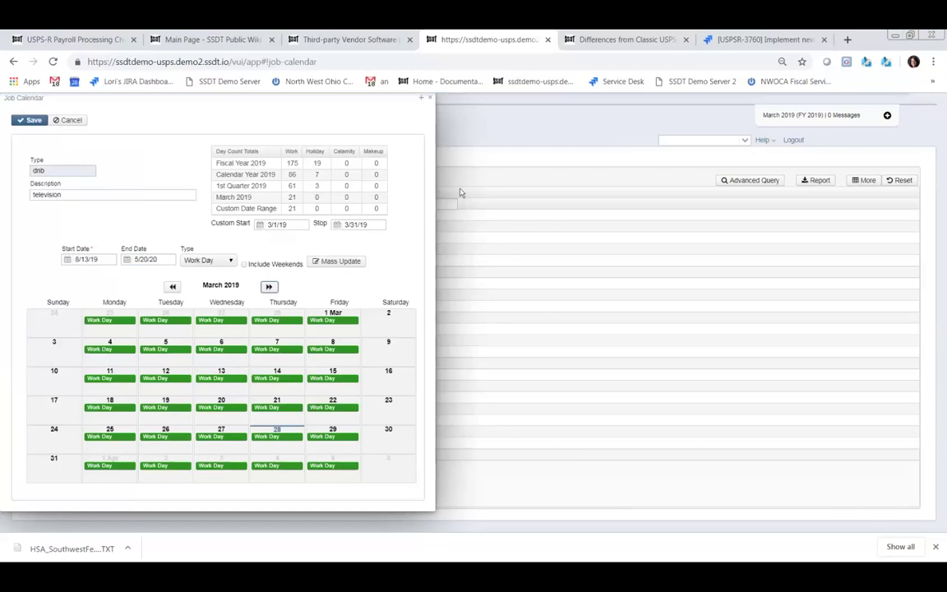
{"action": "left_click", "coordinate": [501, 249]}
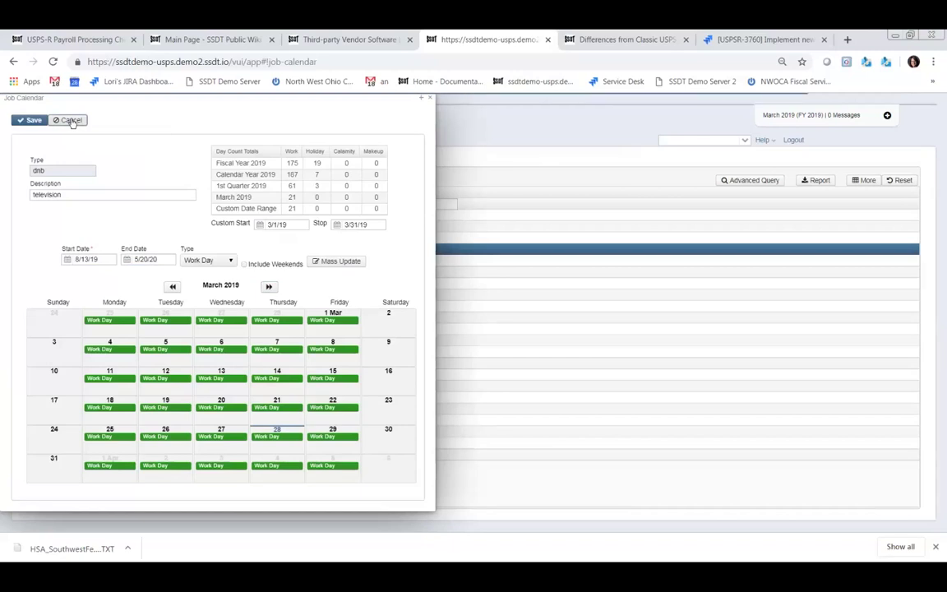
{"action": "left_click", "coordinate": [72, 120]}
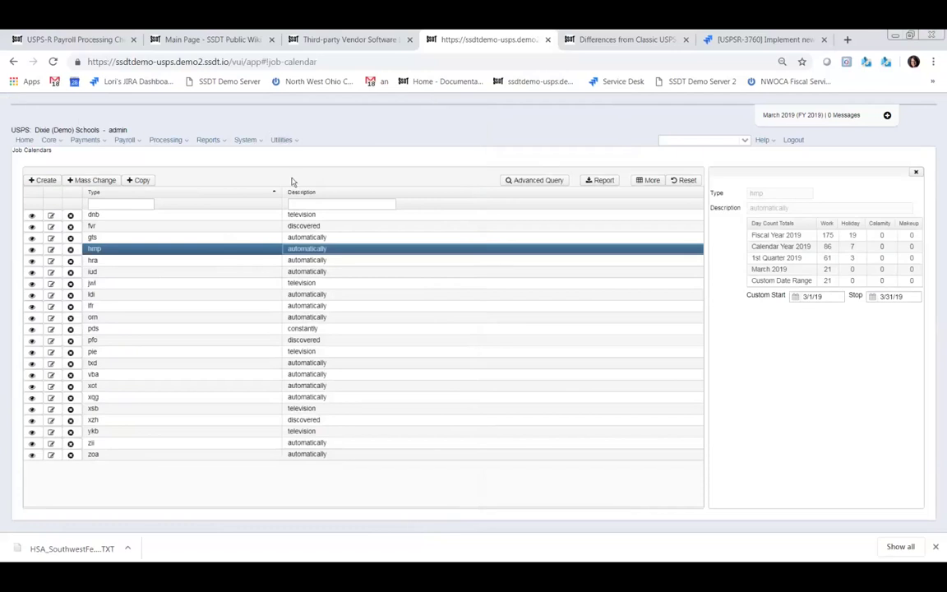
- Reopen the dnb calendar and page forward to September 2019
{"action": "left_click", "coordinate": [51, 216]}
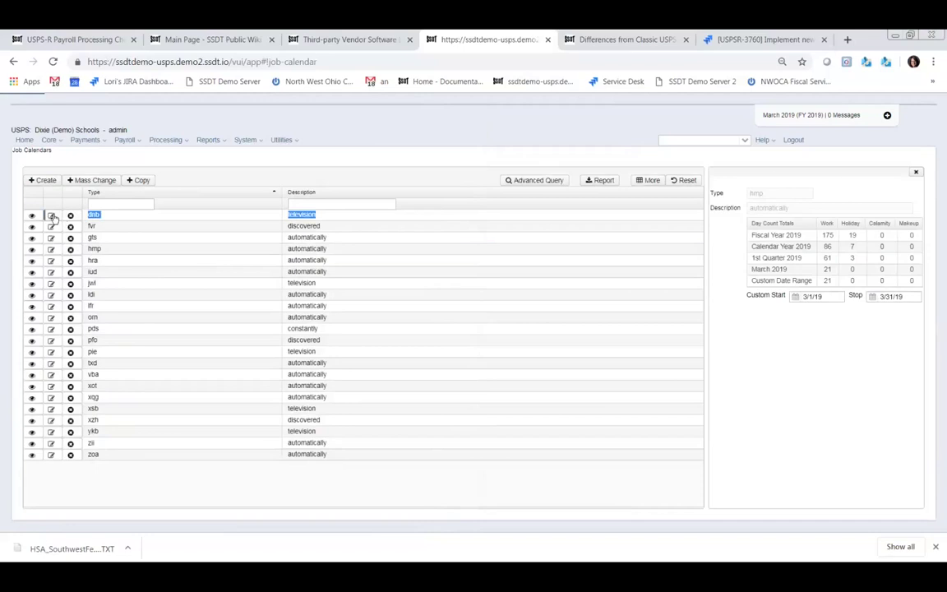
{"action": "left_click", "coordinate": [51, 216]}
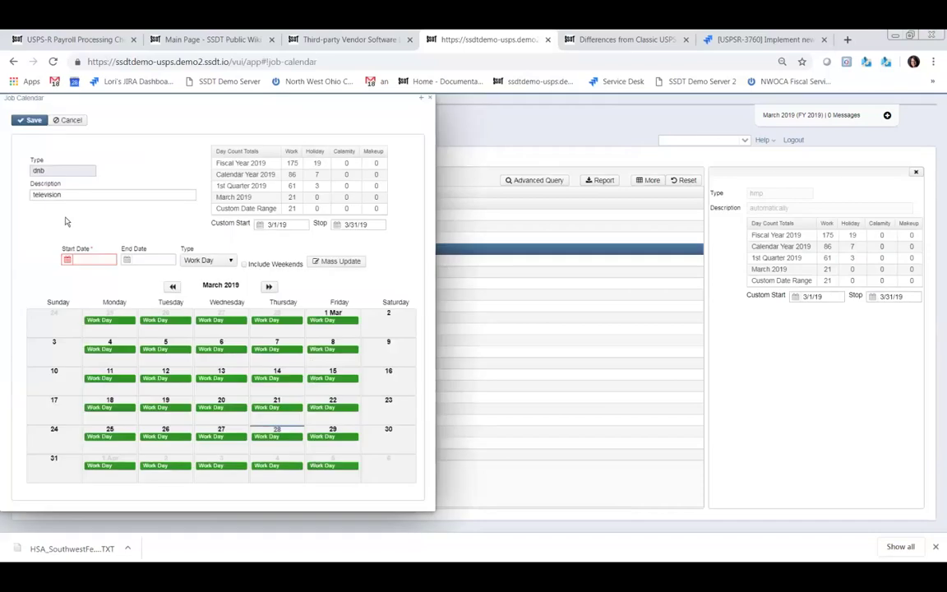
{"action": "left_click", "coordinate": [269, 286]}
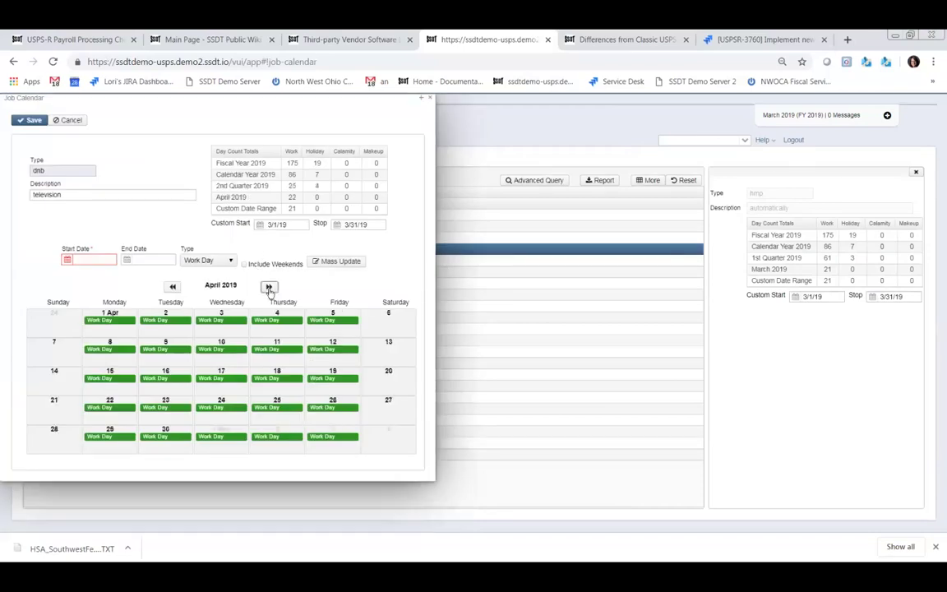
{"action": "left_click", "coordinate": [269, 288]}
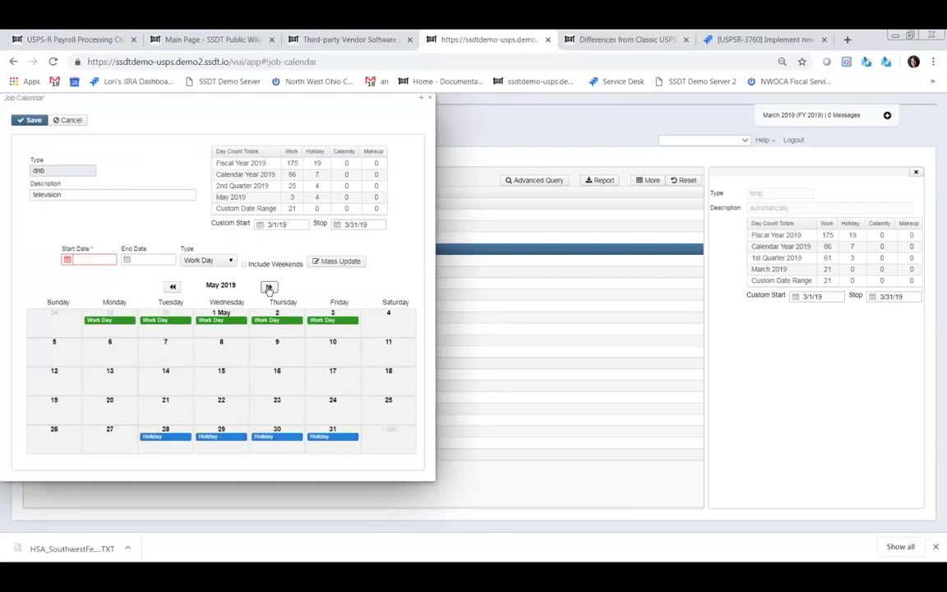
{"action": "left_click", "coordinate": [269, 288]}
{"action": "left_click", "coordinate": [269, 288]}
{"action": "left_click", "coordinate": [268, 288]}
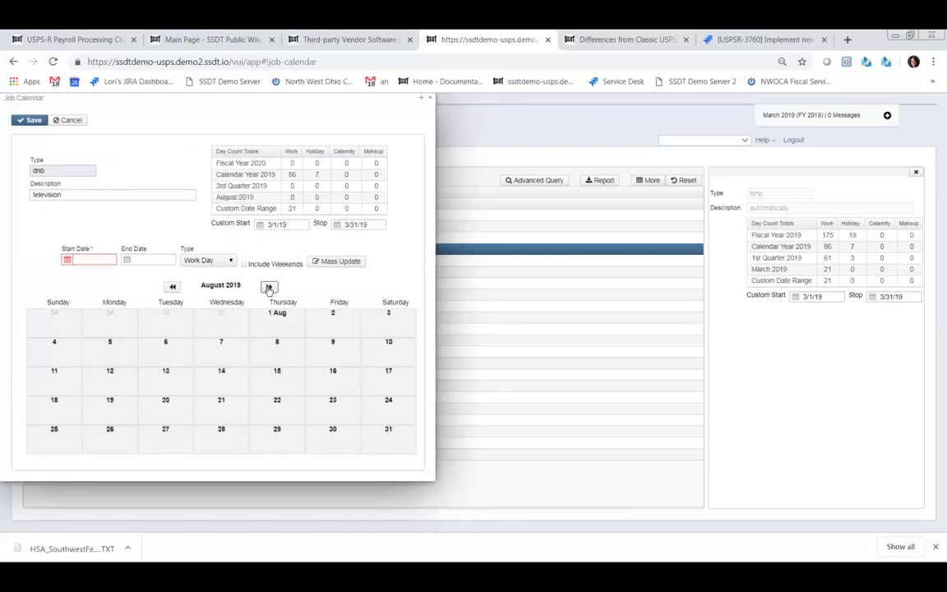
{"action": "left_click", "coordinate": [269, 288]}
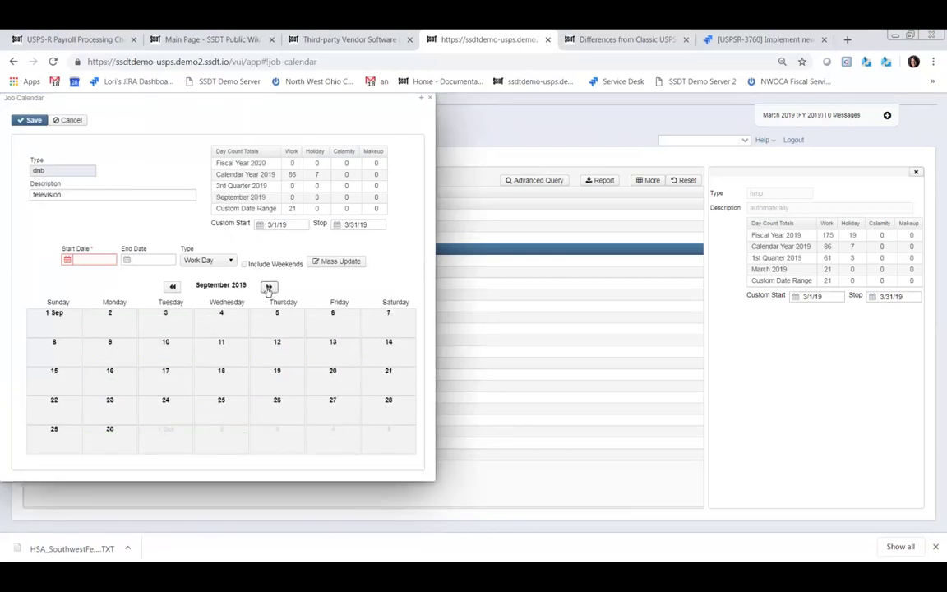
- Mass update weekdays from 08/20/19 to 12/31/19 as Work Days on the dnb calendar
{"action": "left_click", "coordinate": [83, 259]}
{"action": "type", "text": "08/20/19"}
{"action": "key", "text": "Tab"}
{"action": "type", "text": "12/31/19"}
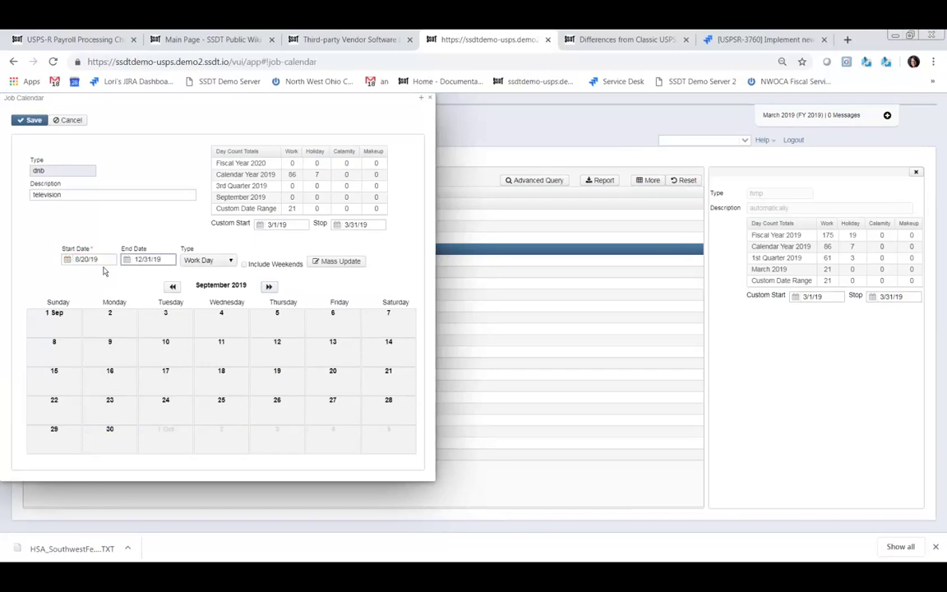
{"action": "left_click", "coordinate": [321, 261]}
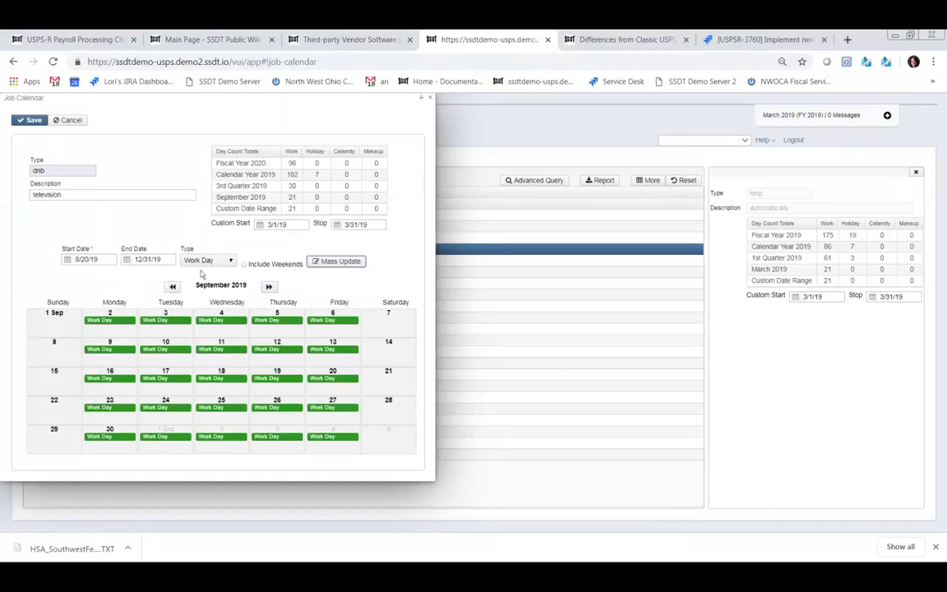
{"action": "left_click", "coordinate": [104, 258]}
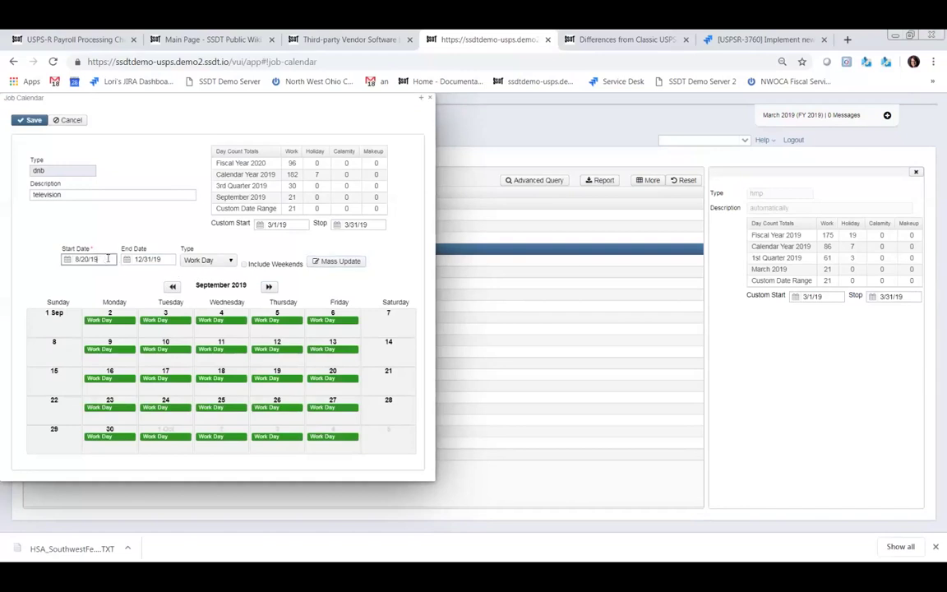
- Enter a range ending 12/31/19 with day type Holiday and apply the mass update
{"action": "key", "text": "BackSpace"}
{"action": "key", "text": "BackSpace"}
{"action": "key", "text": "BackSpace"}
{"action": "key", "text": "BackSpace"}
{"action": "key", "text": "BackSpace"}
{"action": "key", "text": "BackSpace"}
{"action": "key", "text": "BackSpace"}
{"action": "type", "text": "11/21/19"}
{"action": "key", "text": "Tab"}
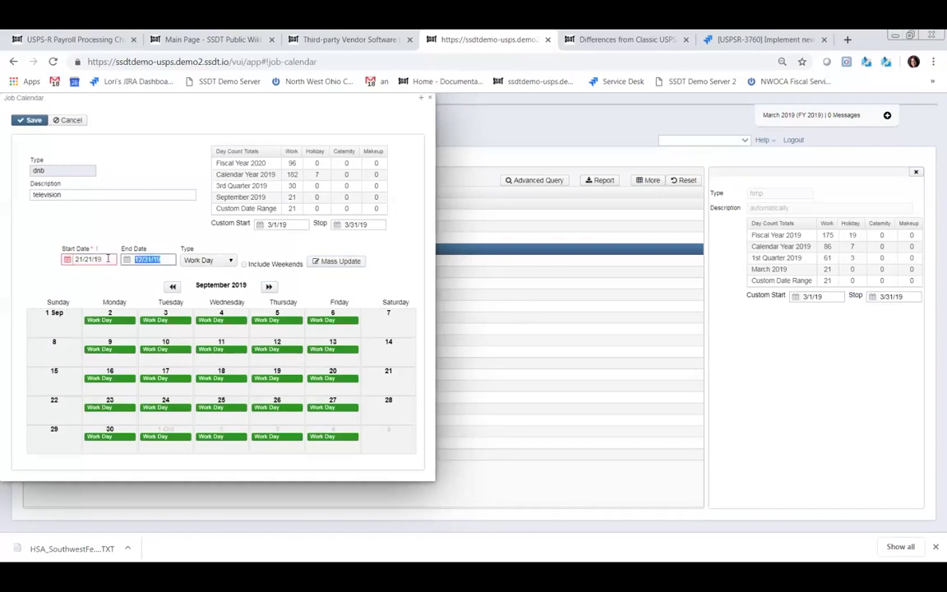
{"action": "type", "text": "12/31"}
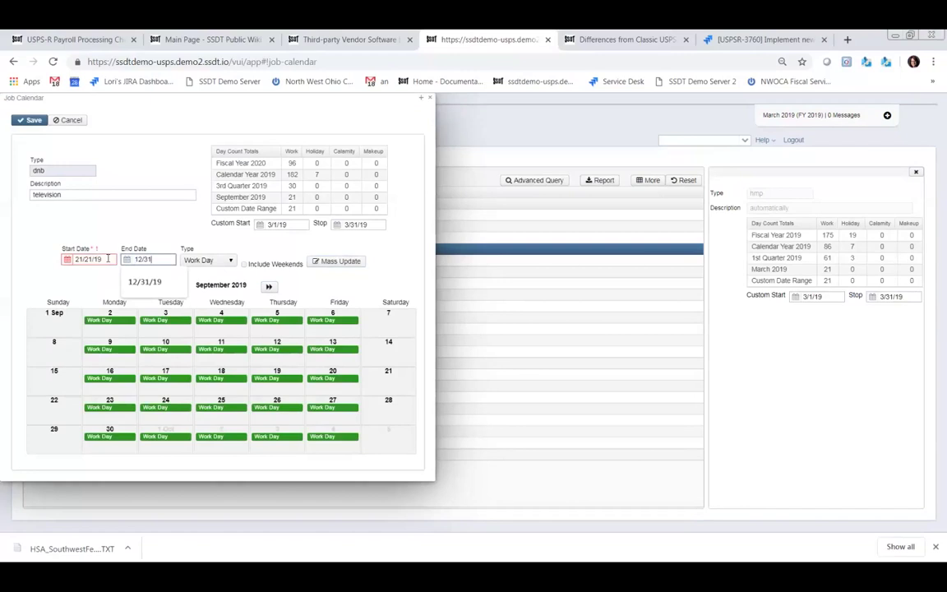
{"action": "type", "text": "/19"}
{"action": "left_click", "coordinate": [112, 205]}
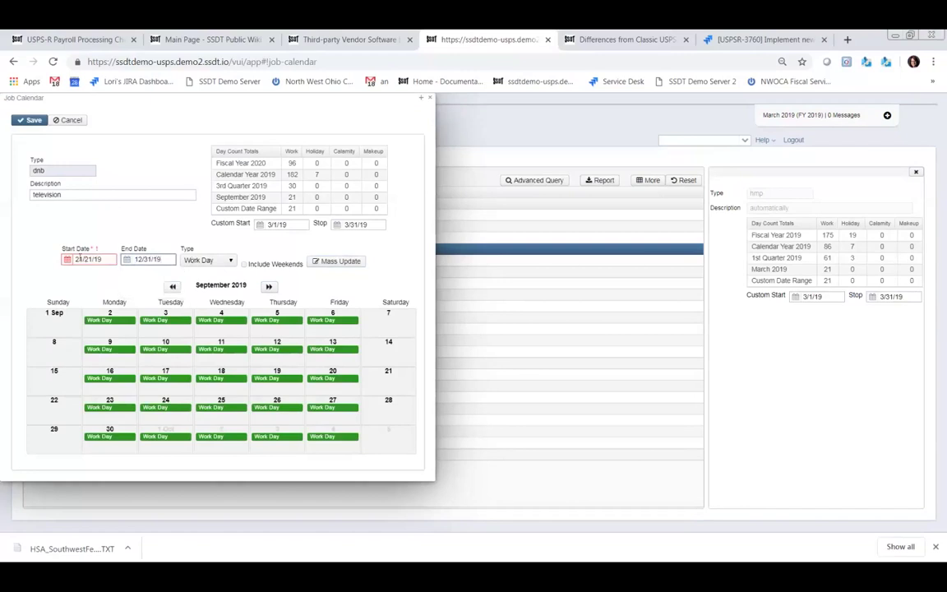
{"action": "left_click", "coordinate": [85, 259]}
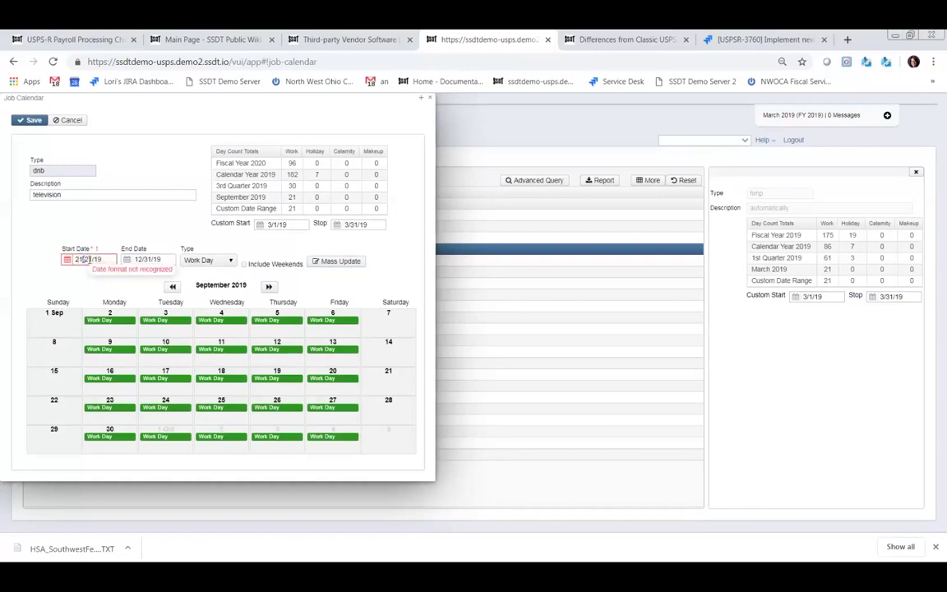
{"action": "type", "text": "/2"}
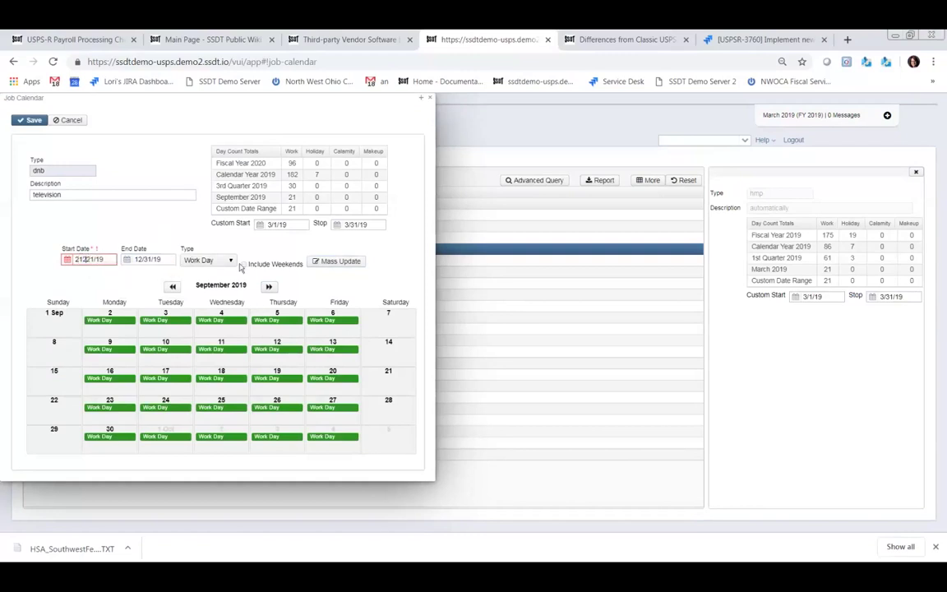
{"action": "left_click", "coordinate": [215, 260]}
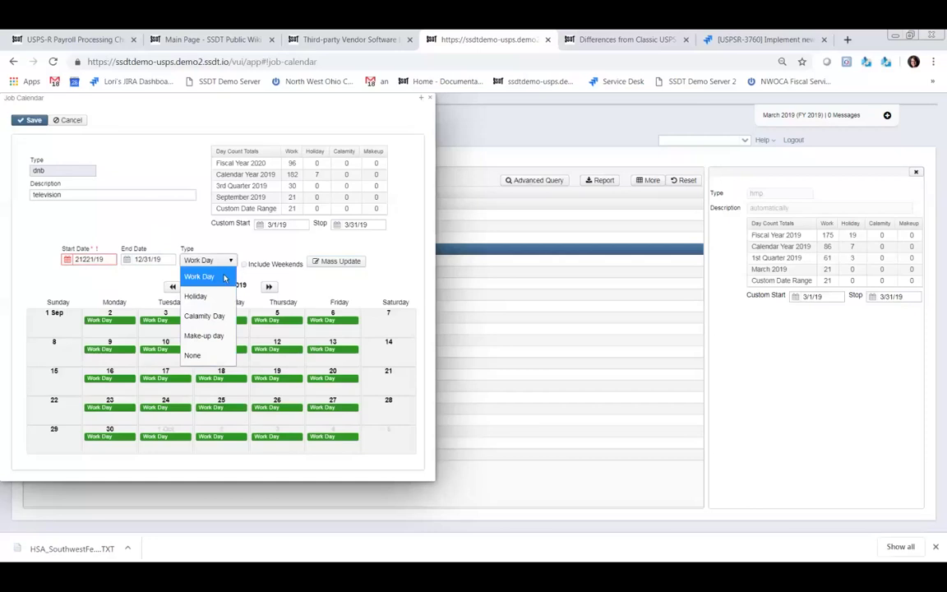
{"action": "left_click", "coordinate": [196, 296]}
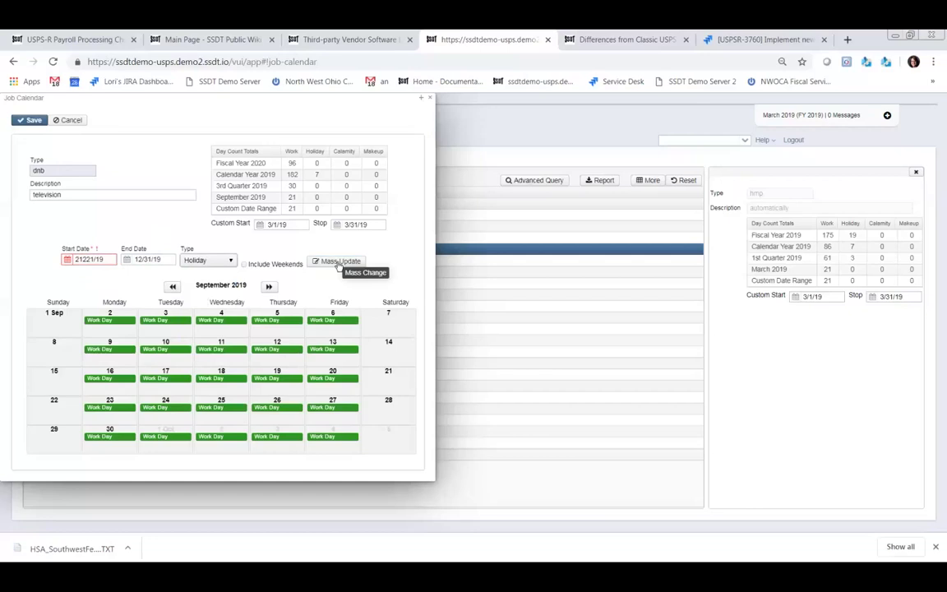
{"action": "left_click", "coordinate": [337, 261]}
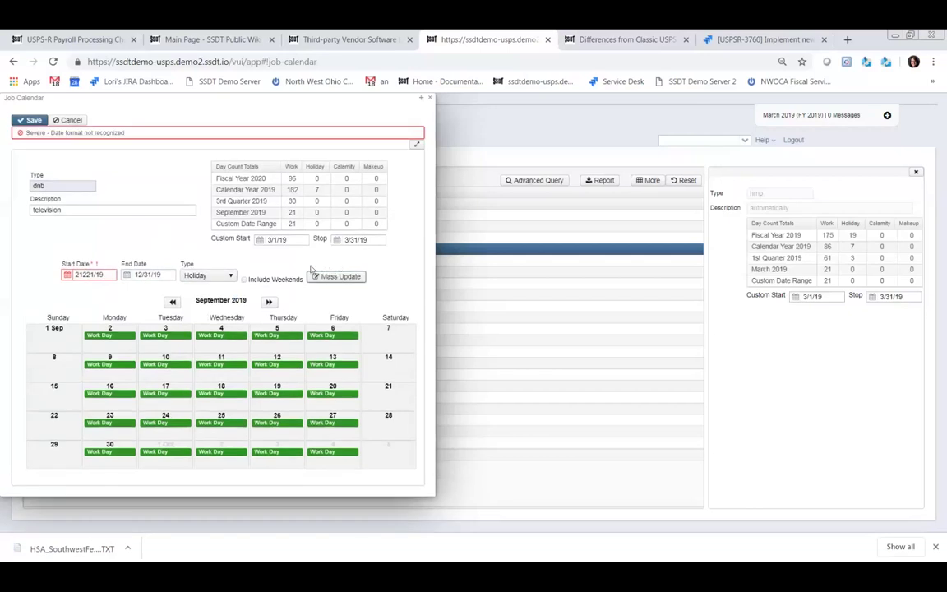
- Correct the start date to 12/21/19 and reapply Holiday through 12/31/19
{"action": "triple_click", "coordinate": [89, 274]}
{"action": "left_click", "coordinate": [87, 276]}
{"action": "key", "text": "BackSpace"}
{"action": "key", "text": "BackSpace"}
{"action": "key", "text": "BackSpace"}
{"action": "key", "text": "BackSpace"}
{"action": "key", "text": "BackSpace"}
{"action": "key", "text": "BackSpace"}
{"action": "key", "text": "BackSpace"}
{"action": "key", "text": "BackSpace"}
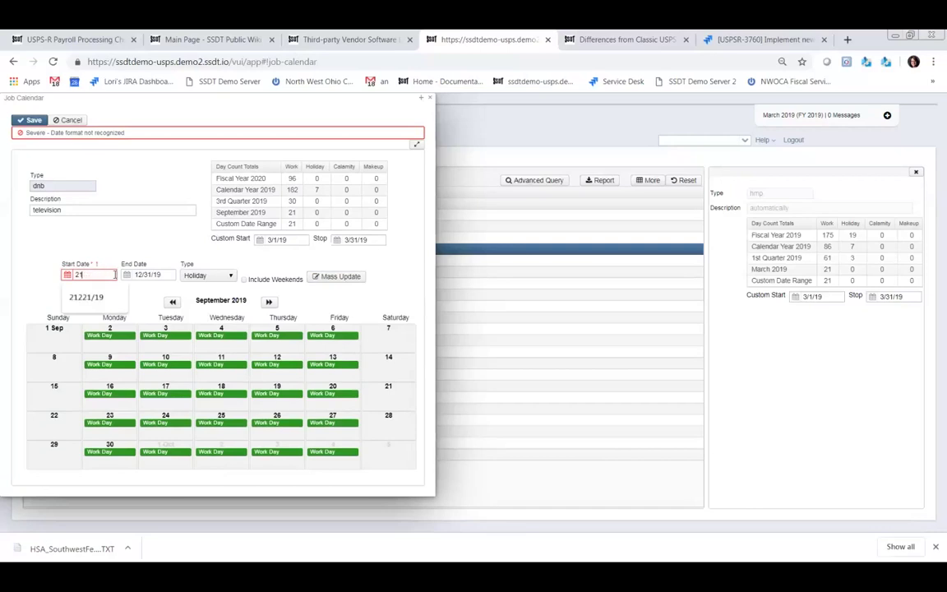
{"action": "type", "text": "12/21/19"}
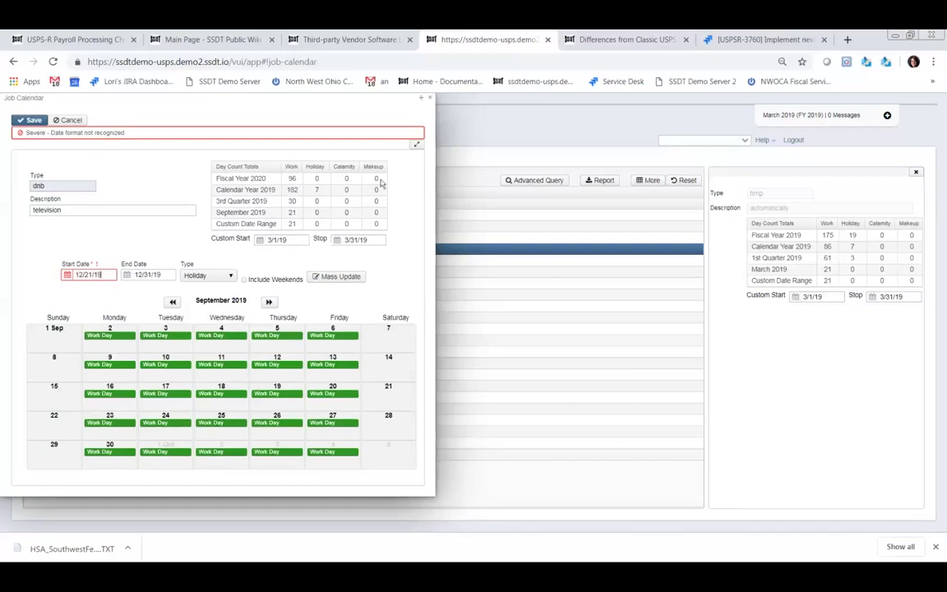
{"action": "left_click", "coordinate": [339, 277]}
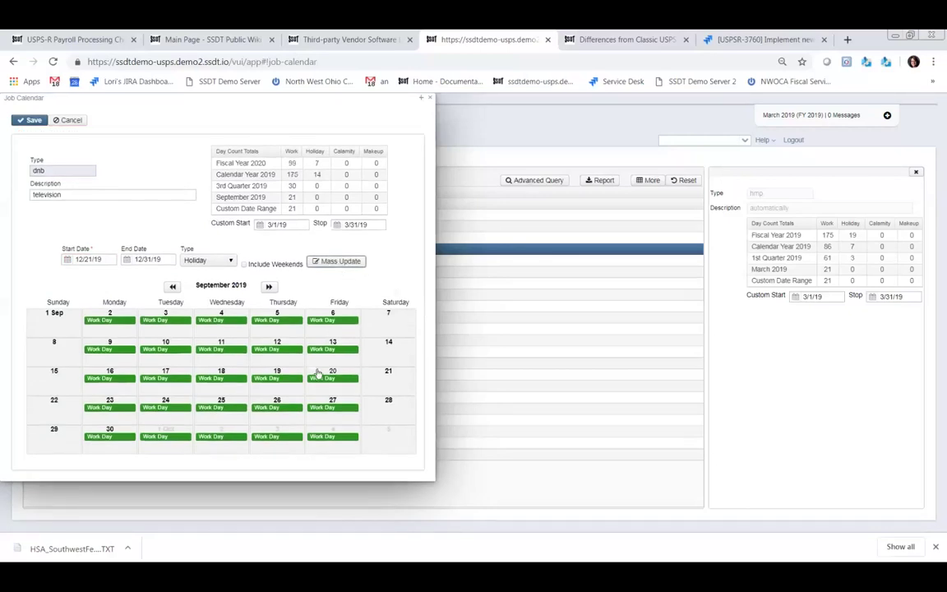
- Page to December 2019, save the dnb calendar, and close it
{"action": "left_click", "coordinate": [268, 287]}
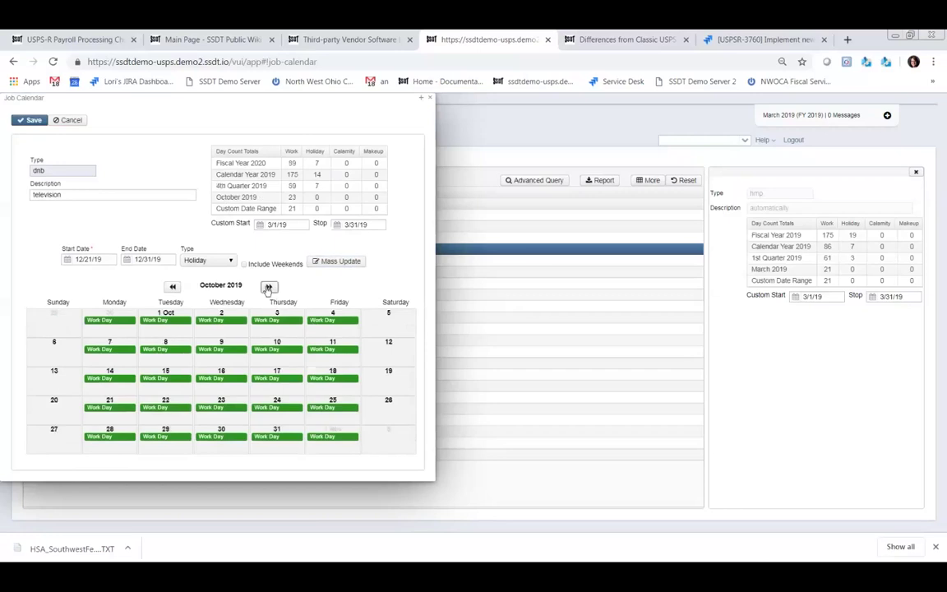
{"action": "left_click", "coordinate": [267, 287]}
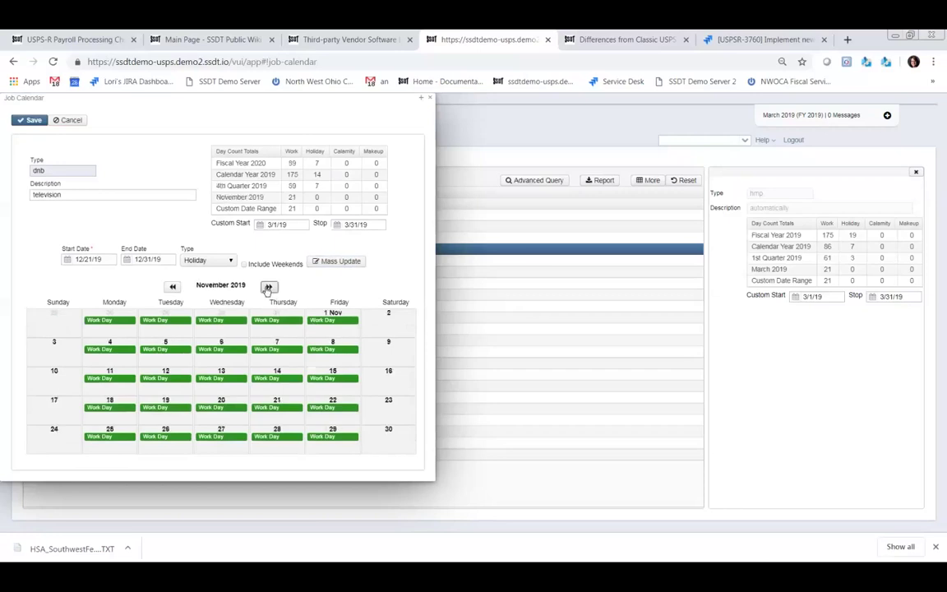
{"action": "left_click", "coordinate": [268, 286]}
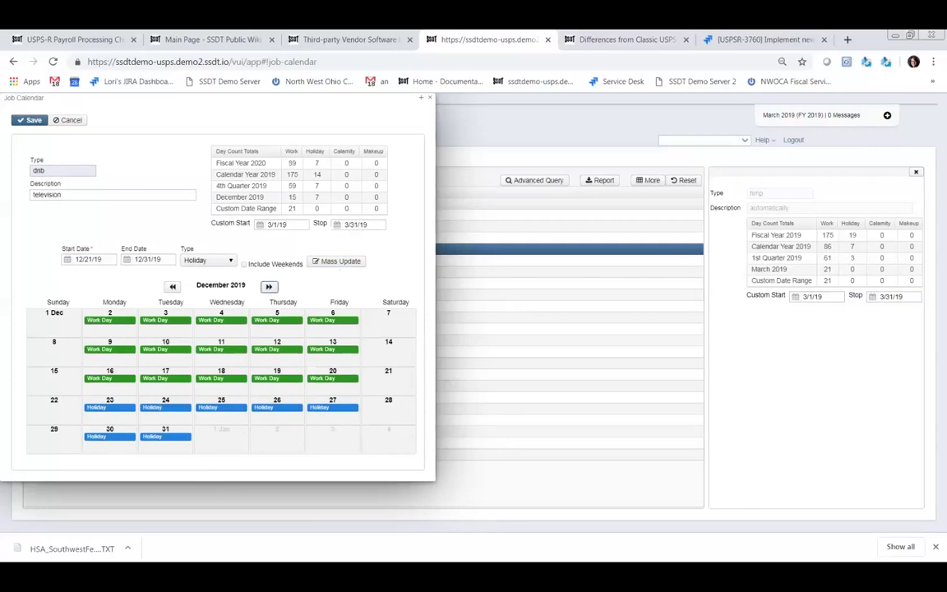
{"action": "left_click", "coordinate": [33, 121]}
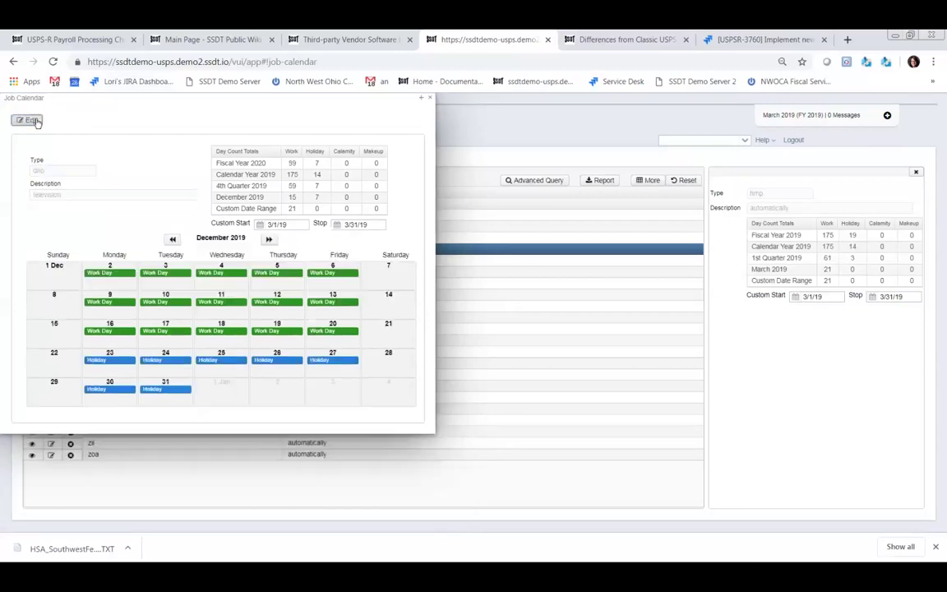
{"action": "left_click", "coordinate": [31, 121]}
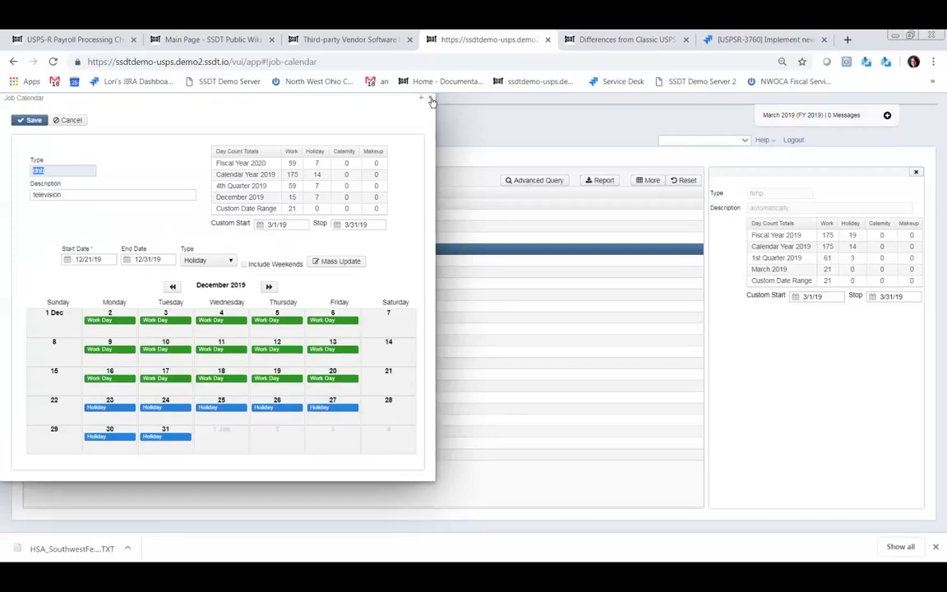
{"action": "left_click", "coordinate": [422, 98]}
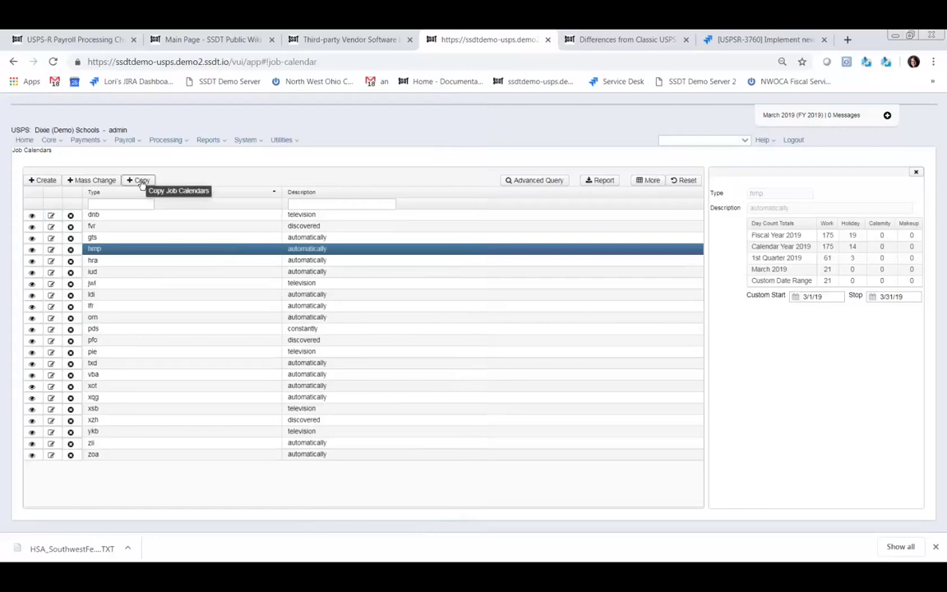
- Start a calendar copy from dnb - television covering 8/20/19 through 12/31/19
{"action": "left_click", "coordinate": [139, 180]}
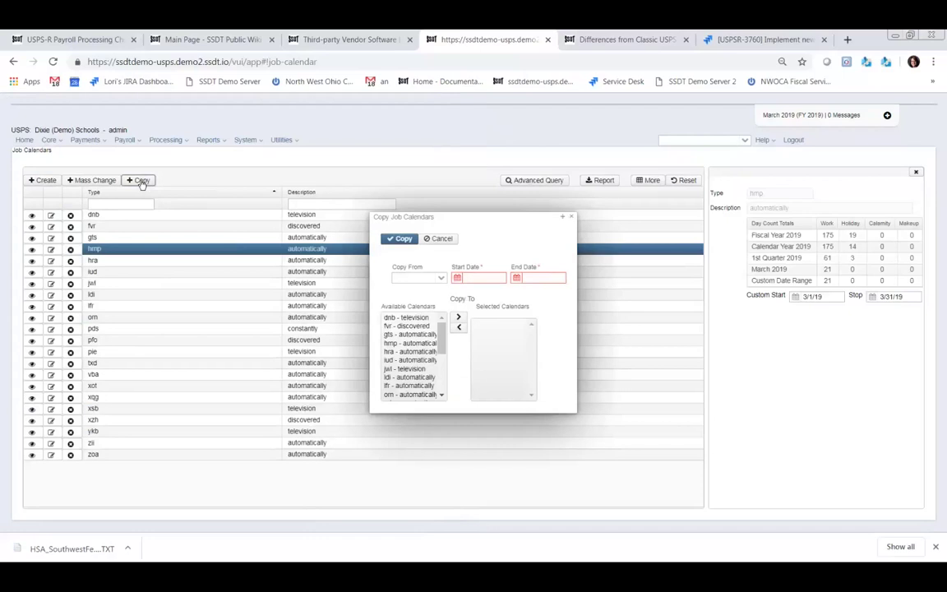
{"action": "left_click", "coordinate": [442, 280]}
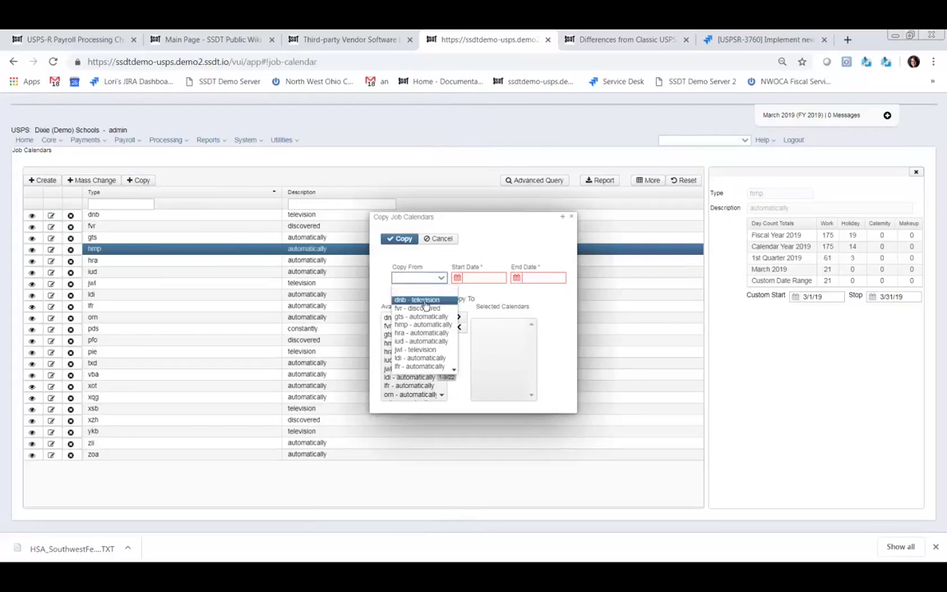
{"action": "left_click", "coordinate": [424, 301]}
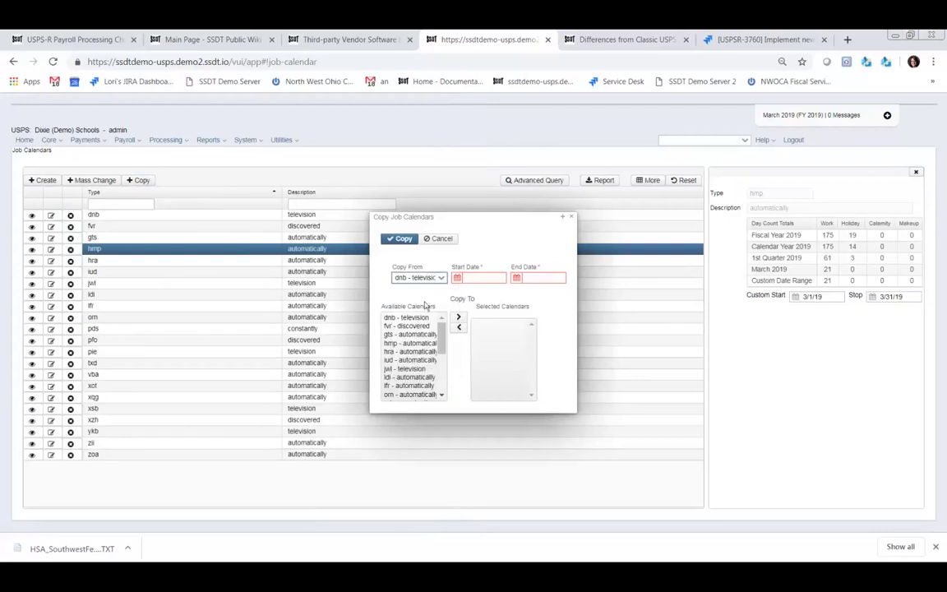
{"action": "left_click", "coordinate": [492, 277]}
{"action": "type", "text": "8/2"}
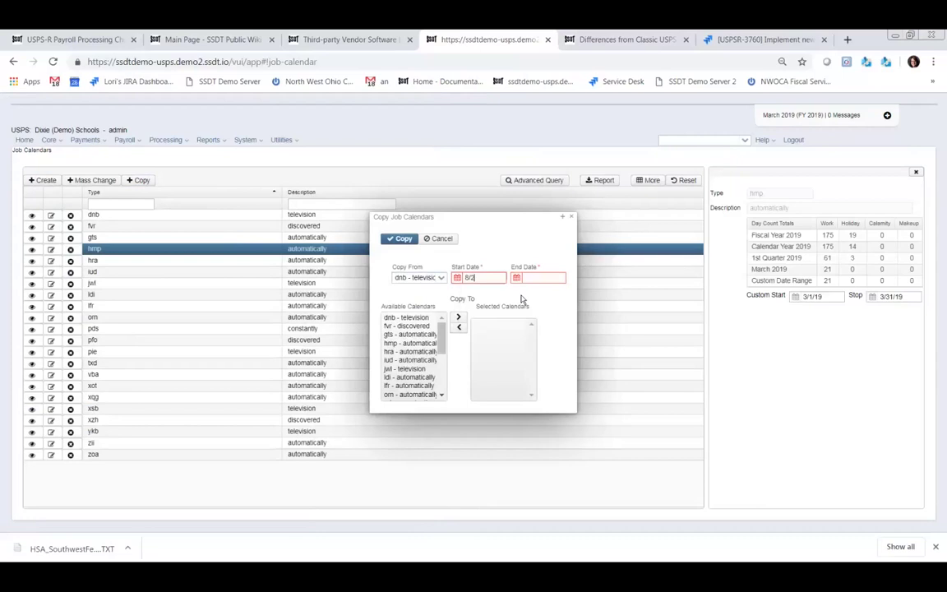
{"action": "type", "text": "0/19"}
{"action": "key", "text": "Tab"}
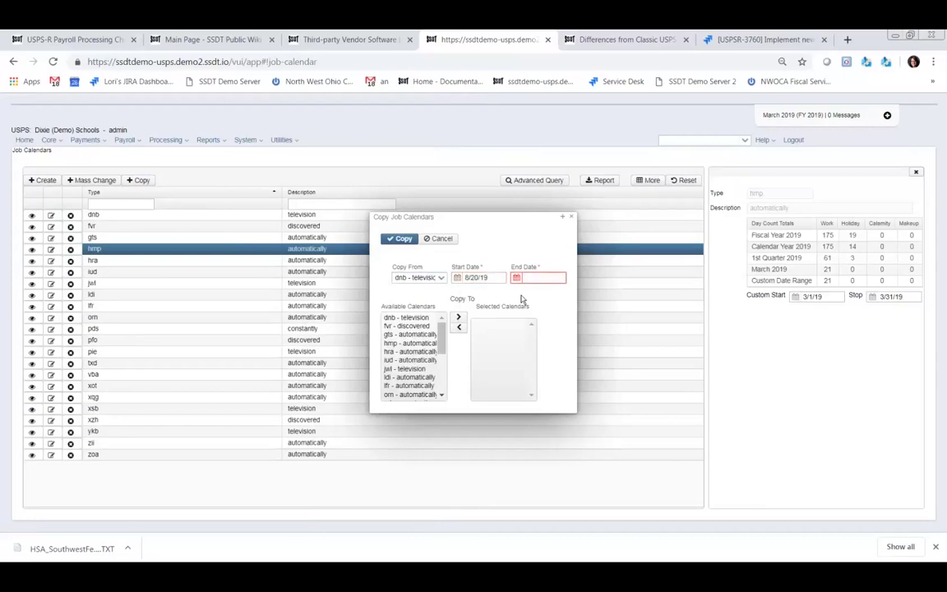
{"action": "type", "text": "12/31/19"}
{"action": "key", "text": "BackSpace"}
{"action": "key", "text": "BackSpace"}
{"action": "key", "text": "BackSpace"}
{"action": "type", "text": "/19"}
- Add fvr - discovered and gts through zoa as copy targets and run the copy
{"action": "left_click", "coordinate": [413, 319]}
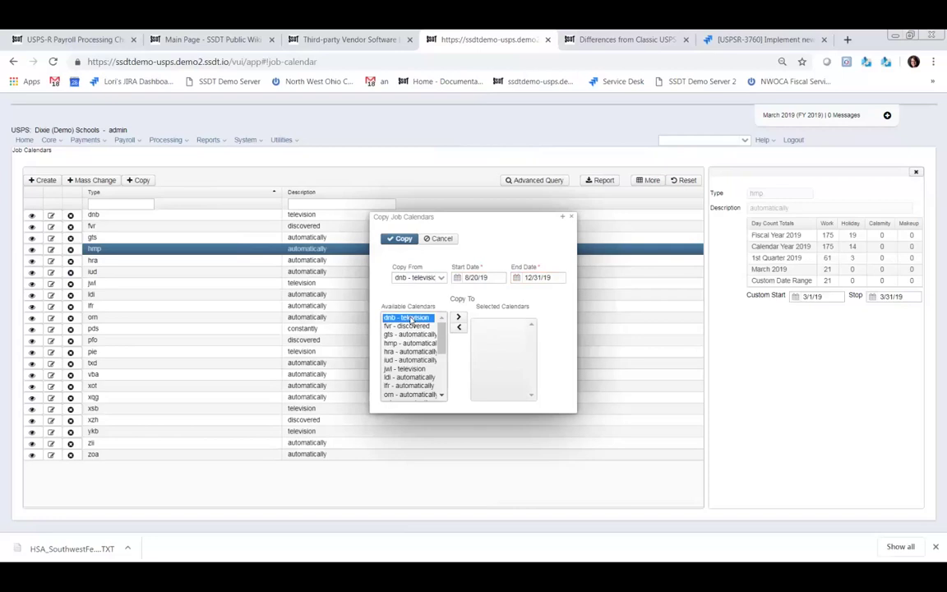
{"action": "double_click", "coordinate": [411, 319]}
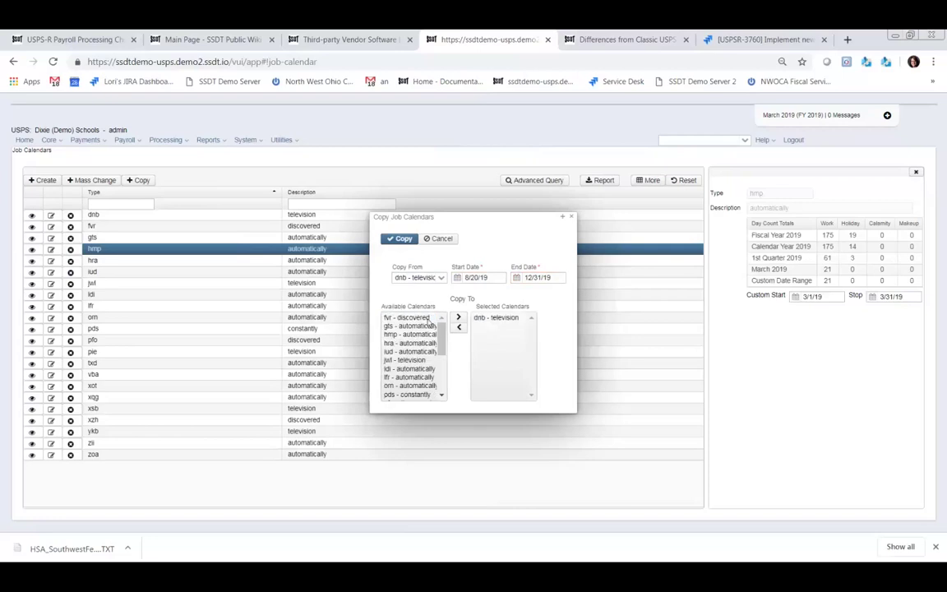
{"action": "left_click", "coordinate": [426, 319]}
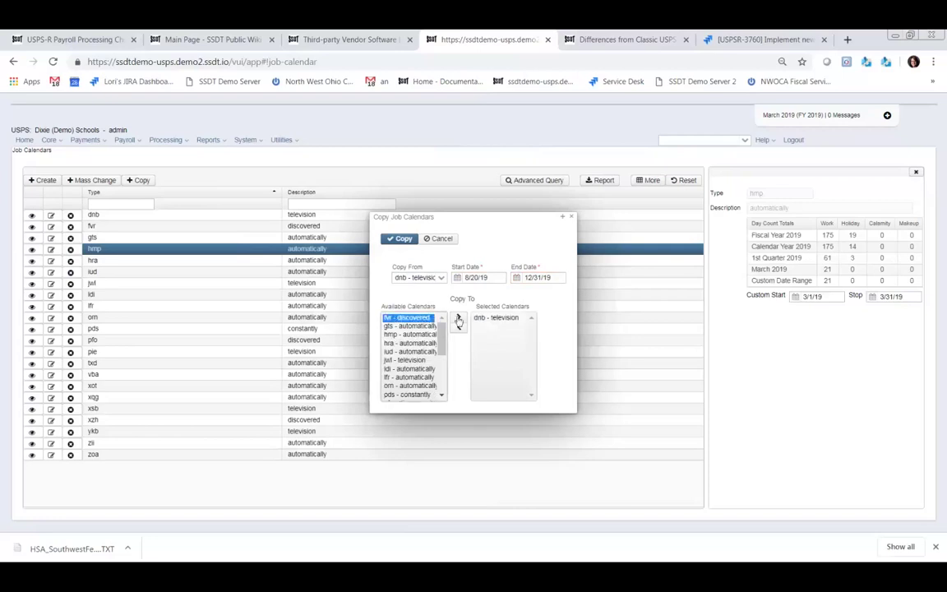
{"action": "left_click", "coordinate": [458, 318]}
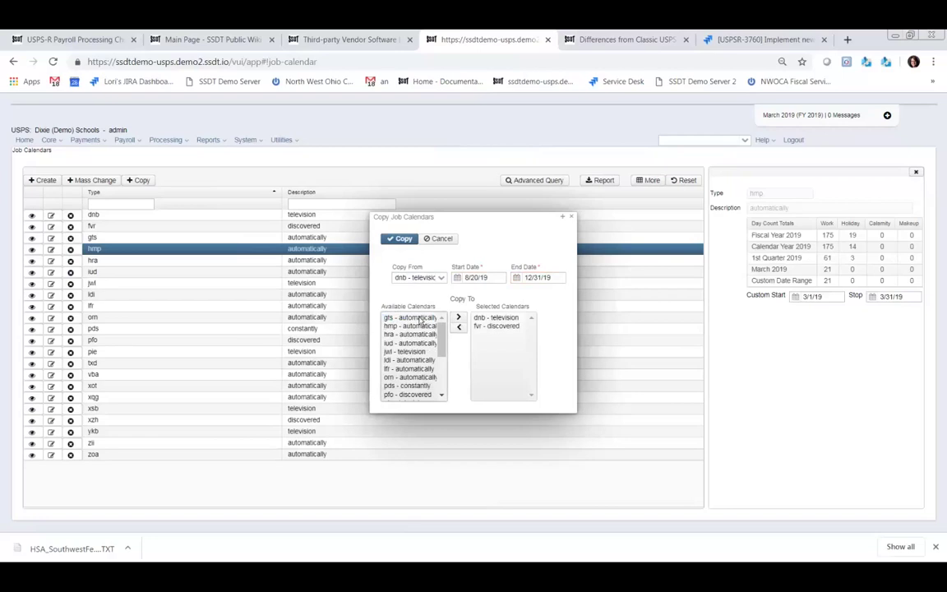
{"action": "left_click", "coordinate": [423, 318]}
{"action": "scroll", "coordinate": [415, 353], "scroll_direction": "down", "scroll_amount": 3}
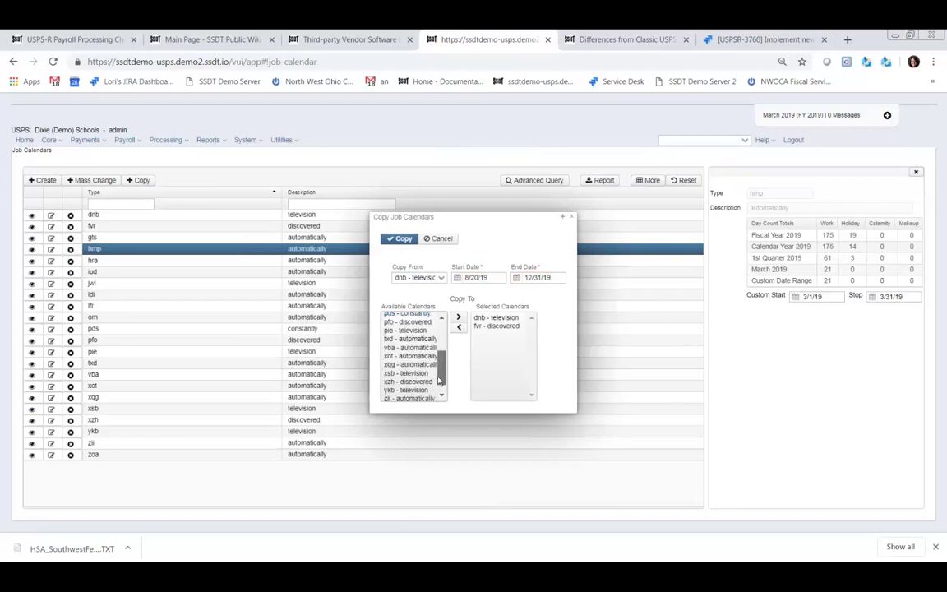
{"action": "left_click", "coordinate": [411, 394]}
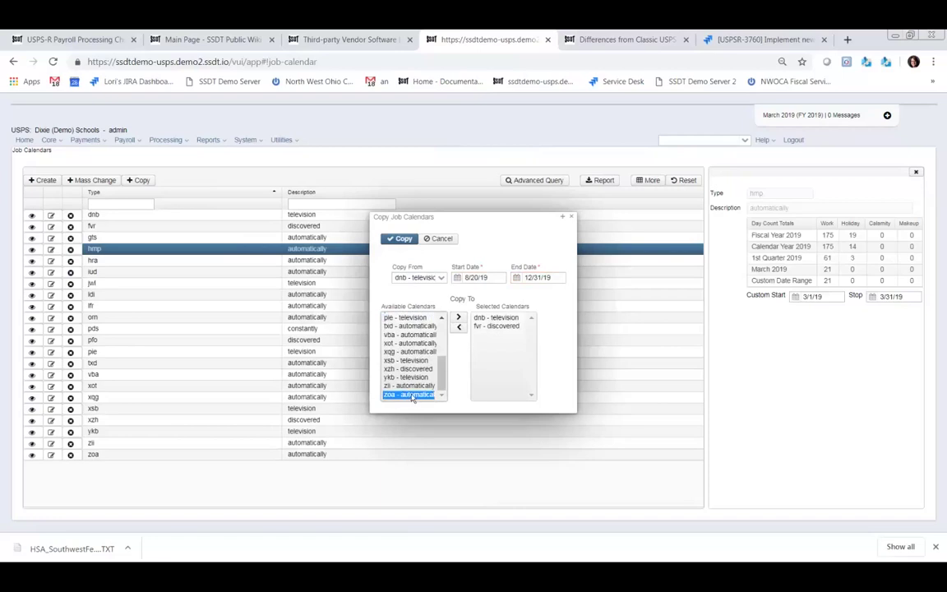
{"action": "scroll", "coordinate": [419, 362], "scroll_direction": "up", "scroll_amount": 3}
{"action": "left_click", "coordinate": [423, 318]}
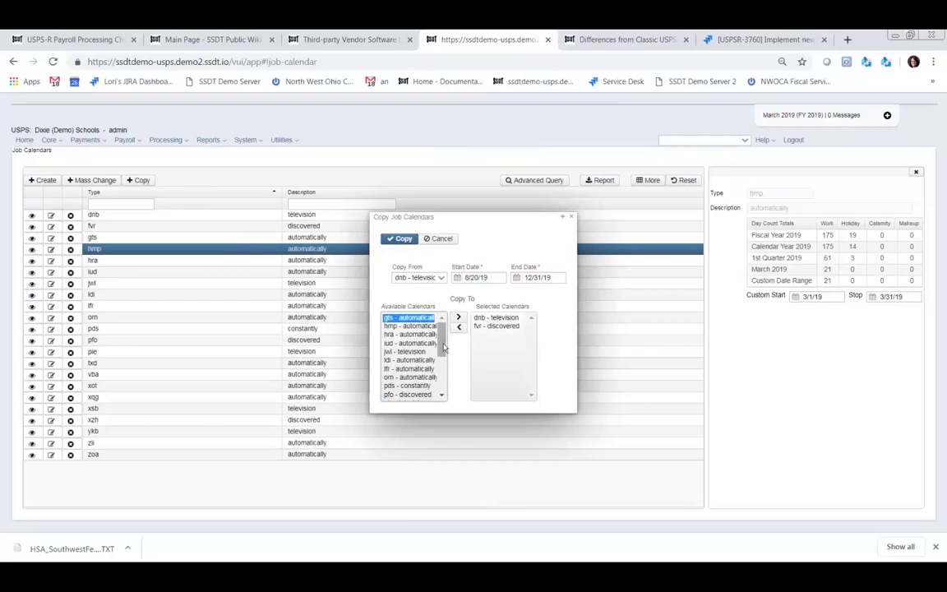
{"action": "left_click_drag", "start_coordinate": [439, 341], "coordinate": [441, 392]}
{"action": "left_click", "coordinate": [415, 394], "text": "shift"}
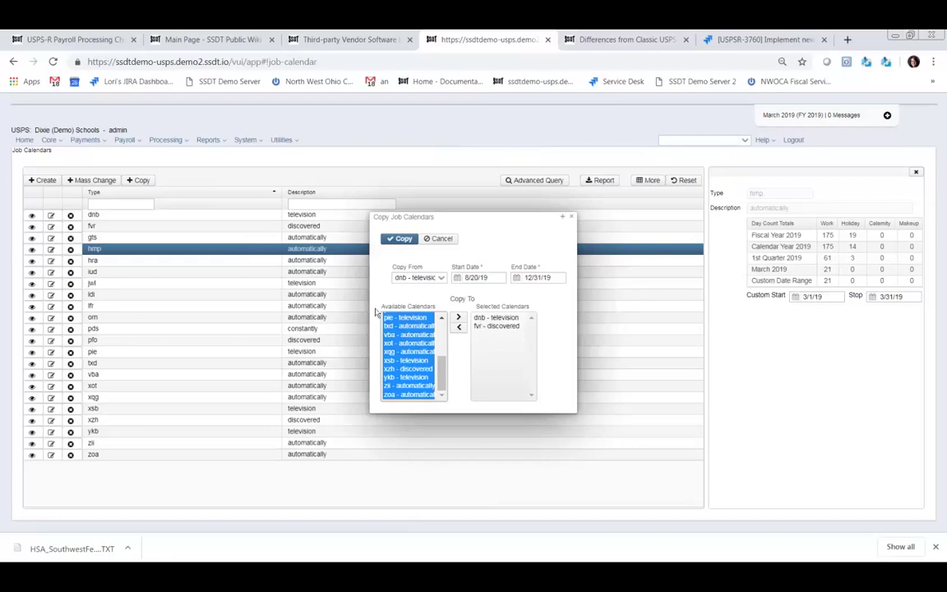
{"action": "left_click", "coordinate": [459, 320]}
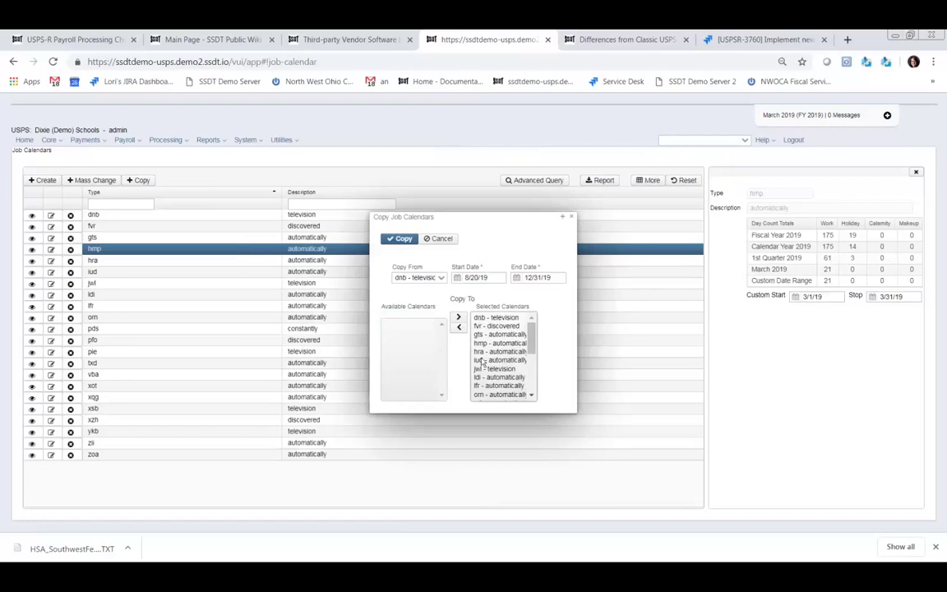
{"action": "left_click", "coordinate": [399, 239]}
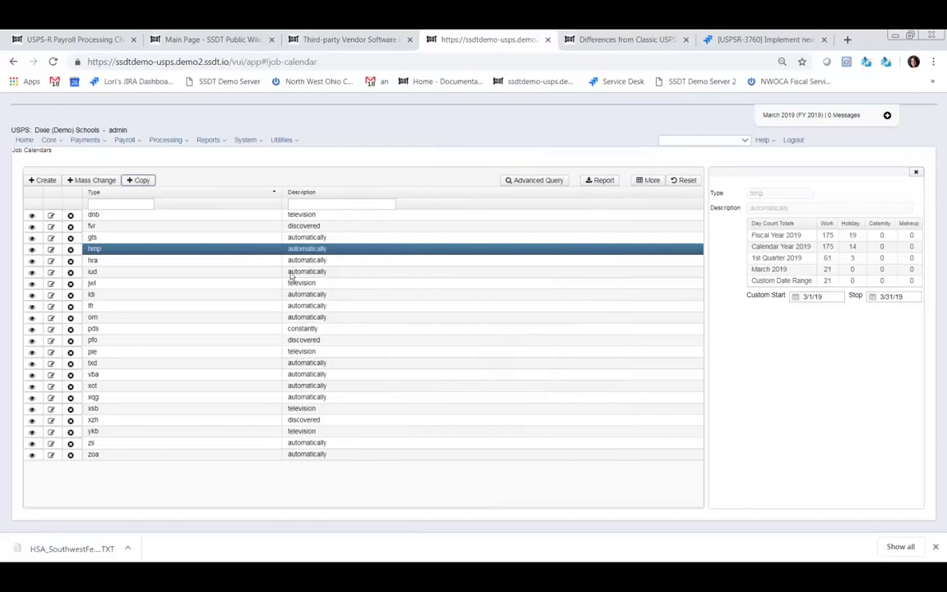
- Begin a Mass Change setting March 25, 2019 to Calamity
{"action": "left_click", "coordinate": [99, 181]}
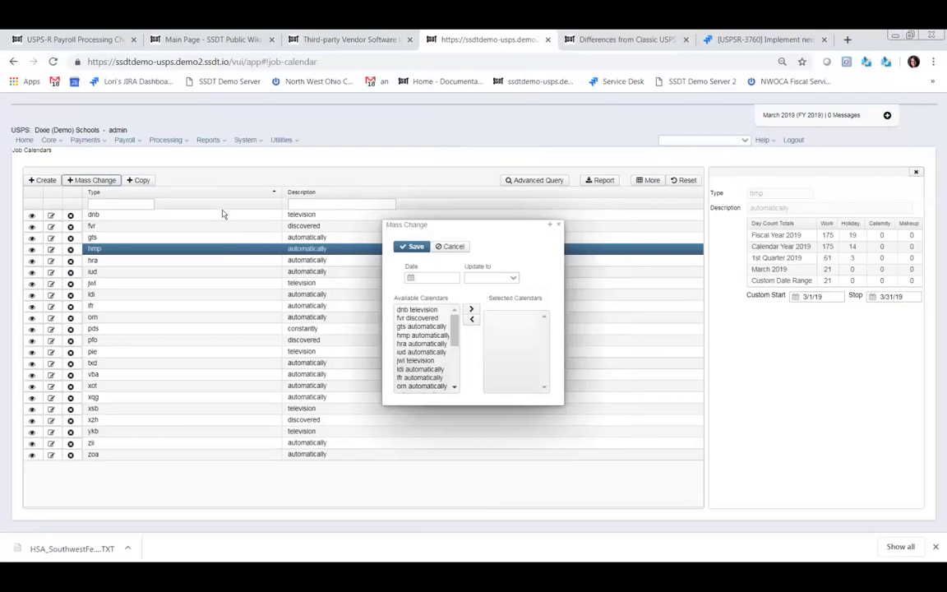
{"action": "left_click", "coordinate": [411, 278]}
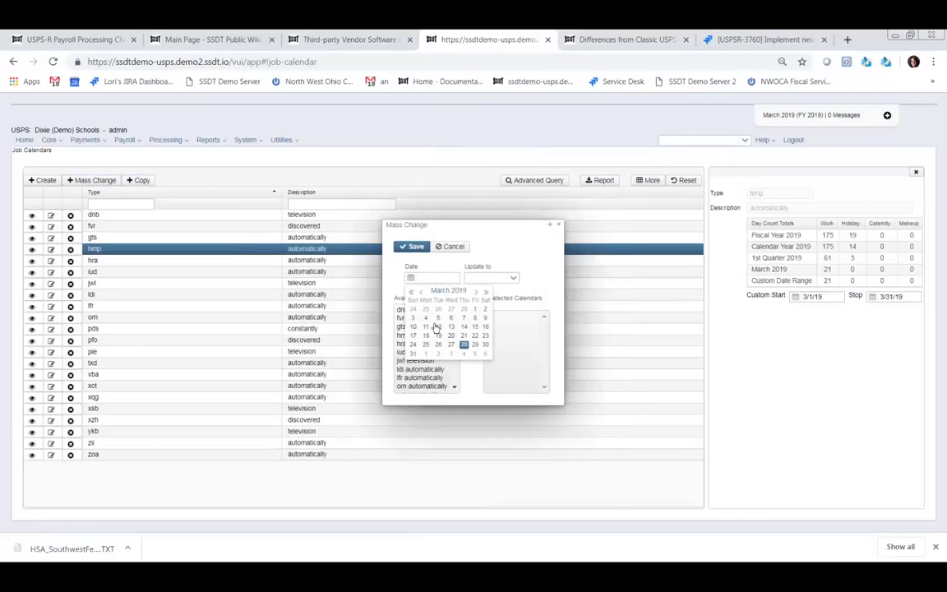
{"action": "left_click", "coordinate": [426, 345]}
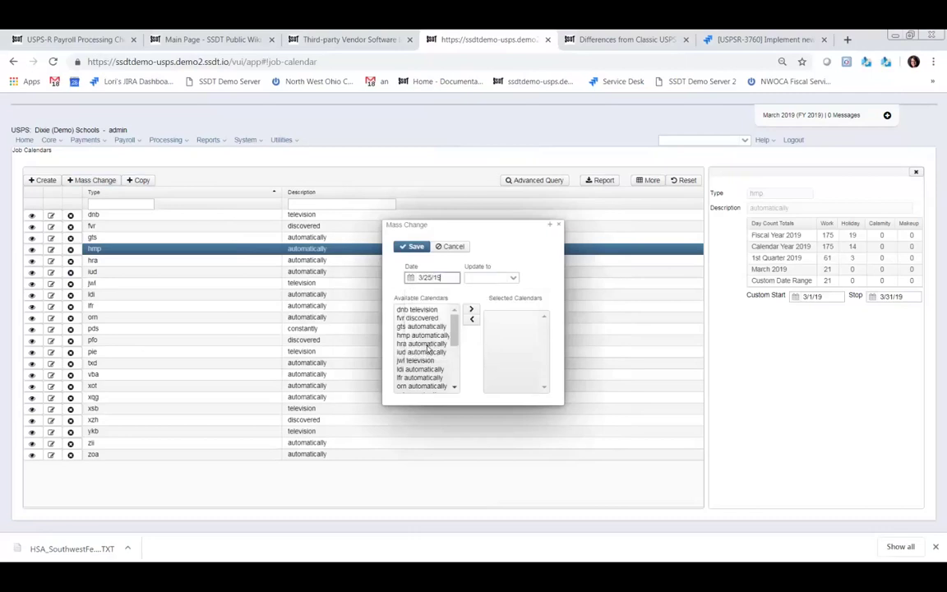
{"action": "left_click", "coordinate": [514, 280]}
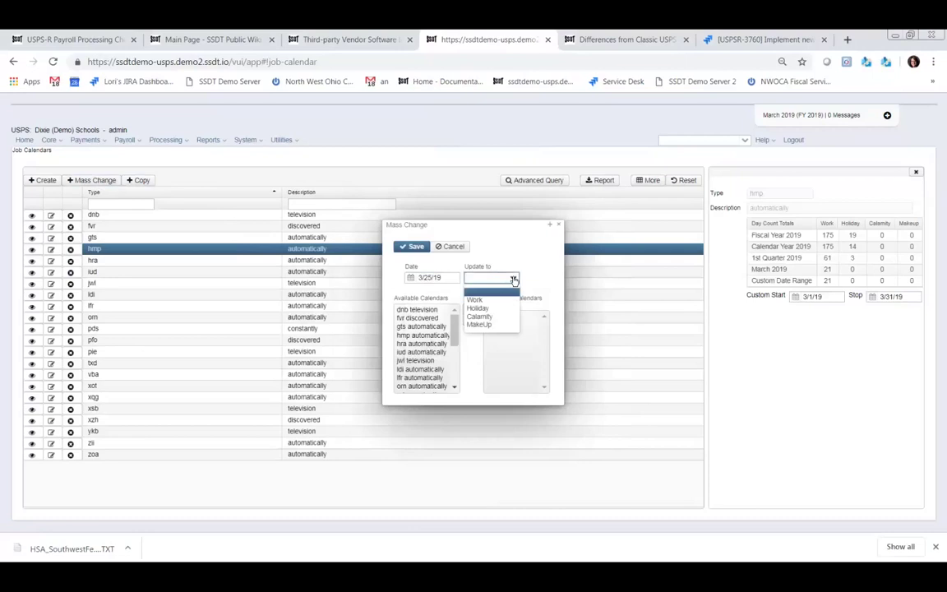
{"action": "left_click", "coordinate": [480, 316]}
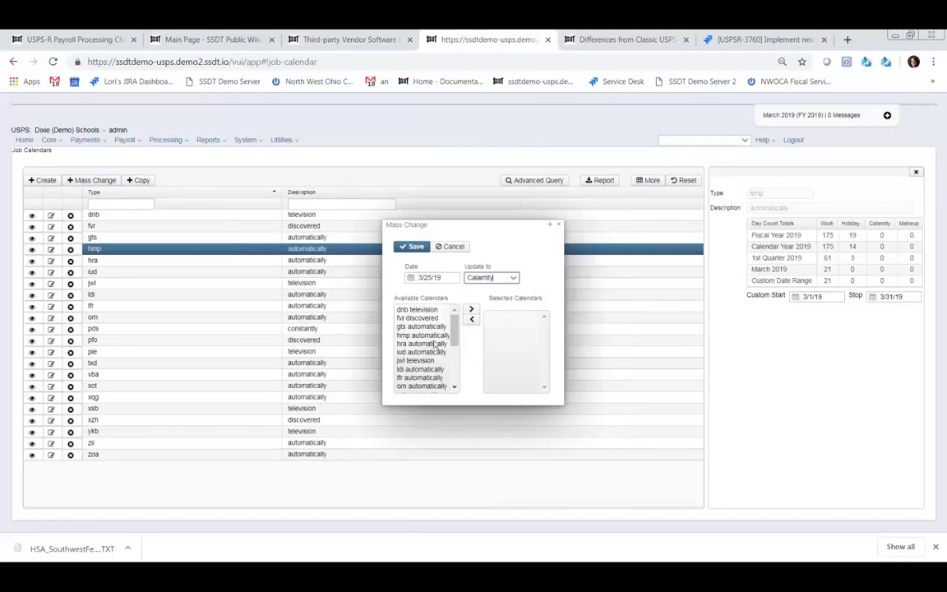
- Move every job calendar into Selected Calendars and save the calamity day
{"action": "double_click", "coordinate": [416, 310]}
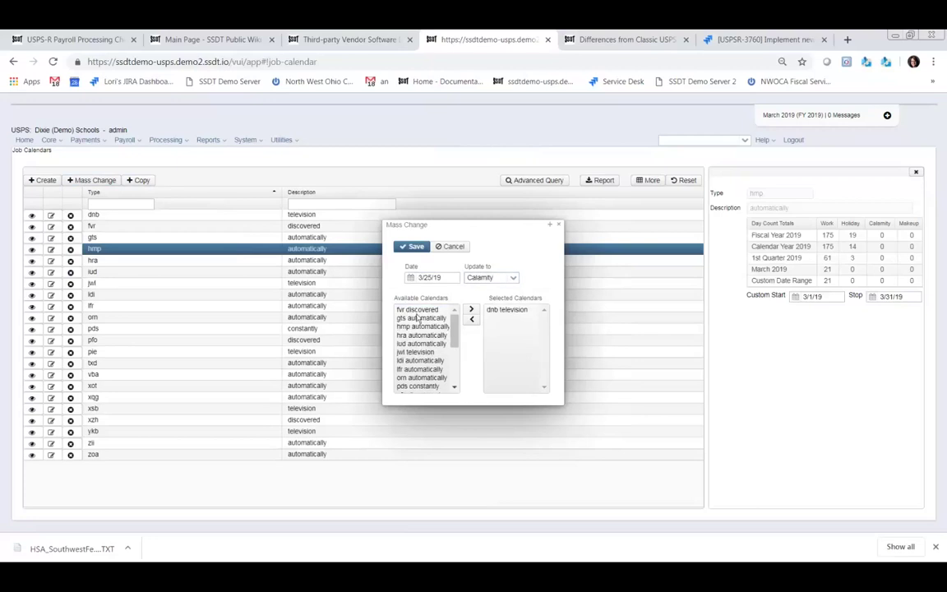
{"action": "double_click", "coordinate": [421, 344]}
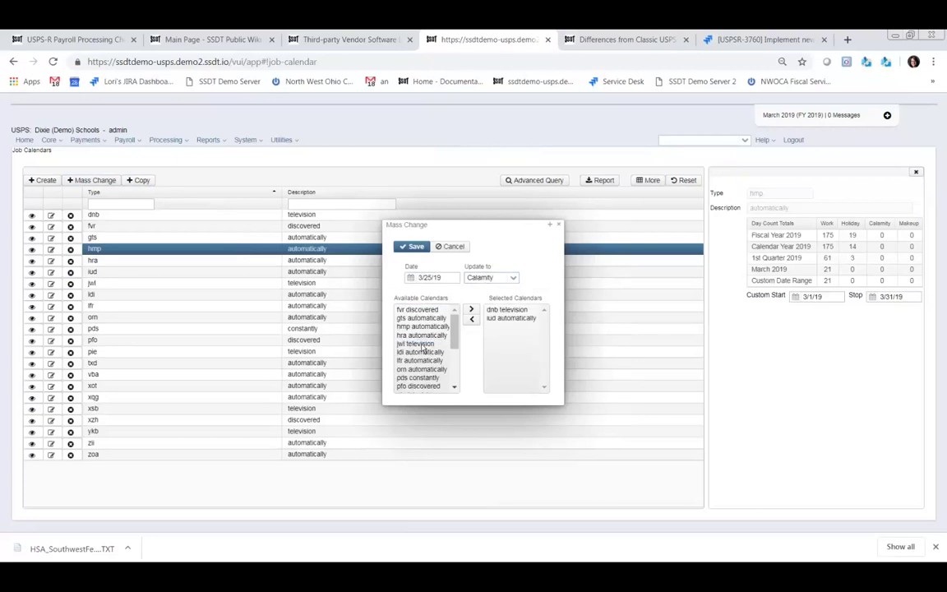
{"action": "double_click", "coordinate": [417, 309]}
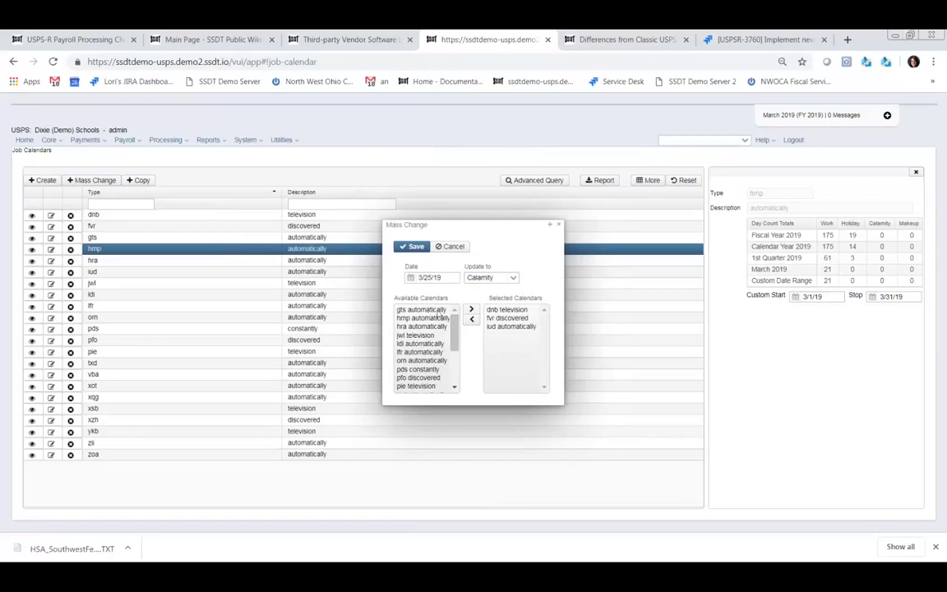
{"action": "scroll", "coordinate": [453, 386], "scroll_direction": "down", "scroll_amount": 3}
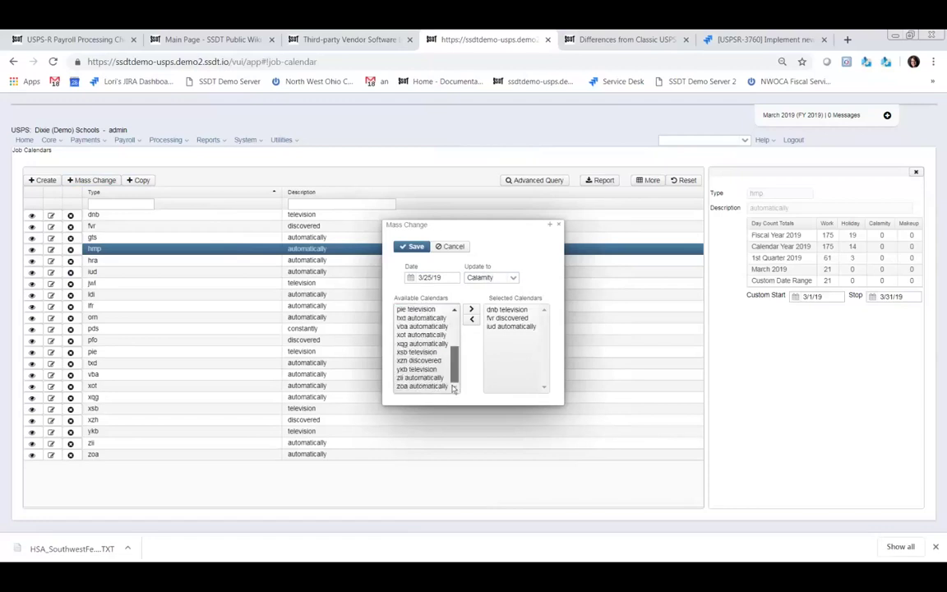
{"action": "key", "text": "ctrl+a"}
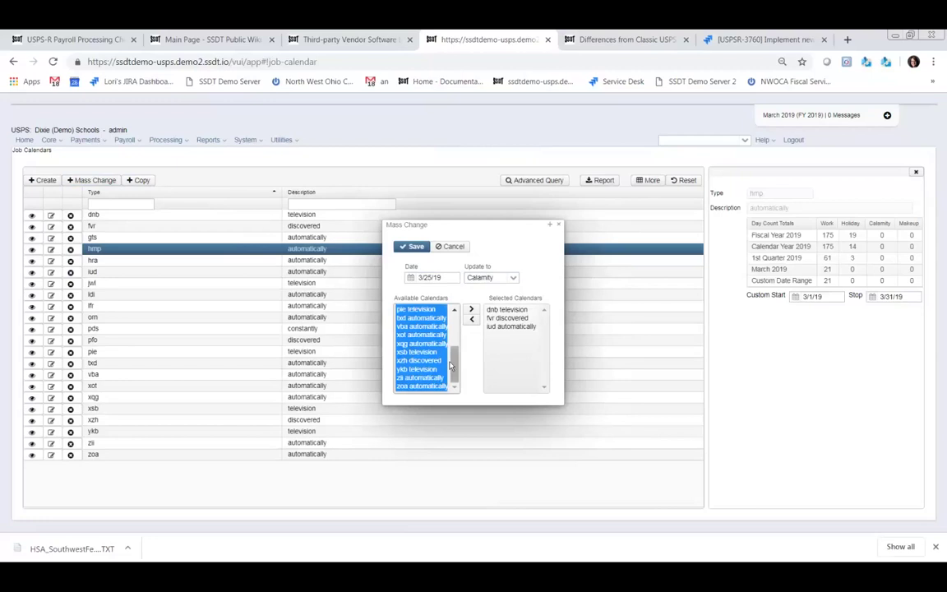
{"action": "left_click", "coordinate": [471, 309]}
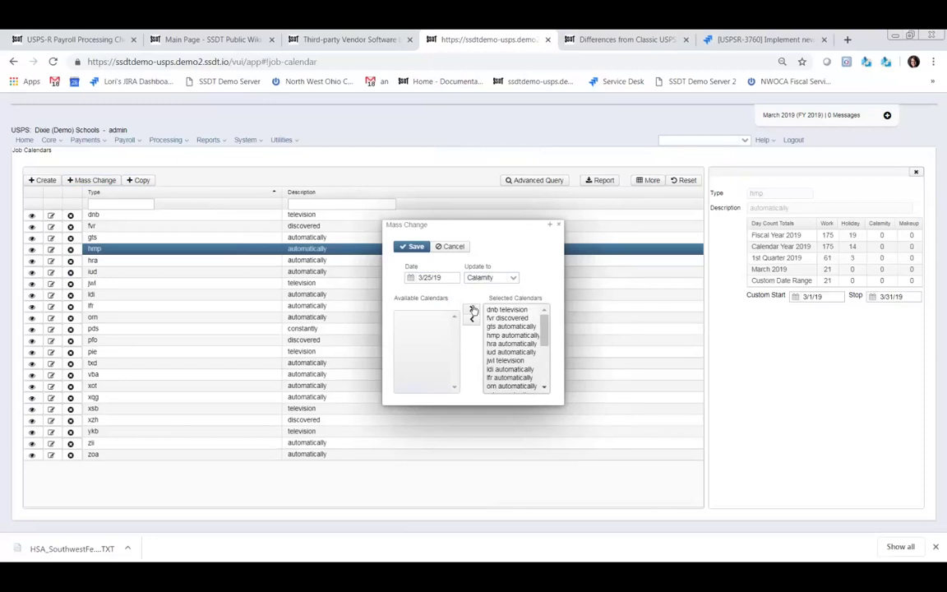
{"action": "left_click", "coordinate": [416, 247]}
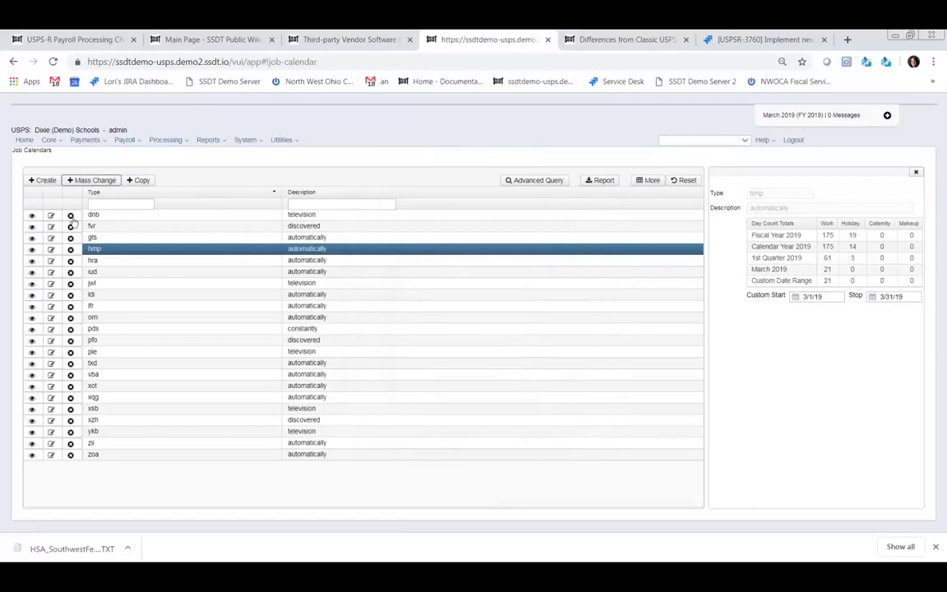
- Set March 21 to Calamity Day on the dnb calendar, save, and close it
{"action": "left_click", "coordinate": [51, 215]}
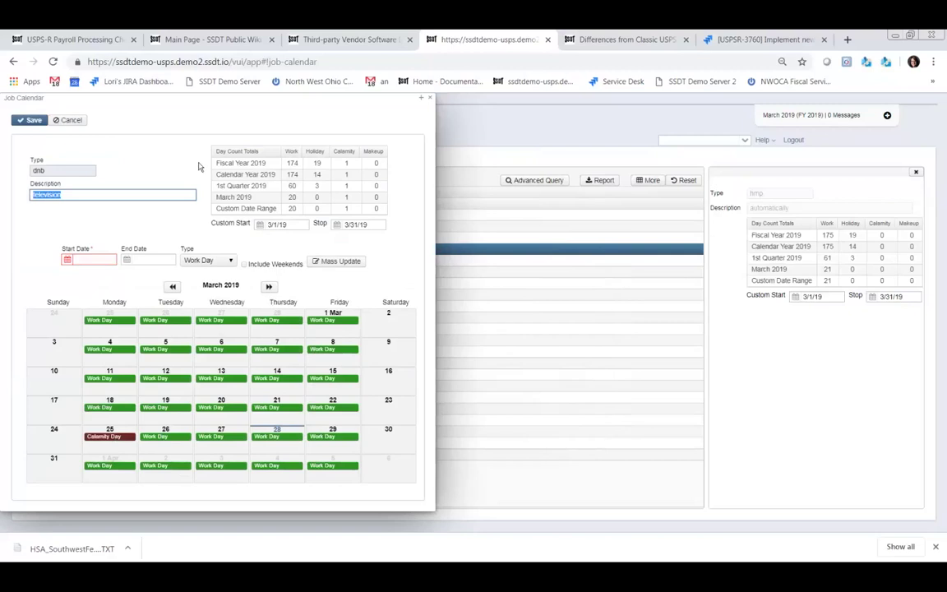
{"action": "left_click", "coordinate": [277, 406]}
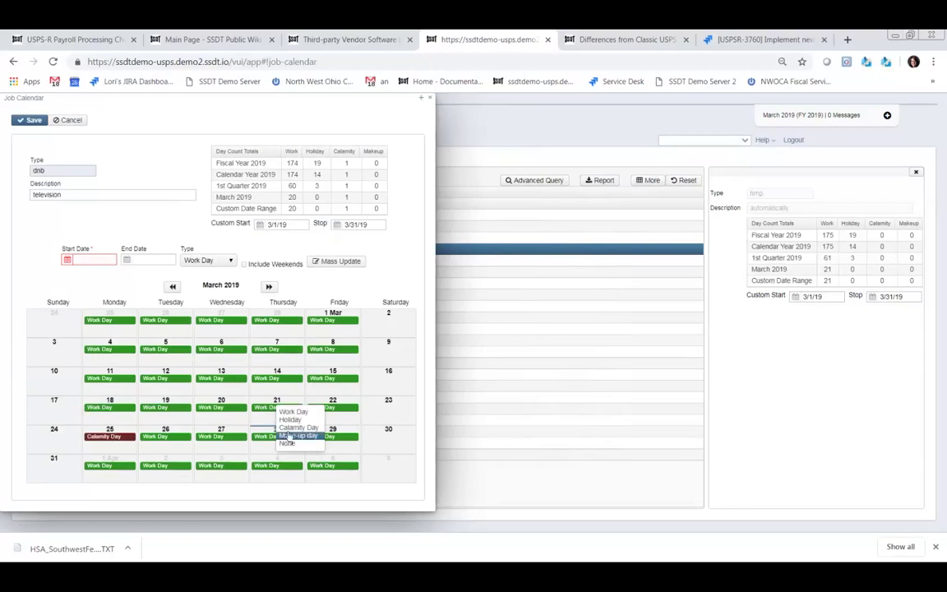
{"action": "left_click", "coordinate": [287, 431]}
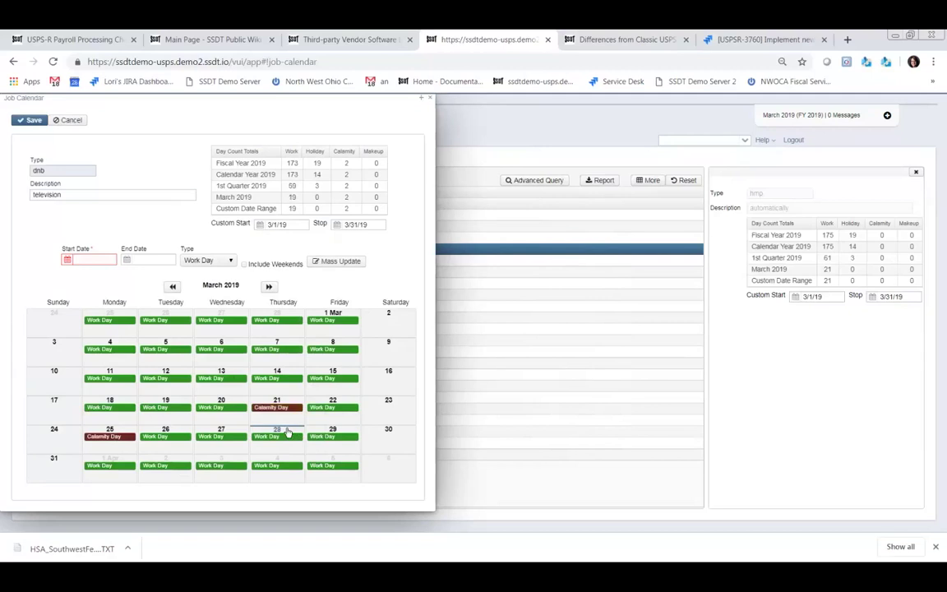
{"action": "left_click", "coordinate": [33, 120]}
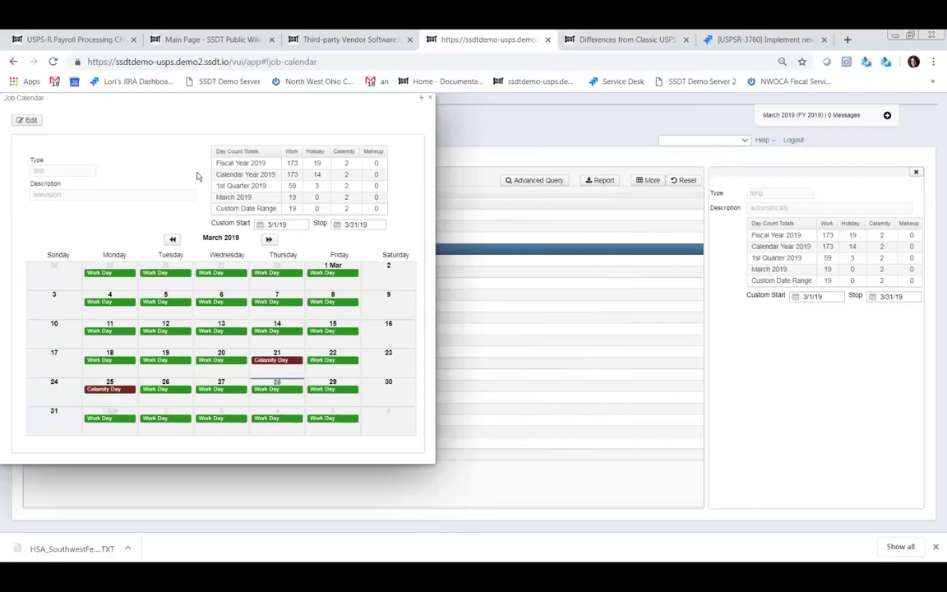
{"action": "left_click", "coordinate": [429, 100]}
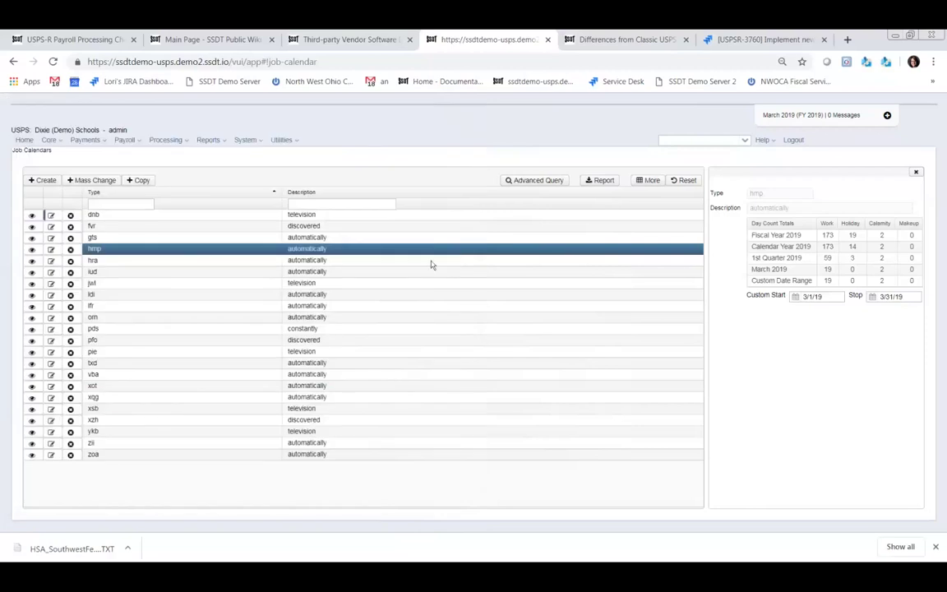
- Go to Core > Leaves and edit the first employee's leave record
{"action": "left_click", "coordinate": [61, 142]}
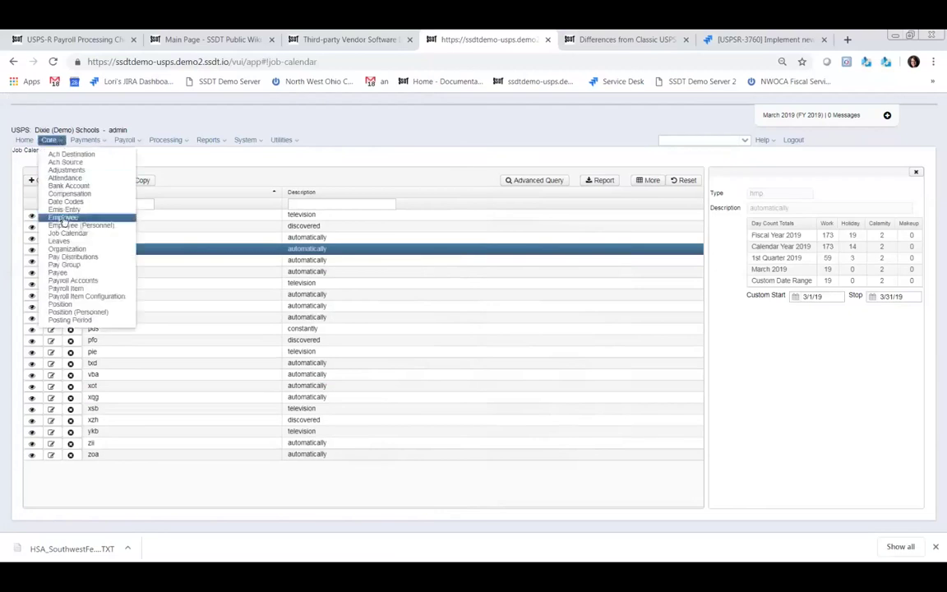
{"action": "left_click", "coordinate": [62, 243]}
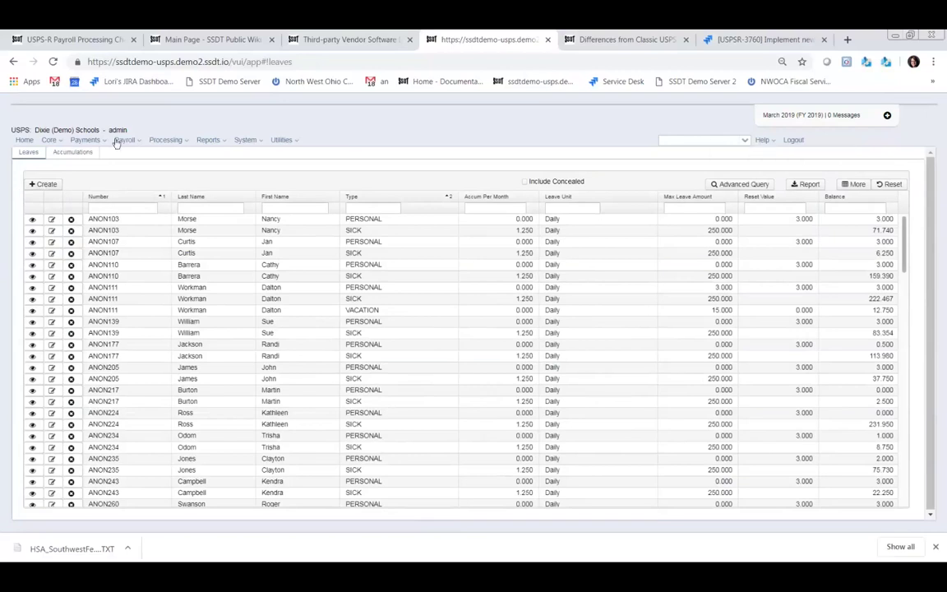
{"action": "left_click", "coordinate": [51, 218]}
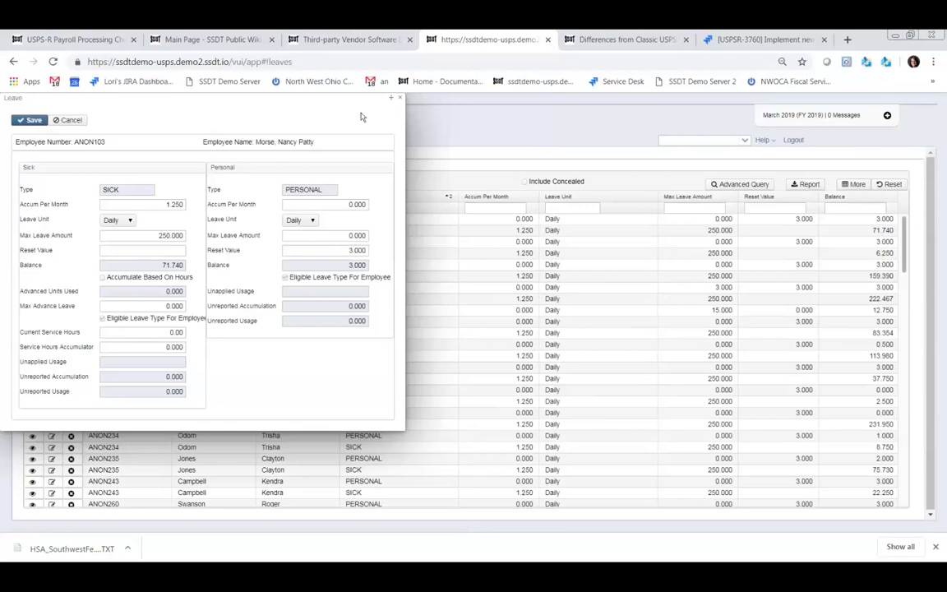
- Close the Leave record and switch to the Accumulations list
{"action": "left_click", "coordinate": [397, 98]}
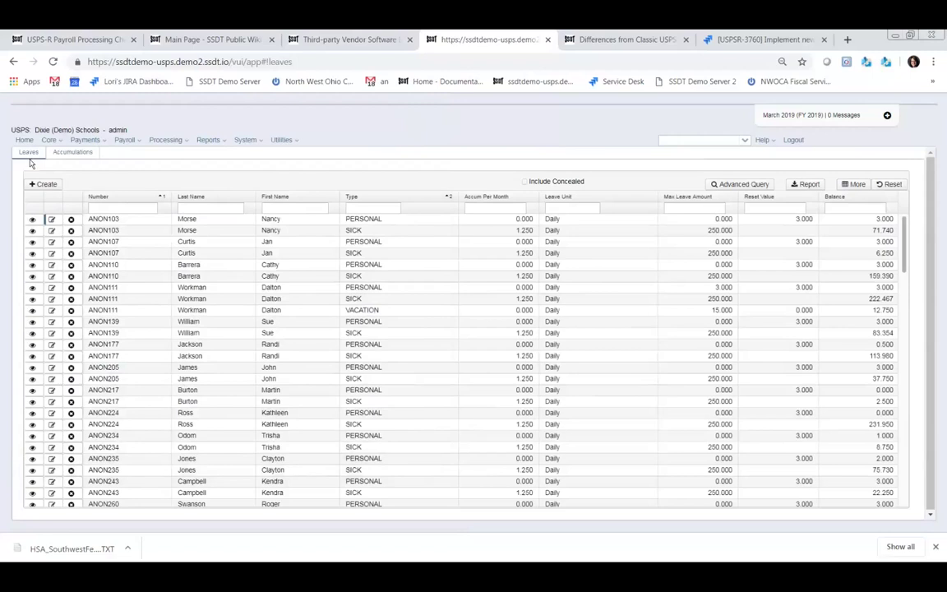
{"action": "left_click", "coordinate": [76, 154]}
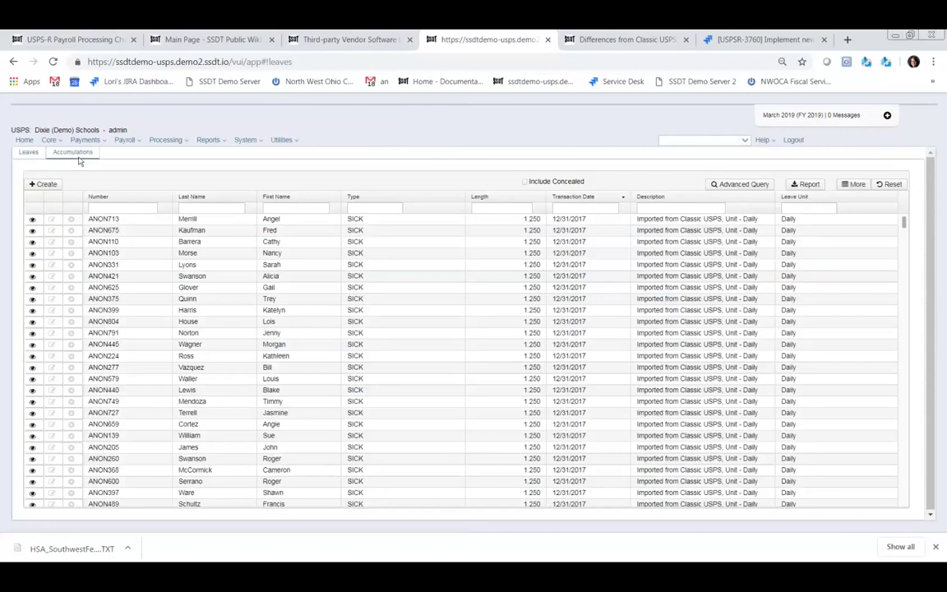
{"action": "left_click", "coordinate": [41, 185]}
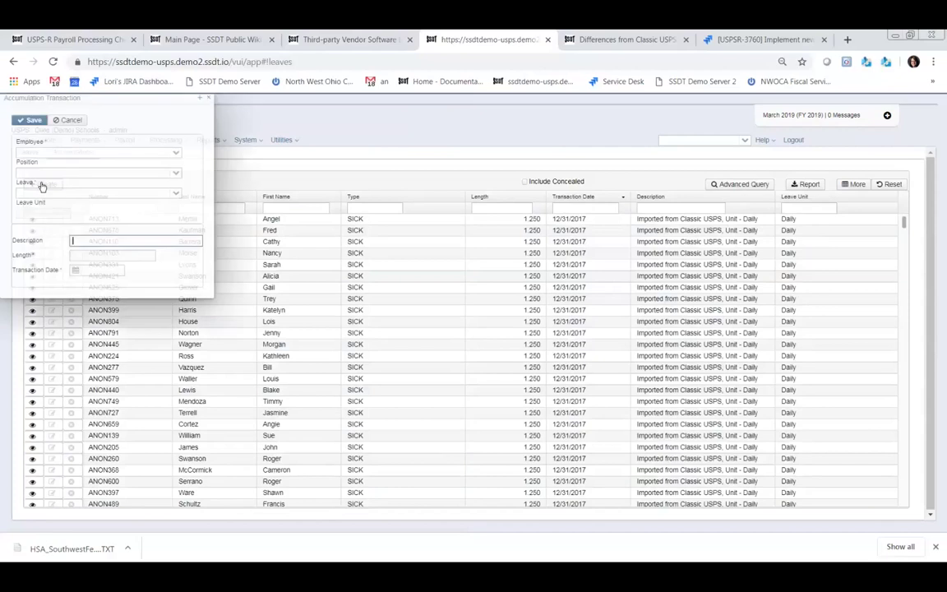
{"action": "left_click", "coordinate": [73, 154]}
{"action": "type", "text": "mil"}
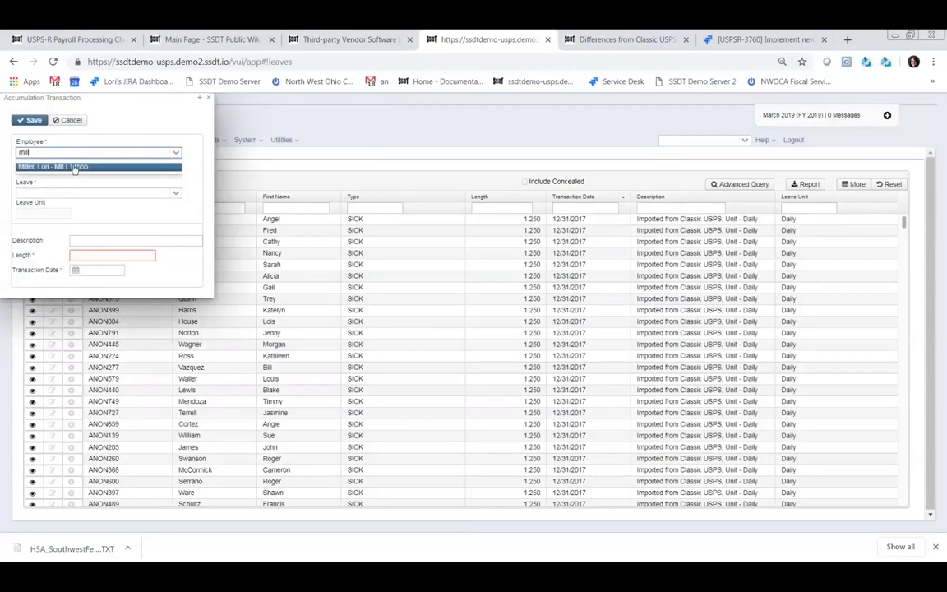
{"action": "left_click", "coordinate": [72, 168]}
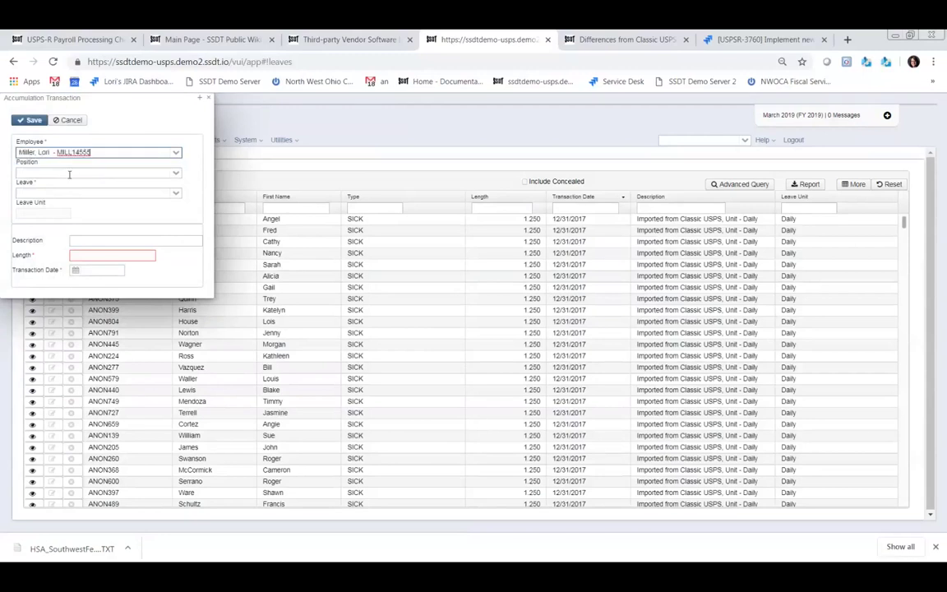
{"action": "left_click", "coordinate": [70, 174]}
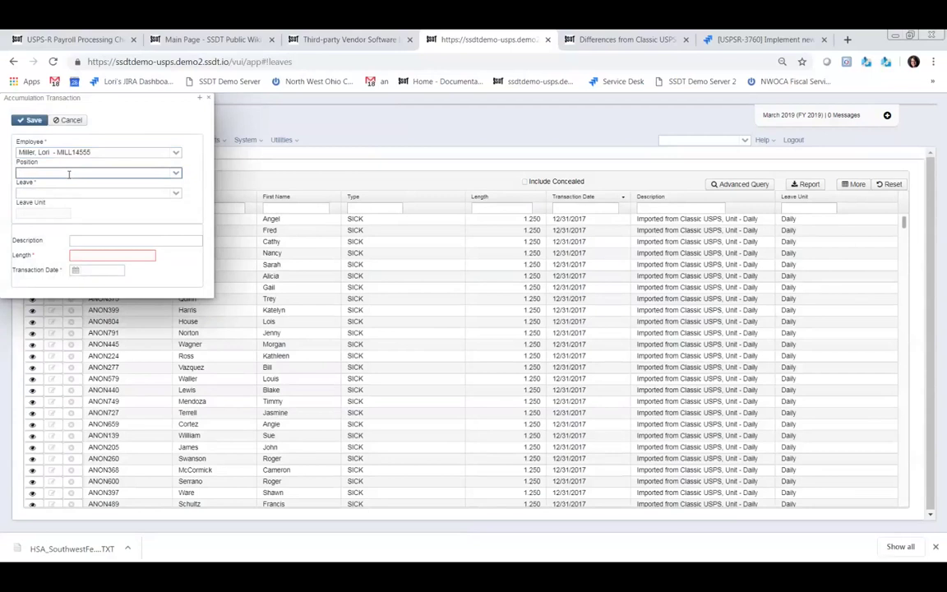
{"action": "left_click", "coordinate": [175, 173]}
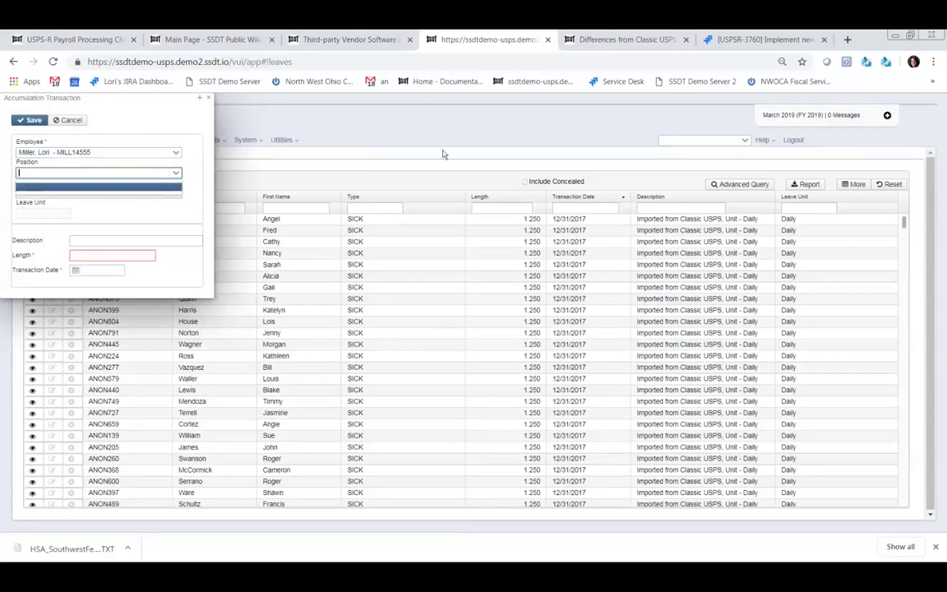
{"action": "left_click", "coordinate": [400, 140]}
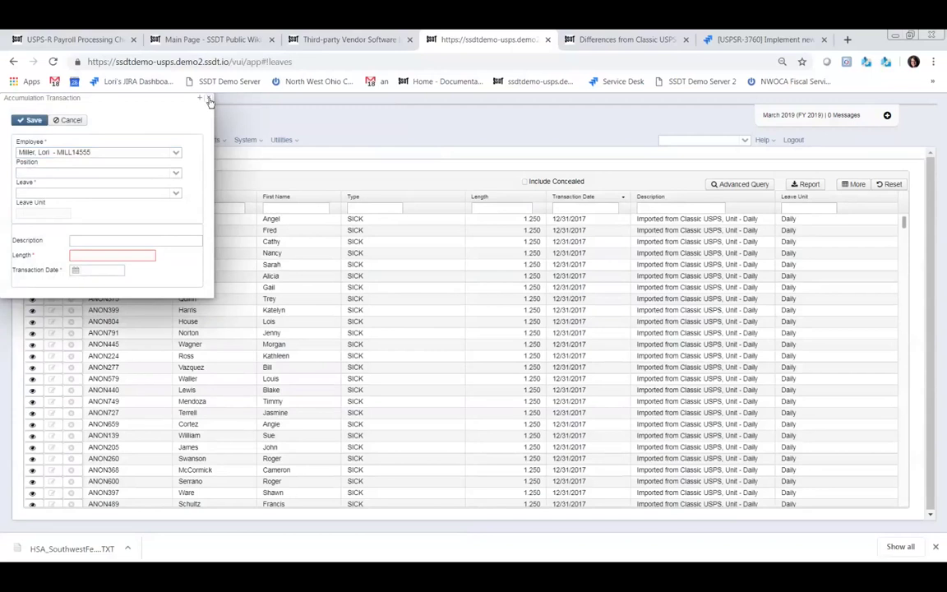
{"action": "left_click", "coordinate": [207, 99]}
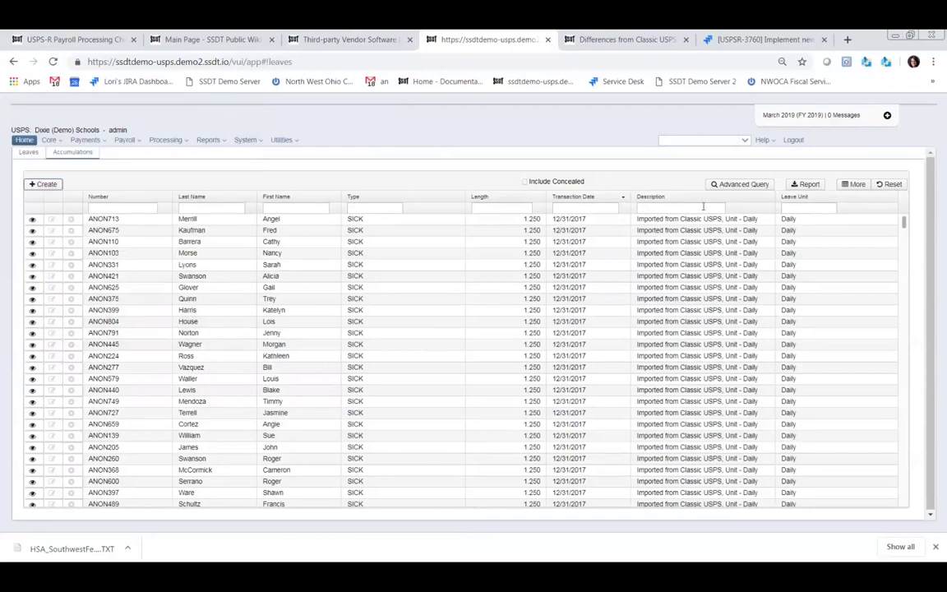
- From Core > Position, create a new position for the employee found by last-name search
{"action": "left_click", "coordinate": [61, 141]}
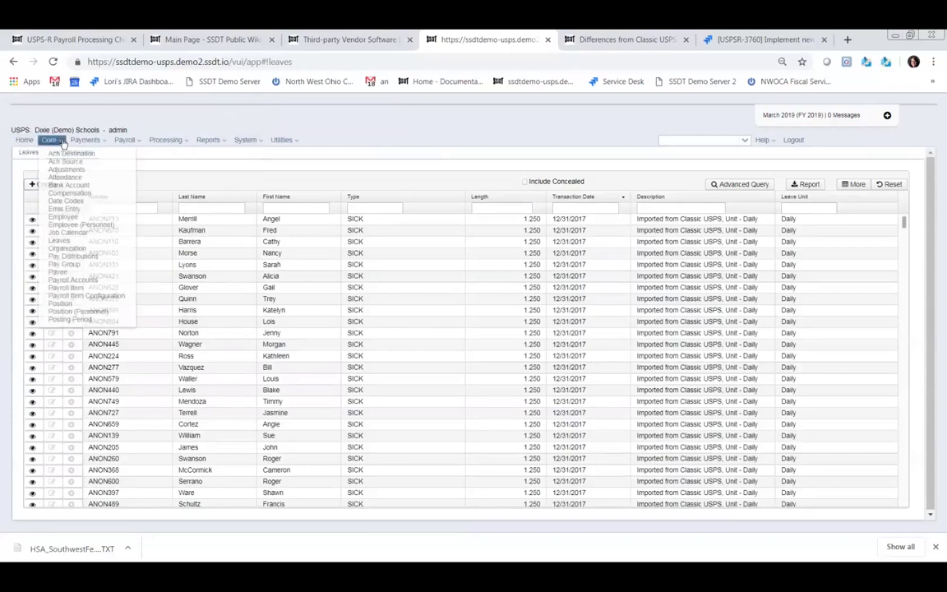
{"action": "left_click", "coordinate": [65, 304]}
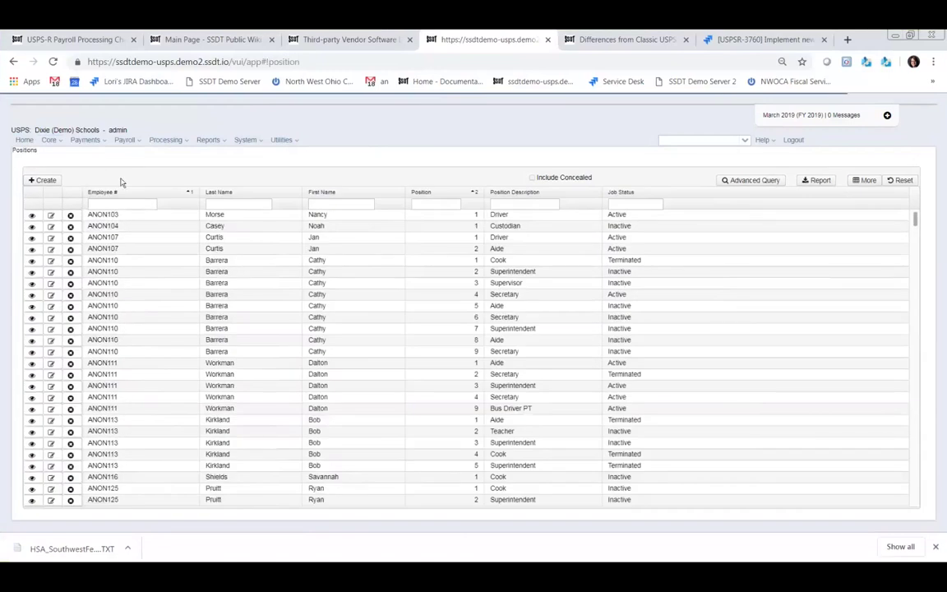
{"action": "left_click", "coordinate": [45, 180]}
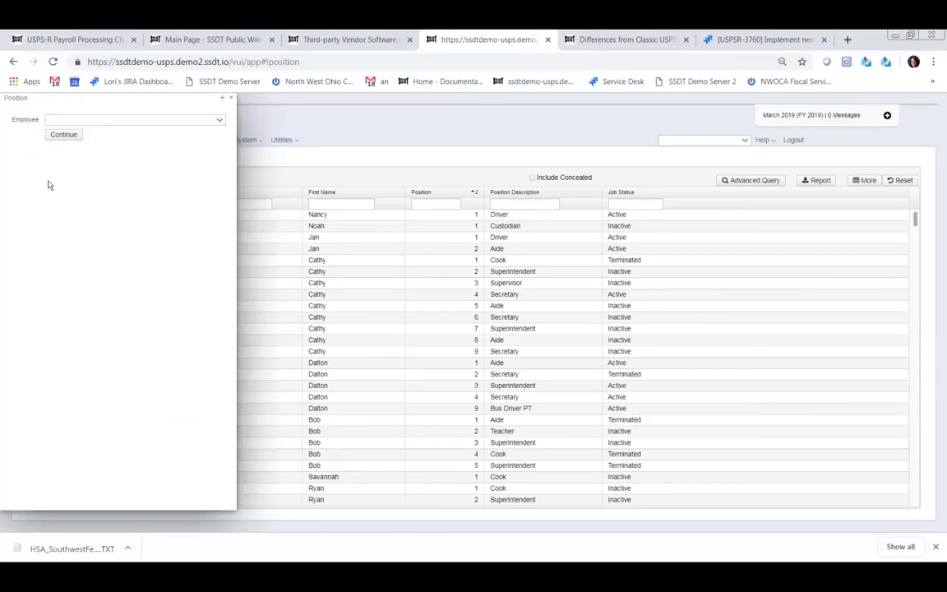
{"action": "left_click", "coordinate": [194, 119]}
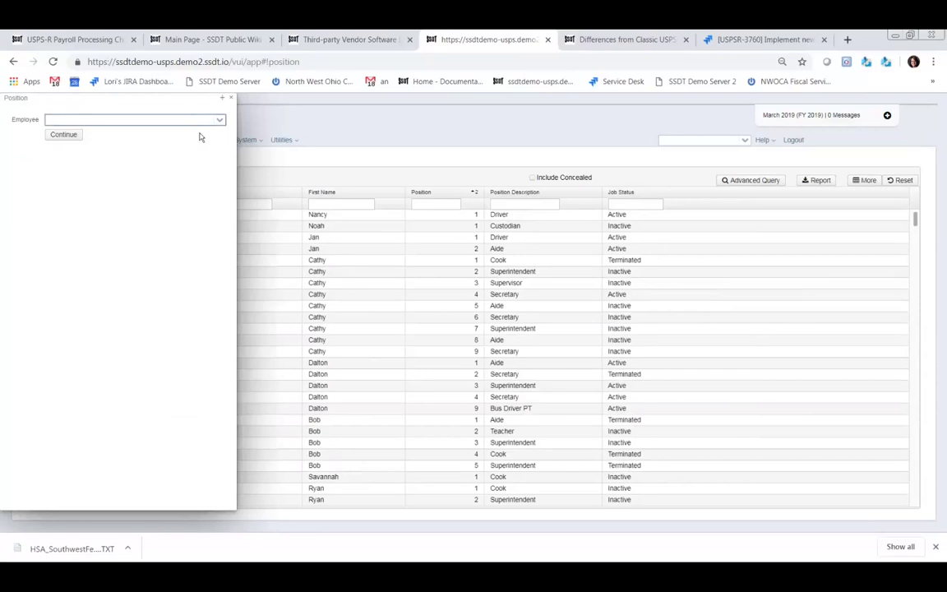
{"action": "type", "text": "miller"}
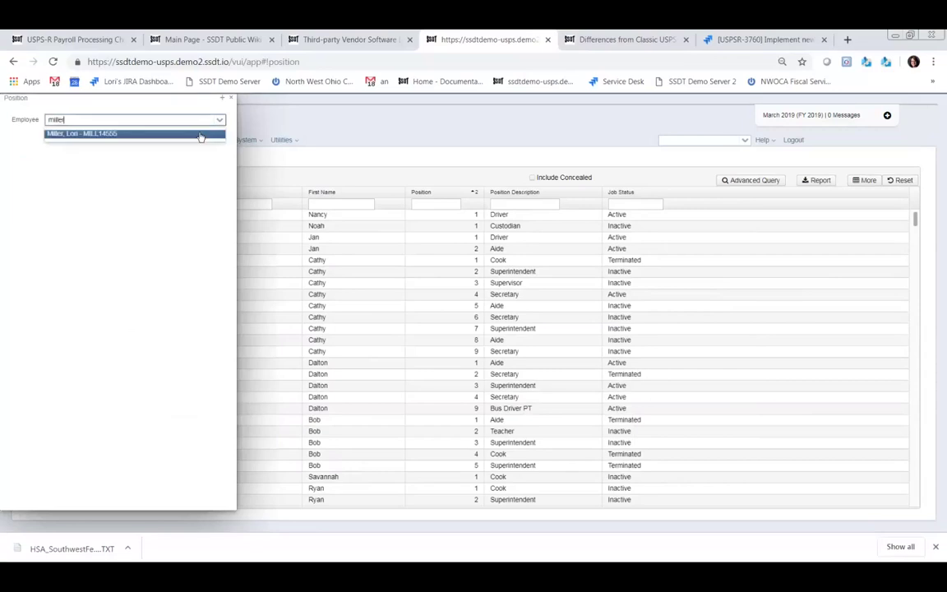
{"action": "left_click", "coordinate": [102, 135]}
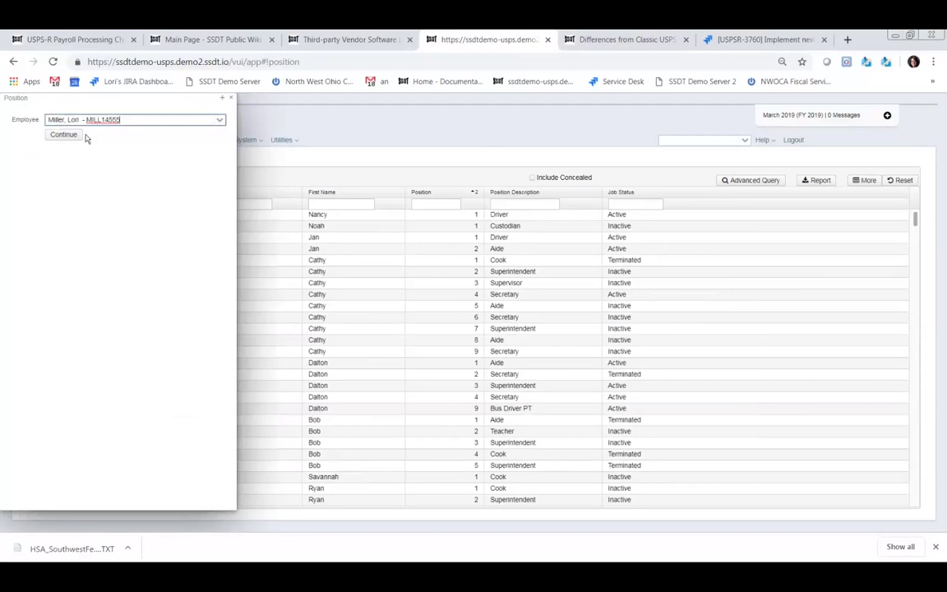
{"action": "left_click", "coordinate": [61, 134]}
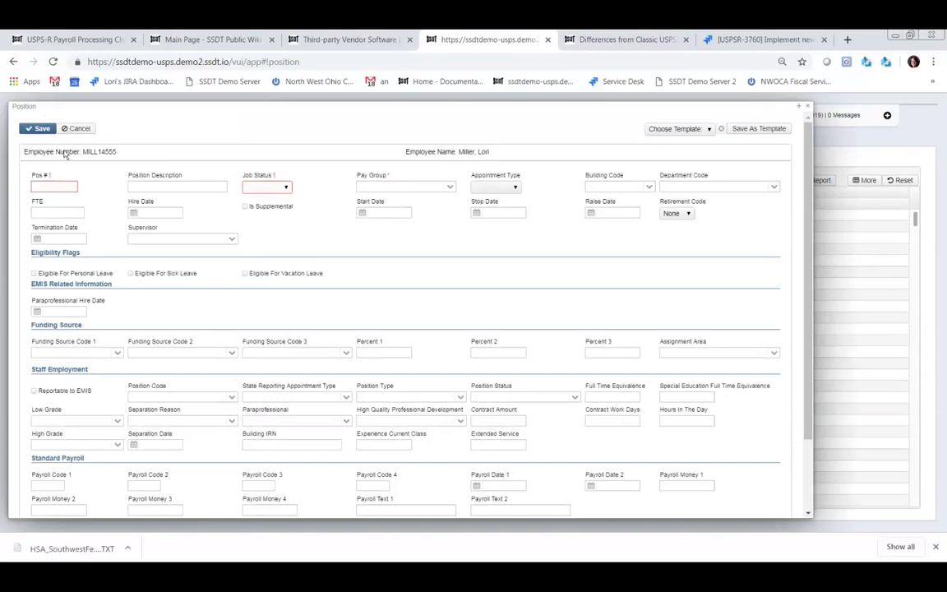
- Enter position number 1, mark it personal- and sick-leave eligible, and set job status Active
{"action": "left_click", "coordinate": [55, 185]}
{"action": "type", "text": "1"}
{"action": "left_click", "coordinate": [34, 274]}
{"action": "left_click", "coordinate": [130, 274]}
{"action": "left_click", "coordinate": [267, 188]}
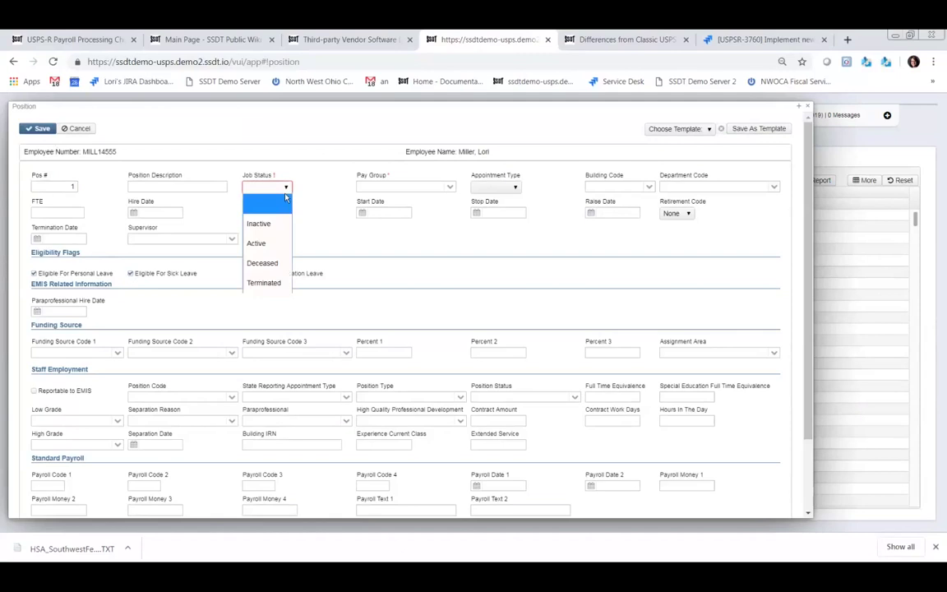
{"action": "left_click", "coordinate": [263, 244]}
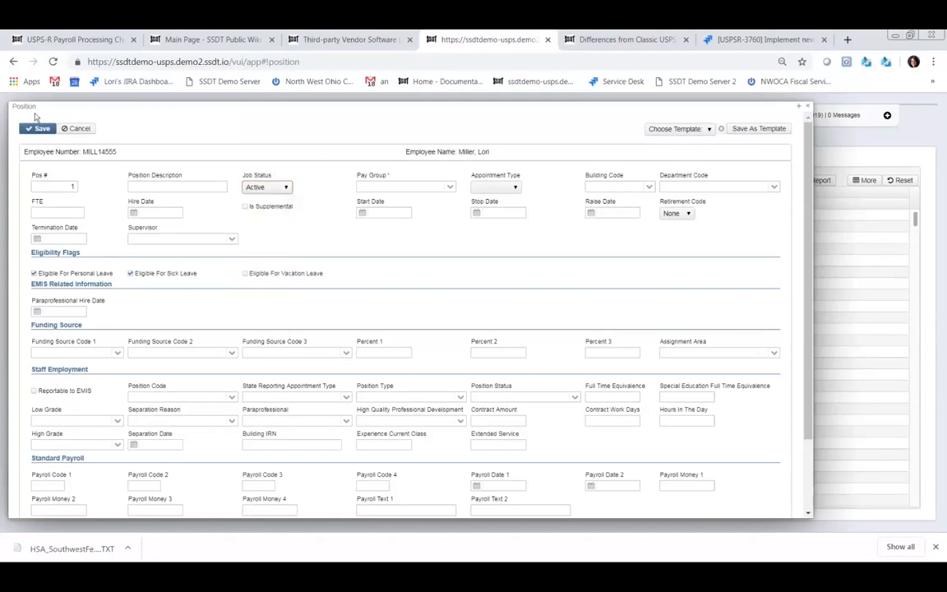
- Assign pay group 0 - Orange 2, save the position, and close the record
{"action": "left_click", "coordinate": [49, 129]}
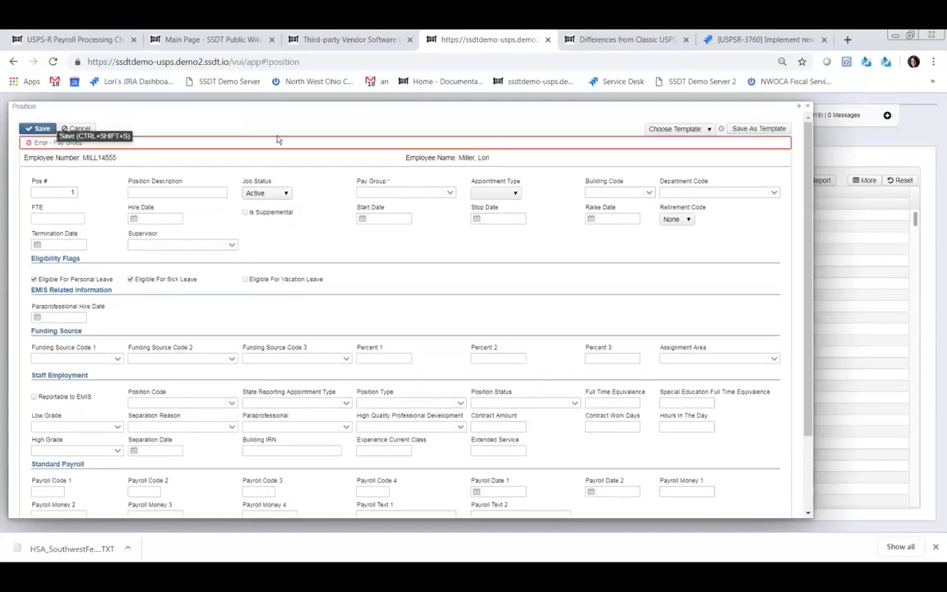
{"action": "left_click", "coordinate": [448, 193]}
{"action": "left_click", "coordinate": [386, 223]}
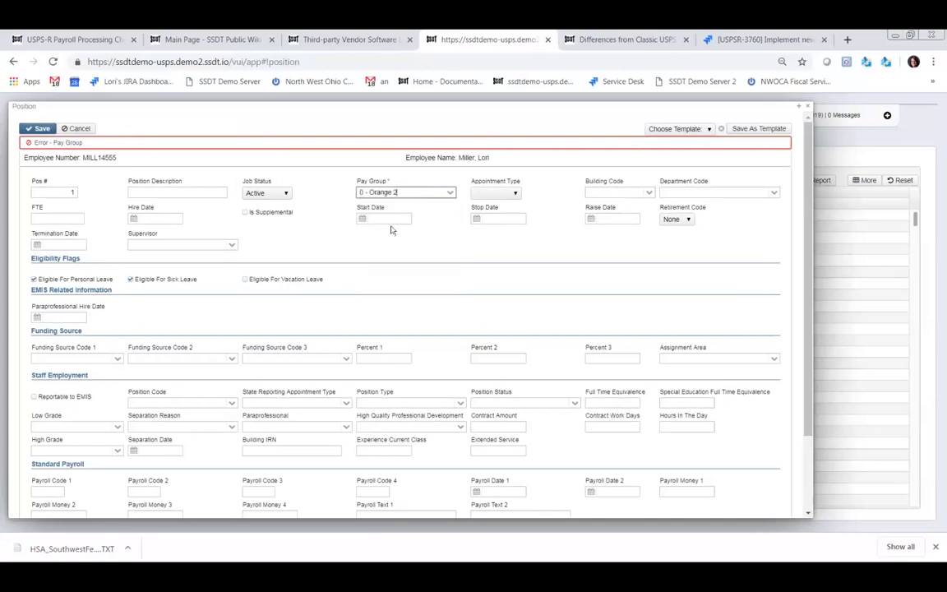
{"action": "left_click", "coordinate": [39, 130]}
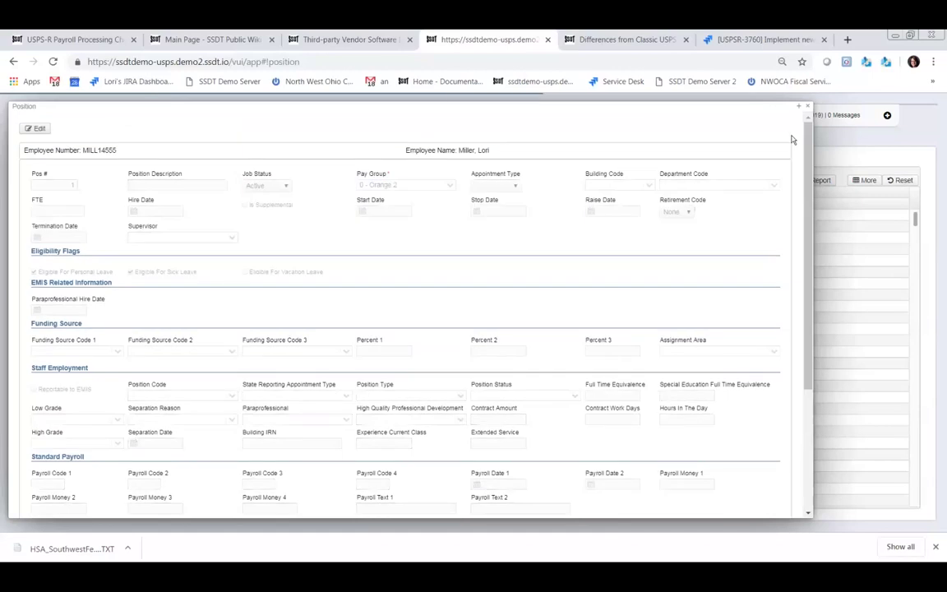
{"action": "left_click", "coordinate": [808, 108]}
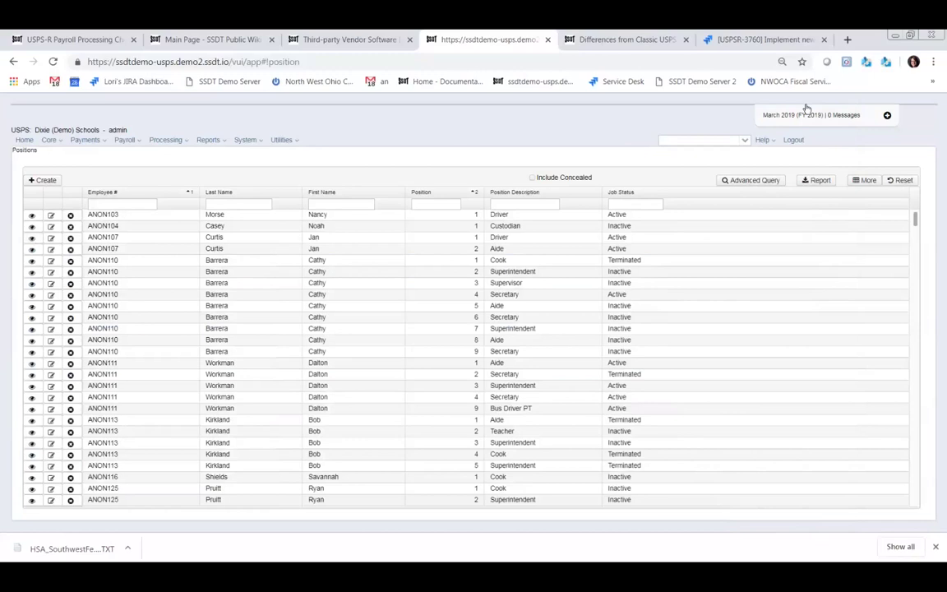
- View the Leaves list and then its Accumulations tab
{"action": "left_click", "coordinate": [806, 108]}
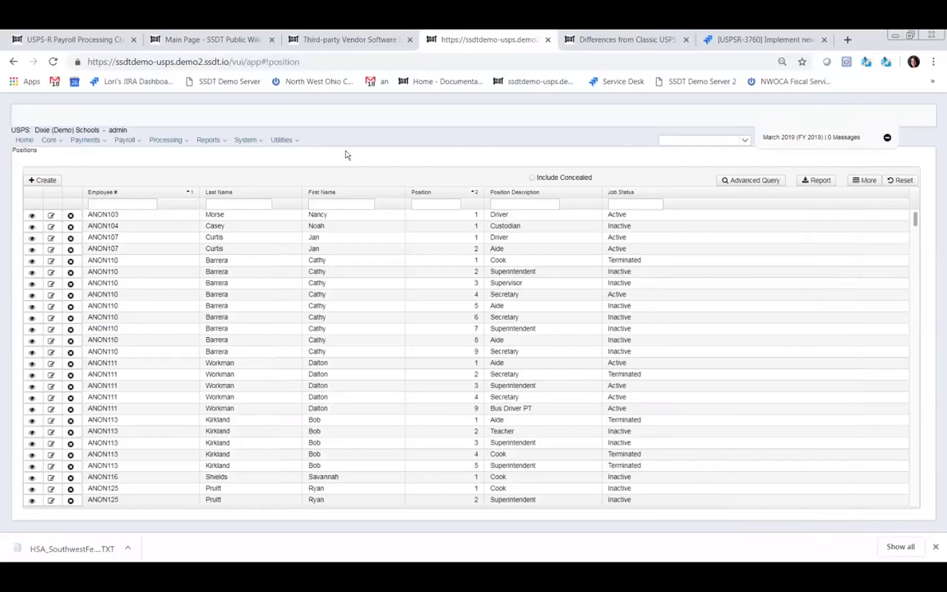
{"action": "left_click", "coordinate": [51, 140]}
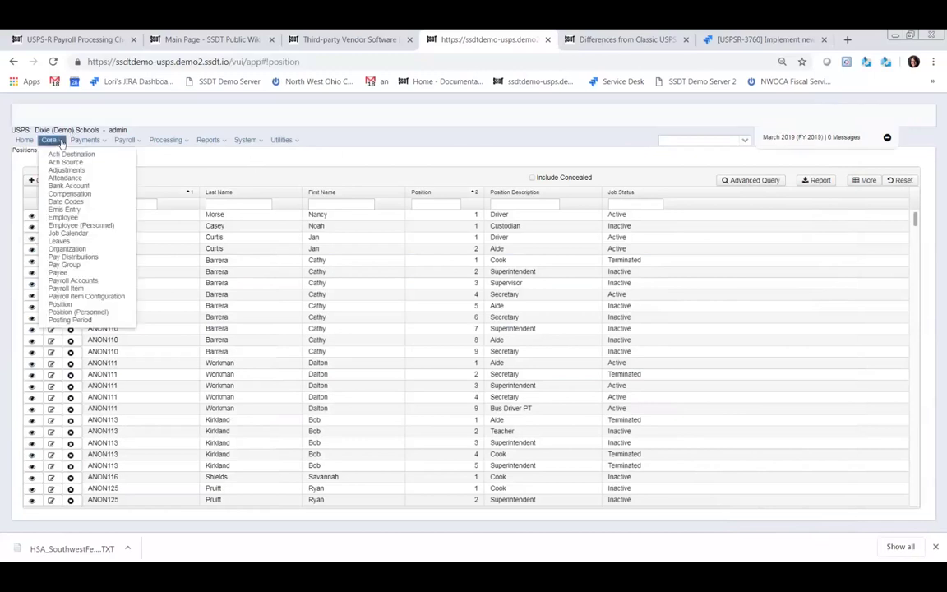
{"action": "left_click", "coordinate": [59, 240]}
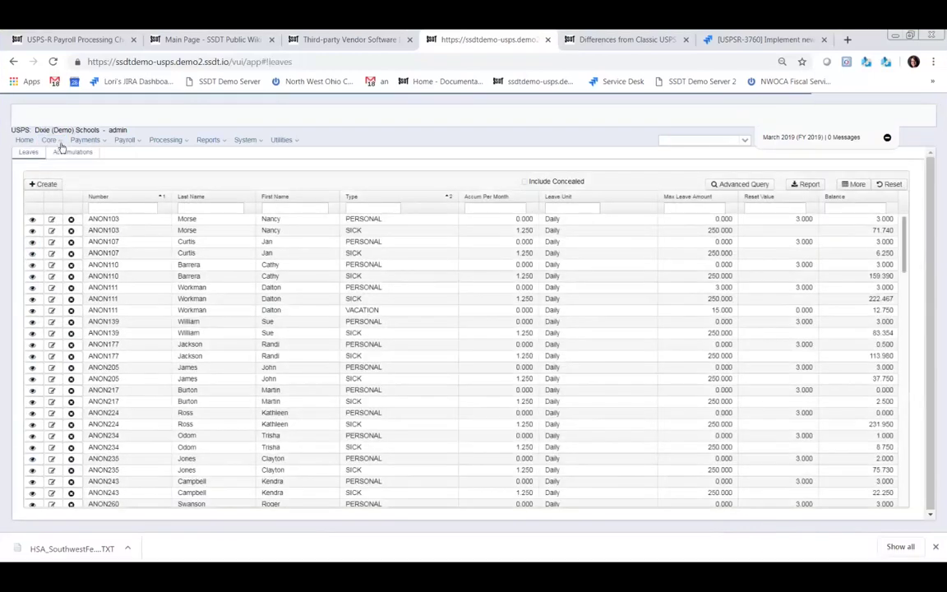
{"action": "left_click", "coordinate": [65, 153]}
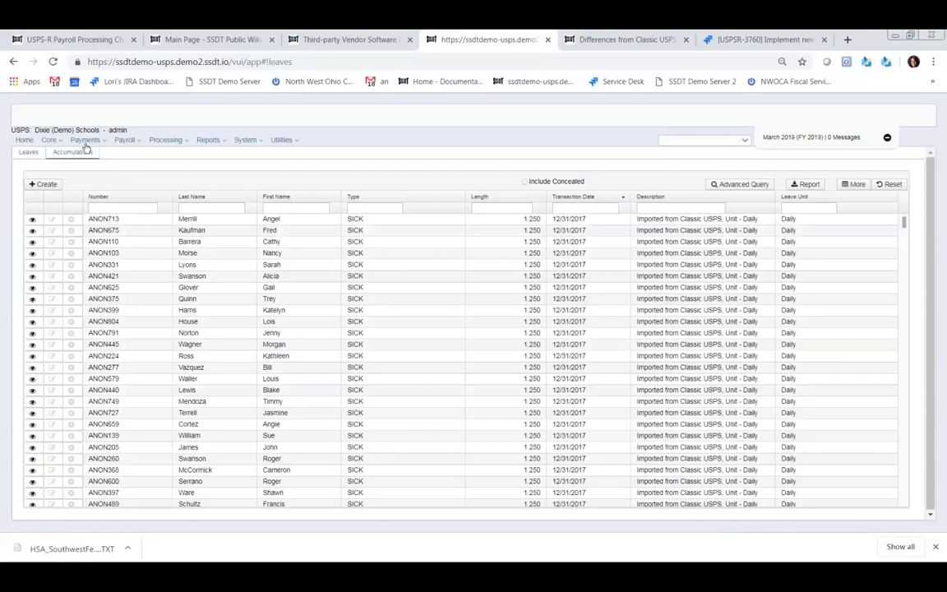
- View the organization details, then go to the Pay Distributions list
{"action": "left_click", "coordinate": [61, 142]}
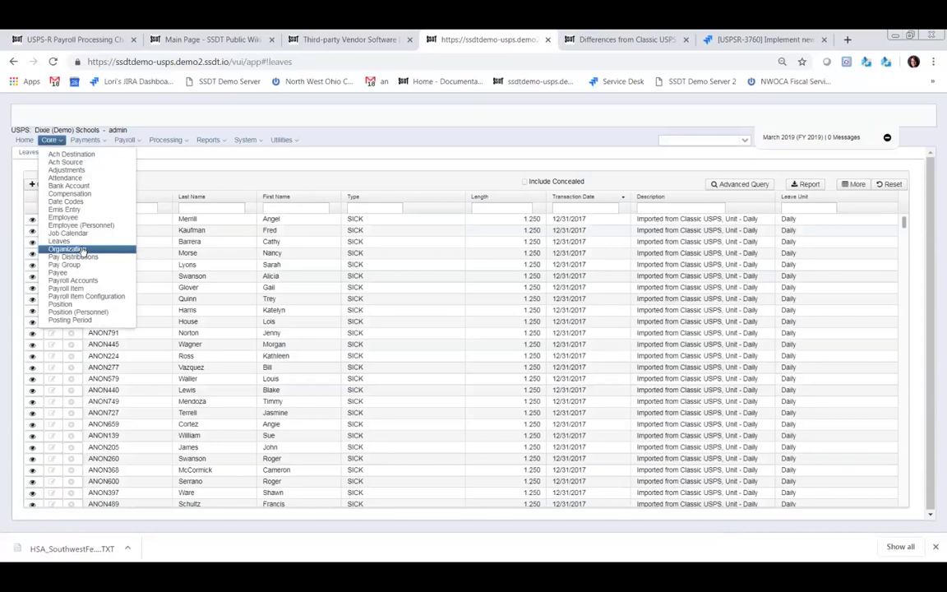
{"action": "left_click", "coordinate": [83, 250]}
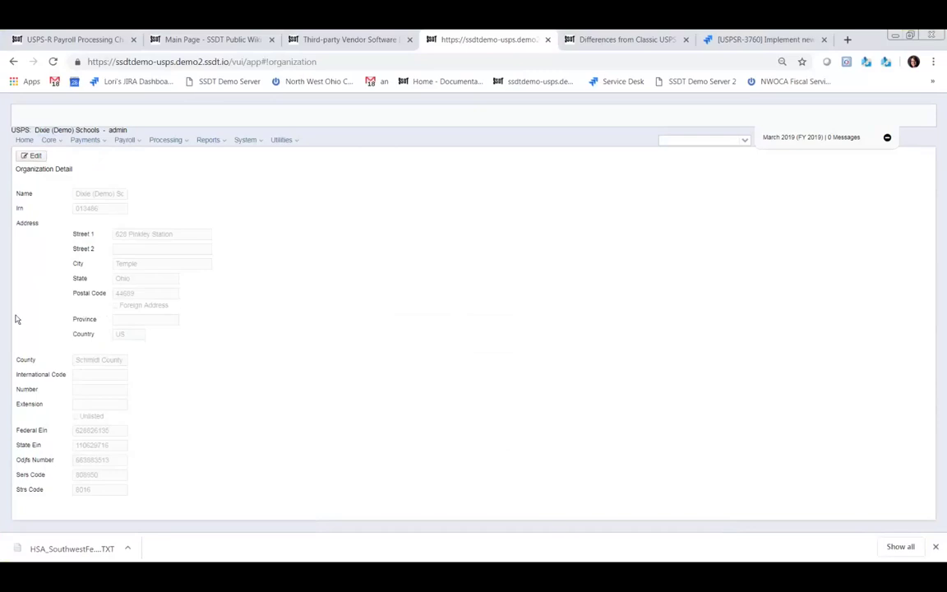
{"action": "left_click", "coordinate": [54, 143]}
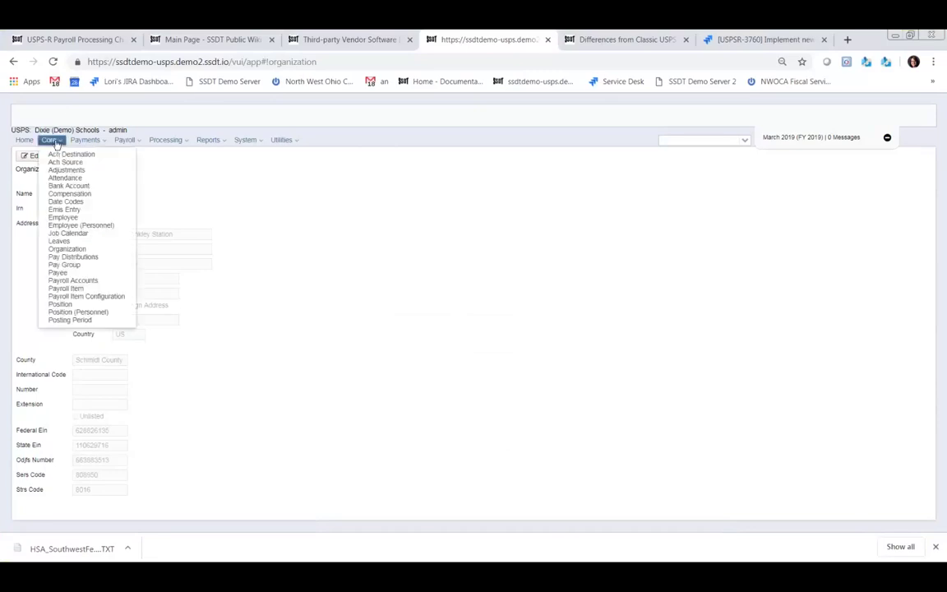
{"action": "left_click", "coordinate": [74, 258]}
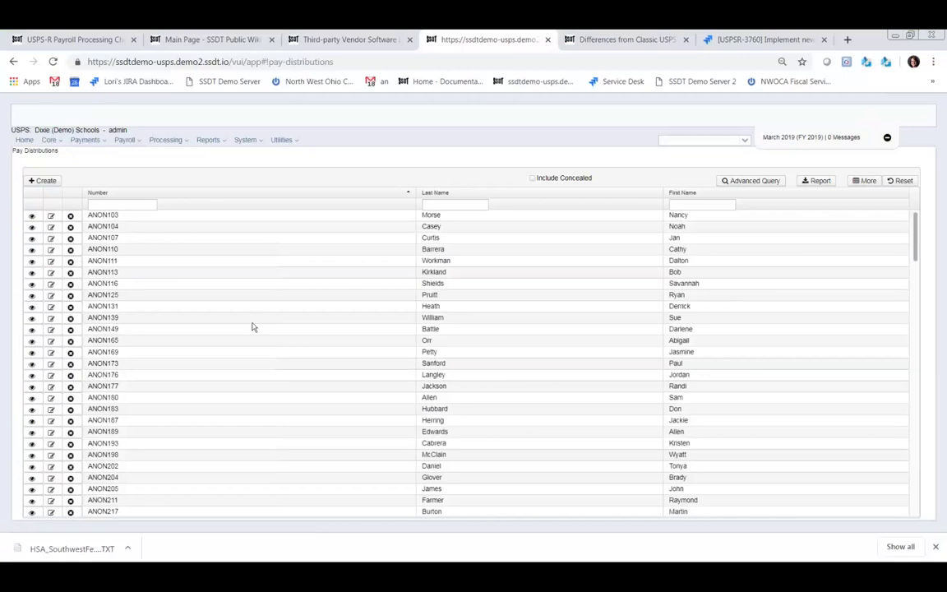
{"action": "left_click", "coordinate": [45, 181]}
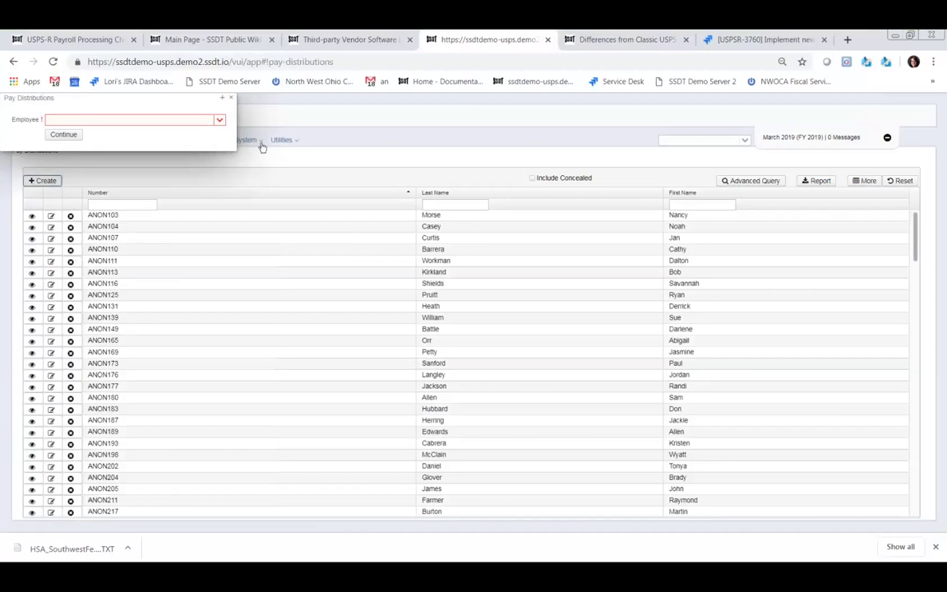
{"action": "left_click", "coordinate": [220, 121]}
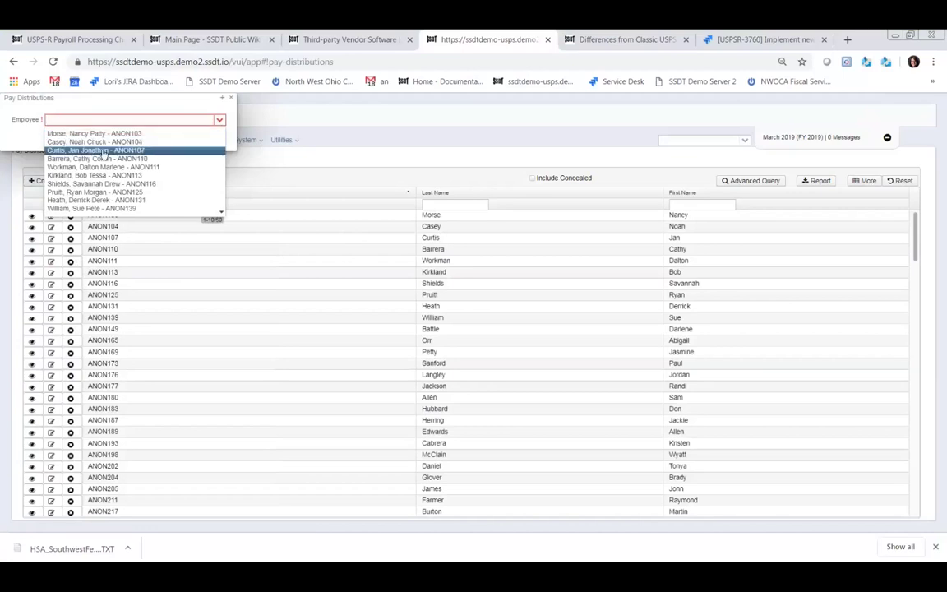
{"action": "left_click", "coordinate": [63, 142]}
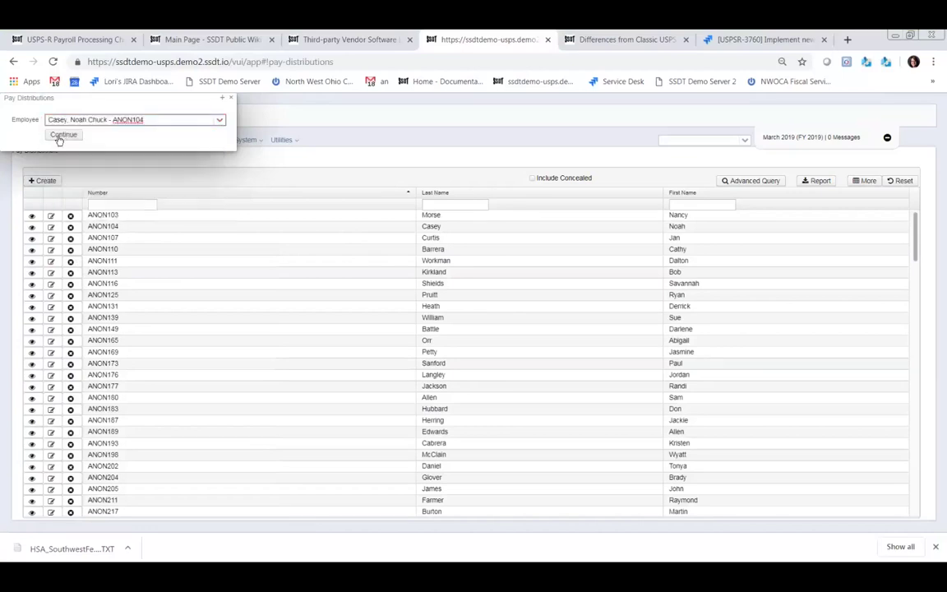
{"action": "left_click", "coordinate": [66, 137]}
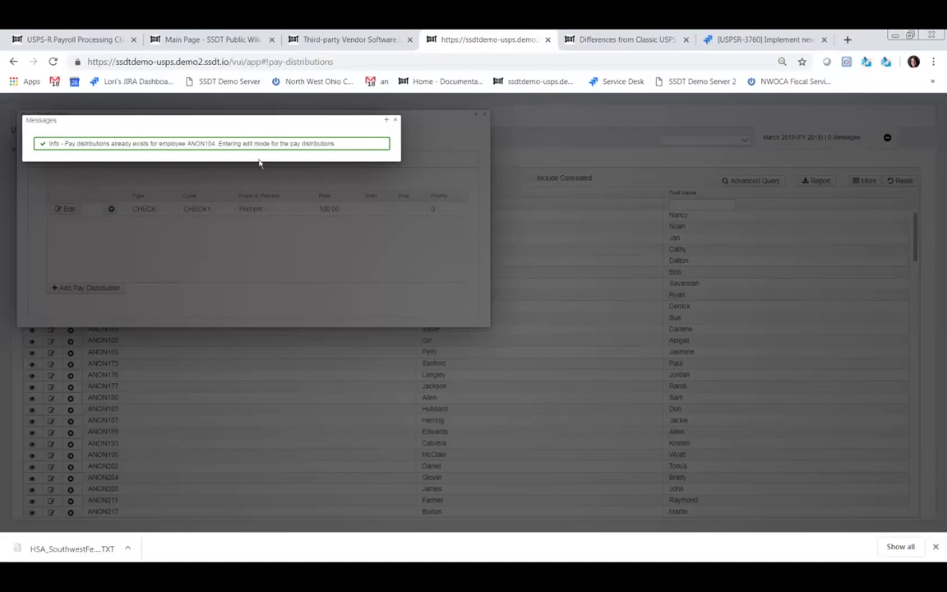
{"action": "left_click", "coordinate": [394, 123]}
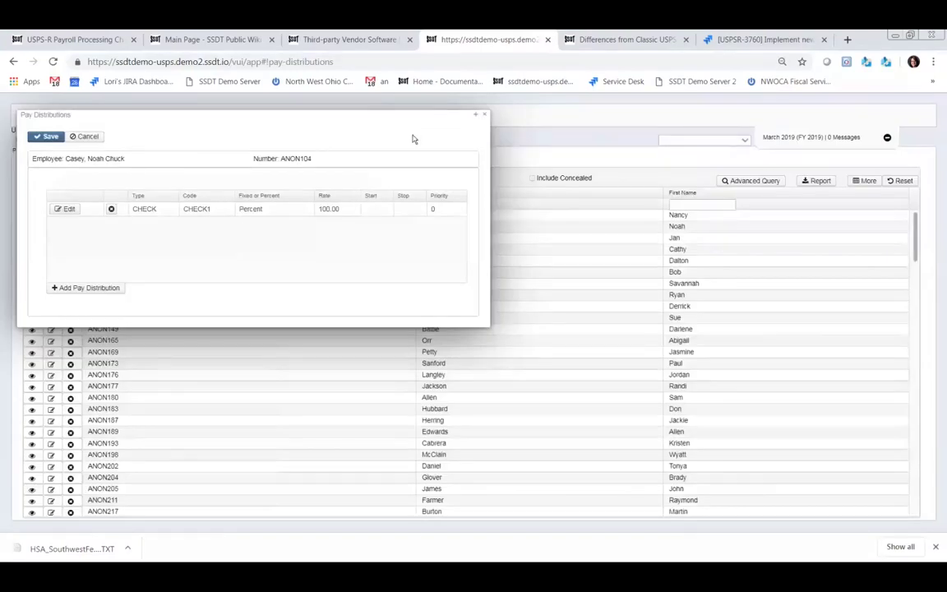
{"action": "left_click", "coordinate": [94, 288]}
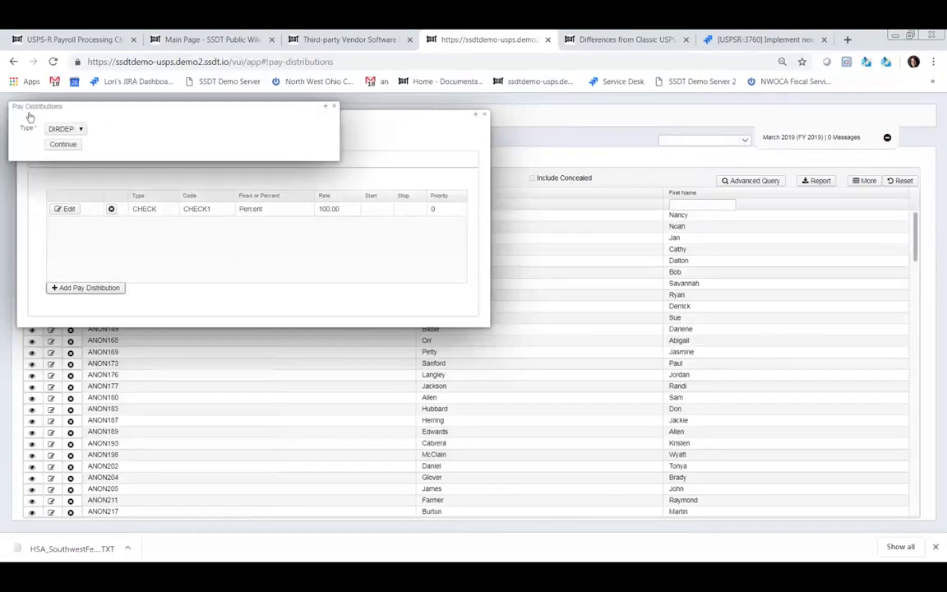
{"action": "left_click", "coordinate": [81, 130]}
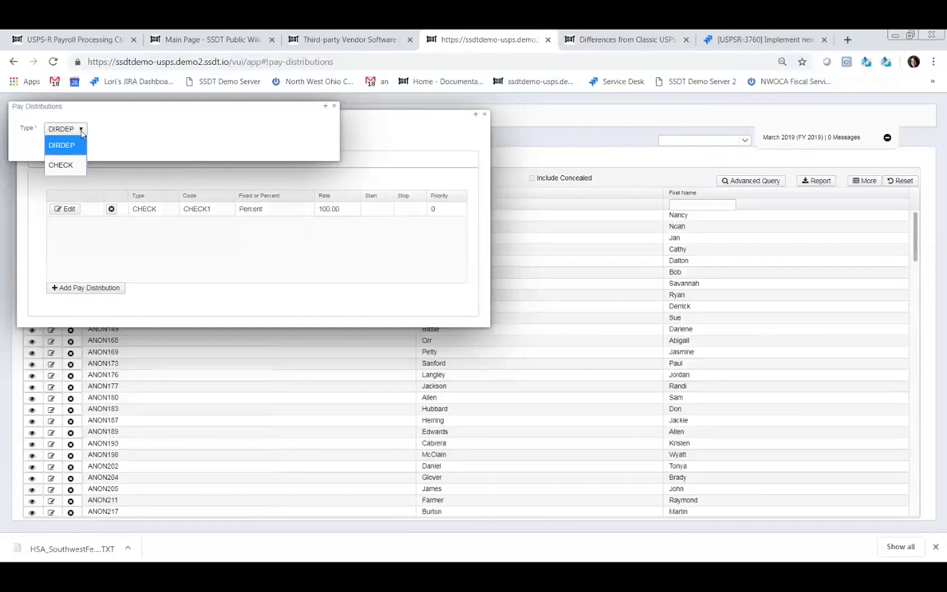
{"action": "left_click", "coordinate": [73, 145]}
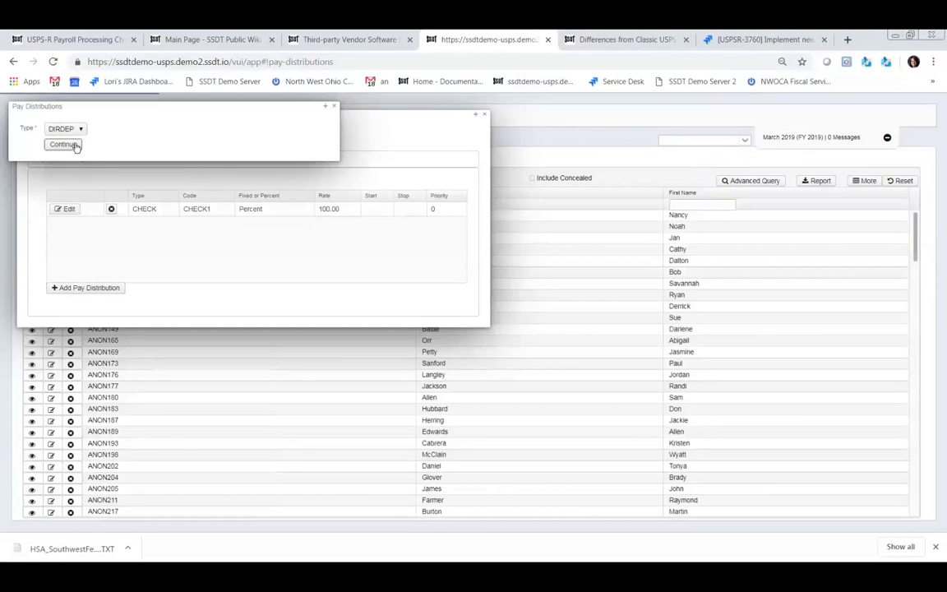
{"action": "left_click", "coordinate": [64, 144]}
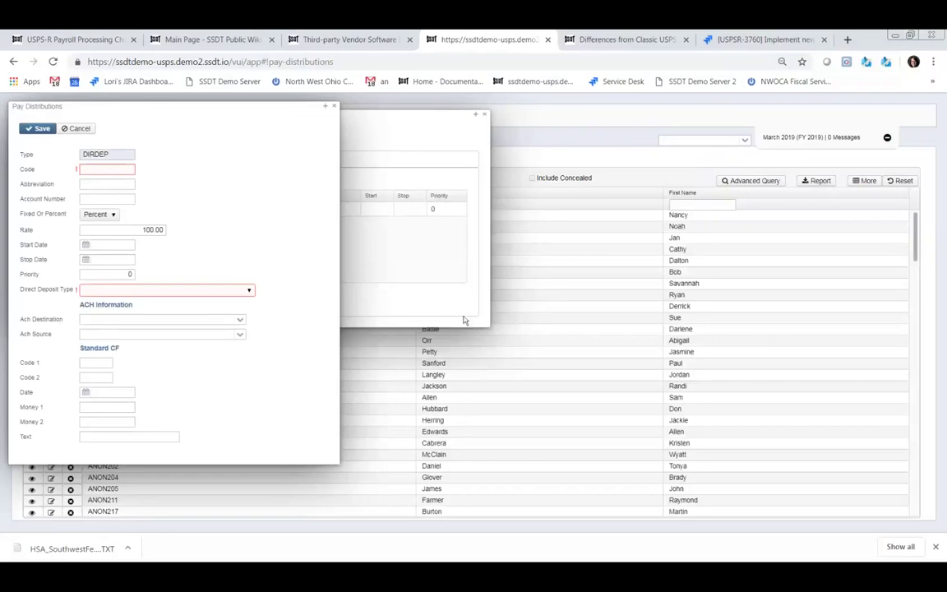
{"action": "left_click", "coordinate": [334, 107]}
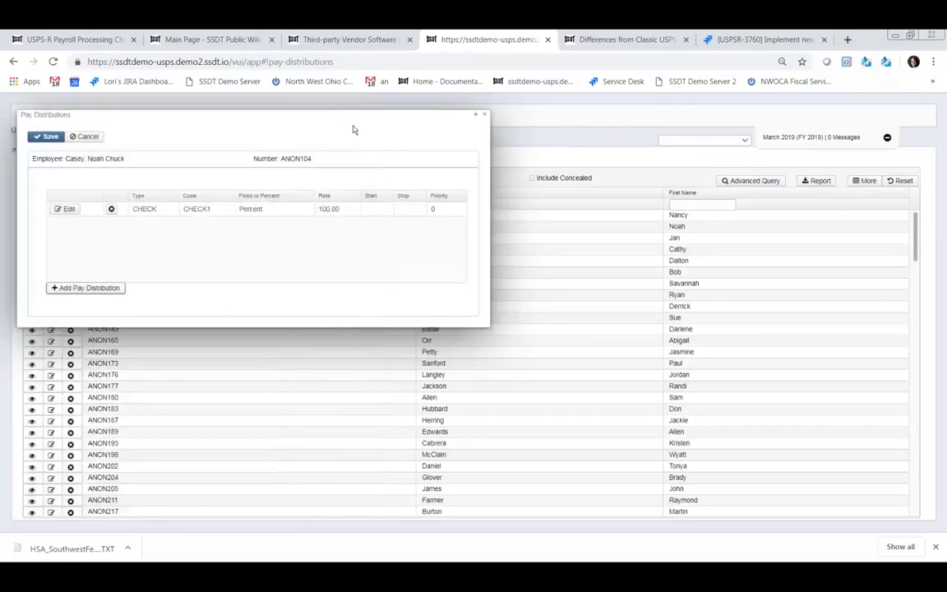
{"action": "left_click", "coordinate": [484, 114]}
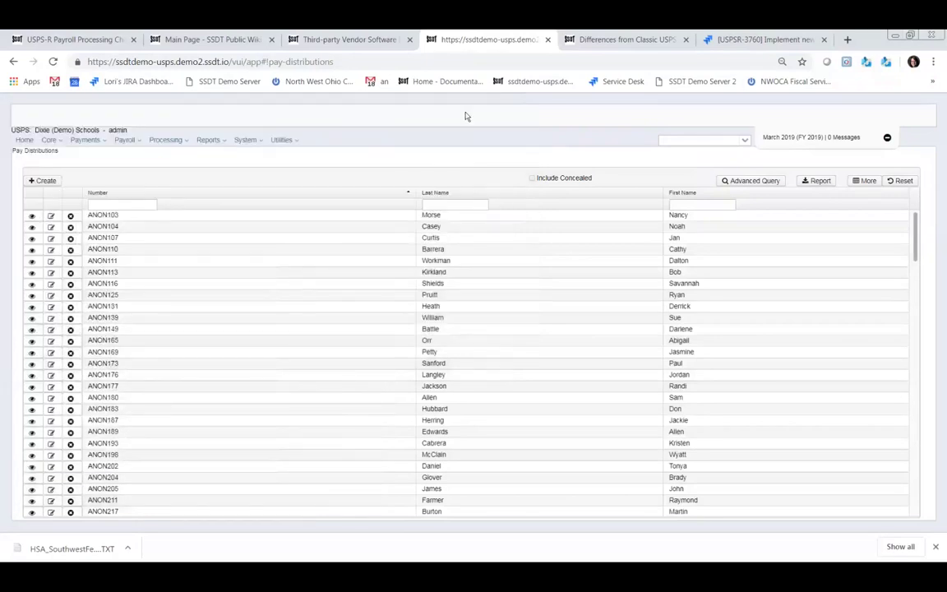
- Open Core > Pay Group to view group codes and their colour descriptions
{"action": "left_click", "coordinate": [58, 144]}
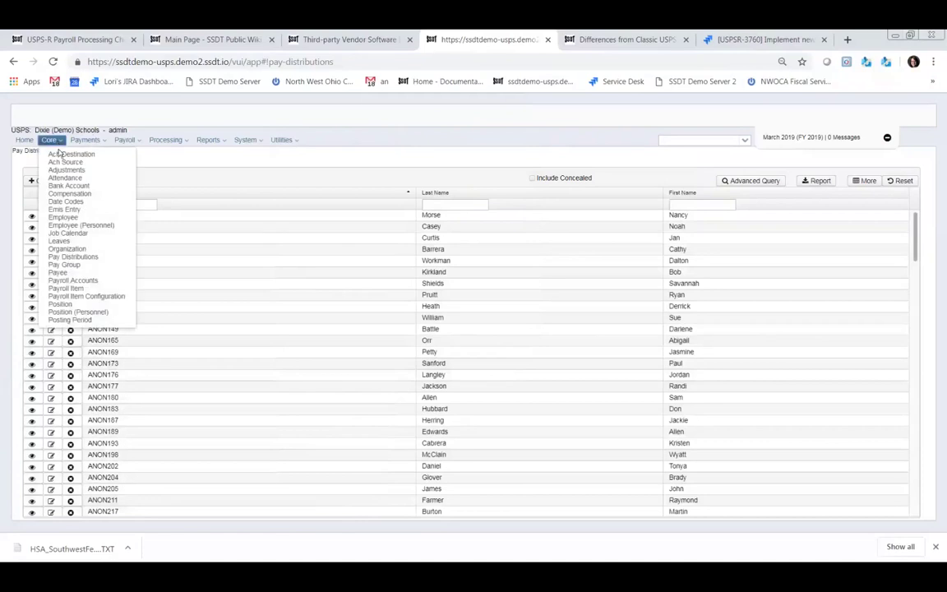
{"action": "left_click", "coordinate": [69, 264]}
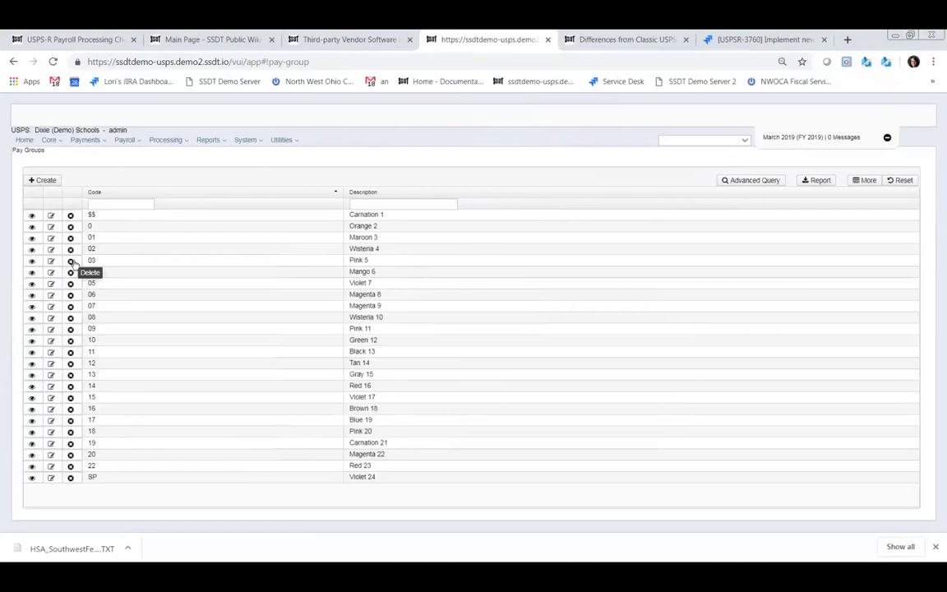
{"action": "left_click", "coordinate": [53, 140]}
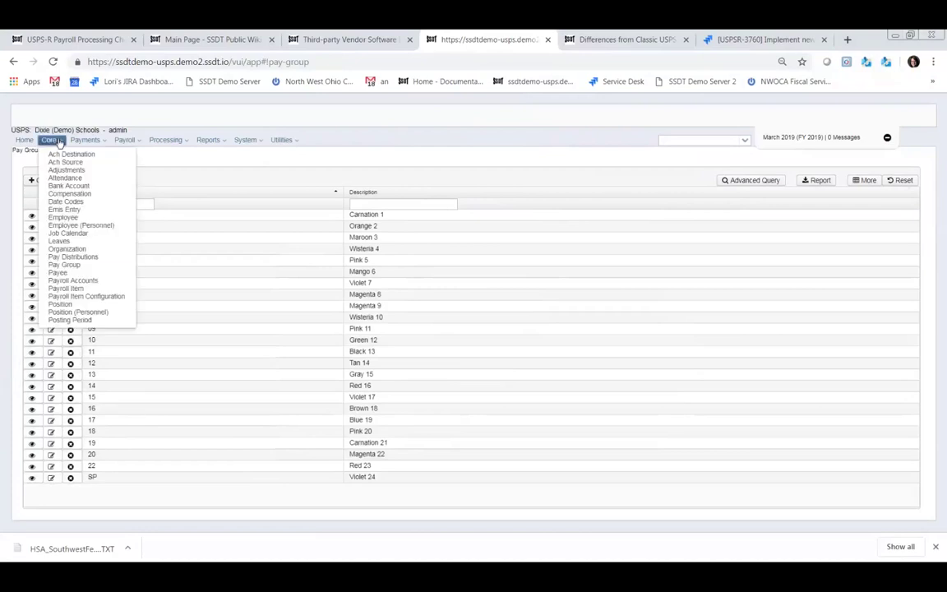
- Open Core > Payee and view the Cuthbert Software payee record, closing it unsaved
{"action": "left_click", "coordinate": [61, 274]}
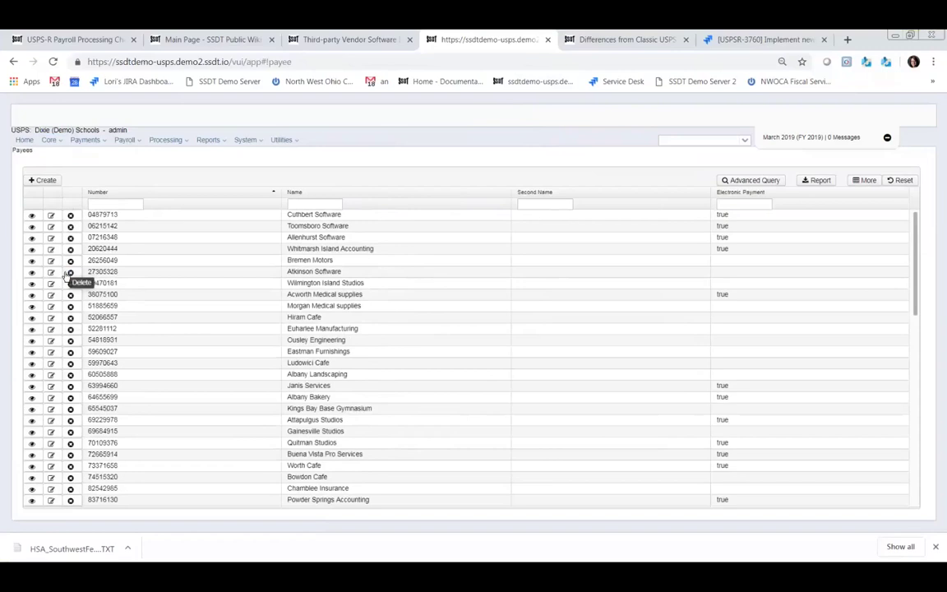
{"action": "left_click", "coordinate": [51, 216]}
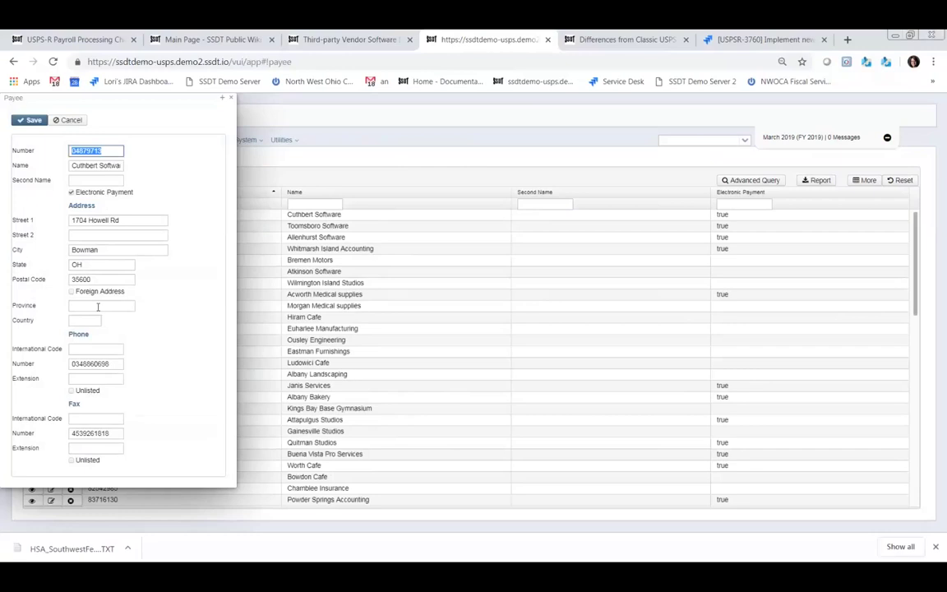
{"action": "left_click", "coordinate": [231, 100]}
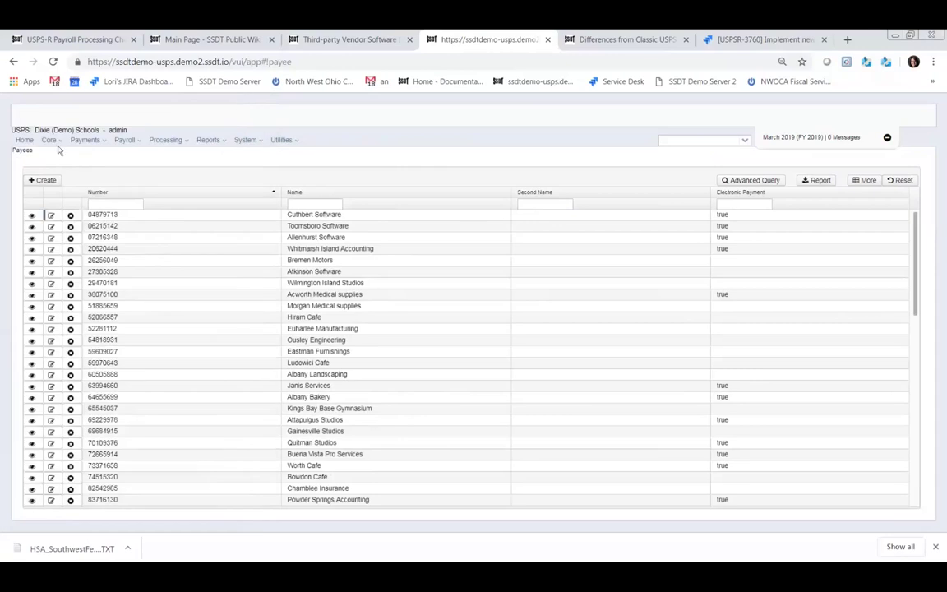
{"action": "left_click", "coordinate": [51, 140]}
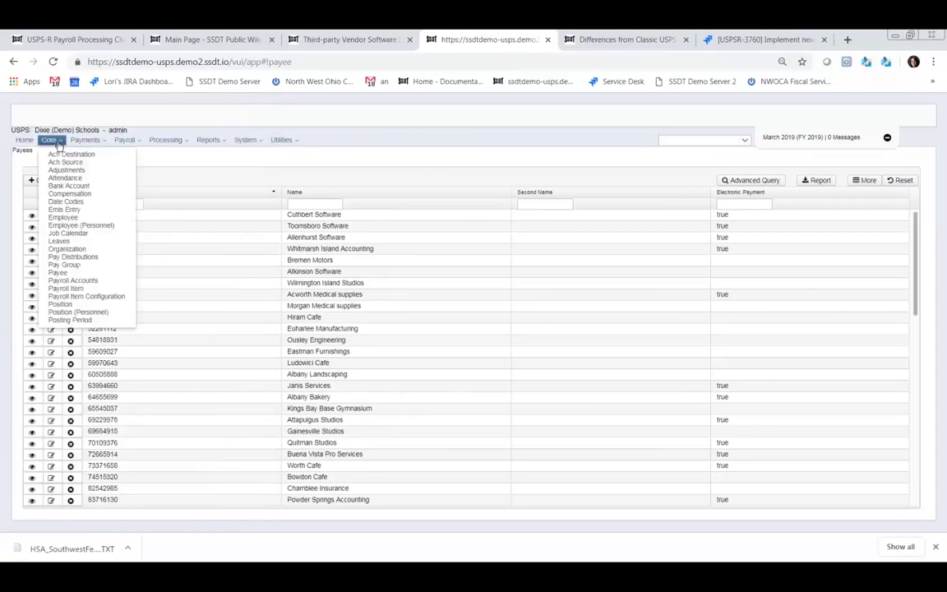
- In Payroll Item Configuration, start a new payroll item of type Regular
{"action": "left_click", "coordinate": [103, 297]}
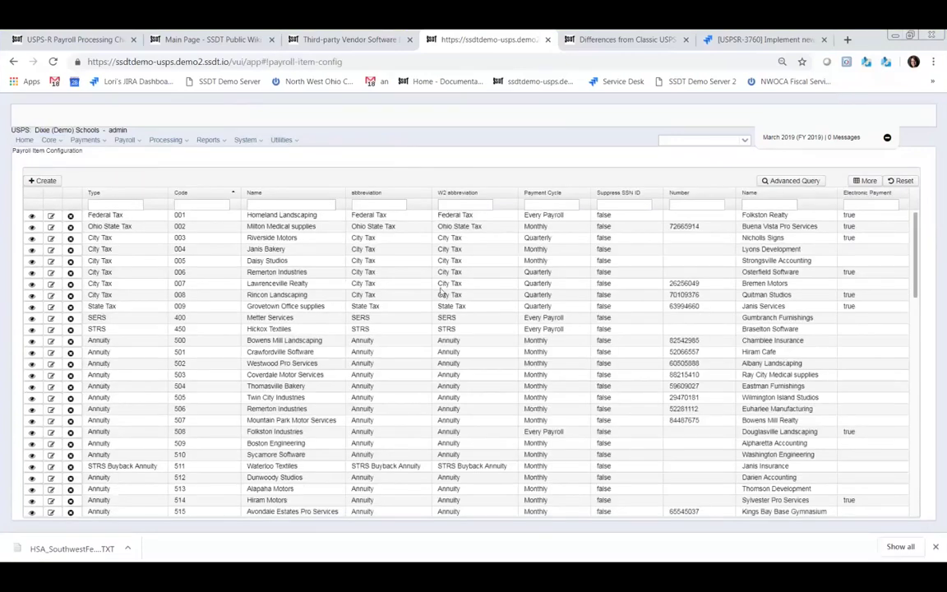
{"action": "left_click", "coordinate": [44, 181]}
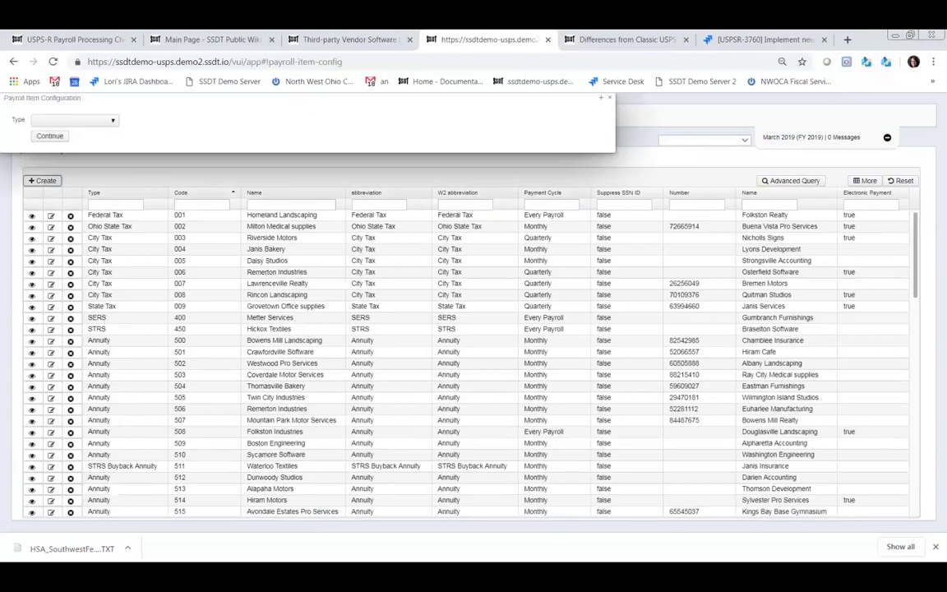
{"action": "left_click", "coordinate": [112, 121]}
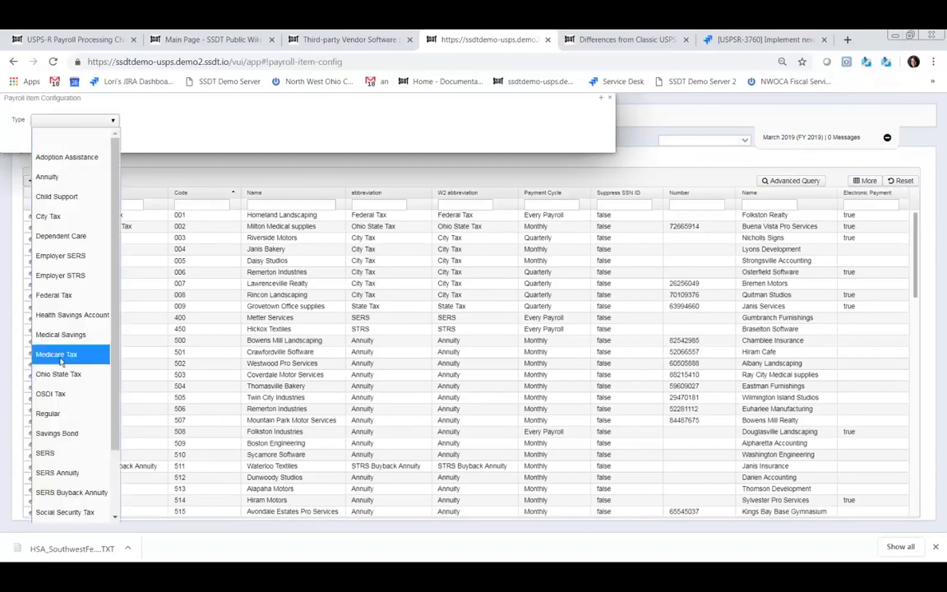
{"action": "left_click", "coordinate": [55, 413]}
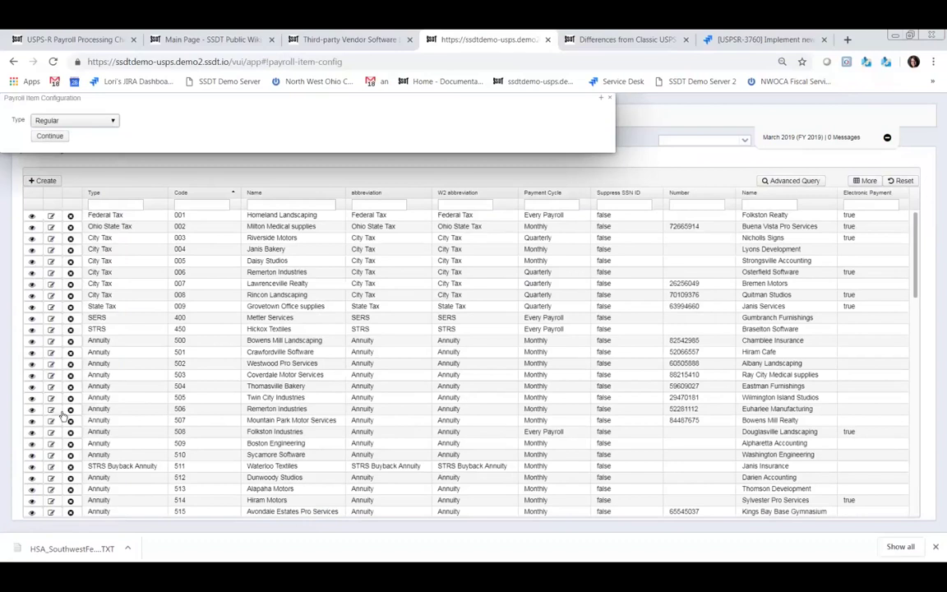
{"action": "left_click", "coordinate": [52, 139]}
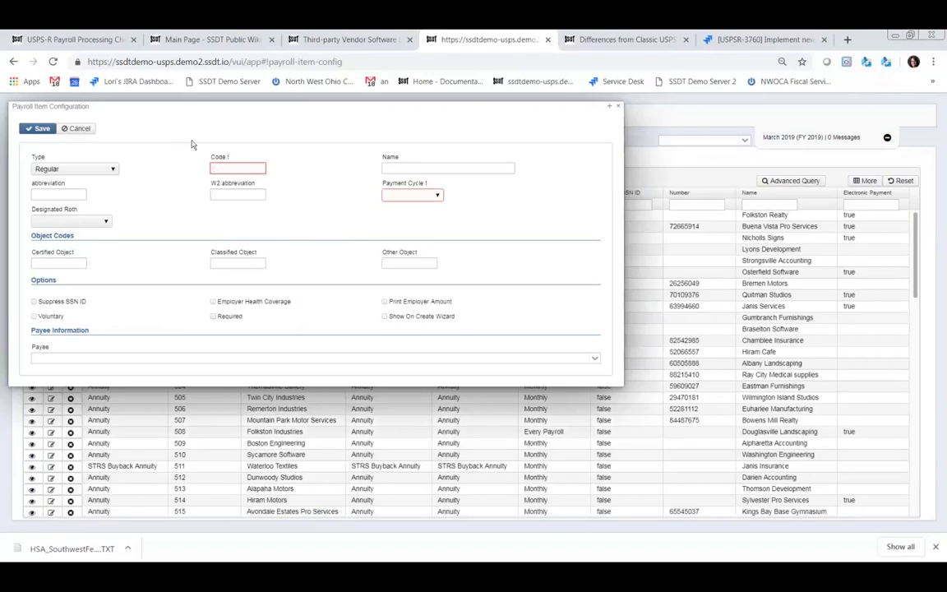
- Review the item code field and payee choices, then close the new item unsaved
{"action": "left_click", "coordinate": [240, 165]}
{"action": "left_click", "coordinate": [596, 360]}
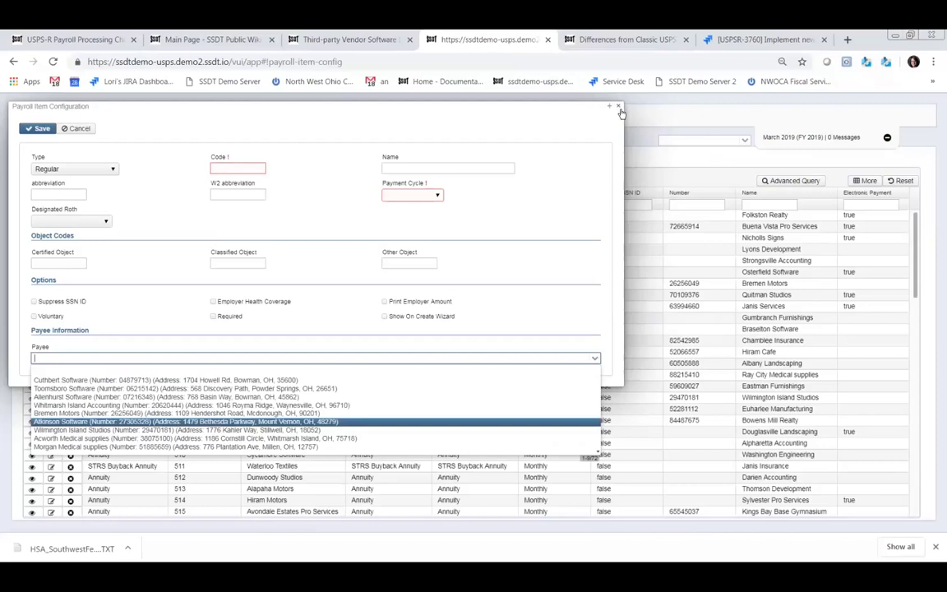
{"action": "left_click", "coordinate": [618, 109]}
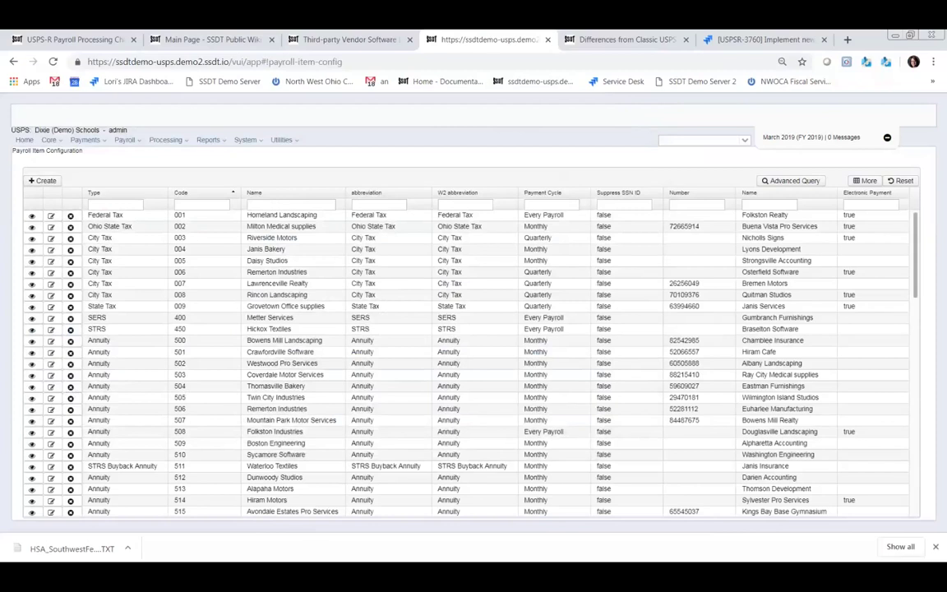
{"action": "left_click", "coordinate": [49, 139]}
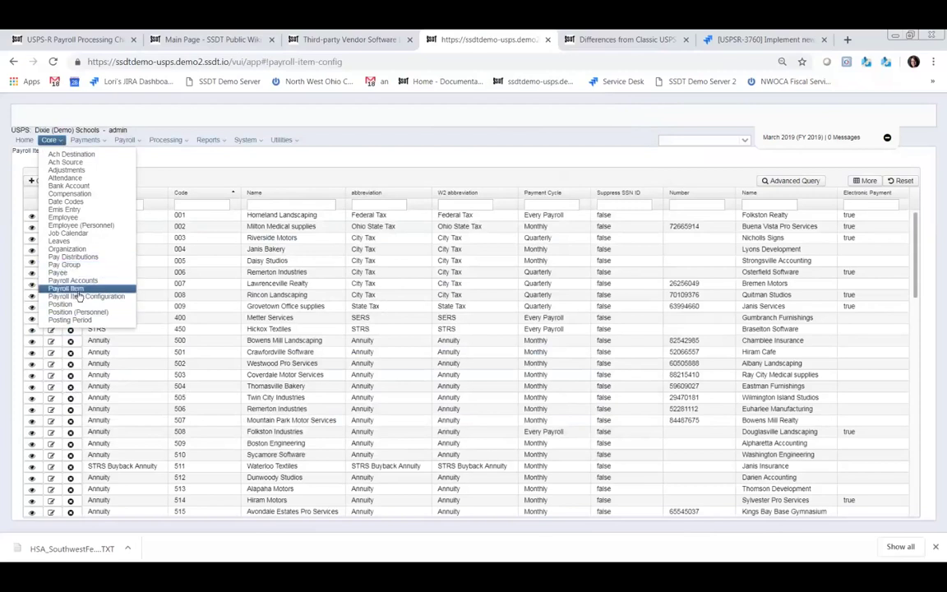
{"action": "left_click", "coordinate": [76, 291]}
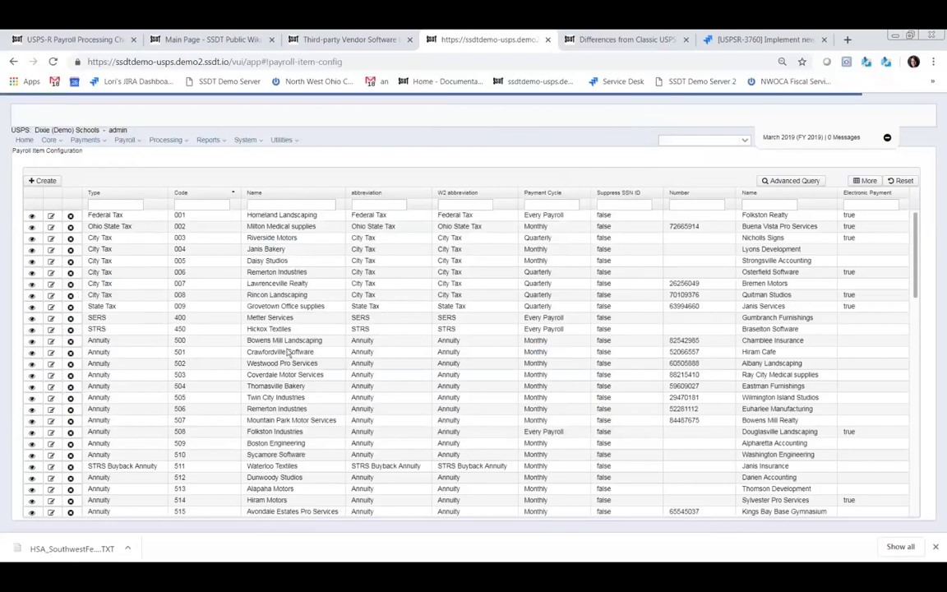
{"action": "left_click", "coordinate": [50, 140]}
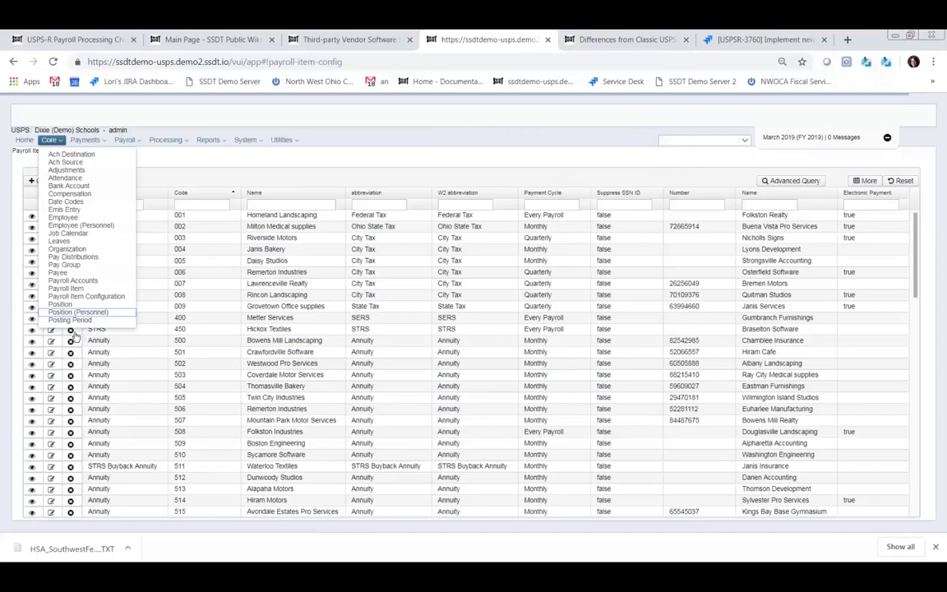
- From Core > Posting Period, create an APRIL 2019 period marked as Current
{"action": "left_click", "coordinate": [76, 322]}
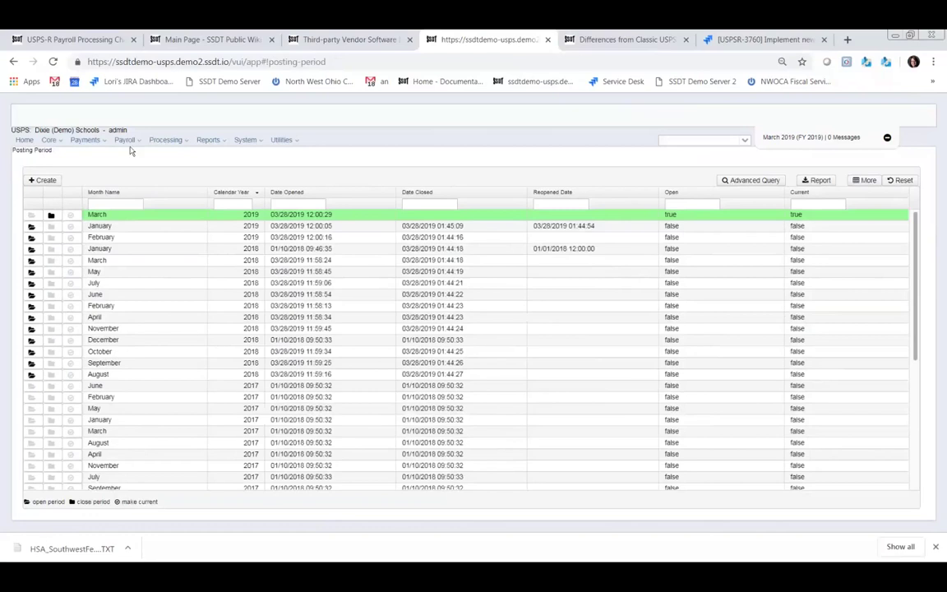
{"action": "left_click", "coordinate": [45, 180]}
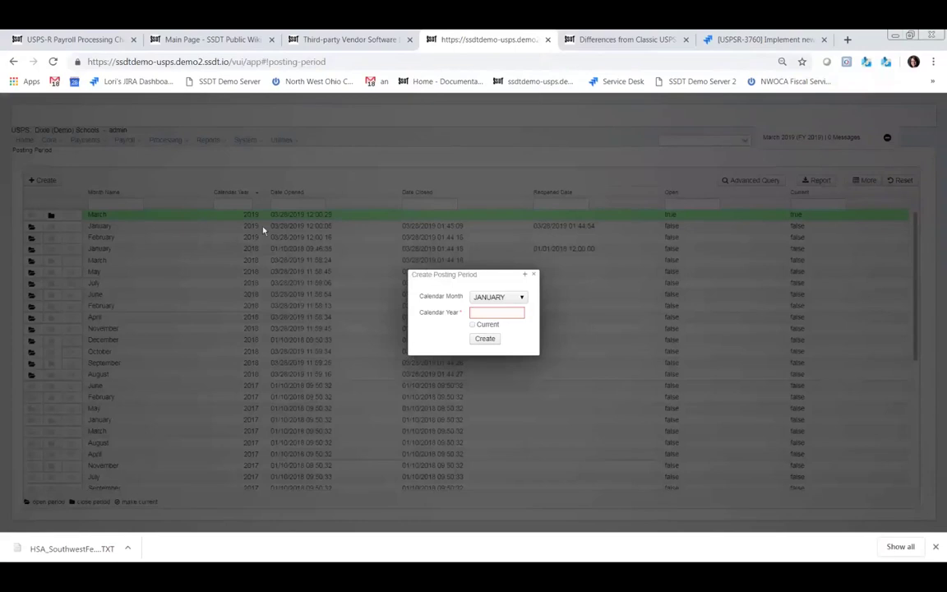
{"action": "left_click", "coordinate": [521, 297]}
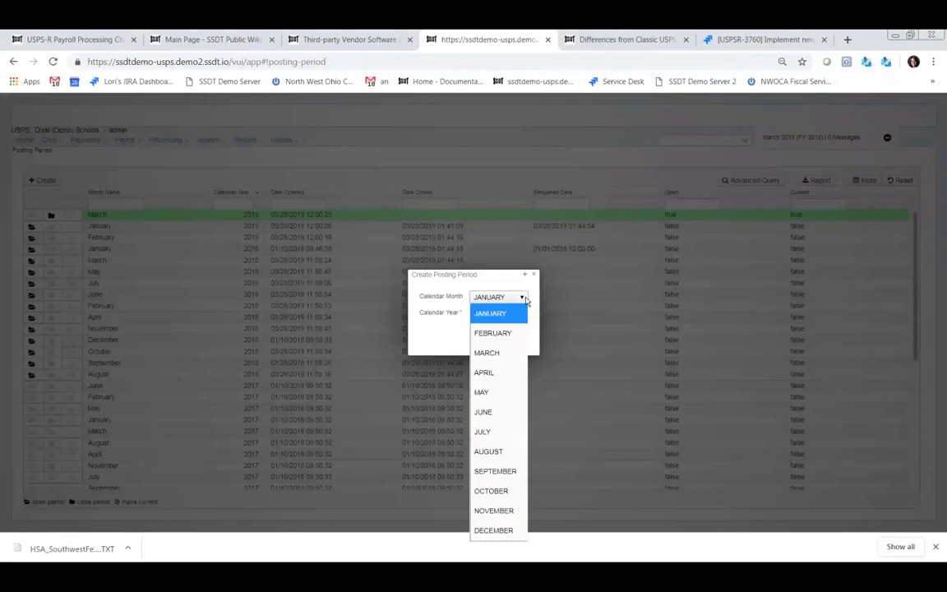
{"action": "left_click", "coordinate": [484, 372]}
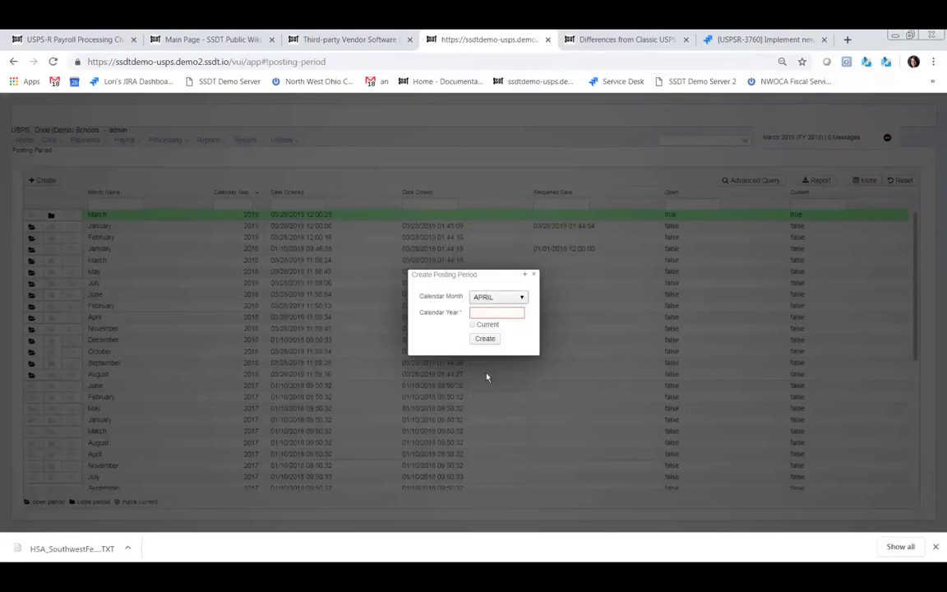
{"action": "left_click", "coordinate": [498, 313]}
{"action": "type", "text": "2019"}
{"action": "left_click", "coordinate": [473, 324]}
{"action": "left_click", "coordinate": [485, 339]}
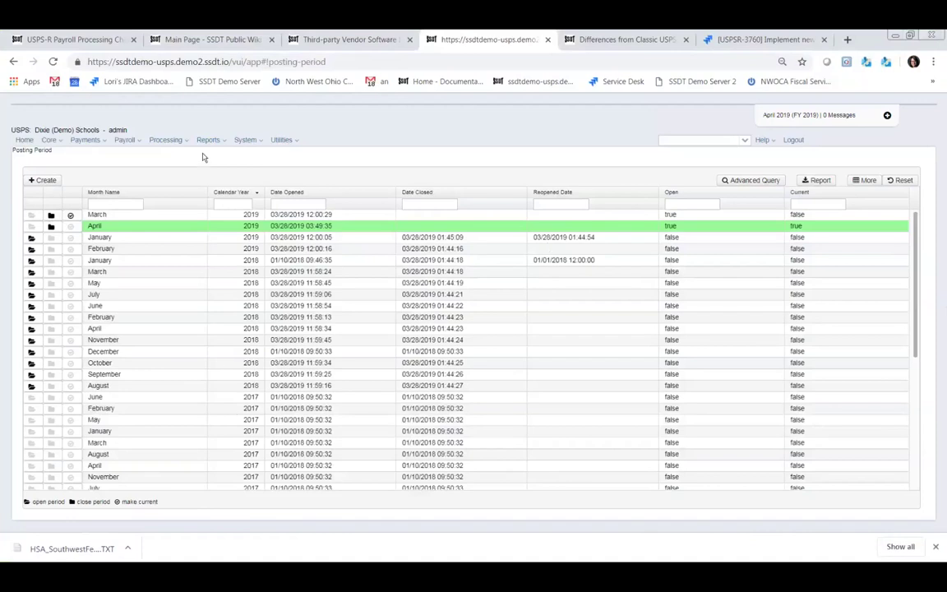
{"action": "left_click", "coordinate": [139, 143]}
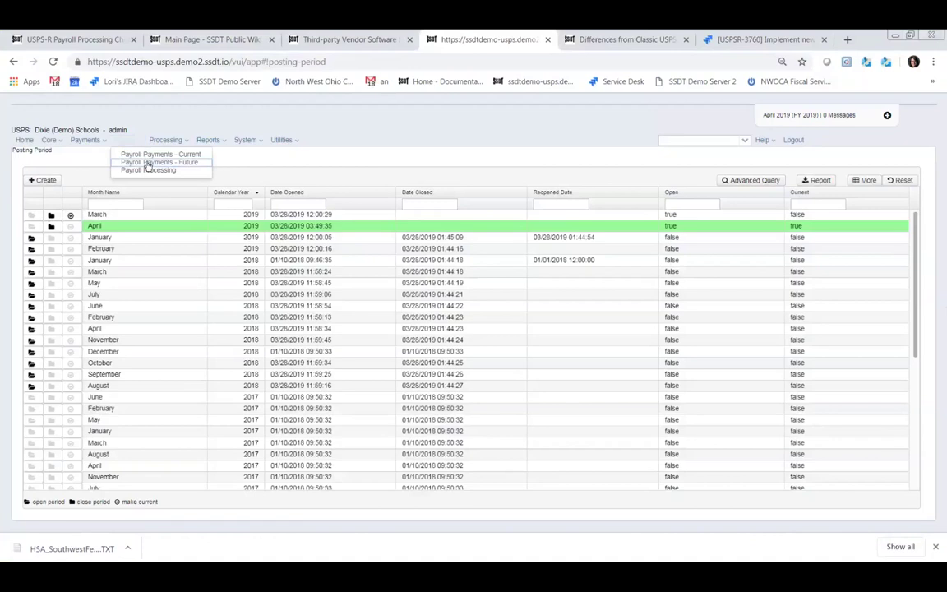
- Open Payroll Payments - Future and start a new future pay amount with Create New ticked, then close it unsaved
{"action": "left_click", "coordinate": [149, 162]}
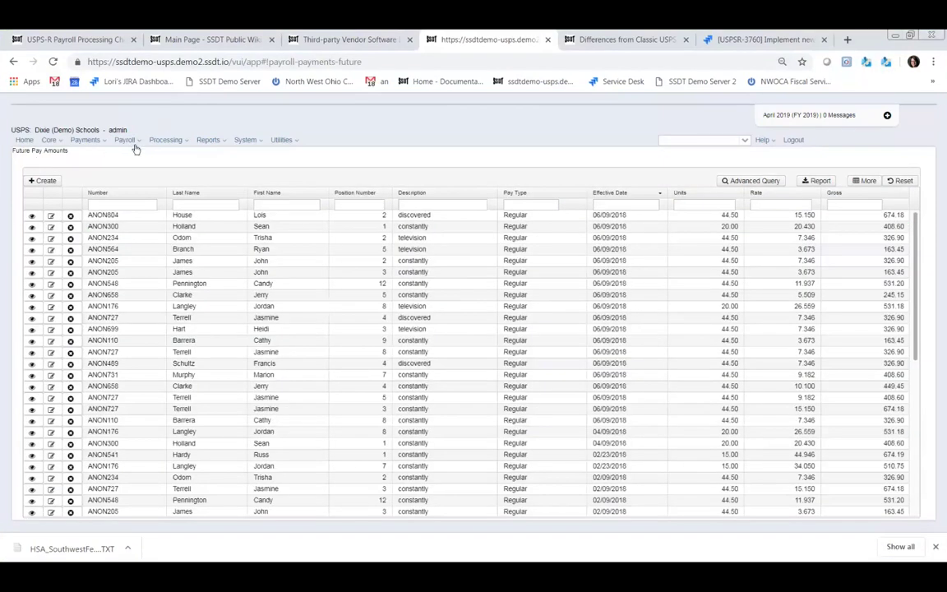
{"action": "left_click", "coordinate": [135, 142]}
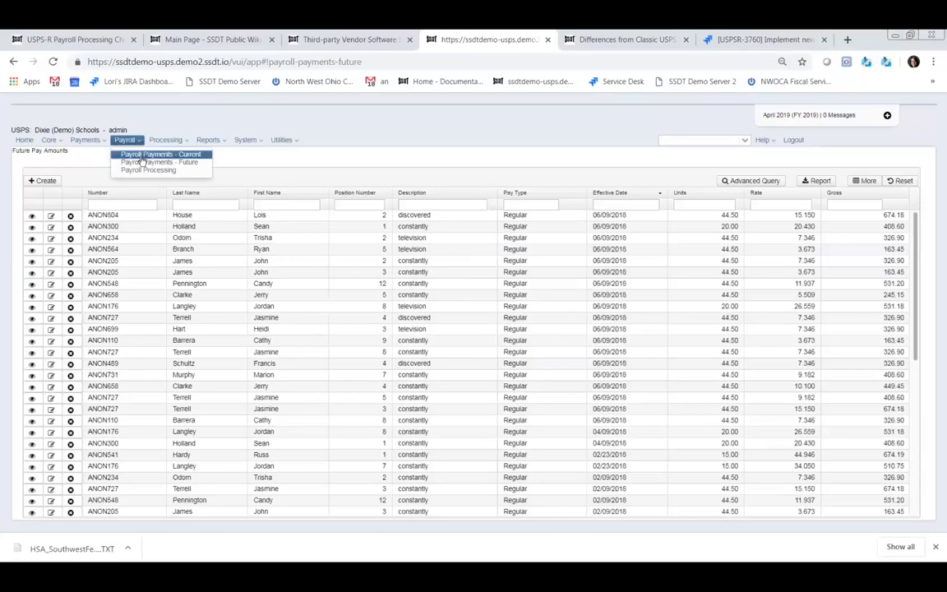
{"action": "left_click", "coordinate": [143, 162]}
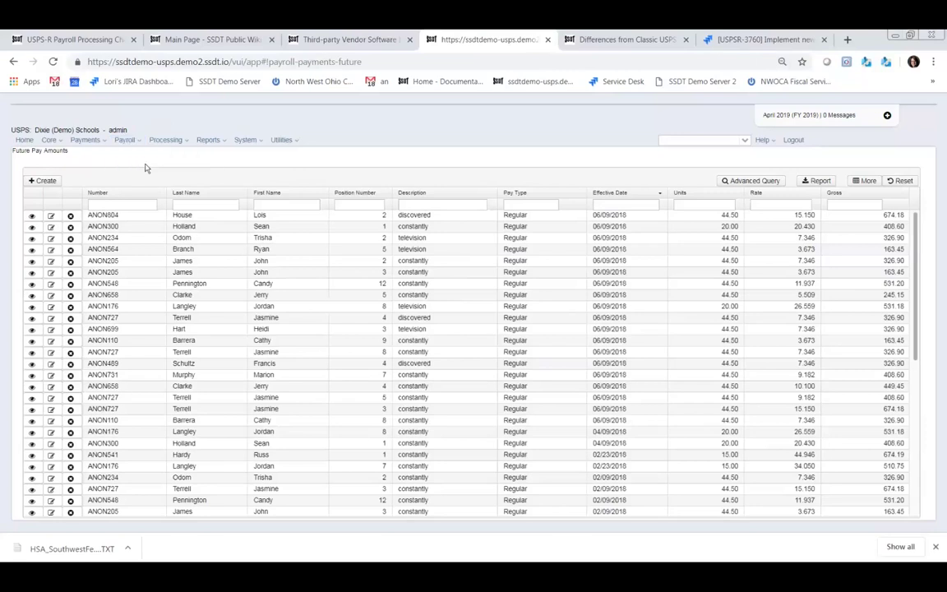
{"action": "left_click", "coordinate": [45, 182]}
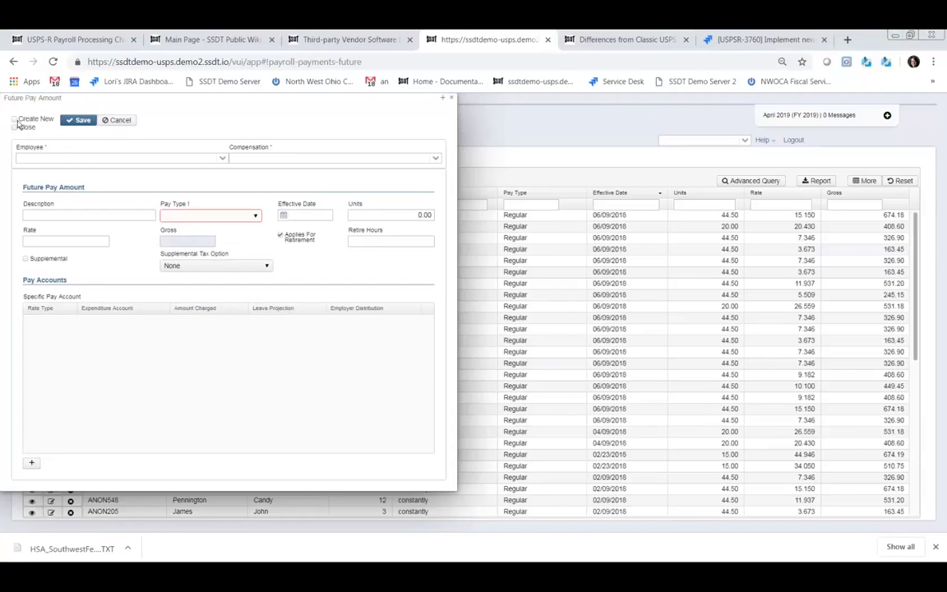
{"action": "left_click", "coordinate": [13, 120]}
{"action": "left_click", "coordinate": [450, 99]}
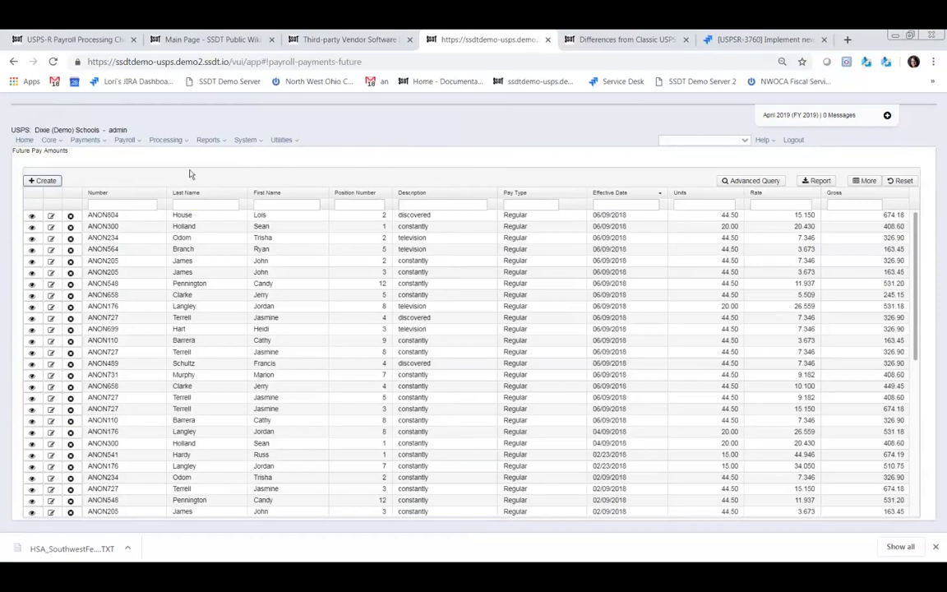
- Go to Payroll Processing under Payroll and begin initializing a new payroll
{"action": "left_click", "coordinate": [127, 140]}
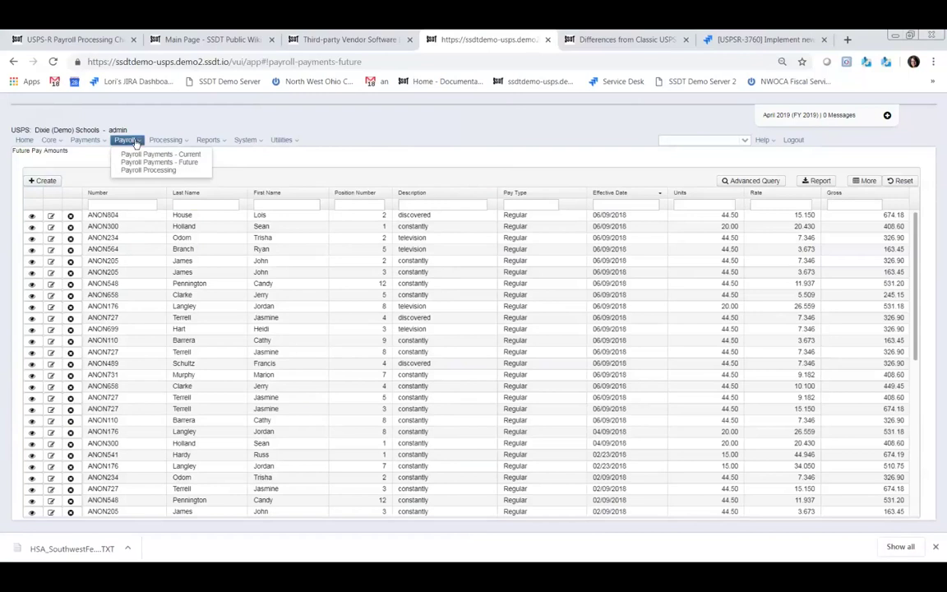
{"action": "left_click", "coordinate": [141, 171]}
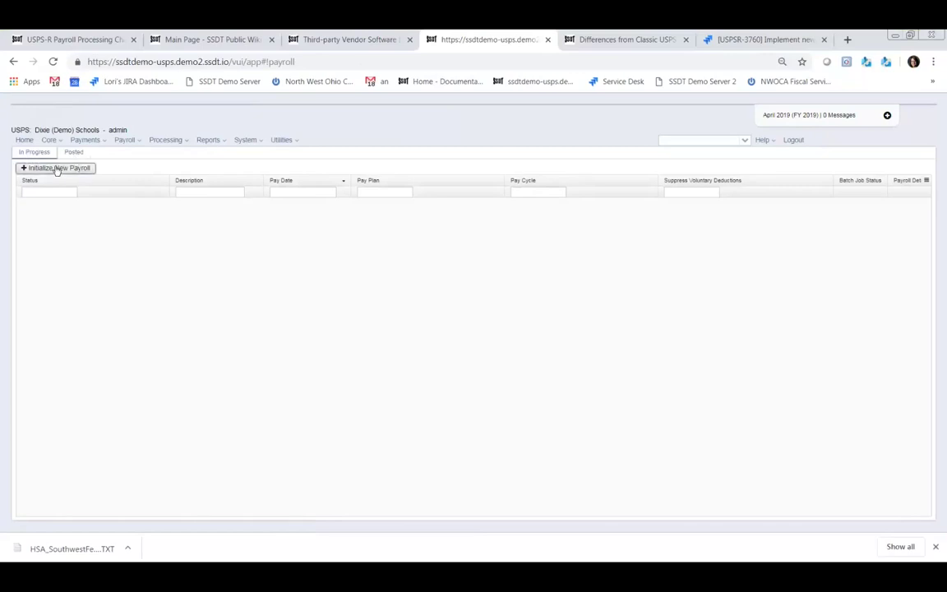
{"action": "left_click", "coordinate": [57, 168]}
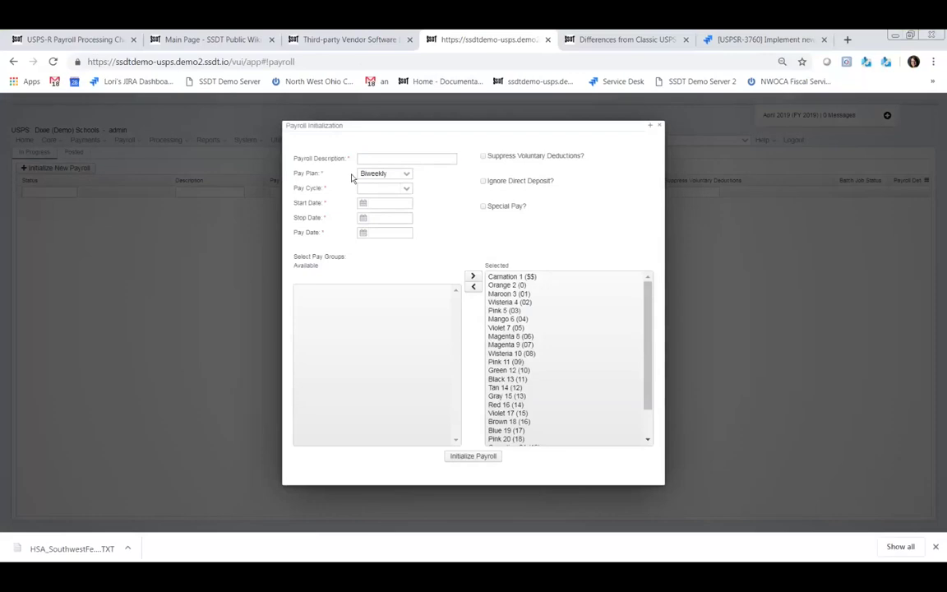
- Describe the payroll as 'April 1st payroll', Semi-monthly pay plan, First Pay of the month cycle
{"action": "left_click", "coordinate": [400, 158]}
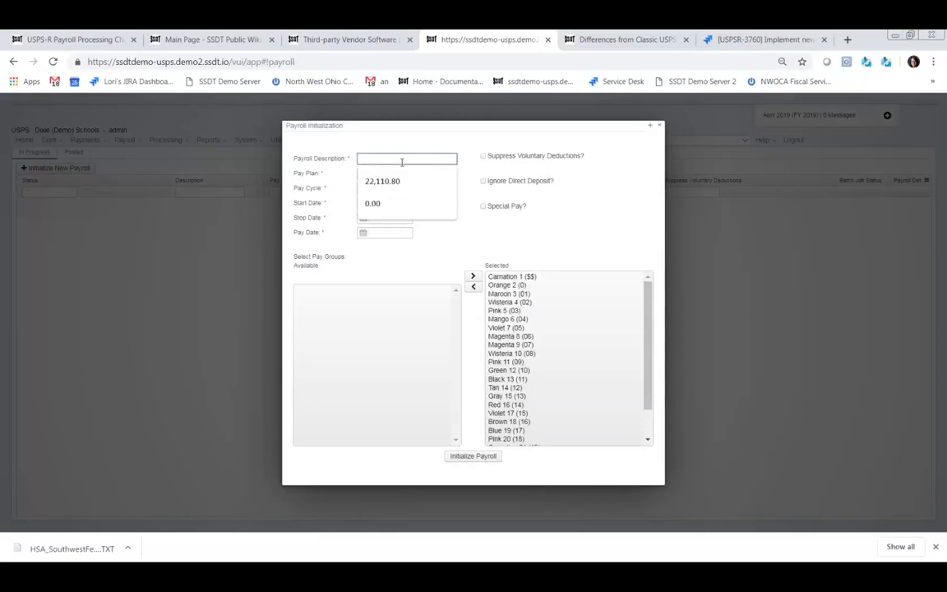
{"action": "type", "text": "April "}
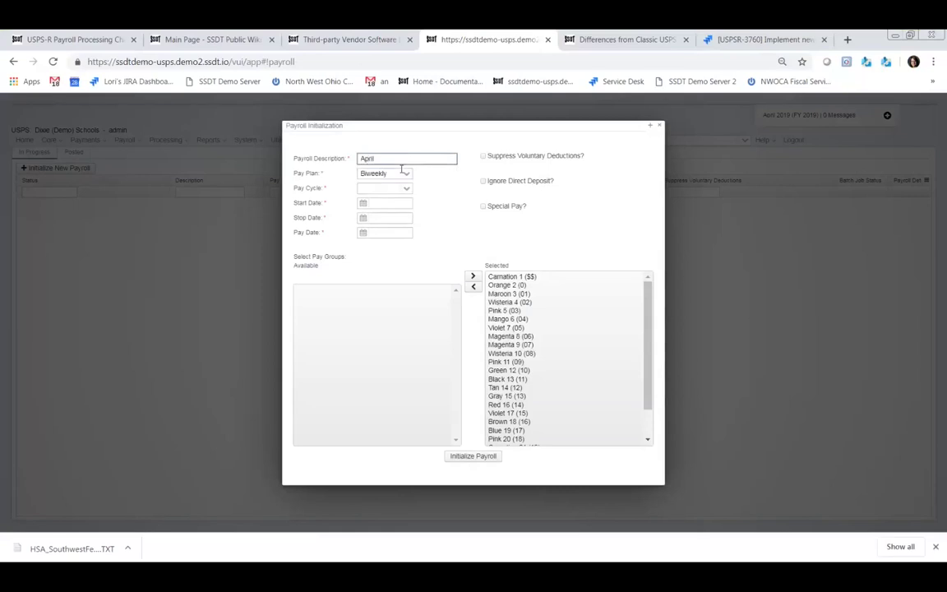
{"action": "type", "text": "1st ay"}
{"action": "key", "text": "BackSpace"}
{"action": "key", "text": "BackSpace"}
{"action": "key", "text": "BackSpace"}
{"action": "type", "text": "pay"}
{"action": "key", "text": "BackSpace"}
{"action": "key", "text": "BackSpace"}
{"action": "key", "text": "BackSpace"}
{"action": "key", "text": "BackSpace"}
{"action": "type", "text": "payroll"}
{"action": "left_click", "coordinate": [411, 175]}
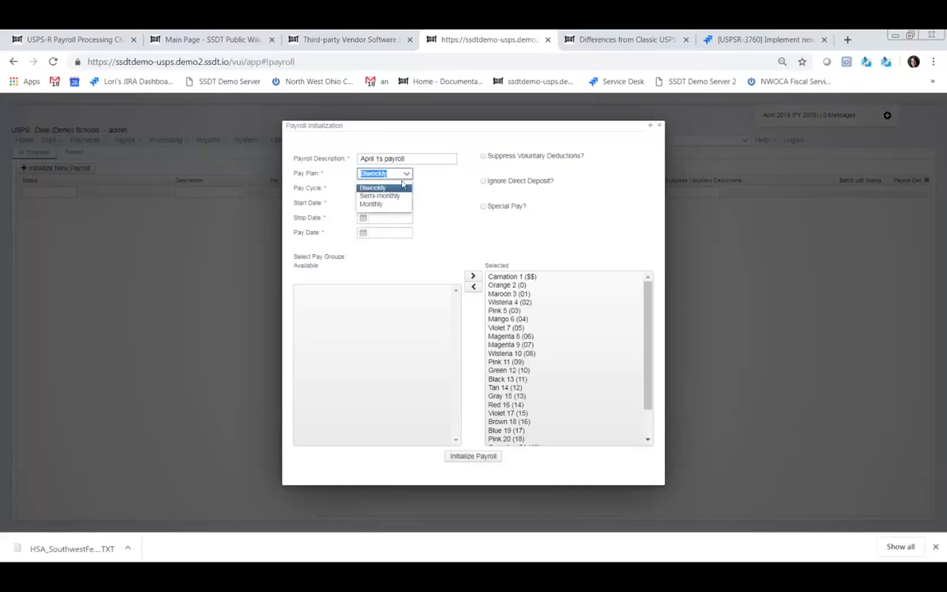
{"action": "left_click", "coordinate": [396, 198]}
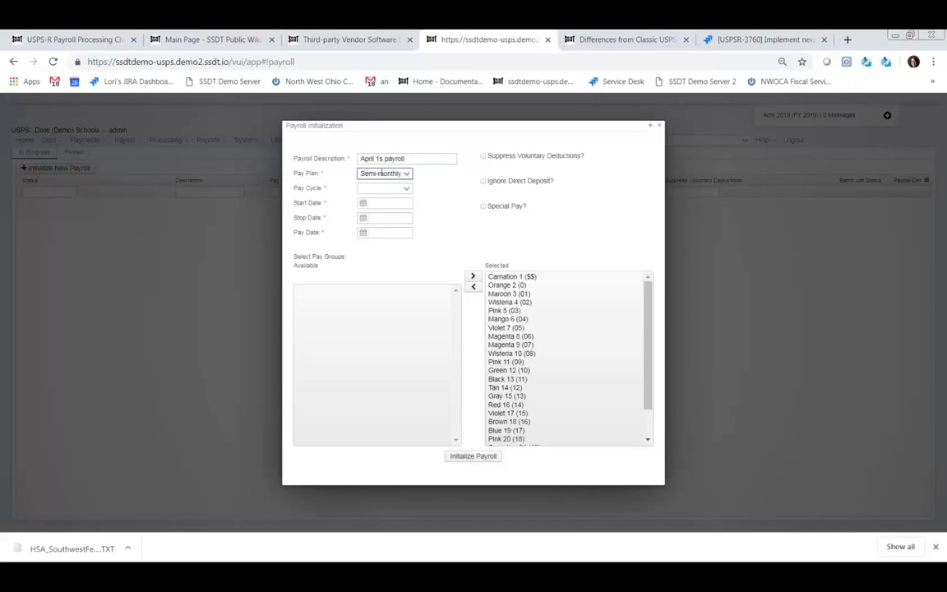
{"action": "left_click", "coordinate": [382, 158]}
{"action": "type", "text": "t"}
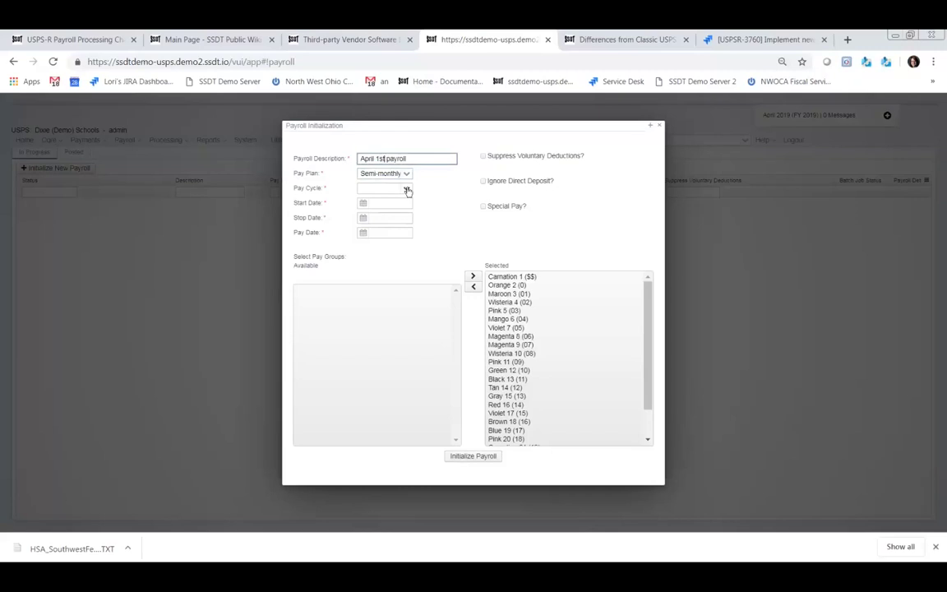
{"action": "left_click", "coordinate": [407, 189]}
{"action": "left_click", "coordinate": [399, 202]}
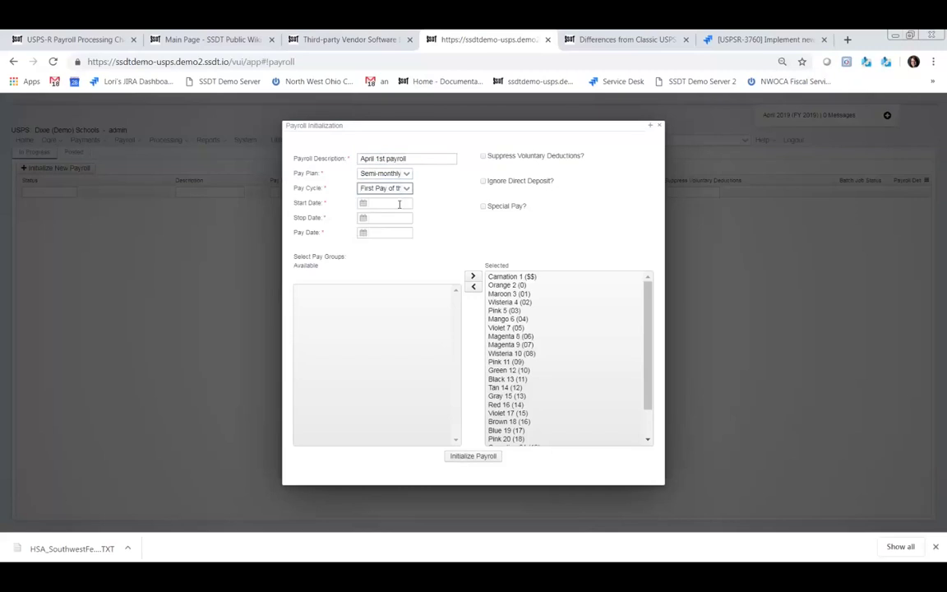
- Enter start date 4/4/19, stop date 4/16/19 and pay date 4/18/19
{"action": "left_click", "coordinate": [387, 203]}
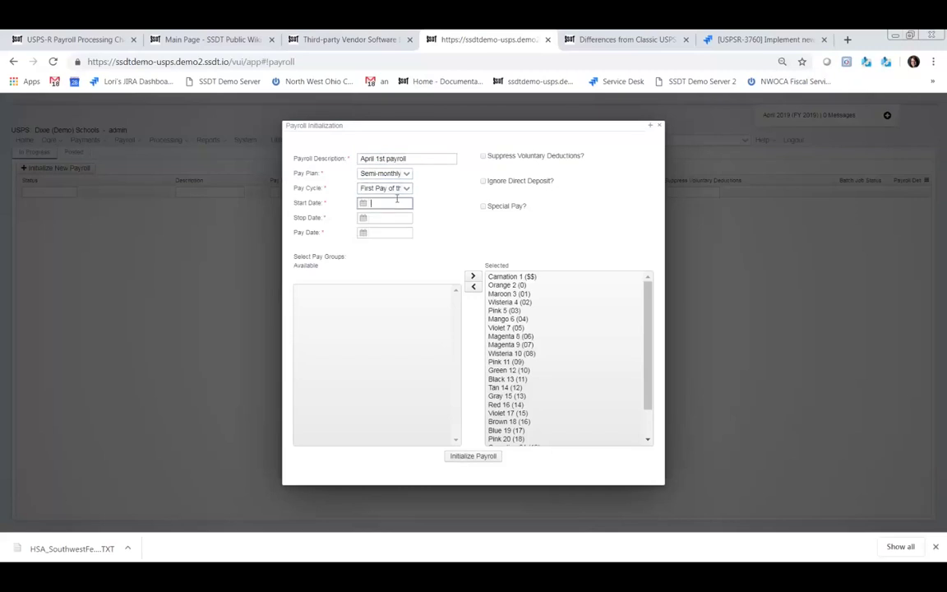
{"action": "type", "text": "4/4/19"}
{"action": "key", "text": "Tab"}
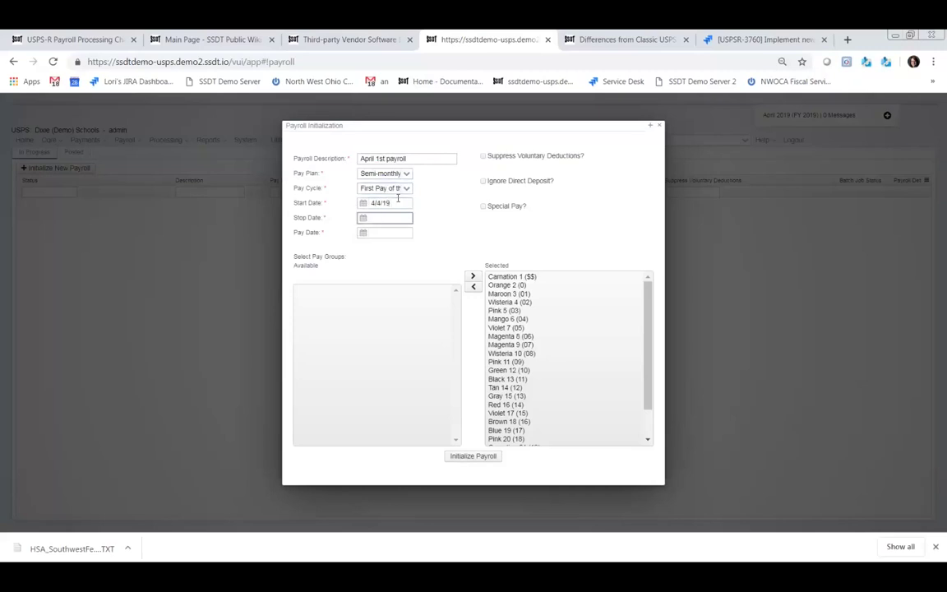
{"action": "type", "text": "4/16/19"}
{"action": "key", "text": "Tab"}
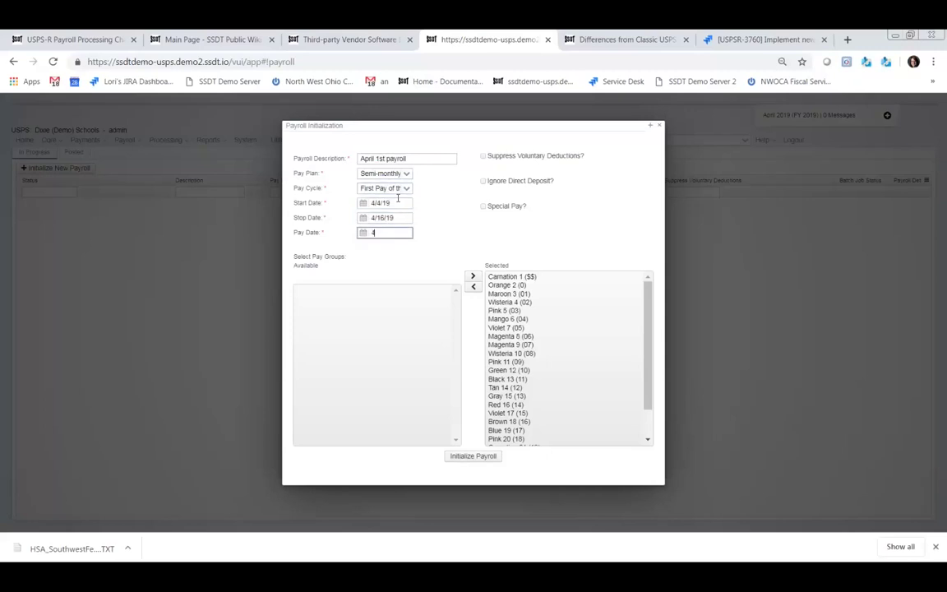
{"action": "type", "text": "4/18/19"}
- Move Magenta 8, Magenta 9 and Magenta 22 out of the selected pay groups, then initialize
{"action": "double_click", "coordinate": [511, 338]}
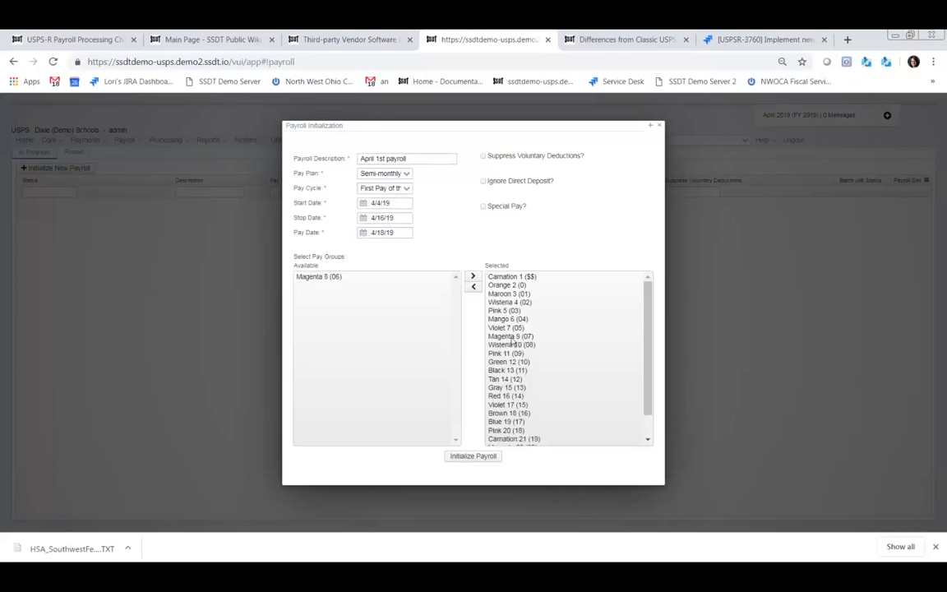
{"action": "double_click", "coordinate": [511, 336]}
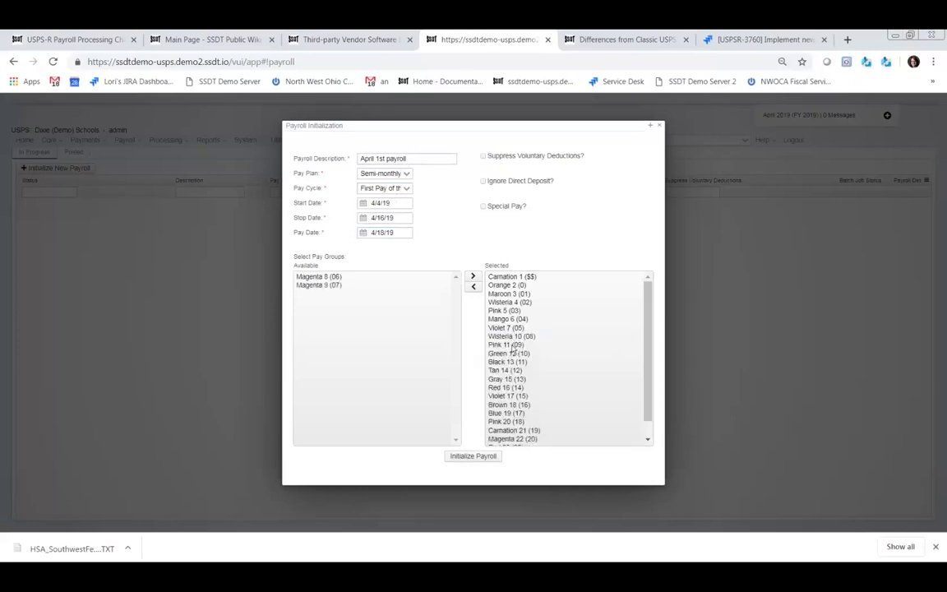
{"action": "scroll", "coordinate": [514, 354], "scroll_direction": "down", "scroll_amount": 1}
{"action": "left_click", "coordinate": [503, 423]}
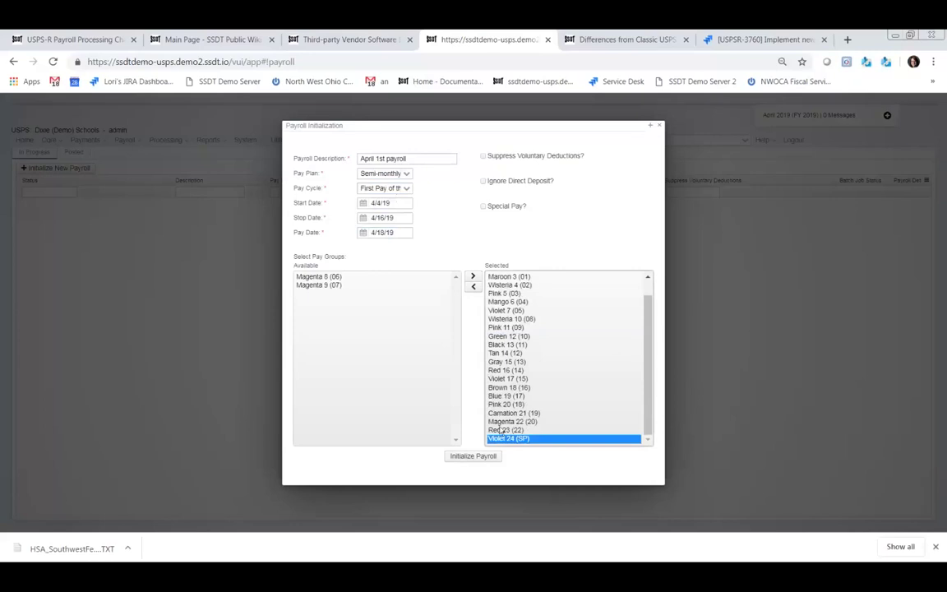
{"action": "double_click", "coordinate": [503, 422]}
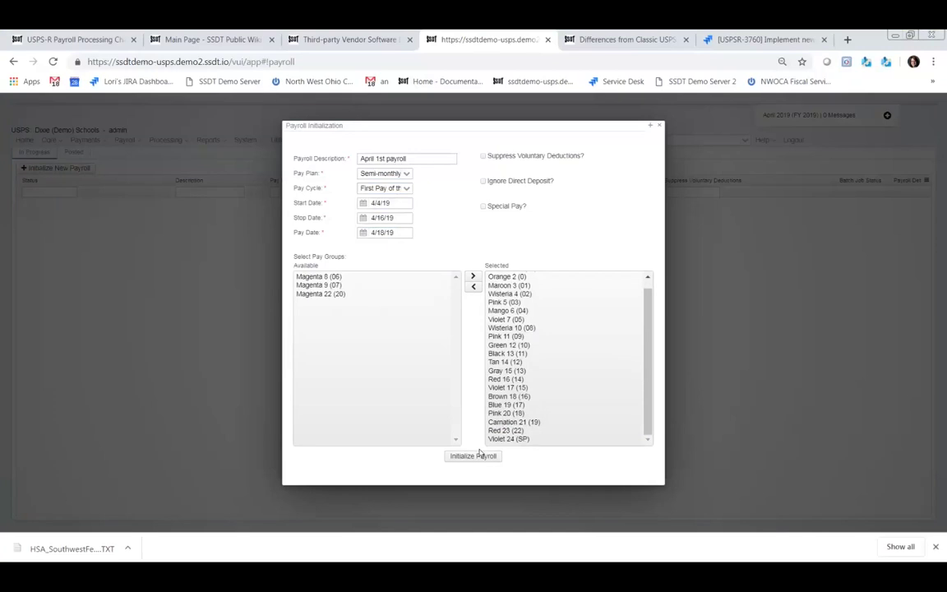
{"action": "left_click", "coordinate": [481, 455]}
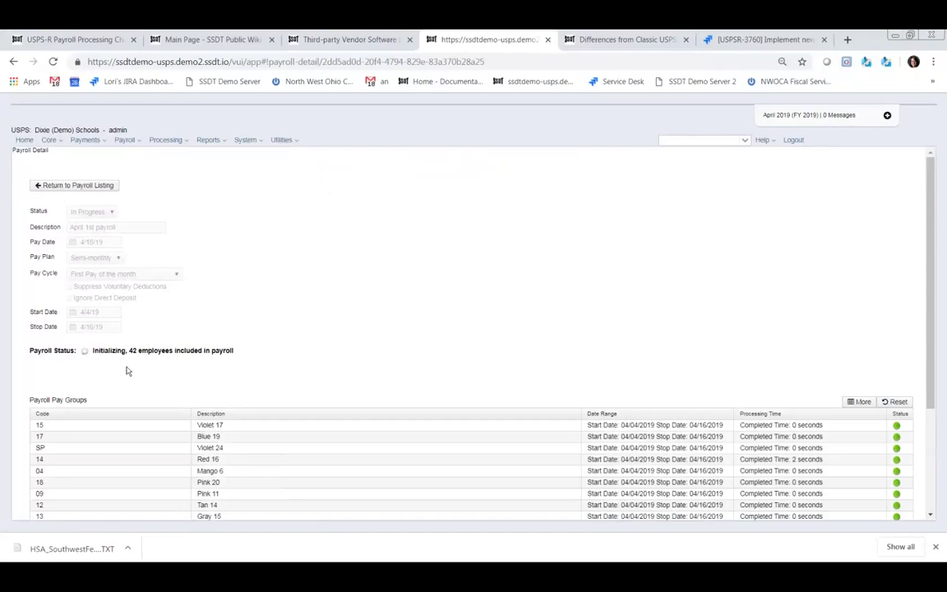
- Scroll the Payroll Detail page to confirm 57 employees and all pay groups completed
{"action": "scroll", "coordinate": [549, 320], "scroll_direction": "down", "scroll_amount": 3}
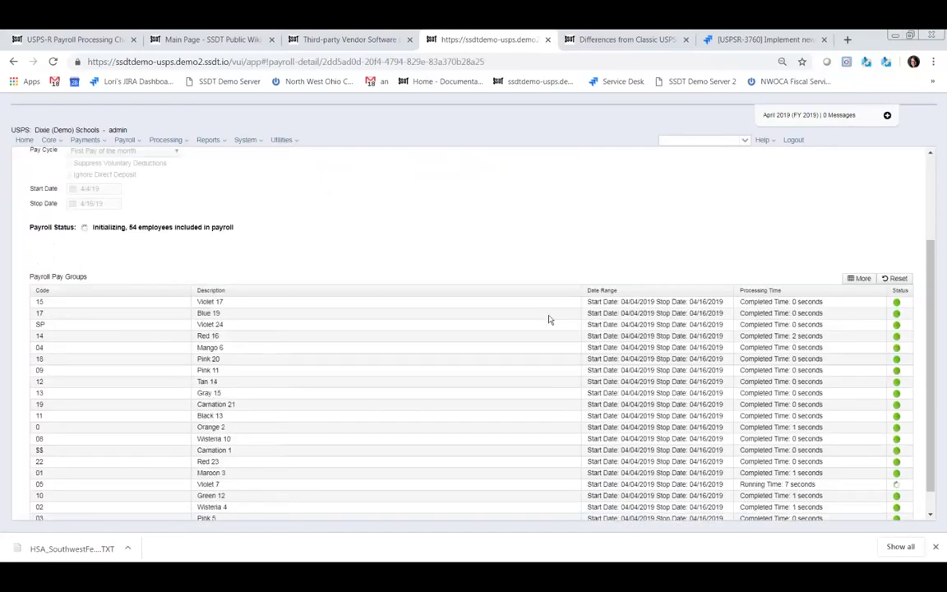
{"action": "scroll", "coordinate": [541, 317], "scroll_direction": "down", "scroll_amount": 1}
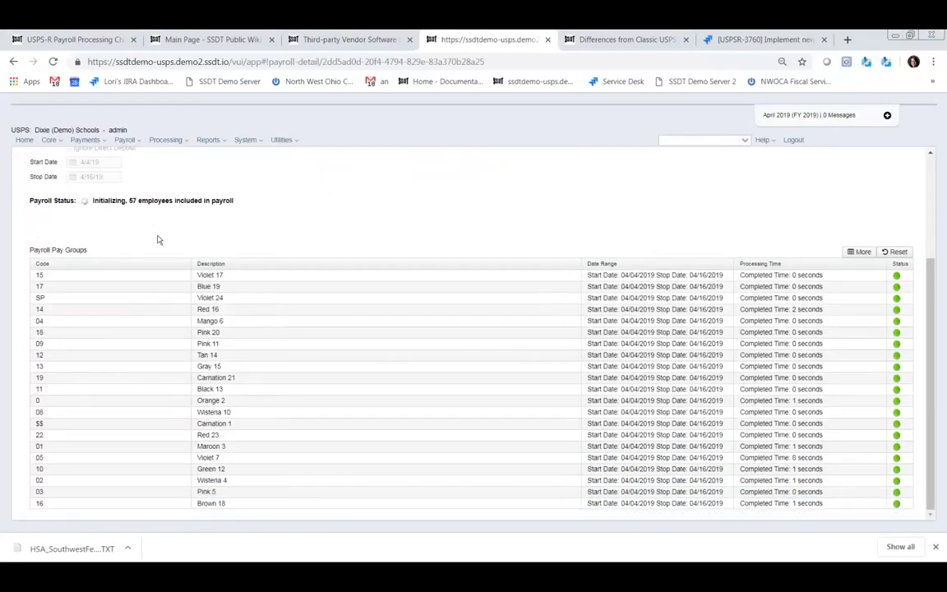
{"action": "scroll", "coordinate": [699, 249], "scroll_direction": "up", "scroll_amount": 2}
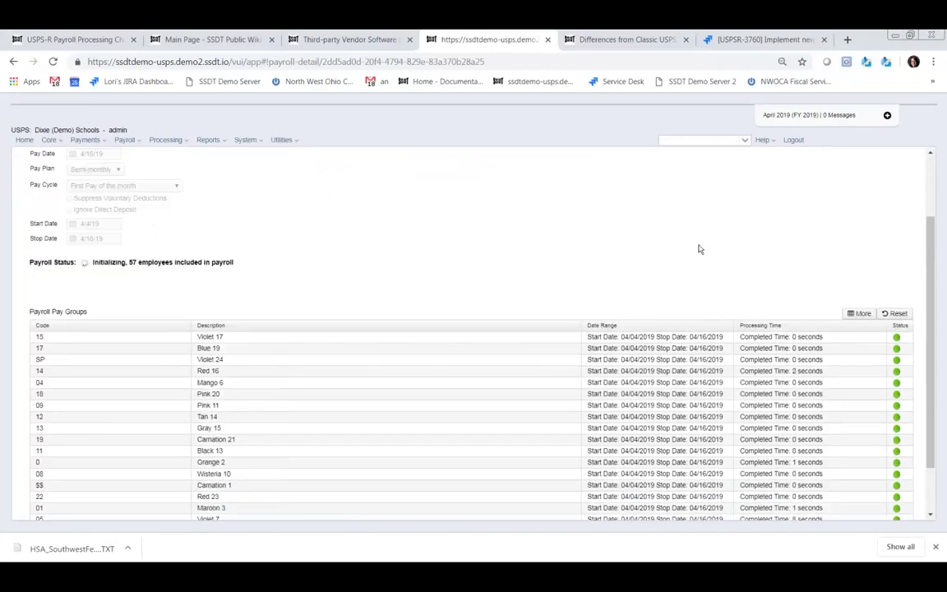
{"action": "scroll", "coordinate": [699, 249], "scroll_direction": "up", "scroll_amount": 2}
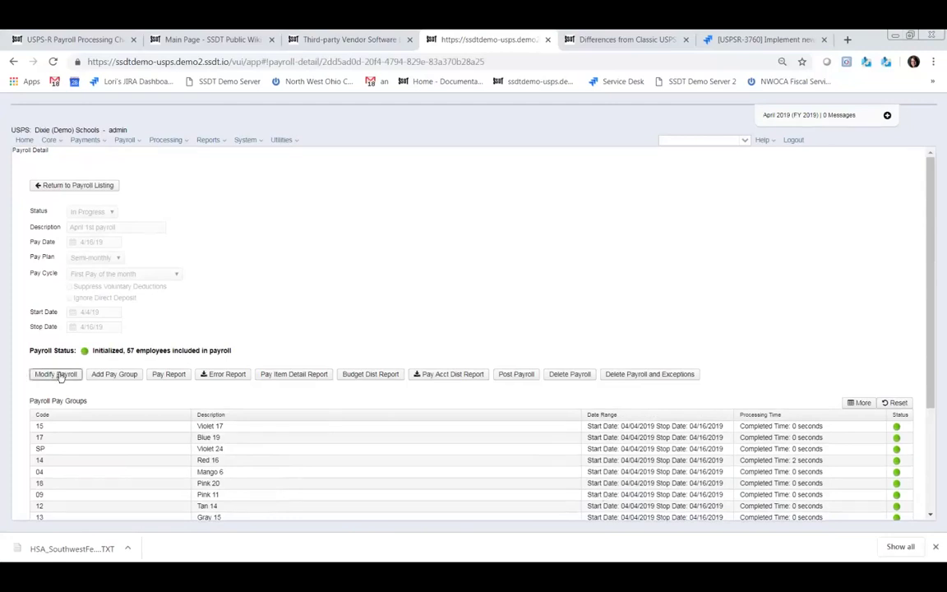
{"action": "left_click", "coordinate": [56, 374]}
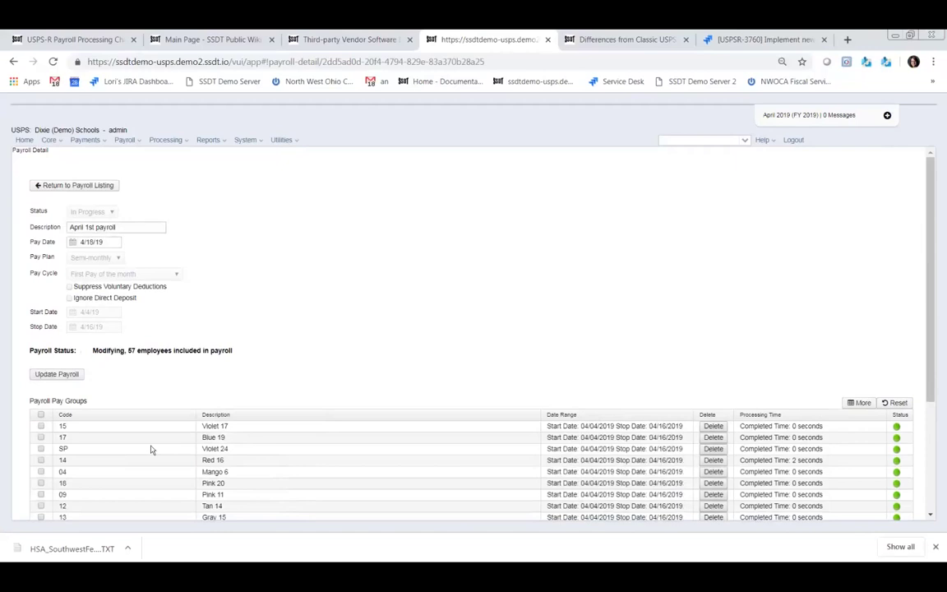
{"action": "left_click", "coordinate": [40, 426]}
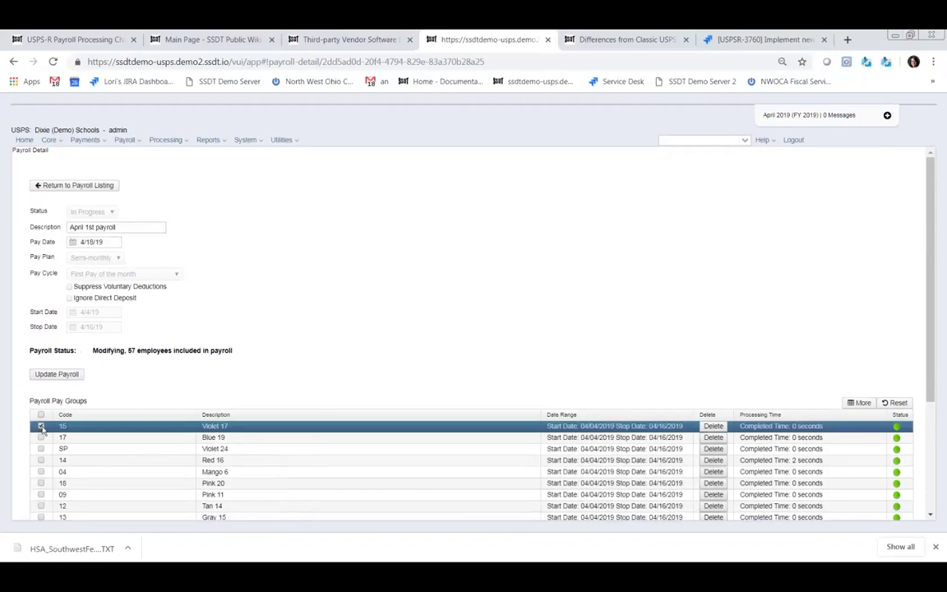
{"action": "left_click", "coordinate": [77, 375]}
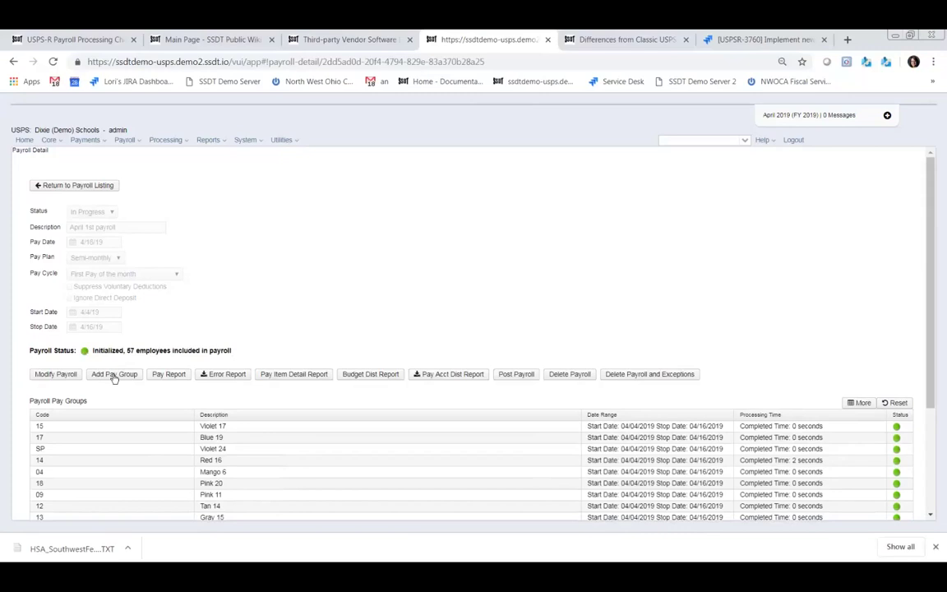
- Close the Add Pay Group form unchanged and bring up the Pay Report options
{"action": "left_click", "coordinate": [114, 375]}
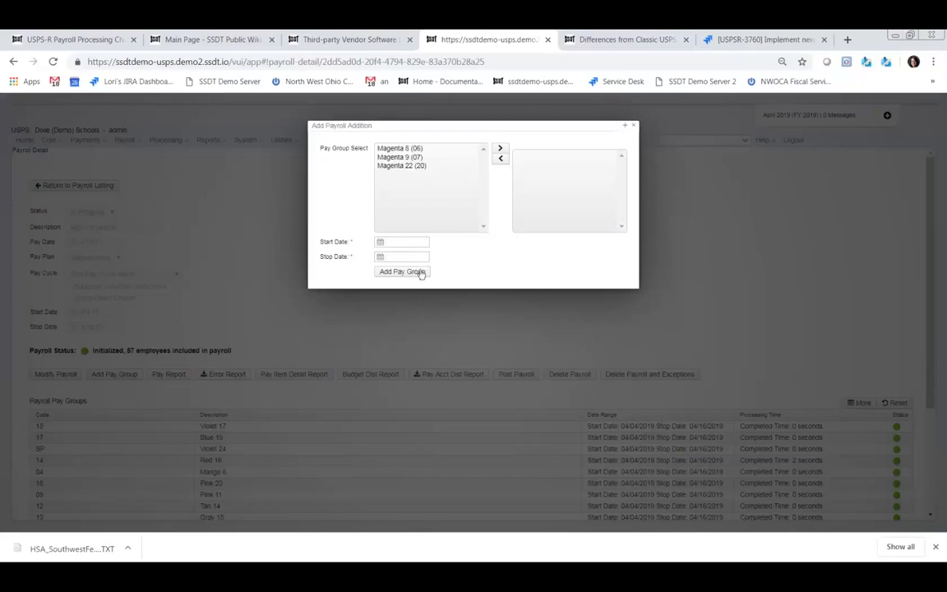
{"action": "left_click", "coordinate": [635, 127]}
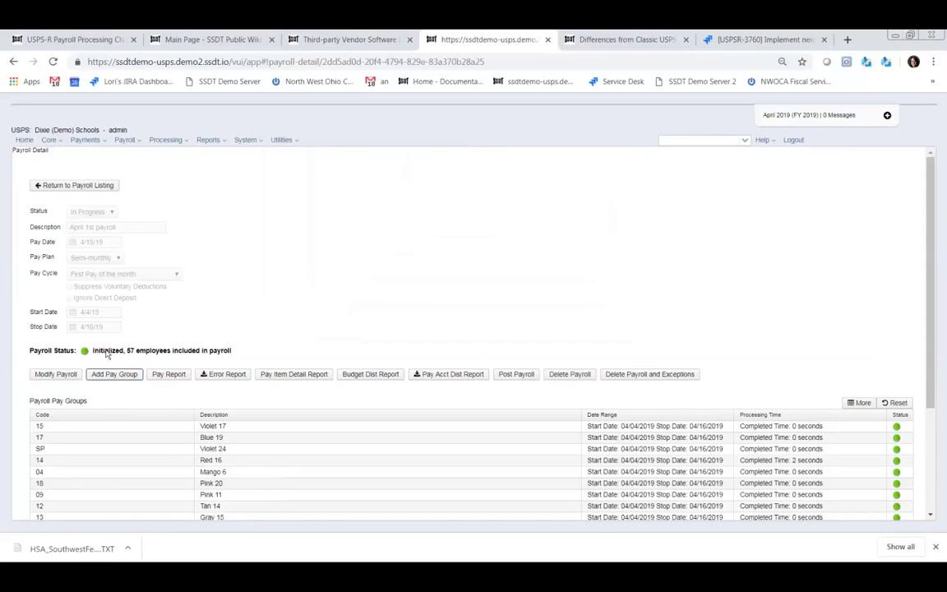
{"action": "left_click", "coordinate": [169, 375]}
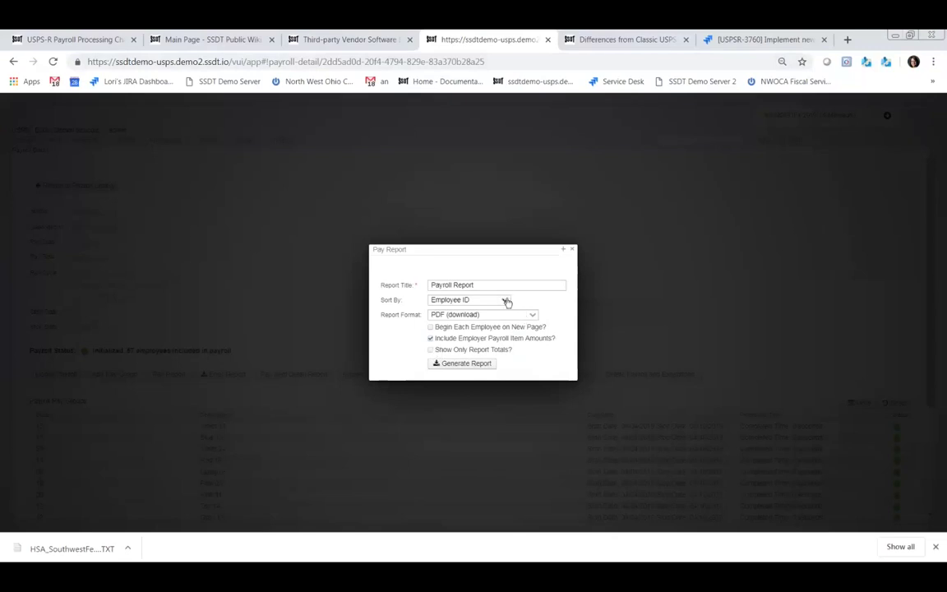
- Generate the Payroll Report sorted by employee last name and save the PDF to Downloads
{"action": "left_click", "coordinate": [506, 301]}
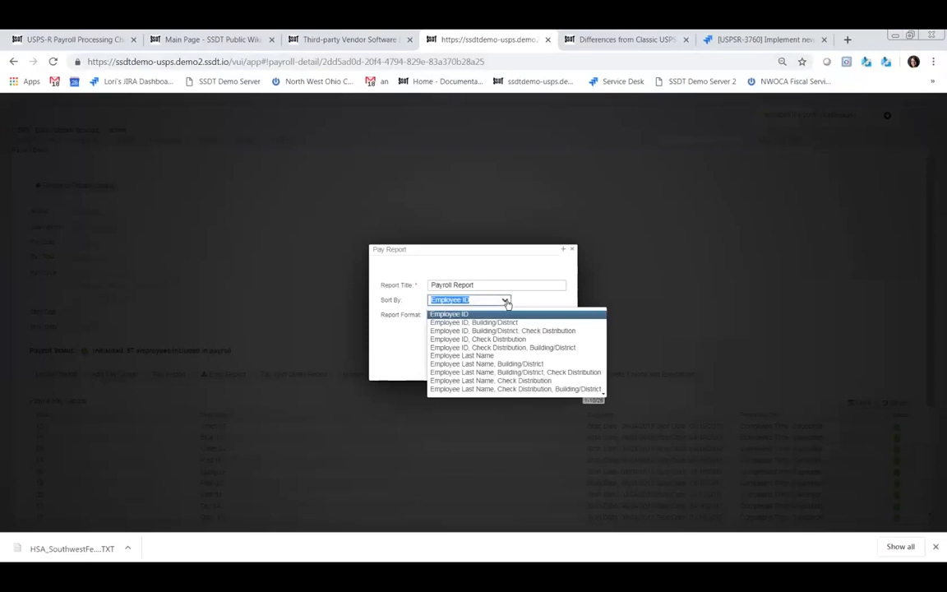
{"action": "left_click", "coordinate": [520, 365]}
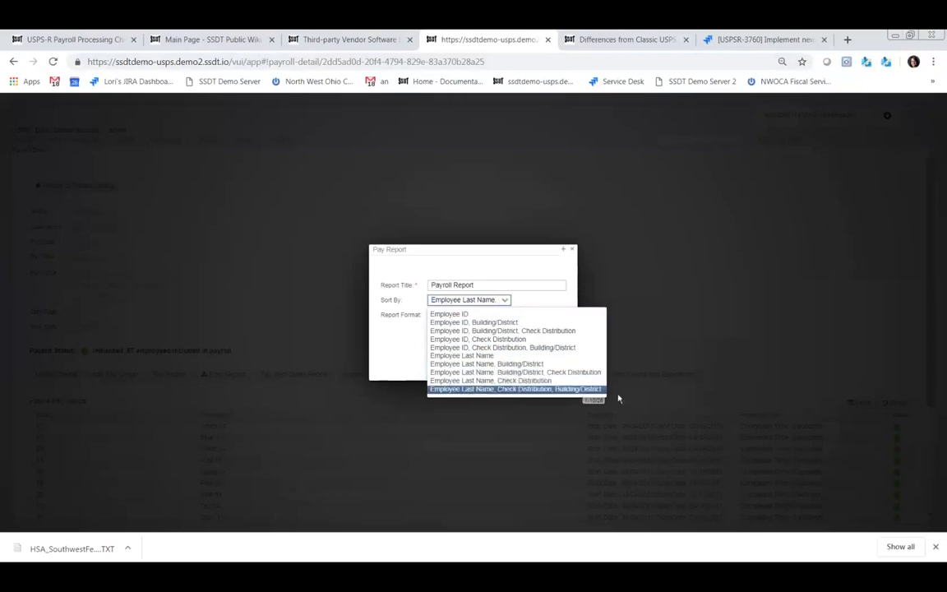
{"action": "left_click", "coordinate": [488, 356]}
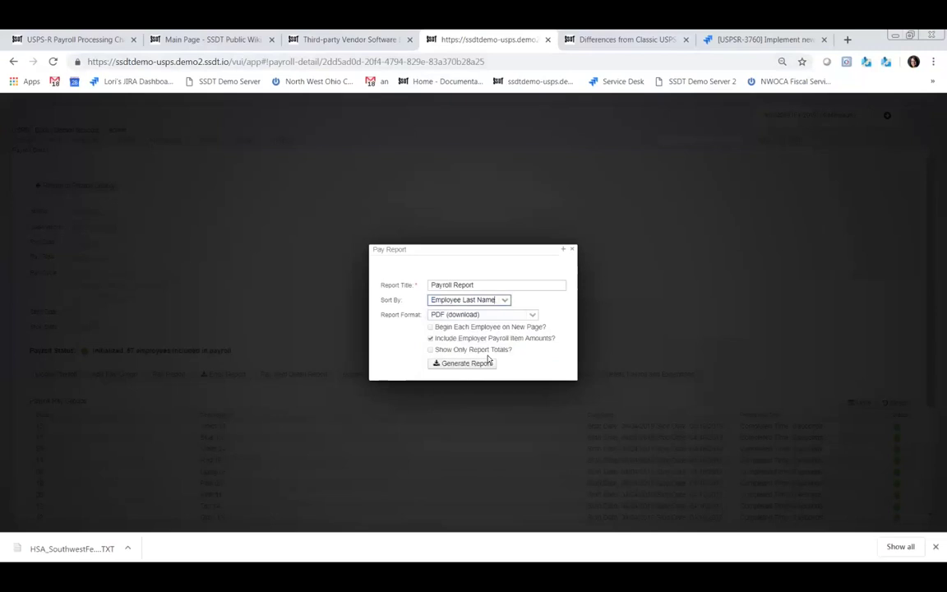
{"action": "left_click", "coordinate": [465, 363]}
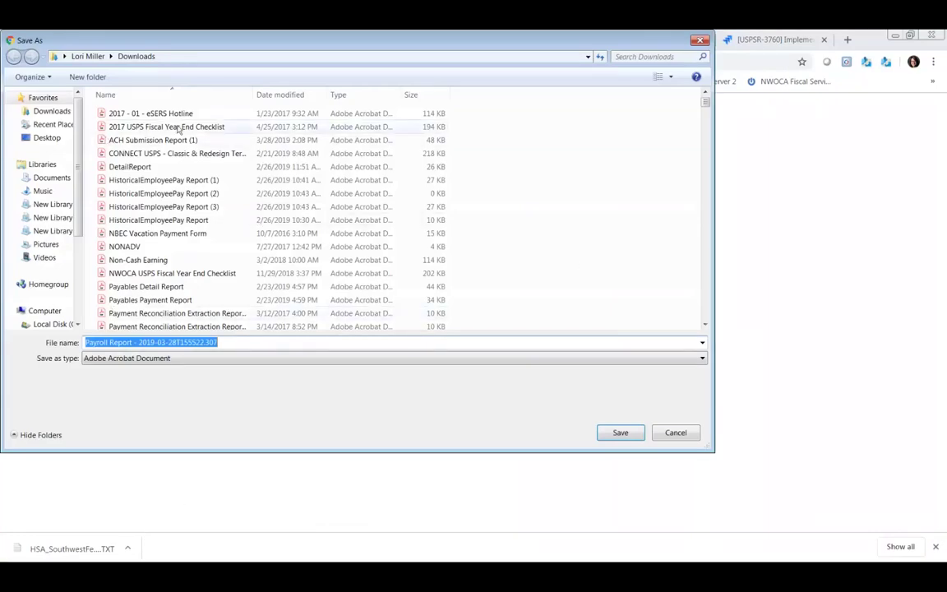
{"action": "left_click", "coordinate": [622, 435]}
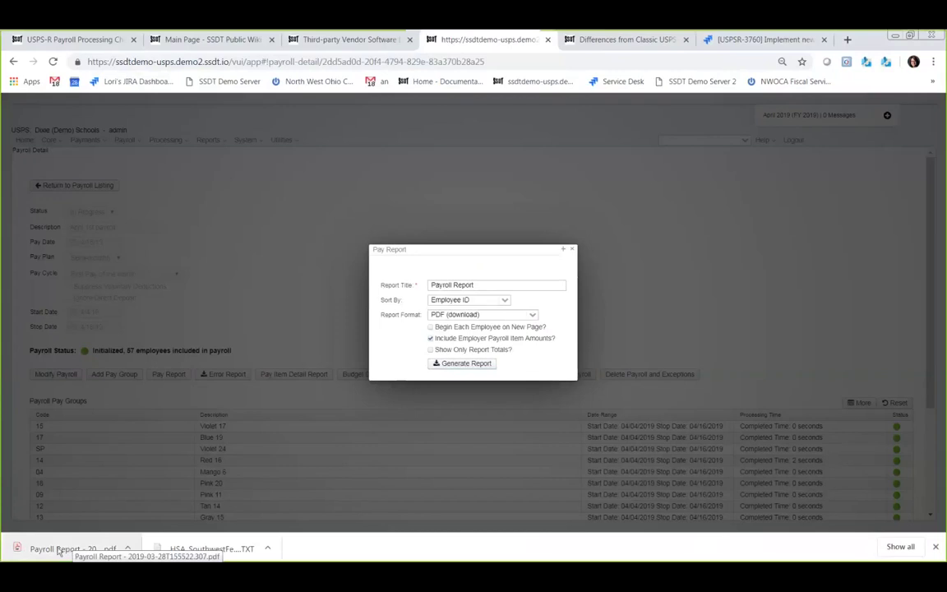
- Open the Payroll Report PDF and scroll through its 44 pages to the summary totals
{"action": "left_click", "coordinate": [55, 549]}
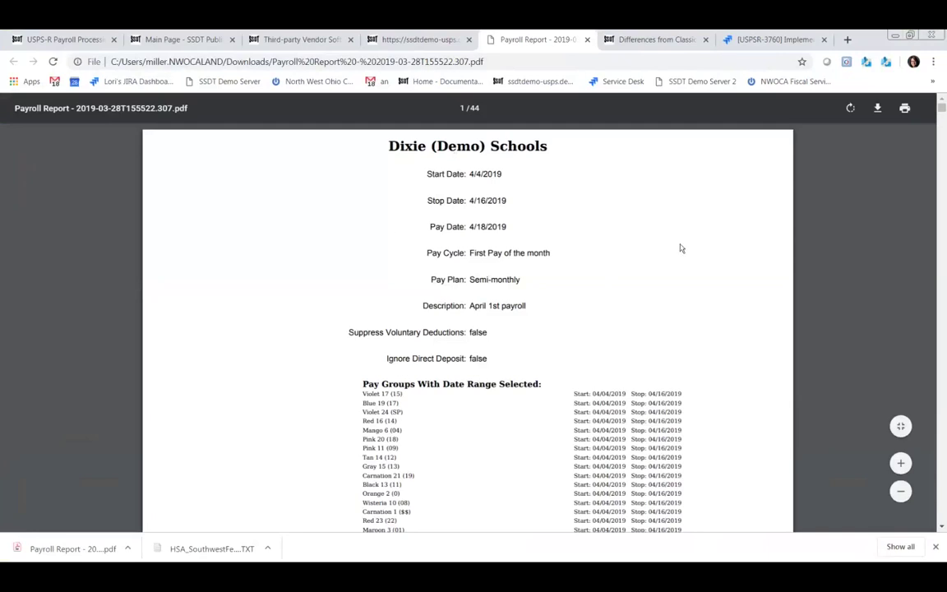
{"action": "scroll", "coordinate": [678, 249], "scroll_direction": "down", "scroll_amount": 18}
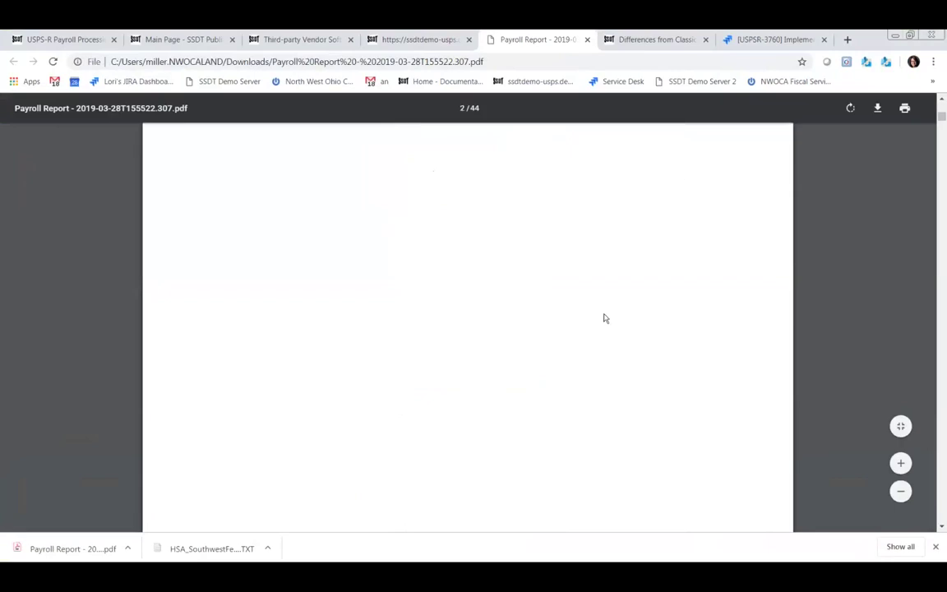
{"action": "scroll", "coordinate": [600, 324], "scroll_direction": "down", "scroll_amount": 20}
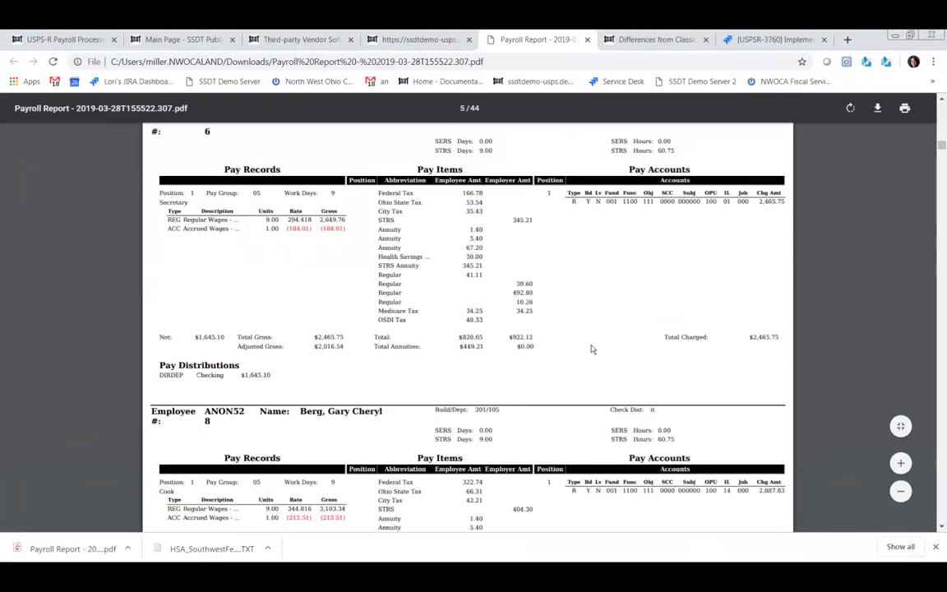
{"action": "scroll", "coordinate": [584, 365], "scroll_direction": "down", "scroll_amount": 8}
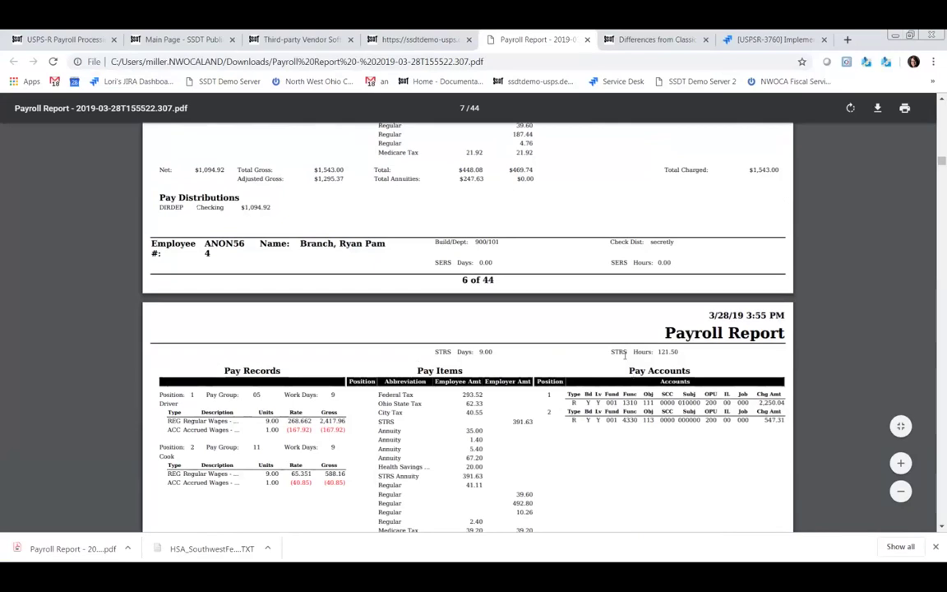
{"action": "scroll", "coordinate": [624, 359], "scroll_direction": "down", "scroll_amount": 20}
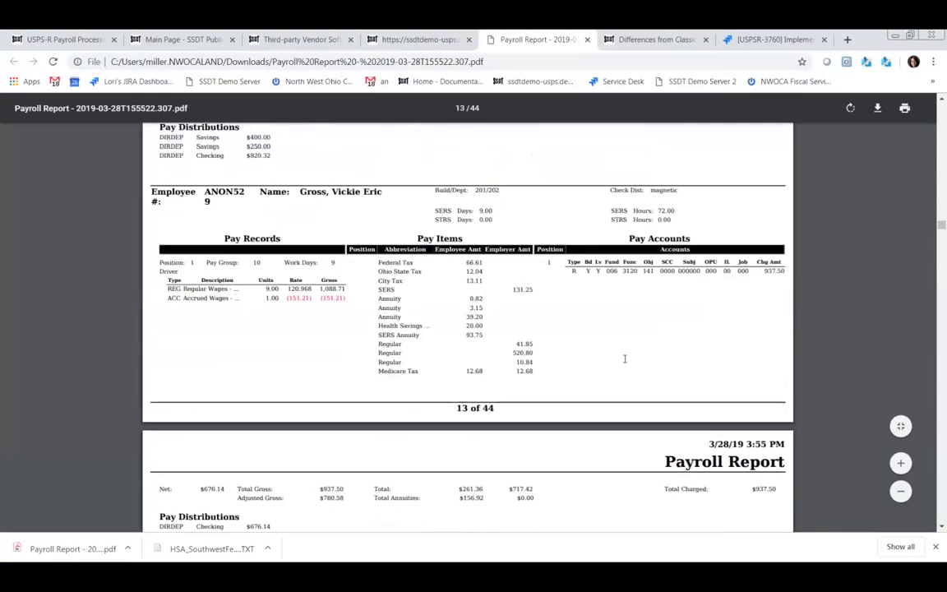
{"action": "scroll", "coordinate": [624, 359], "scroll_direction": "down", "scroll_amount": 5}
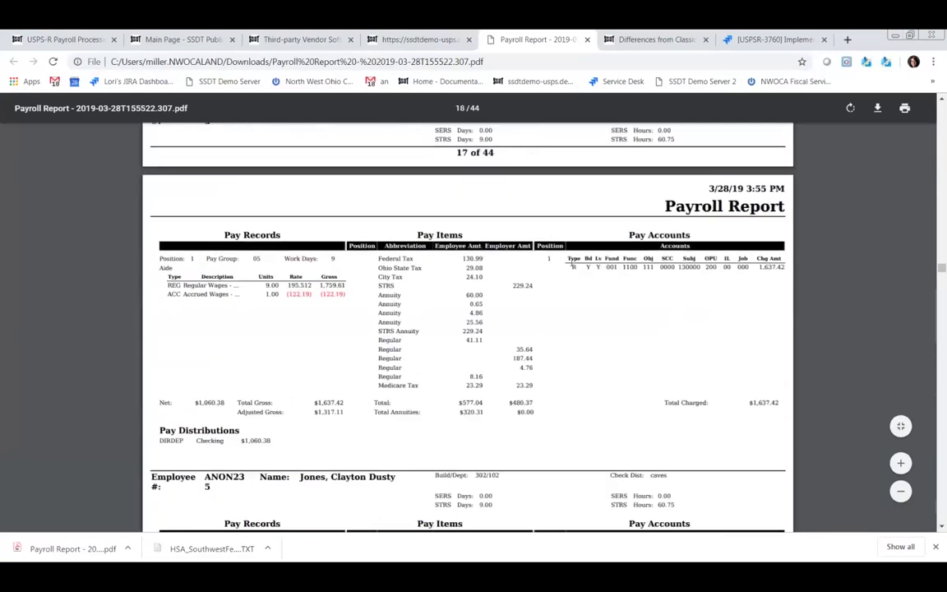
{"action": "scroll", "coordinate": [571, 364], "scroll_direction": "down", "scroll_amount": 12}
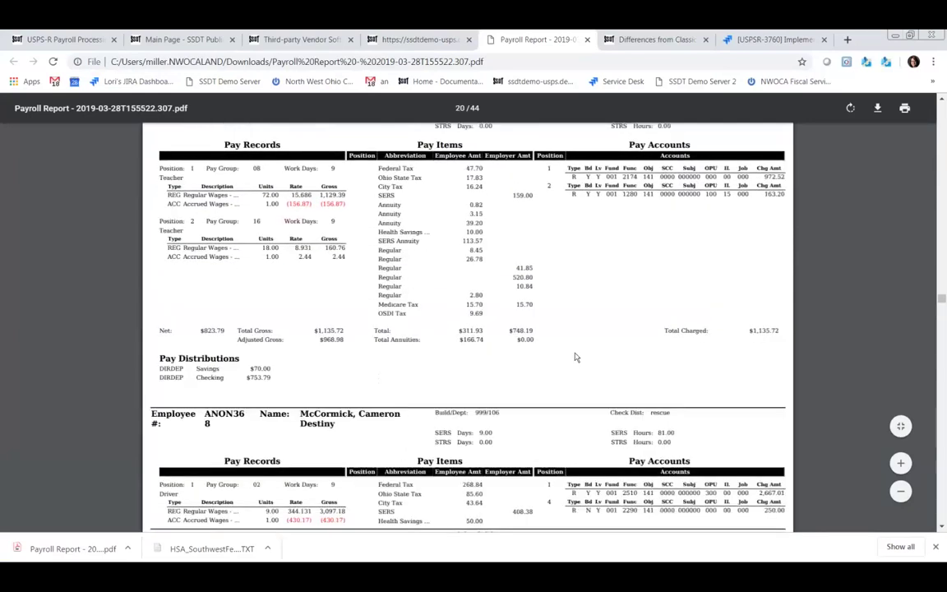
{"action": "scroll", "coordinate": [574, 355], "scroll_direction": "down", "scroll_amount": 15}
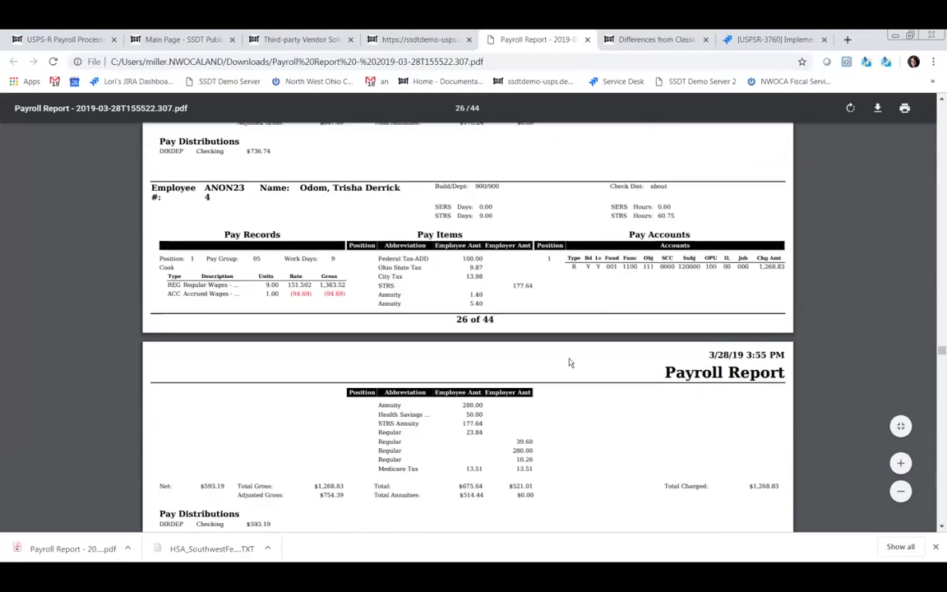
{"action": "scroll", "coordinate": [569, 362], "scroll_direction": "down", "scroll_amount": 12}
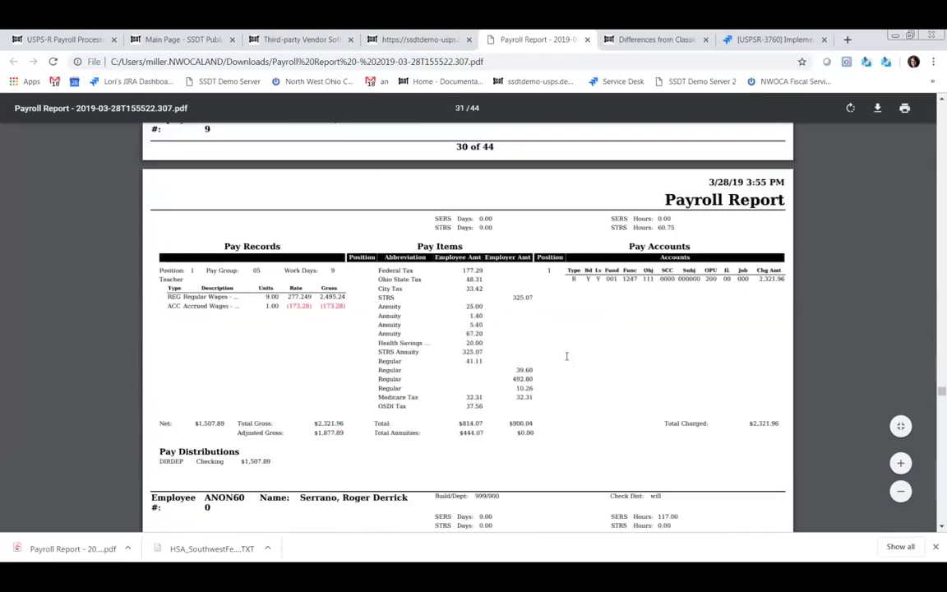
{"action": "scroll", "coordinate": [566, 360], "scroll_direction": "down", "scroll_amount": 15}
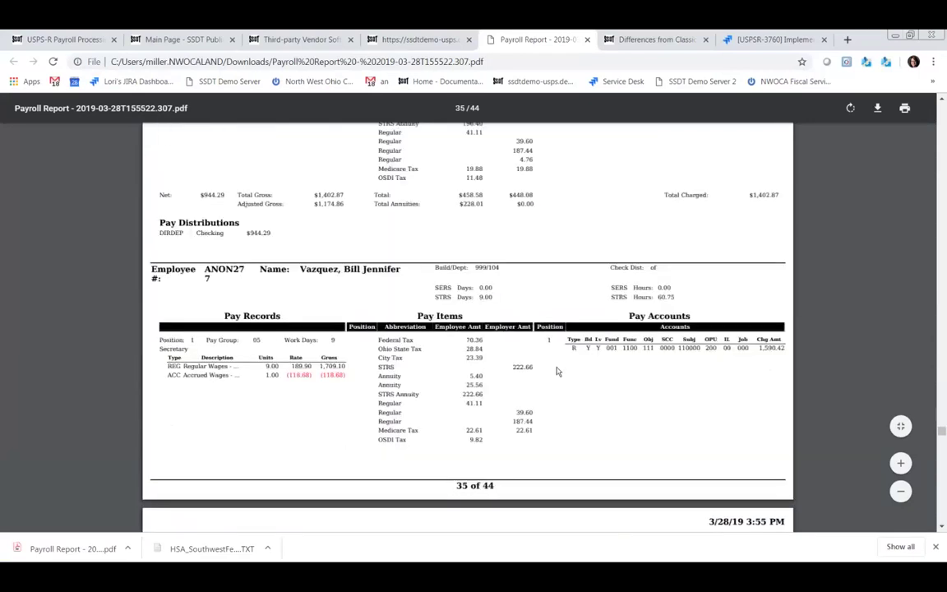
{"action": "scroll", "coordinate": [557, 375], "scroll_direction": "down", "scroll_amount": 9}
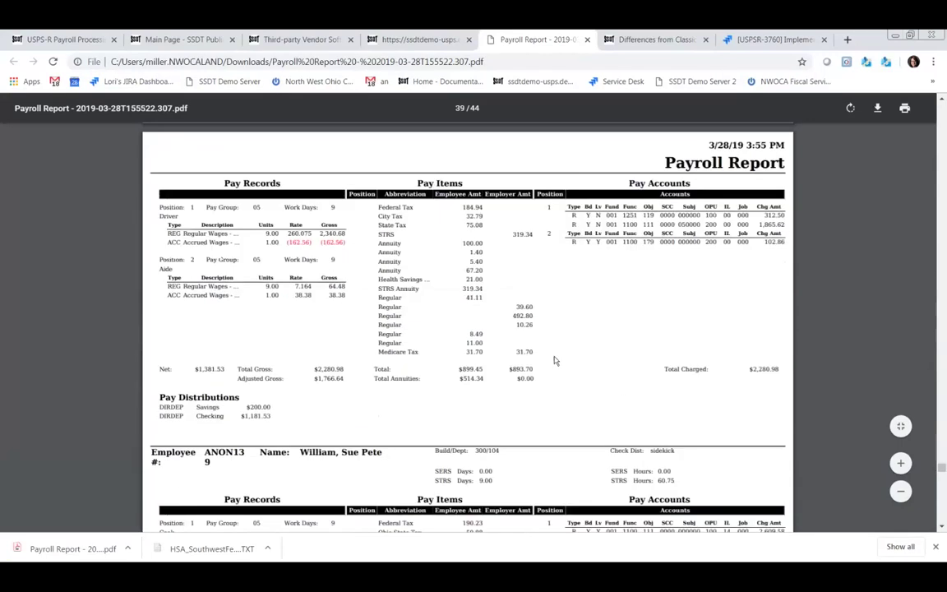
{"action": "scroll", "coordinate": [554, 360], "scroll_direction": "down", "scroll_amount": 15}
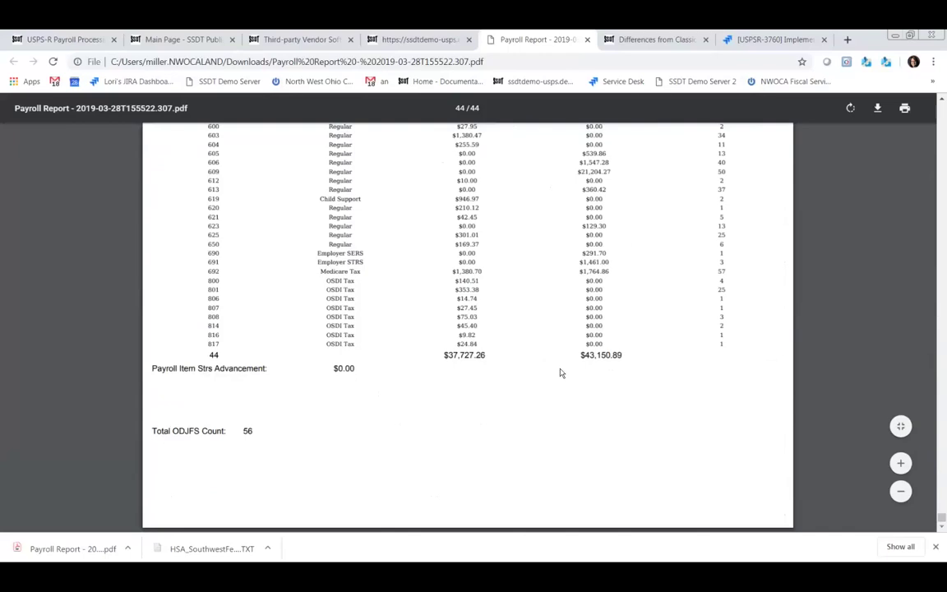
{"action": "scroll", "coordinate": [560, 373], "scroll_direction": "up", "scroll_amount": 5}
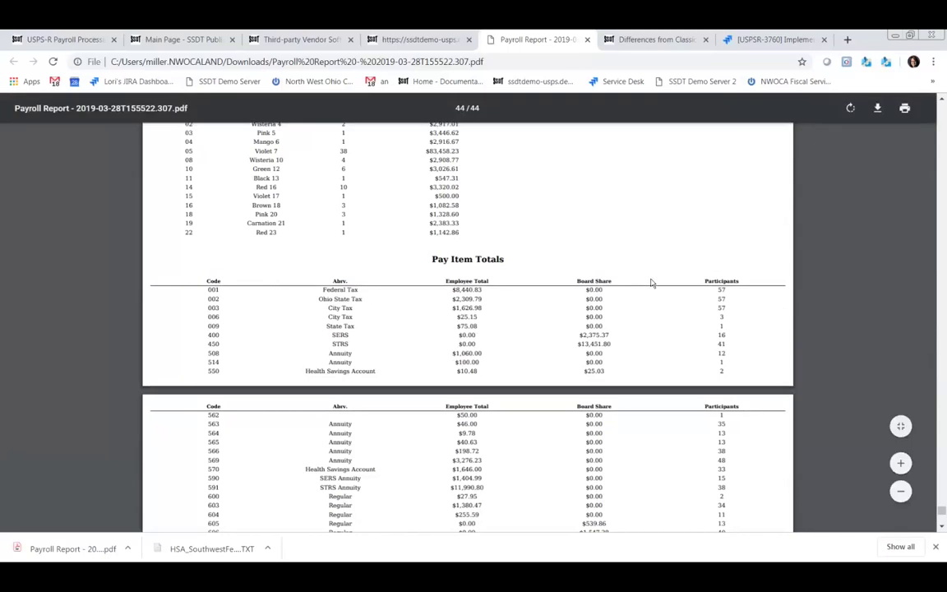
{"action": "scroll", "coordinate": [650, 283], "scroll_direction": "down", "scroll_amount": 5}
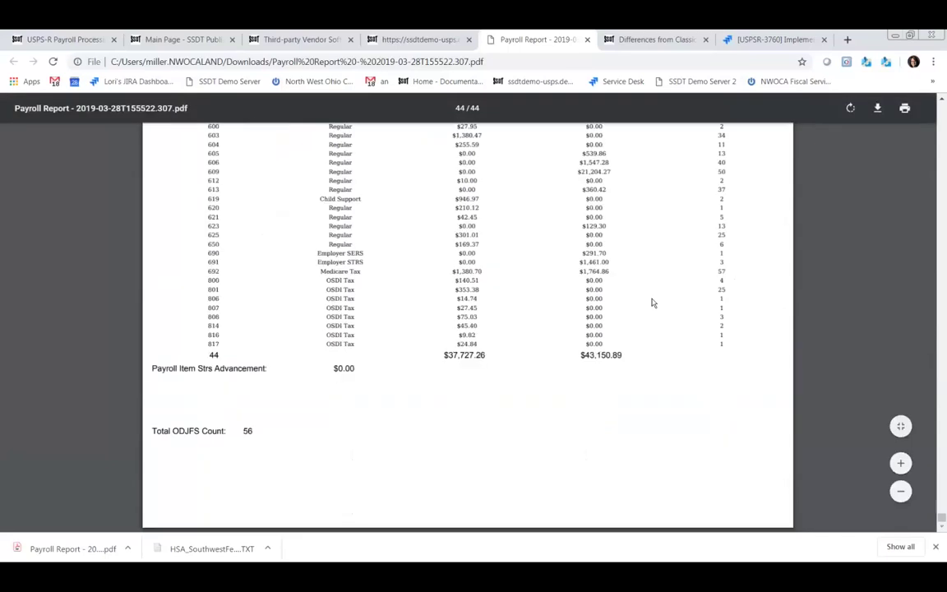
{"action": "scroll", "coordinate": [650, 300], "scroll_direction": "up", "scroll_amount": 5}
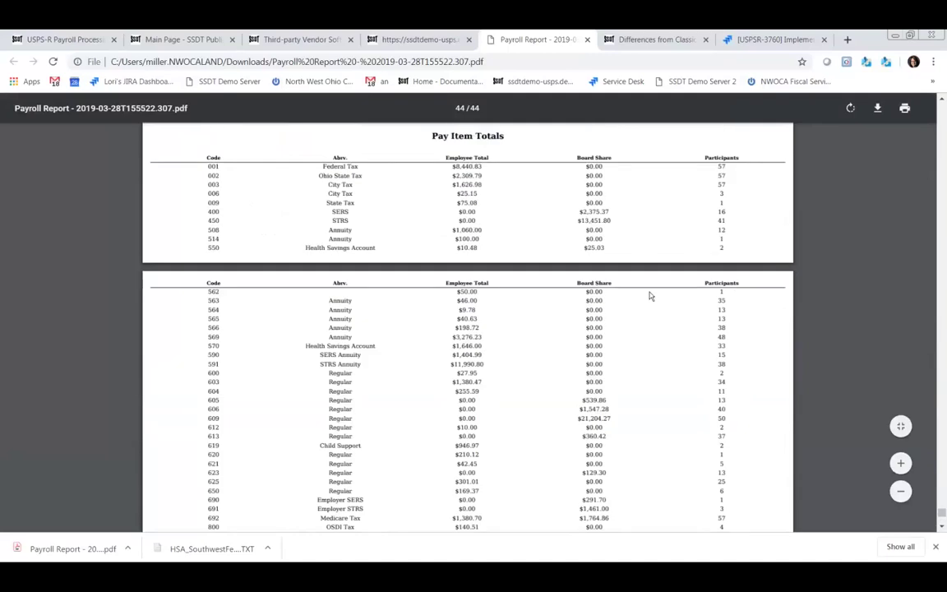
{"action": "scroll", "coordinate": [648, 289], "scroll_direction": "up", "scroll_amount": 2}
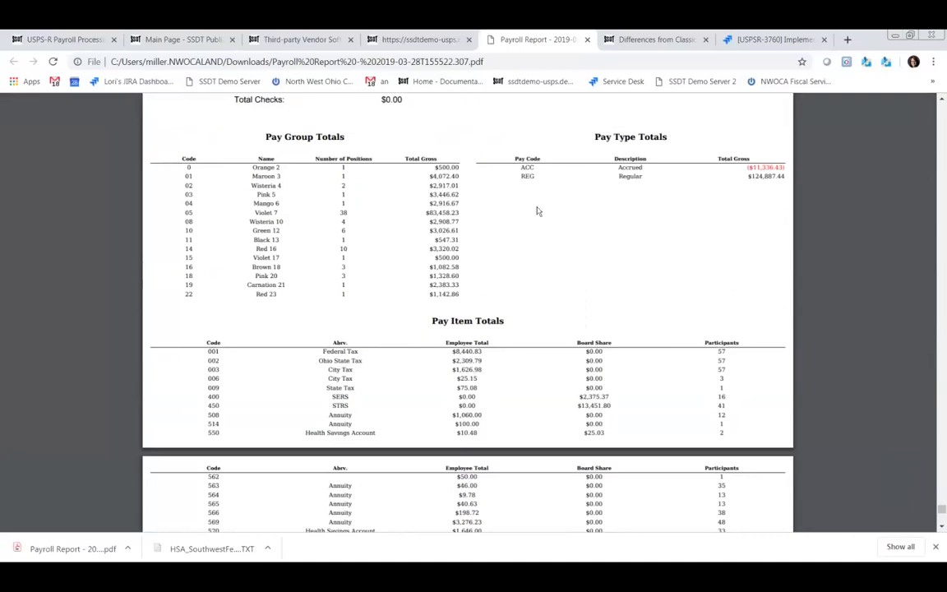
{"action": "scroll", "coordinate": [515, 213], "scroll_direction": "up", "scroll_amount": 3}
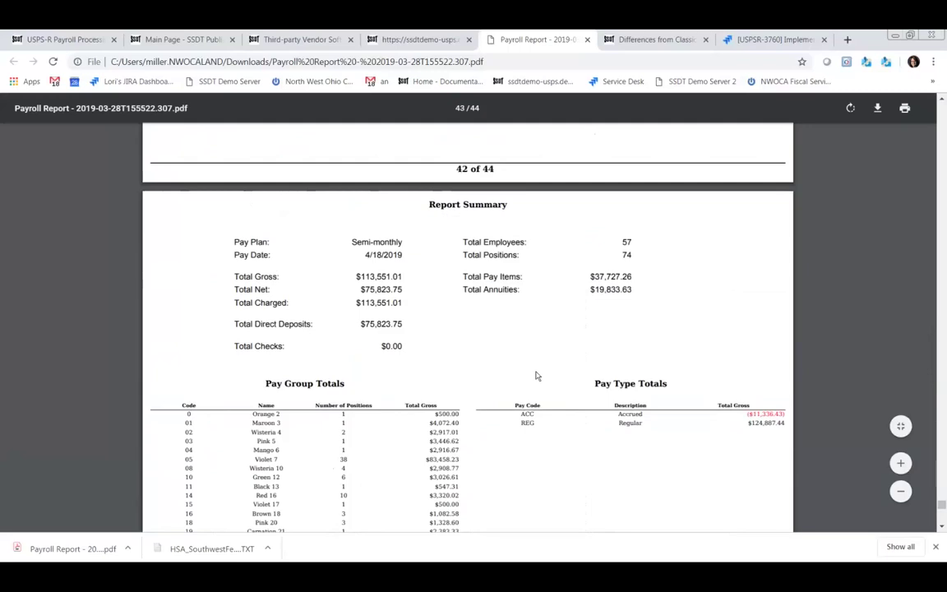
{"action": "scroll", "coordinate": [546, 409], "scroll_direction": "down", "scroll_amount": 2}
{"action": "scroll", "coordinate": [549, 386], "scroll_direction": "down", "scroll_amount": 2}
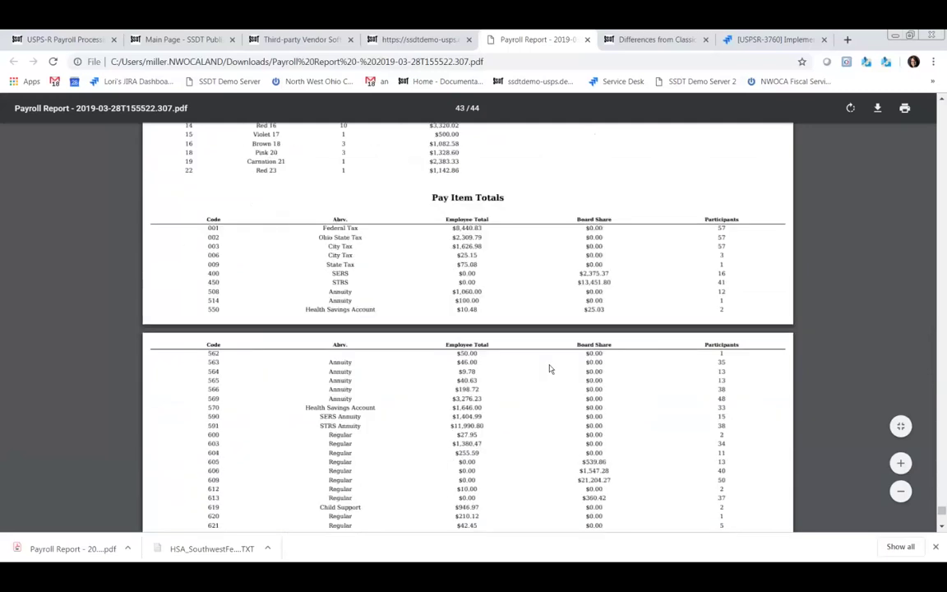
{"action": "scroll", "coordinate": [550, 369], "scroll_direction": "down", "scroll_amount": 3}
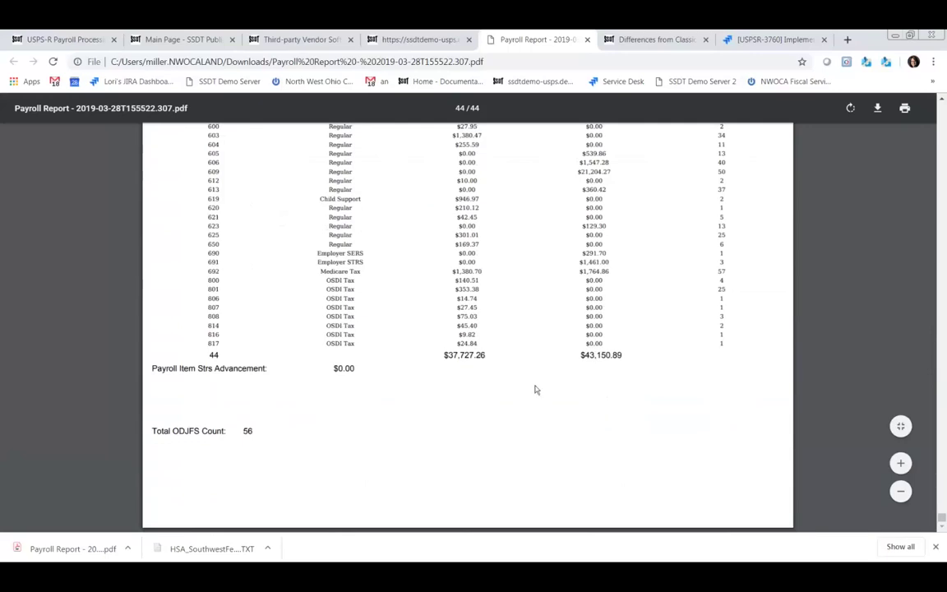
{"action": "scroll", "coordinate": [428, 277], "scroll_direction": "up", "scroll_amount": 10}
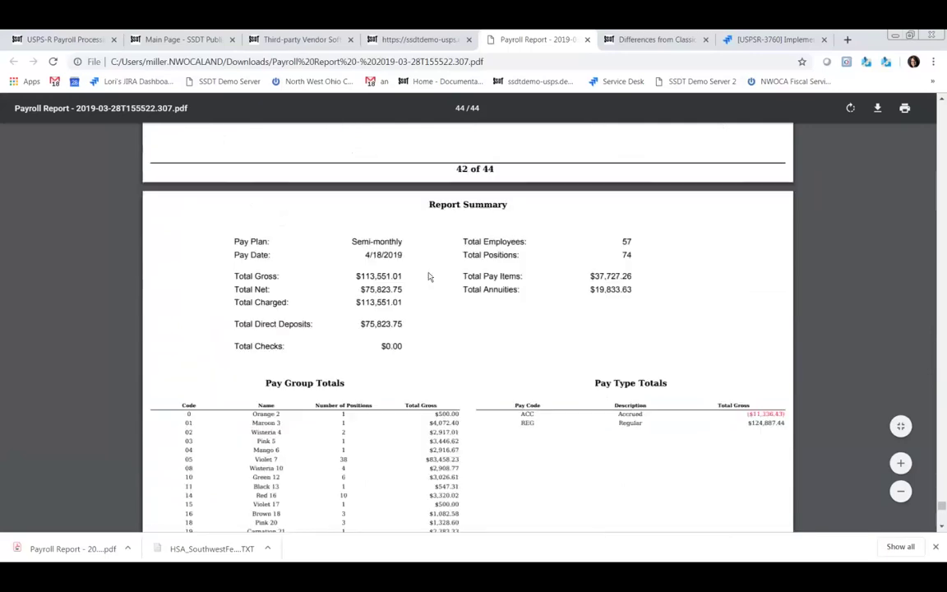
{"action": "scroll", "coordinate": [428, 276], "scroll_direction": "up", "scroll_amount": 10}
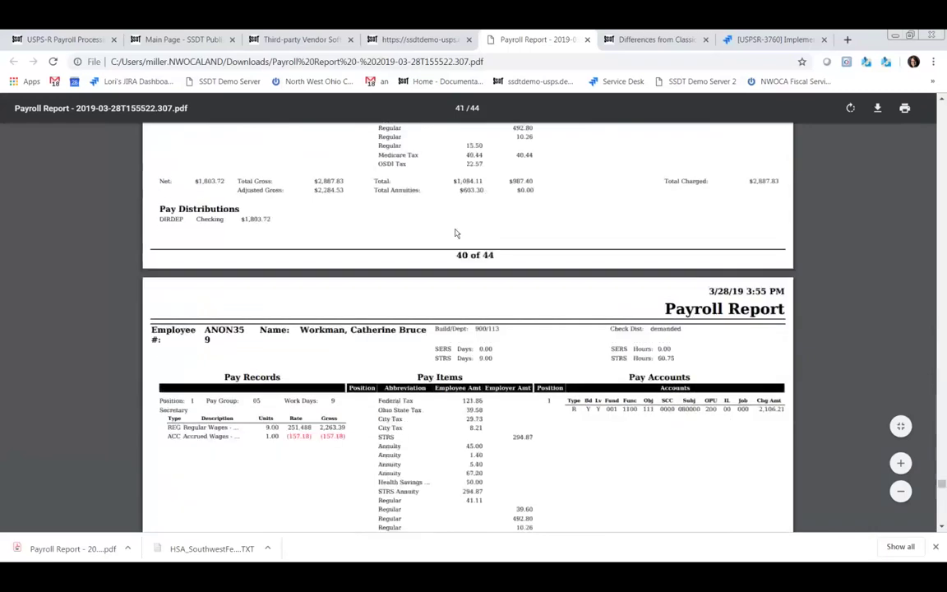
{"action": "scroll", "coordinate": [456, 233], "scroll_direction": "up", "scroll_amount": 4}
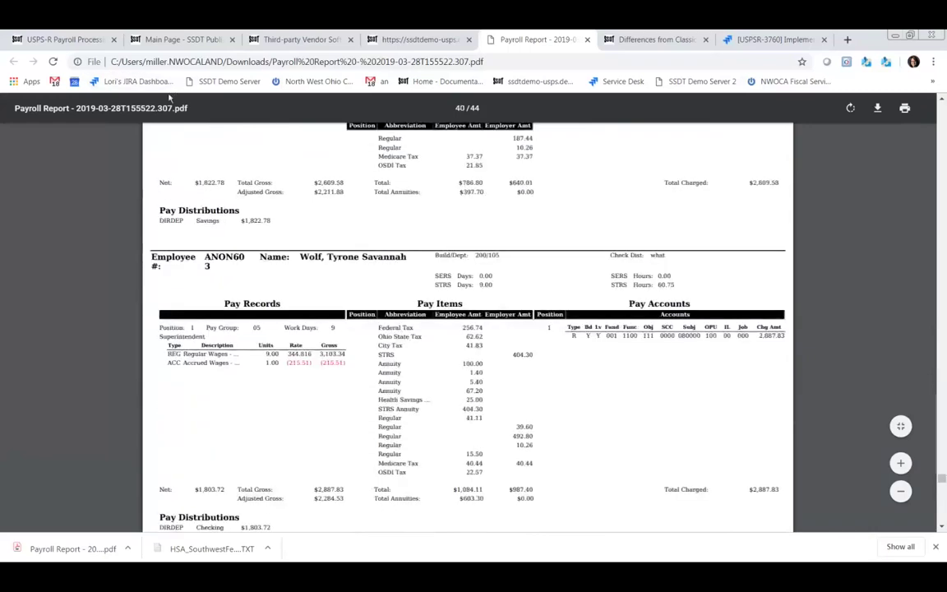
- Close the Pay Report dialog, then save and view the Payroll Error Report PDF
{"action": "left_click", "coordinate": [386, 40]}
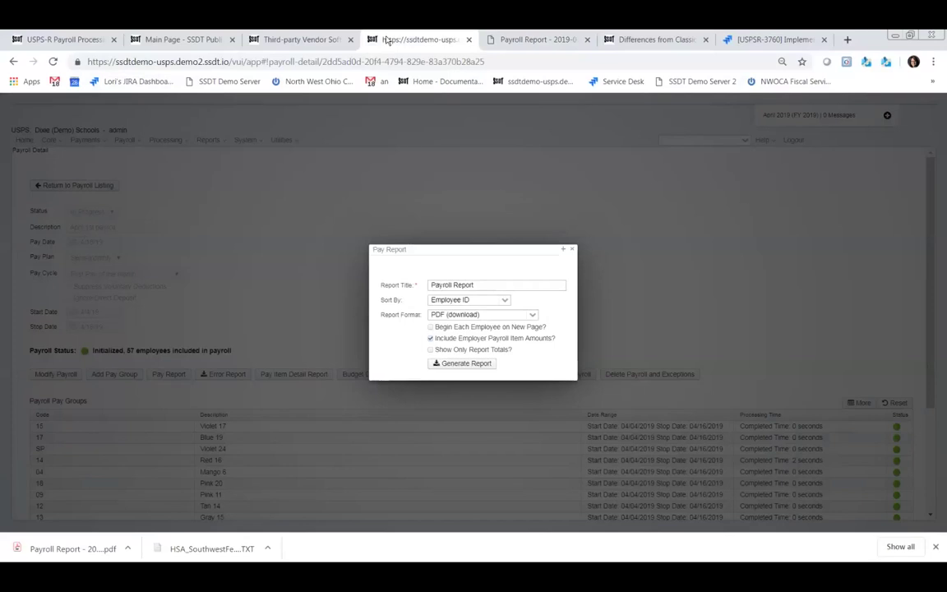
{"action": "left_click", "coordinate": [573, 250]}
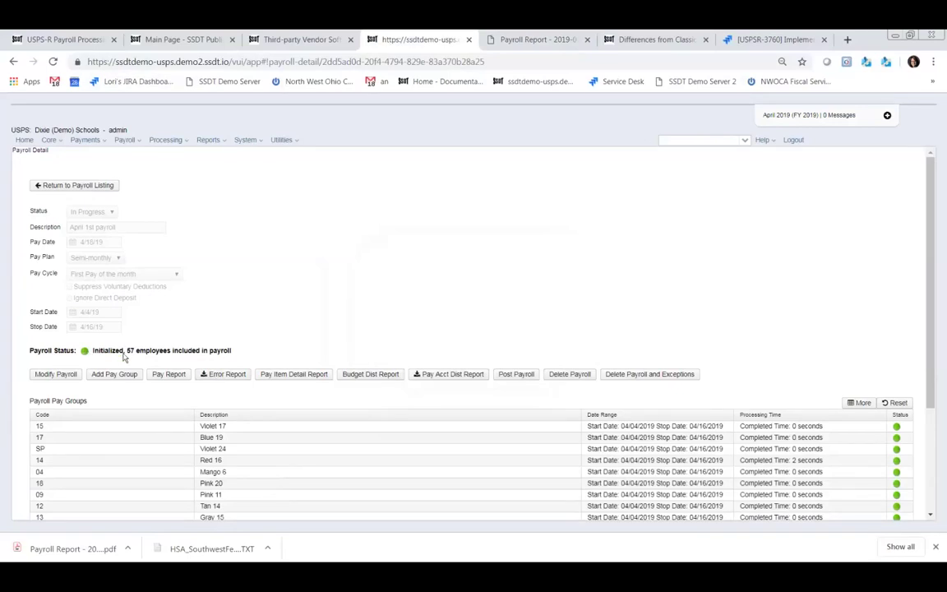
{"action": "left_click", "coordinate": [226, 375]}
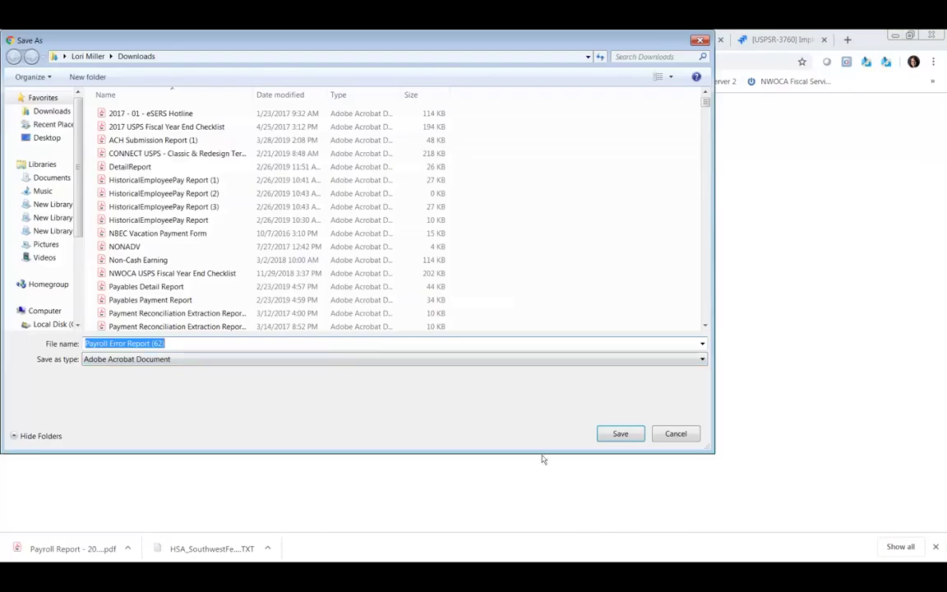
{"action": "left_click", "coordinate": [621, 436]}
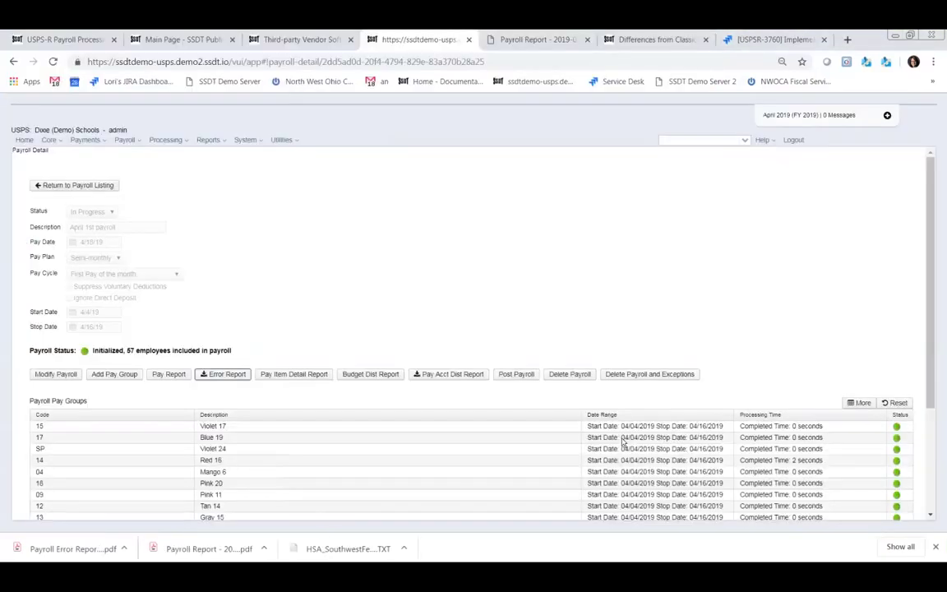
{"action": "left_click", "coordinate": [62, 550]}
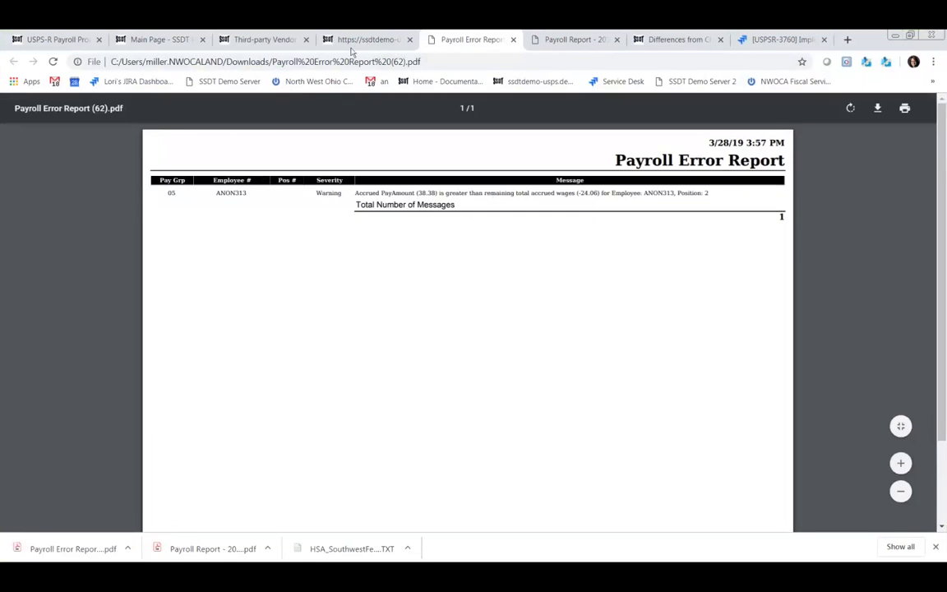
{"action": "left_click", "coordinate": [361, 40]}
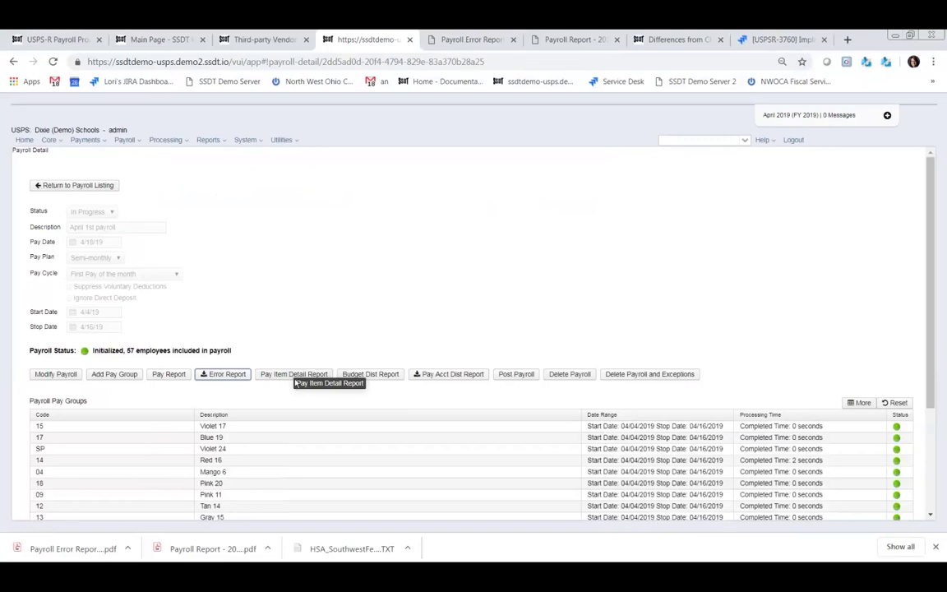
- Generate a Payroll Item Detail Report covering all available pay items and save the PDF
{"action": "left_click", "coordinate": [298, 377]}
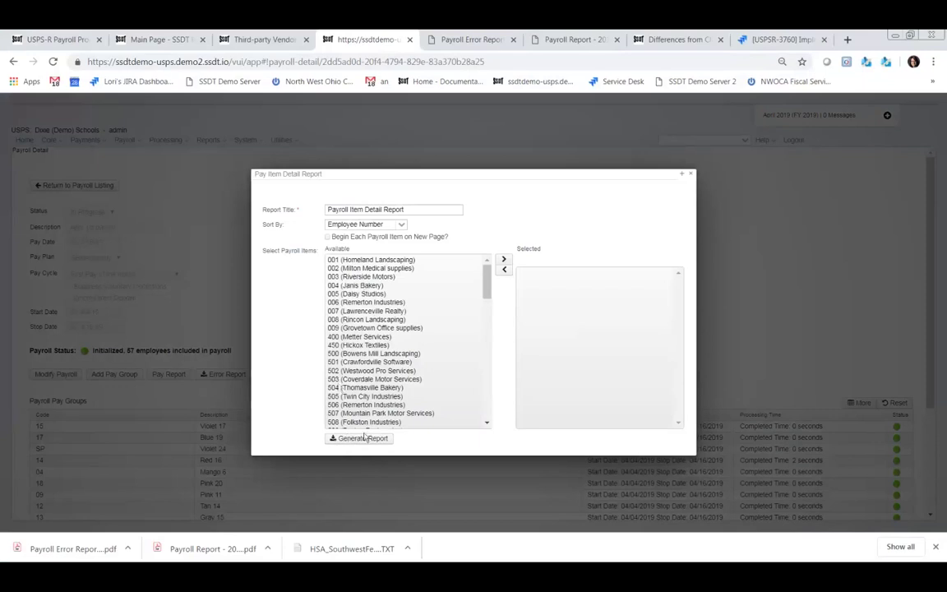
{"action": "left_click", "coordinate": [369, 260]}
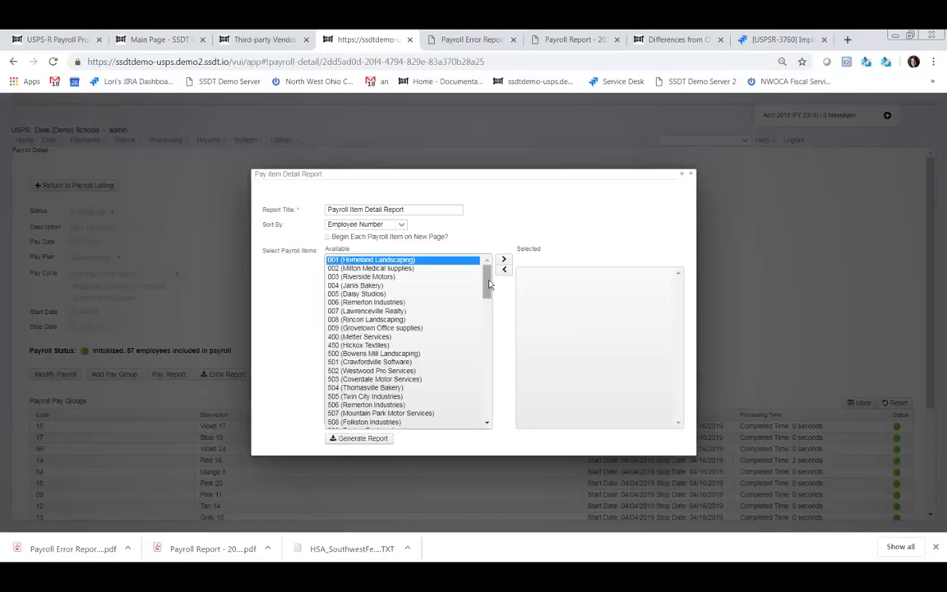
{"action": "left_click_drag", "start_coordinate": [488, 284], "coordinate": [495, 433]}
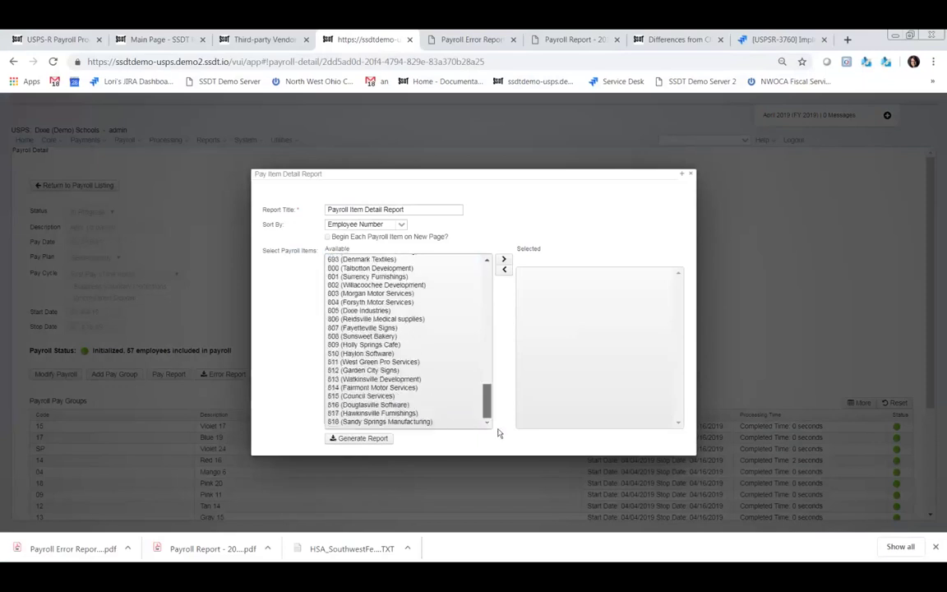
{"action": "left_click", "coordinate": [382, 422], "text": "shift"}
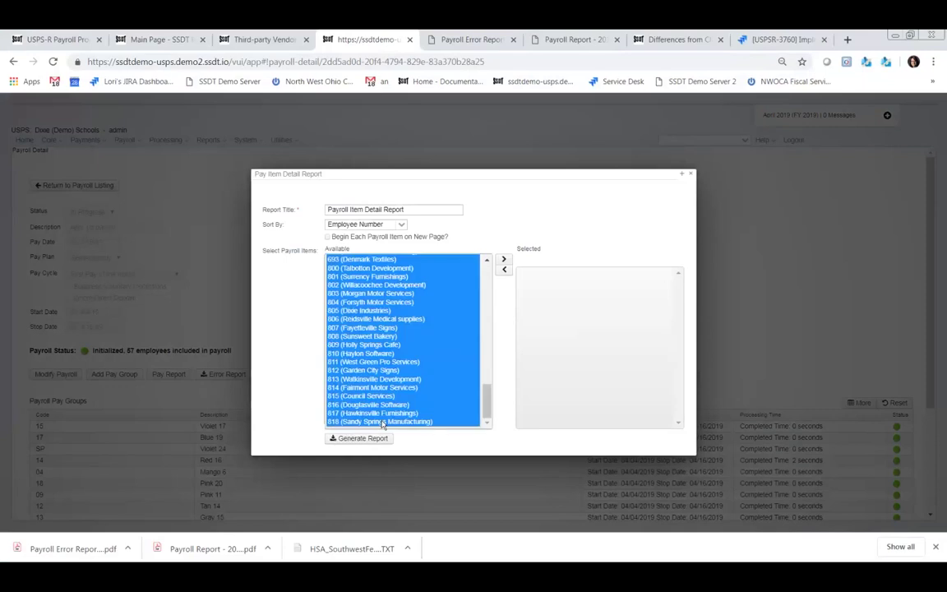
{"action": "left_click", "coordinate": [504, 259]}
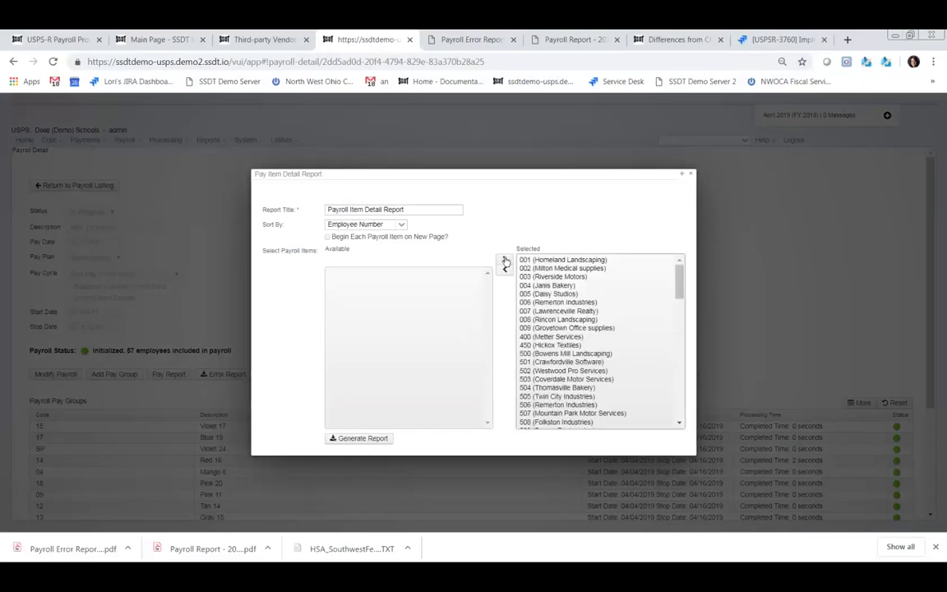
{"action": "left_click", "coordinate": [359, 437]}
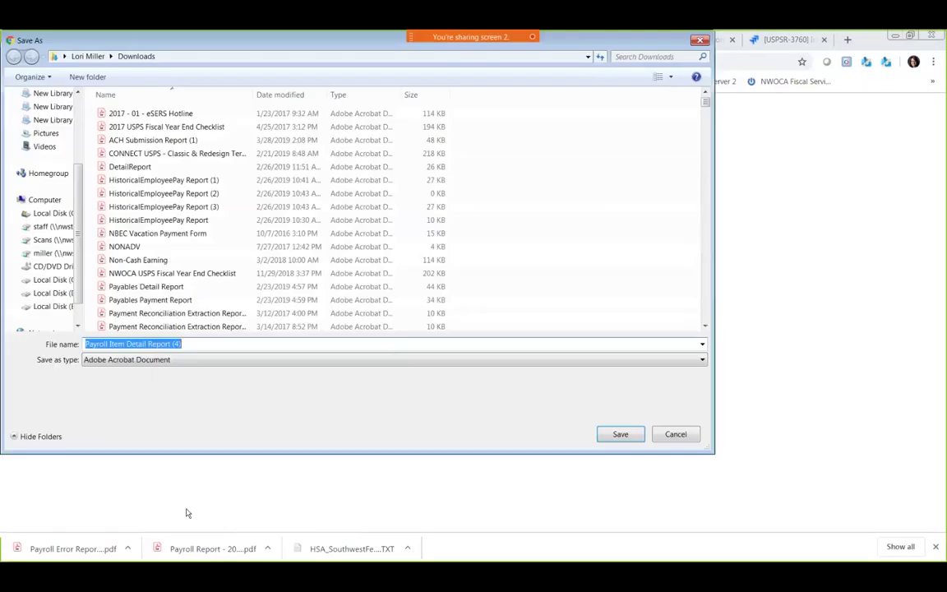
{"action": "left_click", "coordinate": [618, 438]}
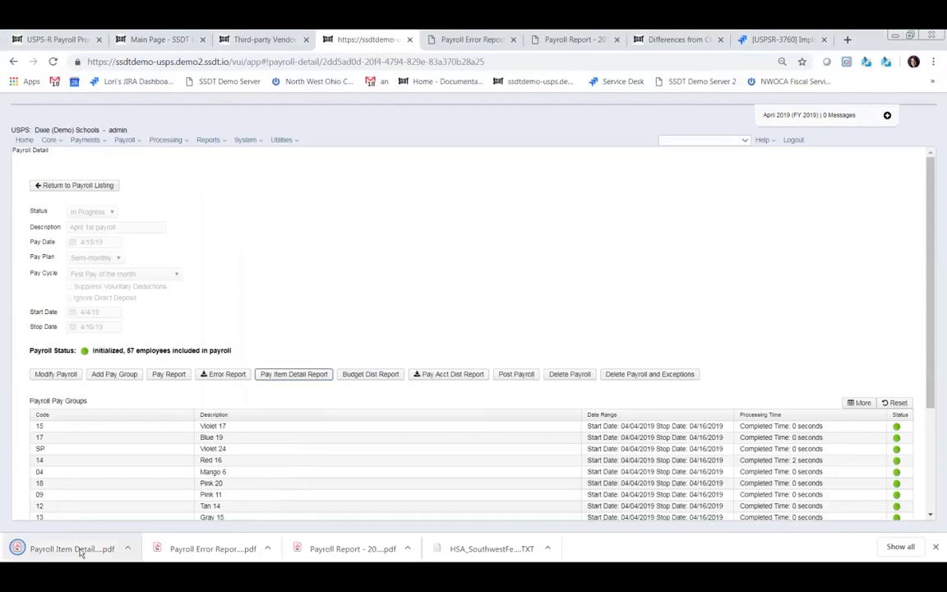
- Review the 24-page Payroll Item Detail Report PDF, then return to the payroll detail page
{"action": "left_click", "coordinate": [66, 549]}
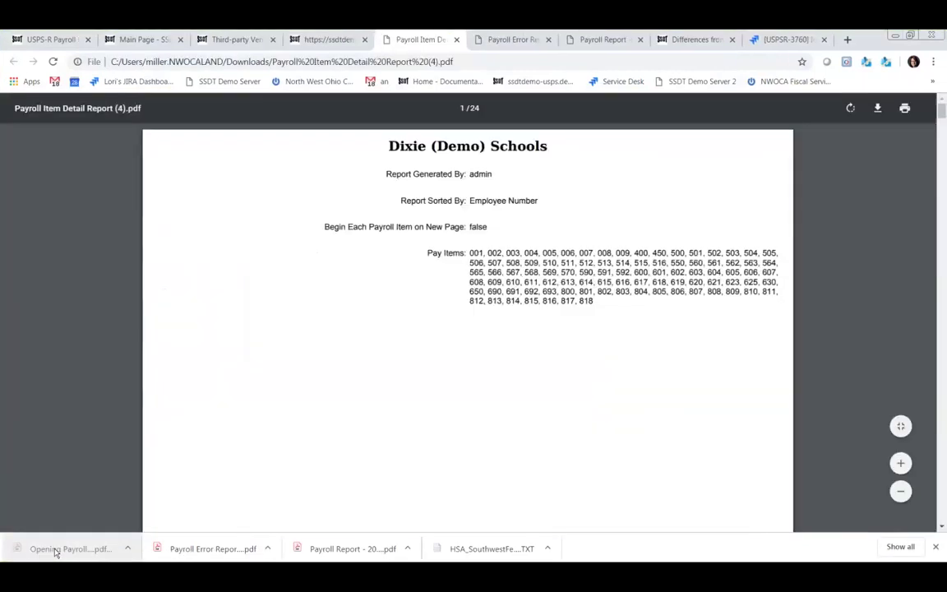
{"action": "scroll", "coordinate": [505, 299], "scroll_direction": "down", "scroll_amount": 15}
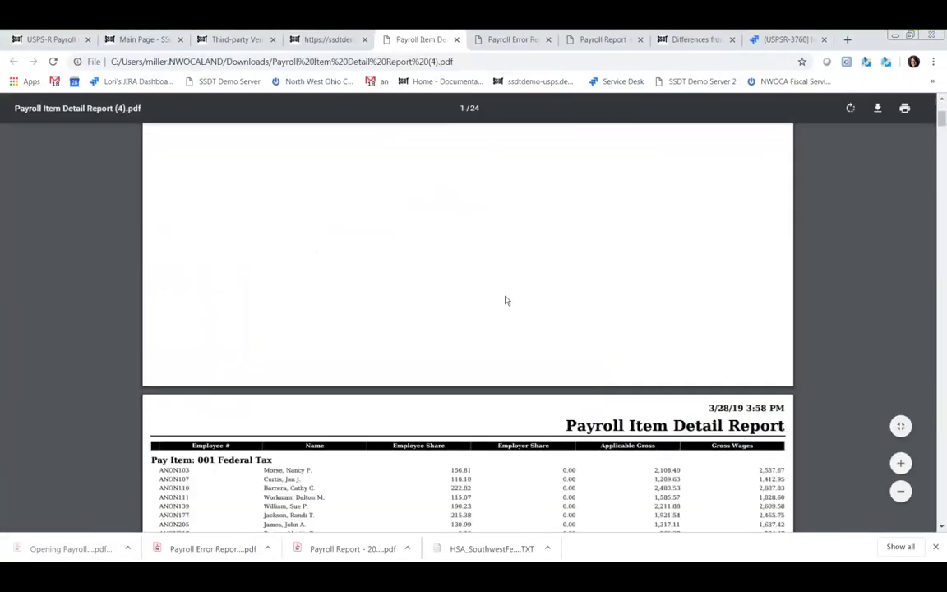
{"action": "scroll", "coordinate": [508, 305], "scroll_direction": "down", "scroll_amount": 10}
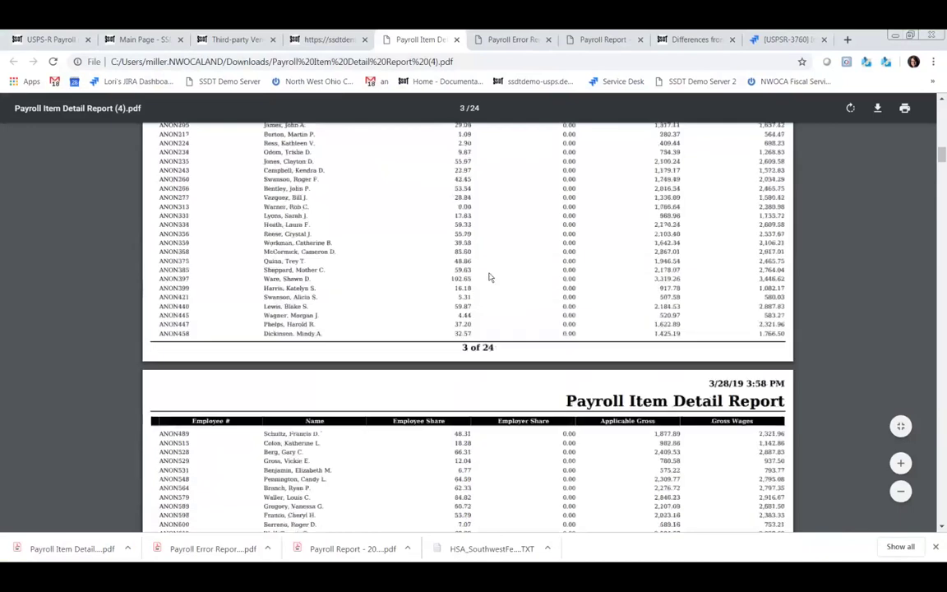
{"action": "scroll", "coordinate": [483, 290], "scroll_direction": "up", "scroll_amount": 10}
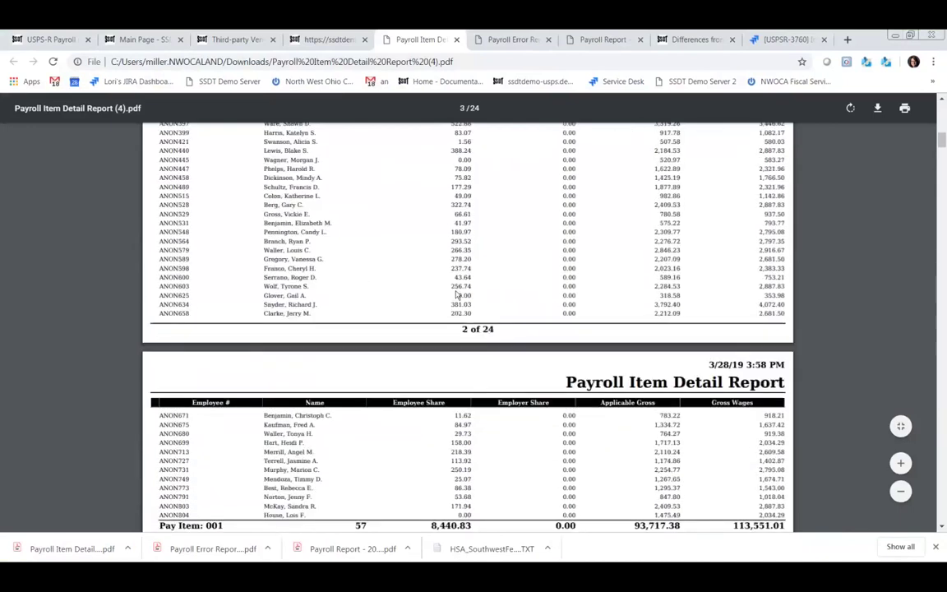
{"action": "scroll", "coordinate": [456, 289], "scroll_direction": "up", "scroll_amount": 5}
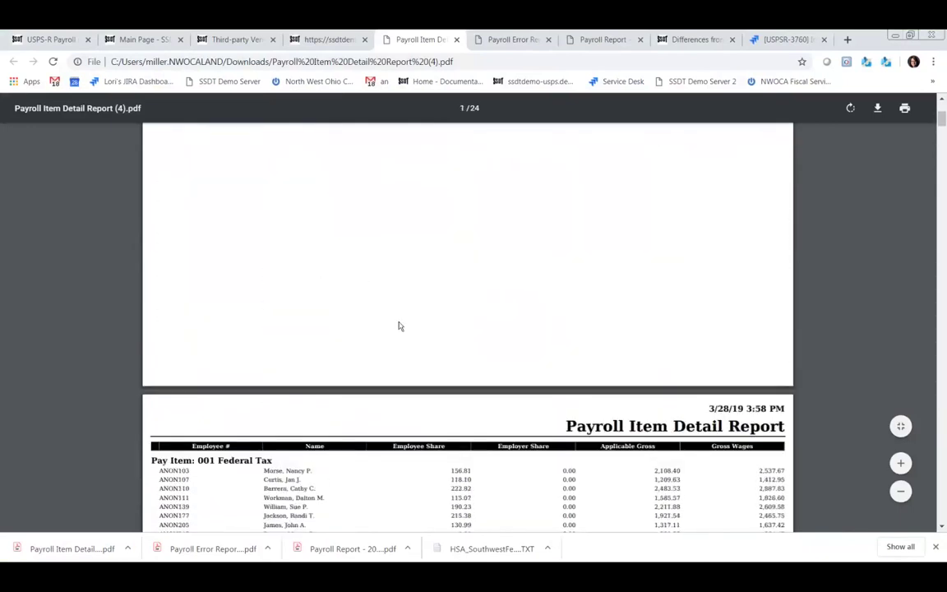
{"action": "scroll", "coordinate": [328, 478], "scroll_direction": "down", "scroll_amount": 3}
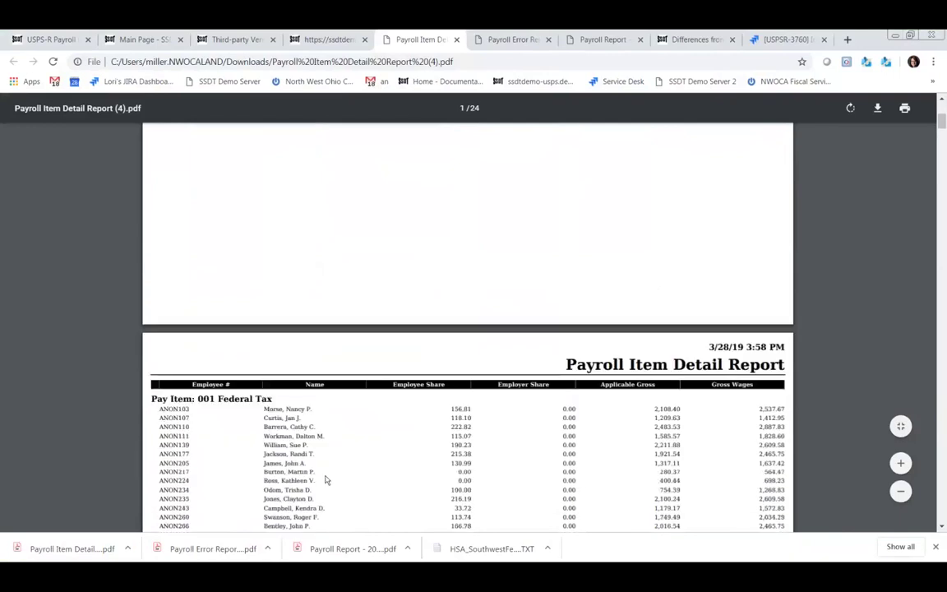
{"action": "scroll", "coordinate": [362, 481], "scroll_direction": "down", "scroll_amount": 5}
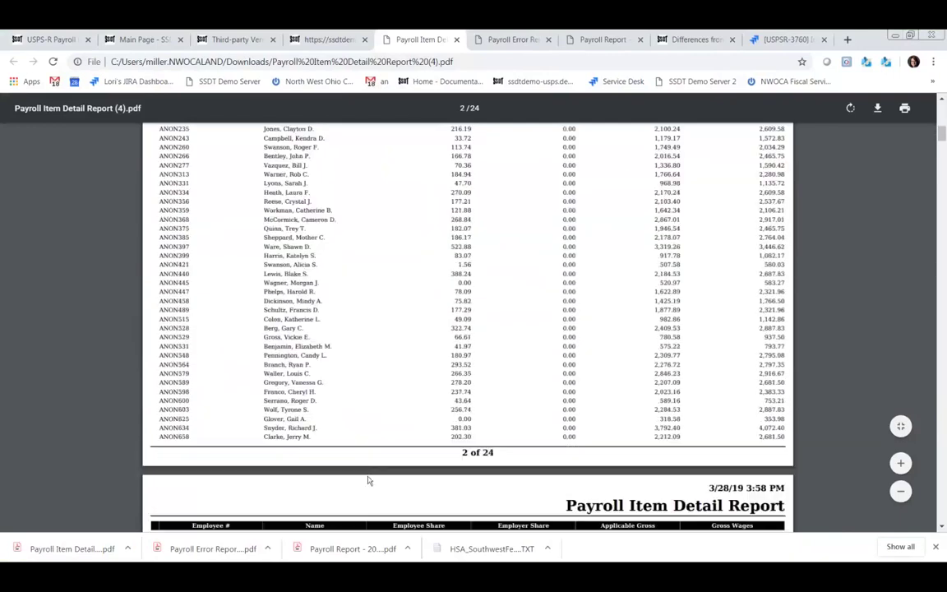
{"action": "left_click", "coordinate": [336, 41]}
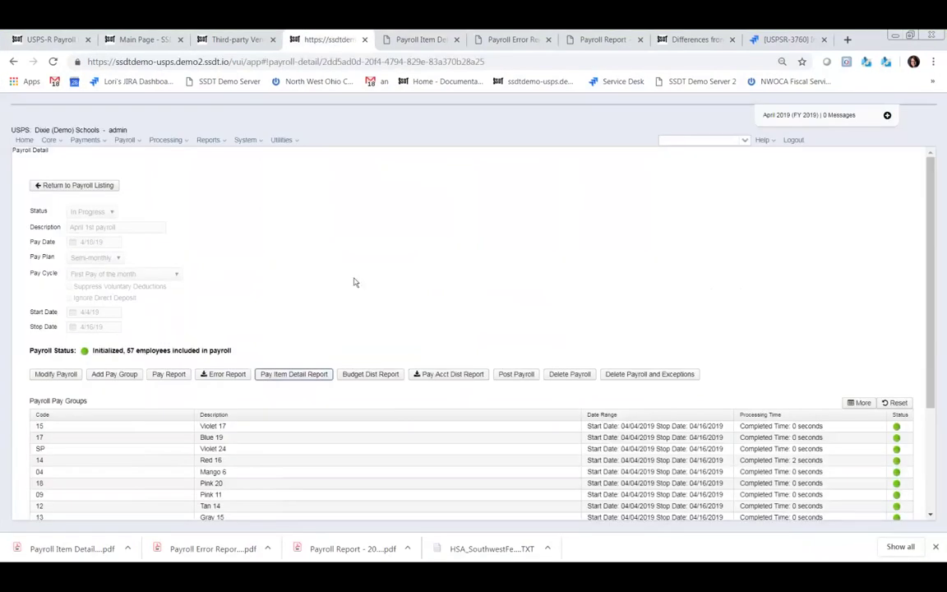
- Generate the Budget Distribution Report and save it as a PDF
{"action": "left_click", "coordinate": [360, 377]}
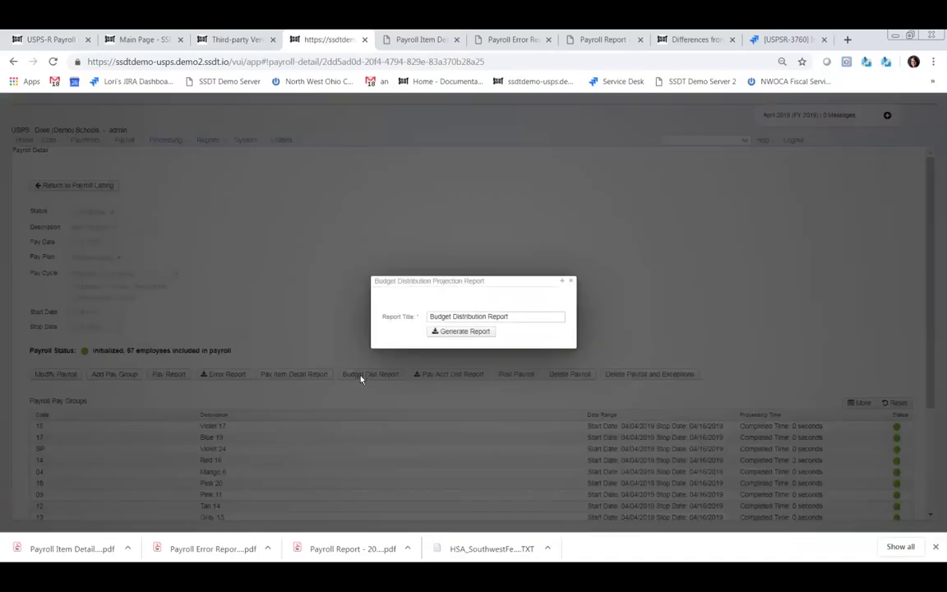
{"action": "left_click", "coordinate": [452, 331]}
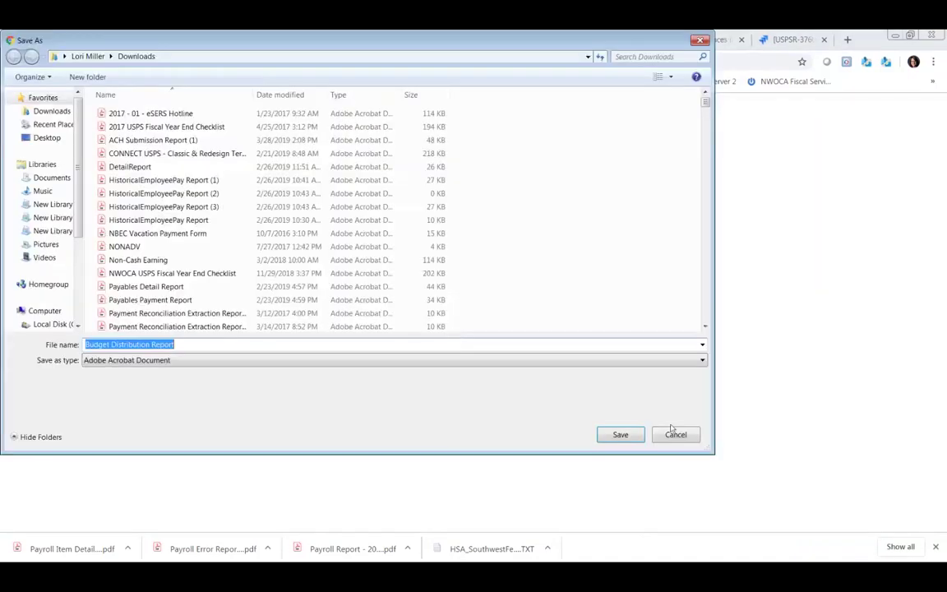
{"action": "left_click", "coordinate": [633, 436]}
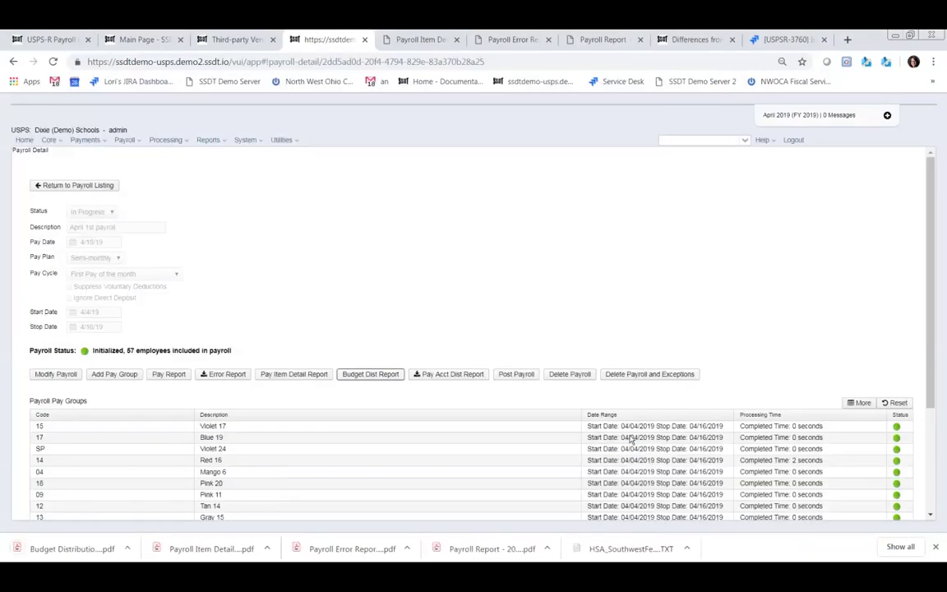
- Check the Budget Distribution PDF's $113,551.01 fund totals, then return to the payroll detail page
{"action": "left_click", "coordinate": [66, 549]}
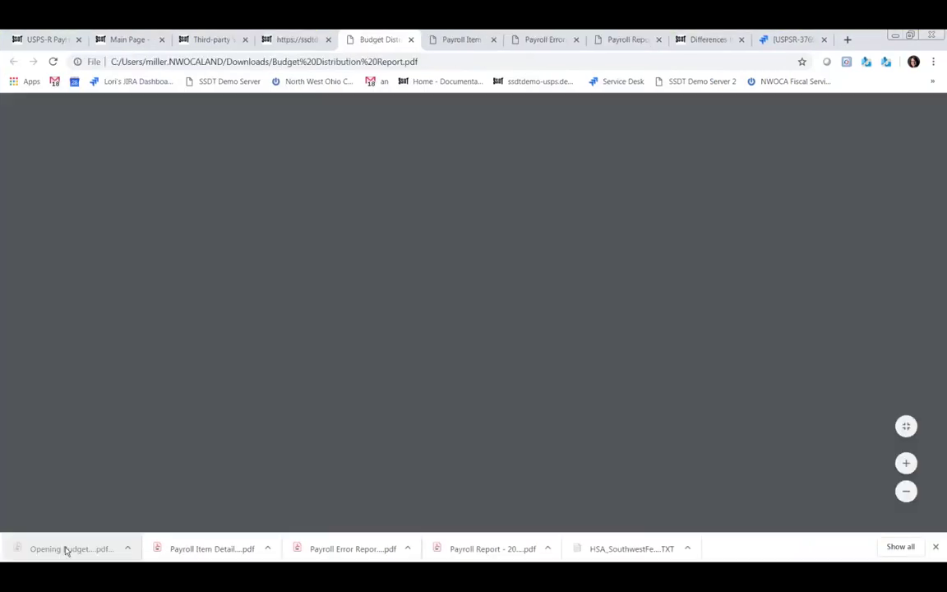
{"action": "scroll", "coordinate": [530, 346], "scroll_direction": "down", "scroll_amount": 3}
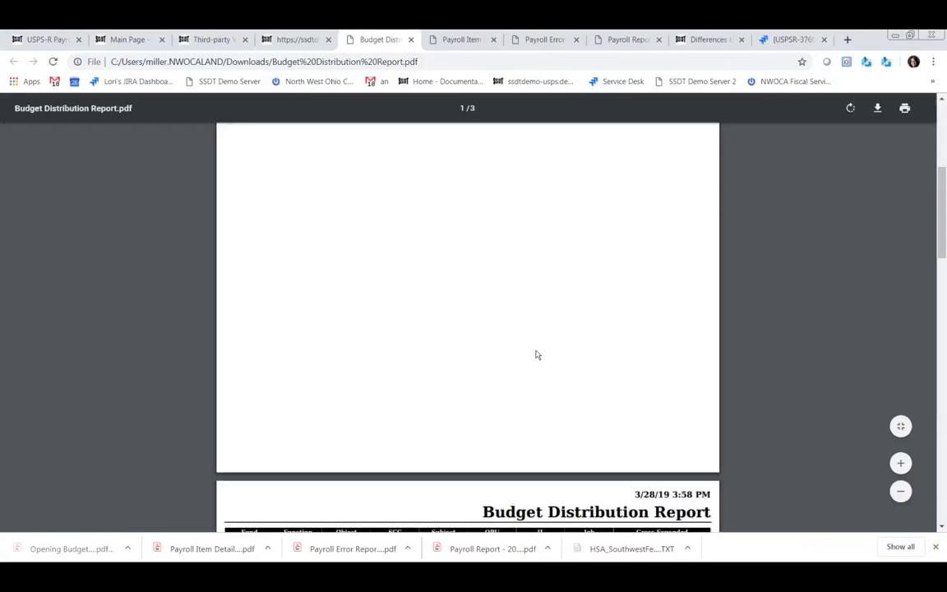
{"action": "scroll", "coordinate": [535, 355], "scroll_direction": "down", "scroll_amount": 12}
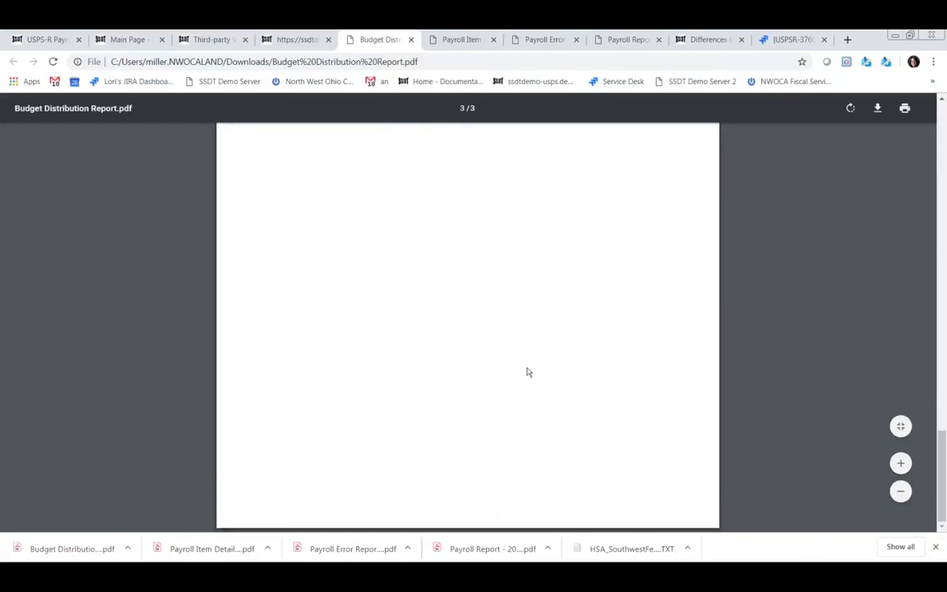
{"action": "scroll", "coordinate": [527, 368], "scroll_direction": "up", "scroll_amount": 6}
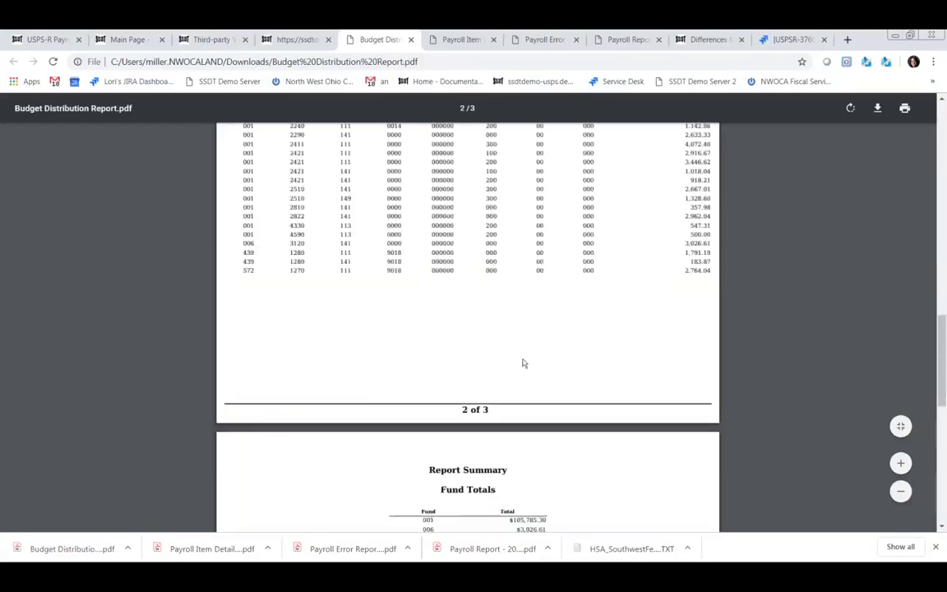
{"action": "scroll", "coordinate": [524, 365], "scroll_direction": "down", "scroll_amount": 4}
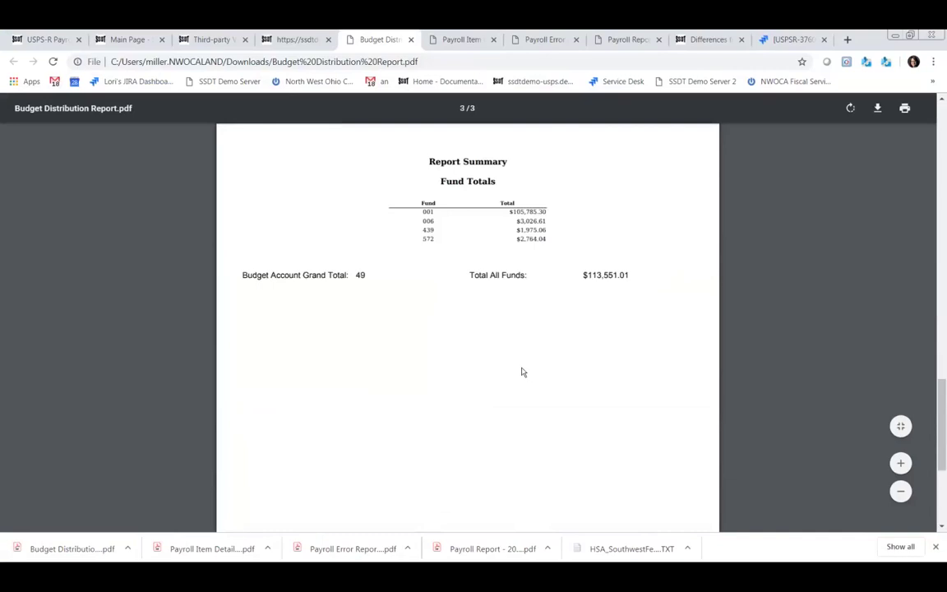
{"action": "scroll", "coordinate": [522, 369], "scroll_direction": "up", "scroll_amount": 5}
{"action": "scroll", "coordinate": [519, 364], "scroll_direction": "up", "scroll_amount": 11}
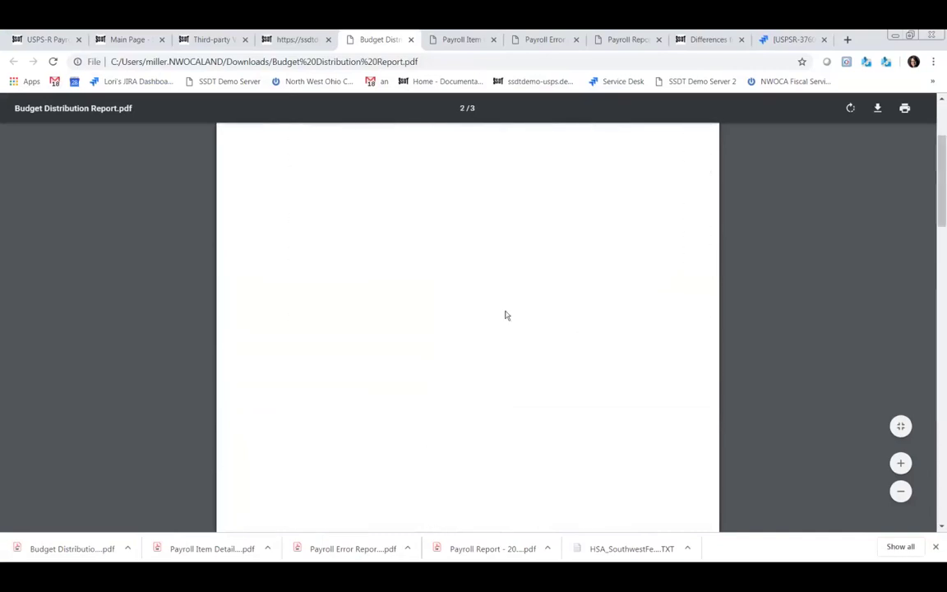
{"action": "left_click", "coordinate": [296, 39]}
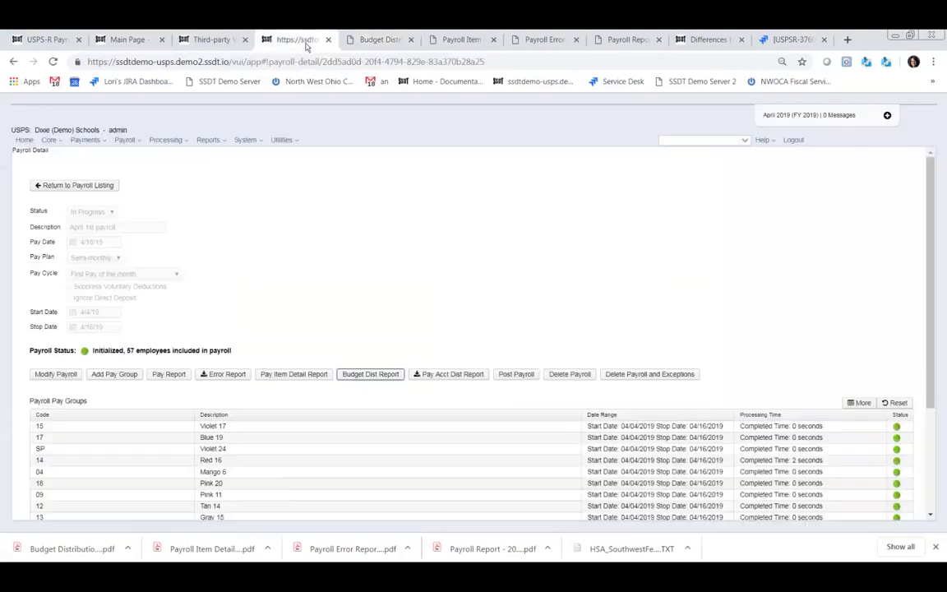
- Generate and save the Payroll Account Distribution projection report PDF, then open the download
{"action": "left_click", "coordinate": [447, 375]}
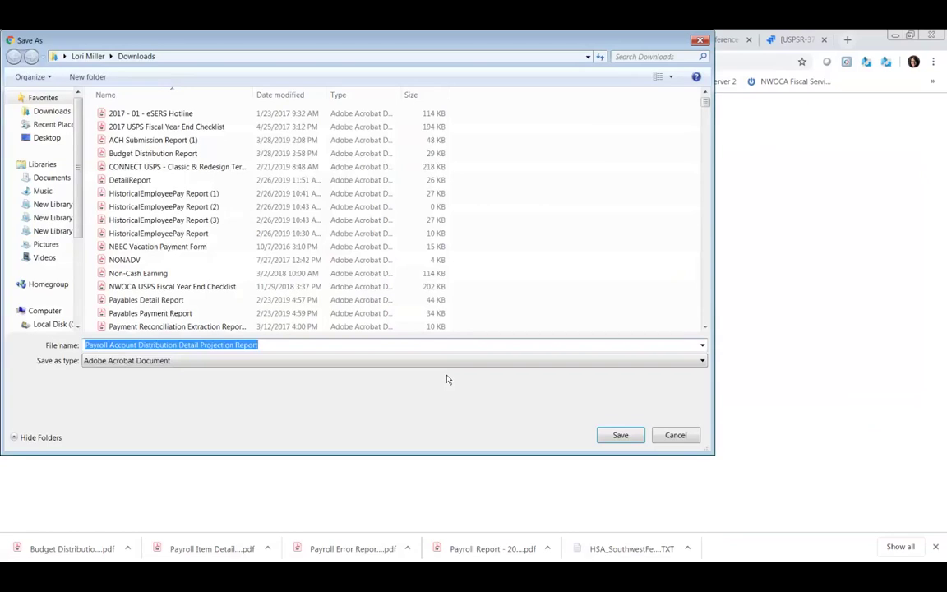
{"action": "left_click", "coordinate": [622, 438]}
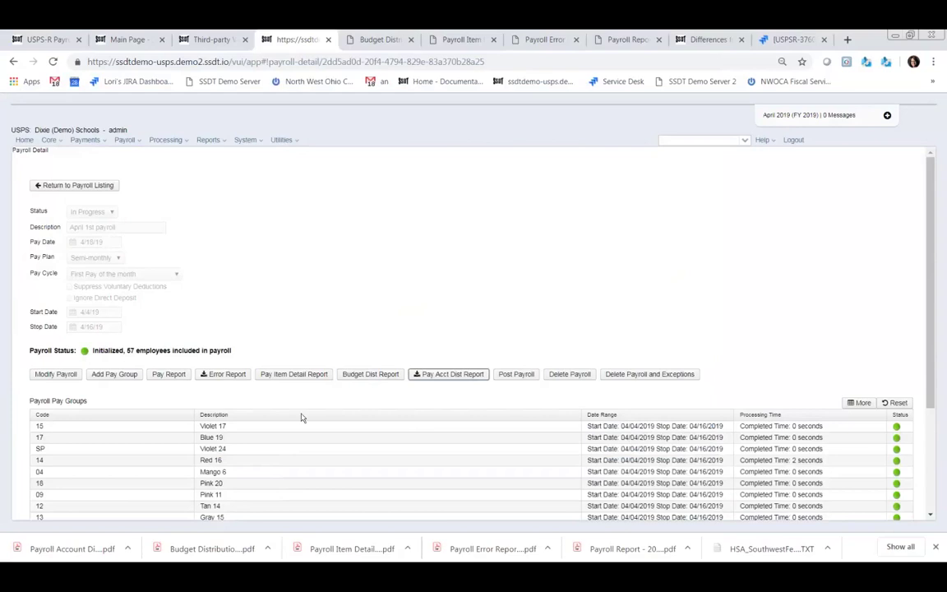
{"action": "left_click", "coordinate": [55, 553]}
- Scroll through the projection report and return to the April 1st payroll detail tab
{"action": "scroll", "coordinate": [428, 419], "scroll_direction": "down", "scroll_amount": 8}
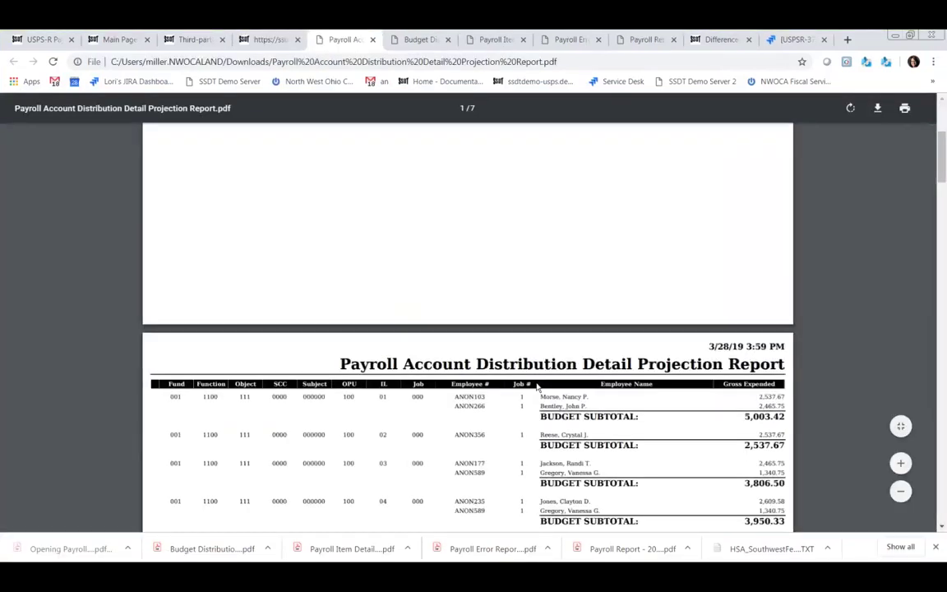
{"action": "scroll", "coordinate": [537, 386], "scroll_direction": "down", "scroll_amount": 15}
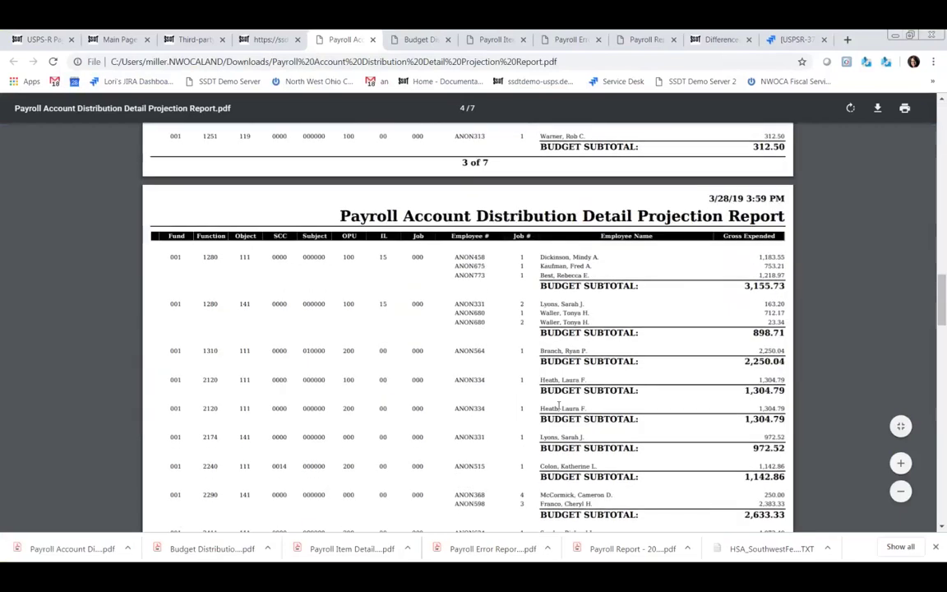
{"action": "scroll", "coordinate": [558, 404], "scroll_direction": "down", "scroll_amount": 15}
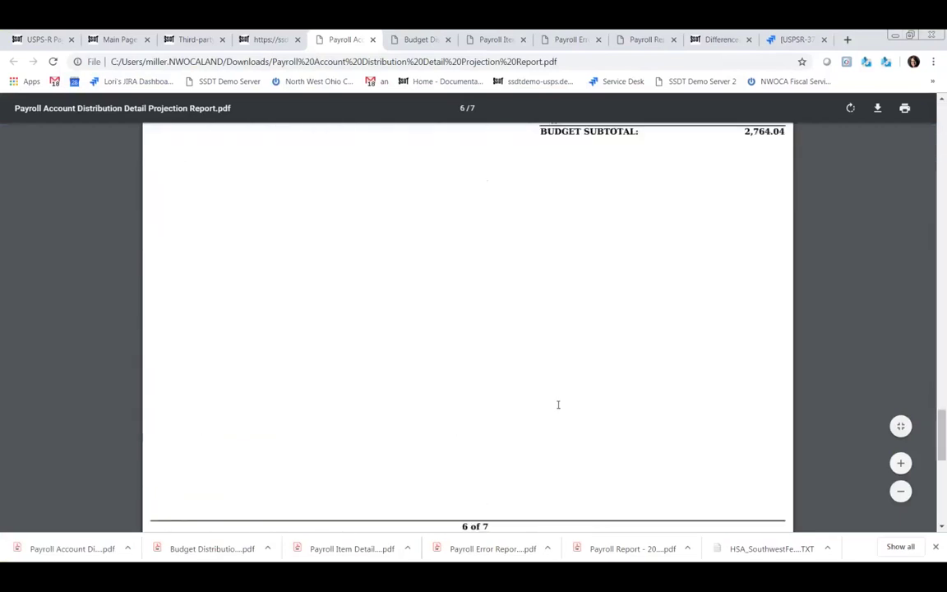
{"action": "scroll", "coordinate": [558, 404], "scroll_direction": "down", "scroll_amount": 6}
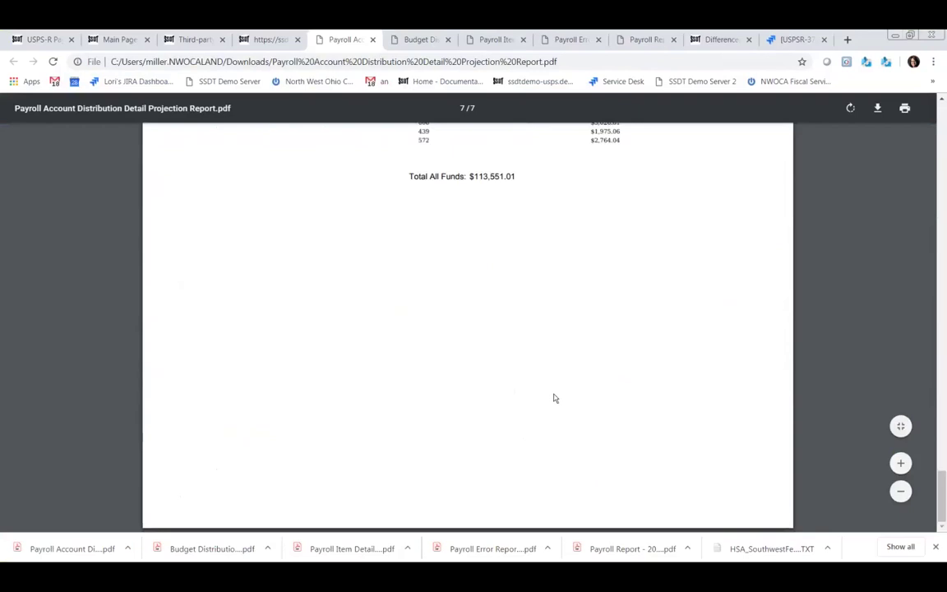
{"action": "scroll", "coordinate": [554, 398], "scroll_direction": "up", "scroll_amount": 3}
{"action": "scroll", "coordinate": [553, 396], "scroll_direction": "up", "scroll_amount": 3}
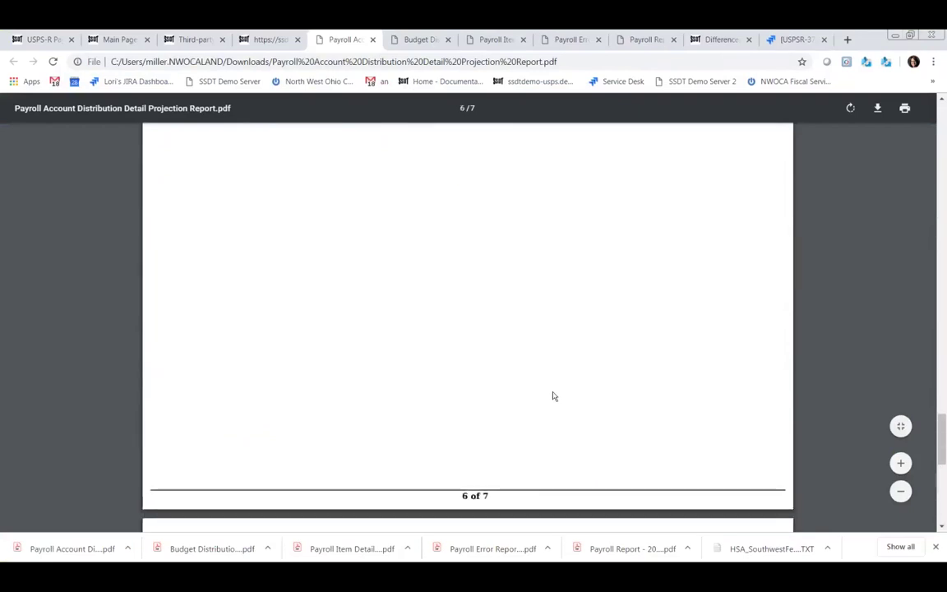
{"action": "scroll", "coordinate": [553, 396], "scroll_direction": "up", "scroll_amount": 15}
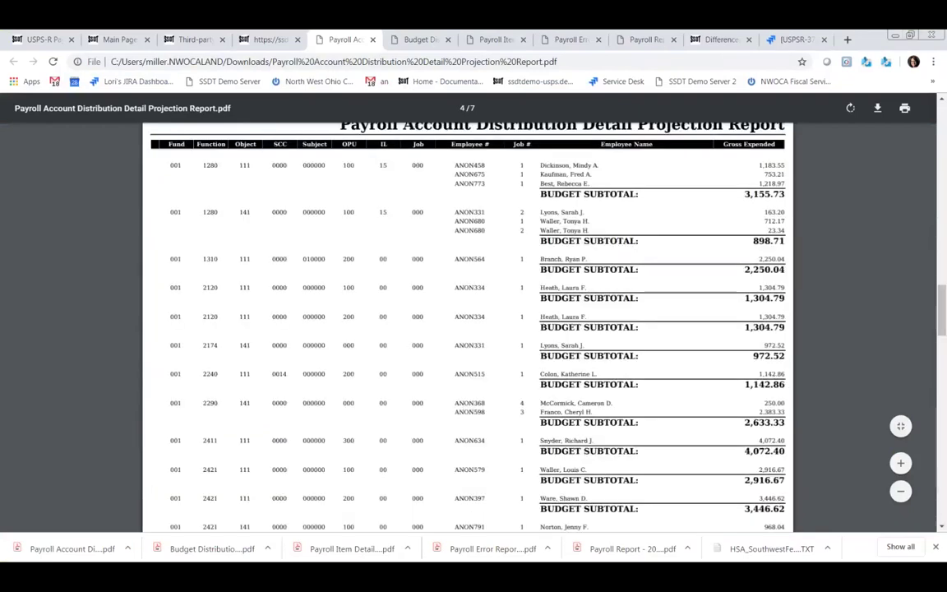
{"action": "left_click", "coordinate": [274, 41]}
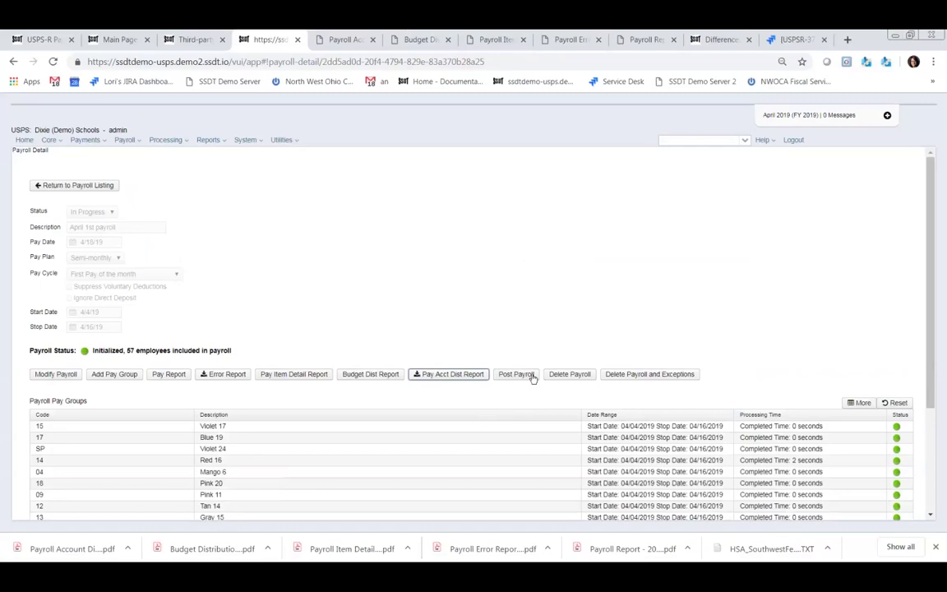
- Post the April 1st payroll and confirm, so it shows Posted for 57 employees
{"action": "left_click", "coordinate": [524, 377]}
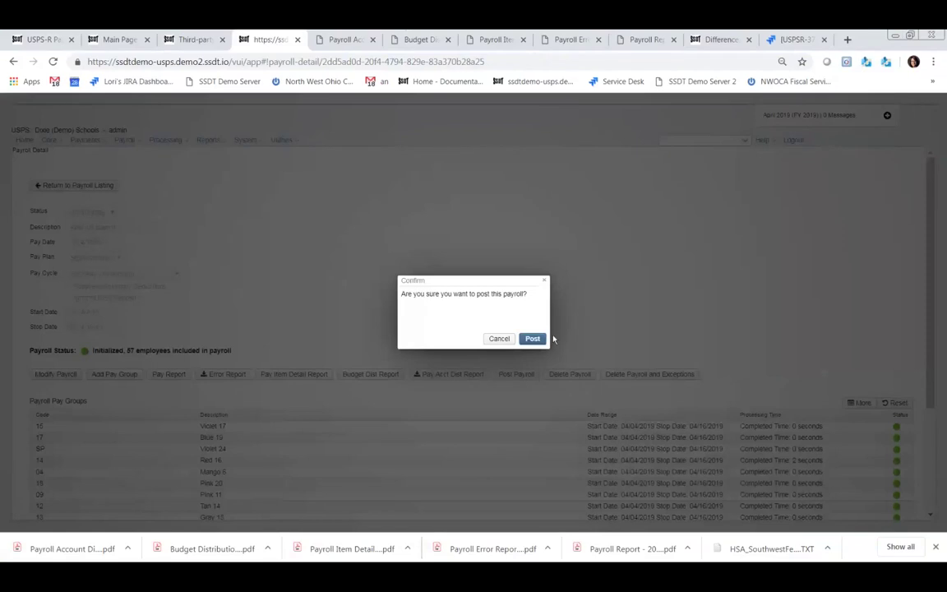
{"action": "left_click", "coordinate": [533, 339]}
{"action": "left_click", "coordinate": [532, 339]}
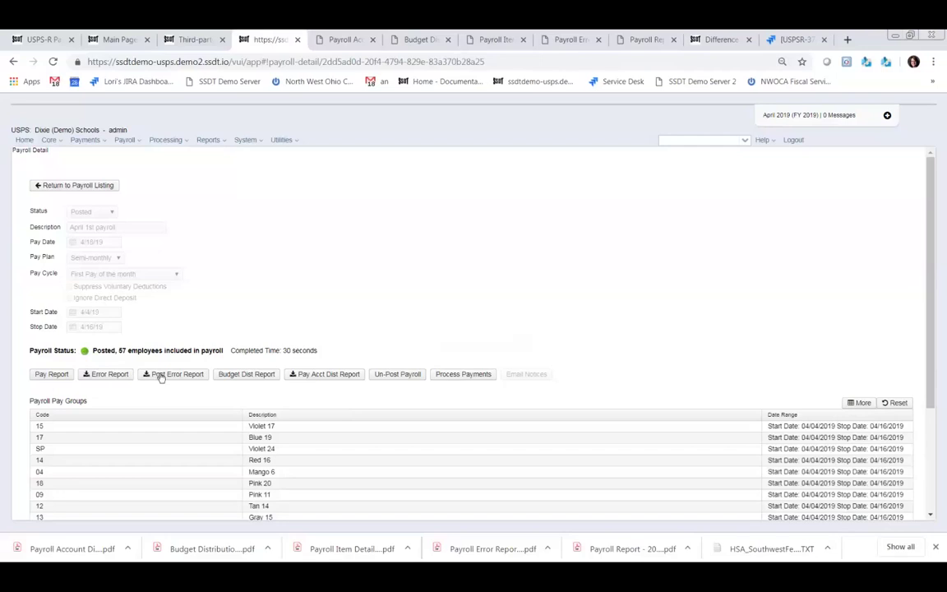
- Generate the posted payroll's Budget Distribution Report and save the PDF to Downloads
{"action": "left_click", "coordinate": [246, 375]}
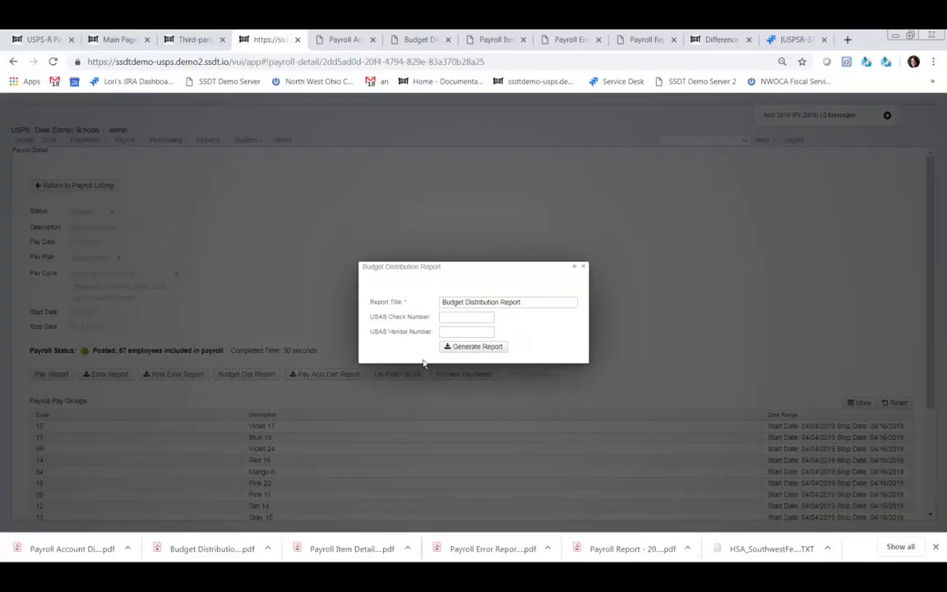
{"action": "left_click", "coordinate": [473, 348]}
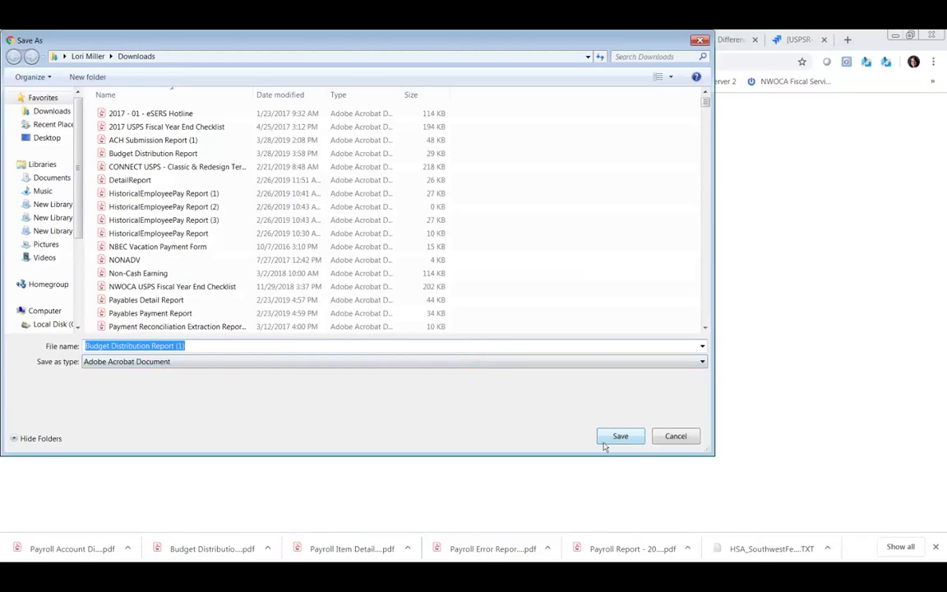
{"action": "left_click", "coordinate": [620, 437]}
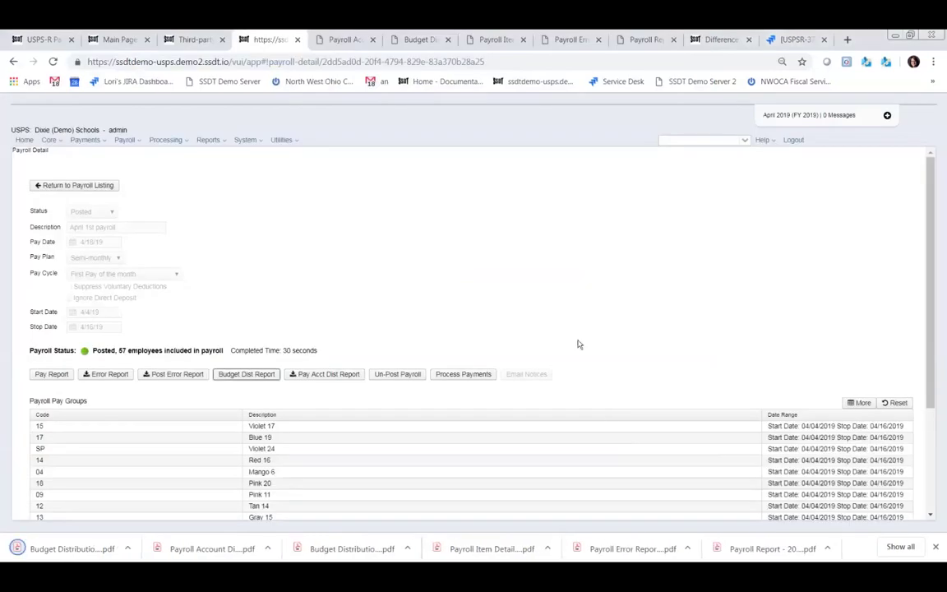
- Review the $113,551.01 Budget Distribution Report (1) PDF, then return to the payroll tab
{"action": "left_click", "coordinate": [64, 552]}
{"action": "scroll", "coordinate": [481, 393], "scroll_direction": "down", "scroll_amount": 20}
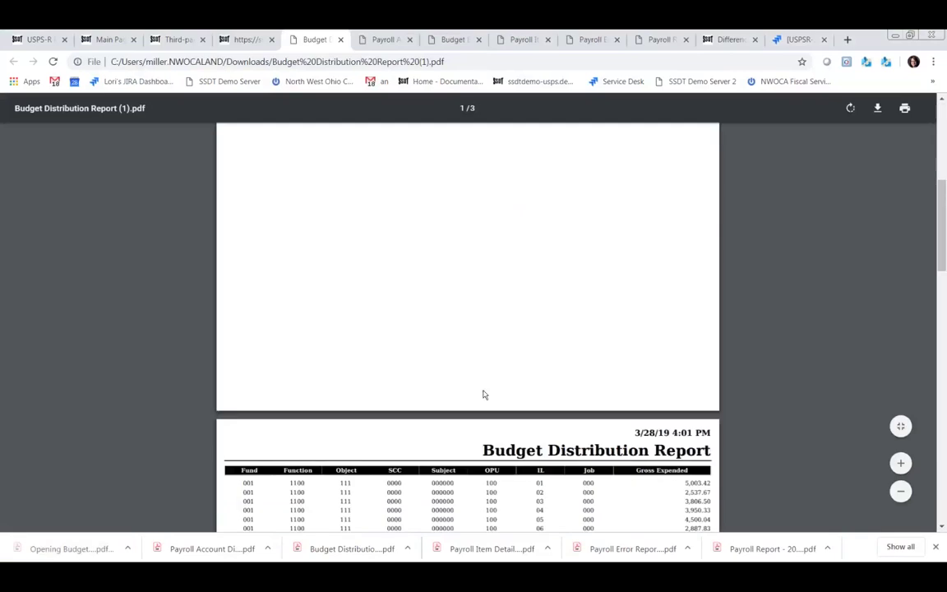
{"action": "scroll", "coordinate": [500, 403], "scroll_direction": "down", "scroll_amount": 5}
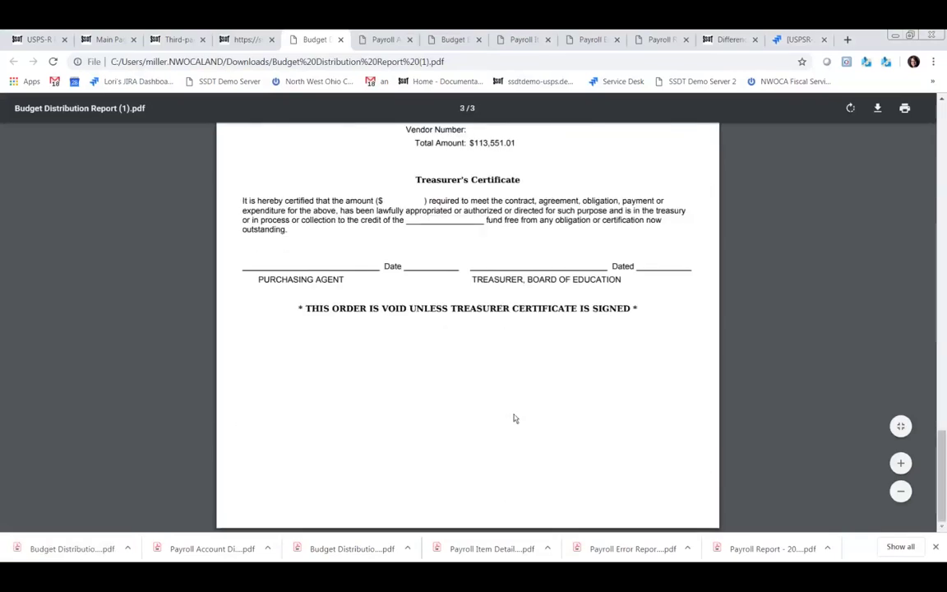
{"action": "scroll", "coordinate": [543, 421], "scroll_direction": "up", "scroll_amount": 1}
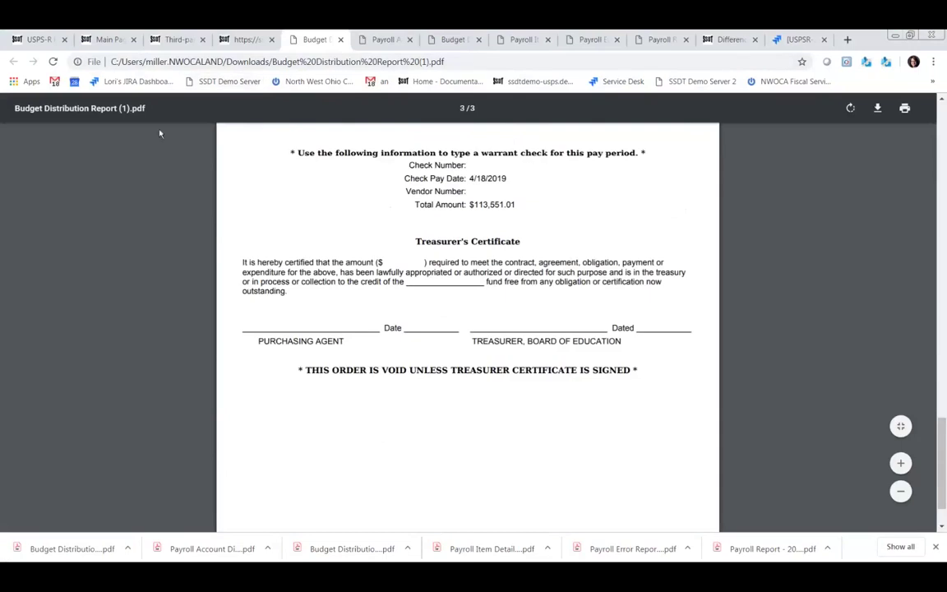
{"action": "left_click", "coordinate": [247, 38]}
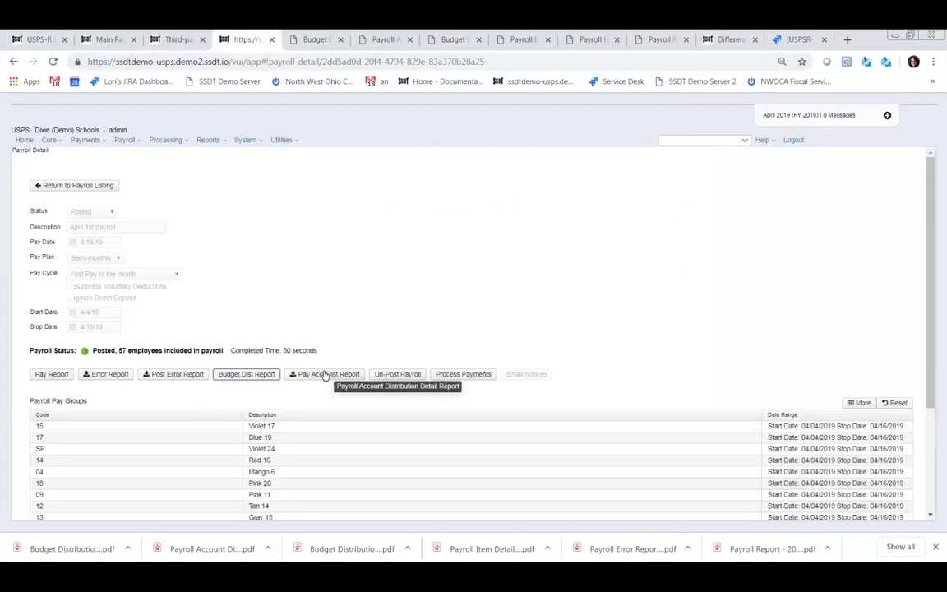
- Save and review Payroll Account Distribution Detail Report (20).pdf, then return to the posted payroll
{"action": "left_click", "coordinate": [325, 374]}
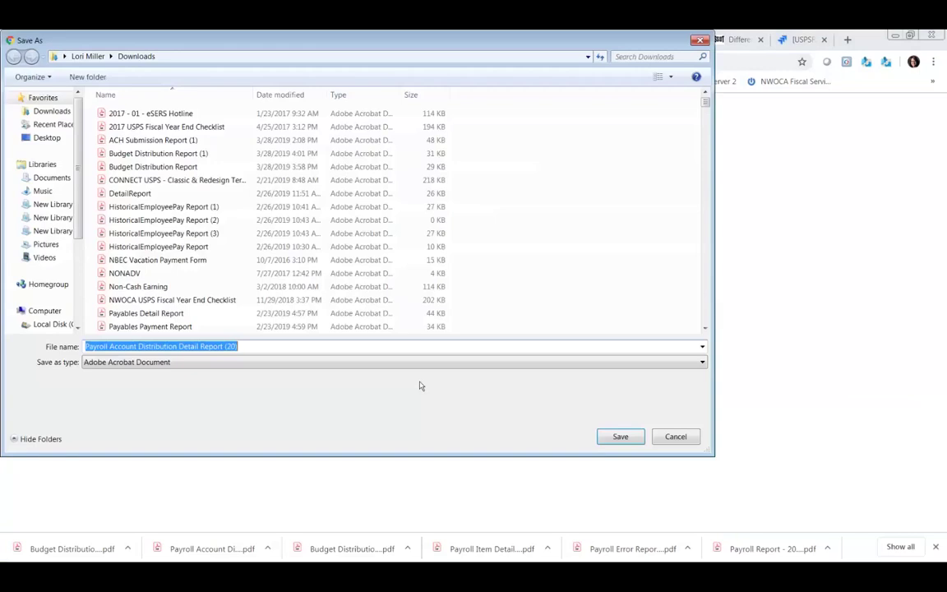
{"action": "left_click", "coordinate": [618, 439]}
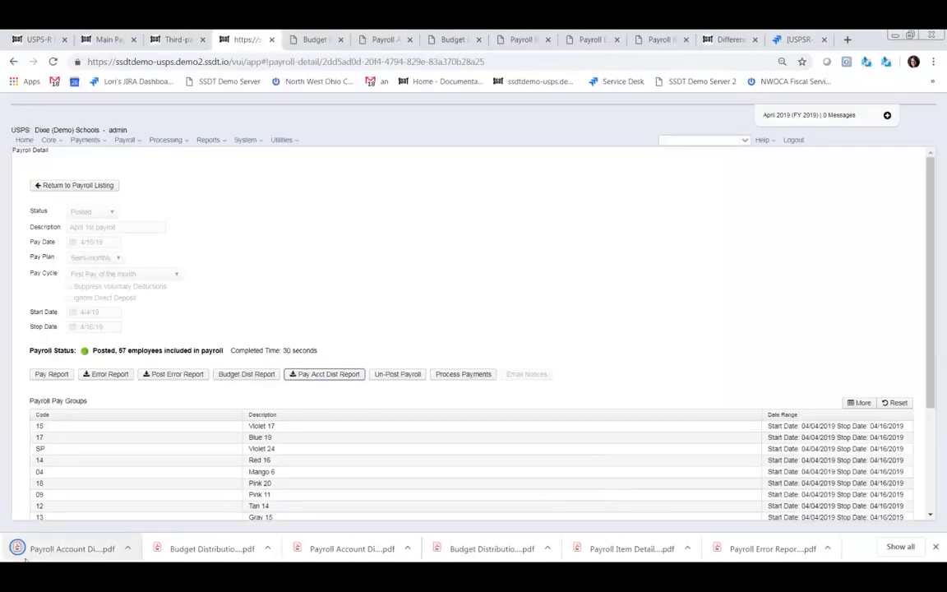
{"action": "left_click", "coordinate": [70, 555]}
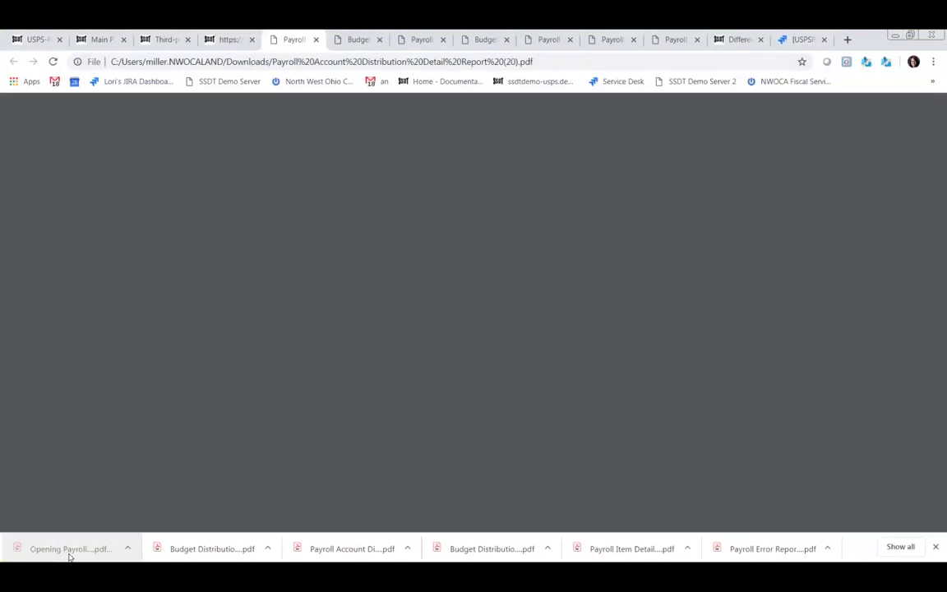
{"action": "scroll", "coordinate": [554, 363], "scroll_direction": "down", "scroll_amount": 7}
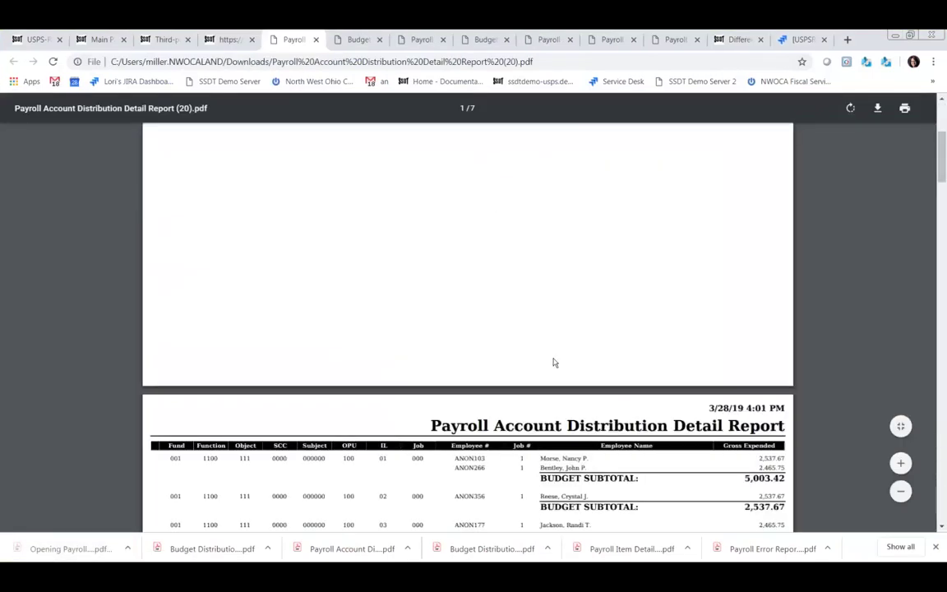
{"action": "scroll", "coordinate": [554, 362], "scroll_direction": "down", "scroll_amount": 20}
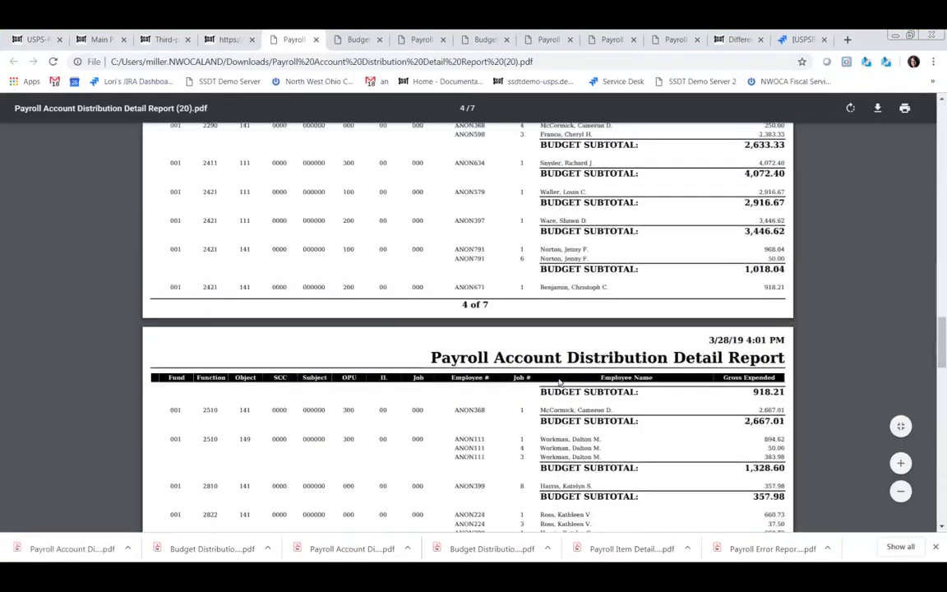
{"action": "scroll", "coordinate": [559, 381], "scroll_direction": "up", "scroll_amount": 12}
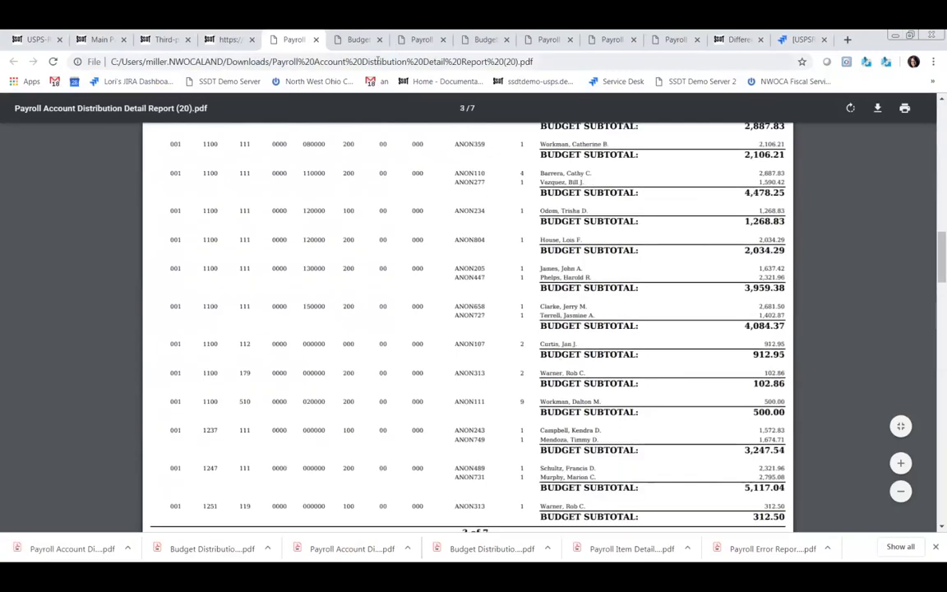
{"action": "left_click", "coordinate": [235, 41]}
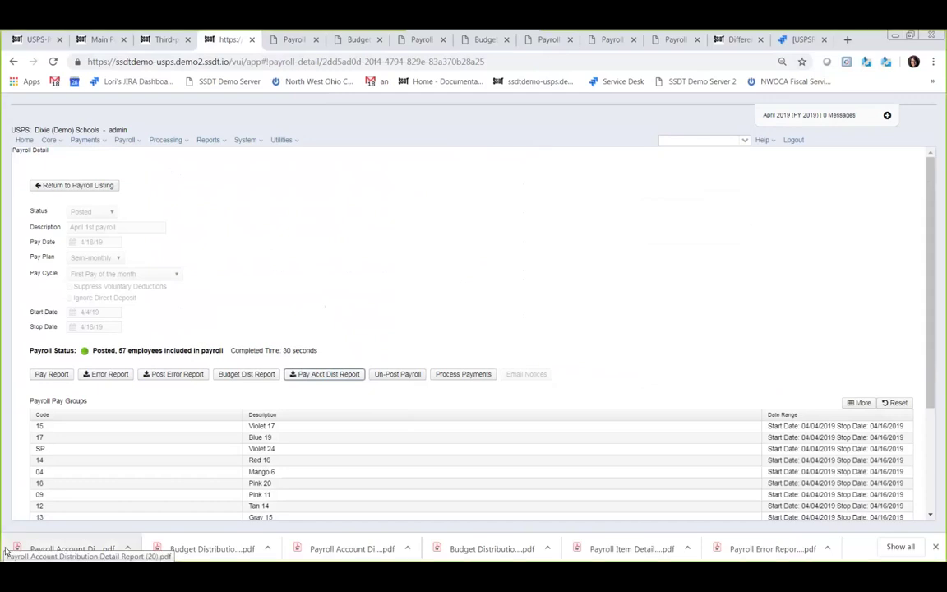
- Process check payments with XML (Export) format, saving Checks (1).xml, and close the options
{"action": "left_click", "coordinate": [464, 375]}
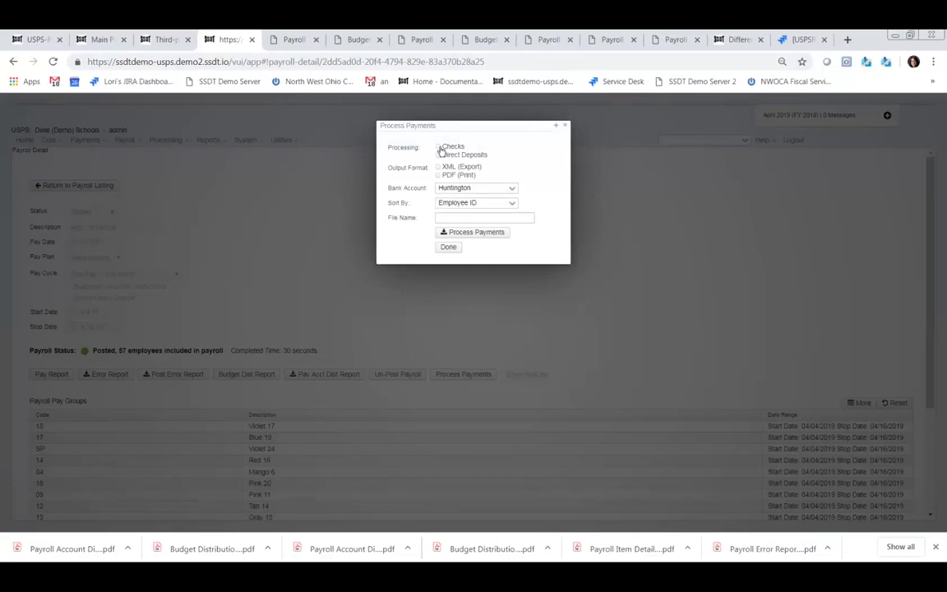
{"action": "left_click", "coordinate": [437, 147]}
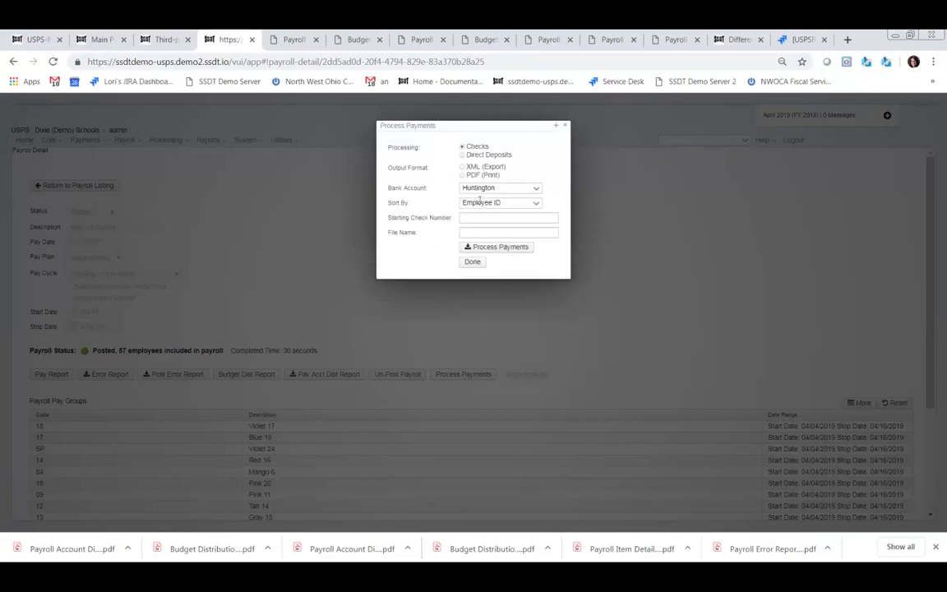
{"action": "left_click", "coordinate": [462, 156]}
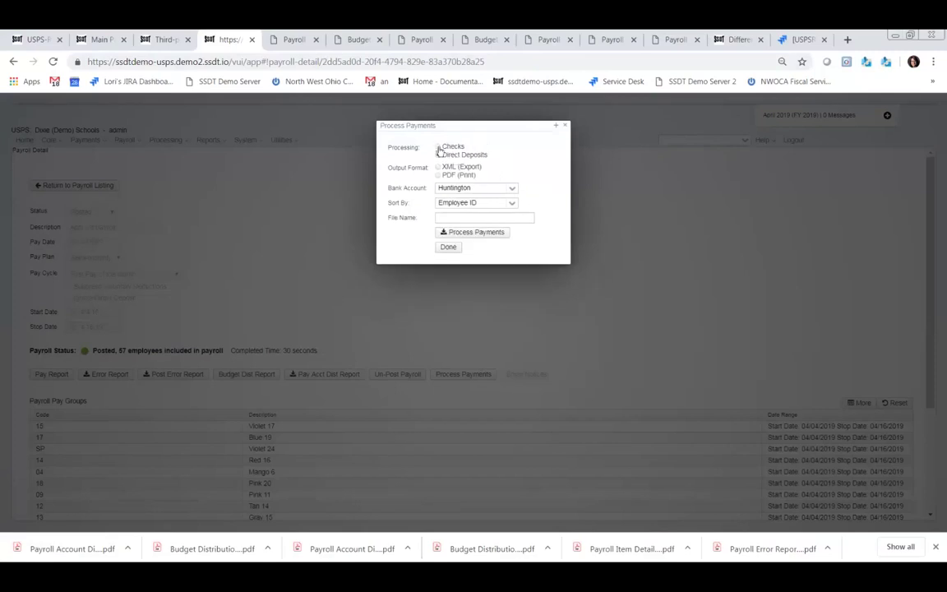
{"action": "left_click", "coordinate": [439, 148]}
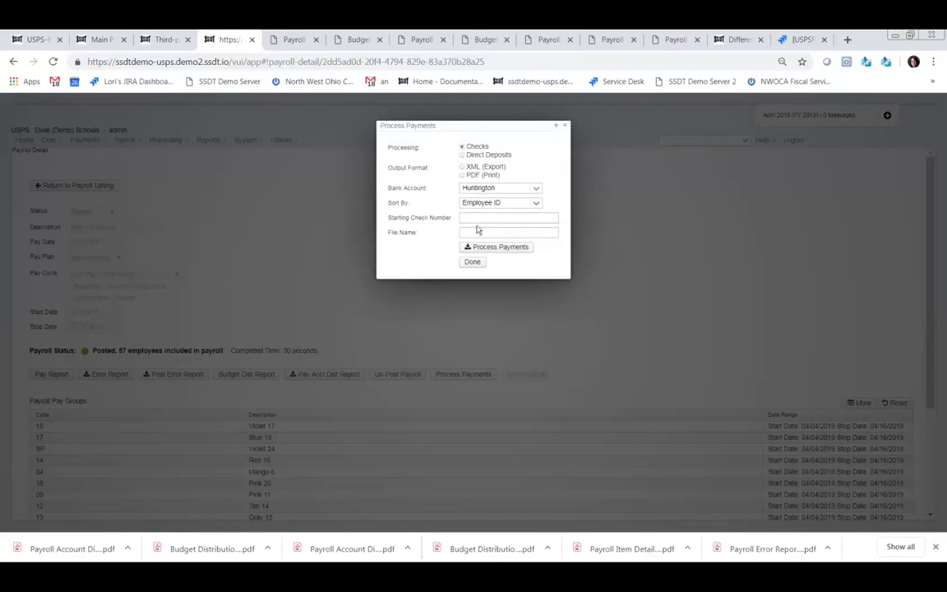
{"action": "left_click", "coordinate": [463, 168]}
{"action": "left_click", "coordinate": [509, 248]}
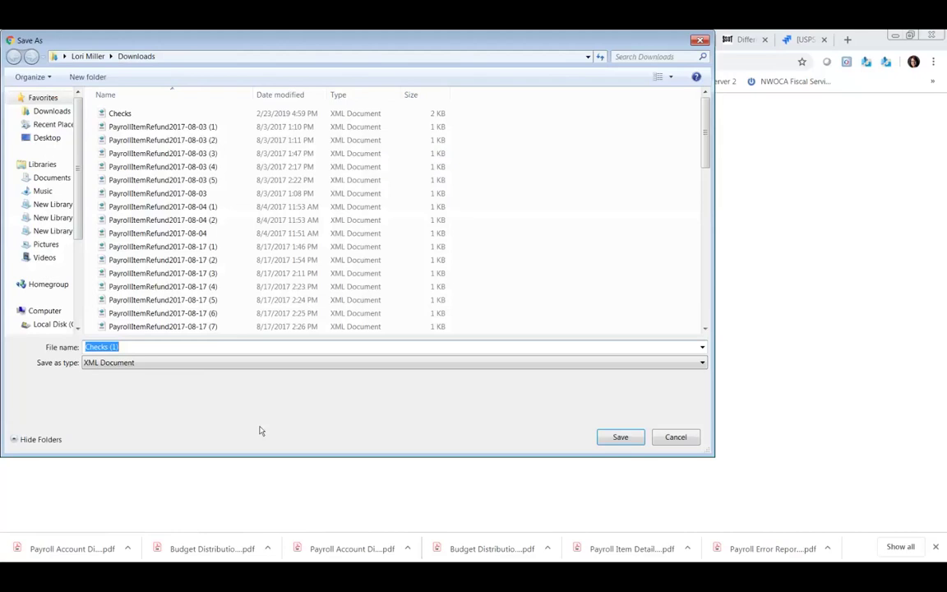
{"action": "left_click", "coordinate": [623, 439]}
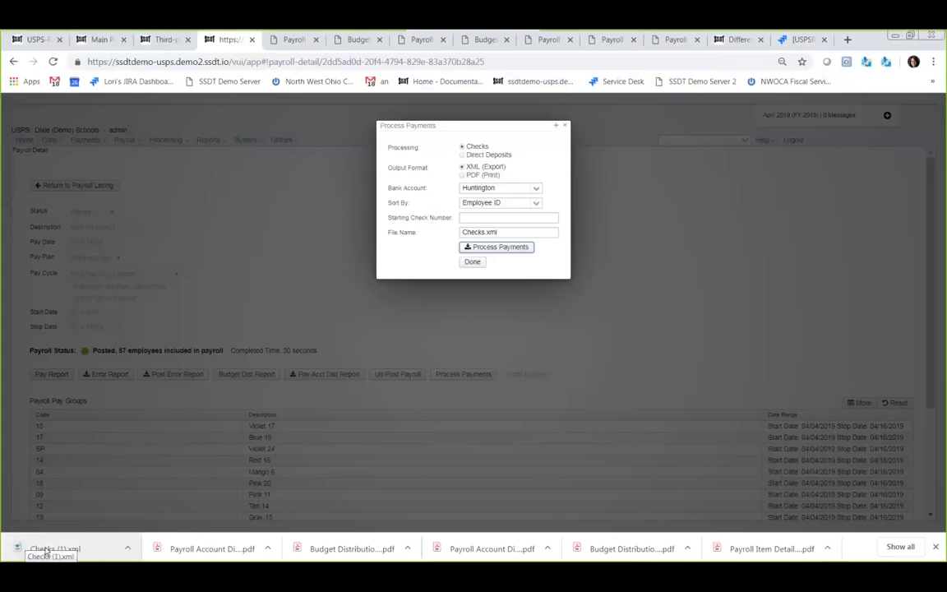
{"action": "left_click", "coordinate": [565, 126]}
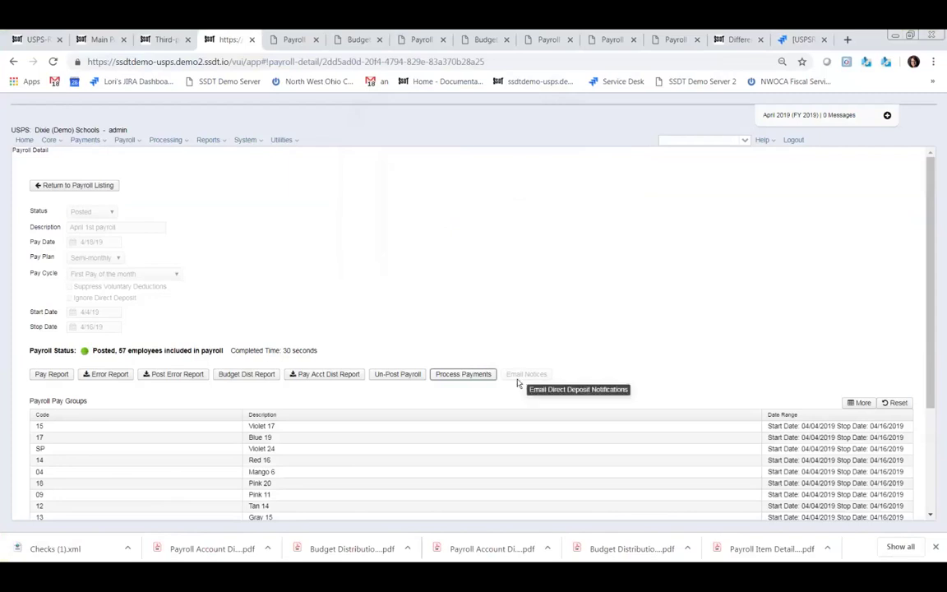
- Install the Email Notification Services, Employer Distributions, Employer Retirement Share and USAS Integration modules
{"action": "left_click", "coordinate": [250, 140]}
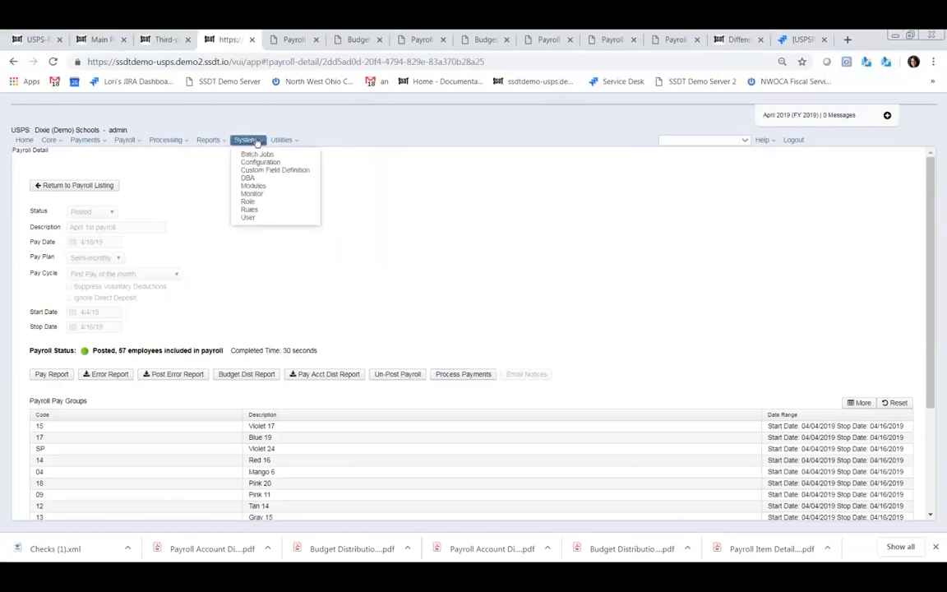
{"action": "left_click", "coordinate": [250, 185]}
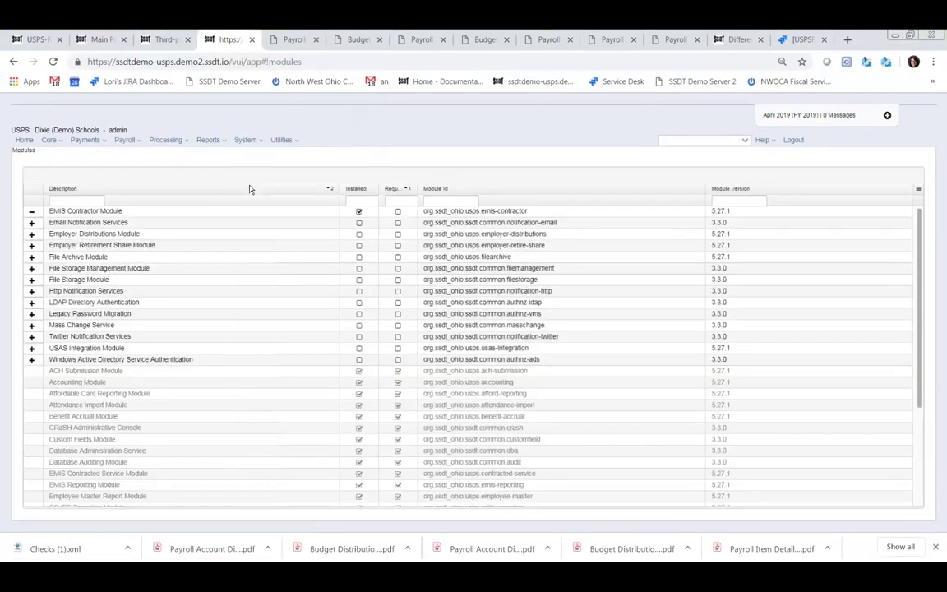
{"action": "left_click", "coordinate": [32, 223]}
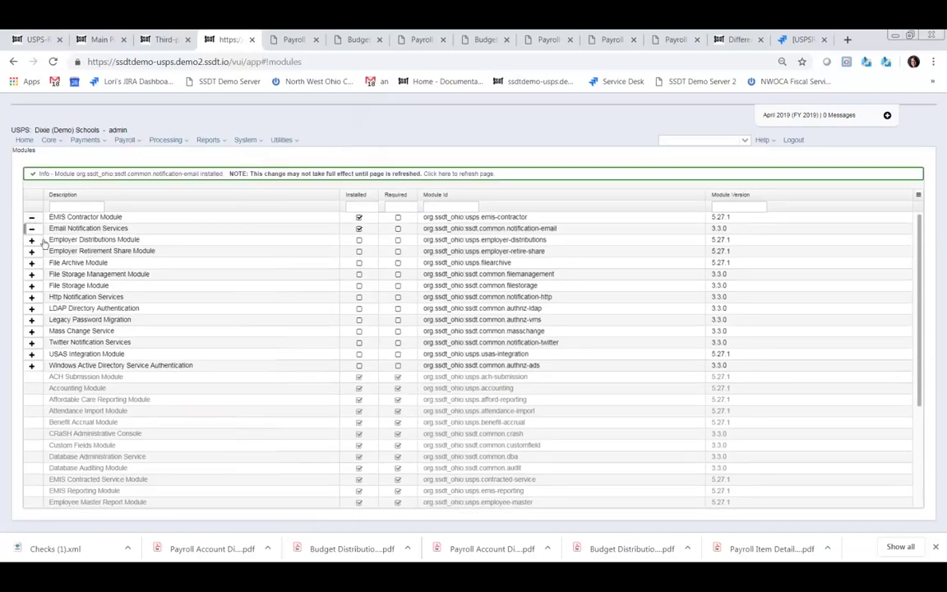
{"action": "left_click", "coordinate": [32, 239]}
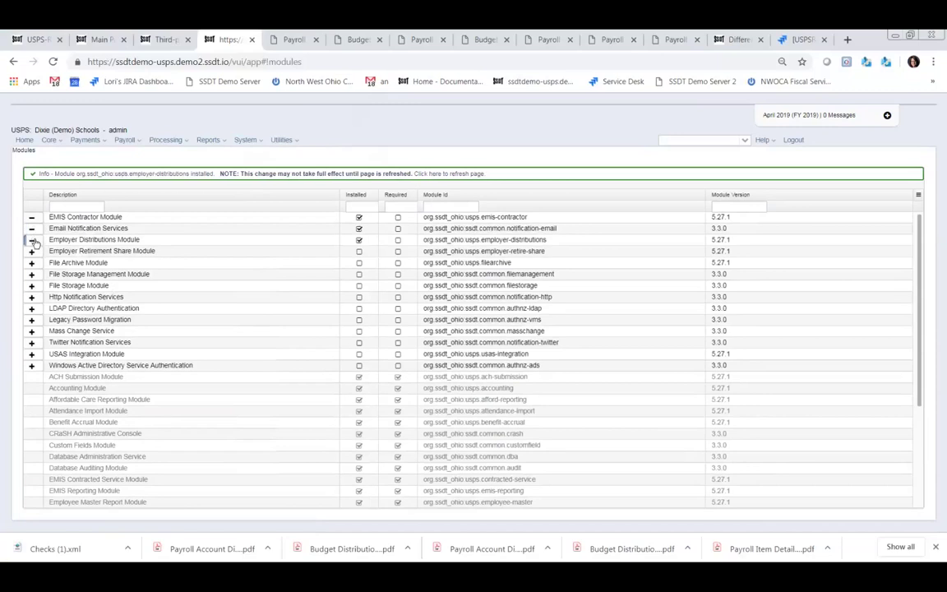
{"action": "left_click", "coordinate": [32, 251]}
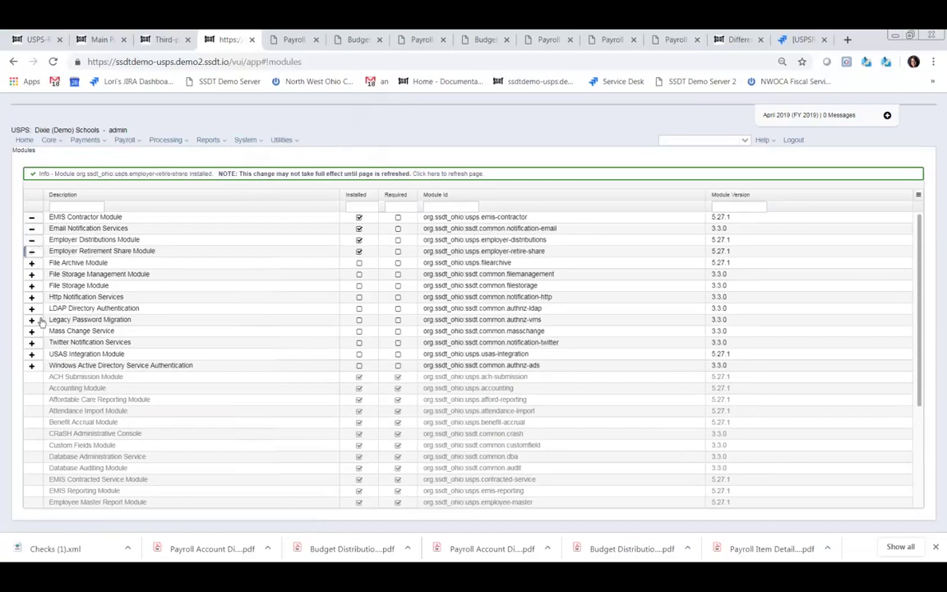
{"action": "left_click", "coordinate": [32, 355]}
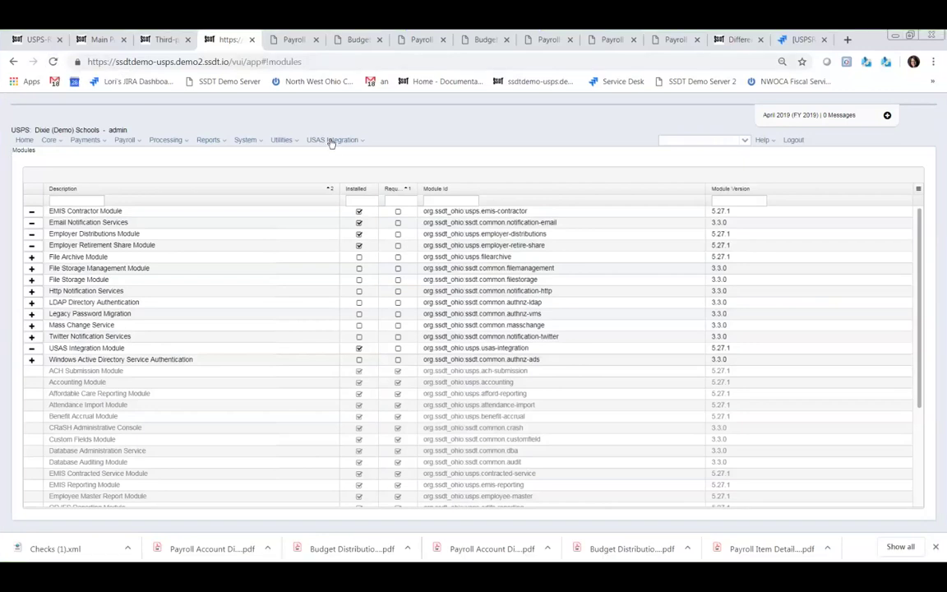
- Go to Payroll Processing and show the Posted payrolls list
{"action": "left_click", "coordinate": [136, 141]}
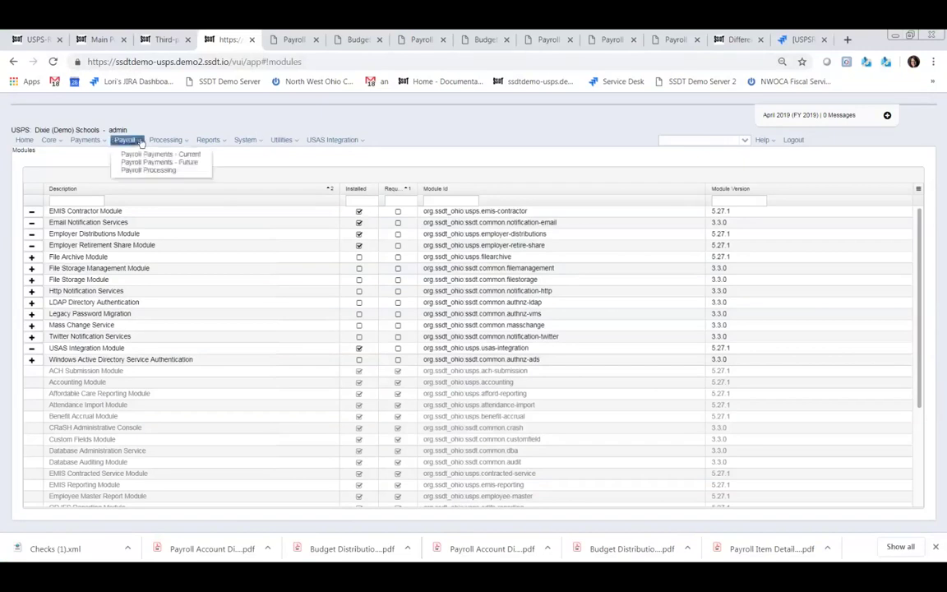
{"action": "left_click", "coordinate": [147, 171]}
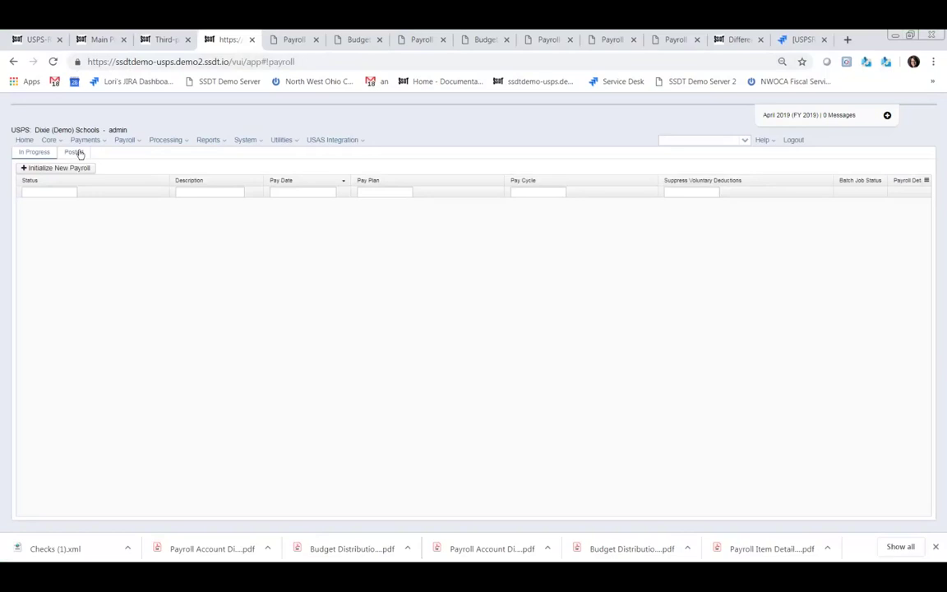
{"action": "left_click", "coordinate": [77, 153]}
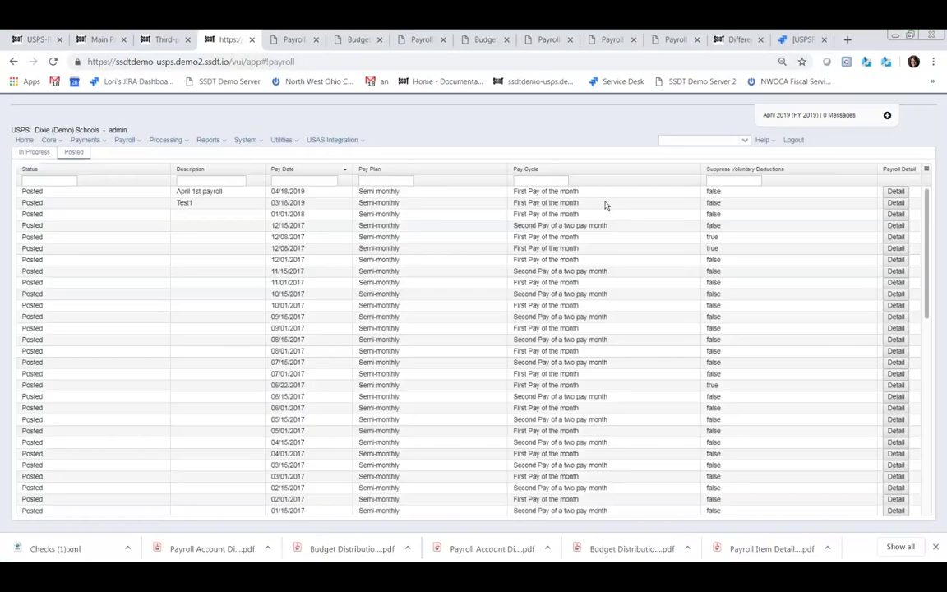
- Open the April 1st payroll's details and bring up its Email Direct Deposit Notices form
{"action": "left_click", "coordinate": [895, 191]}
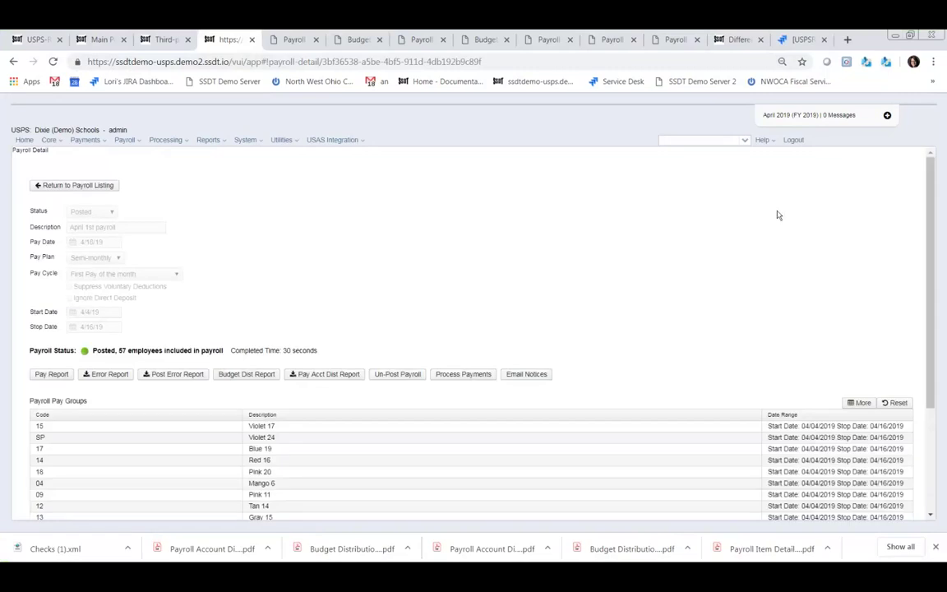
{"action": "left_click", "coordinate": [535, 376]}
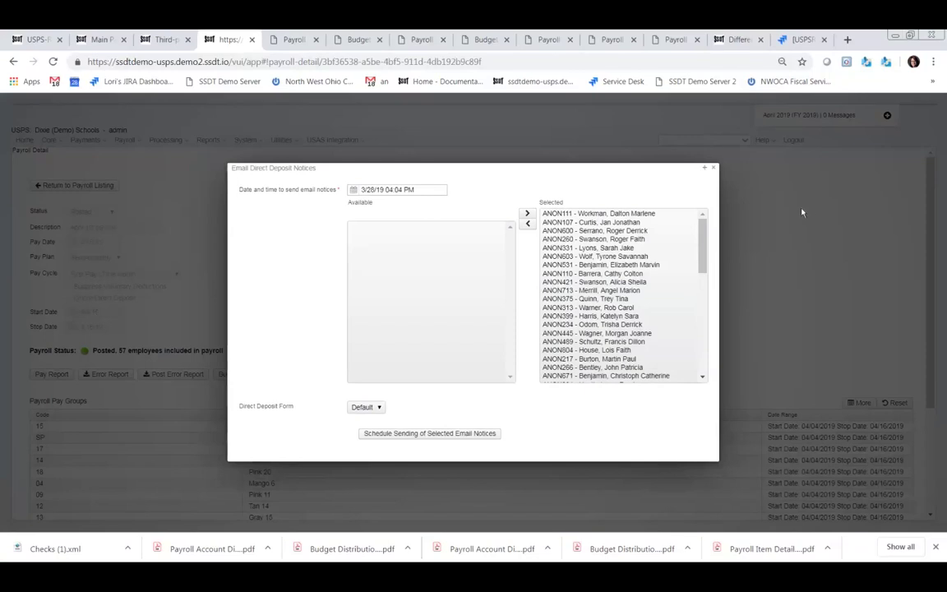
- Select every recipient in the Selected list and move them all back to Available
{"action": "left_click", "coordinate": [612, 215]}
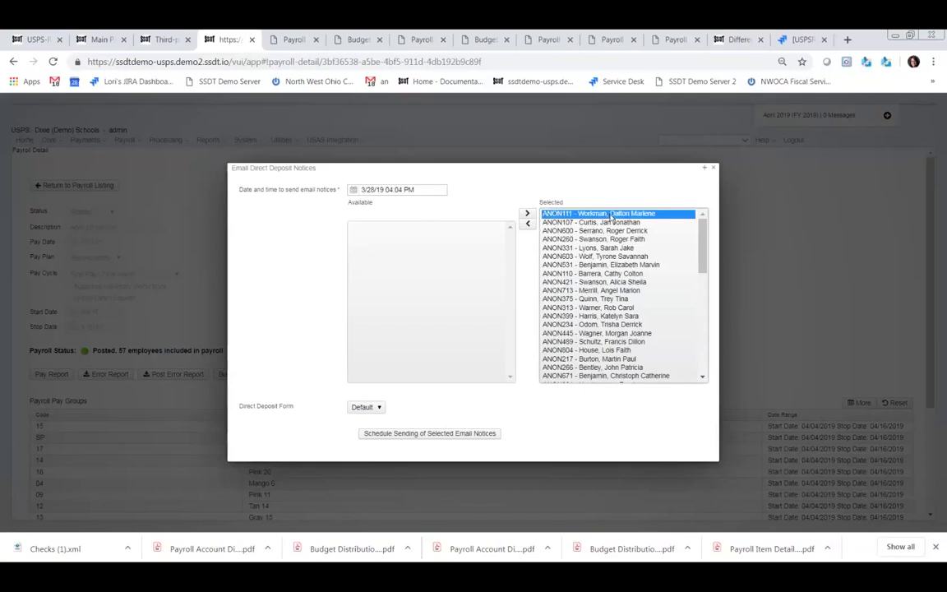
{"action": "left_click_drag", "start_coordinate": [700, 249], "coordinate": [668, 376]}
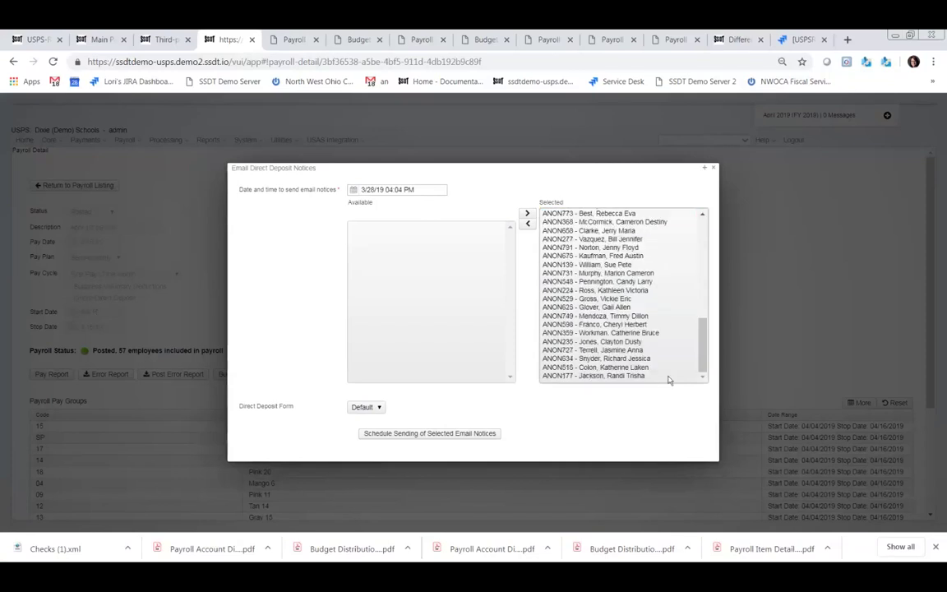
{"action": "left_click", "coordinate": [637, 376], "text": "shift"}
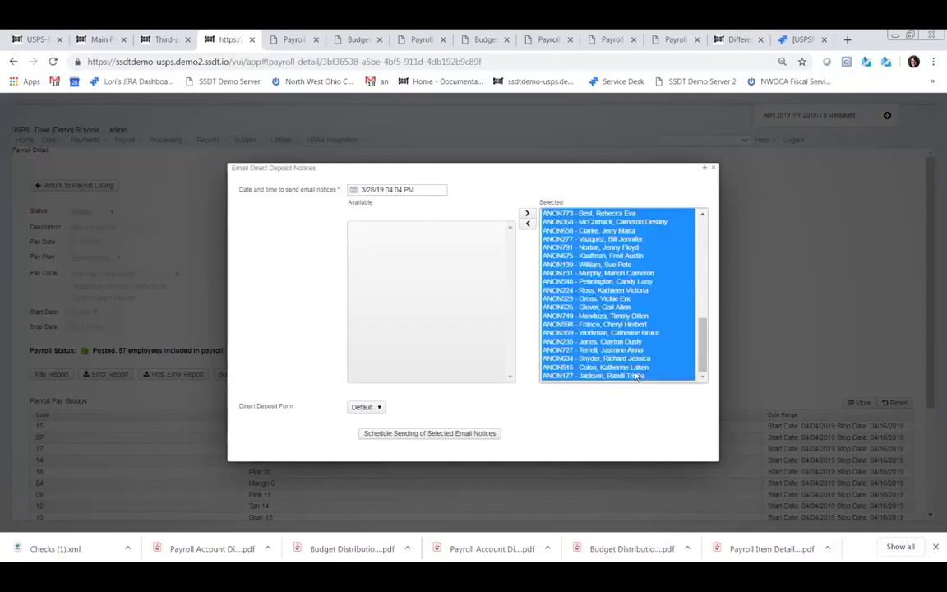
{"action": "left_click", "coordinate": [529, 225]}
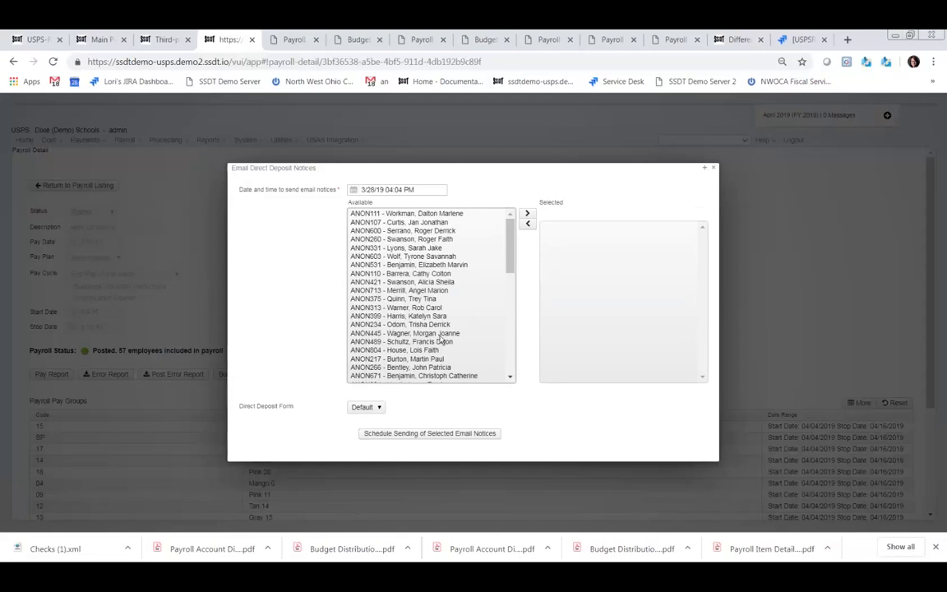
- Search the page for 'work' and add the first available employee as the only recipient
{"action": "key", "text": "ctrl+f"}
{"action": "type", "text": "work"}
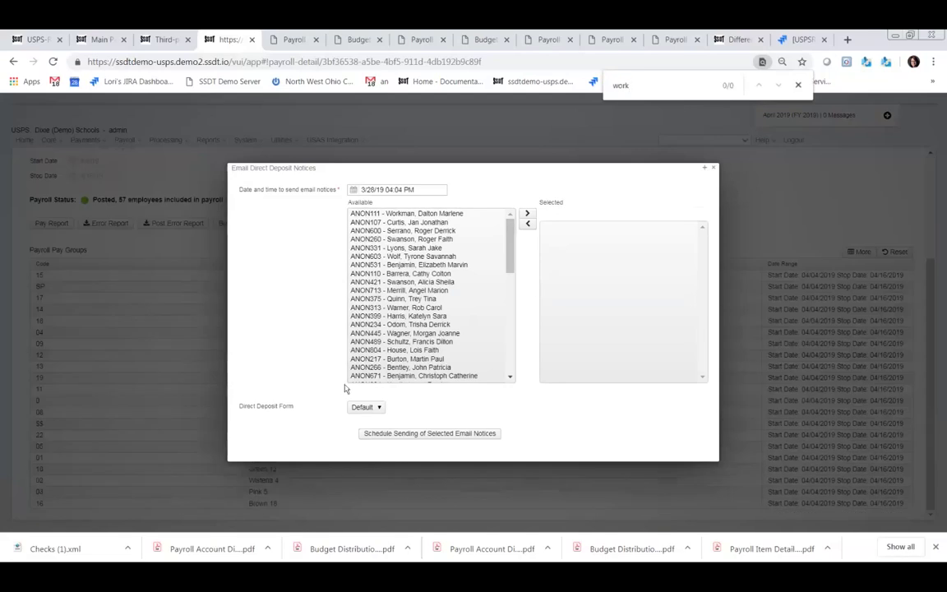
{"action": "left_click", "coordinate": [480, 307]}
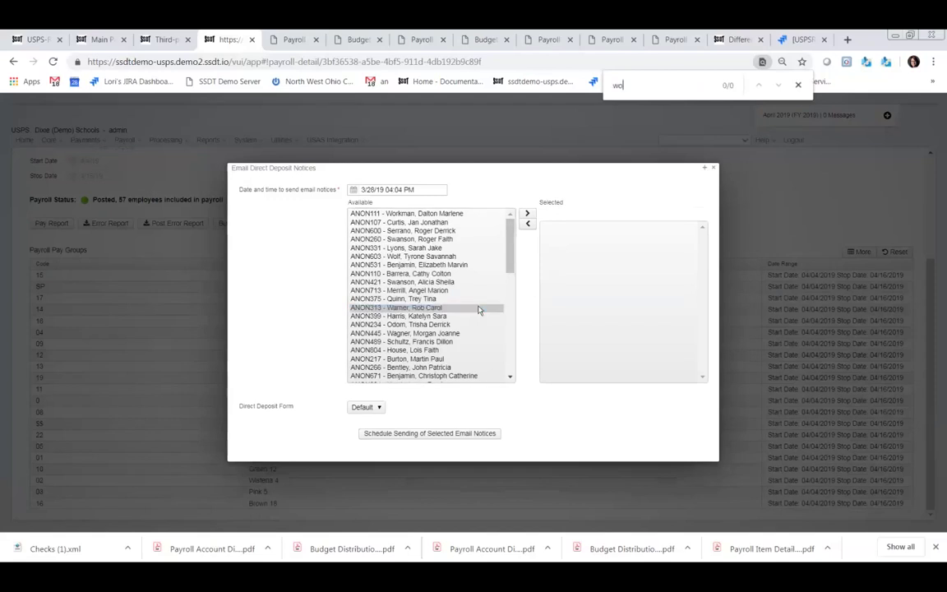
{"action": "scroll", "coordinate": [479, 309], "scroll_direction": "down", "scroll_amount": 5}
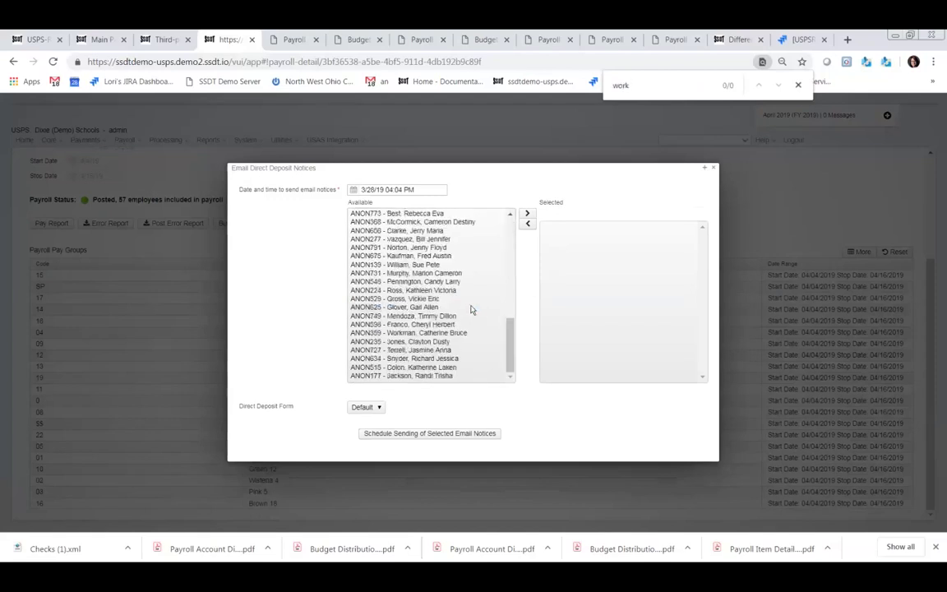
{"action": "scroll", "coordinate": [469, 306], "scroll_direction": "up", "scroll_amount": 4}
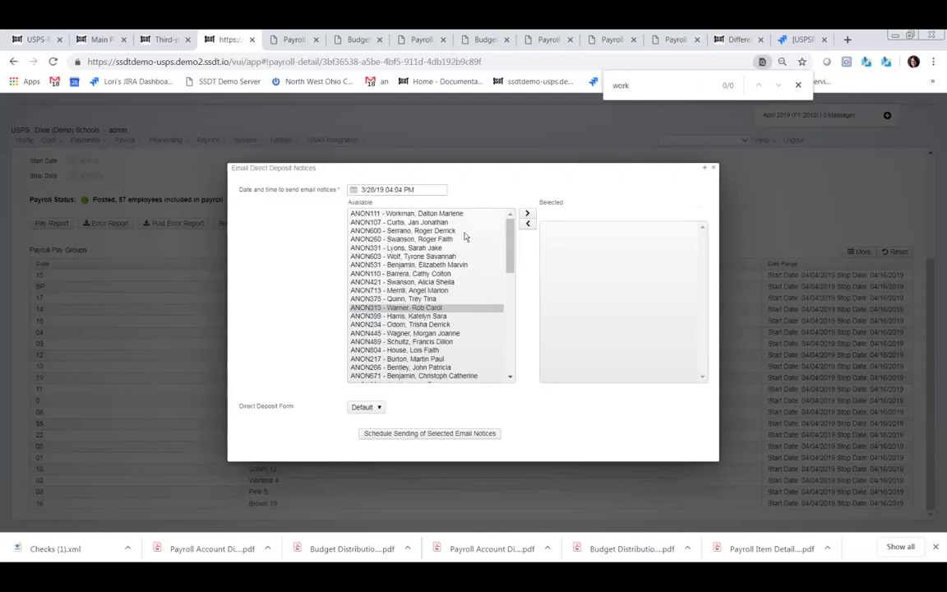
{"action": "double_click", "coordinate": [433, 214]}
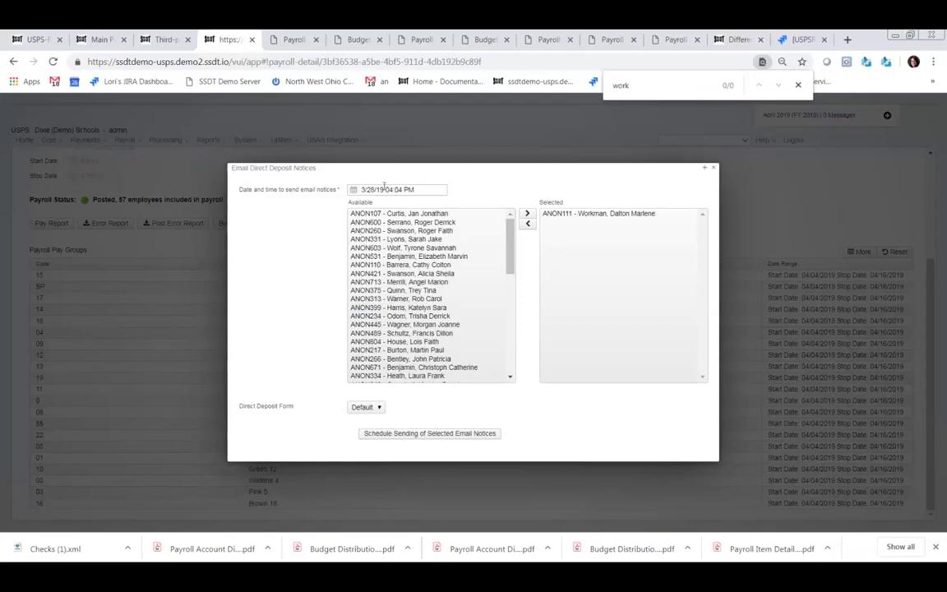
- Change the notice send time's minutes to 07, making it 3/28/19 04:07 PM
{"action": "left_click", "coordinate": [385, 189]}
{"action": "double_click", "coordinate": [379, 189]}
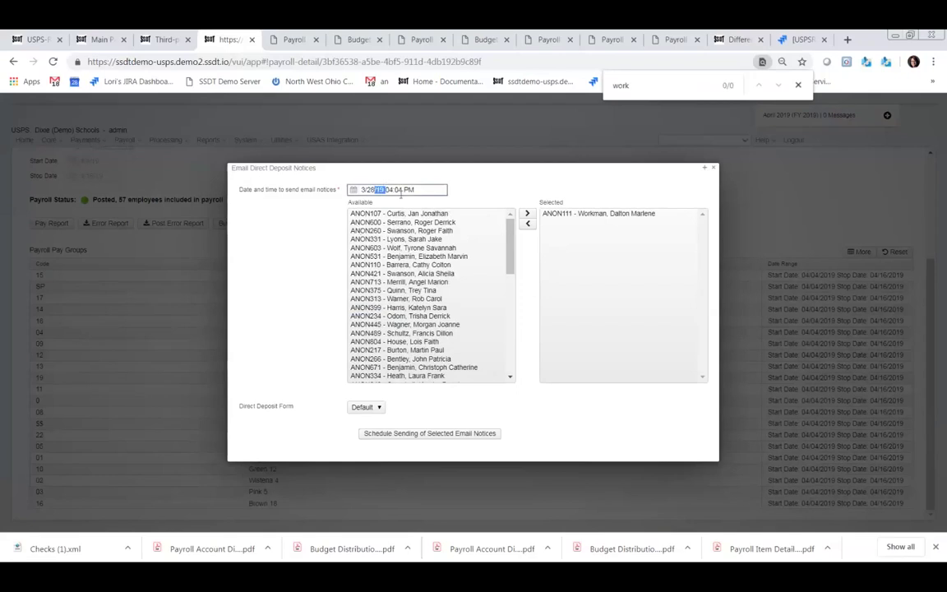
{"action": "left_click", "coordinate": [418, 190]}
{"action": "left_click", "coordinate": [403, 190]}
{"action": "key", "text": "BackSpace"}
{"action": "key", "text": "BackSpace"}
{"action": "type", "text": "07"}
- Keep the Default direct deposit form, schedule the selected email notice, and close the dialog
{"action": "left_click", "coordinate": [380, 409]}
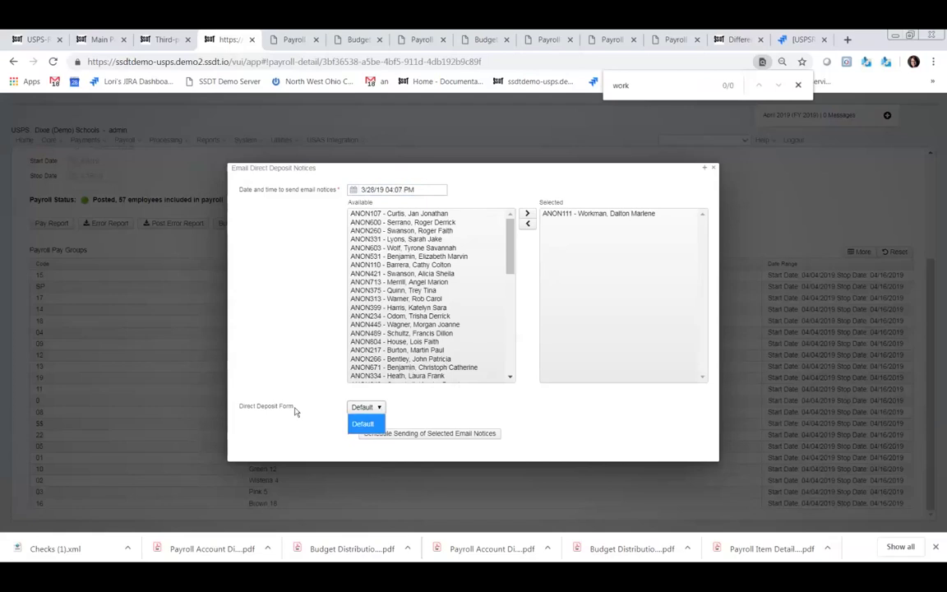
{"action": "left_click", "coordinate": [365, 411]}
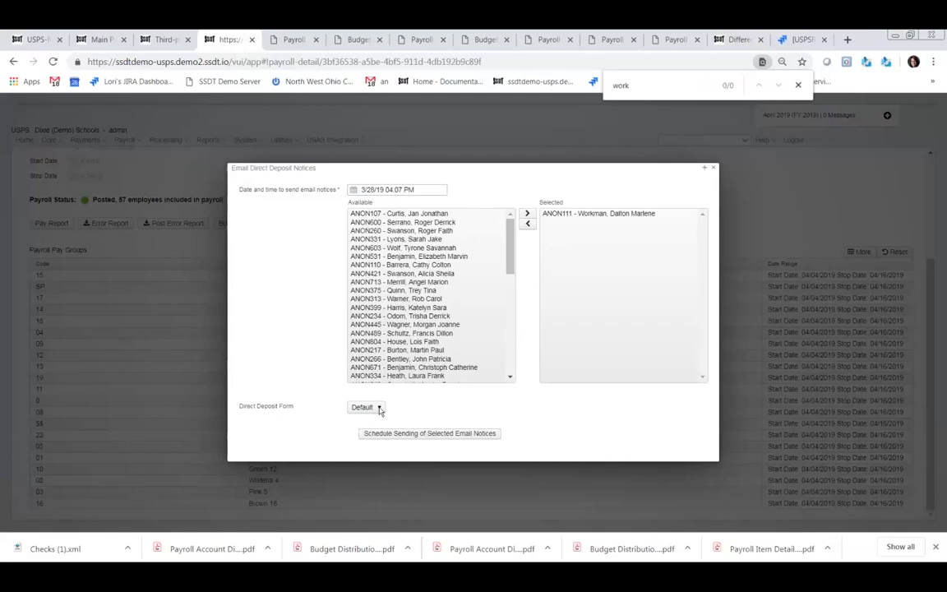
{"action": "left_click", "coordinate": [380, 407]}
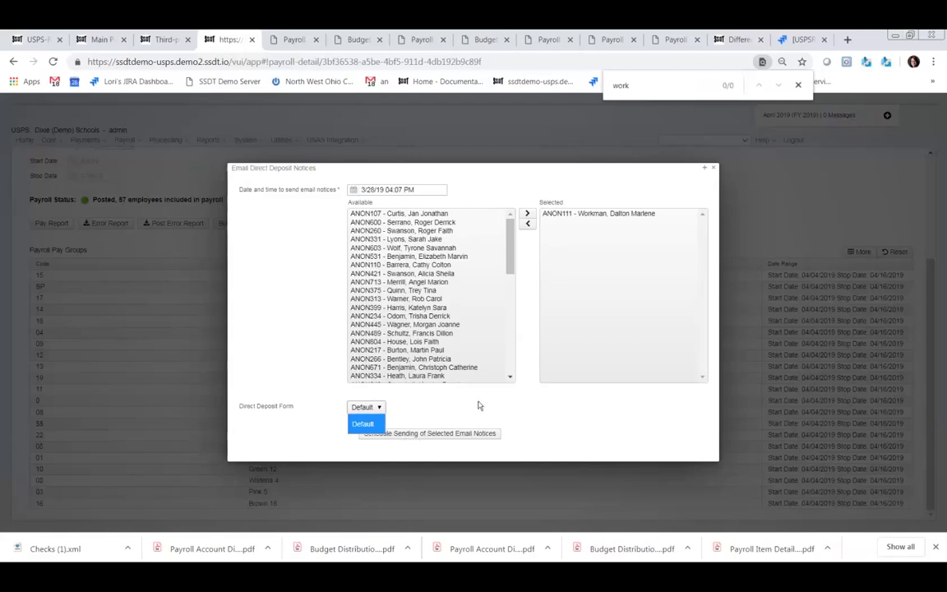
{"action": "left_click", "coordinate": [526, 416]}
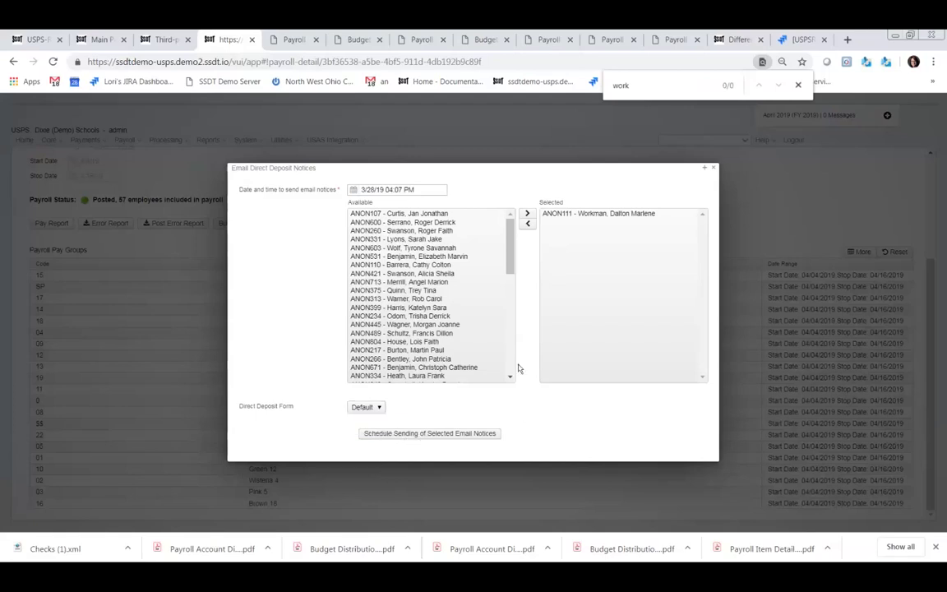
{"action": "left_click", "coordinate": [416, 434]}
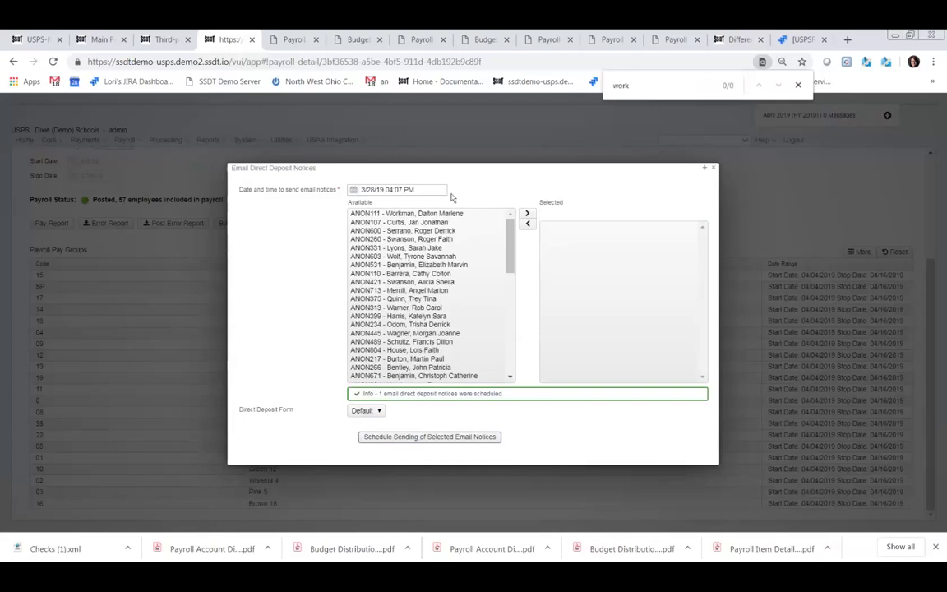
{"action": "left_click", "coordinate": [713, 170]}
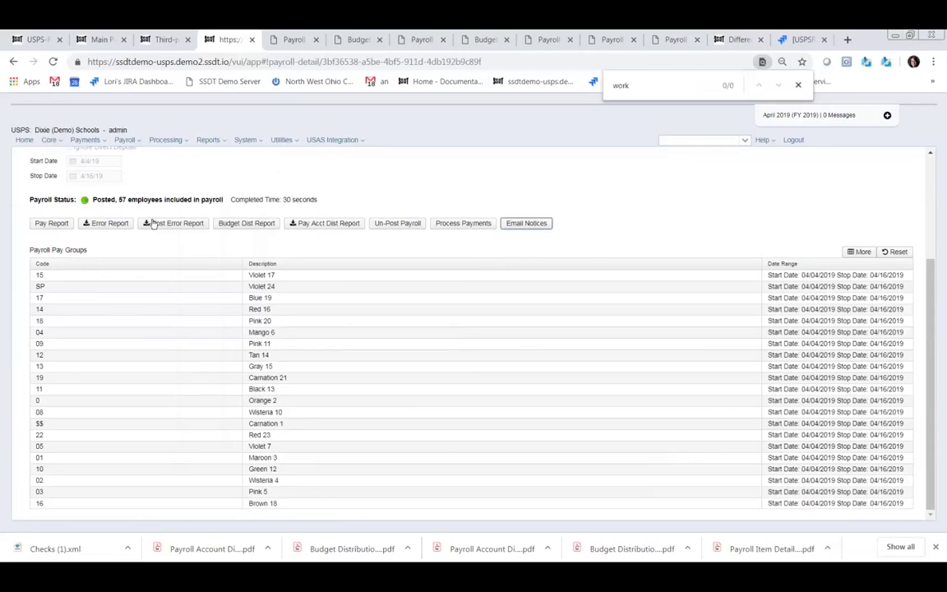
- Open Utilities > Job Scheduler to review the April 1st payroll's direct deposit notice job
{"action": "left_click", "coordinate": [293, 140]}
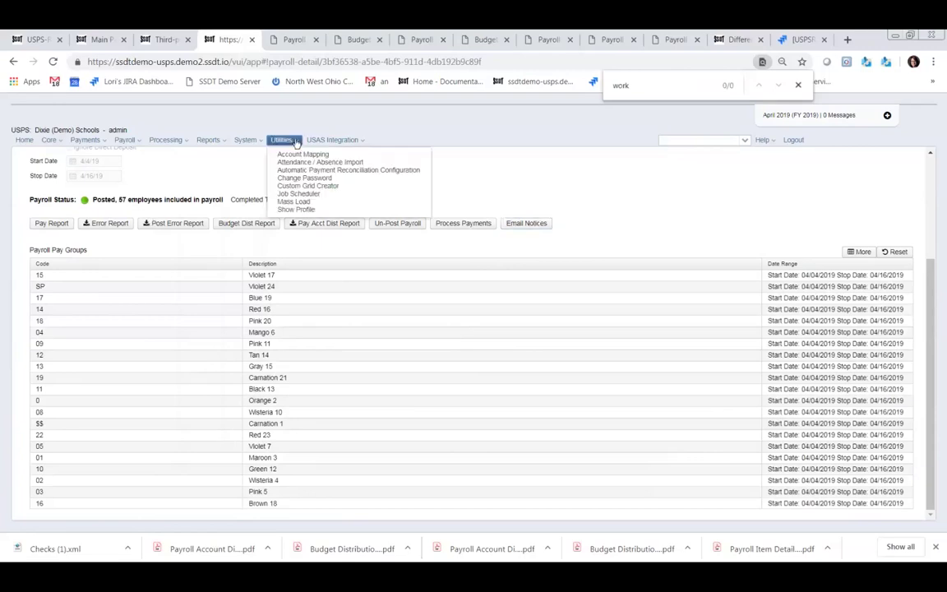
{"action": "left_click", "coordinate": [296, 194]}
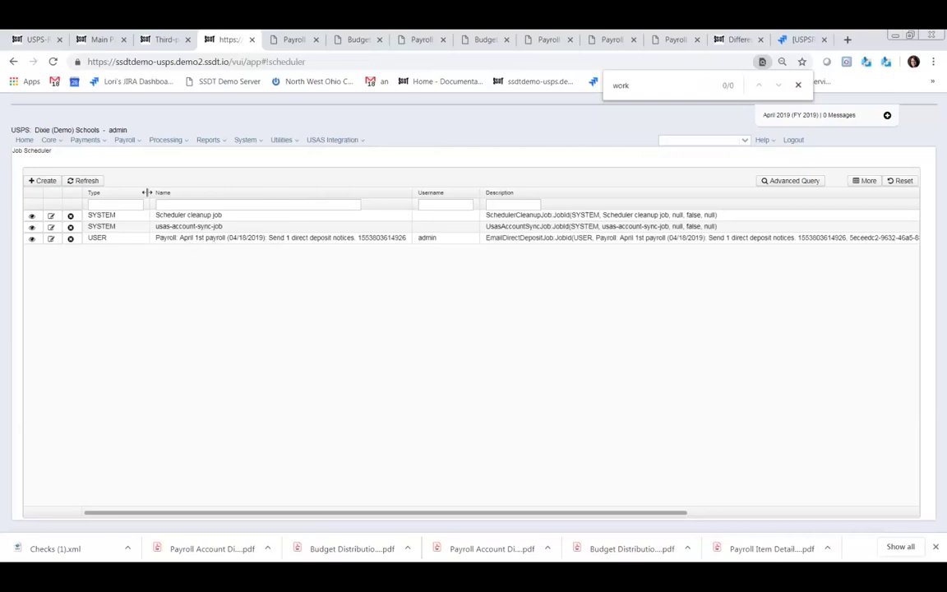
{"action": "left_click", "coordinate": [222, 141]}
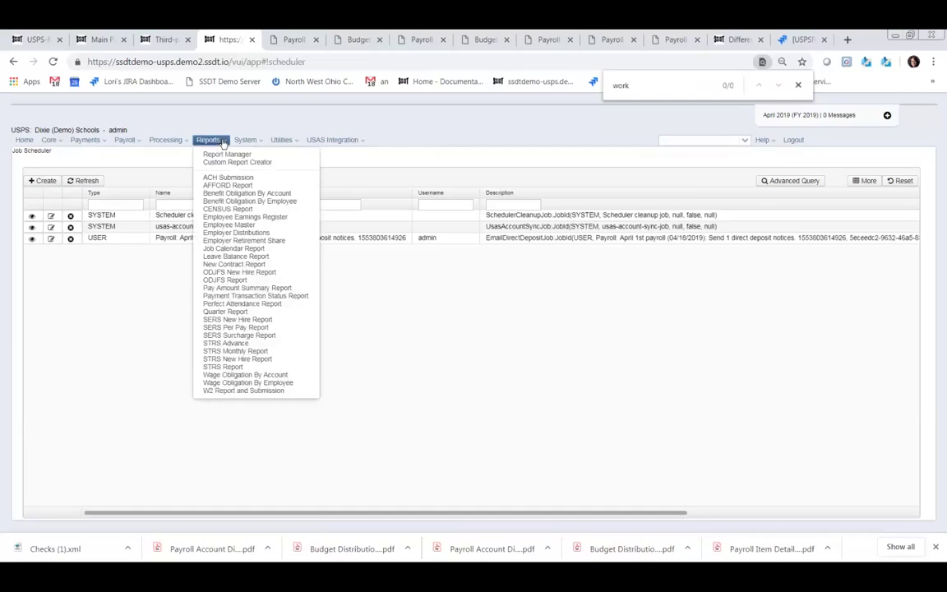
- Return to Report Manager and start a new custom form, entity type defaulting to Absence
{"action": "left_click", "coordinate": [226, 158]}
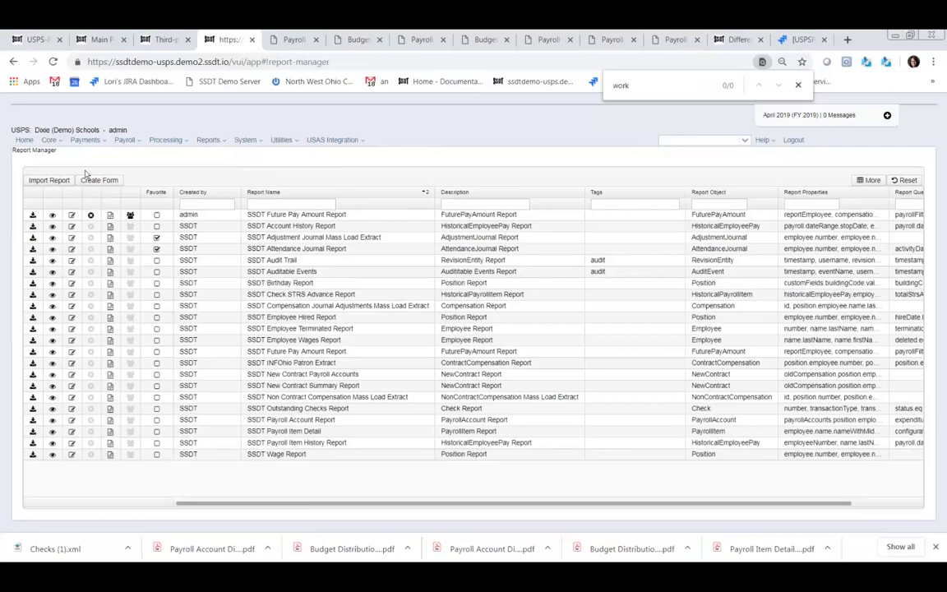
{"action": "left_click", "coordinate": [224, 140]}
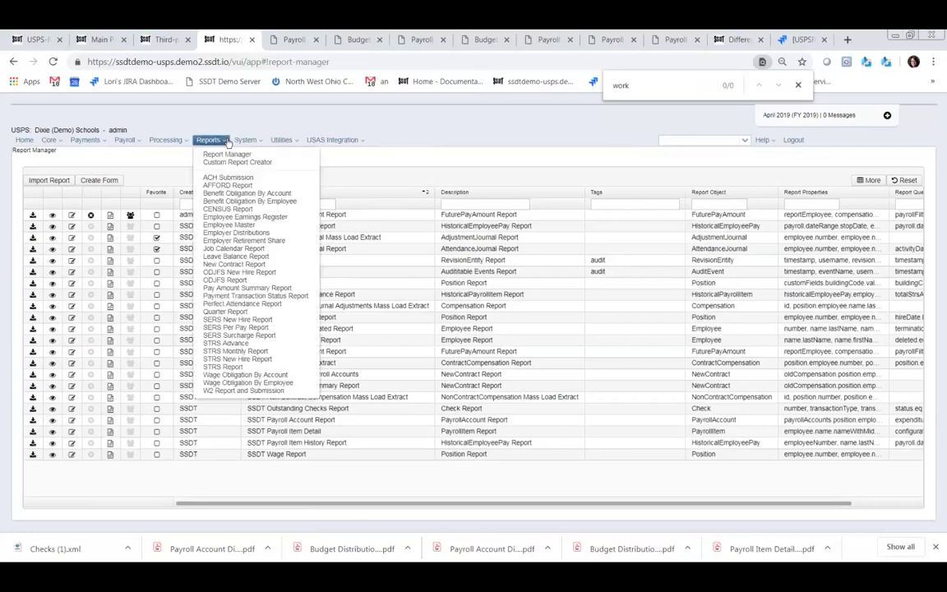
{"action": "left_click", "coordinate": [226, 155]}
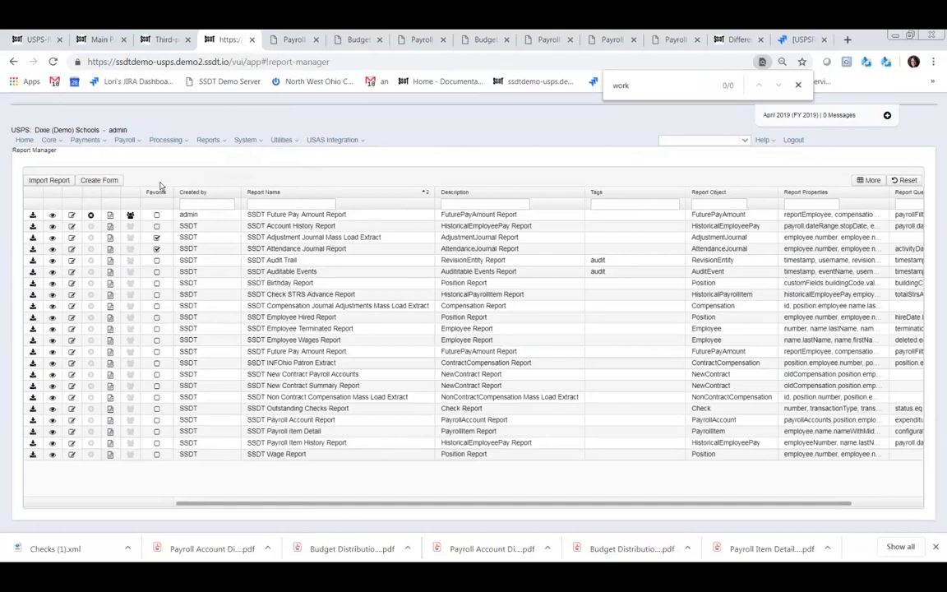
{"action": "left_click", "coordinate": [95, 185]}
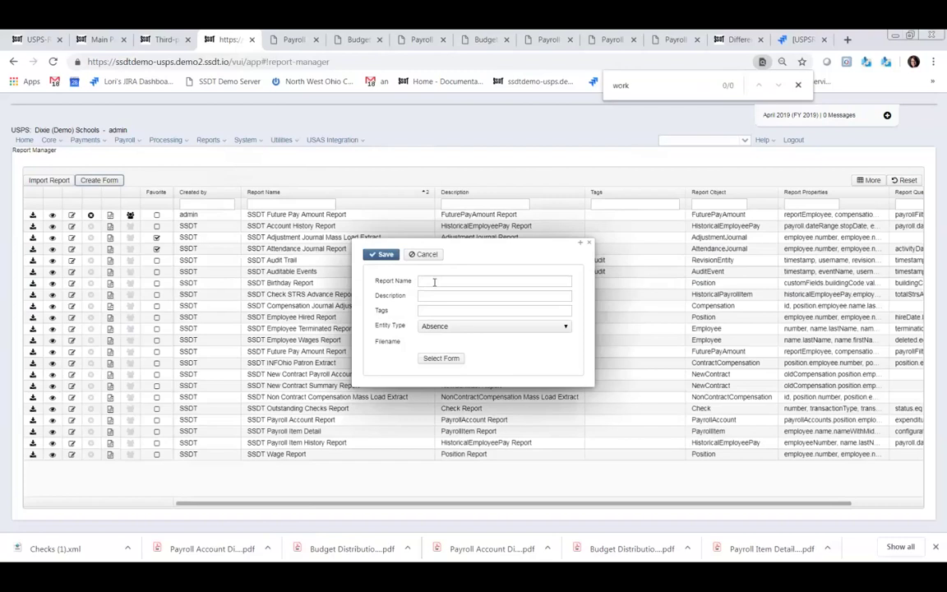
- Name the form 'Custom DD Notice' with description 'DD Notice' and tag 'DD Notice'
{"action": "left_click", "coordinate": [434, 282]}
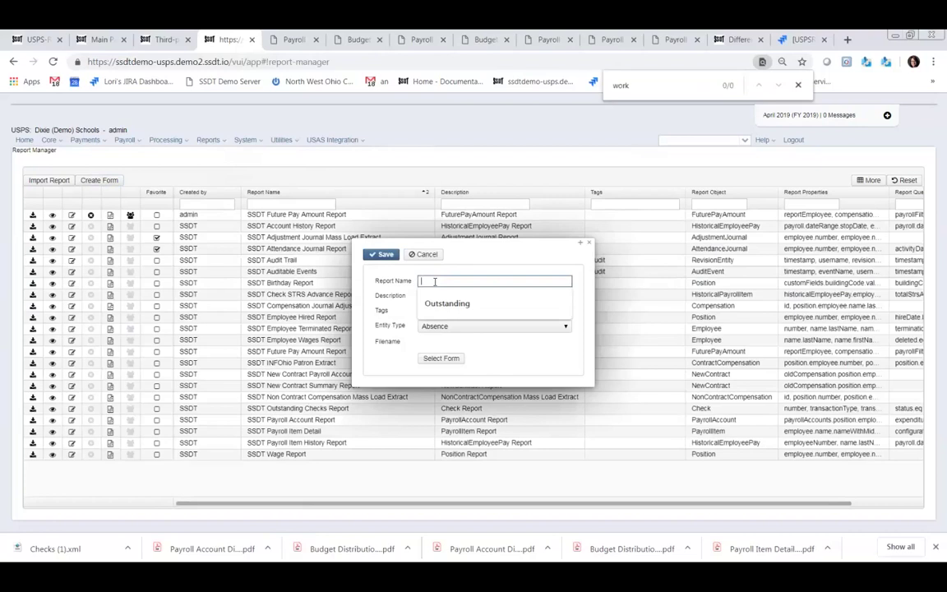
{"action": "type", "text": "Custom DD N"}
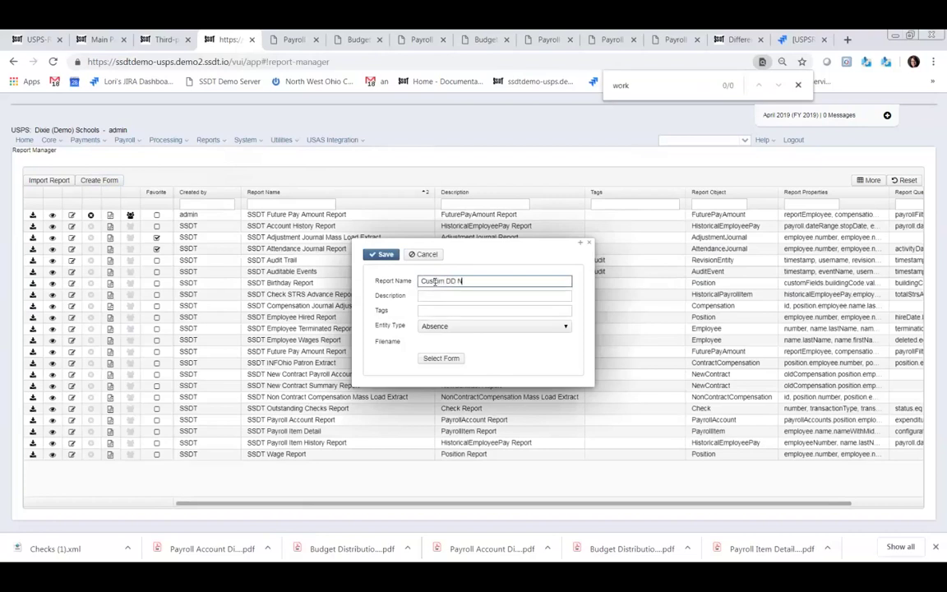
{"action": "type", "text": "otice"}
{"action": "left_click", "coordinate": [444, 294]}
{"action": "type", "text": "DD Notice"}
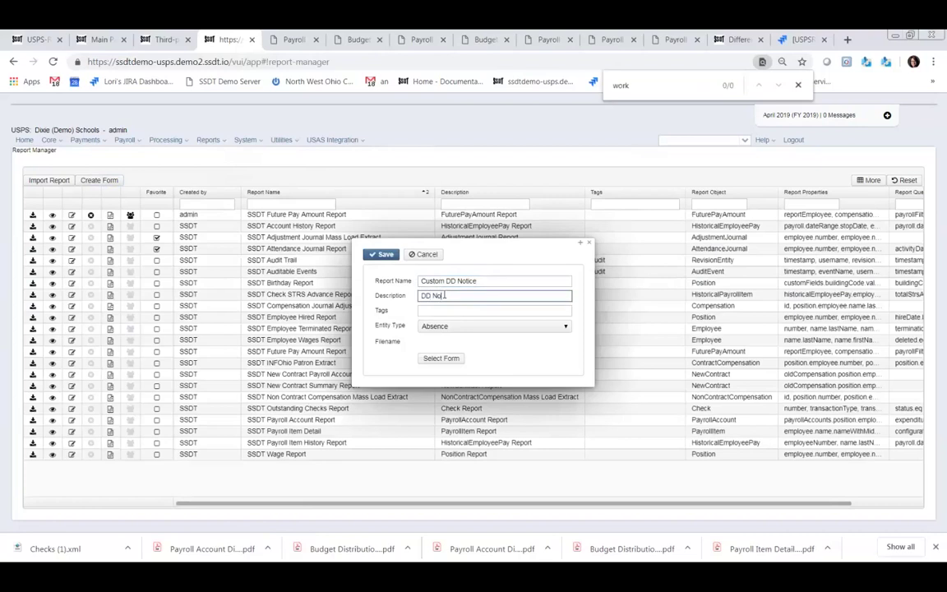
{"action": "left_click", "coordinate": [463, 309]}
{"action": "type", "text": "DD Notice"}
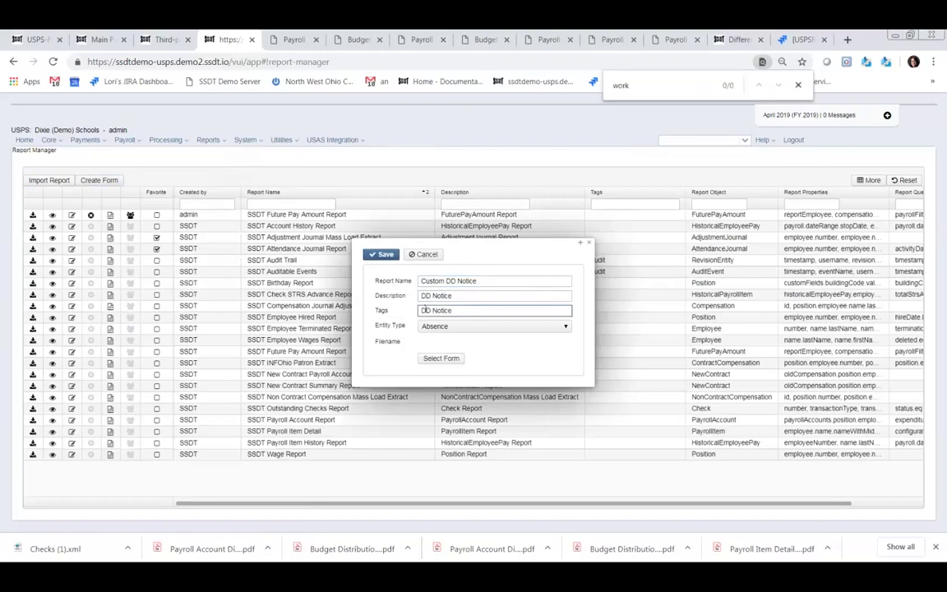
- Set the entity type to PaymentDetailPayrollDirectDeposit and bring up the template file chooser
{"action": "left_click", "coordinate": [565, 328]}
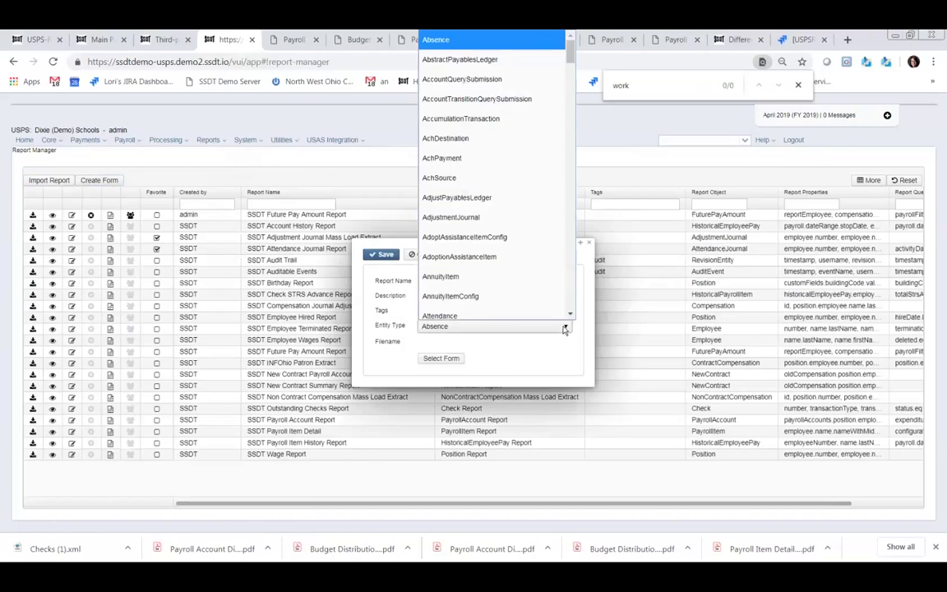
{"action": "scroll", "coordinate": [519, 232], "scroll_direction": "down", "scroll_amount": 10}
{"action": "scroll", "coordinate": [520, 233], "scroll_direction": "down", "scroll_amount": 15}
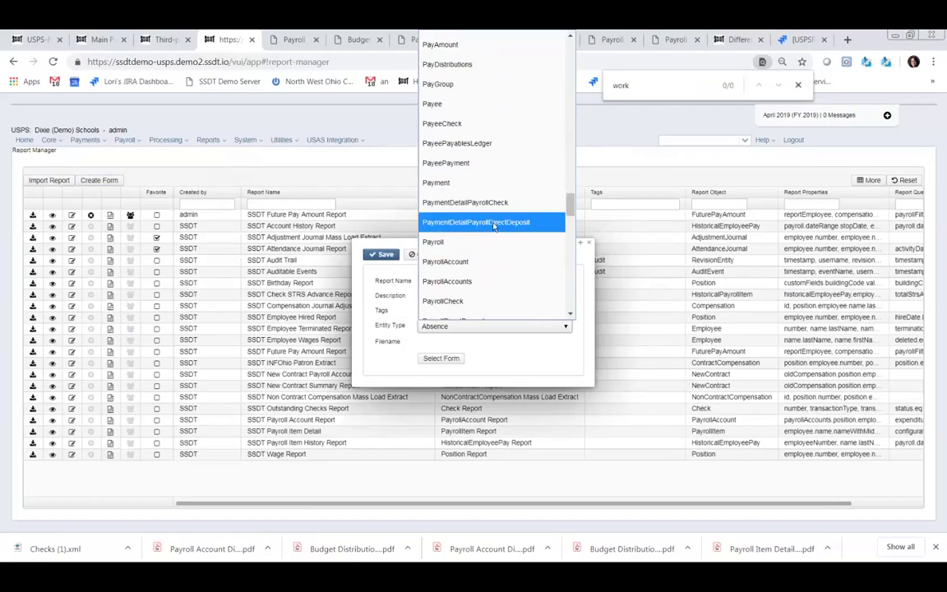
{"action": "left_click", "coordinate": [494, 223]}
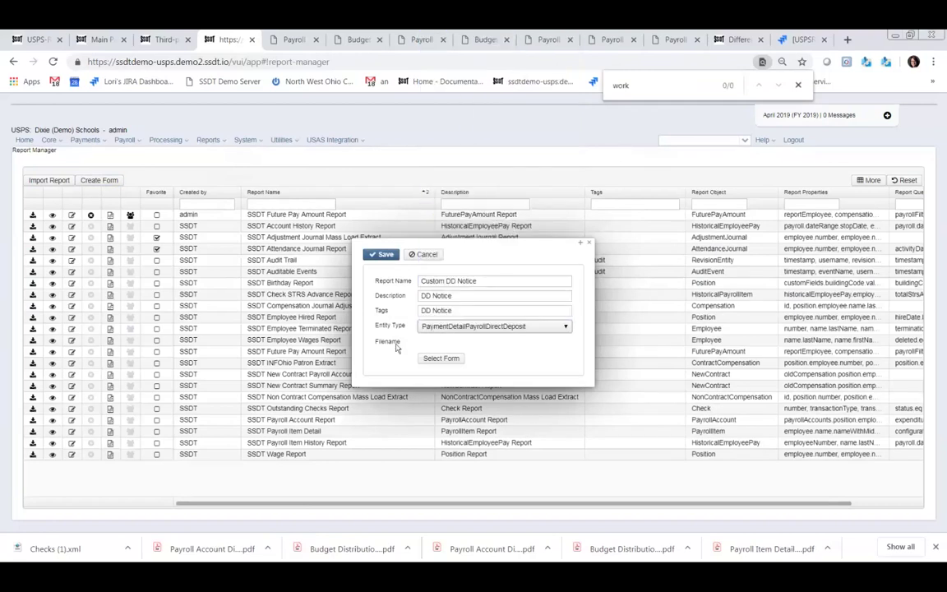
{"action": "left_click", "coordinate": [438, 359]}
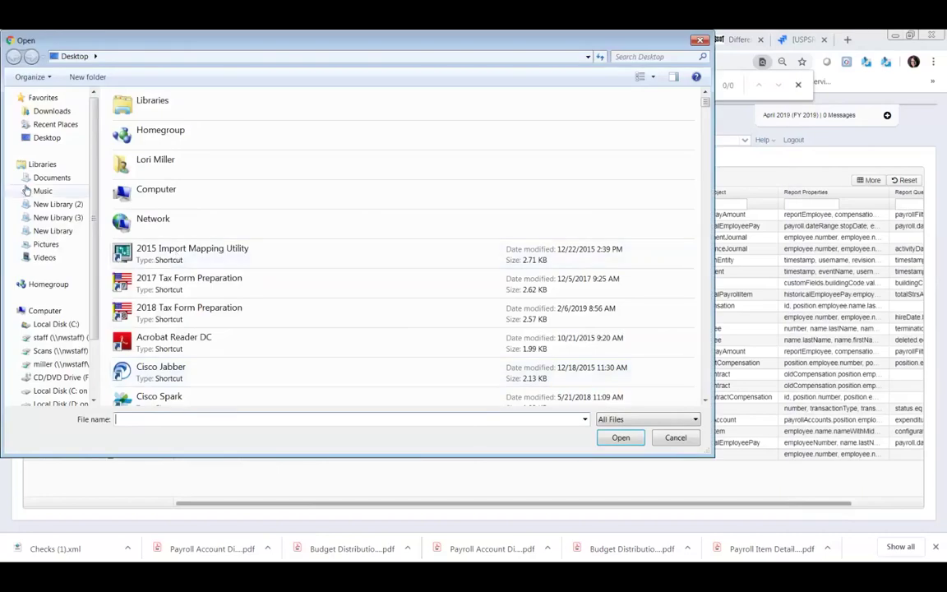
- Attach 'Archbold Standard DD-Notice with Logo' from Desktop's USPS-R Custom Direct Deposit form setup folder
{"action": "left_click", "coordinate": [48, 139]}
{"action": "scroll", "coordinate": [338, 200], "scroll_direction": "down", "scroll_amount": 3}
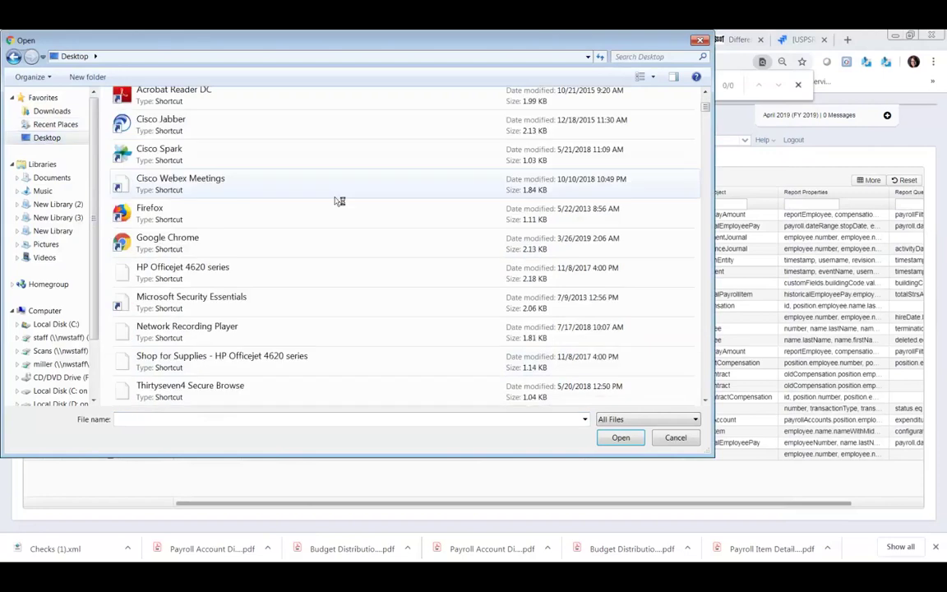
{"action": "scroll", "coordinate": [339, 200], "scroll_direction": "down", "scroll_amount": 10}
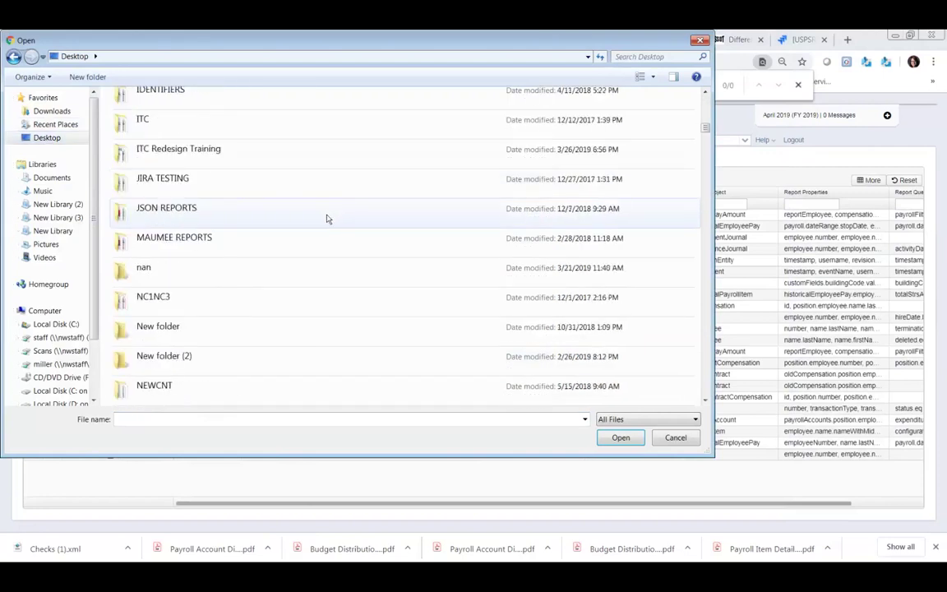
{"action": "scroll", "coordinate": [326, 218], "scroll_direction": "down", "scroll_amount": 10}
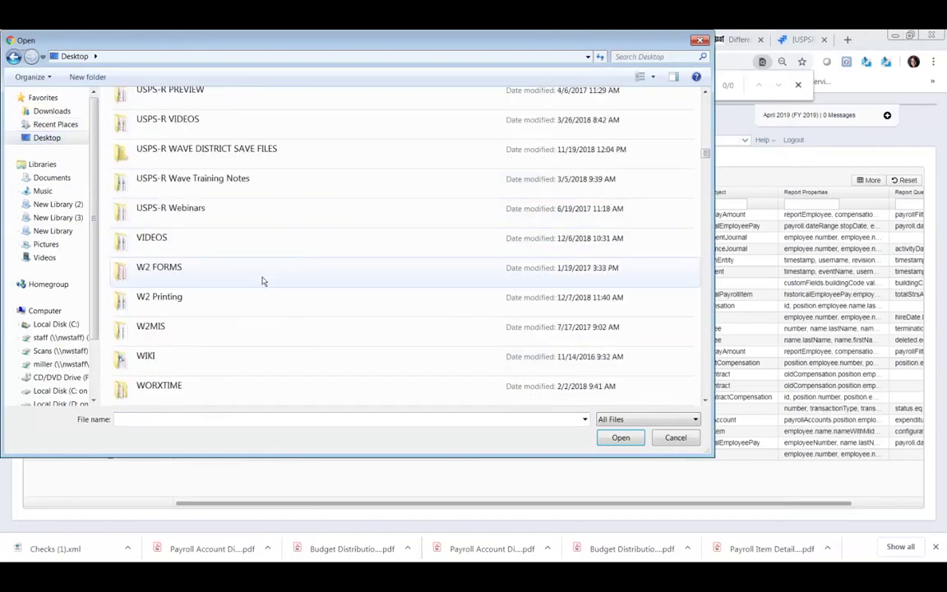
{"action": "scroll", "coordinate": [223, 277], "scroll_direction": "up", "scroll_amount": 2}
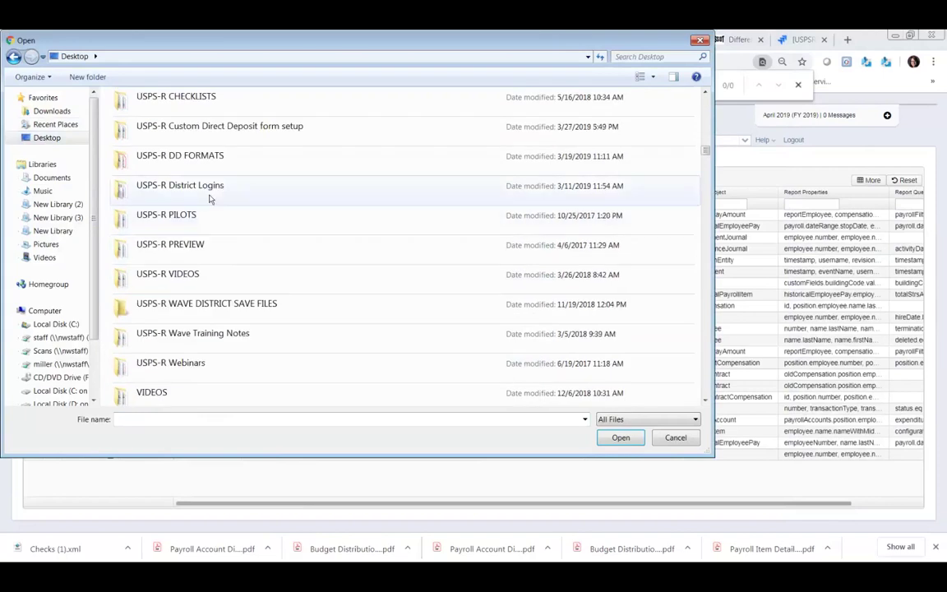
{"action": "left_click", "coordinate": [241, 131]}
{"action": "double_click", "coordinate": [241, 131]}
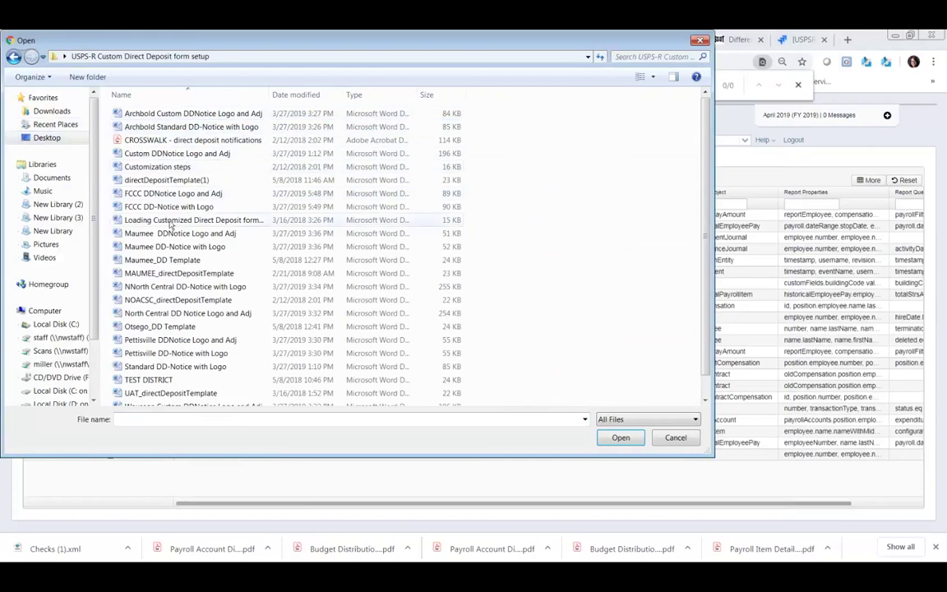
{"action": "left_click", "coordinate": [175, 130]}
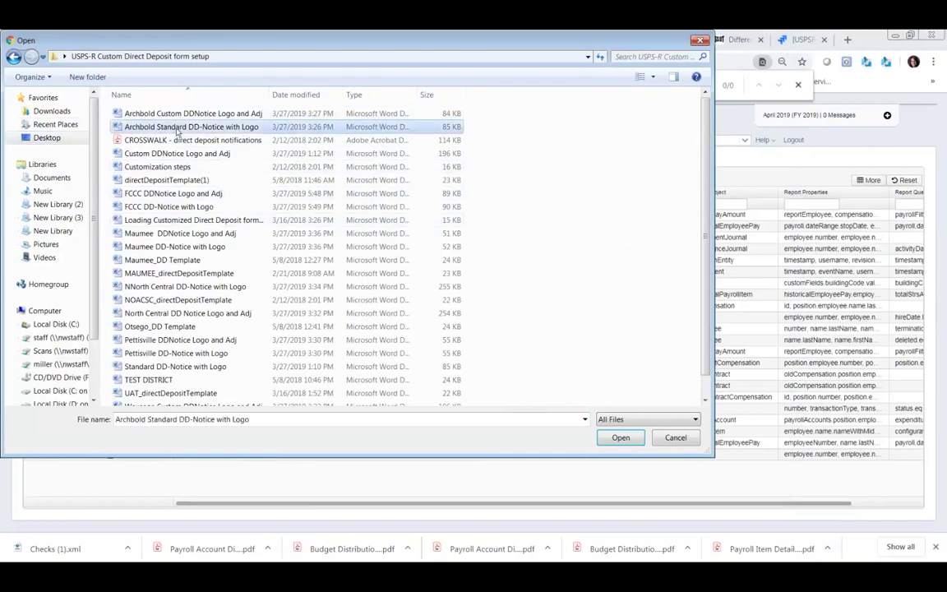
{"action": "double_click", "coordinate": [176, 128]}
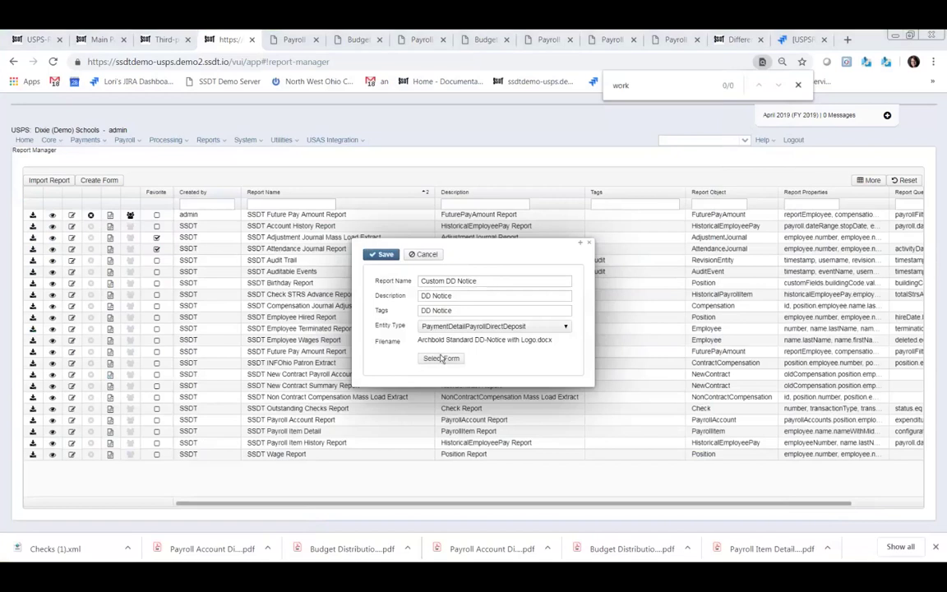
- Save the Custom DD Notice form, then reopen and close it without changes
{"action": "left_click", "coordinate": [441, 358]}
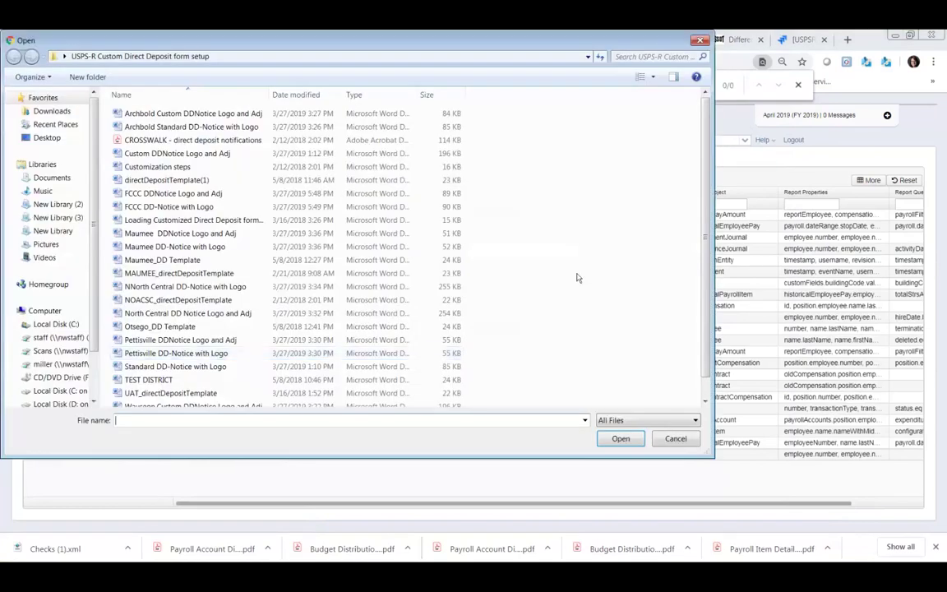
{"action": "left_click", "coordinate": [675, 438]}
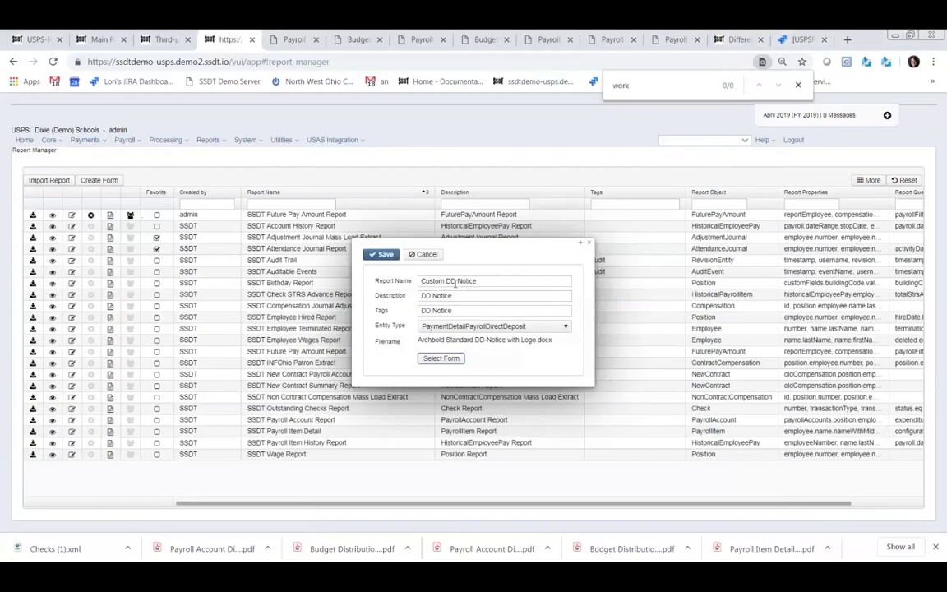
{"action": "left_click", "coordinate": [384, 255]}
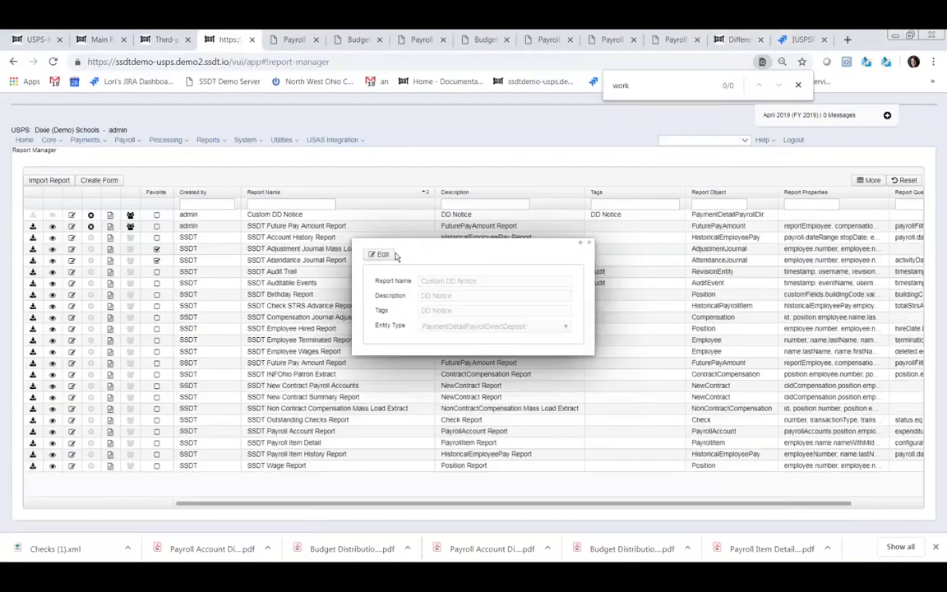
{"action": "left_click", "coordinate": [383, 255]}
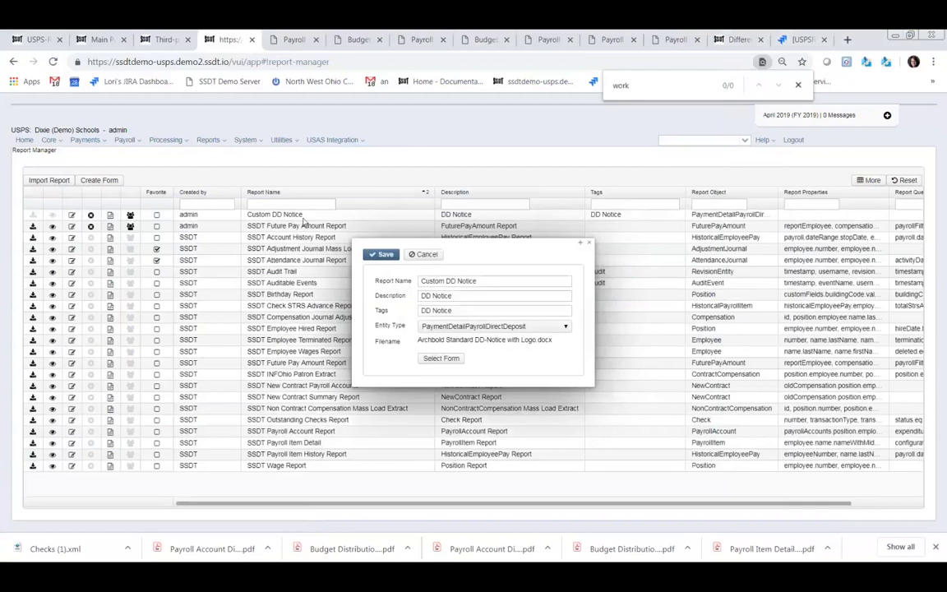
{"action": "left_click", "coordinate": [589, 243]}
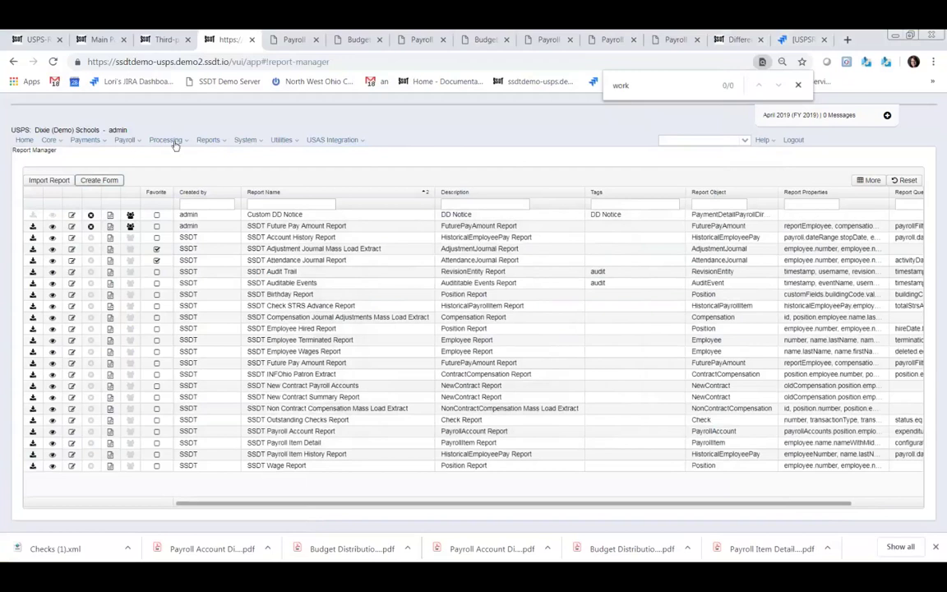
- Open the details of the posted April 1st payroll
{"action": "left_click", "coordinate": [131, 140]}
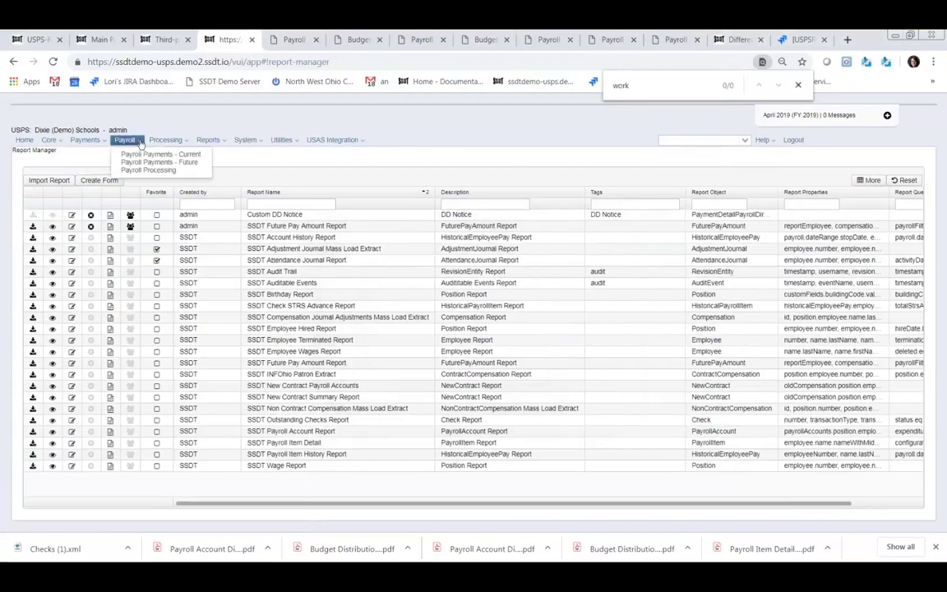
{"action": "left_click", "coordinate": [147, 169]}
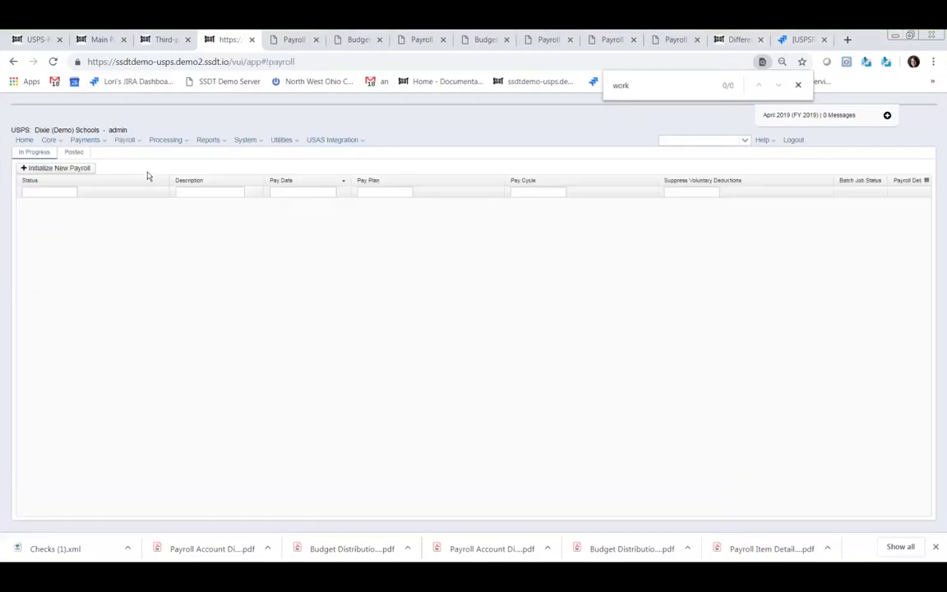
{"action": "left_click", "coordinate": [76, 154]}
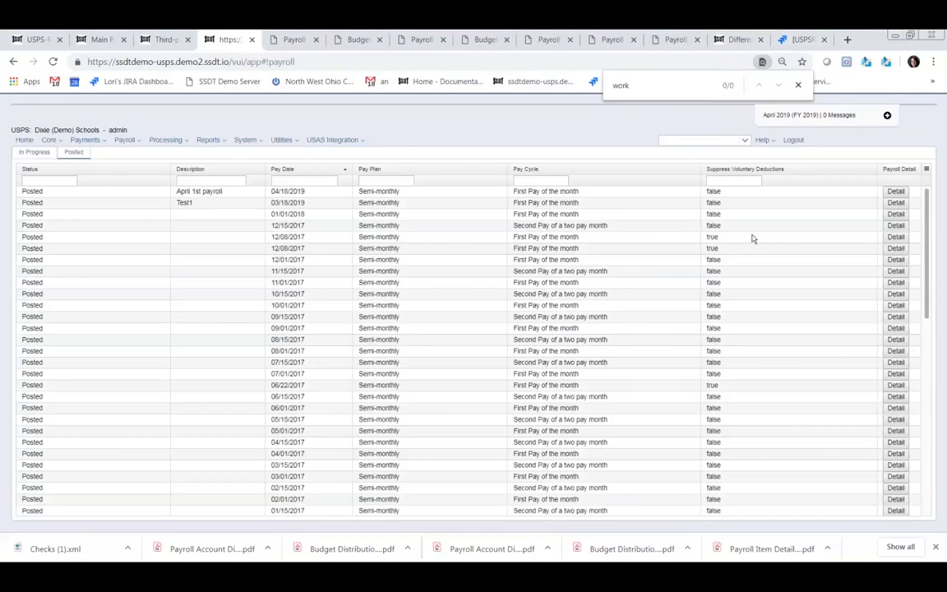
{"action": "left_click", "coordinate": [893, 192]}
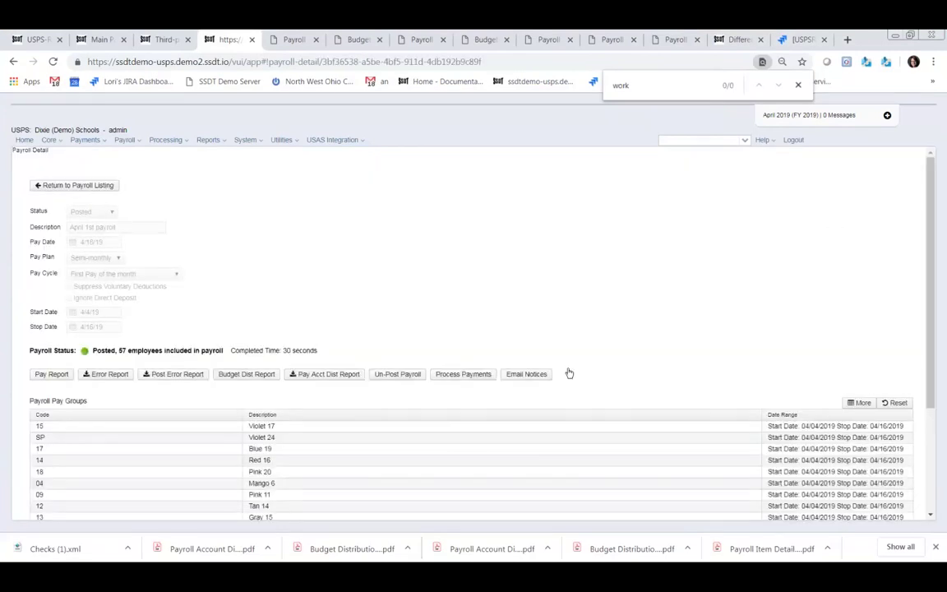
- Check the direct deposit email notice form choices, leaving Default, and close without sending
{"action": "left_click", "coordinate": [523, 376]}
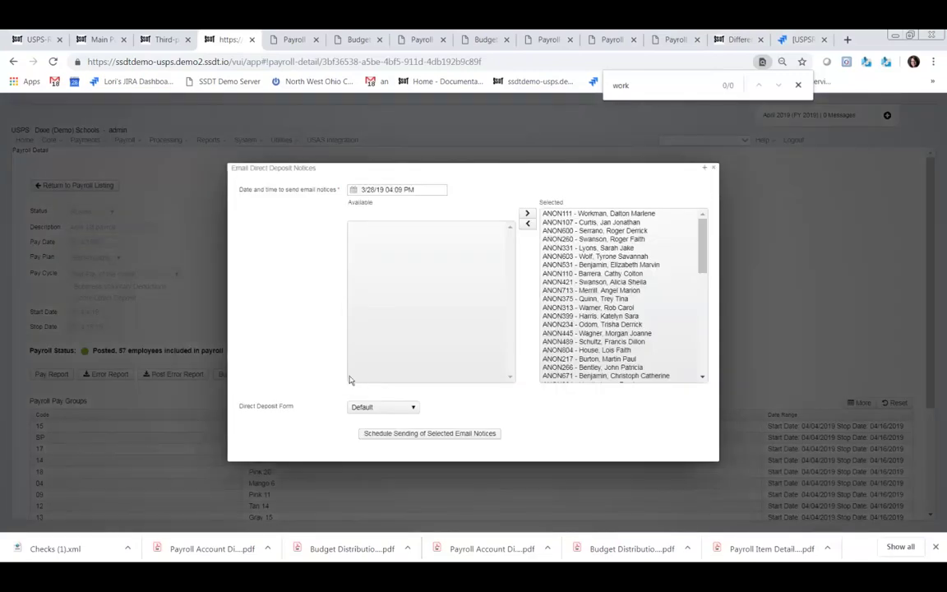
{"action": "left_click", "coordinate": [413, 408]}
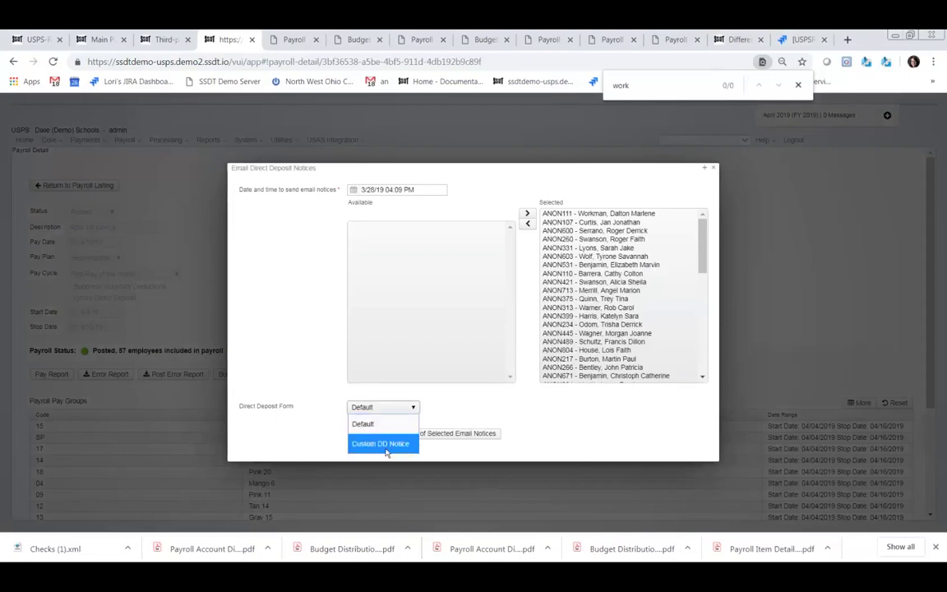
{"action": "left_click", "coordinate": [576, 413]}
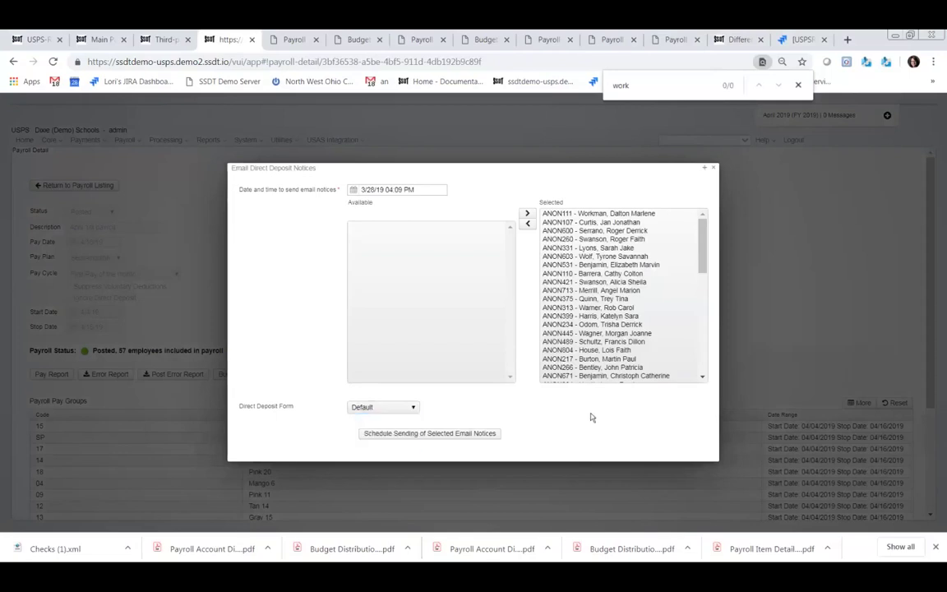
{"action": "left_click", "coordinate": [715, 168]}
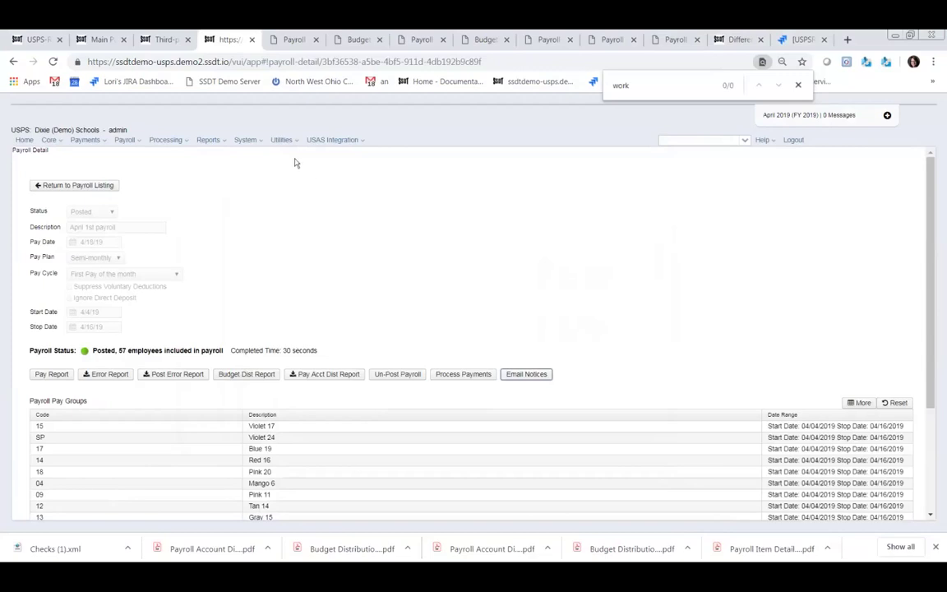
{"action": "left_click", "coordinate": [360, 141]}
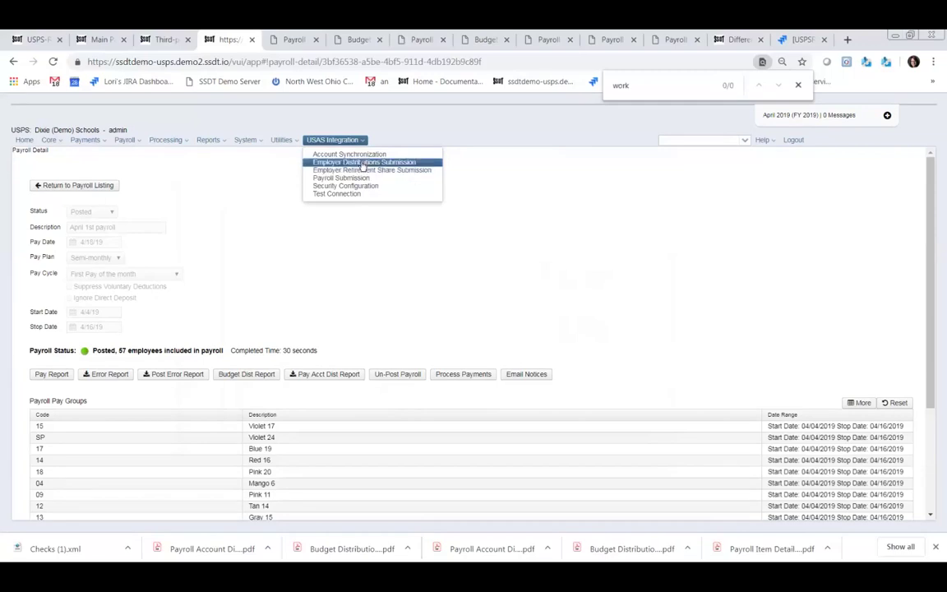
- On Employer Distributions Submission, set start and end dates to 3/18/19
{"action": "left_click", "coordinate": [363, 163]}
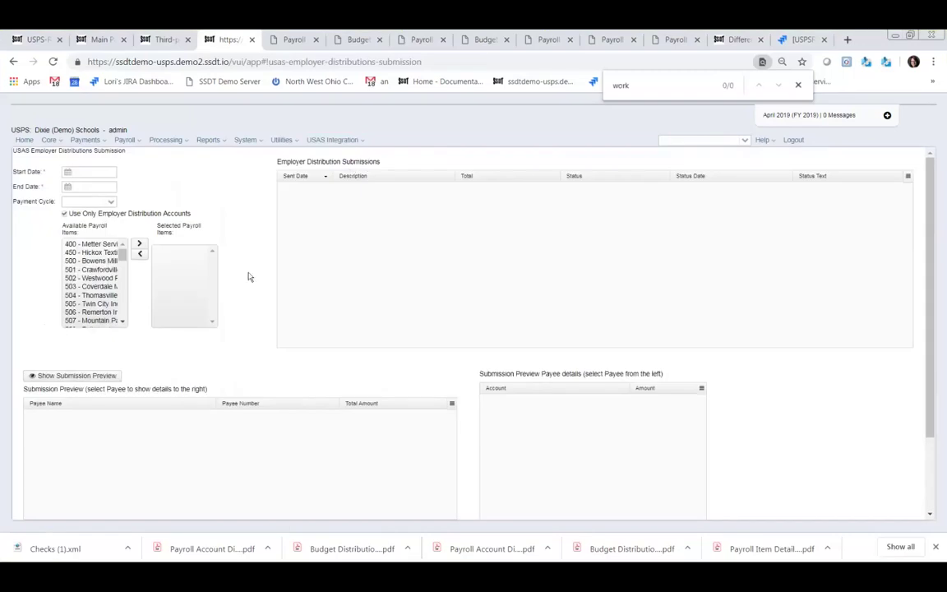
{"action": "mouse_move", "coordinate": [190, 197]}
{"action": "mouse_move", "coordinate": [89, 172]}
{"action": "left_click_drag", "start_coordinate": [120, 256], "coordinate": [123, 324]}
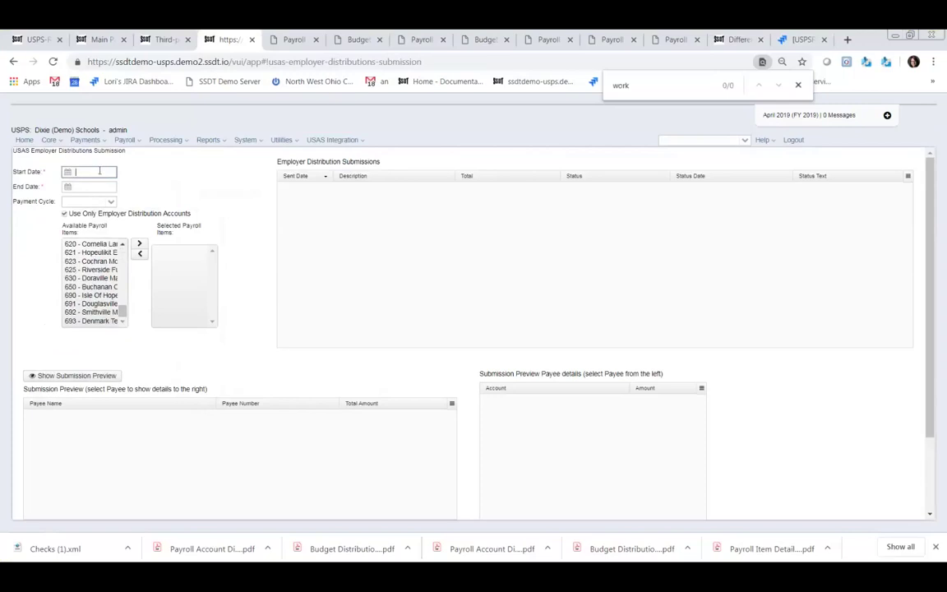
{"action": "type", "text": "3/19/19"}
{"action": "key", "text": "Tab"}
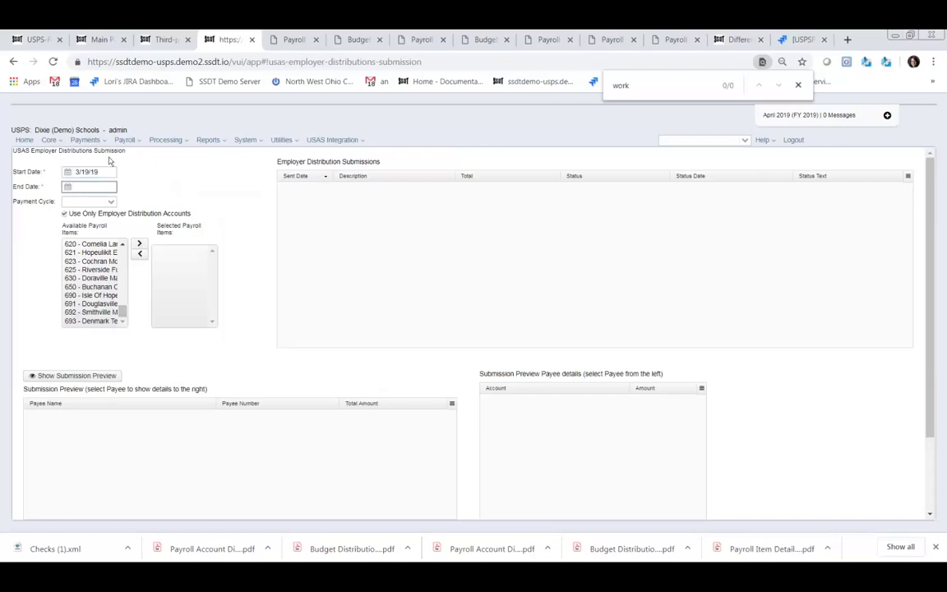
{"action": "left_click", "coordinate": [88, 172]}
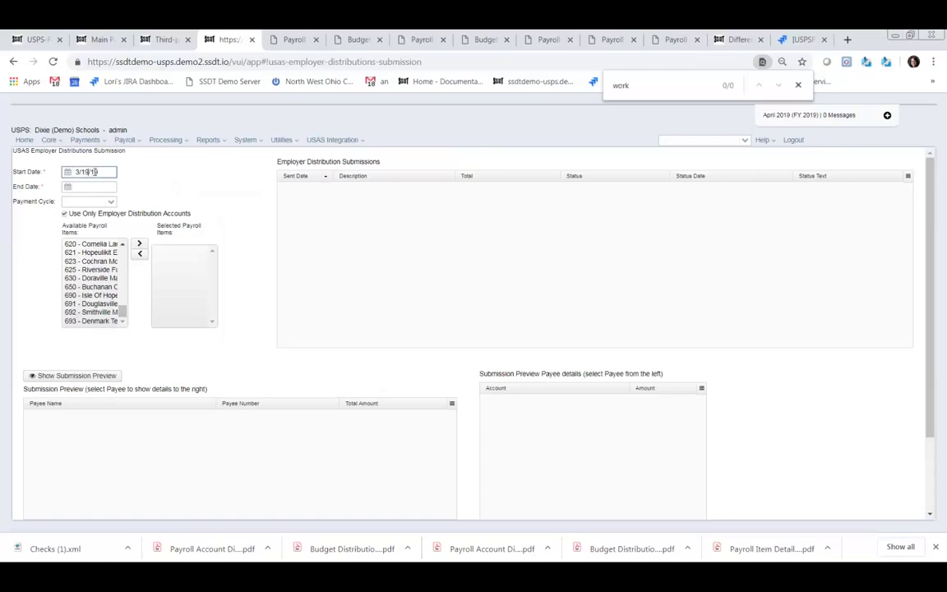
{"action": "left_click", "coordinate": [95, 185]}
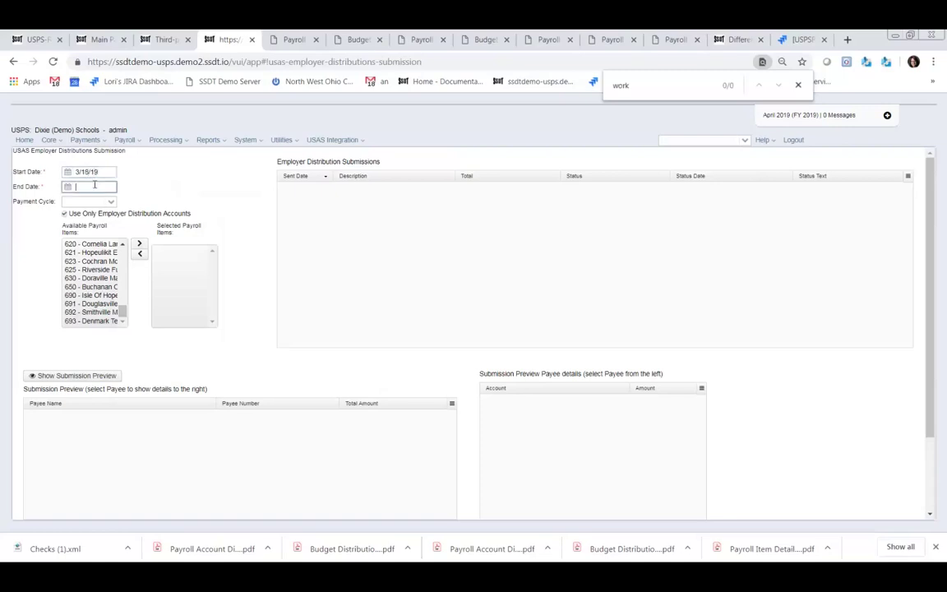
{"action": "type", "text": "3/18/19"}
- Move payroll items 692 and 693 to the Selected list
{"action": "left_click", "coordinate": [101, 320]}
{"action": "double_click", "coordinate": [94, 313]}
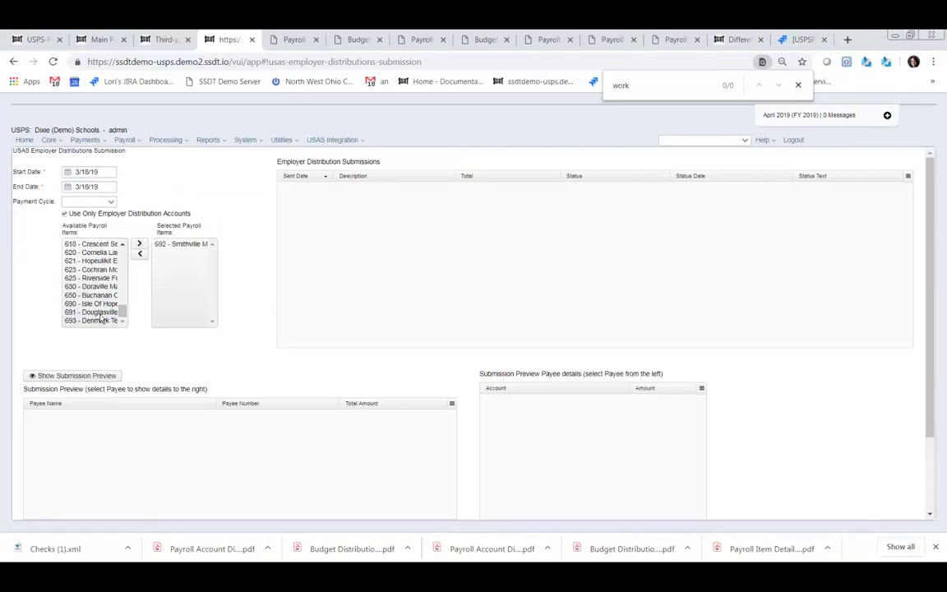
{"action": "double_click", "coordinate": [103, 321]}
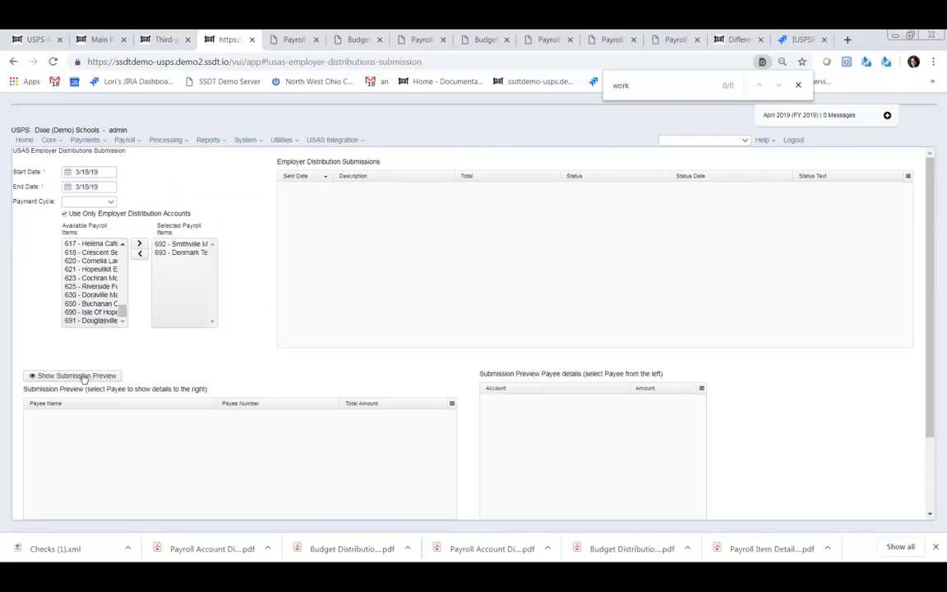
- Preview the submission, dismiss the expenditure account warnings, and check the $1,823.59 total
{"action": "left_click", "coordinate": [78, 376]}
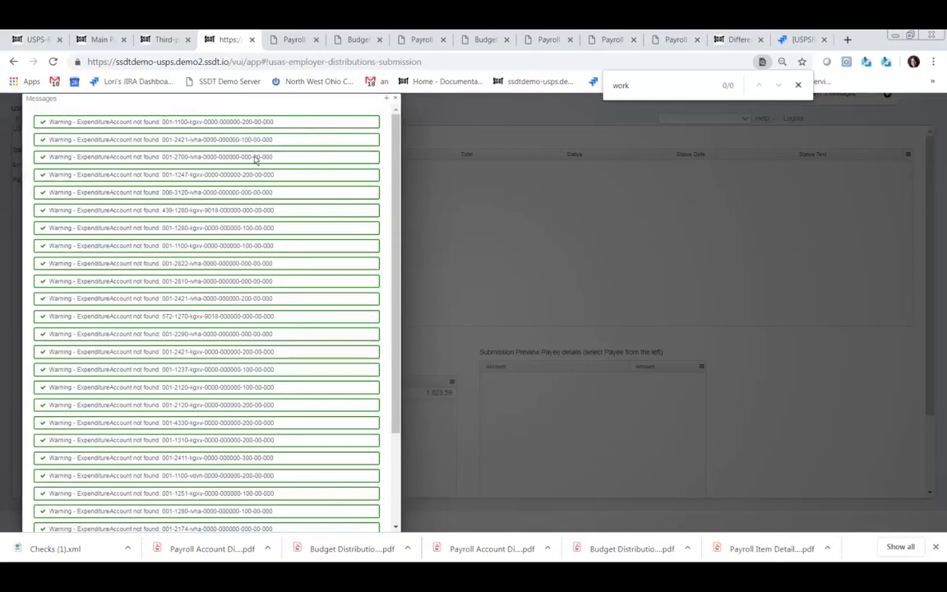
{"action": "left_click", "coordinate": [395, 99]}
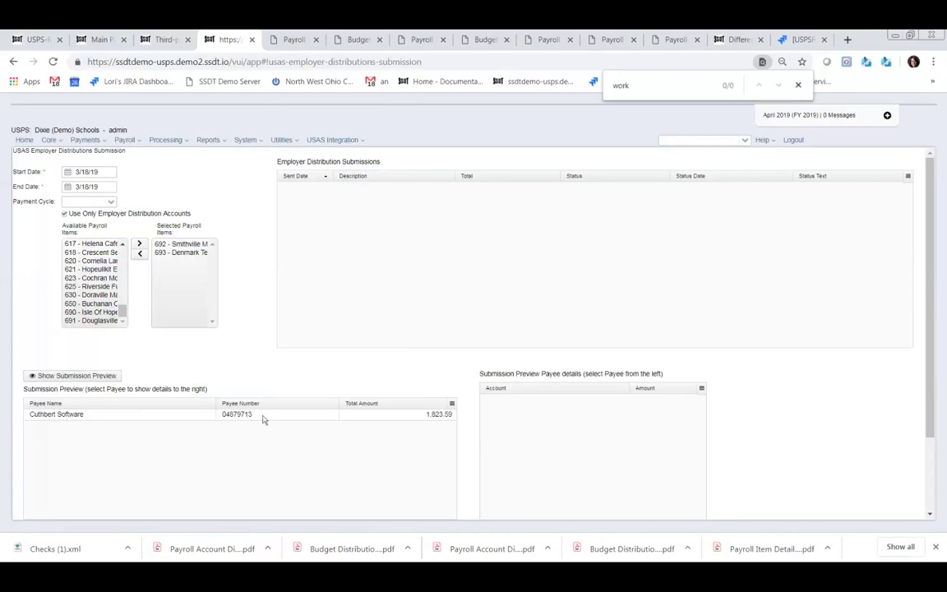
{"action": "scroll", "coordinate": [385, 422], "scroll_direction": "down", "scroll_amount": 2}
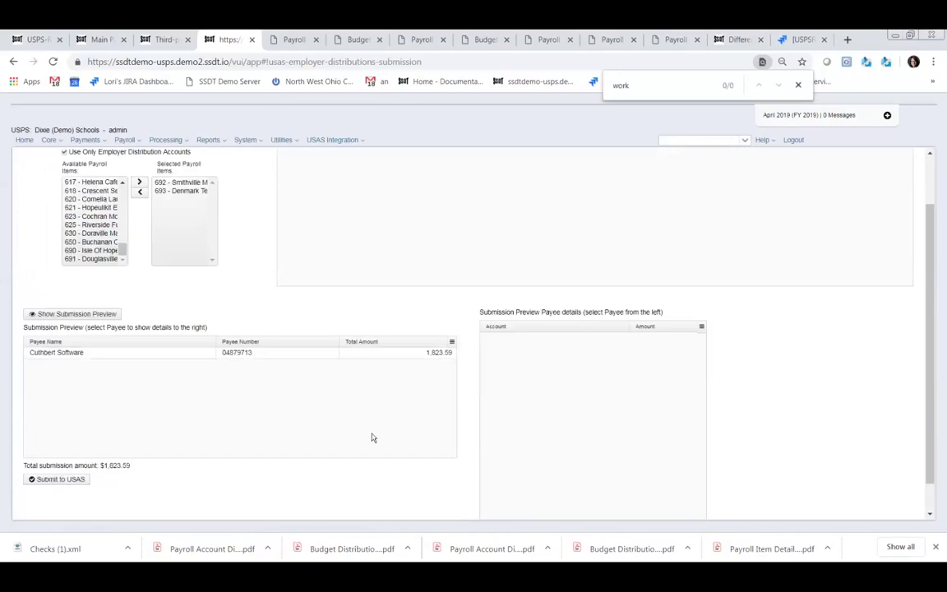
{"action": "scroll", "coordinate": [372, 436], "scroll_direction": "up", "scroll_amount": 2}
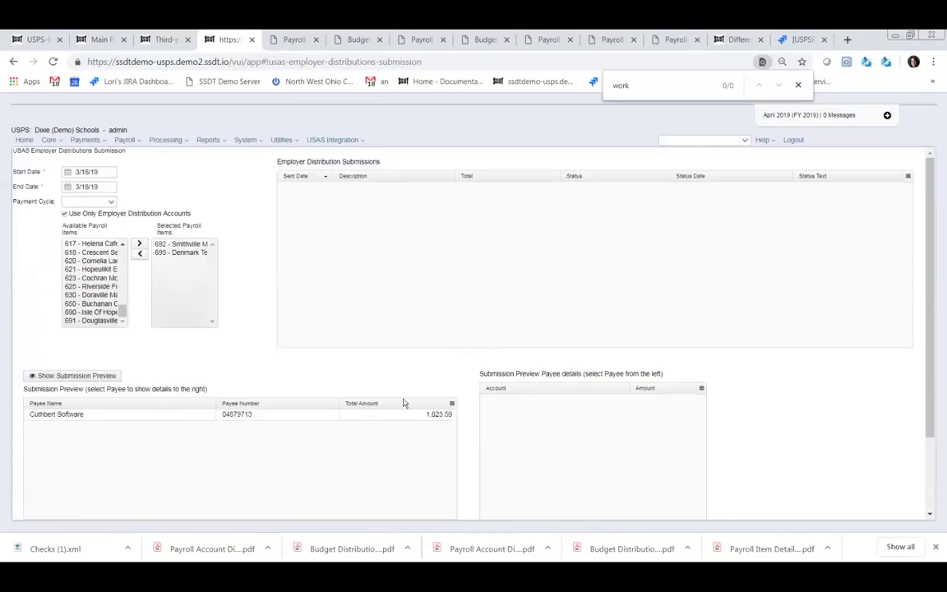
{"action": "scroll", "coordinate": [130, 449], "scroll_direction": "down", "scroll_amount": 2}
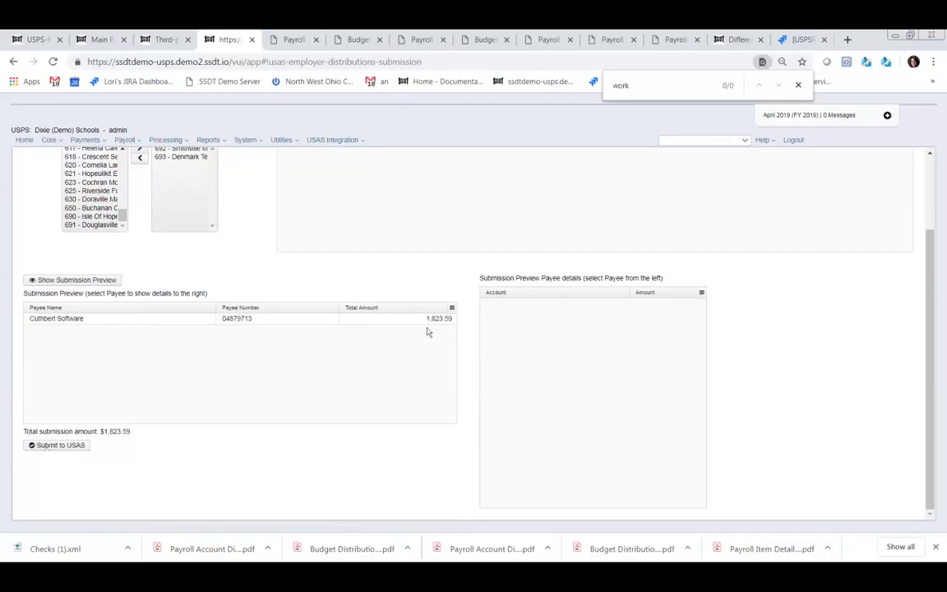
{"action": "scroll", "coordinate": [500, 266], "scroll_direction": "up", "scroll_amount": 2}
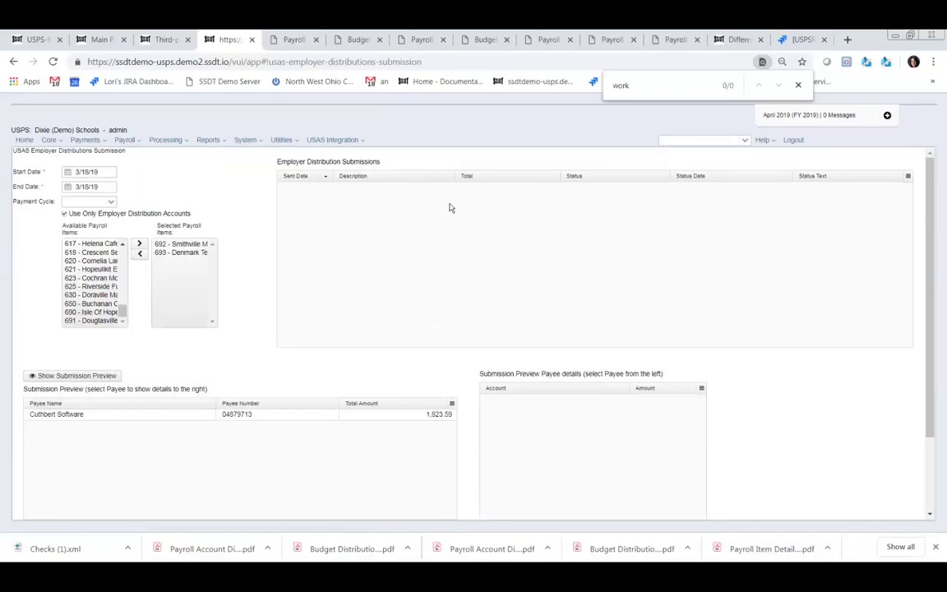
- Open Employer Retirement Share Submission and review its 0.00 STRS and SERS amounts
{"action": "left_click", "coordinate": [363, 142]}
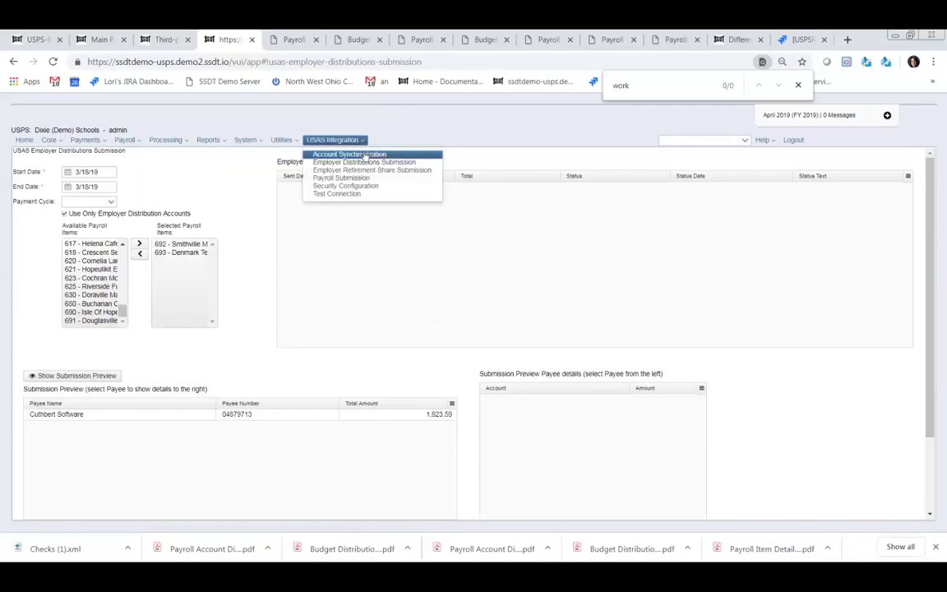
{"action": "left_click", "coordinate": [366, 171]}
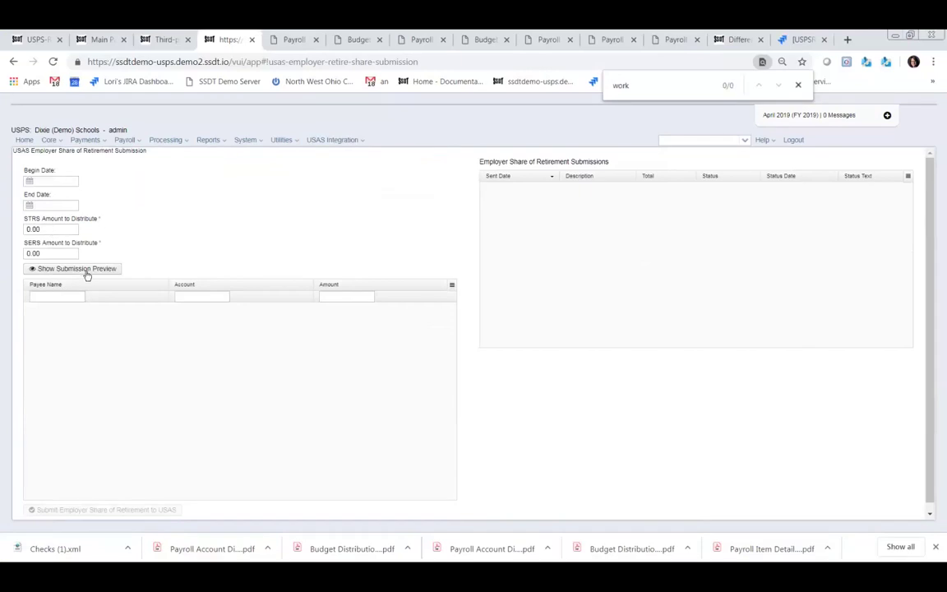
{"action": "scroll", "coordinate": [189, 372], "scroll_direction": "down", "scroll_amount": 1}
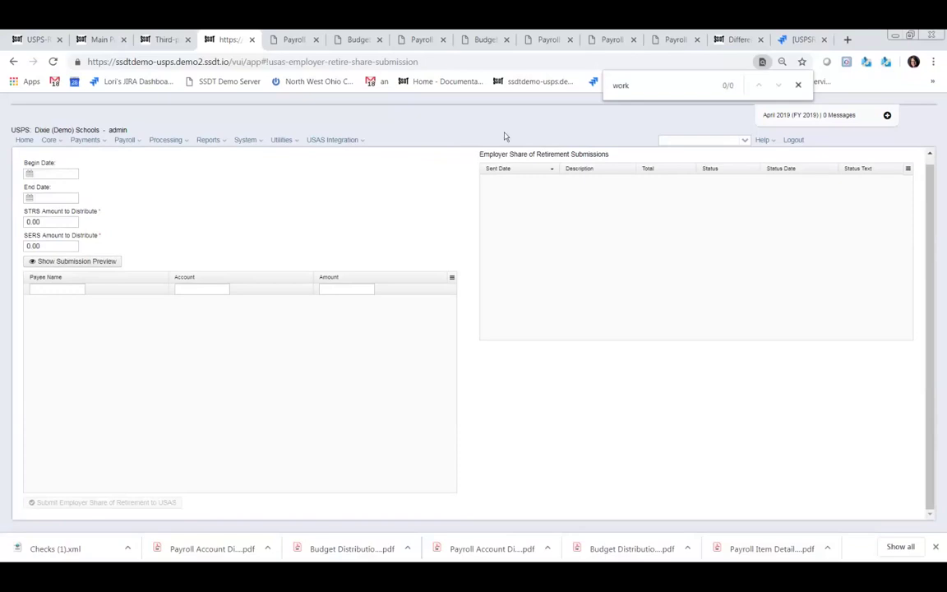
{"action": "left_click", "coordinate": [361, 143]}
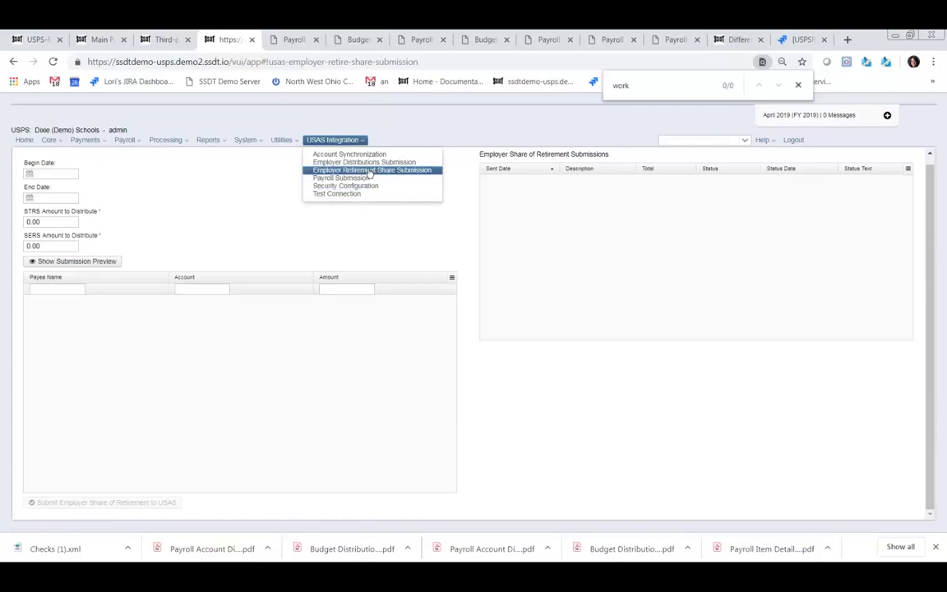
{"action": "mouse_move", "coordinate": [288, 145]}
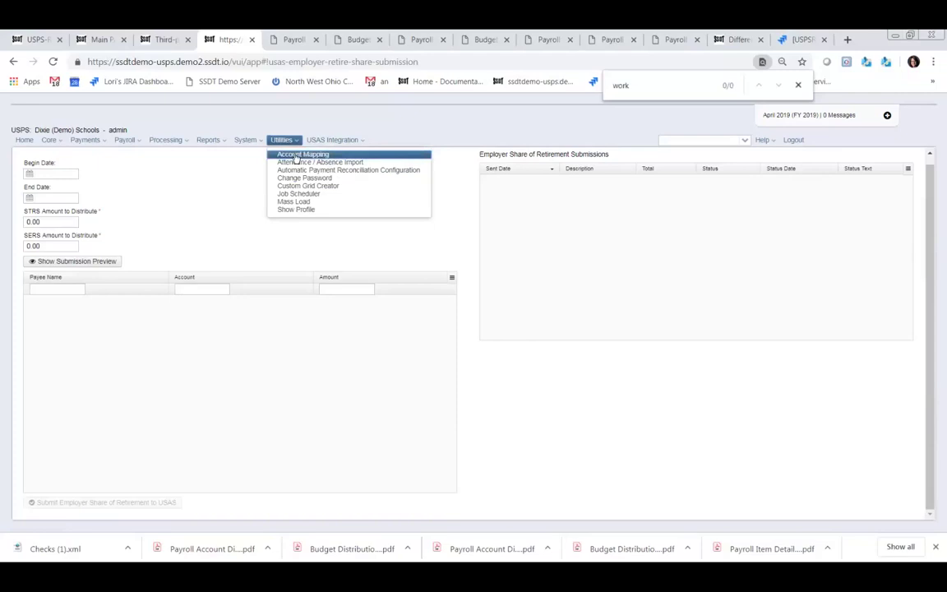
- View the Account Mapping page, which has no mappings defined yet
{"action": "left_click", "coordinate": [297, 156]}
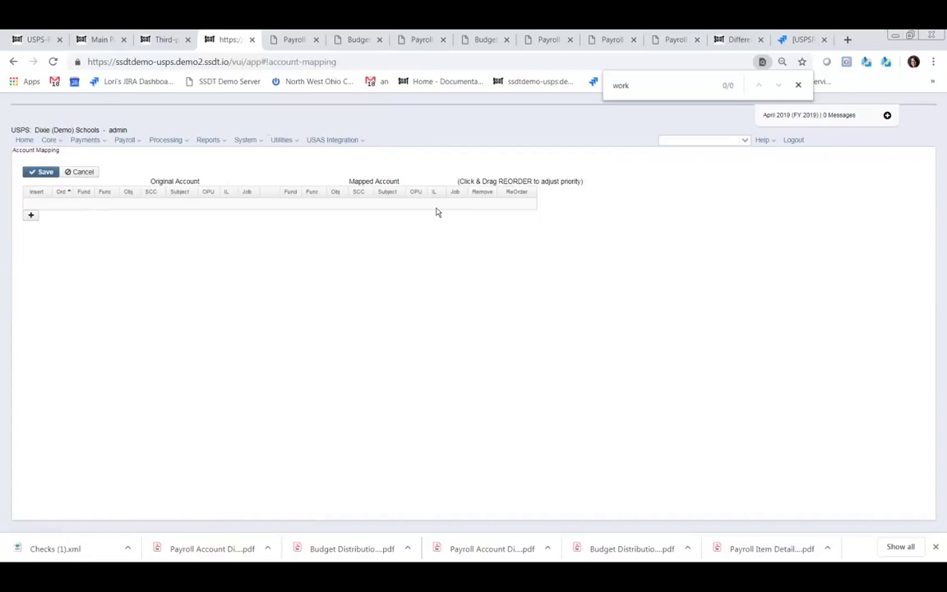
{"action": "left_click", "coordinate": [289, 141]}
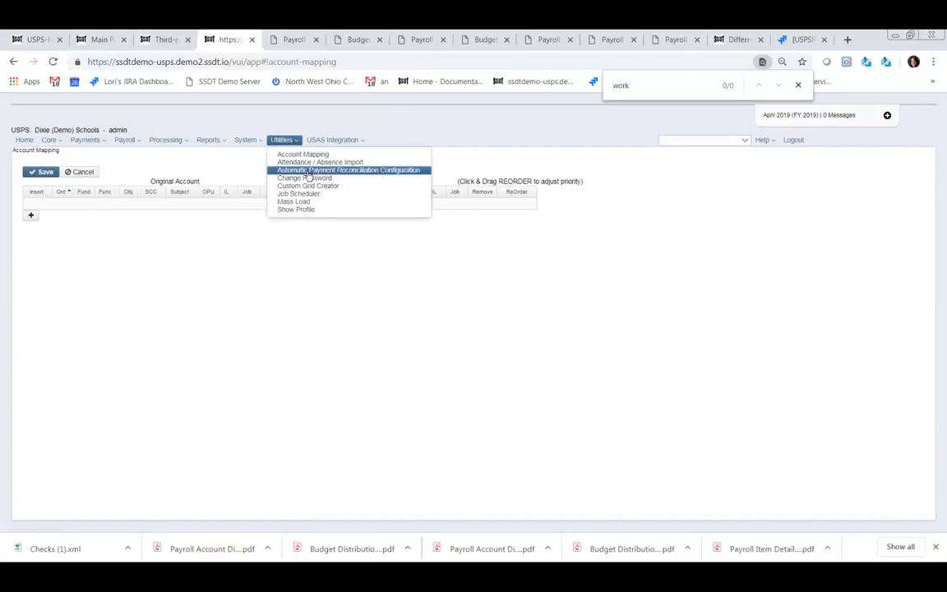
- Open Automatic Payment Reconciliation Configuration under Utilities
{"action": "left_click", "coordinate": [306, 171]}
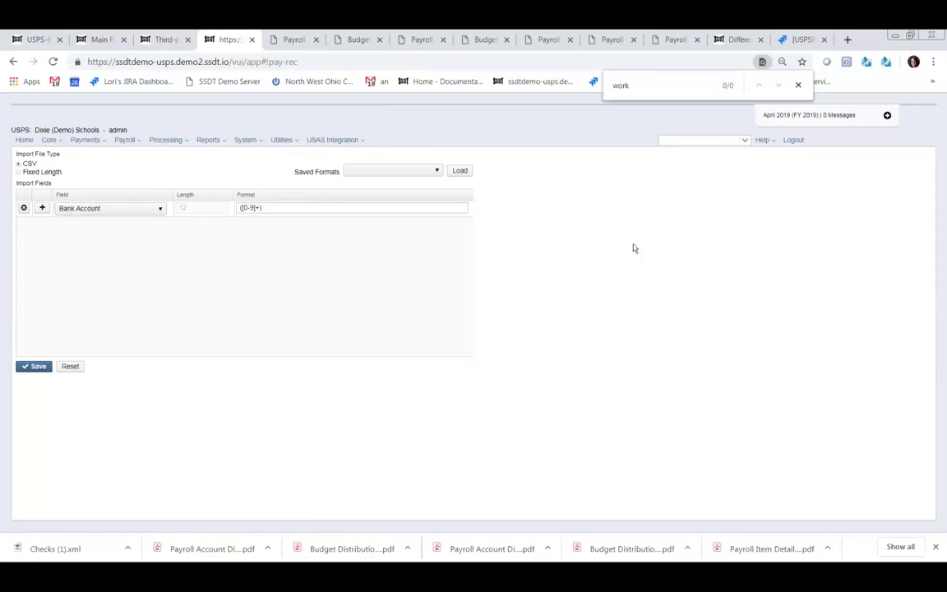
- Open the Mass Load page and browse the Importable Entities list without choosing one
{"action": "left_click", "coordinate": [297, 141]}
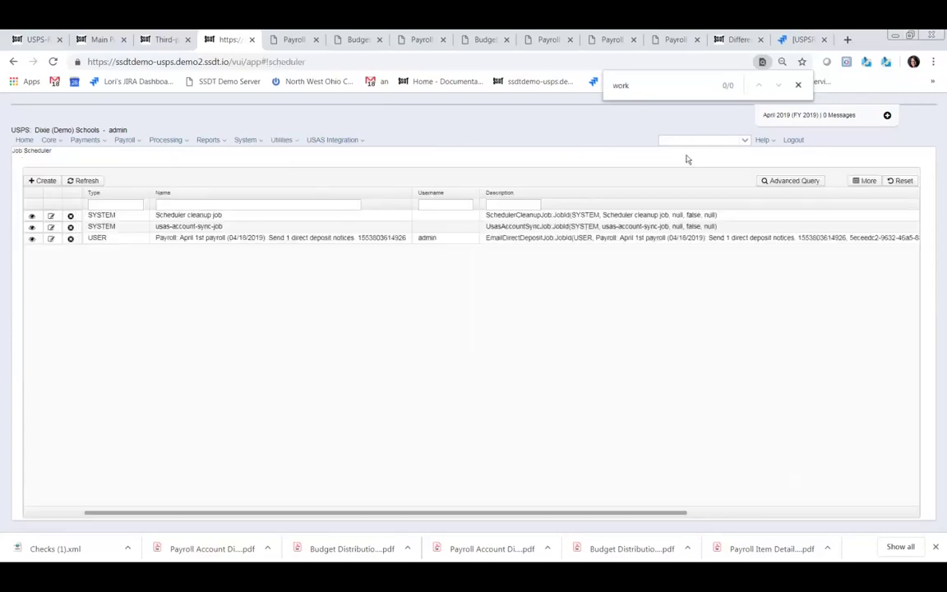
{"action": "mouse_move", "coordinate": [286, 142]}
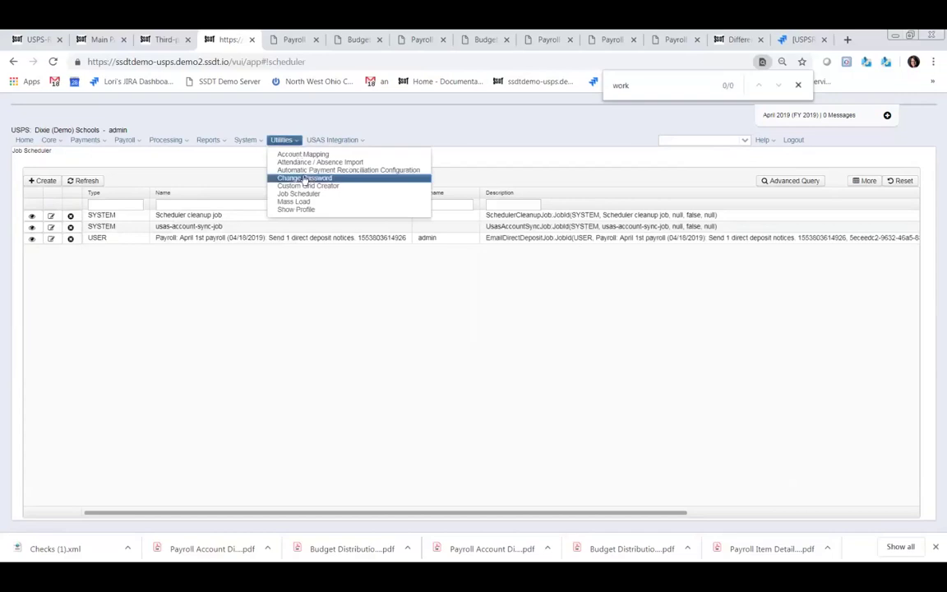
{"action": "left_click", "coordinate": [296, 202]}
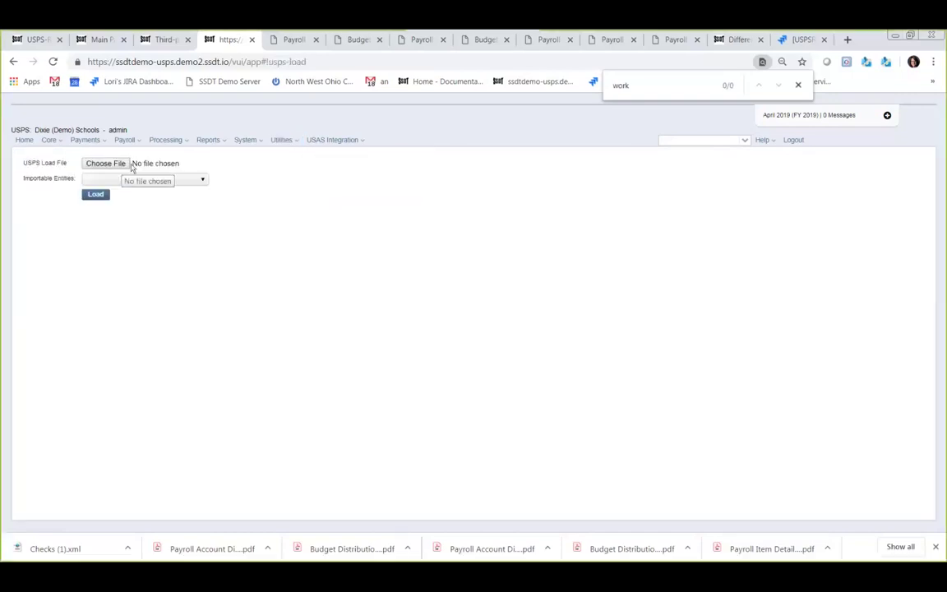
{"action": "left_click", "coordinate": [204, 180]}
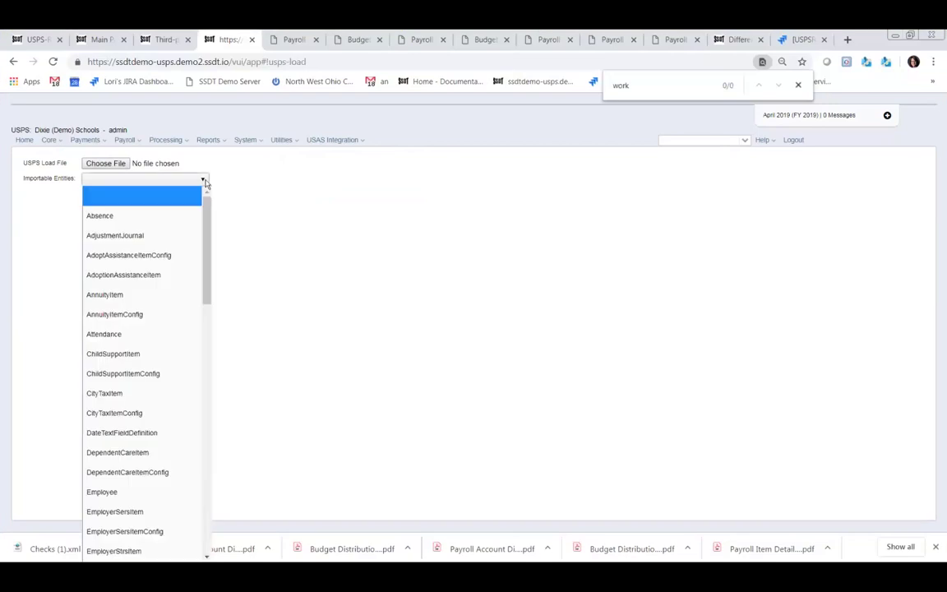
{"action": "left_click_drag", "start_coordinate": [209, 249], "coordinate": [492, 326]}
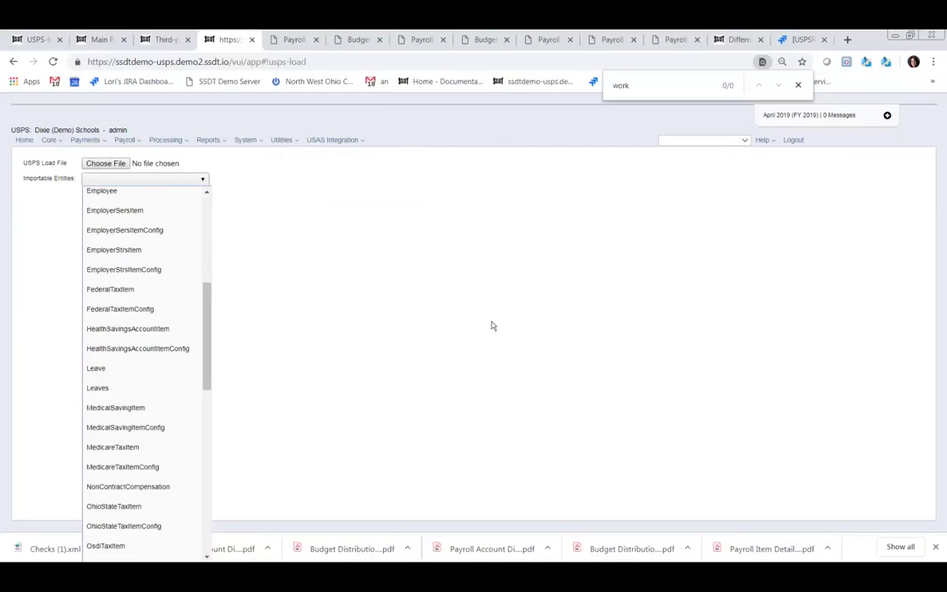
{"action": "left_click", "coordinate": [554, 315]}
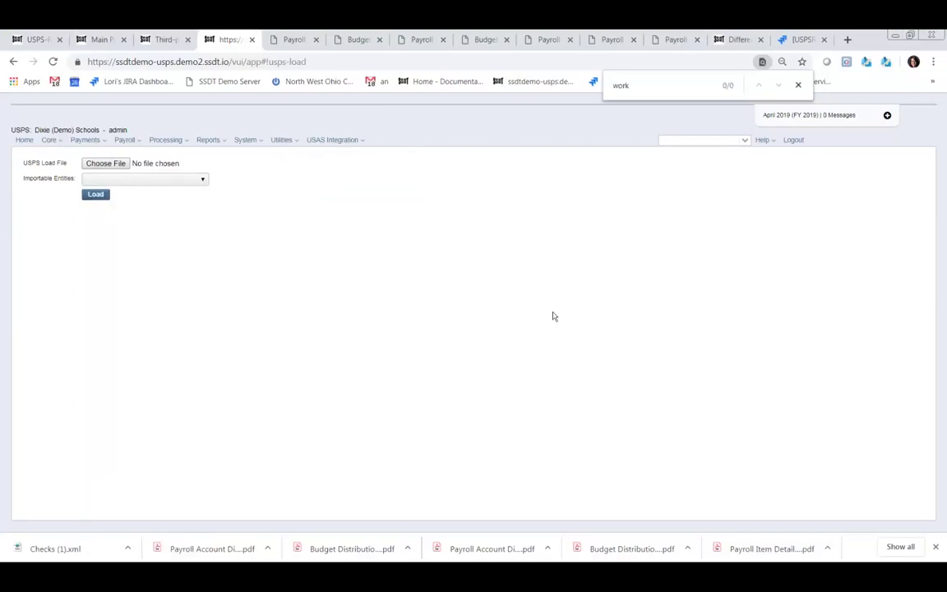